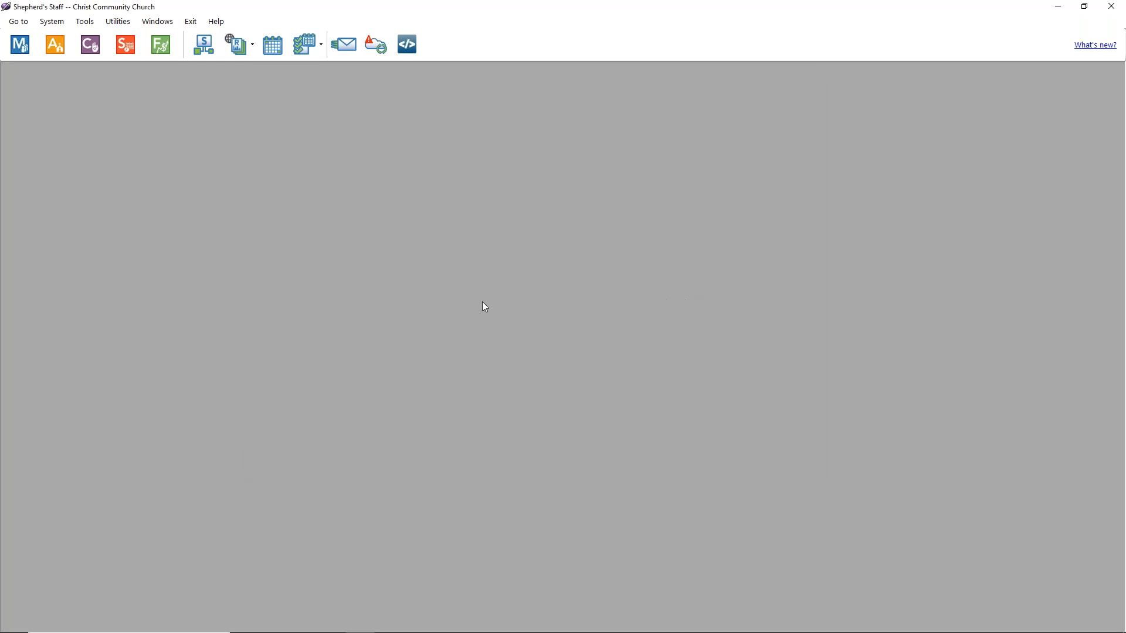
Step: Go to the Scheduler's Contacts list showing the nine existing contacts
{"action": "left_click", "coordinate": [138, 55]}
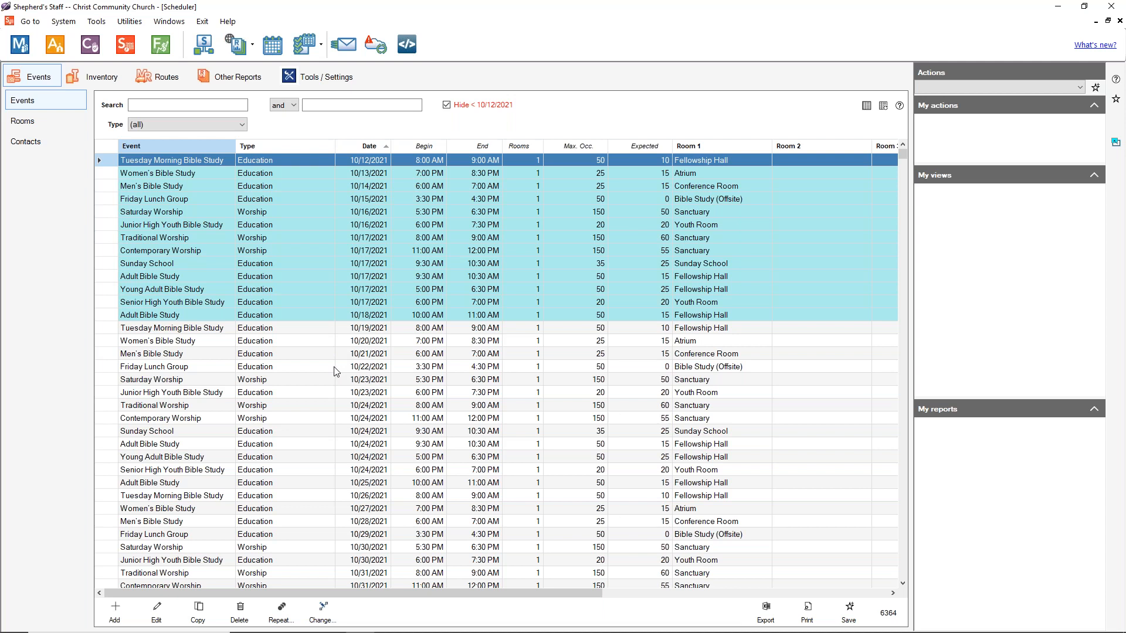
{"action": "left_click", "coordinate": [25, 141]}
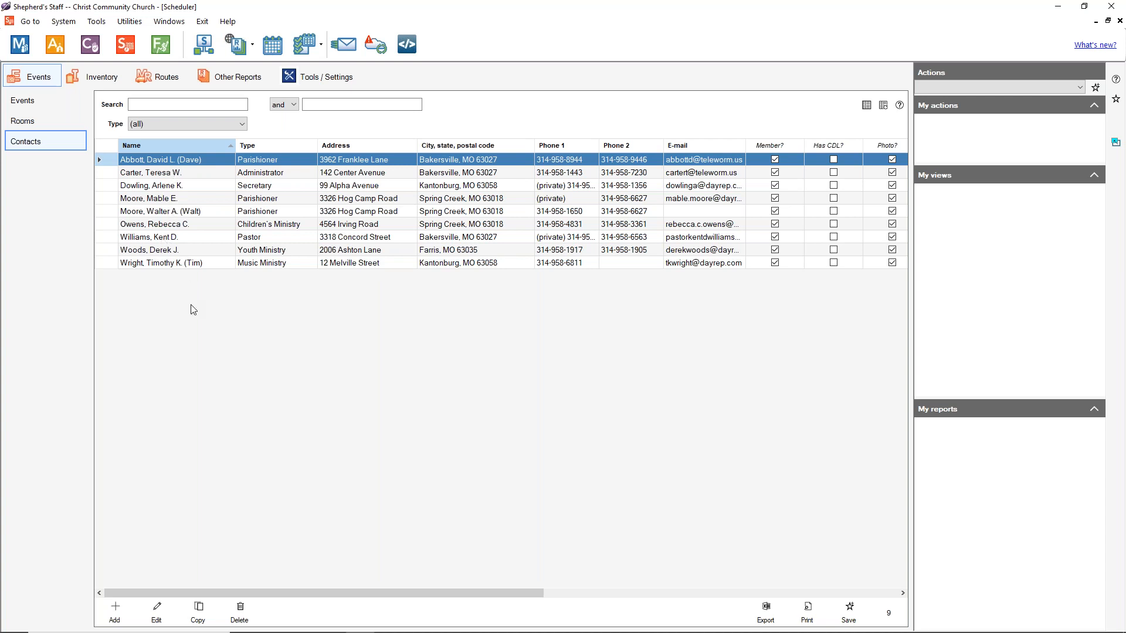
Step: Add a new contact linked to a church member found by searching 'w', pre-filling their address, phones and e-mail
{"action": "left_click", "coordinate": [127, 612]}
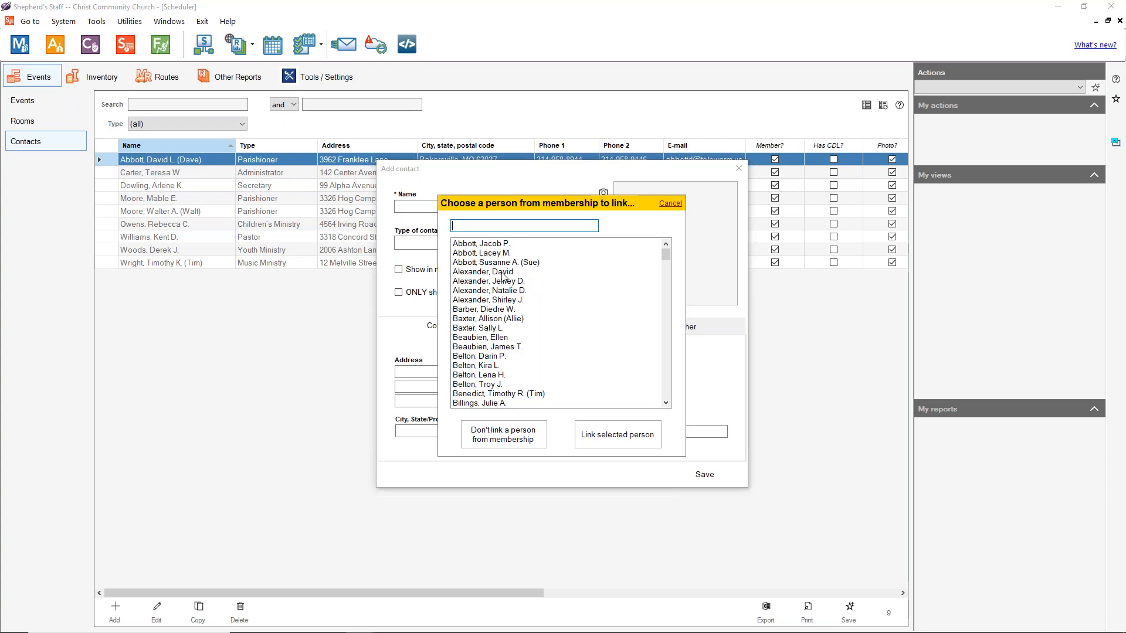
{"action": "scroll", "coordinate": [505, 293], "scroll_direction": "down", "scroll_amount": 3}
{"action": "scroll", "coordinate": [500, 324], "scroll_direction": "down", "scroll_amount": 3}
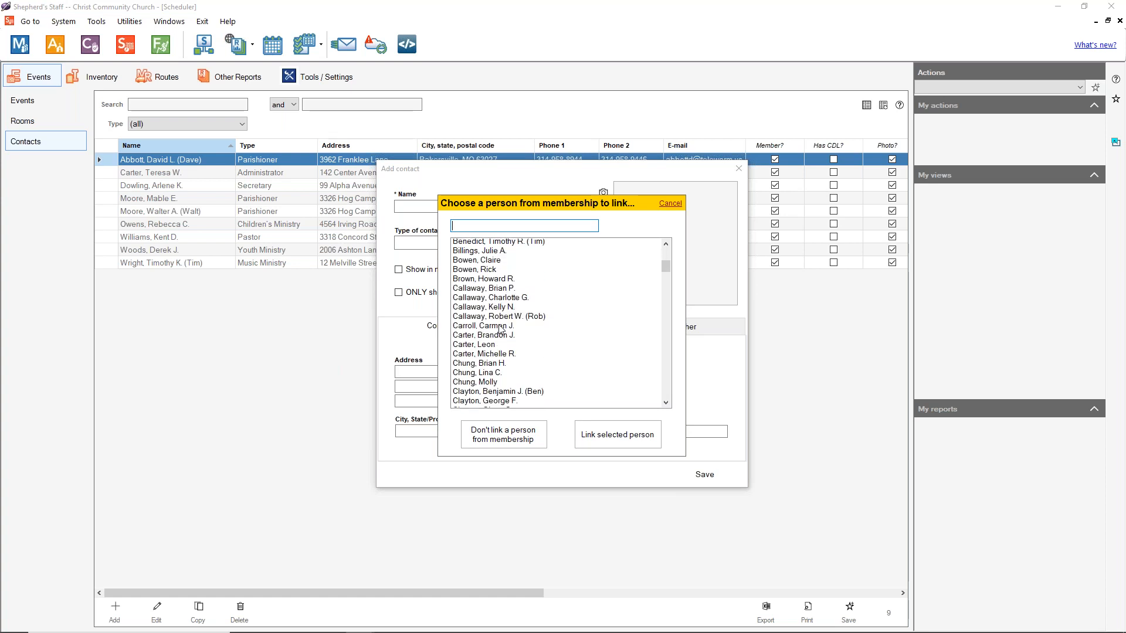
{"action": "scroll", "coordinate": [565, 342], "scroll_direction": "down", "scroll_amount": 3}
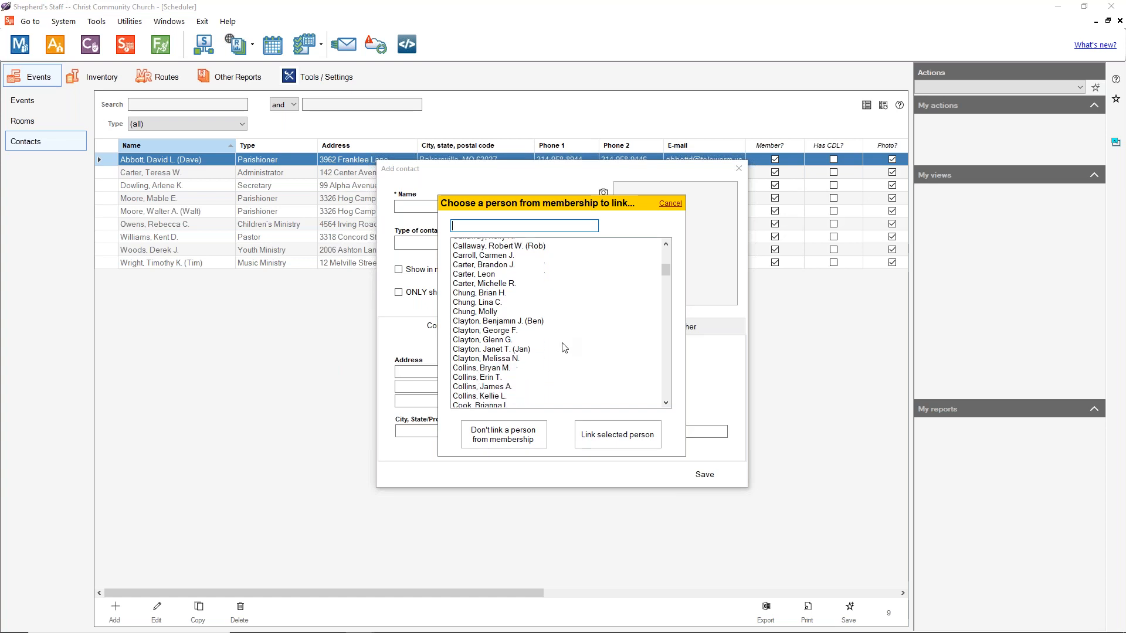
{"action": "scroll", "coordinate": [548, 354], "scroll_direction": "down", "scroll_amount": 1}
{"action": "scroll", "coordinate": [547, 354], "scroll_direction": "down", "scroll_amount": 1}
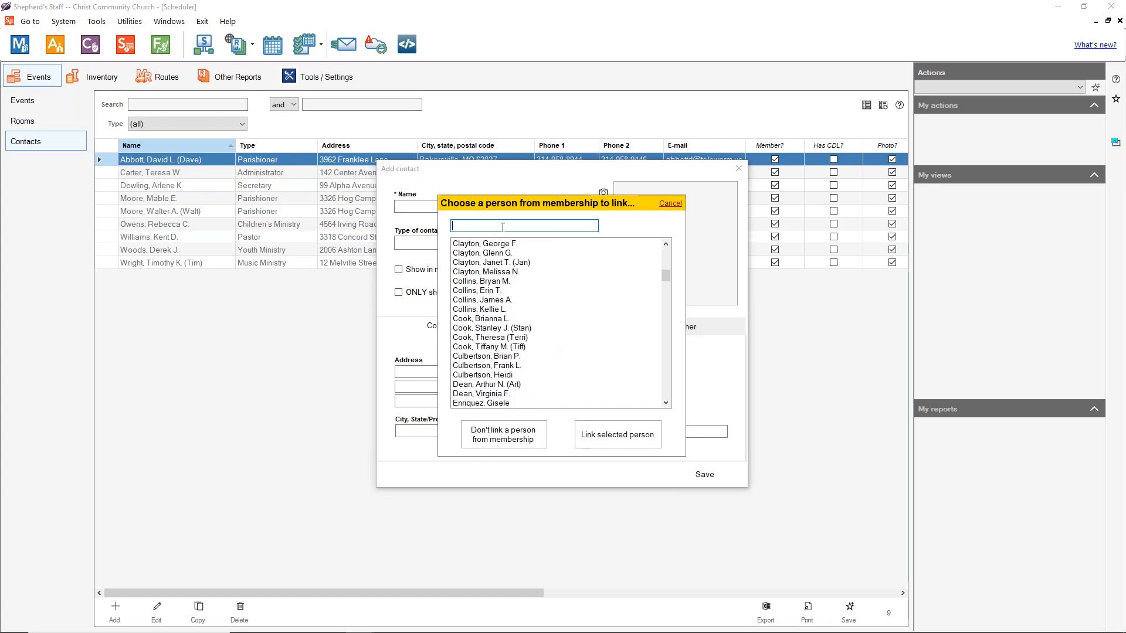
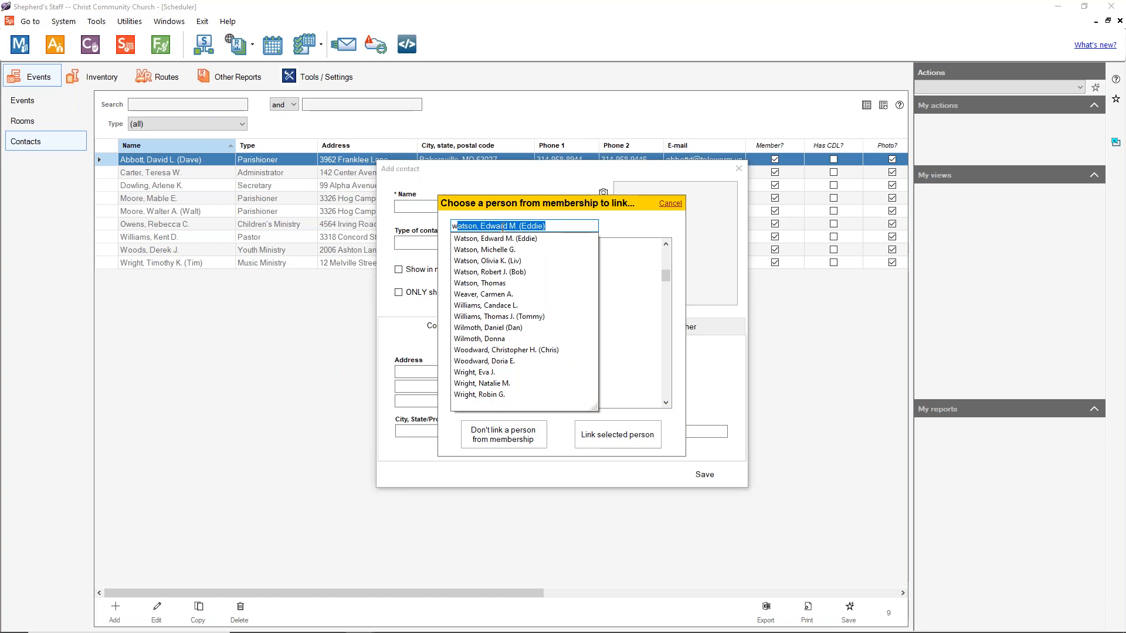
{"action": "left_click", "coordinate": [526, 326]}
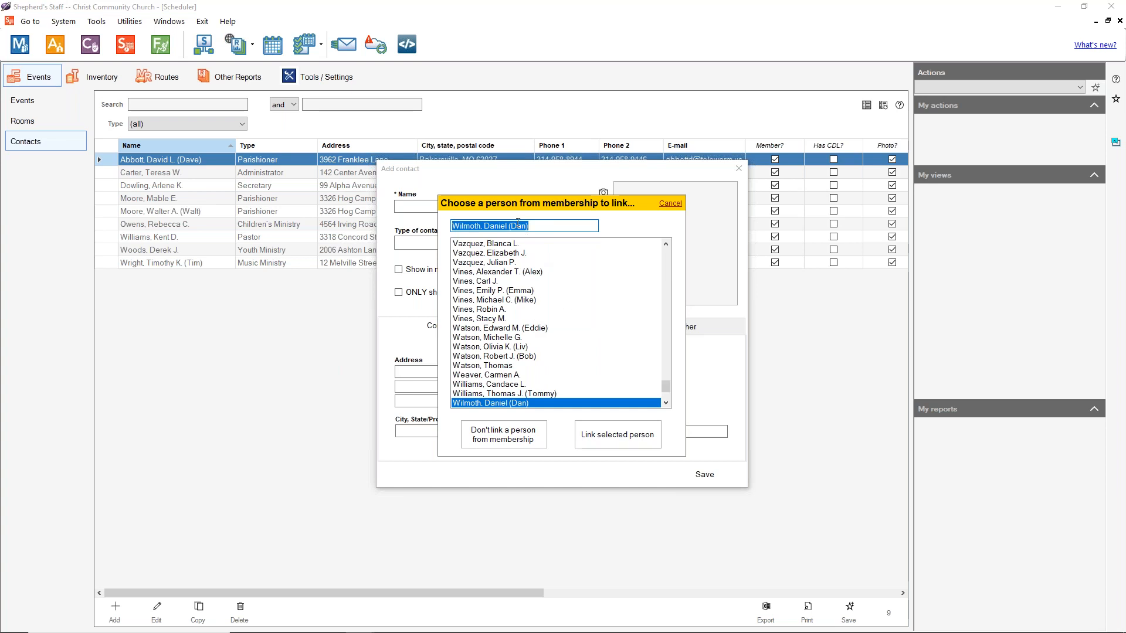
{"action": "left_click", "coordinate": [633, 446]}
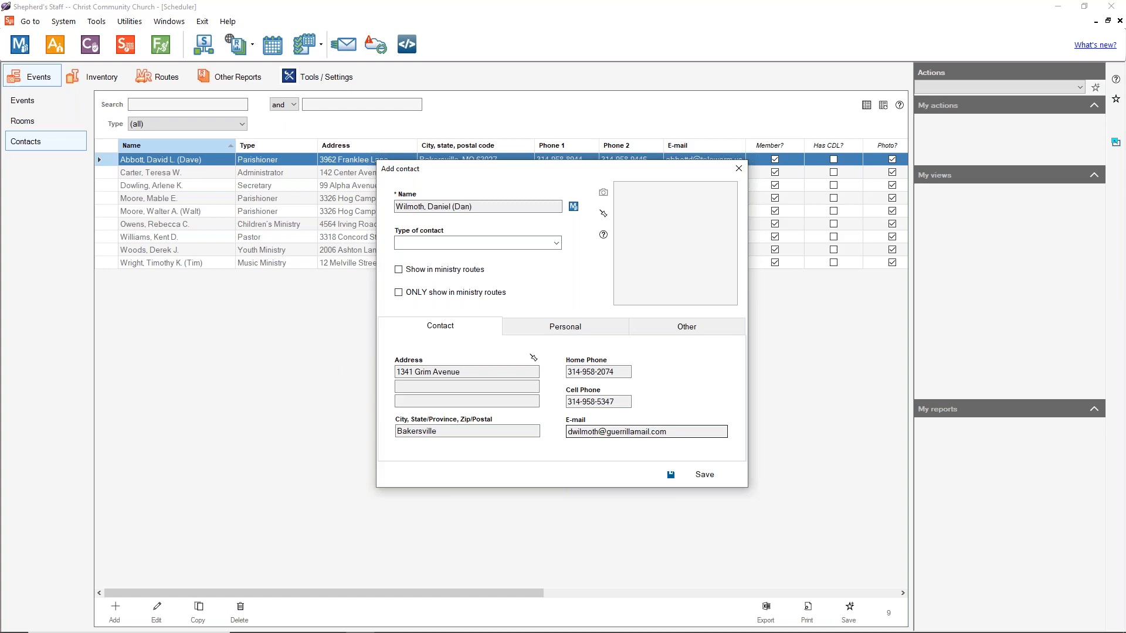
Step: Decline the unlink prompt so the contact stays tied to membership, and show the contact types
{"action": "left_click", "coordinate": [577, 213]}
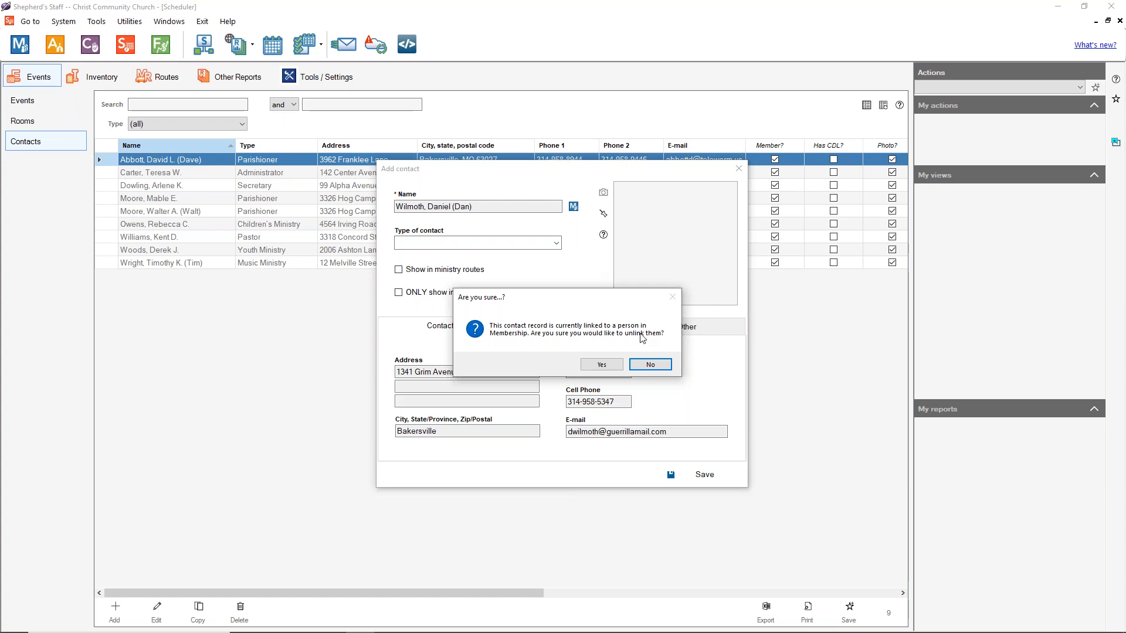
{"action": "left_click", "coordinate": [650, 364]}
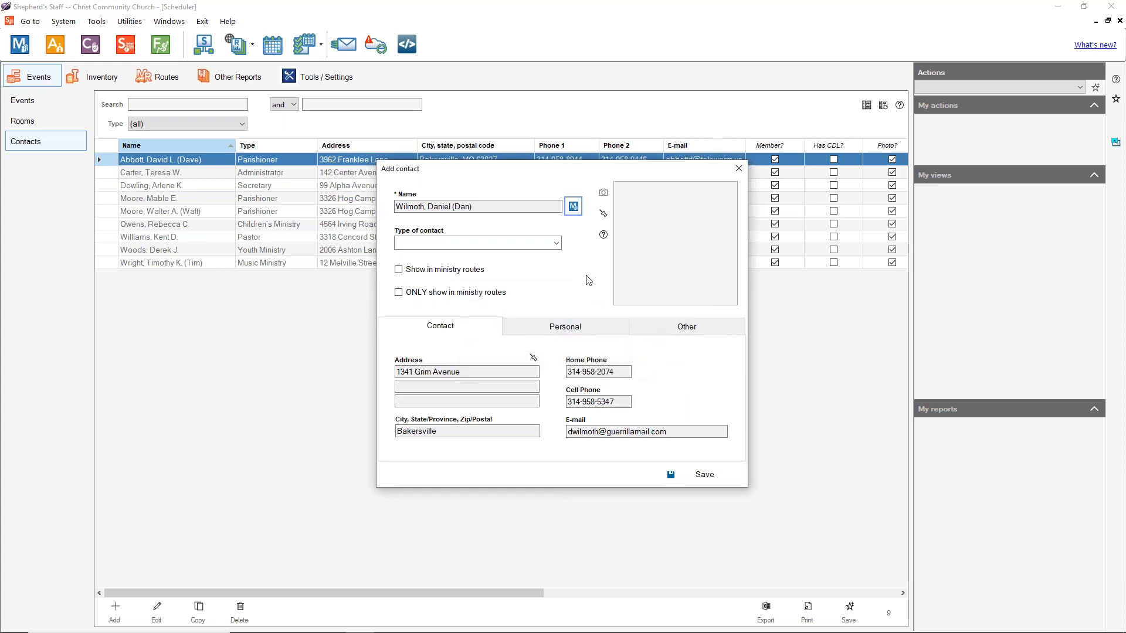
{"action": "left_click", "coordinate": [557, 247]}
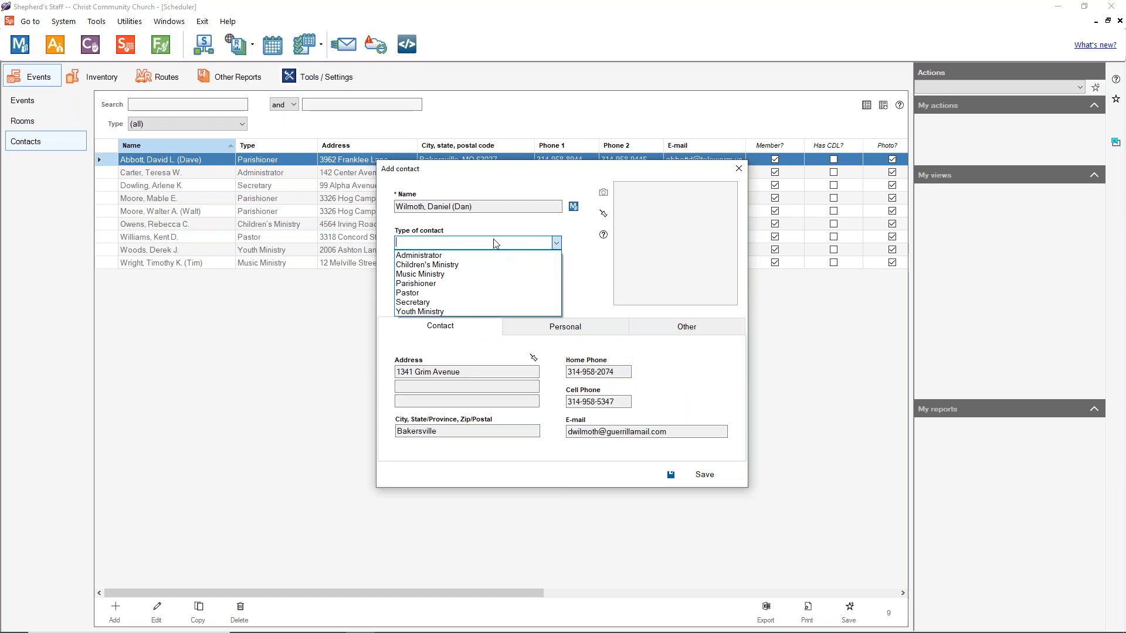
{"action": "left_click", "coordinate": [457, 244]}
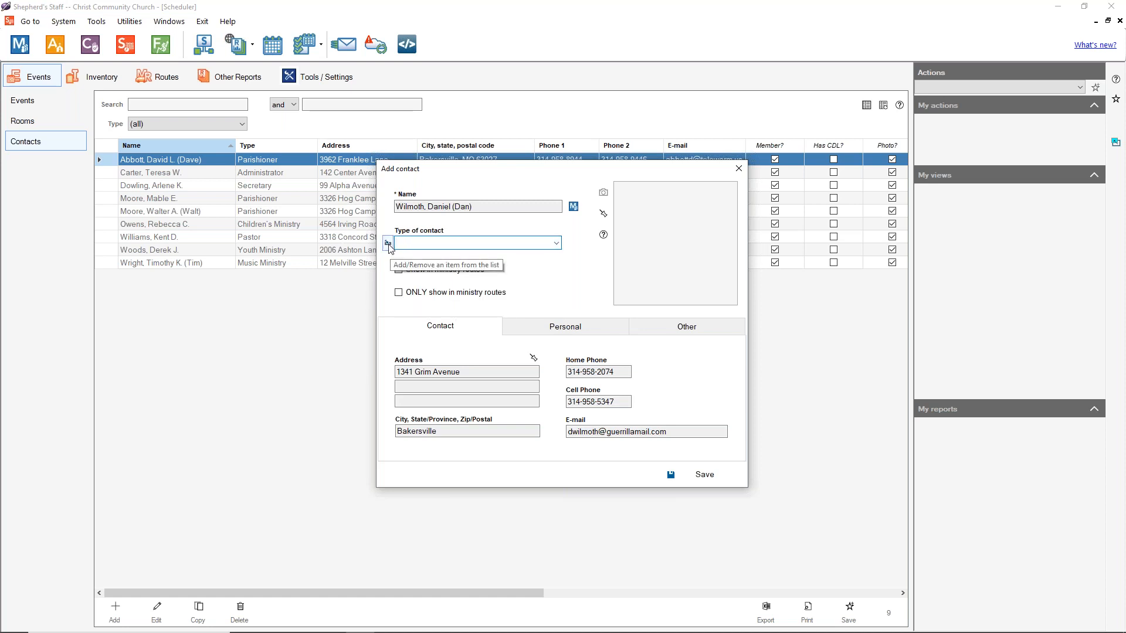
{"action": "left_click", "coordinate": [388, 243]}
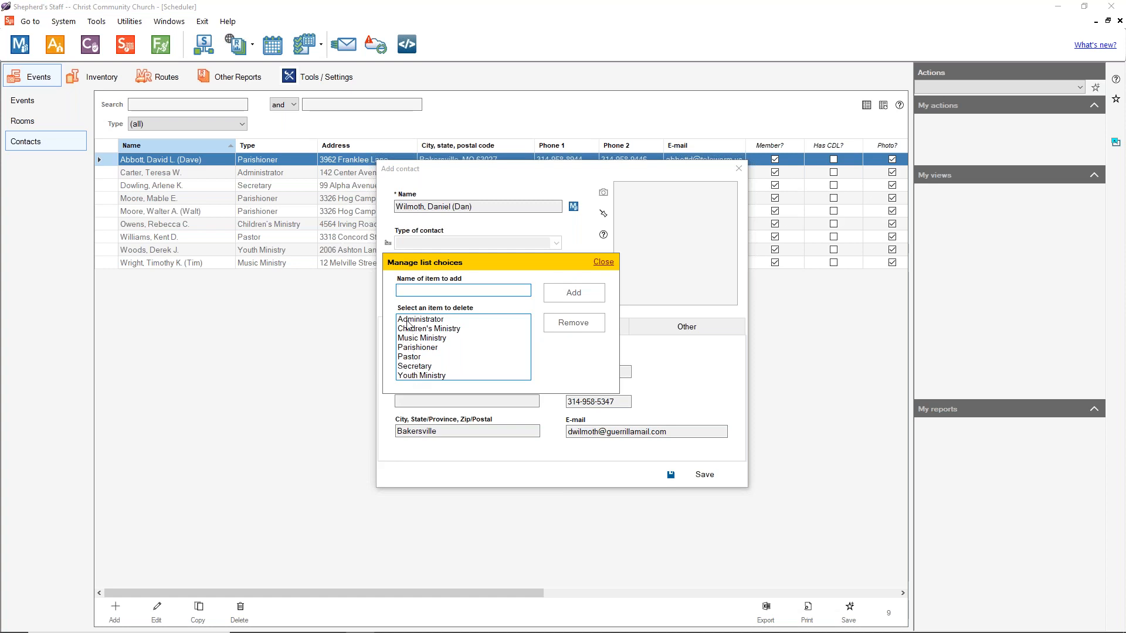
{"action": "left_click", "coordinate": [602, 262]}
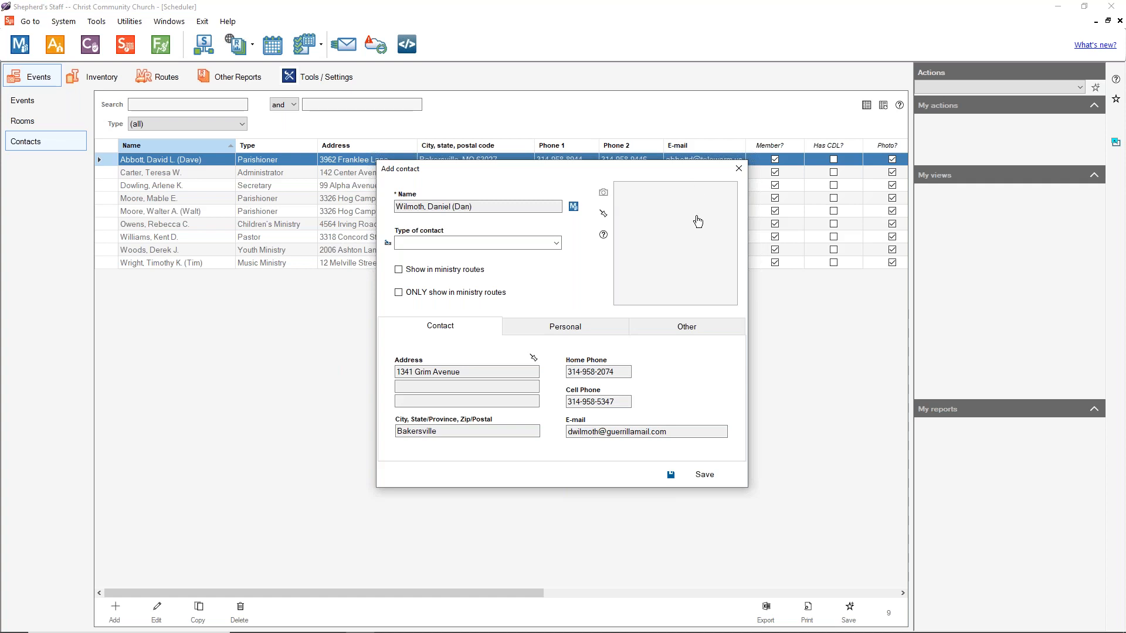
Step: Tick Show in ministry routes rather than the ONLY option, and view Personal details showing age 14, S08 Eighth Grade
{"action": "left_click", "coordinate": [604, 215]}
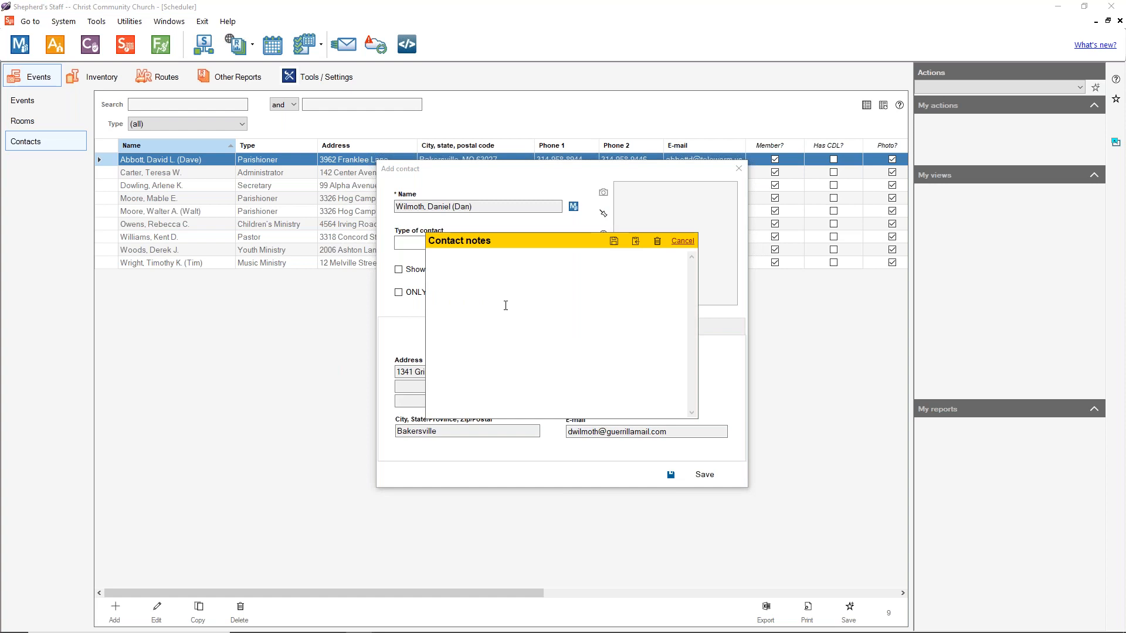
{"action": "left_click", "coordinate": [682, 241]}
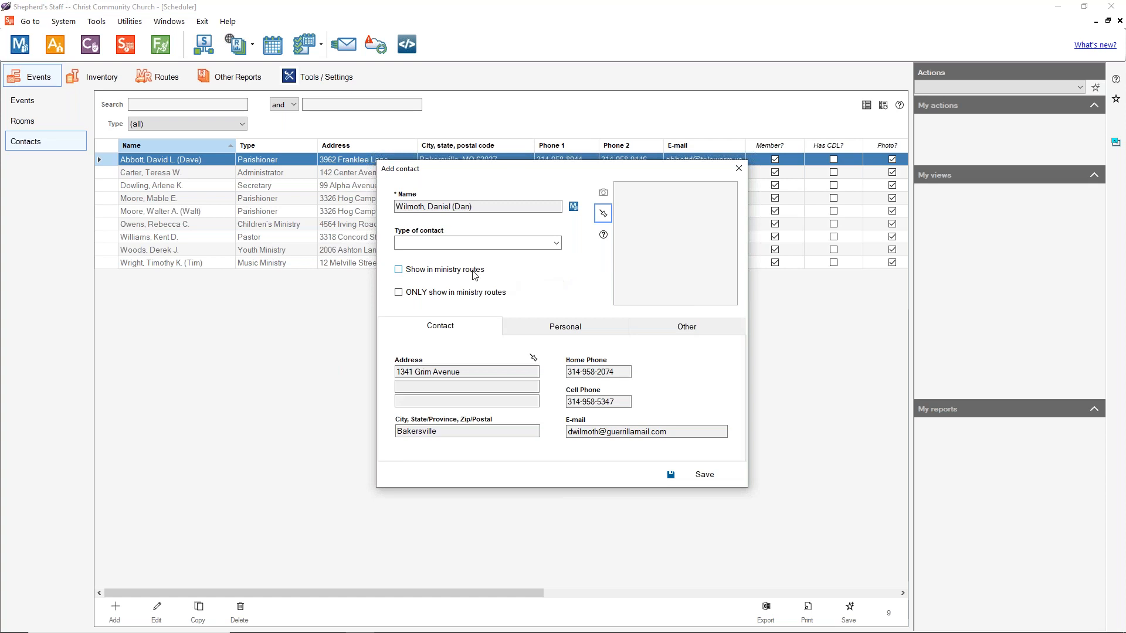
{"action": "left_click", "coordinate": [399, 270]}
{"action": "left_click", "coordinate": [399, 292]}
{"action": "left_click", "coordinate": [400, 269]}
{"action": "left_click", "coordinate": [399, 292]}
{"action": "left_click", "coordinate": [475, 271]}
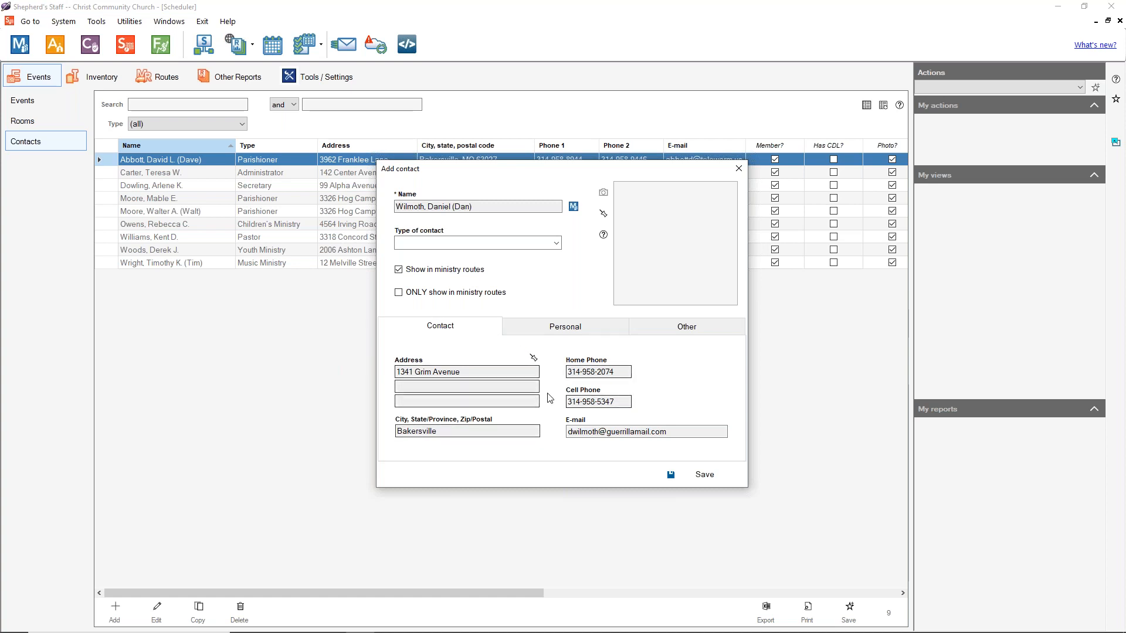
{"action": "left_click", "coordinate": [558, 336]}
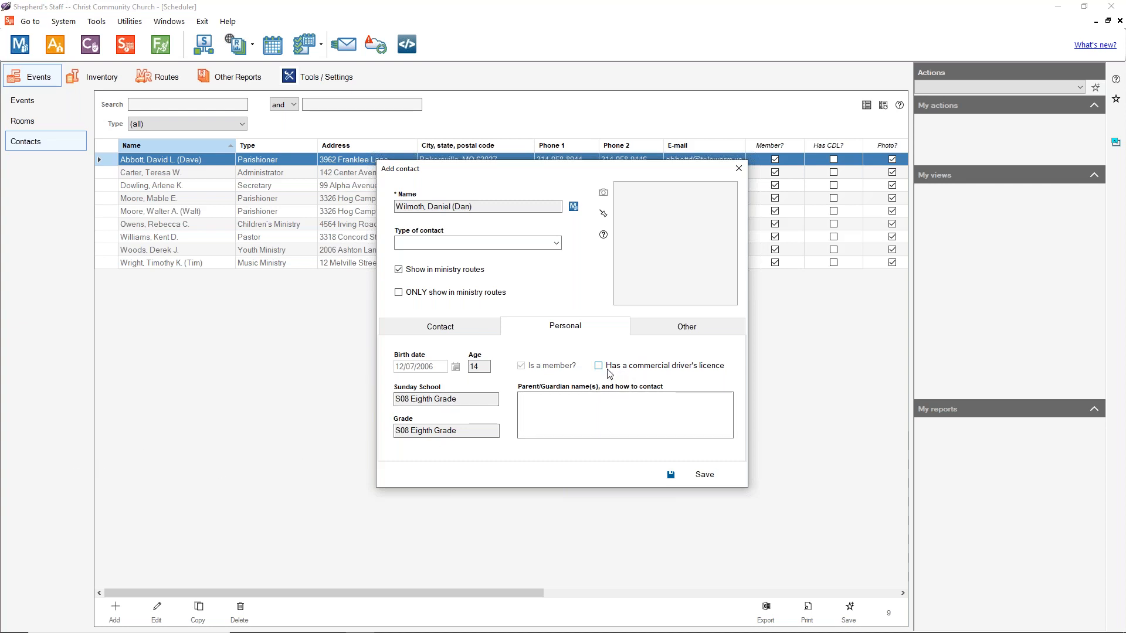
Step: Leave the Parent/Guardian and Other-tab custom fields blank, with Checkbox 1 unticked, and save as the tenth contact
{"action": "left_click", "coordinate": [549, 414]}
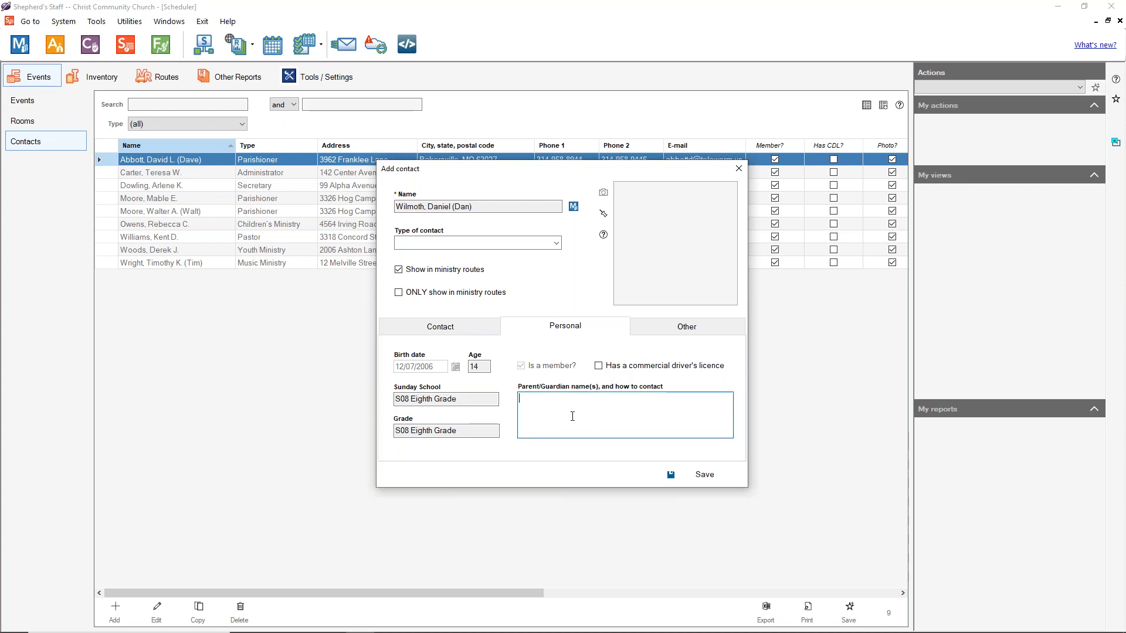
{"action": "left_click", "coordinate": [666, 328]}
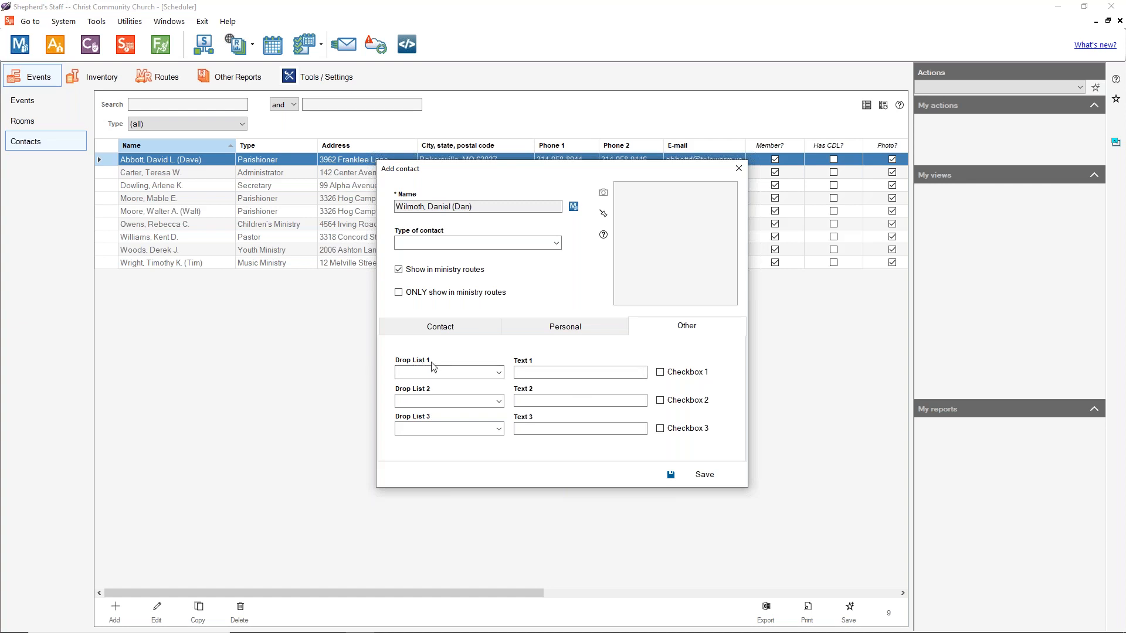
{"action": "left_click", "coordinate": [499, 374]}
{"action": "left_click", "coordinate": [472, 377]}
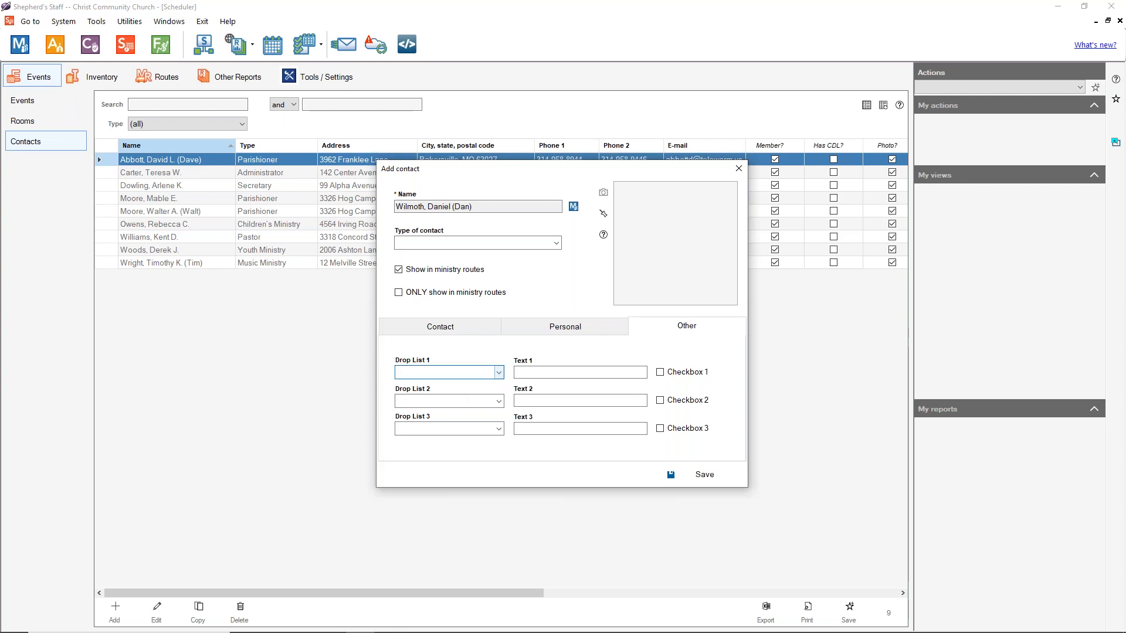
{"action": "left_click", "coordinate": [539, 373]}
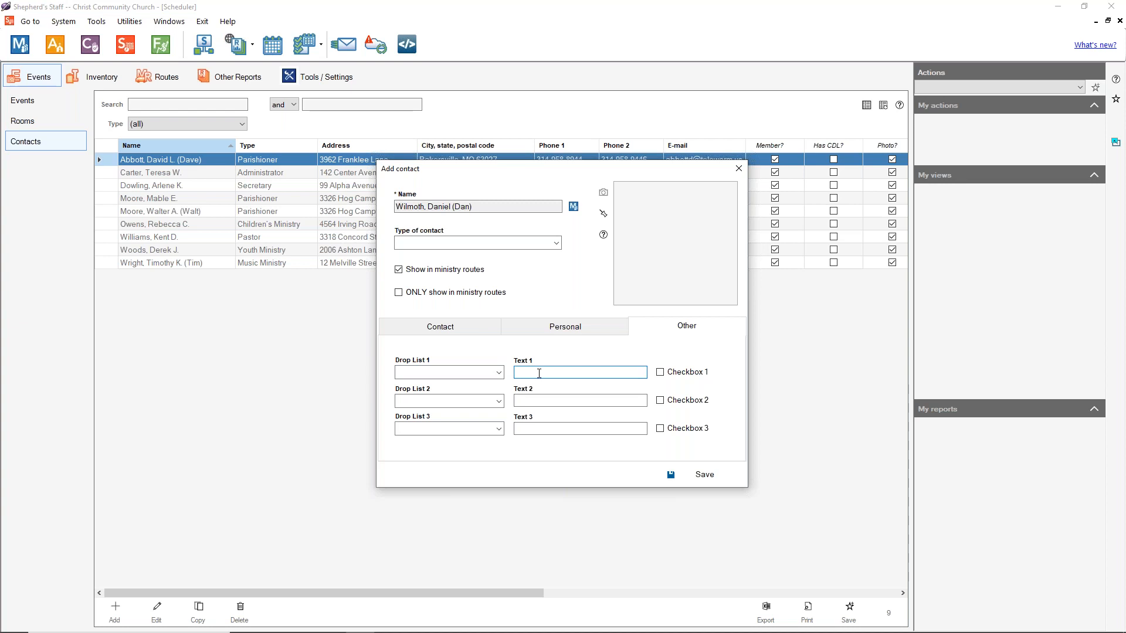
{"action": "left_click", "coordinate": [660, 375]}
{"action": "left_click", "coordinate": [660, 375]}
{"action": "left_click", "coordinate": [439, 327]}
{"action": "left_click", "coordinate": [704, 474]}
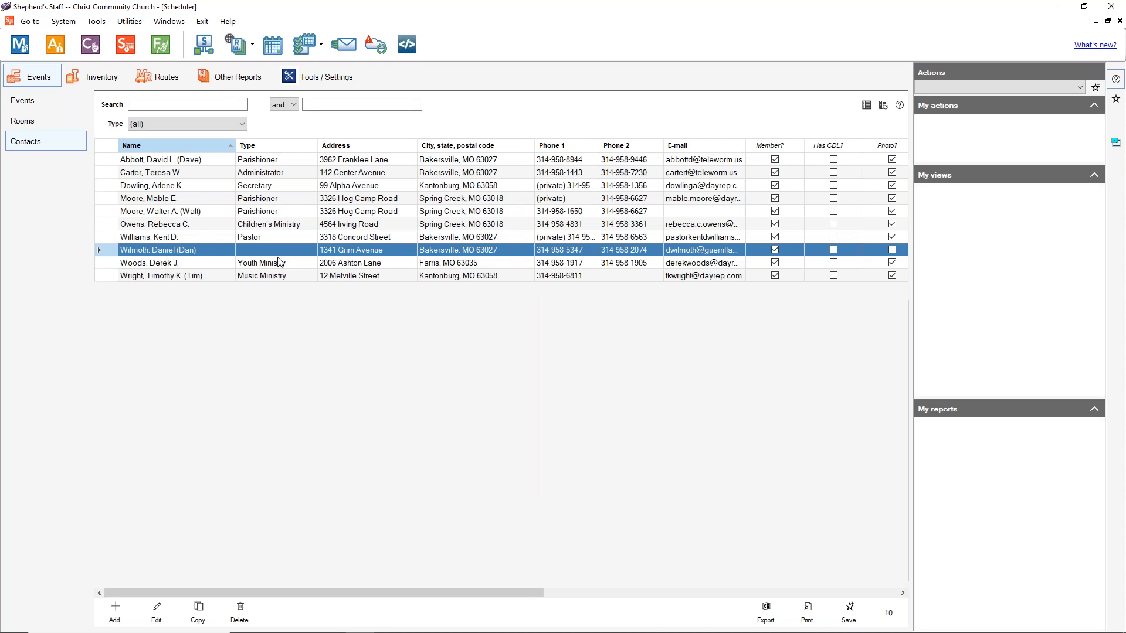
Step: Start an unlinked contact with the person's name, type Youth Ministry, shown in ministry routes
{"action": "left_click", "coordinate": [115, 612]}
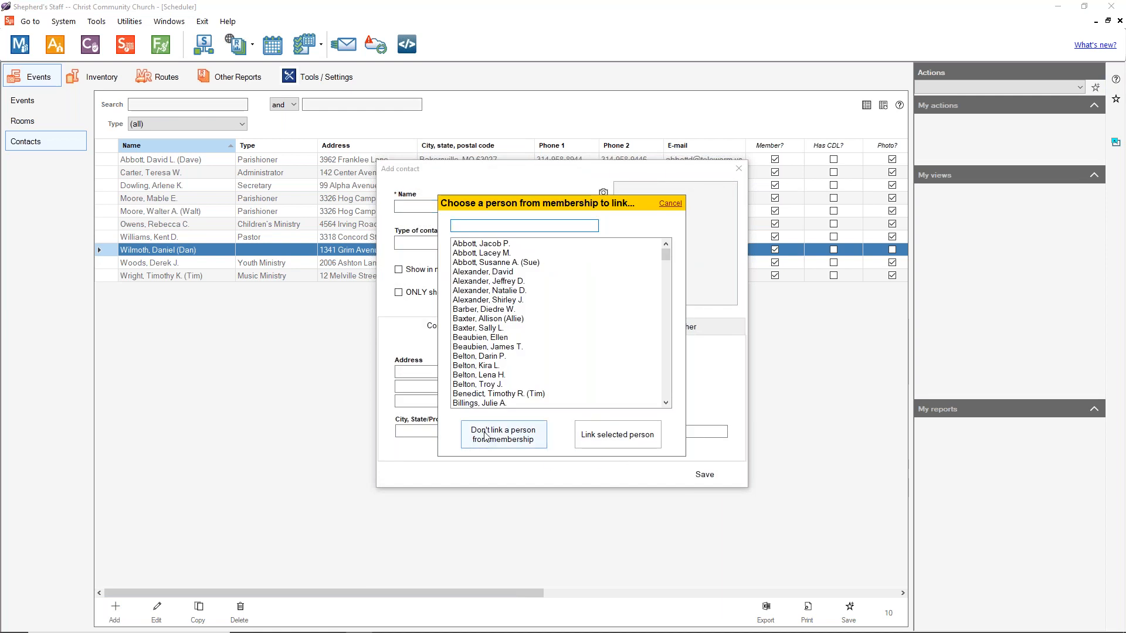
{"action": "left_click", "coordinate": [485, 435]}
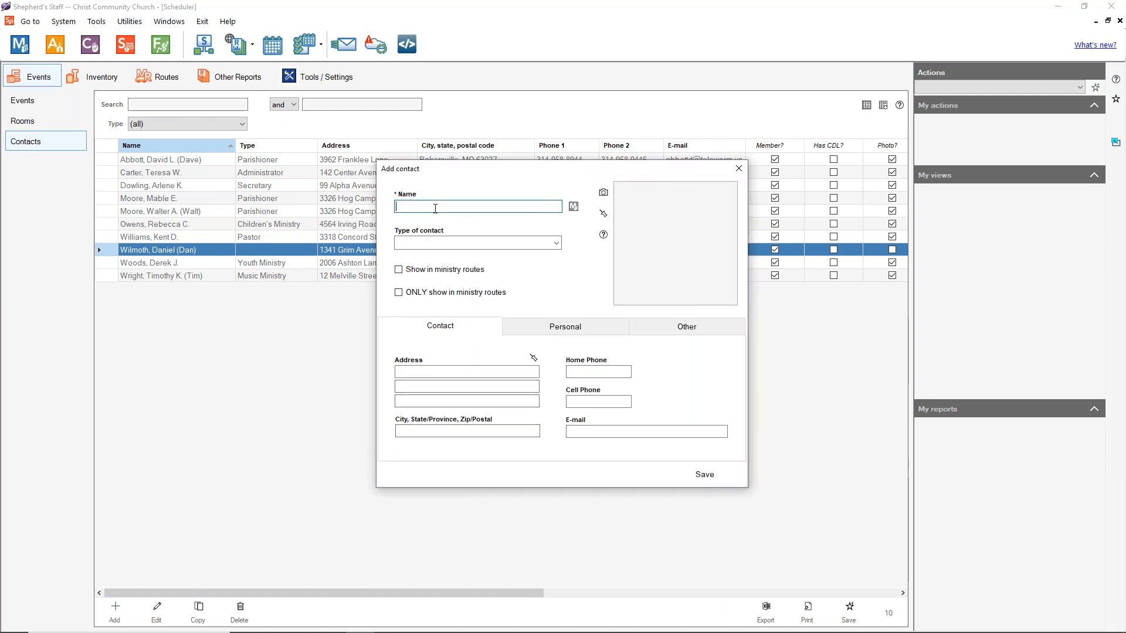
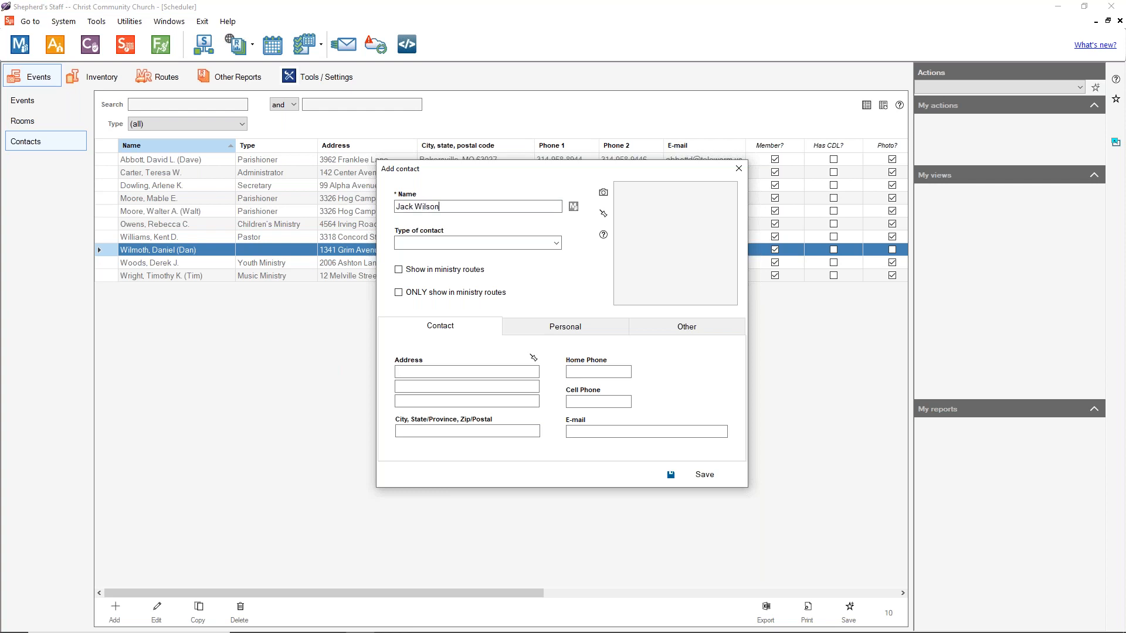
{"action": "left_click", "coordinate": [556, 242]}
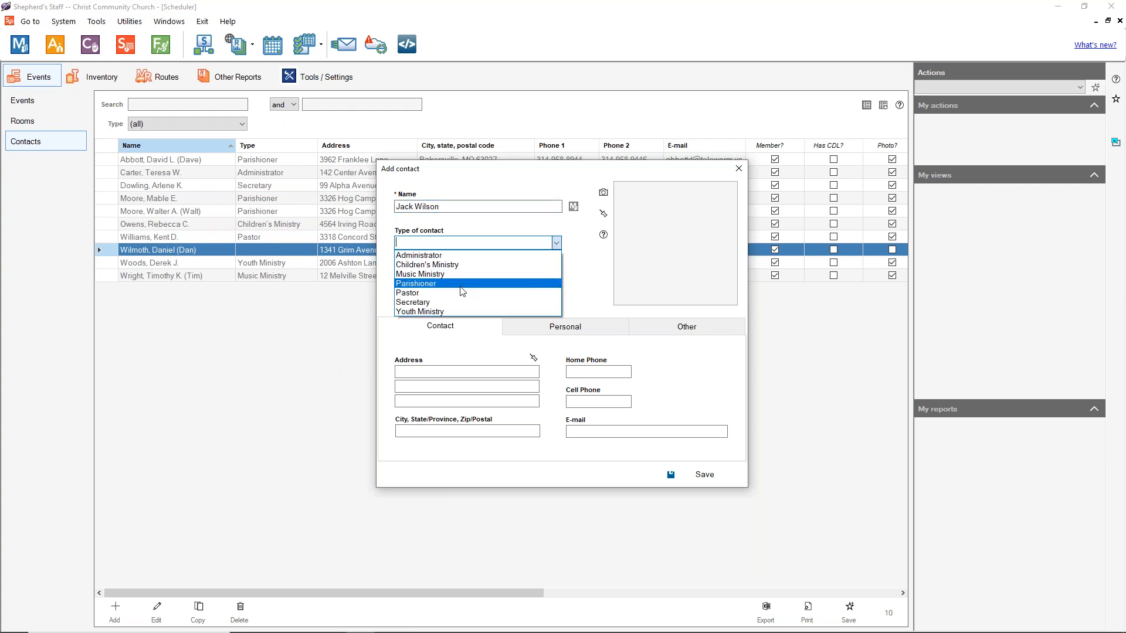
{"action": "left_click", "coordinate": [457, 313]}
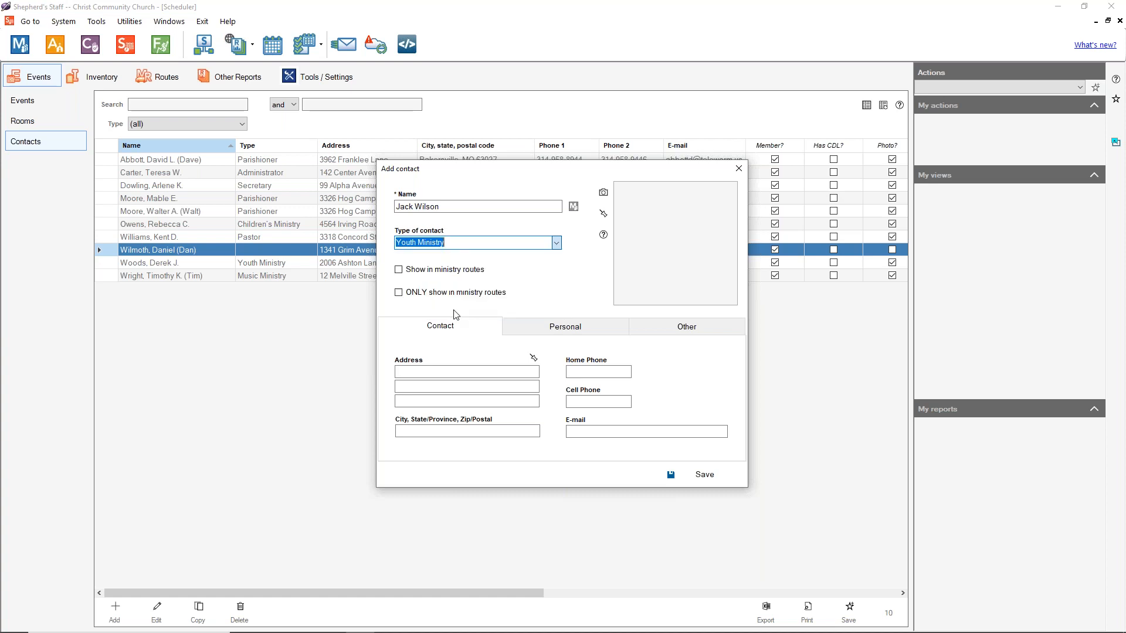
{"action": "left_click", "coordinate": [399, 271]}
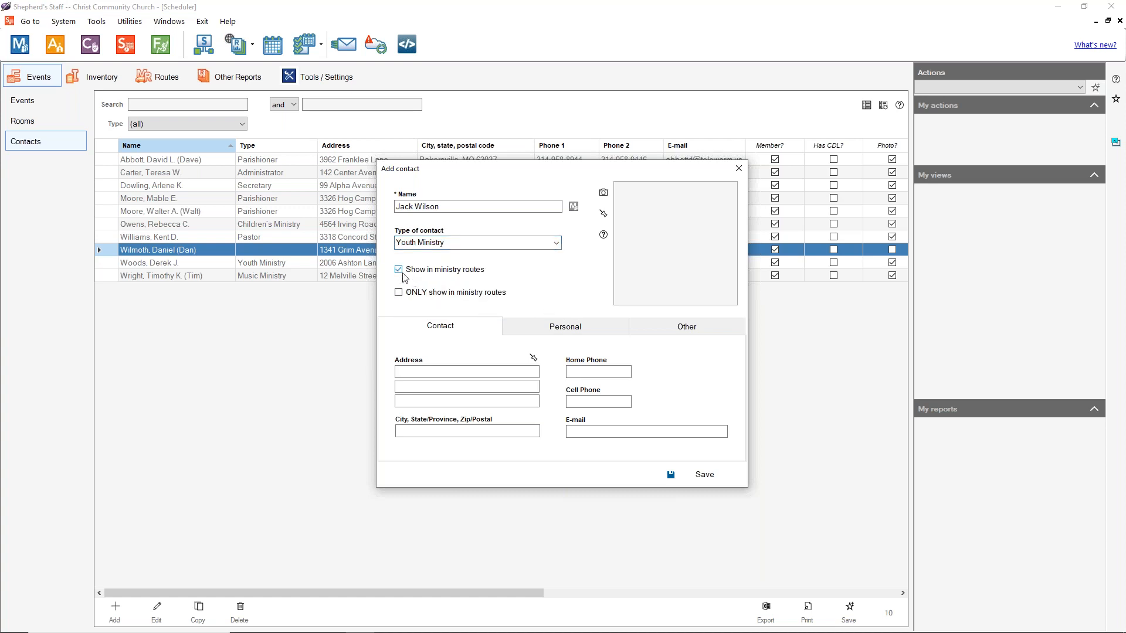
Step: Enter the contact's street address, home and cell phone numbers, and city/state/zip
{"action": "left_click", "coordinate": [448, 369]}
{"action": "type", "text": "1234 Example Ave"}
{"action": "key", "text": "Tab"}
{"action": "left_click", "coordinate": [599, 372]}
{"action": "type", "text": "555-"}
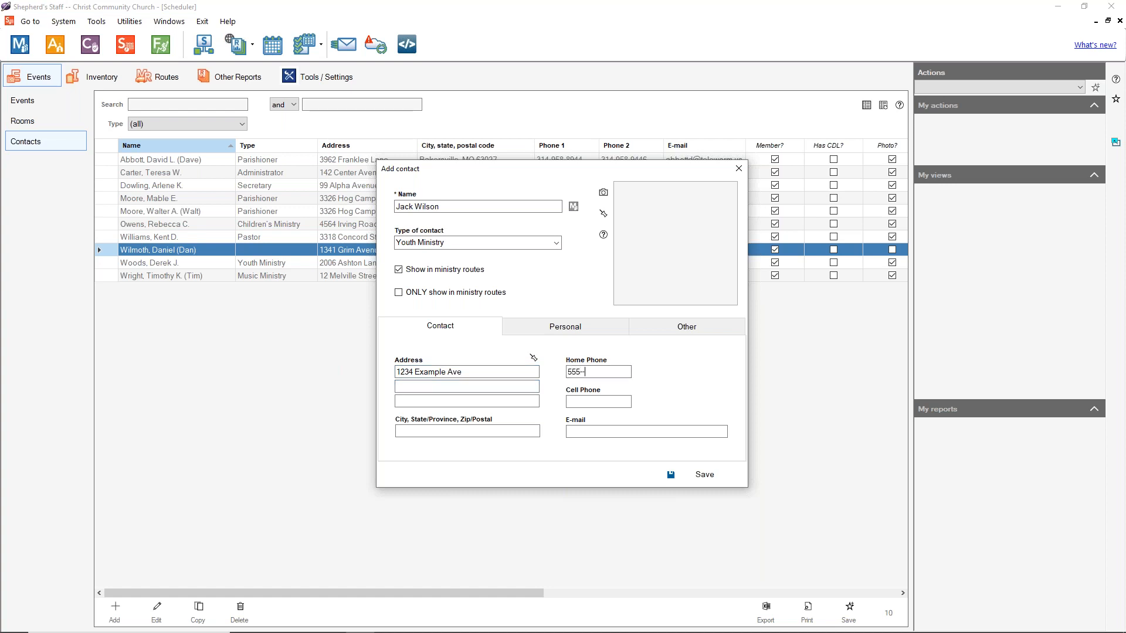
{"action": "type", "text": "-55555-5555"}
{"action": "key", "text": "Tab"}
{"action": "type", "text": "111-111-11"}
{"action": "left_click", "coordinate": [506, 429]}
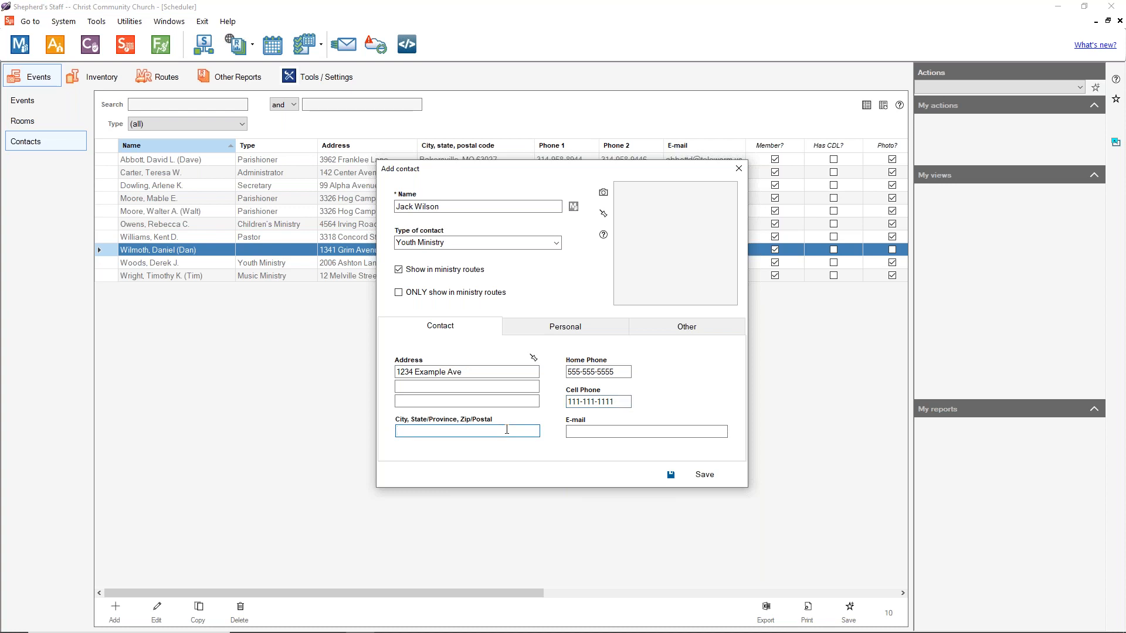
{"action": "type", "text": "Test, TX, 55555"}
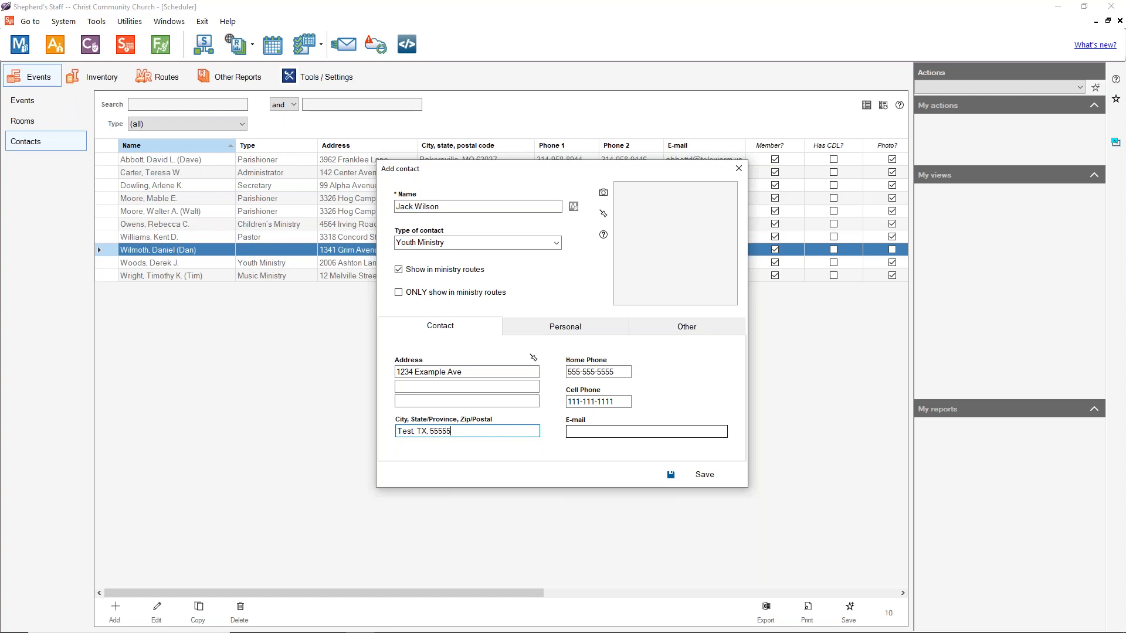
{"action": "left_click", "coordinate": [573, 327]}
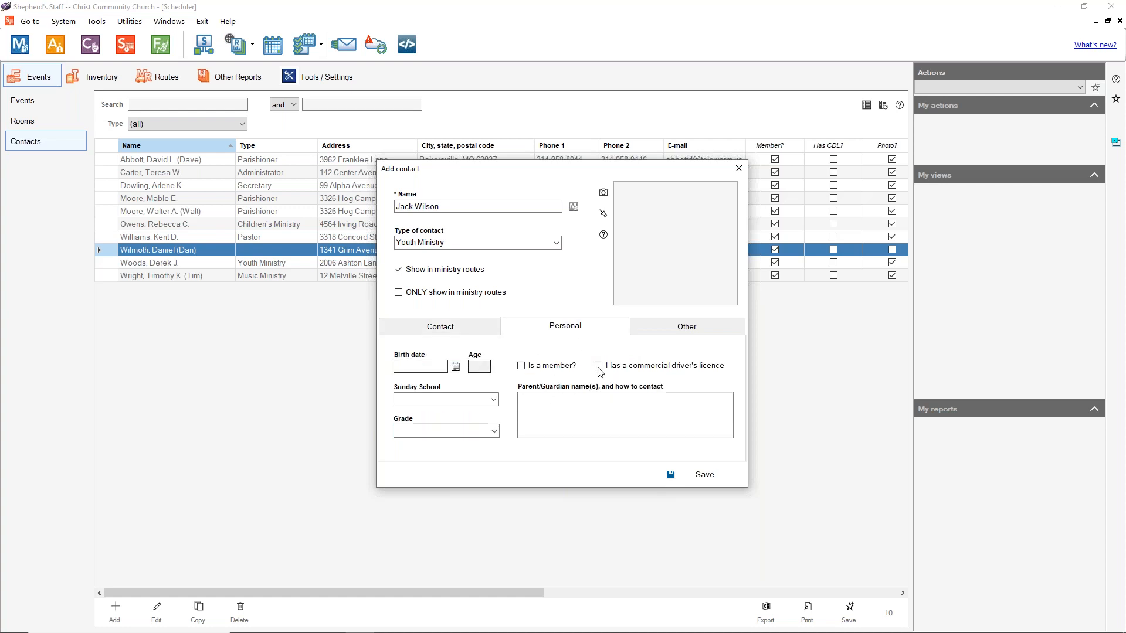
Step: Flag the contact as a member with a commercial driver's licence and birth date 1/10/1968
{"action": "left_click", "coordinate": [598, 365]}
{"action": "left_click", "coordinate": [521, 366]}
{"action": "left_click", "coordinate": [455, 366]}
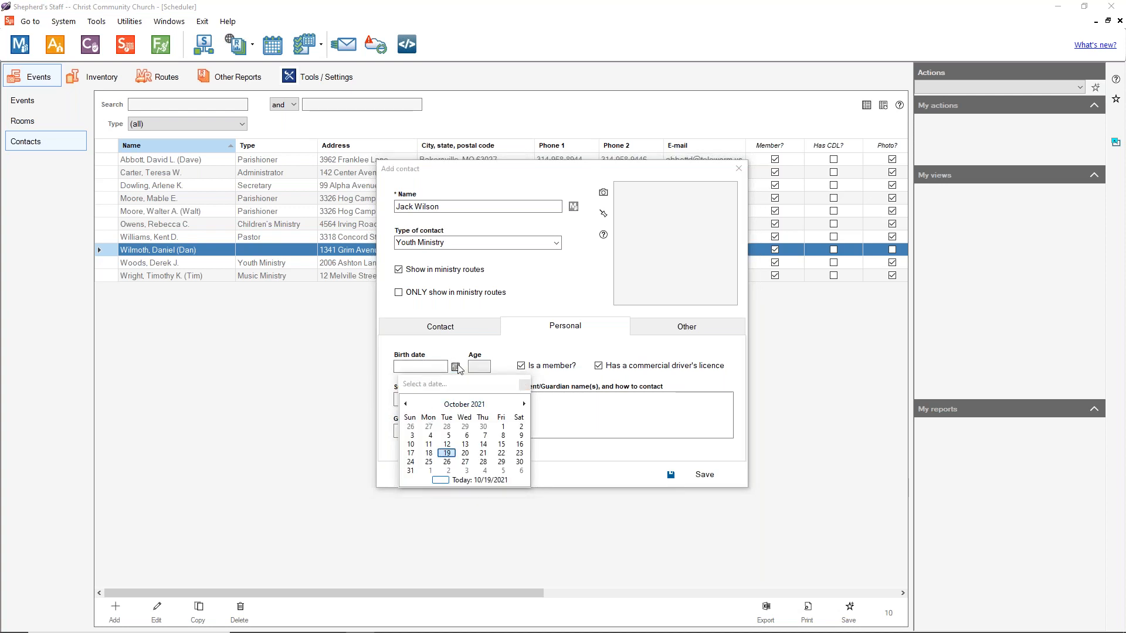
{"action": "left_click", "coordinate": [524, 385]}
{"action": "left_click", "coordinate": [423, 365]}
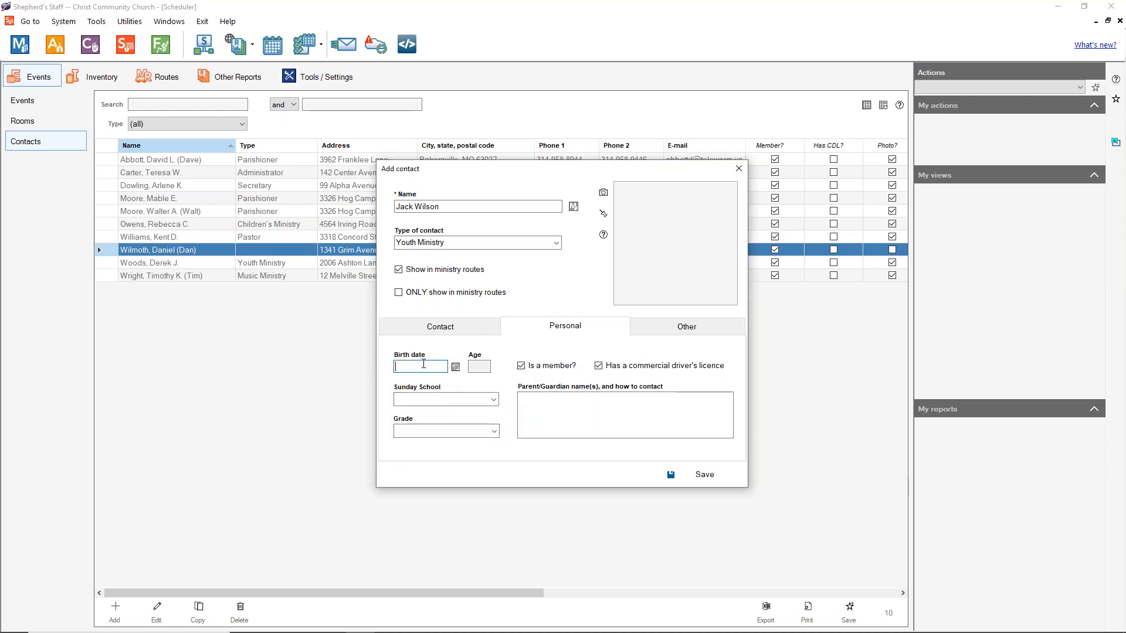
{"action": "type", "text": "1/10"}
{"action": "type", "text": "/16"}
{"action": "type", "text": "9"}
{"action": "type", "text": "68"}
{"action": "left_click", "coordinate": [493, 400]}
{"action": "left_click", "coordinate": [494, 402]}
{"action": "left_click", "coordinate": [494, 430]}
{"action": "left_click", "coordinate": [495, 430]}
{"action": "left_click", "coordinate": [675, 330]}
{"action": "left_click", "coordinate": [443, 326]}
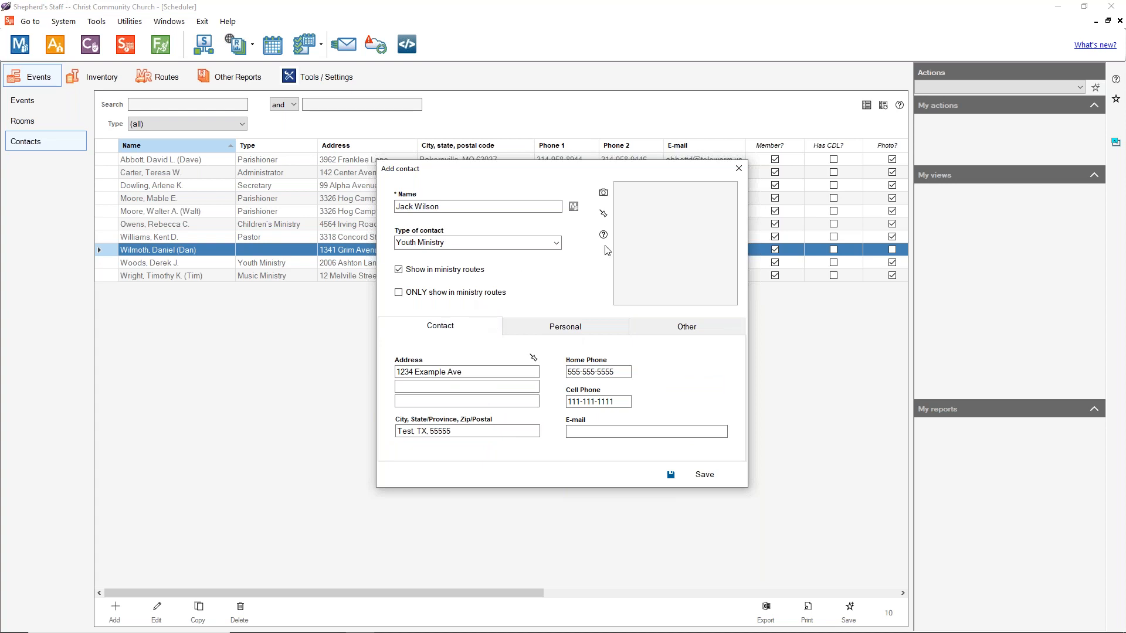
Step: Load projector.jpg from Scheduler Images, delete it again, and save the contact without a photo
{"action": "left_click", "coordinate": [602, 194]}
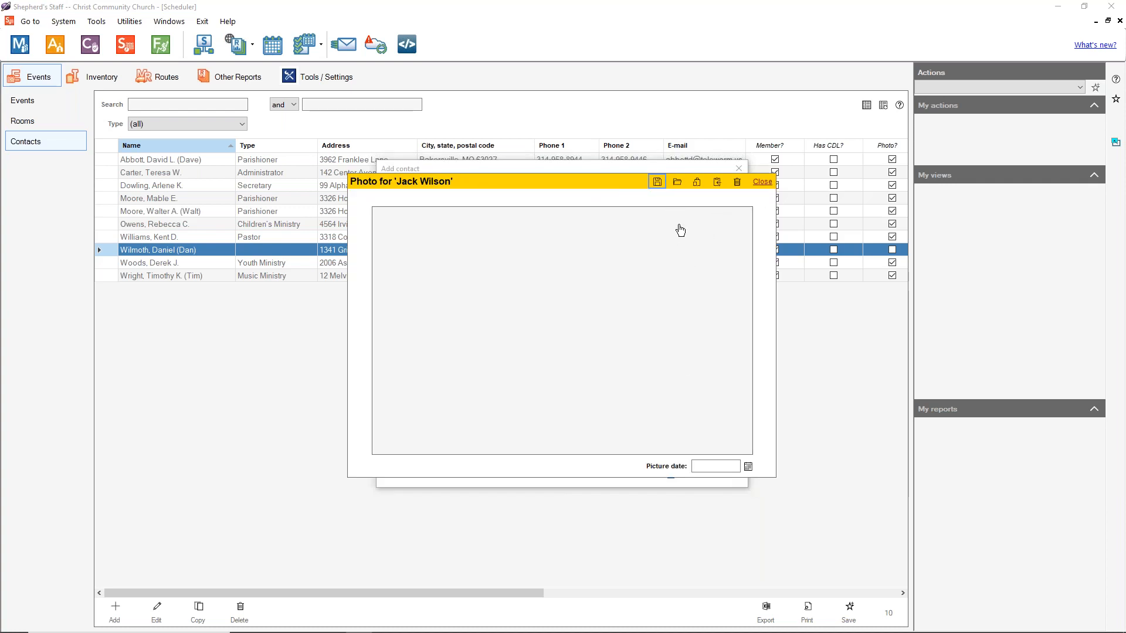
{"action": "left_click", "coordinate": [676, 184]}
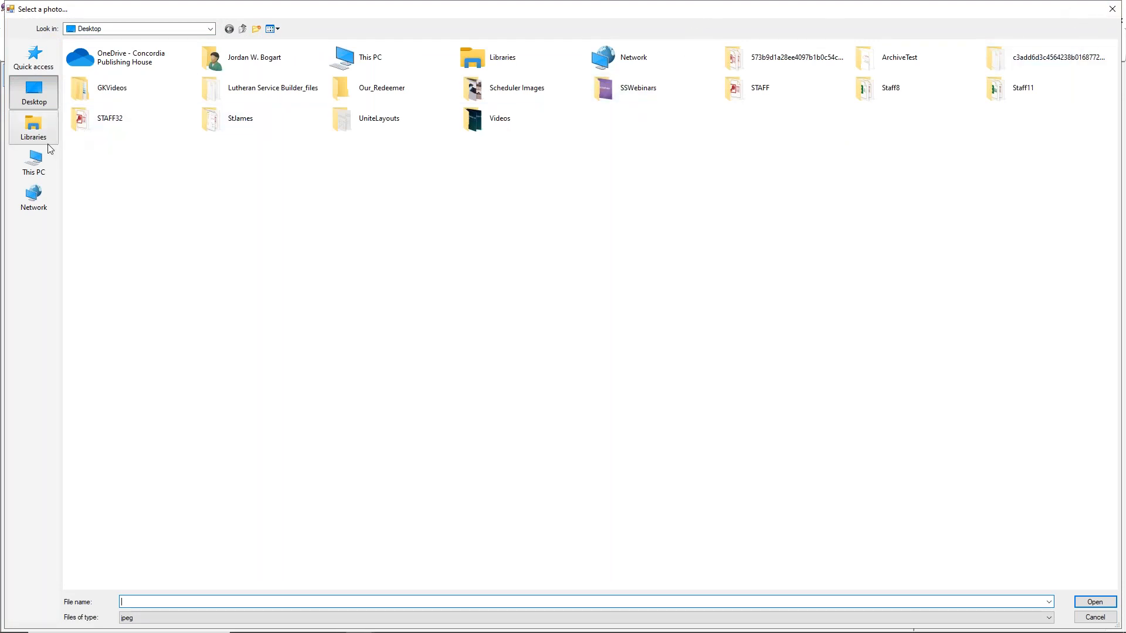
{"action": "double_click", "coordinate": [515, 100]}
{"action": "double_click", "coordinate": [161, 89]}
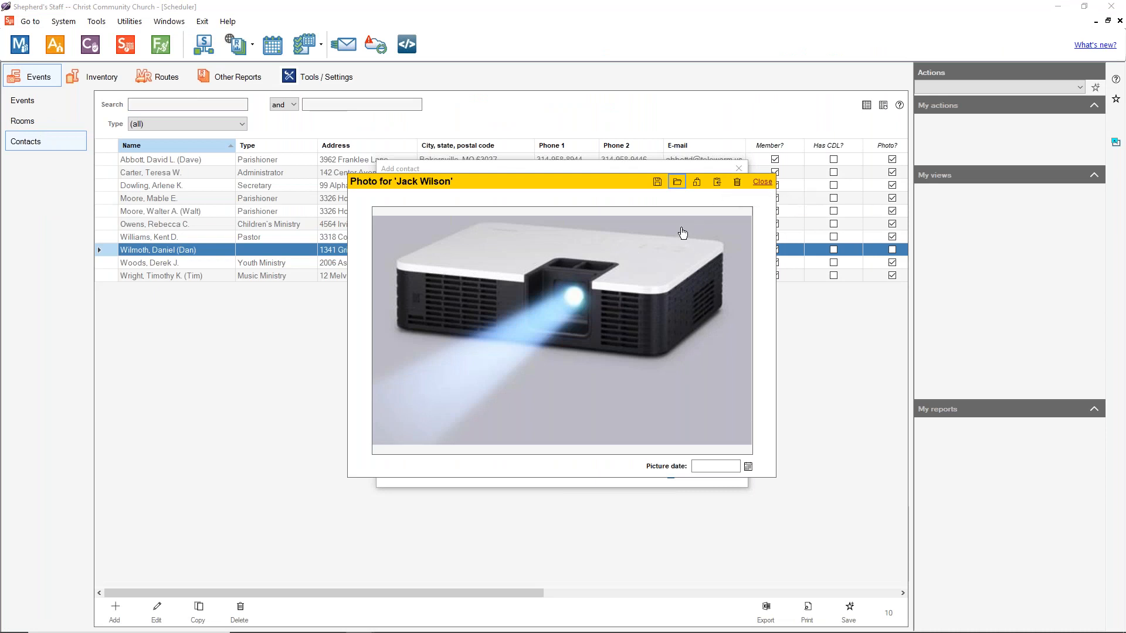
{"action": "left_click", "coordinate": [738, 183]}
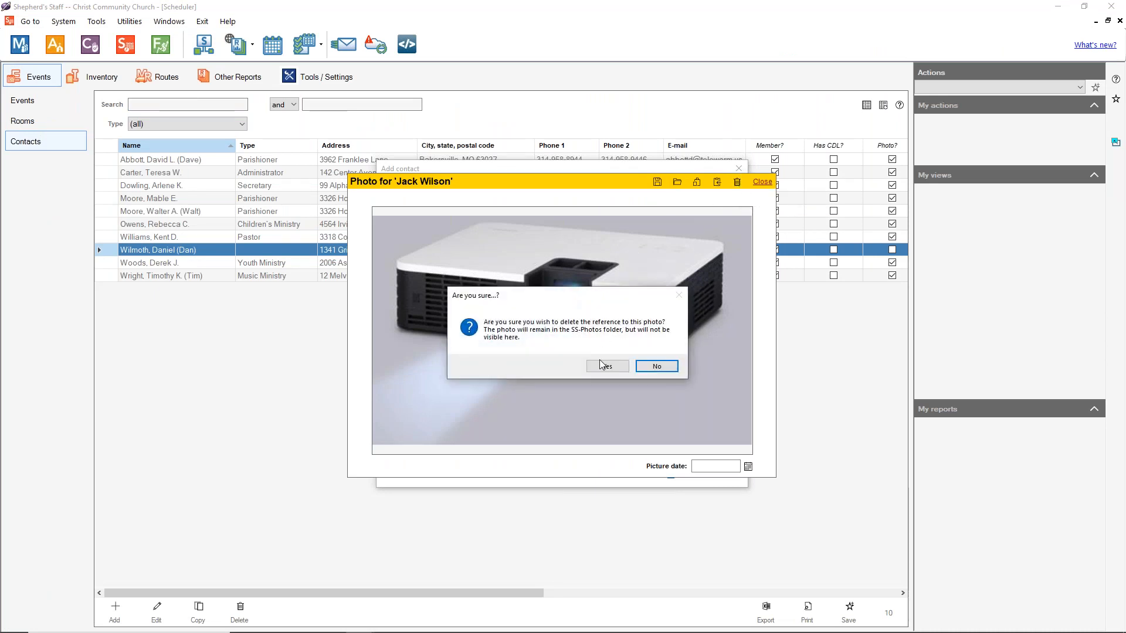
{"action": "left_click", "coordinate": [606, 366]}
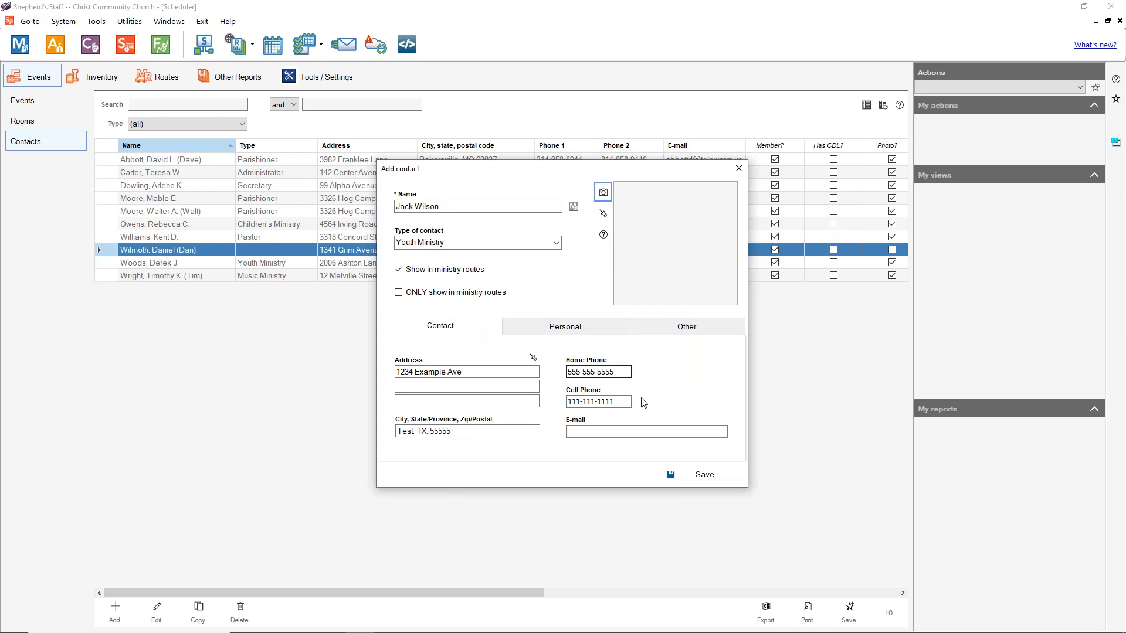
{"action": "left_click", "coordinate": [706, 475]}
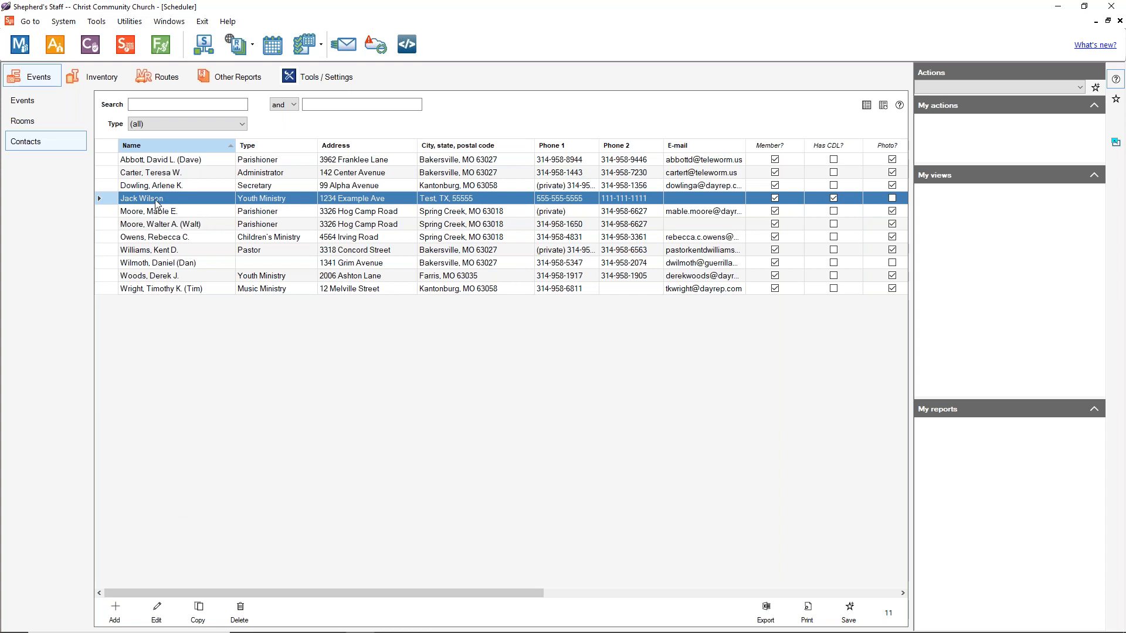
{"action": "left_click", "coordinate": [156, 607]}
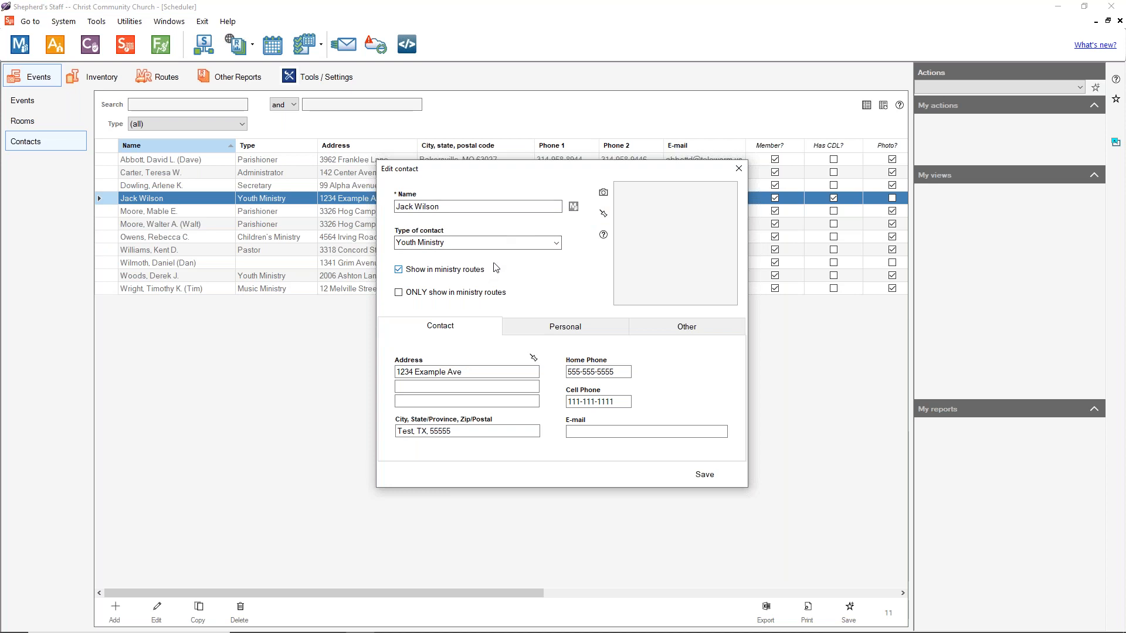
{"action": "left_click", "coordinate": [738, 168]}
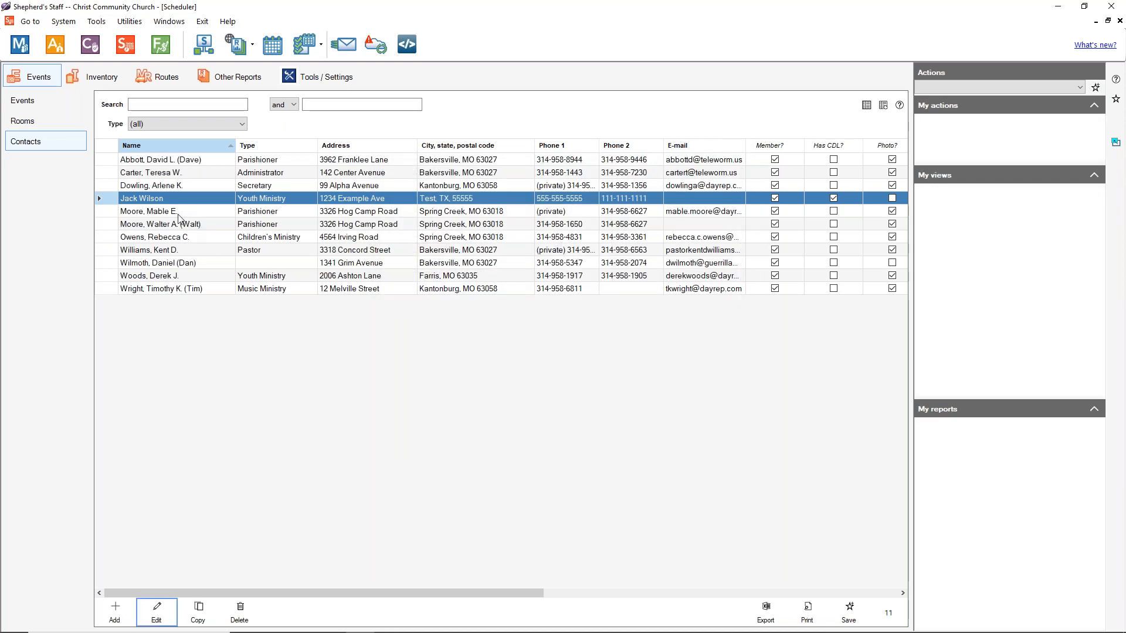
{"action": "left_click", "coordinate": [178, 214]}
{"action": "left_click", "coordinate": [191, 612]}
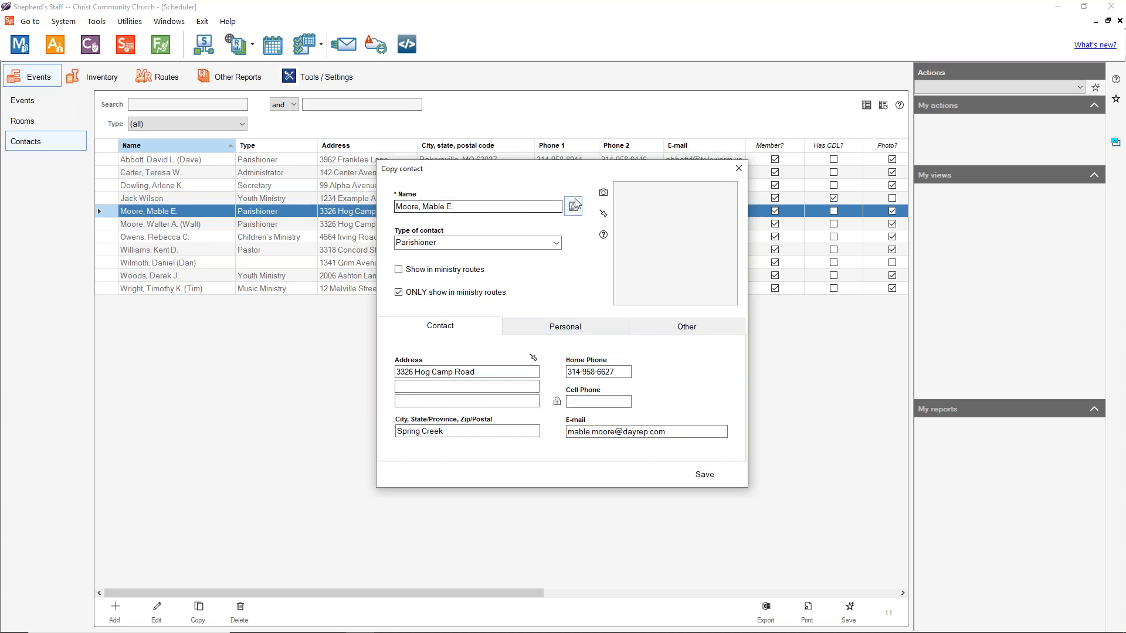
{"action": "left_click", "coordinate": [738, 171]}
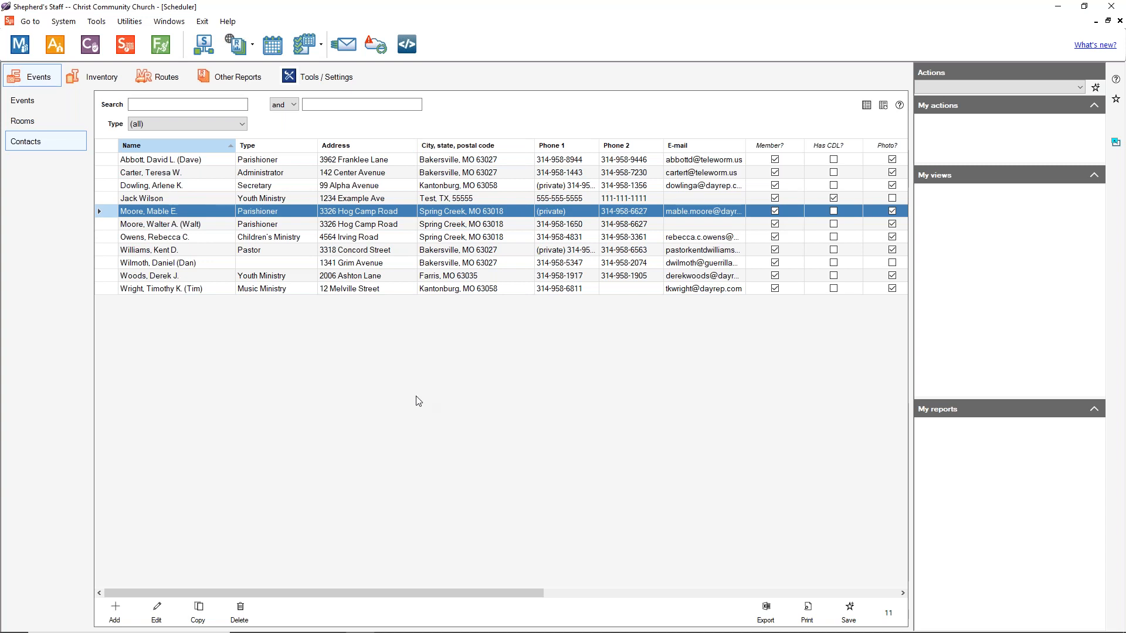
Step: In Inventory, add a new item named Projector and bring up its photo window
{"action": "left_click", "coordinate": [101, 79]}
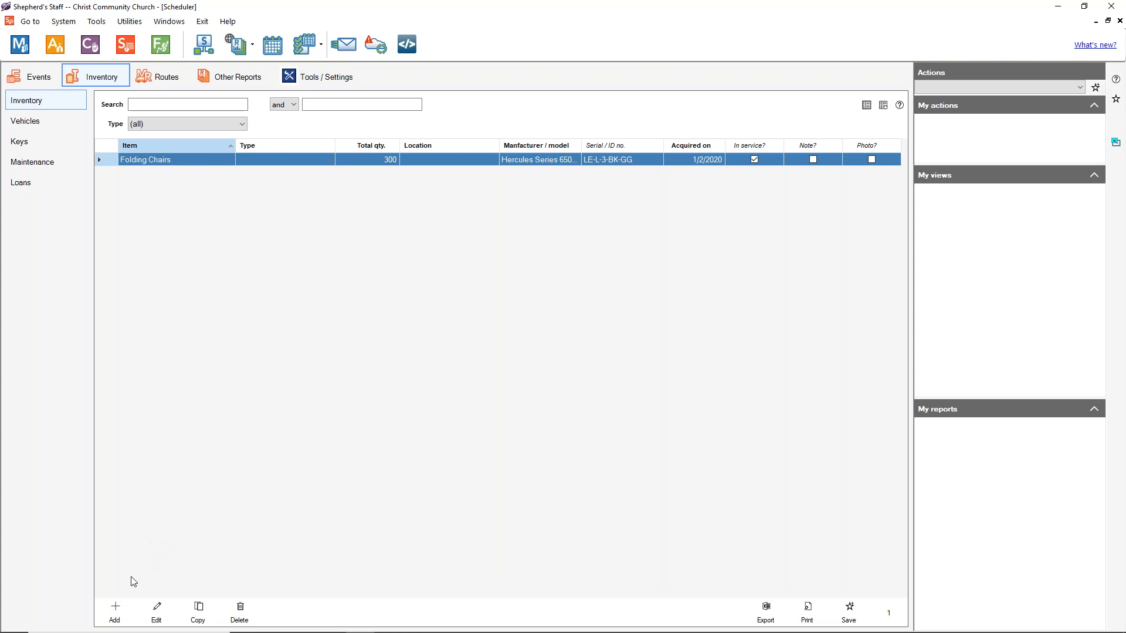
{"action": "left_click", "coordinate": [119, 607]}
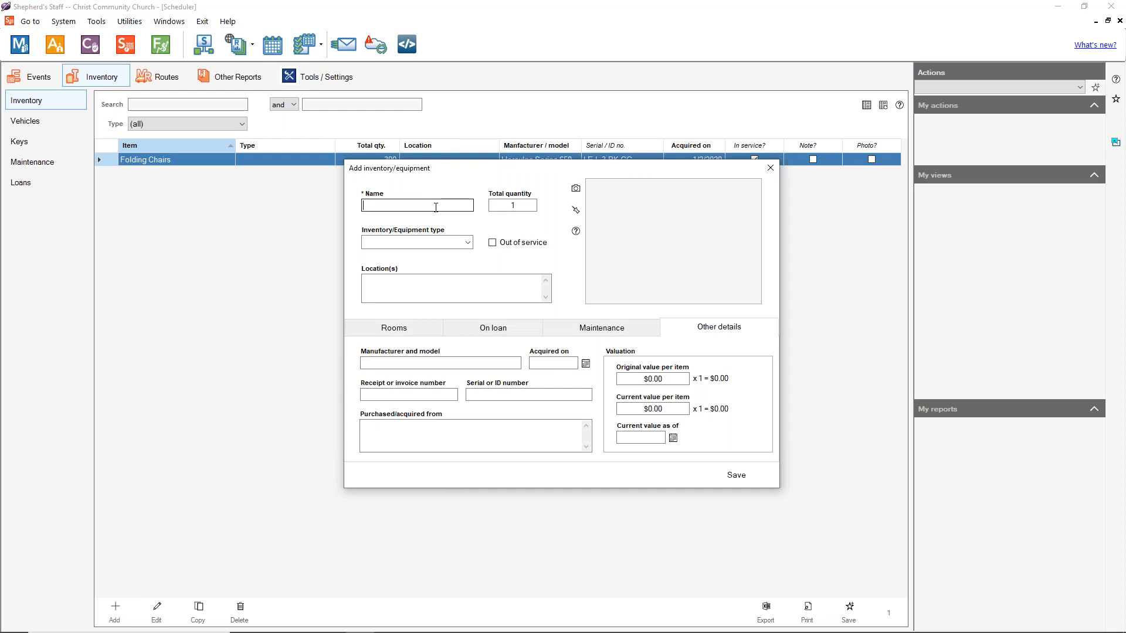
{"action": "type", "text": "Projecto"}
{"action": "key", "text": "BackSpace"}
{"action": "type", "text": "tor"}
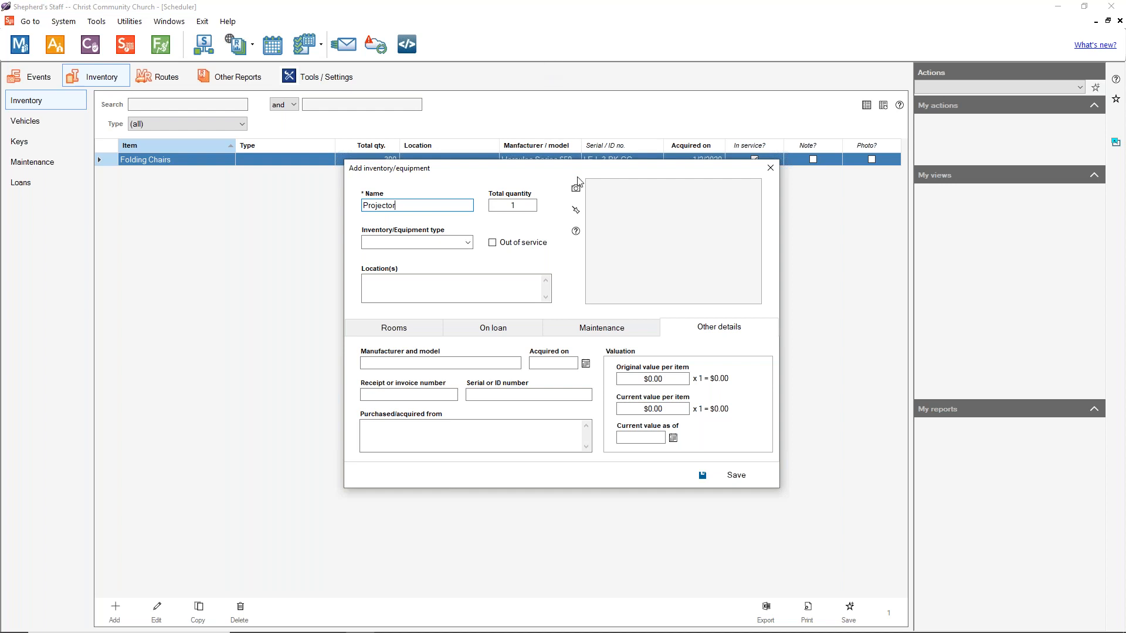
{"action": "left_click", "coordinate": [576, 187]}
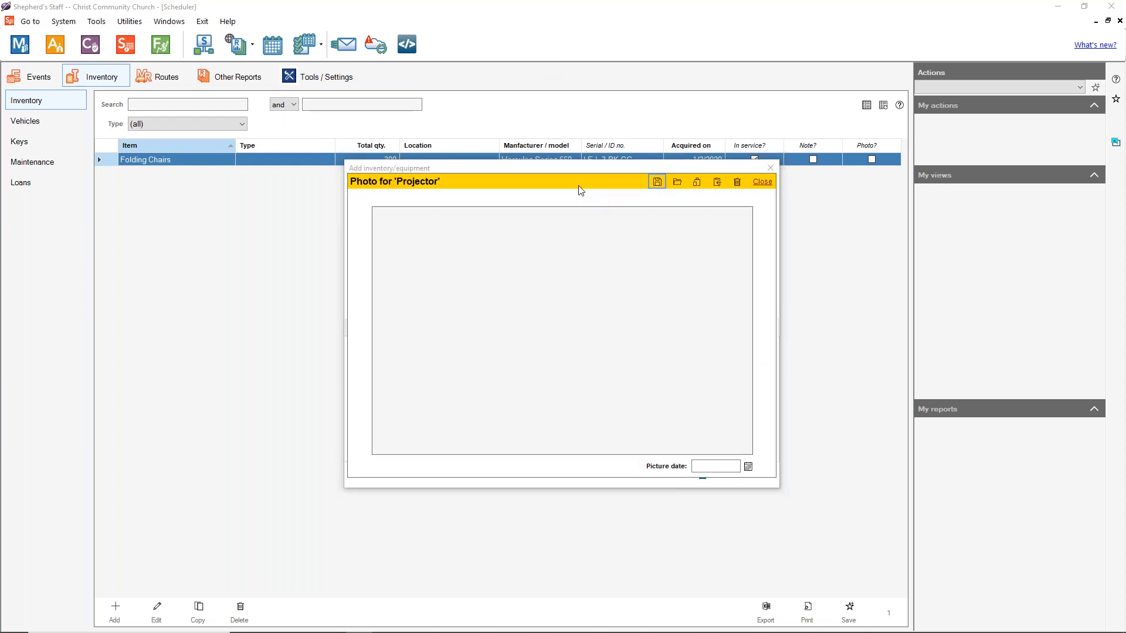
Step: Save projector.jpg as the Projector's picture with date 5/5/2022, then show its notes
{"action": "left_click", "coordinate": [677, 182]}
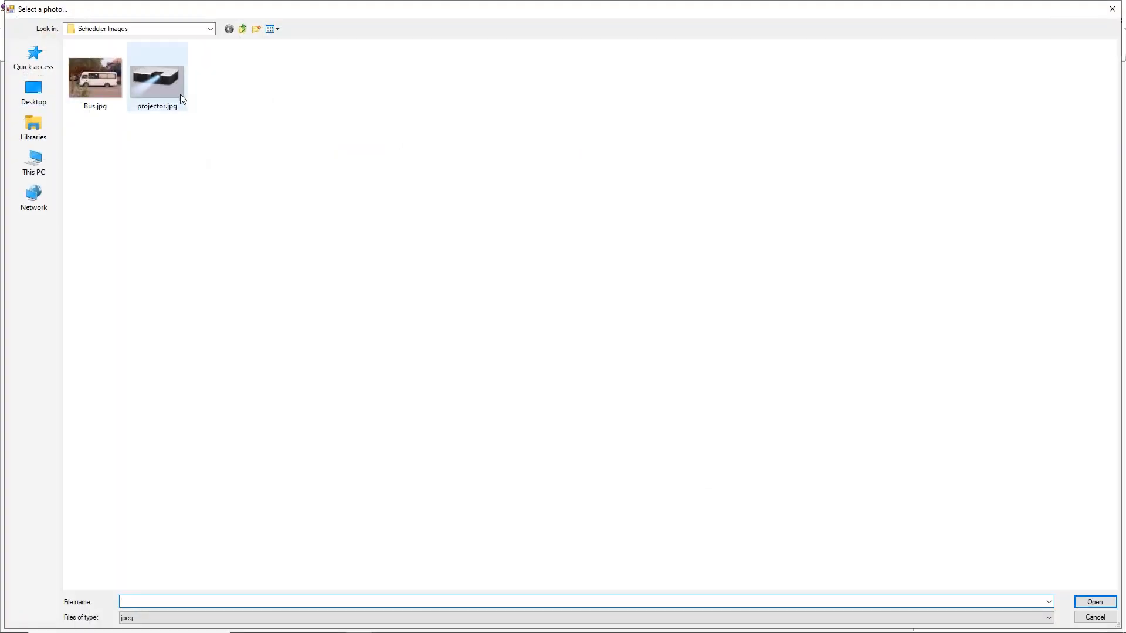
{"action": "double_click", "coordinate": [180, 94]}
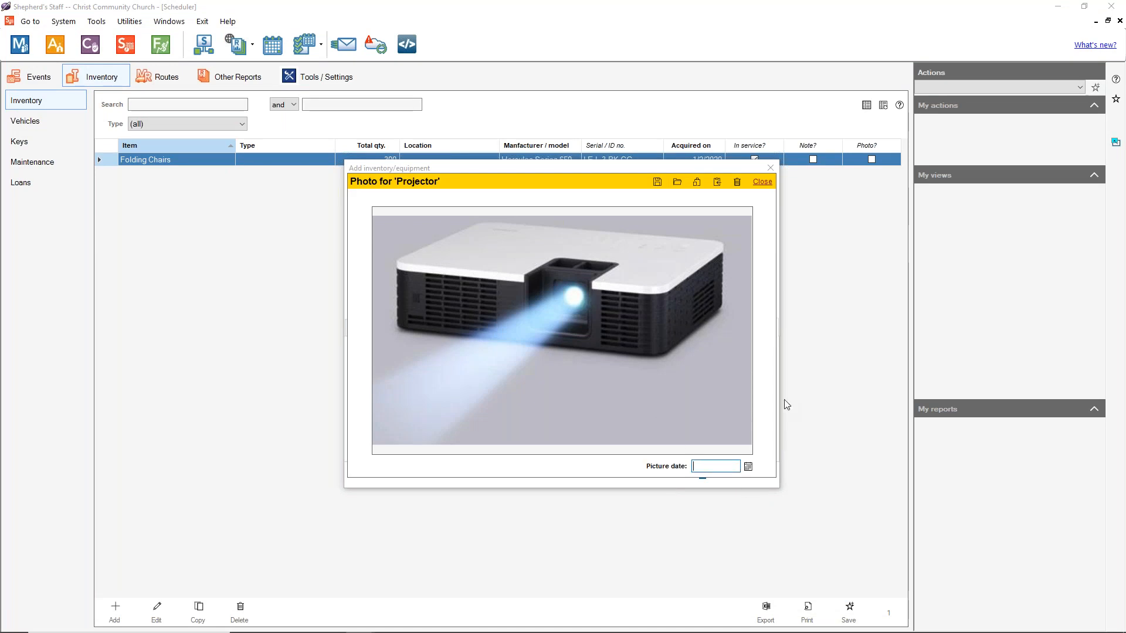
{"action": "type", "text": "5"}
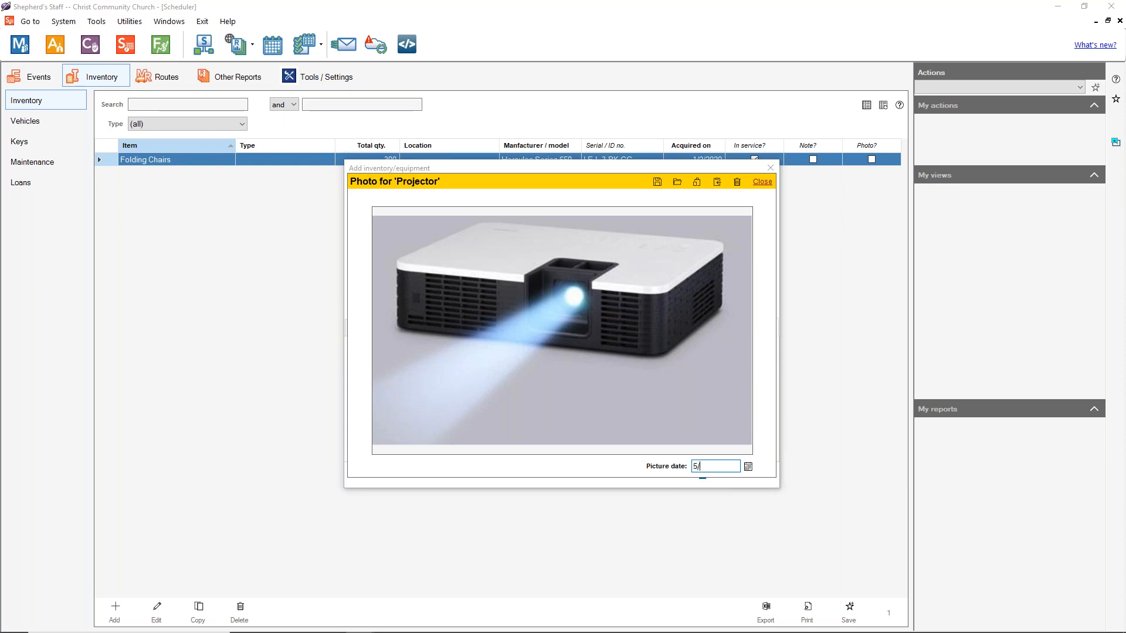
{"action": "type", "text": "/5/2022"}
{"action": "left_click", "coordinate": [657, 182]}
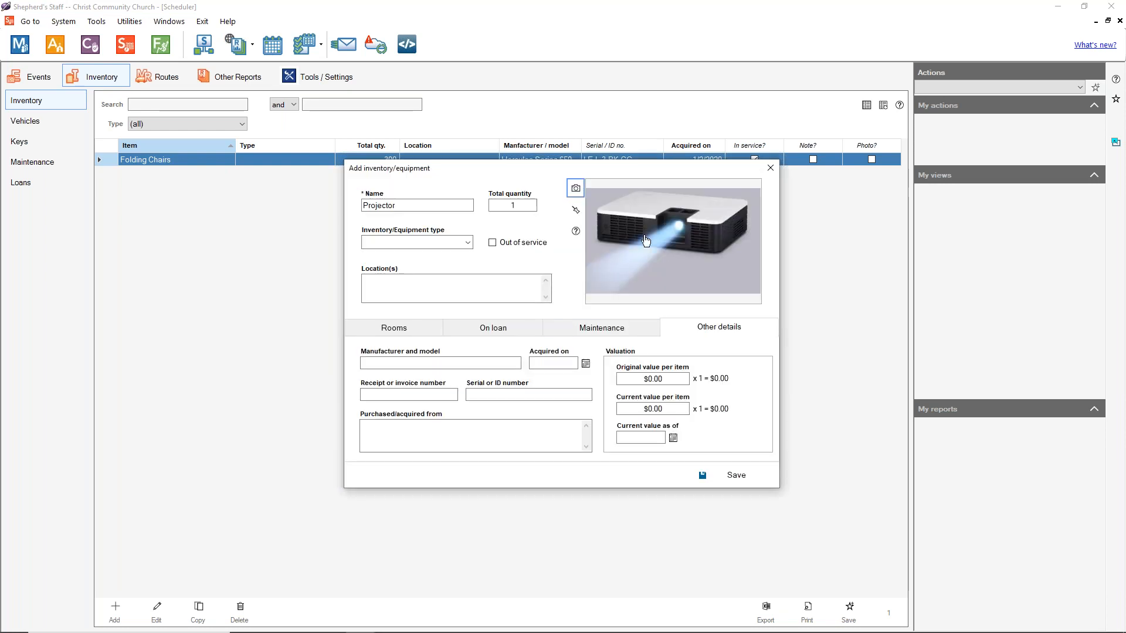
{"action": "left_click", "coordinate": [578, 216]}
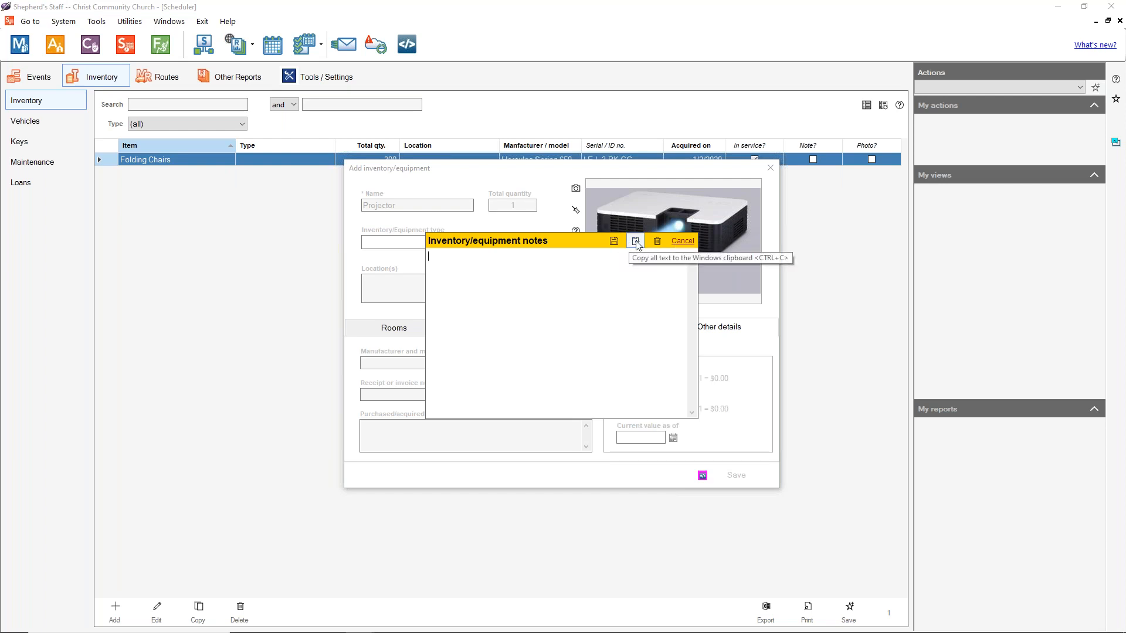
Step: Add Audio/Visual as a new choice in the equipment type list editor
{"action": "left_click", "coordinate": [672, 245]}
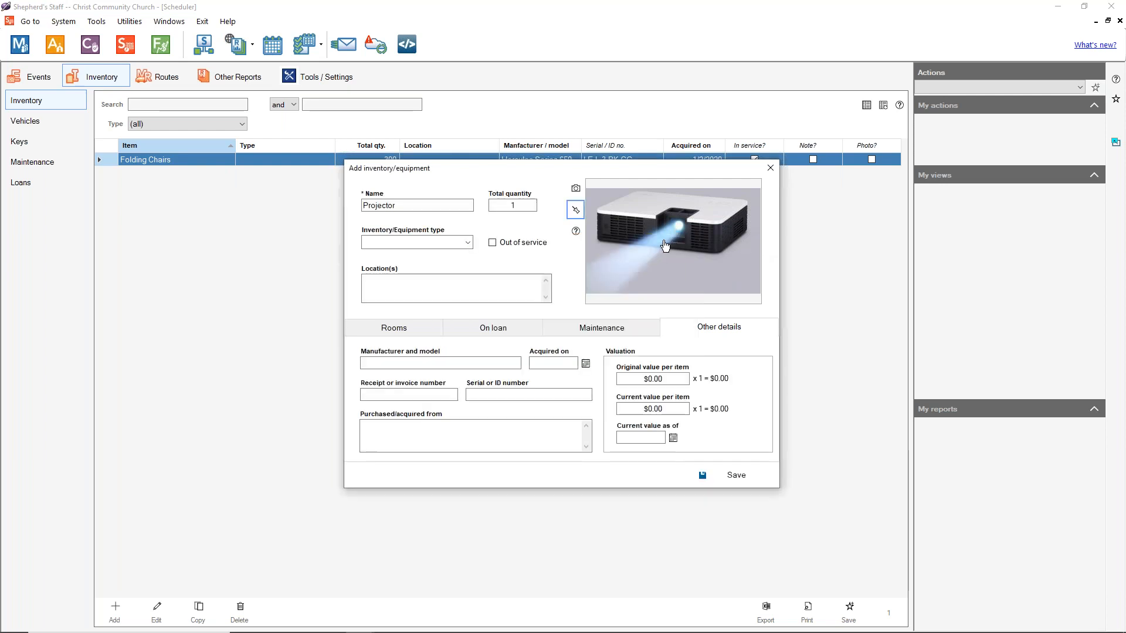
{"action": "left_click", "coordinate": [468, 242]}
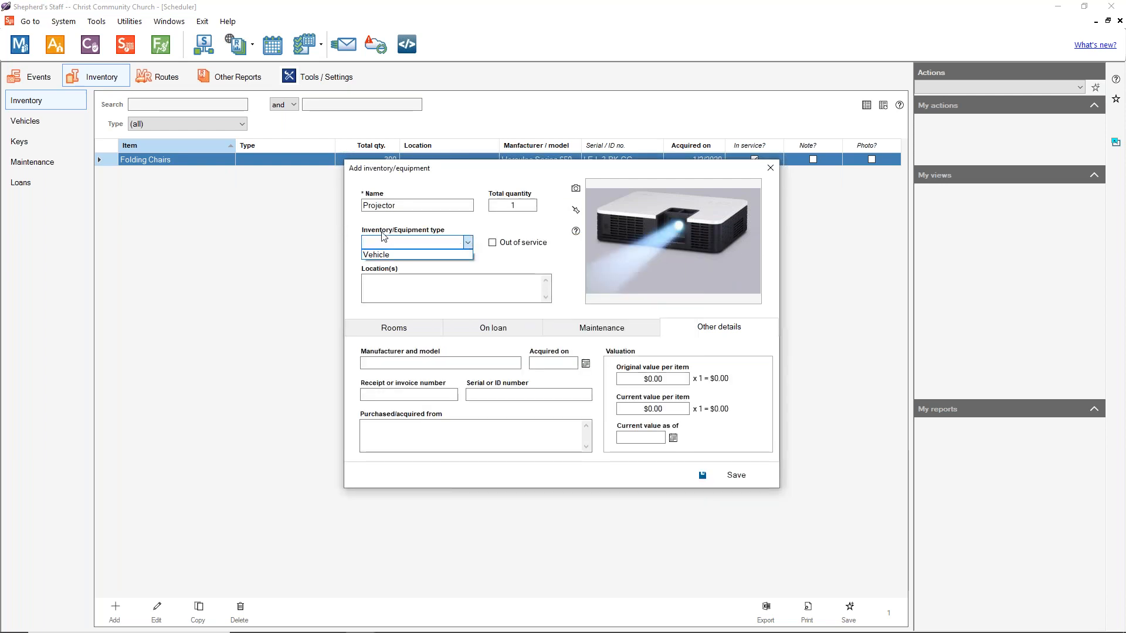
{"action": "left_click", "coordinate": [407, 242]}
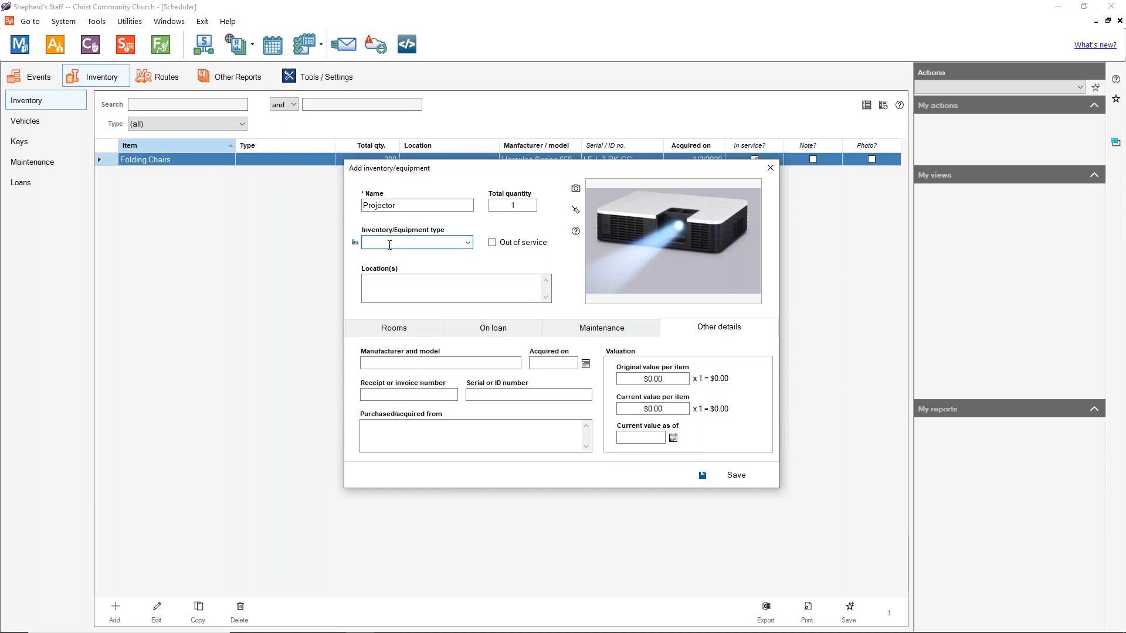
{"action": "left_click", "coordinate": [356, 245]}
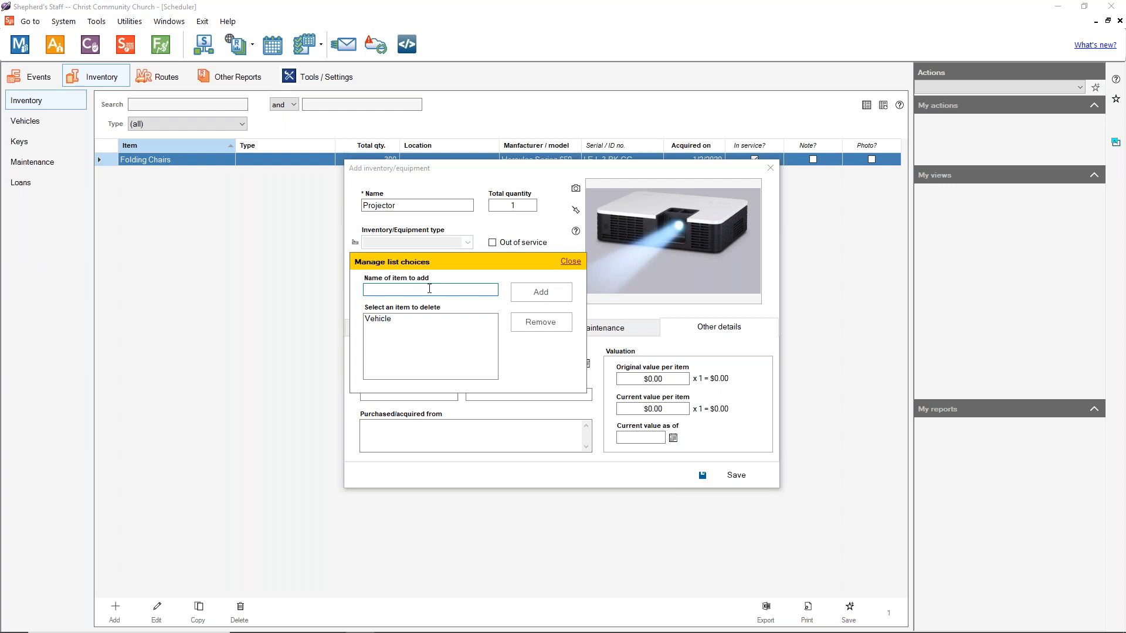
{"action": "type", "text": "Audio/Visu"}
{"action": "left_click", "coordinate": [540, 292]}
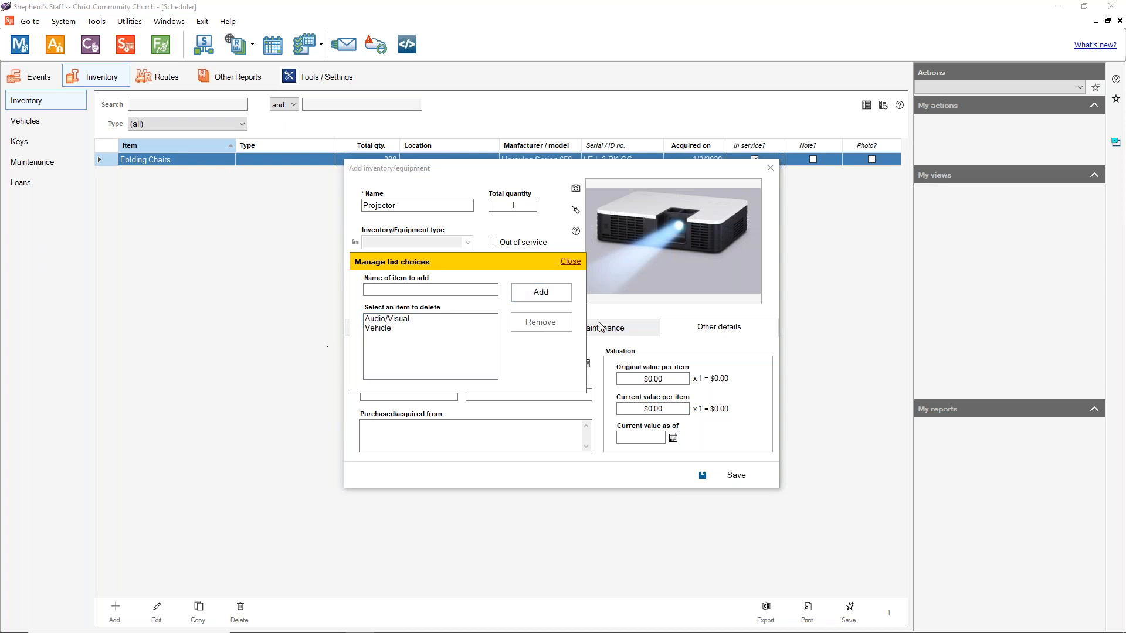
{"action": "left_click", "coordinate": [570, 262]}
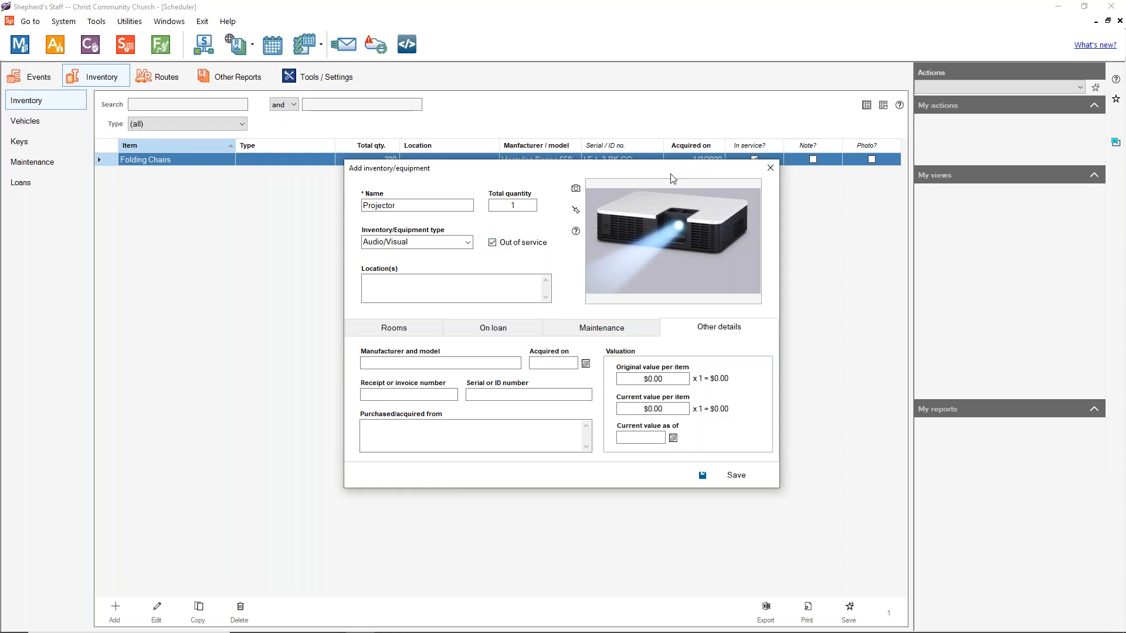
Step: Mark the Projector as in service with location Sanctuary
{"action": "left_click", "coordinate": [520, 248]}
{"action": "left_click", "coordinate": [440, 280]}
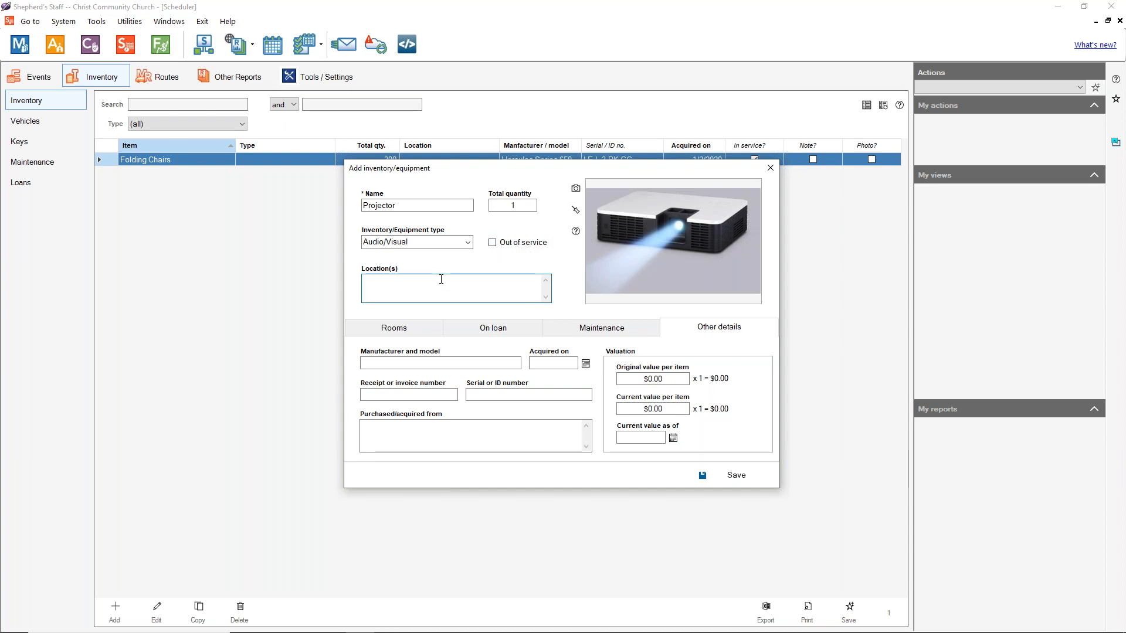
{"action": "type", "text": "Sanctuary"}
Step: Review the Rooms, On loan and Maintenance tabs, then save the Projector
{"action": "left_click", "coordinate": [417, 336]}
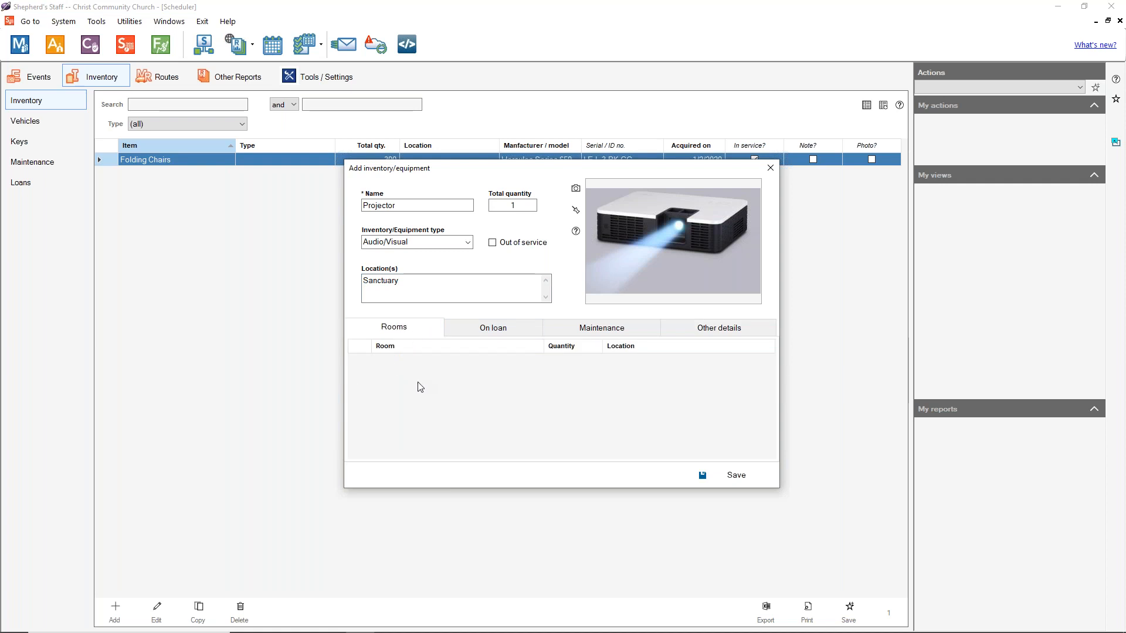
{"action": "left_click", "coordinate": [467, 329]}
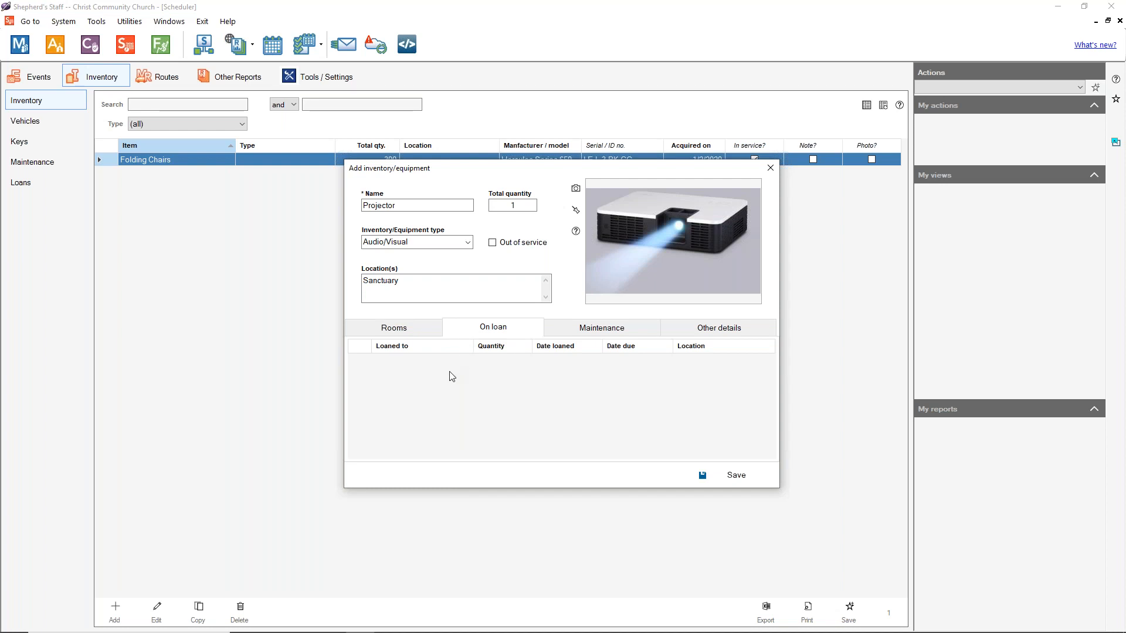
{"action": "left_click", "coordinate": [591, 339]}
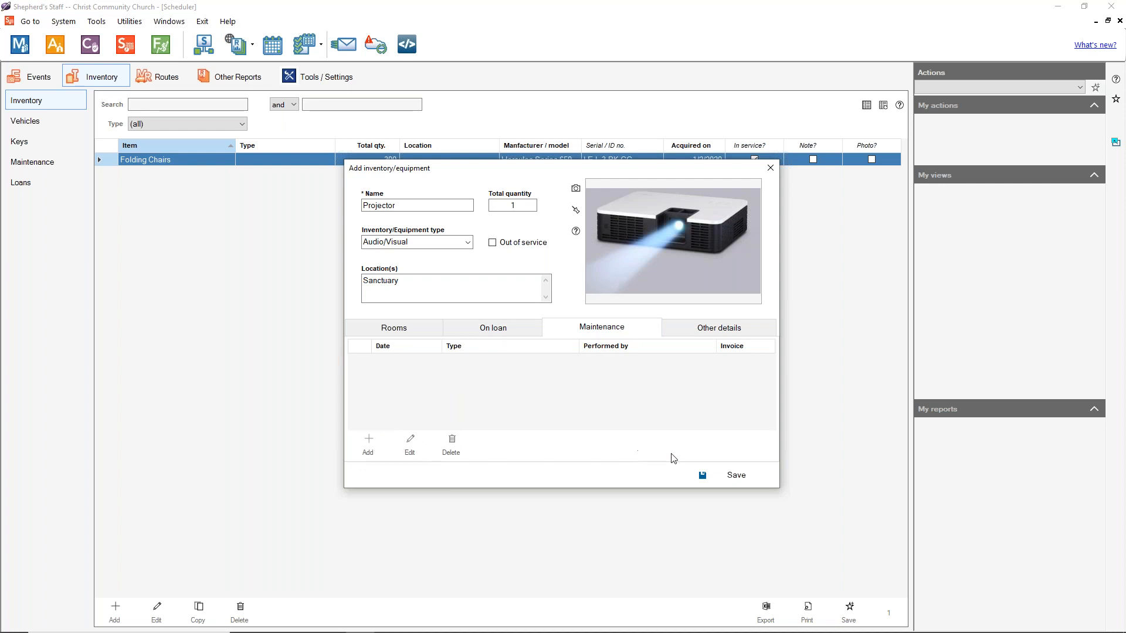
{"action": "left_click", "coordinate": [404, 329]}
{"action": "left_click", "coordinate": [737, 475]}
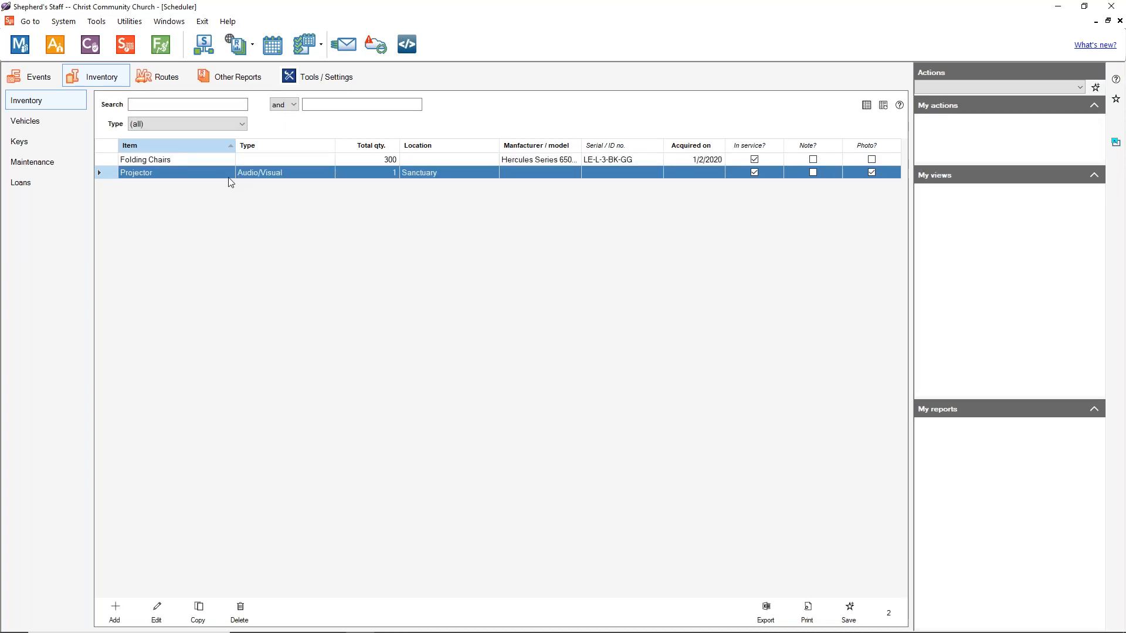
Step: Start a new maintenance record for the Projector dated 10/3/2021
{"action": "left_click", "coordinate": [156, 612]}
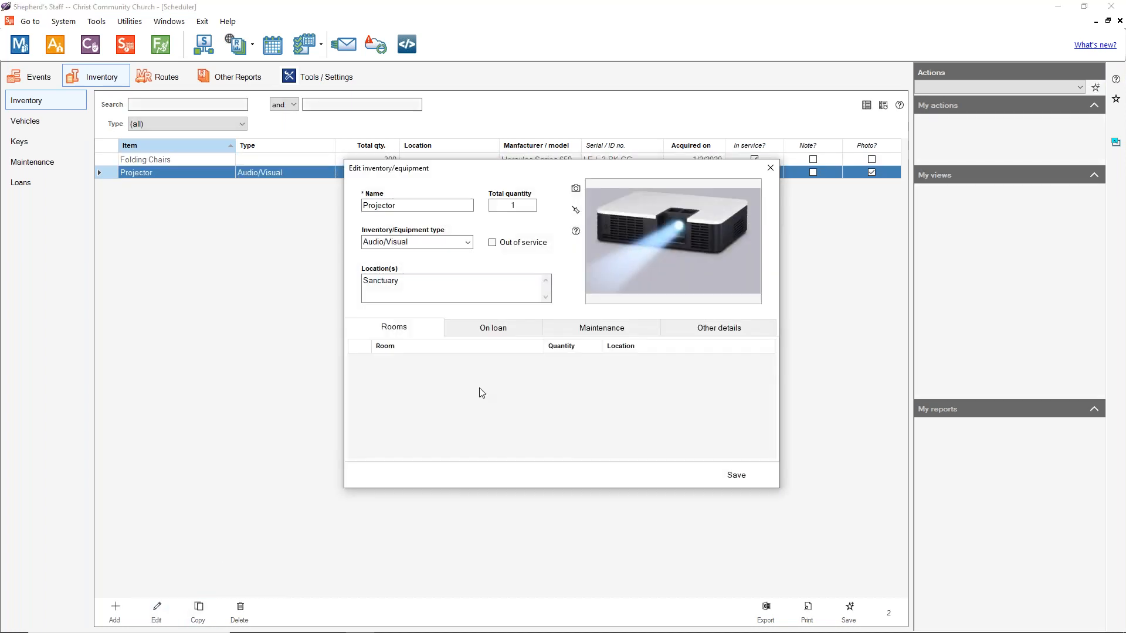
{"action": "left_click", "coordinate": [595, 329]}
{"action": "left_click", "coordinate": [372, 448]}
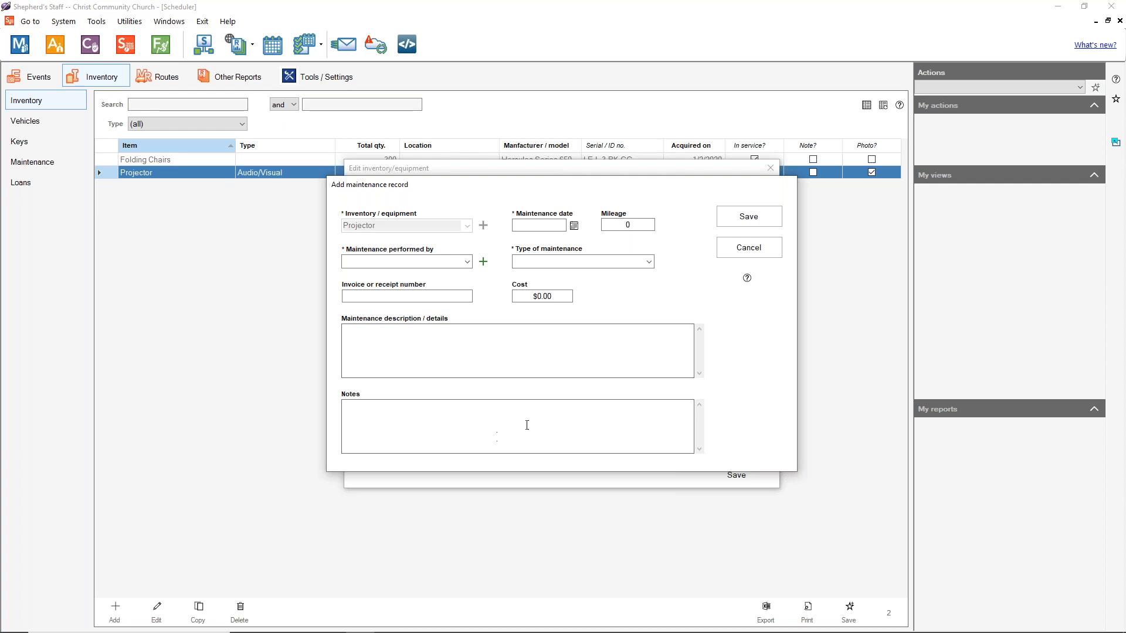
{"action": "left_click", "coordinate": [574, 226]}
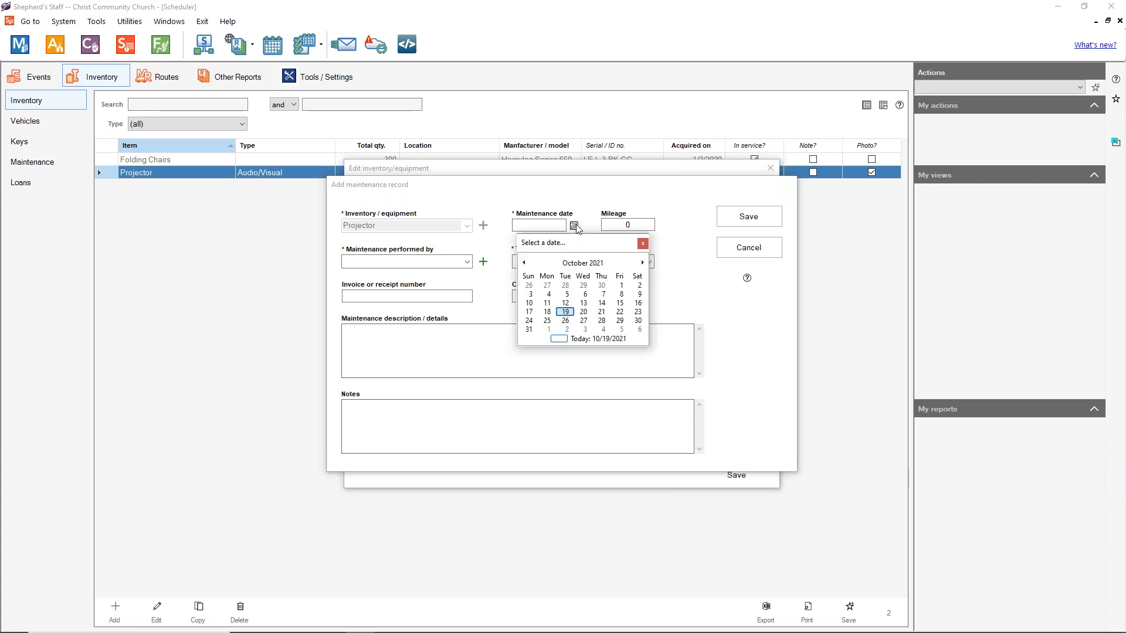
{"action": "left_click", "coordinate": [531, 294]}
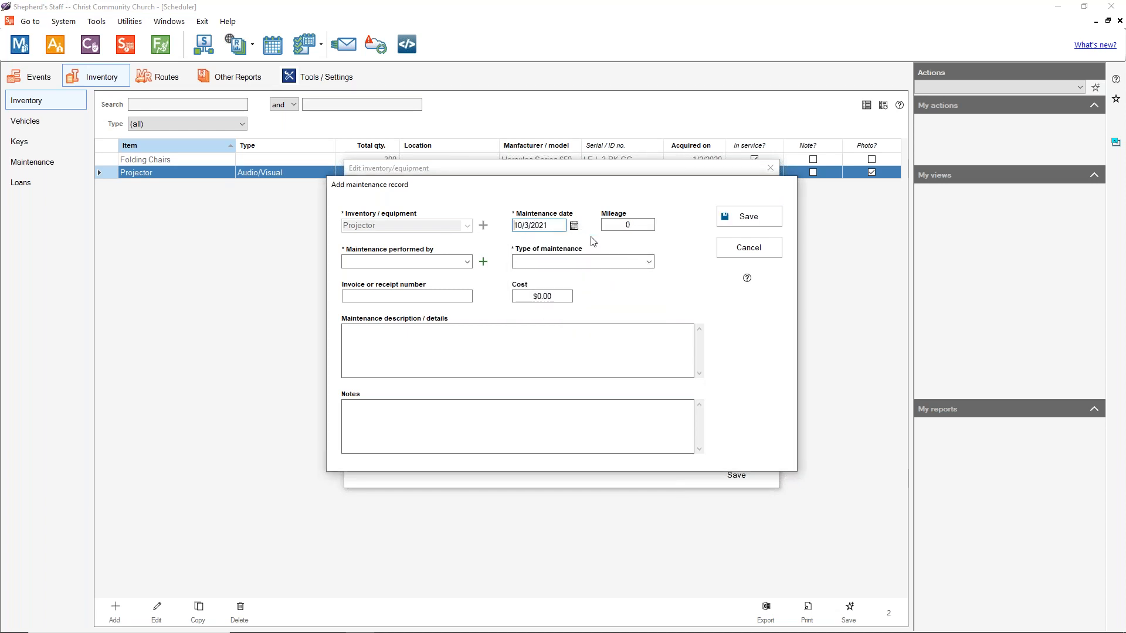
{"action": "left_click", "coordinate": [628, 226]}
Step: Choose who performed the maintenance and set the type to Regular Maintenance
{"action": "left_click", "coordinate": [469, 268]}
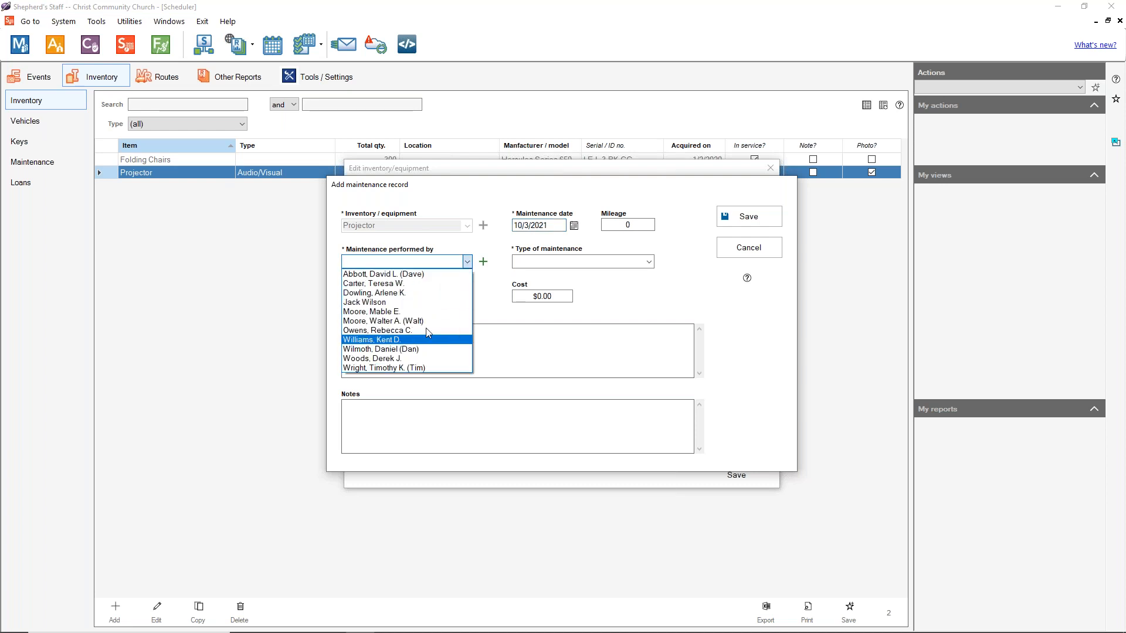
{"action": "left_click", "coordinate": [422, 276]}
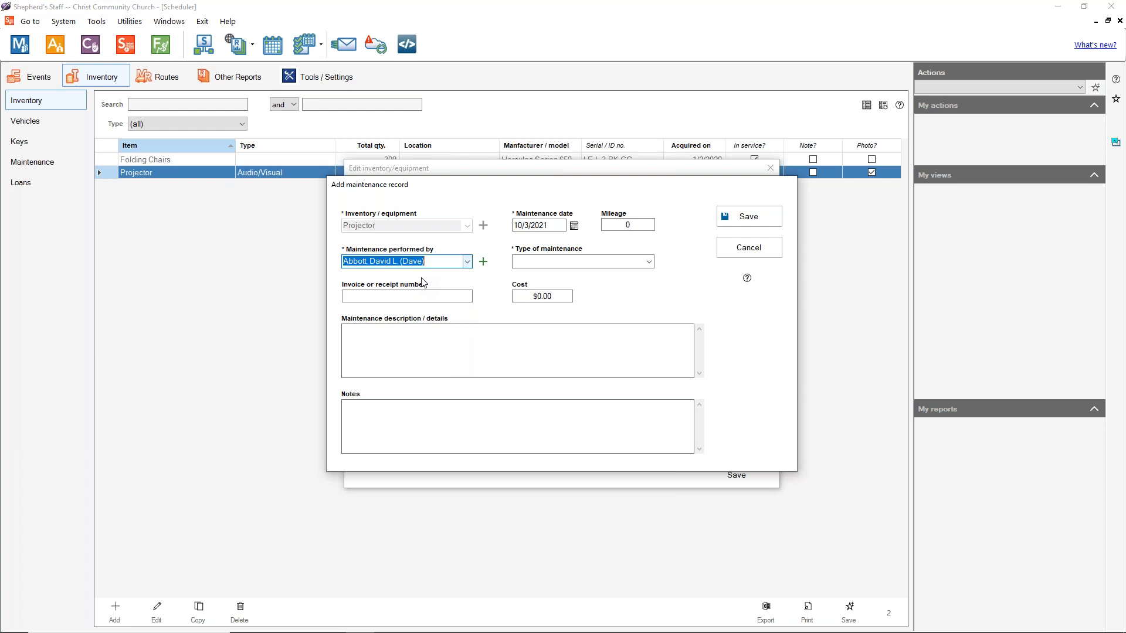
{"action": "left_click", "coordinate": [649, 262]}
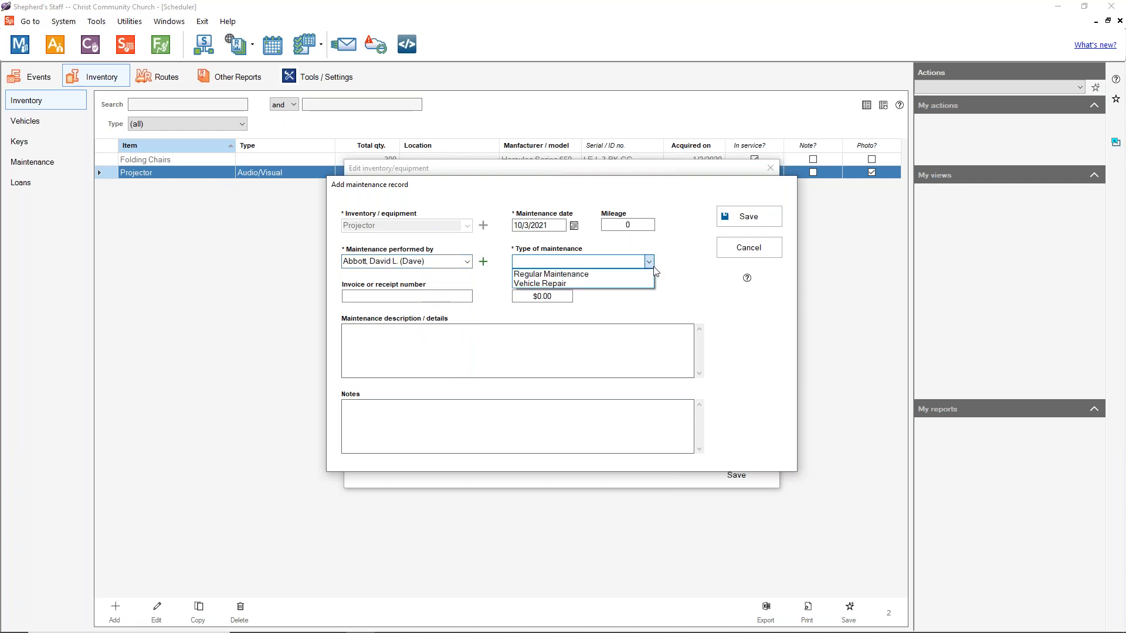
{"action": "left_click", "coordinate": [583, 279]}
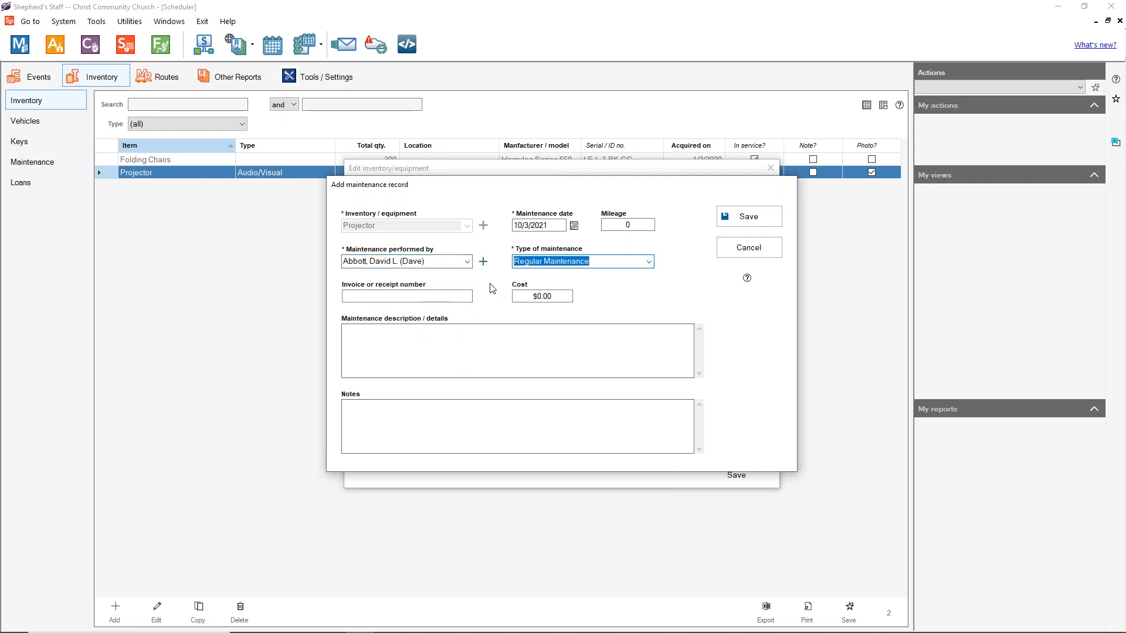
{"action": "left_click", "coordinate": [437, 296]}
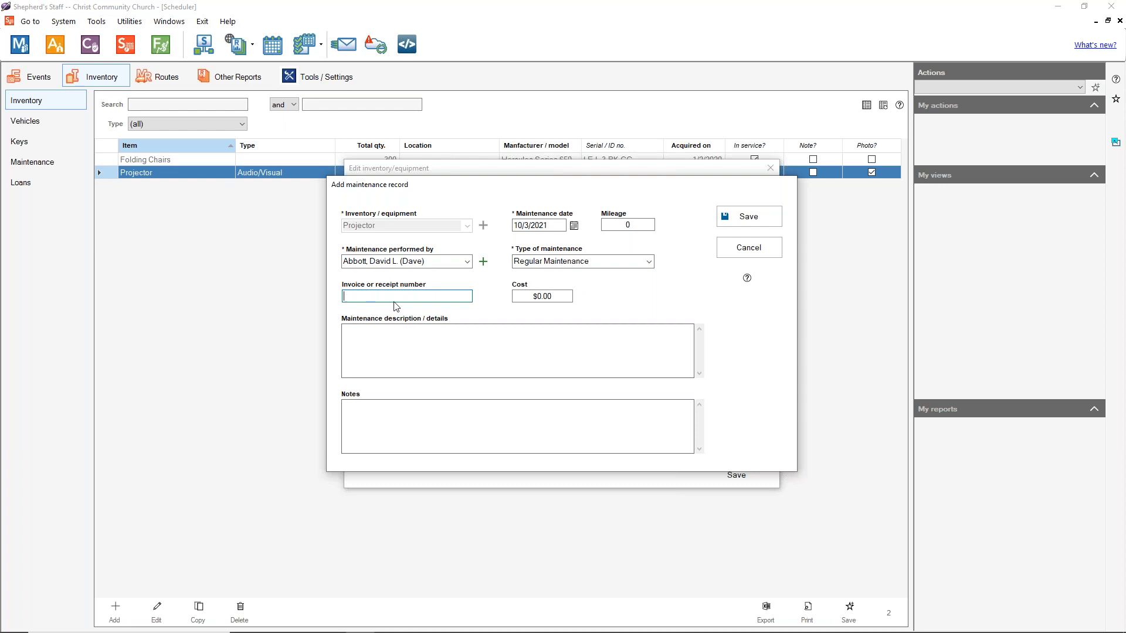
Step: Enter cost 50 and description 'Bulb Replacement', then save the record and the Projector
{"action": "left_click", "coordinate": [561, 300]}
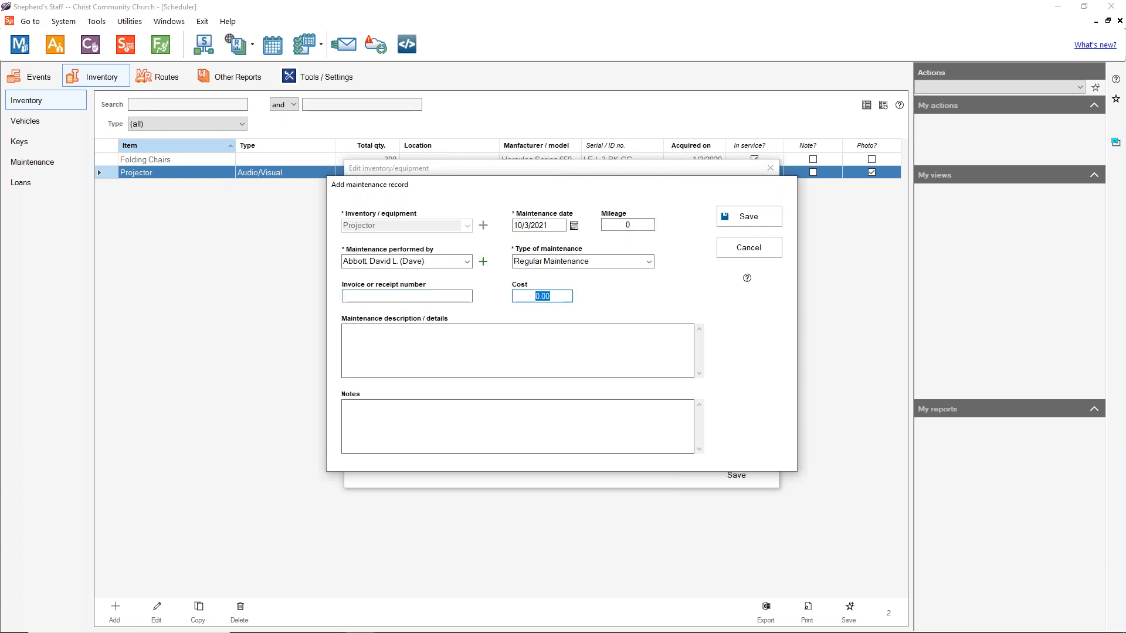
{"action": "type", "text": "50"}
{"action": "left_click", "coordinate": [462, 334]}
{"action": "type", "text": "Bulb Replacement"}
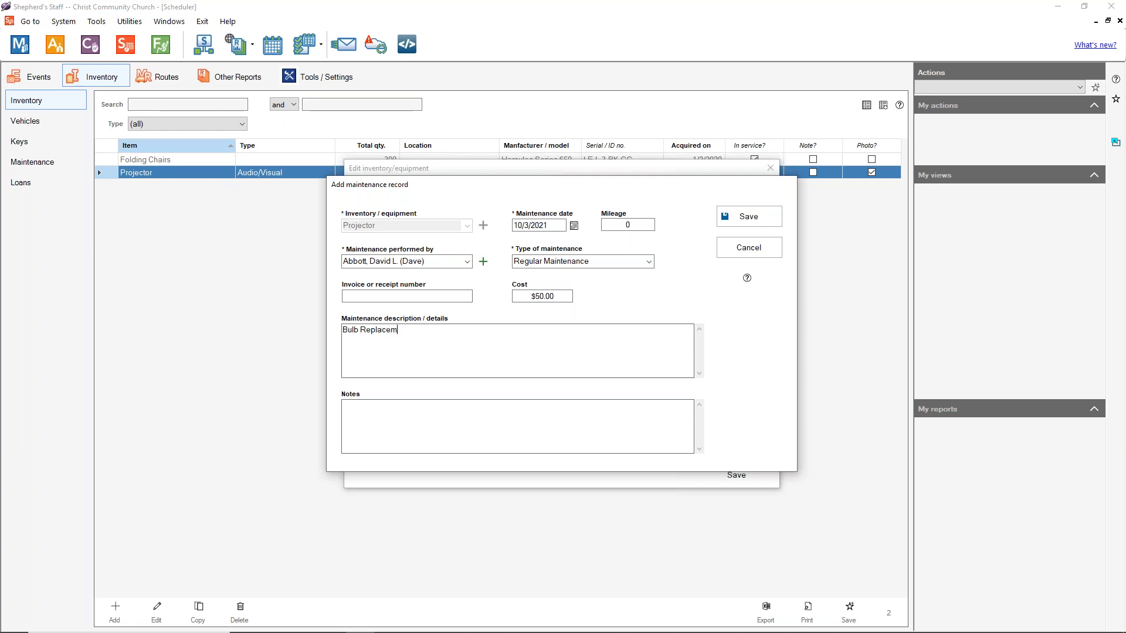
{"action": "left_click", "coordinate": [408, 446]}
{"action": "left_click", "coordinate": [756, 217]}
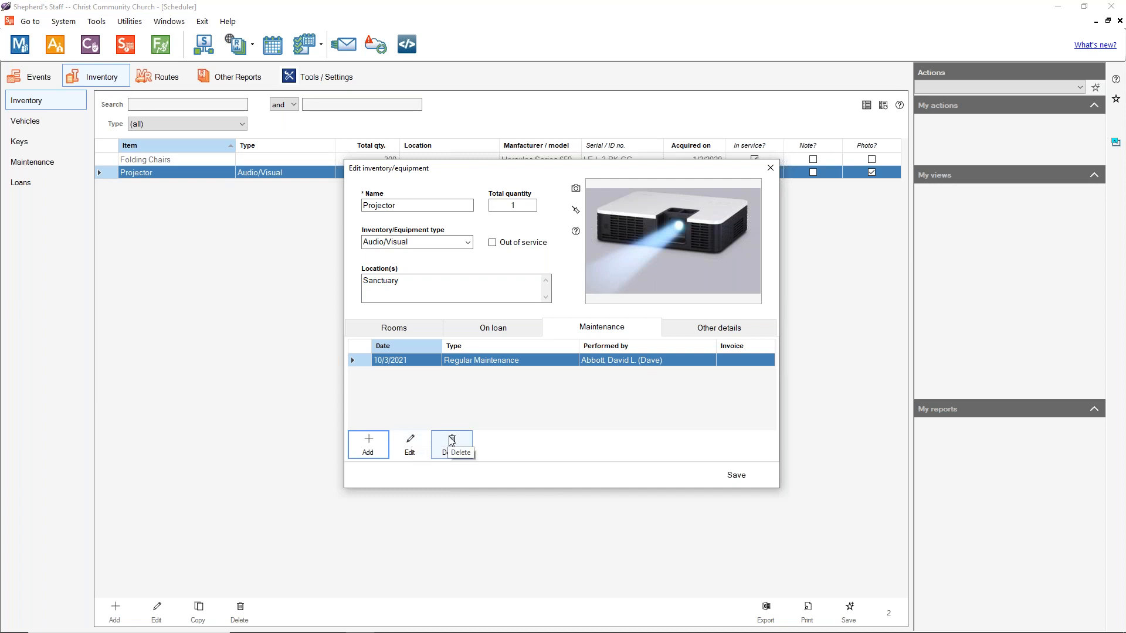
{"action": "left_click", "coordinate": [734, 480]}
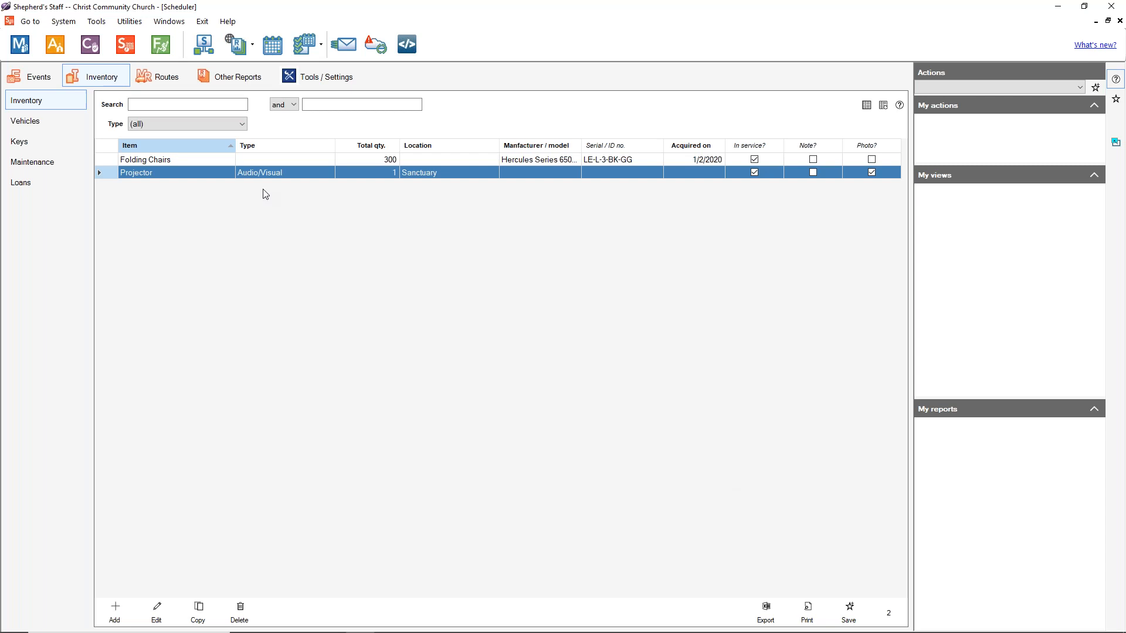
Step: Reopen the Projector and enter X Brand as its manufacturer and model
{"action": "double_click", "coordinate": [283, 175]}
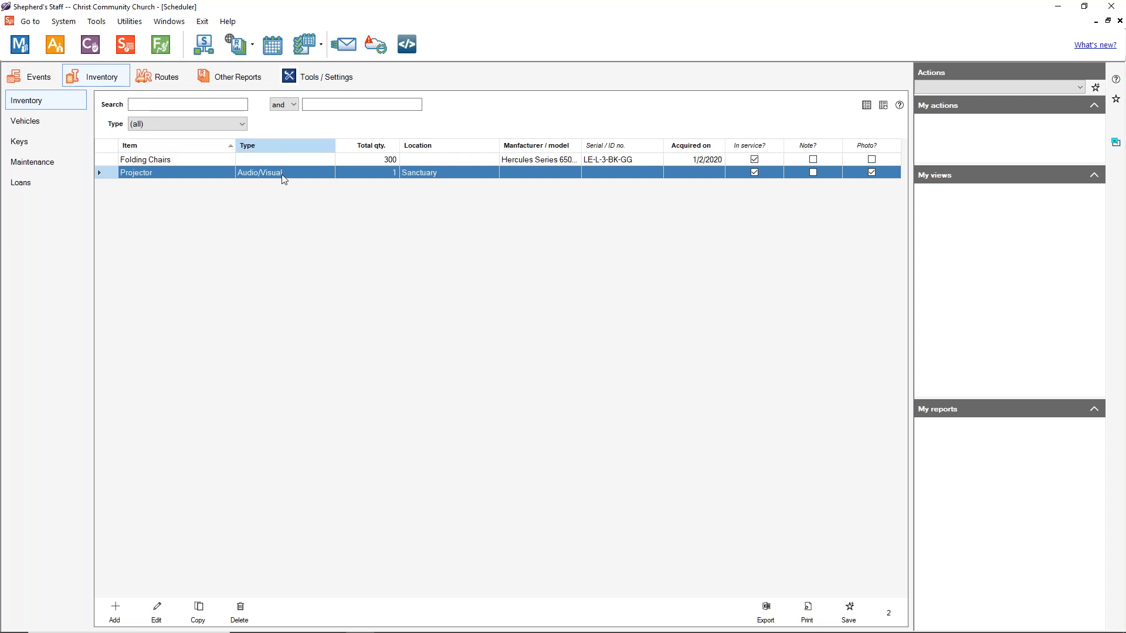
{"action": "left_click", "coordinate": [680, 329]}
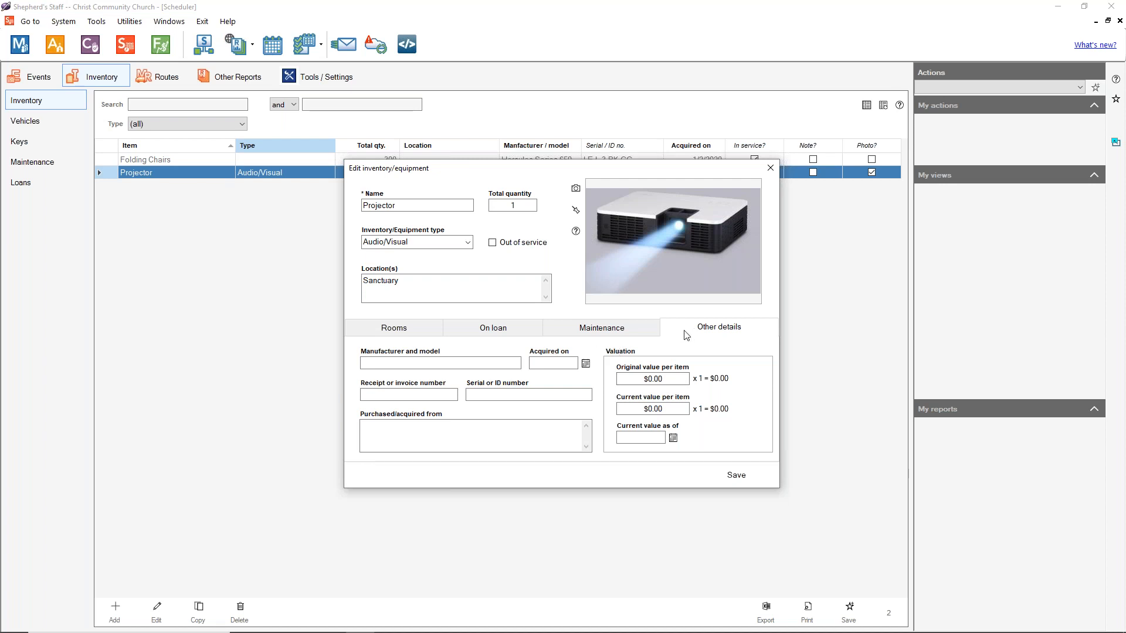
{"action": "left_click", "coordinate": [432, 361]}
{"action": "type", "text": "X Brand"}
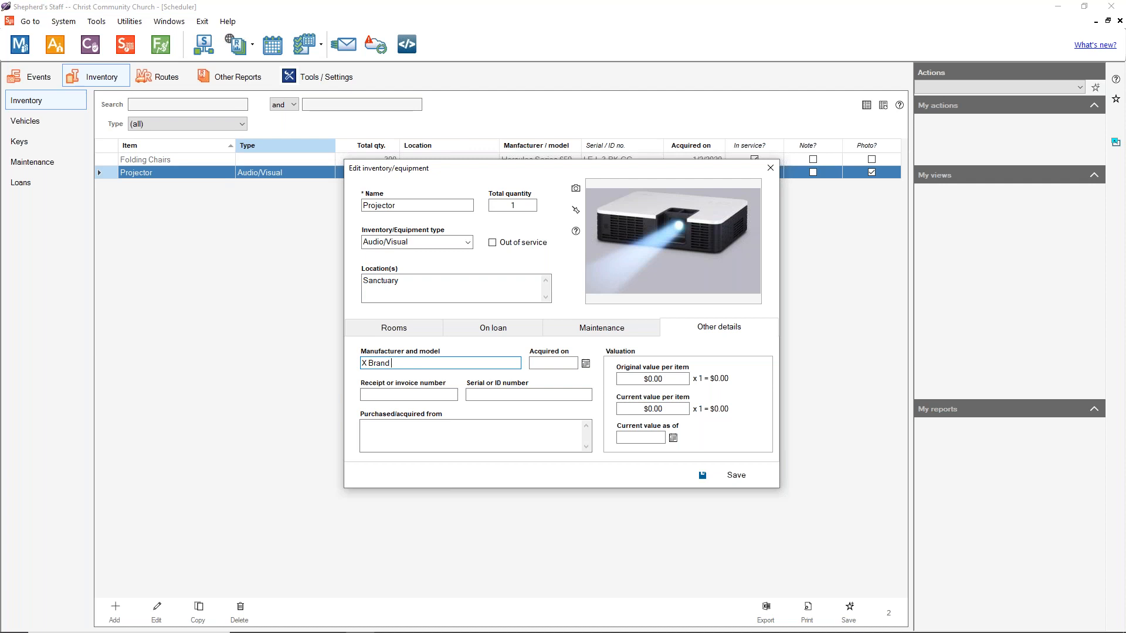
Step: Set the acquisition date to 5/5/2020 and move through the receipt, serial and purchased-from fields
{"action": "left_click", "coordinate": [586, 363]}
{"action": "left_click", "coordinate": [599, 400]}
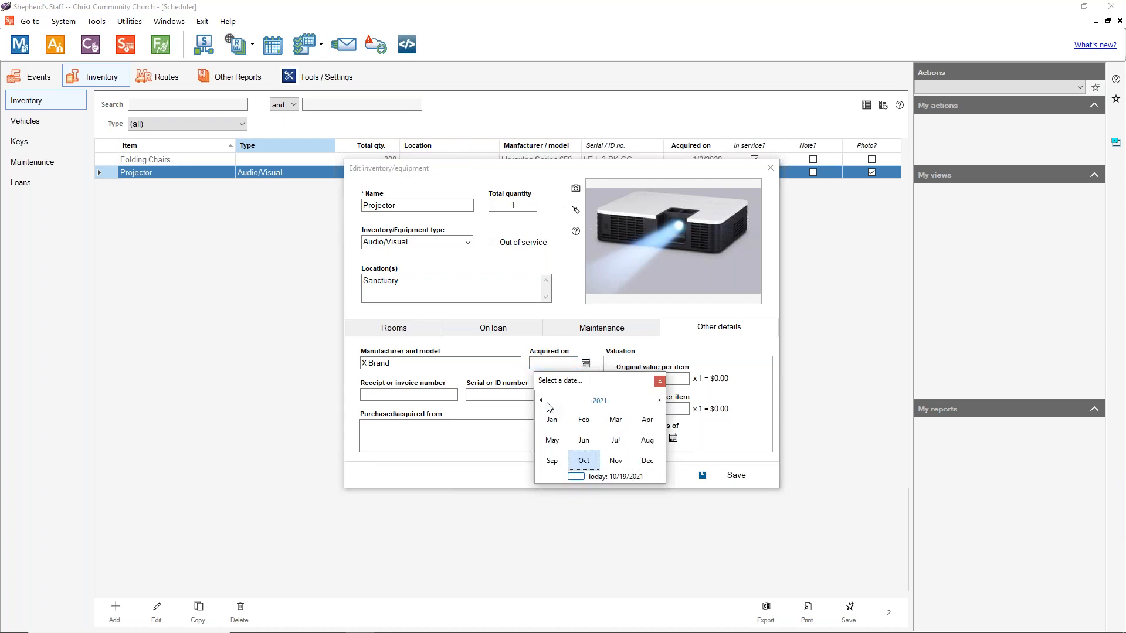
{"action": "left_click", "coordinate": [551, 460]}
{"action": "left_click", "coordinate": [547, 400]}
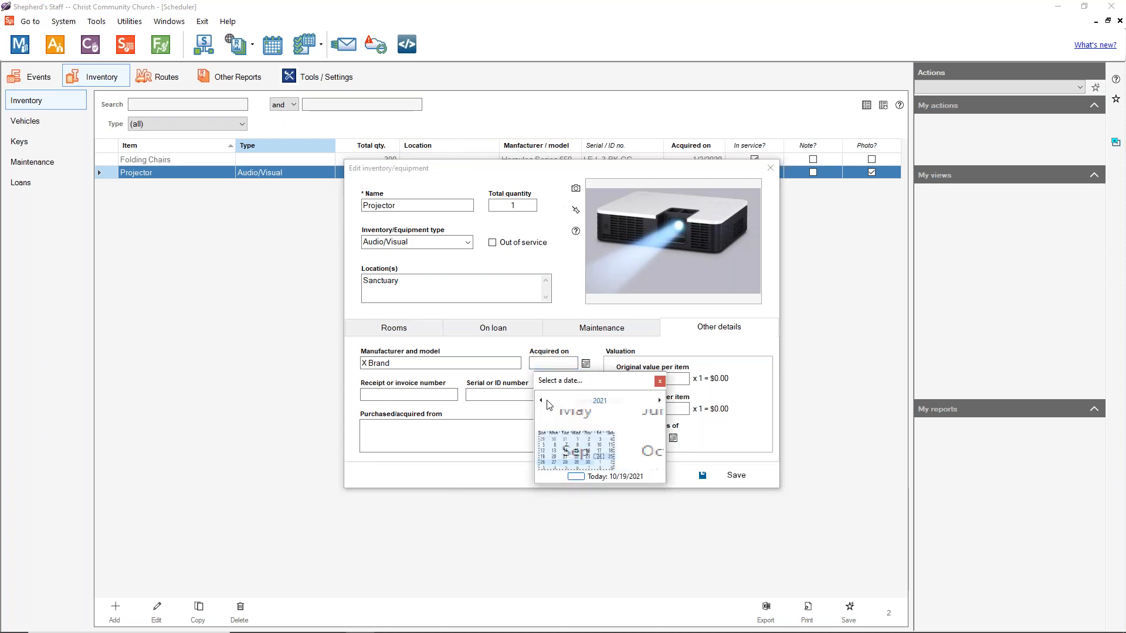
{"action": "left_click", "coordinate": [599, 400]}
{"action": "left_click", "coordinate": [588, 422]}
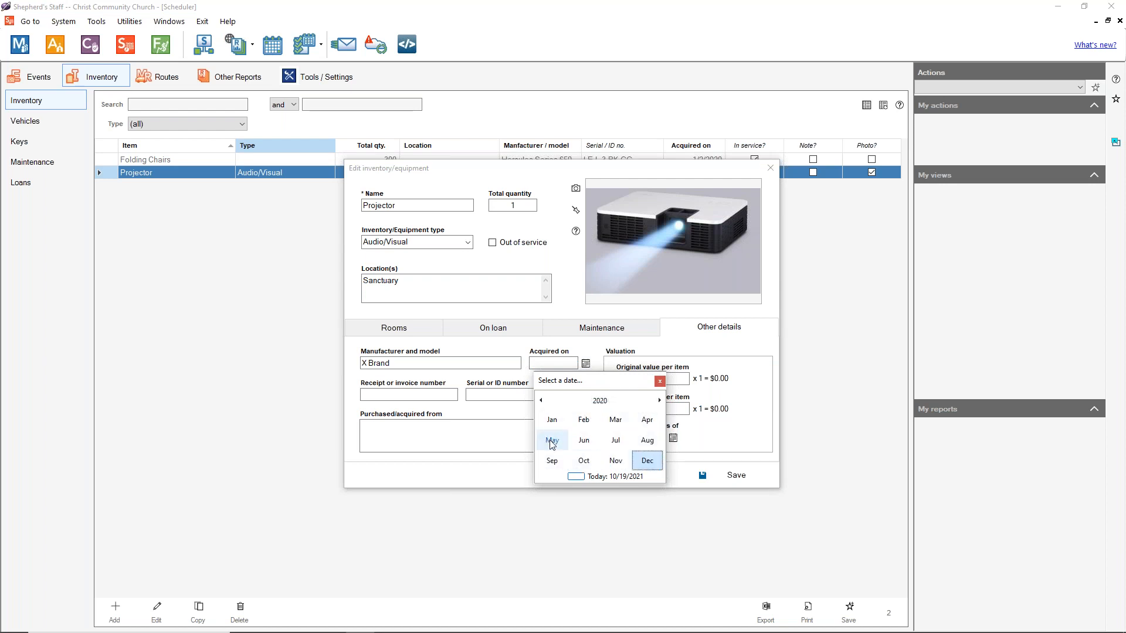
{"action": "left_click", "coordinate": [553, 440]}
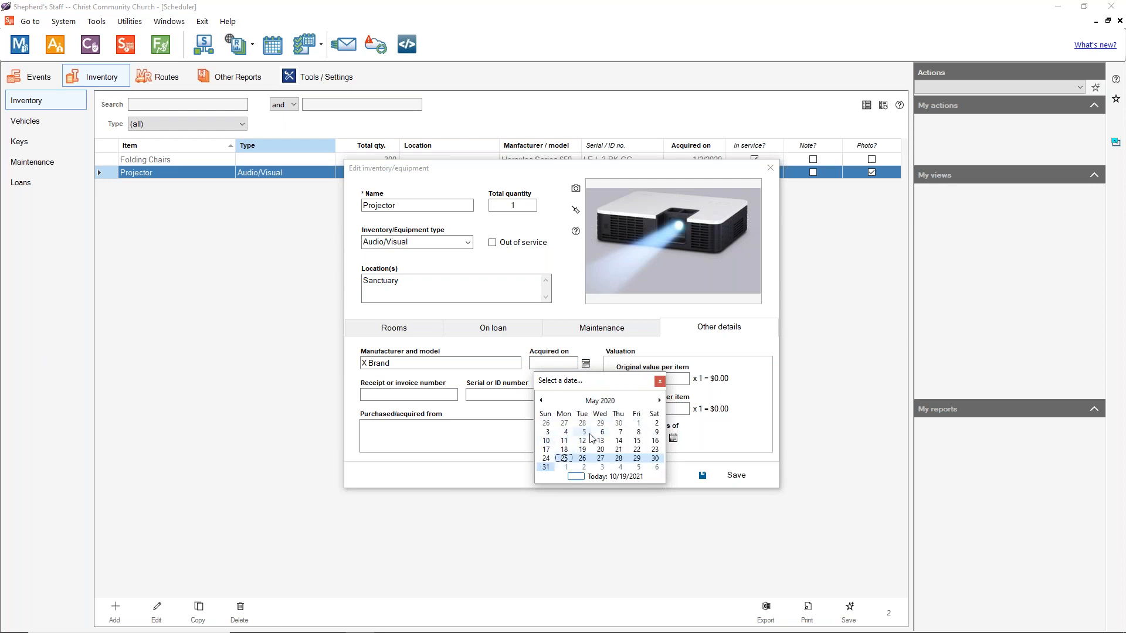
{"action": "left_click", "coordinate": [584, 432]}
{"action": "left_click", "coordinate": [393, 394]}
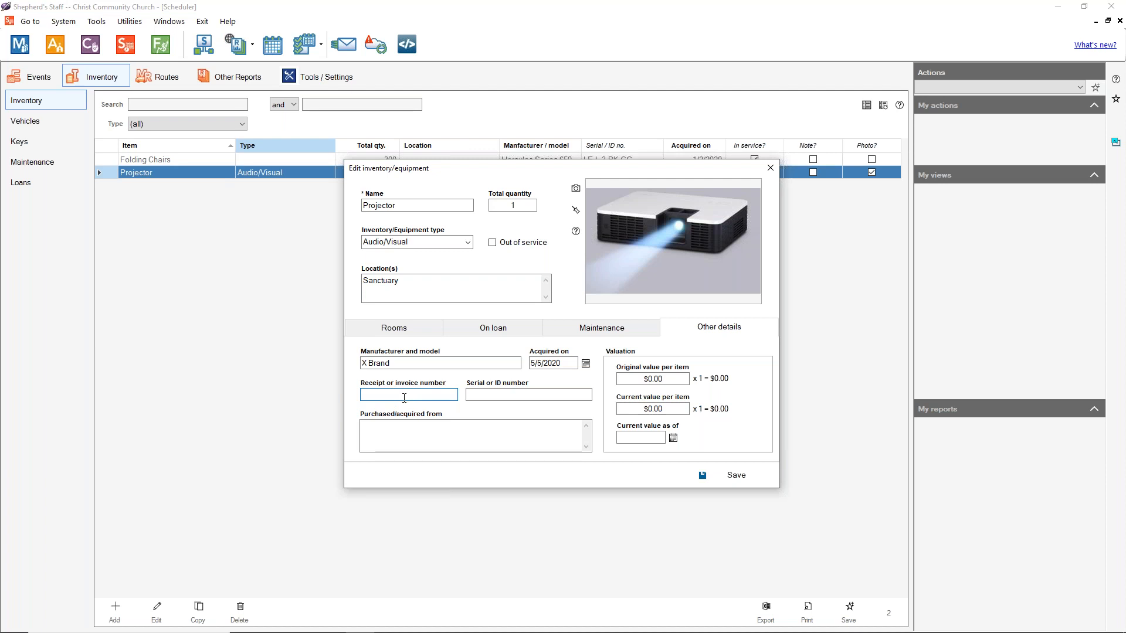
{"action": "left_click", "coordinate": [506, 396]}
{"action": "left_click", "coordinate": [438, 433]}
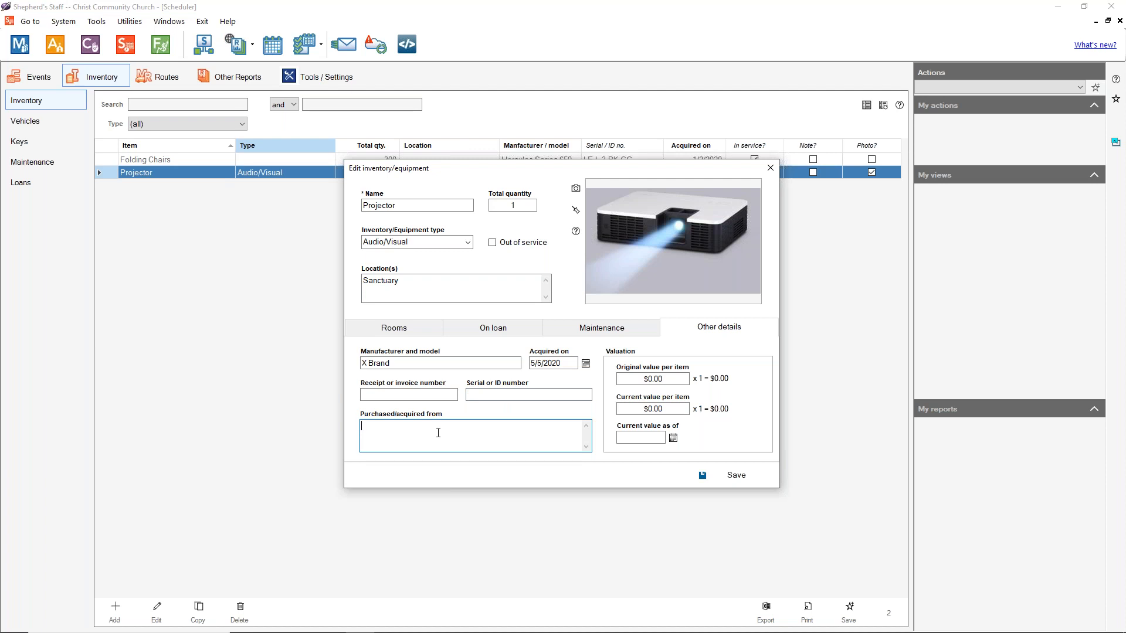
Step: Enter an original value of 1000 and a current value of 950
{"action": "left_click", "coordinate": [673, 380]}
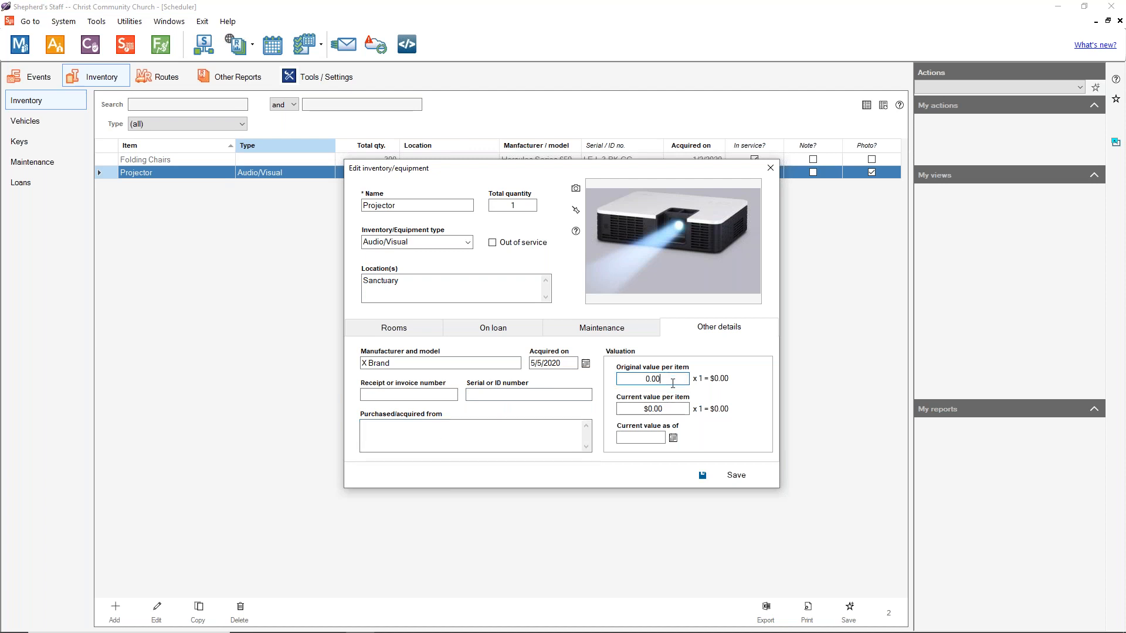
{"action": "key", "text": "BackSpace"}
{"action": "key", "text": "BackSpace"}
{"action": "key", "text": "BackSpace"}
{"action": "type", "text": "1000"}
{"action": "left_click", "coordinate": [667, 406]}
{"action": "key", "text": "BackSpace"}
{"action": "key", "text": "BackSpace"}
{"action": "type", "text": "950"}
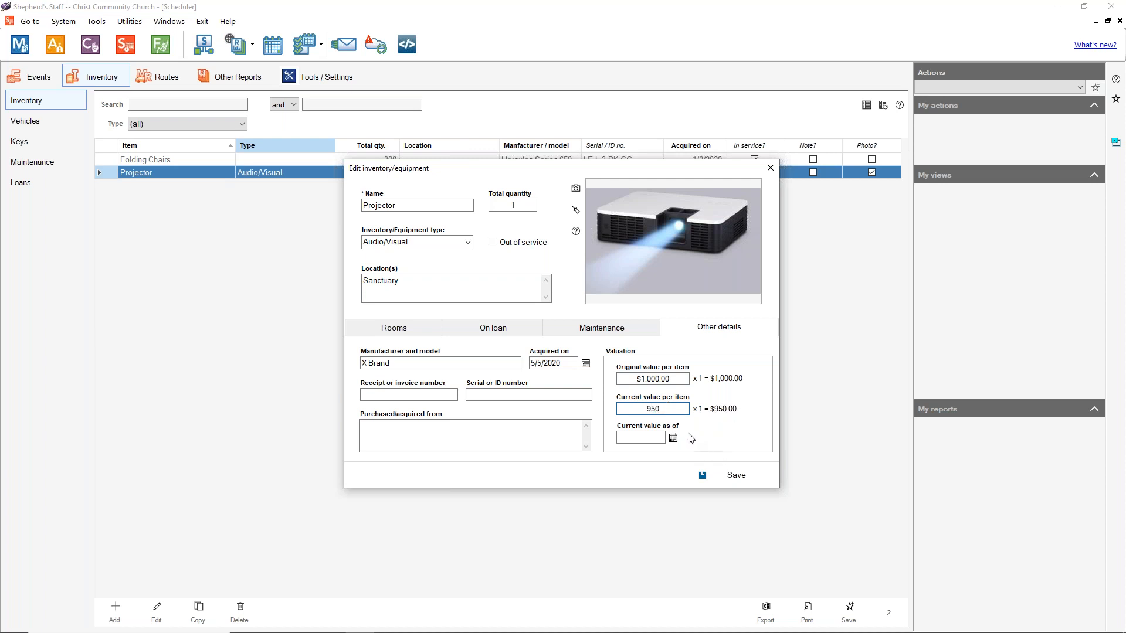
Step: Set the current value date to 5/5/2021 and save the Projector
{"action": "left_click", "coordinate": [673, 439]}
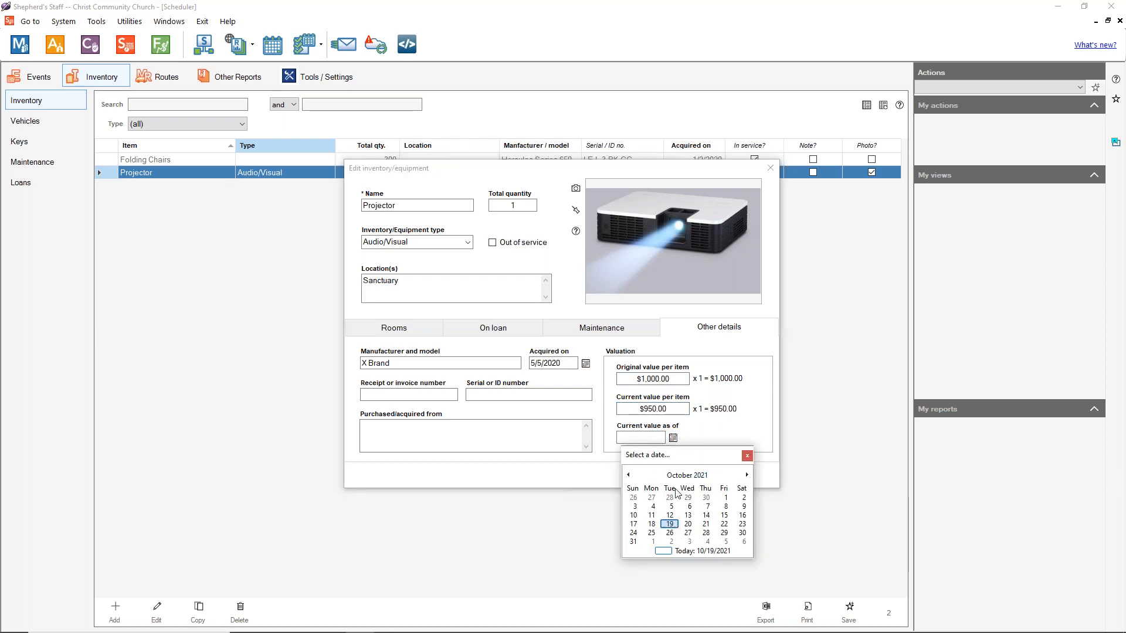
{"action": "left_click", "coordinate": [627, 475]}
{"action": "left_click", "coordinate": [628, 474]}
{"action": "left_click", "coordinate": [628, 475]}
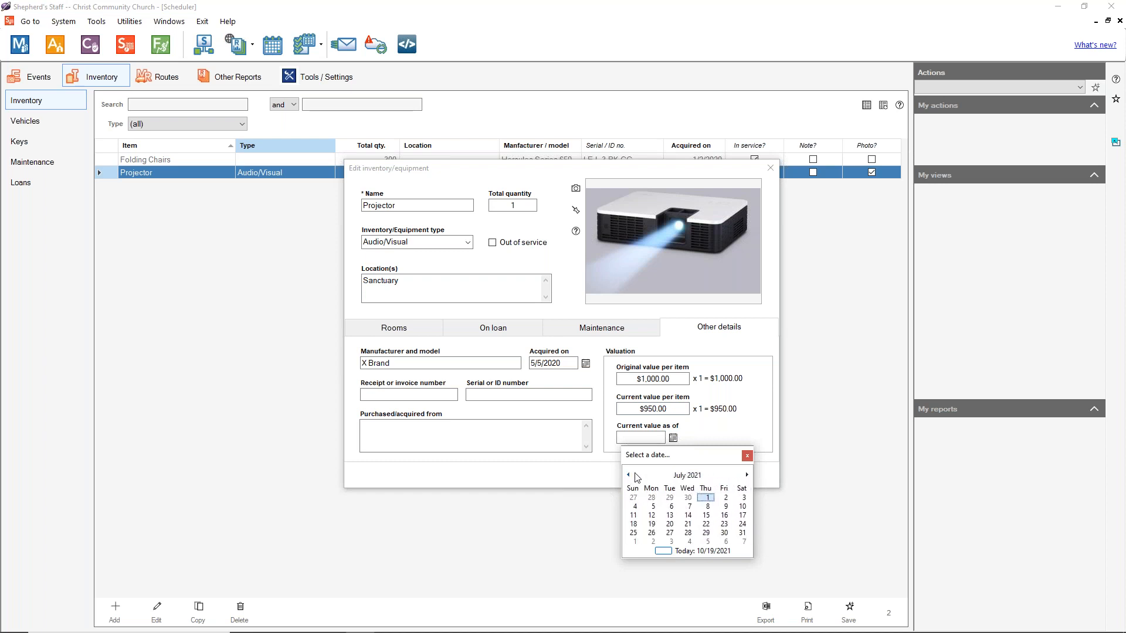
{"action": "left_click", "coordinate": [640, 476]}
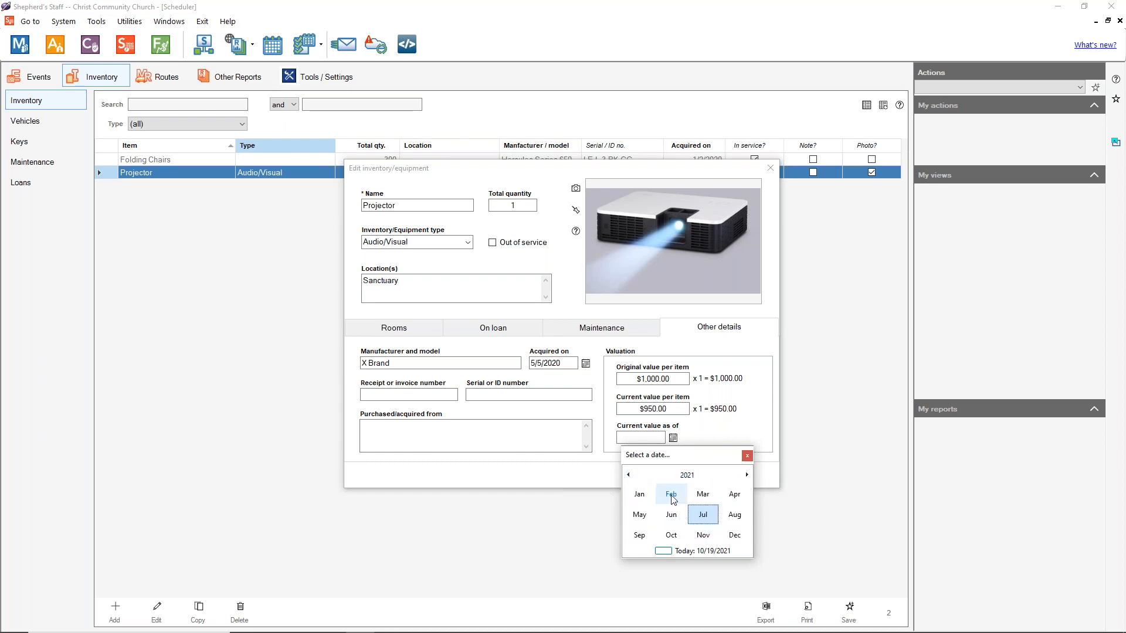
{"action": "left_click", "coordinate": [639, 514]}
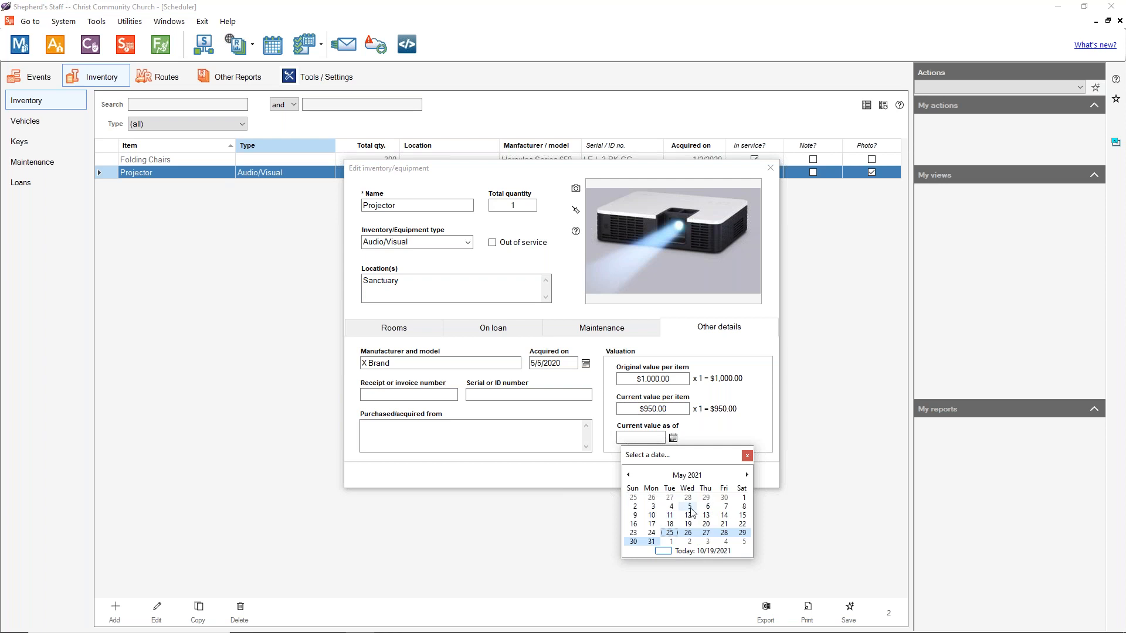
{"action": "left_click", "coordinate": [690, 507]}
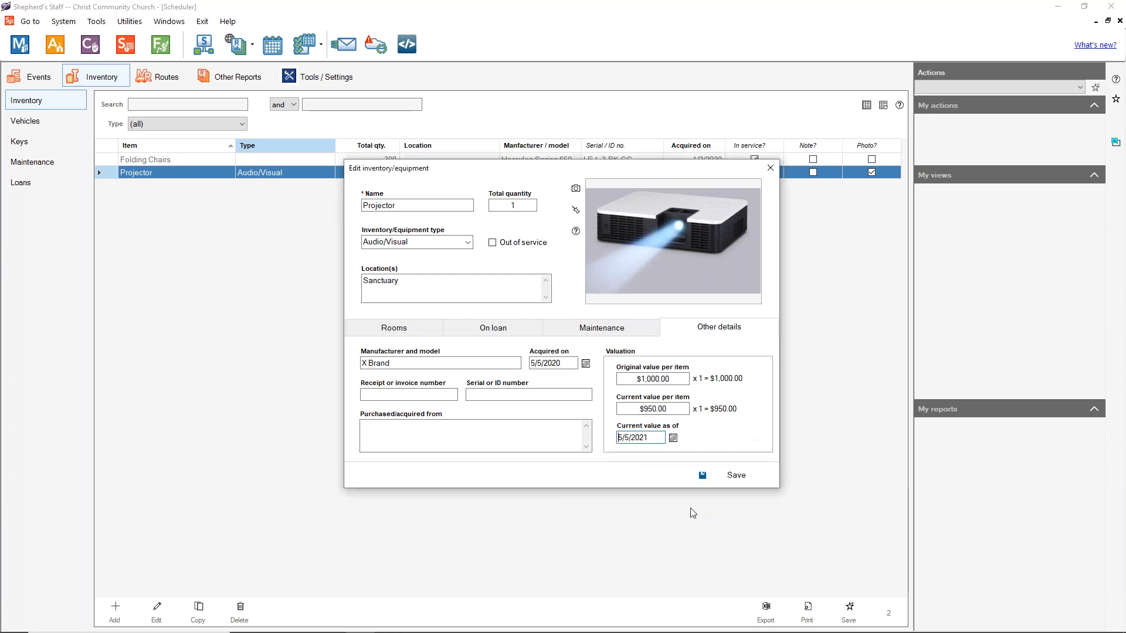
{"action": "left_click", "coordinate": [737, 483]}
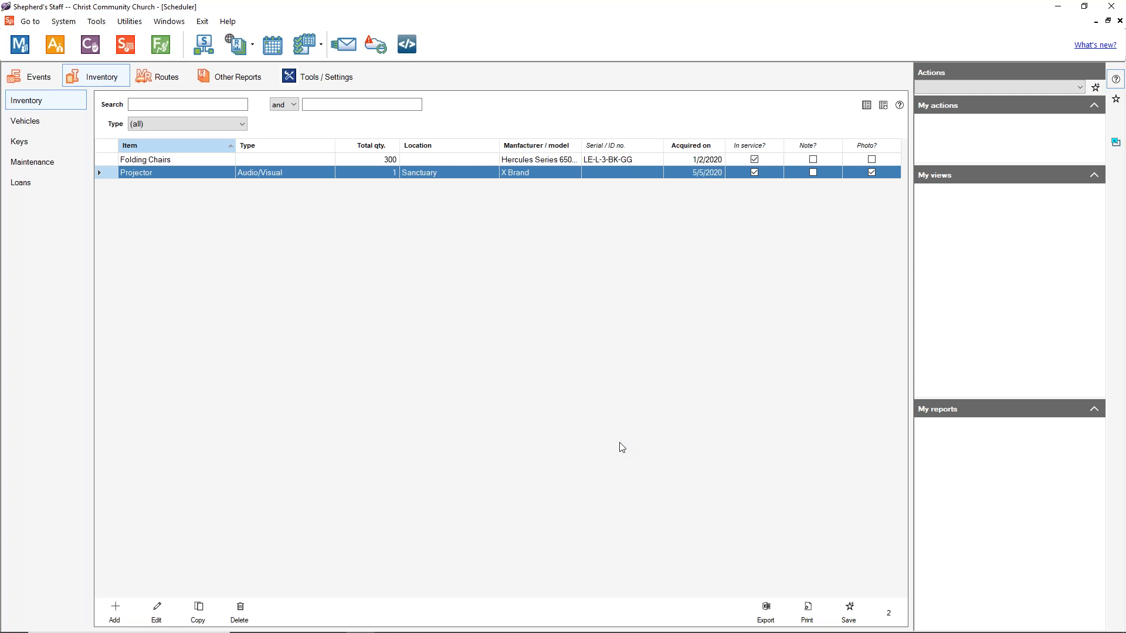
{"action": "double_click", "coordinate": [177, 178]}
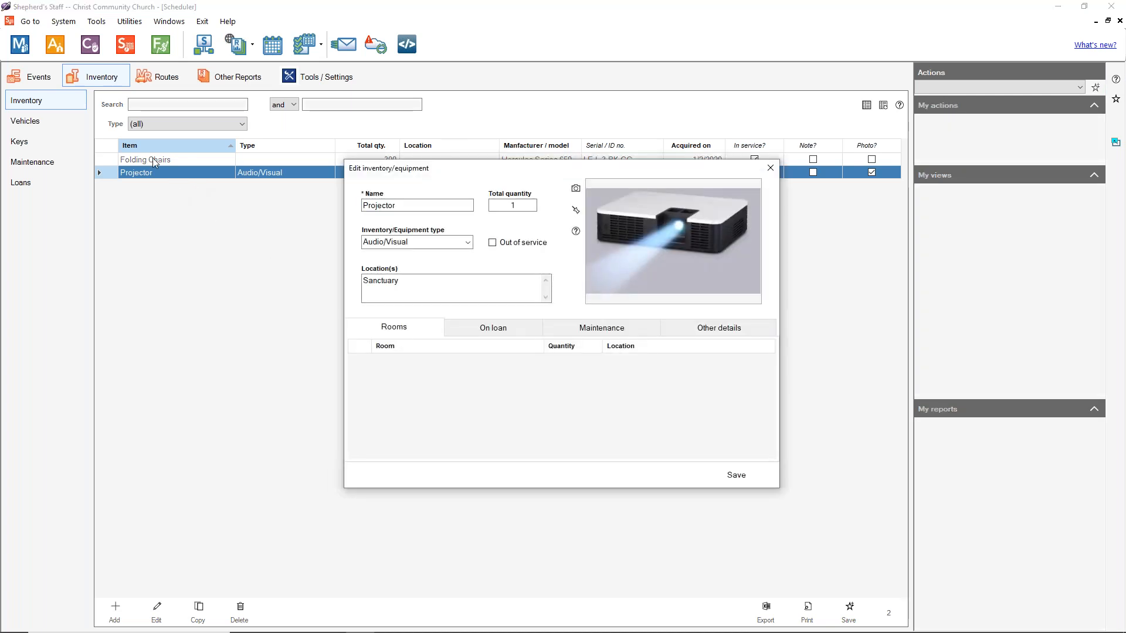
{"action": "left_click", "coordinate": [478, 328]}
{"action": "left_click", "coordinate": [616, 330]}
{"action": "left_click", "coordinate": [706, 330]}
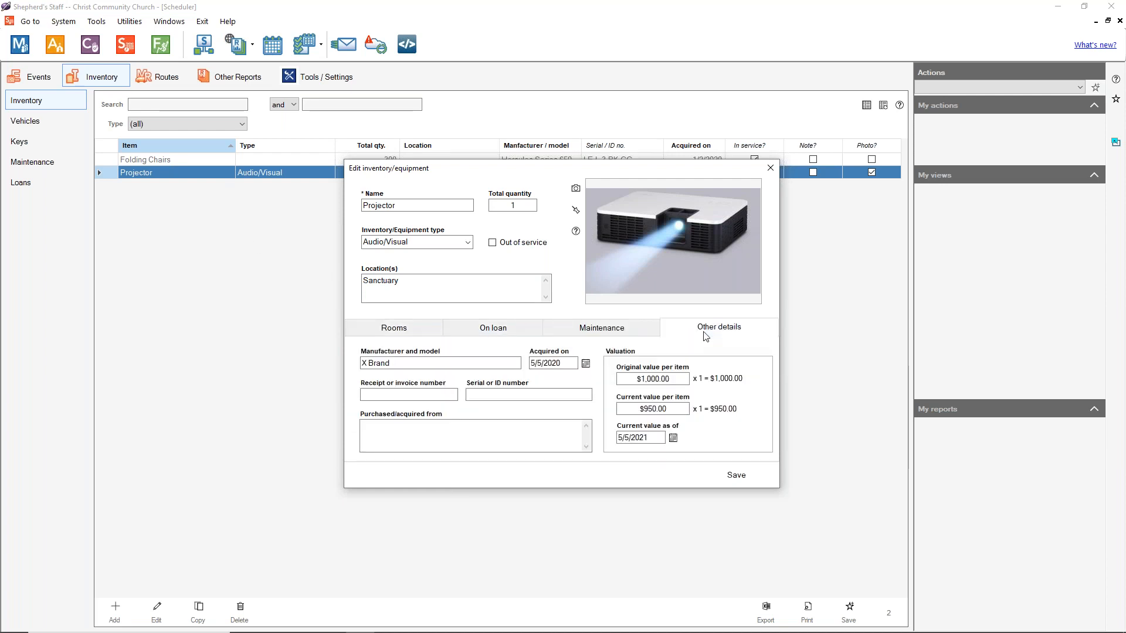
{"action": "left_click", "coordinate": [498, 396]}
{"action": "left_click", "coordinate": [428, 399]}
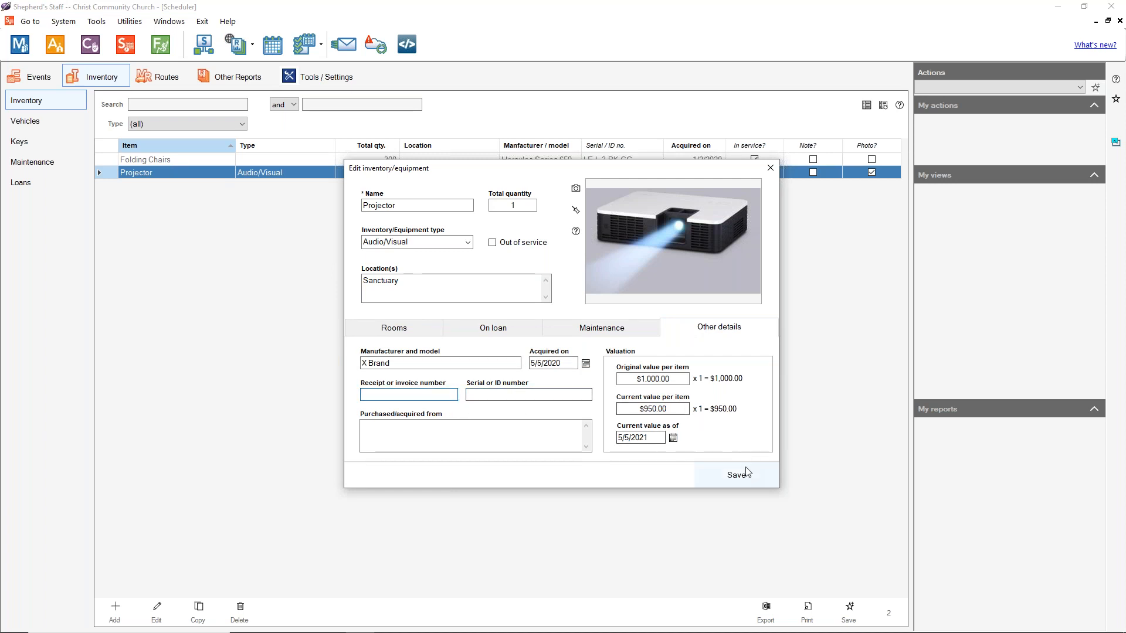
{"action": "left_click", "coordinate": [609, 328]}
{"action": "left_click", "coordinate": [495, 328]}
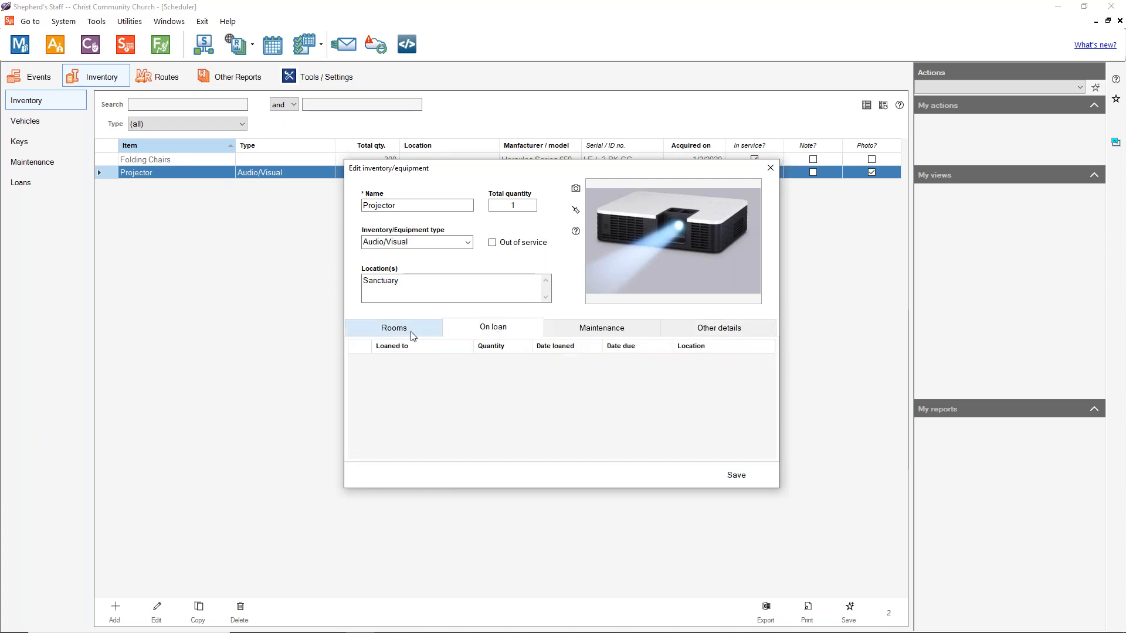
{"action": "left_click", "coordinate": [411, 331]}
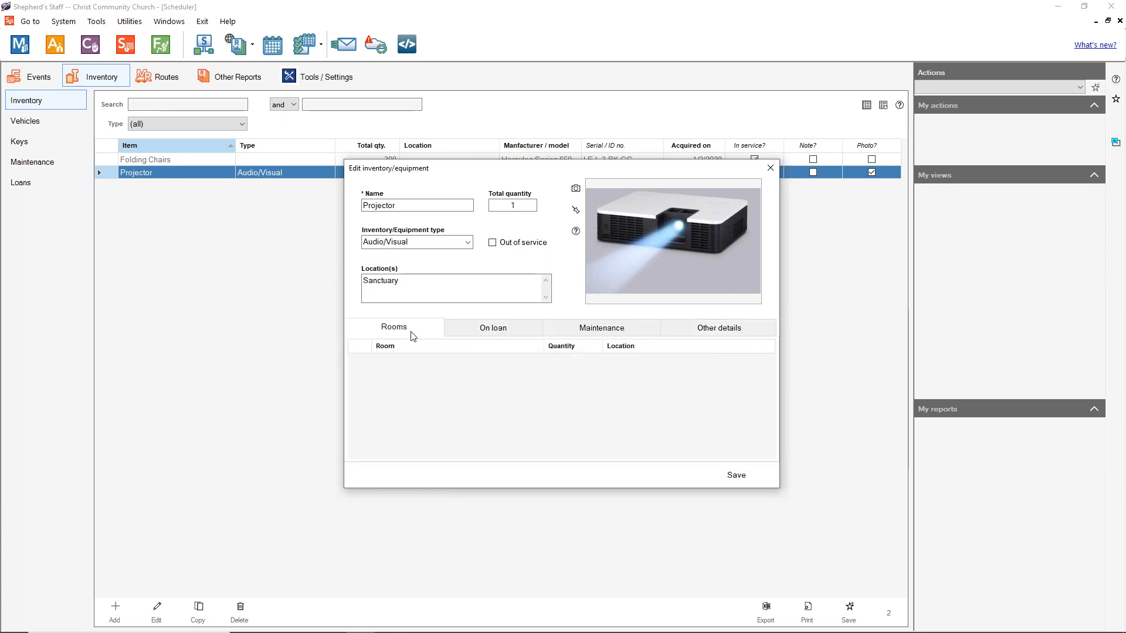
{"action": "left_click", "coordinate": [770, 168]}
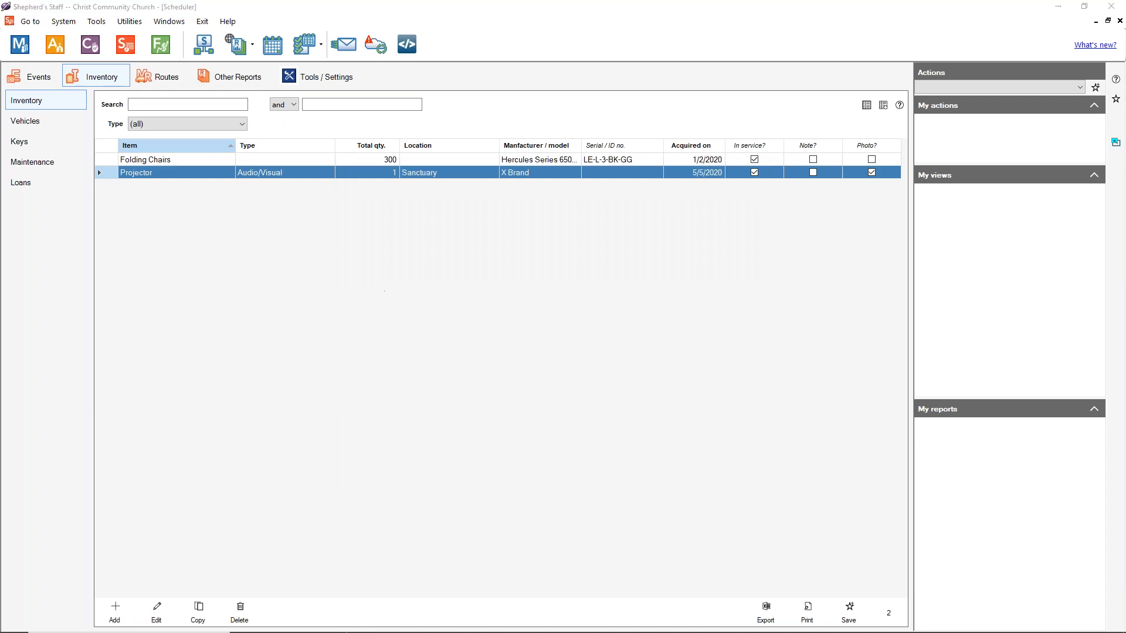
Step: Go to the Vehicles list and open a blank Add vehicle form
{"action": "left_click", "coordinate": [302, 277]}
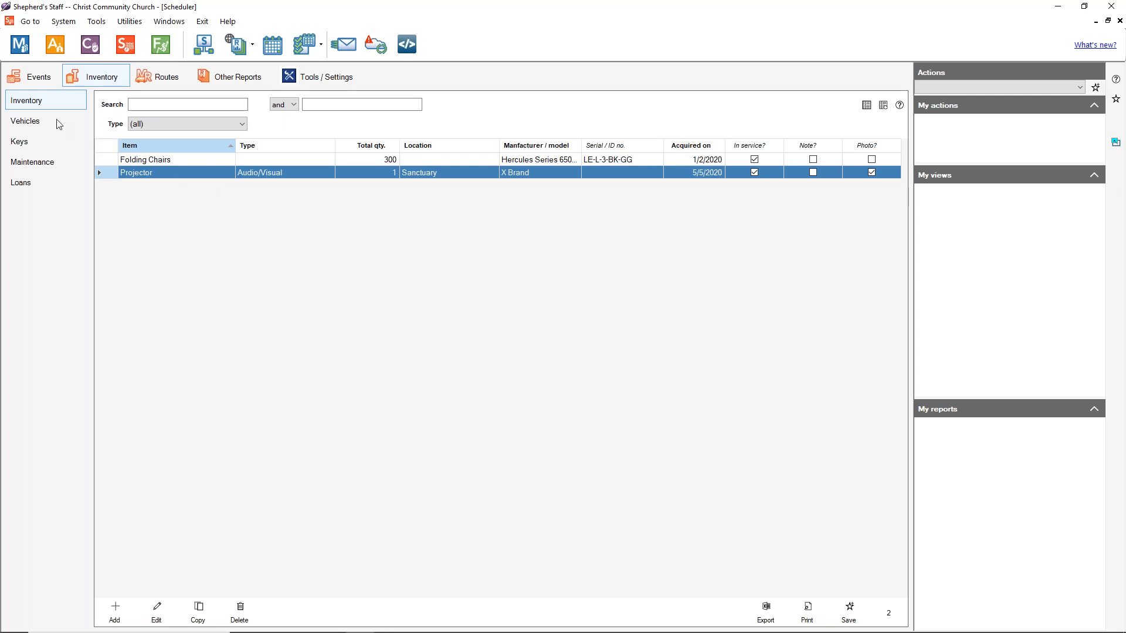
{"action": "left_click", "coordinate": [41, 123]}
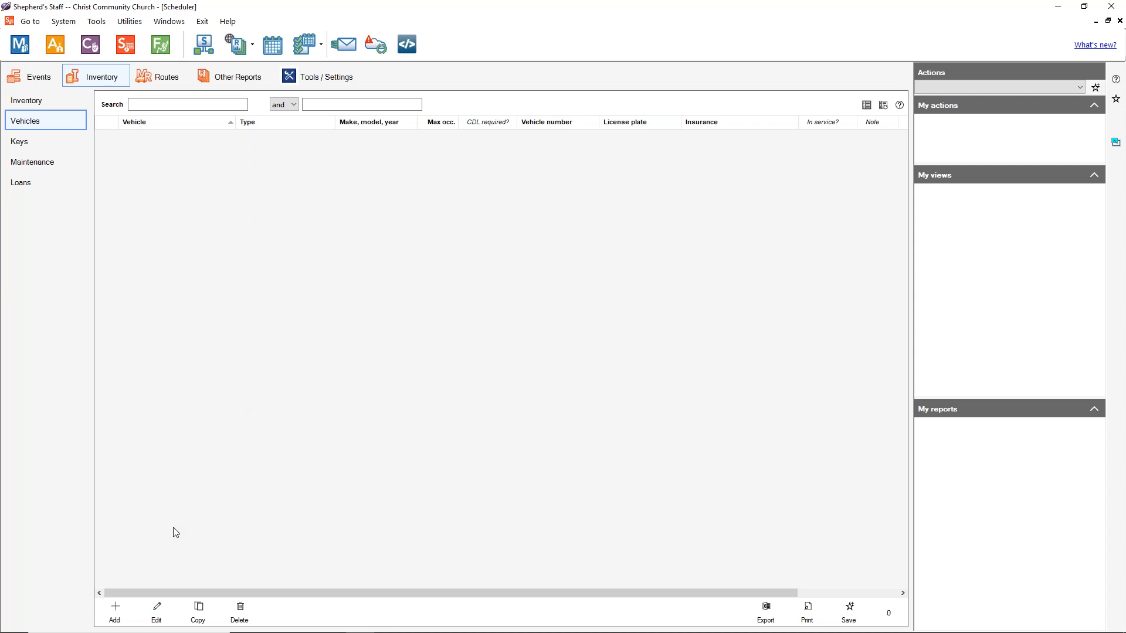
{"action": "left_click", "coordinate": [117, 612]}
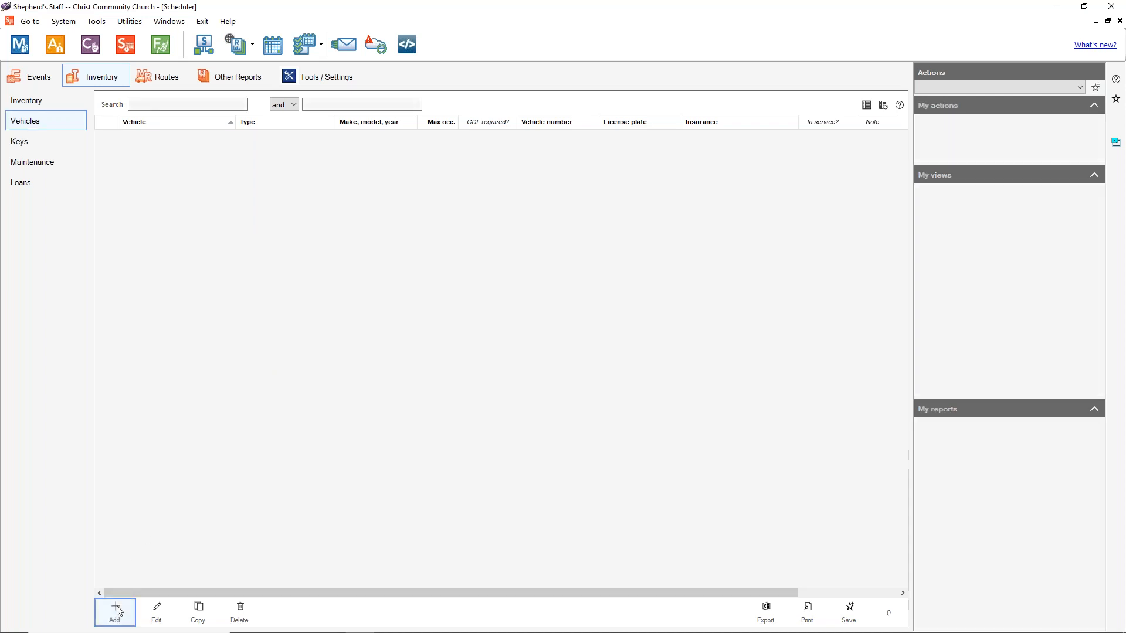
{"action": "left_click", "coordinate": [402, 194]}
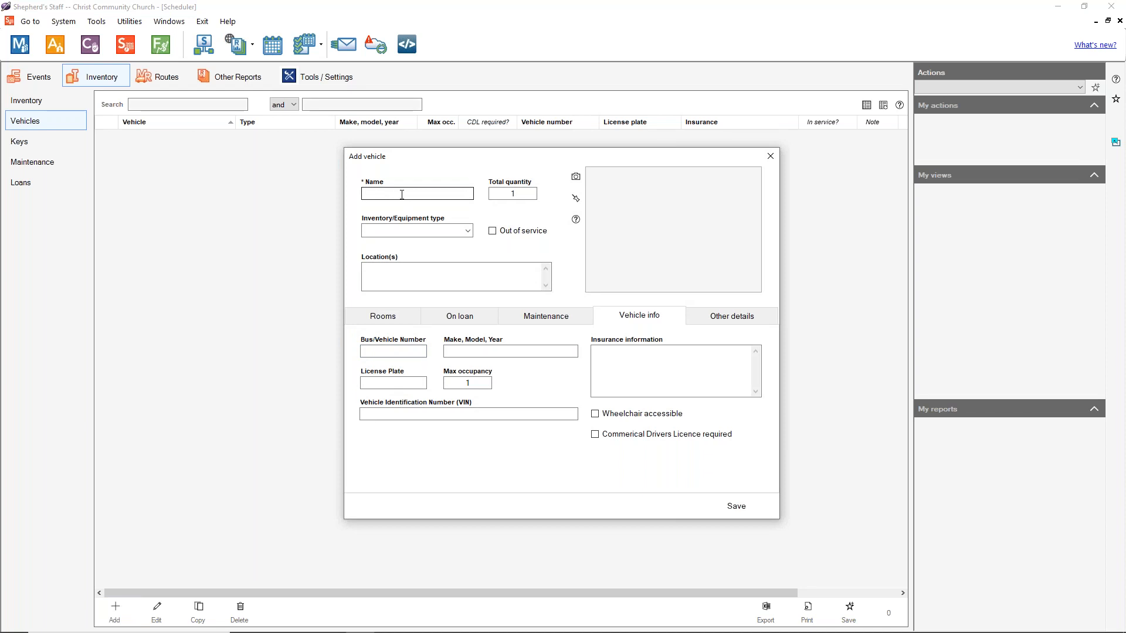
Step: Name the vehicle Church Bus and attach Rtv.jpg as its photo
{"action": "left_click", "coordinate": [403, 195]}
{"action": "type", "text": "Church Bus"}
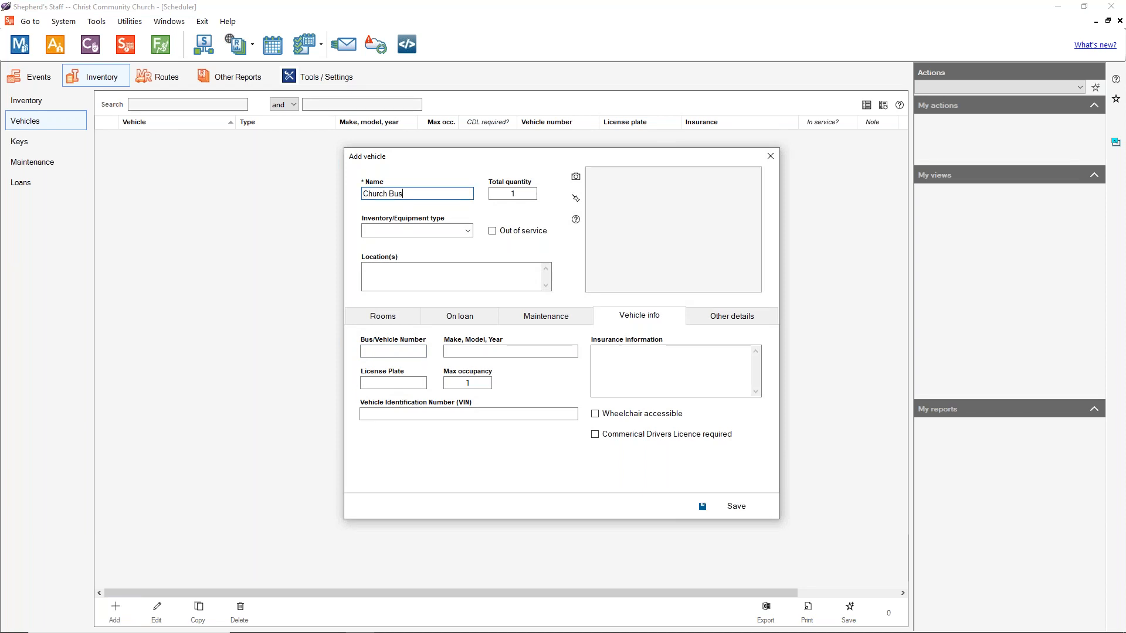
{"action": "left_click", "coordinate": [575, 177]}
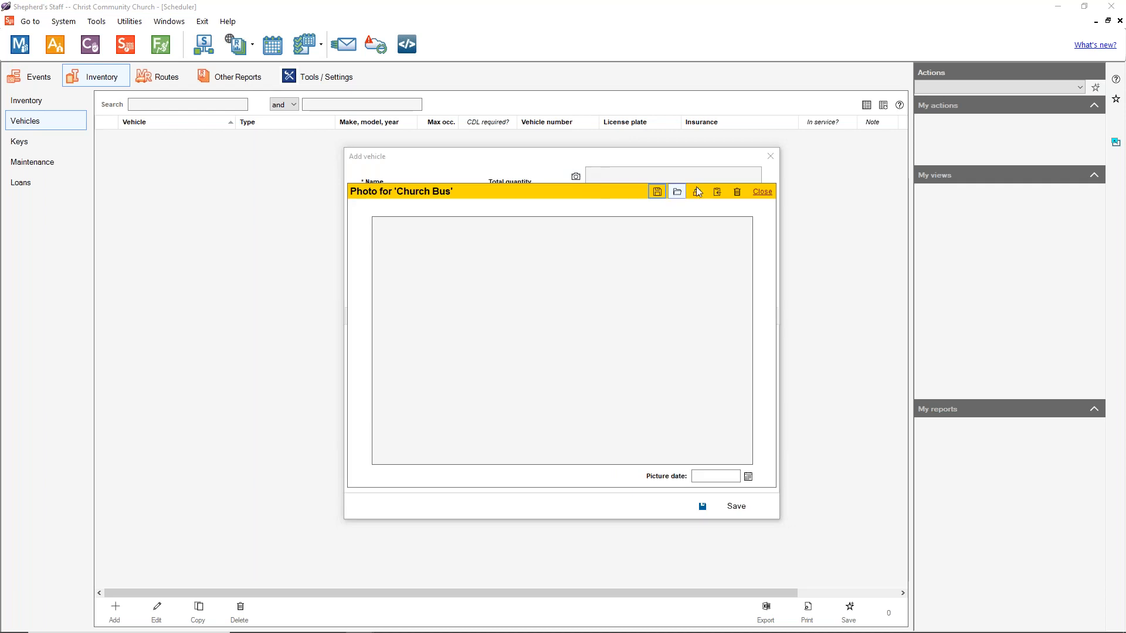
{"action": "left_click", "coordinate": [677, 193]}
{"action": "double_click", "coordinate": [94, 76]}
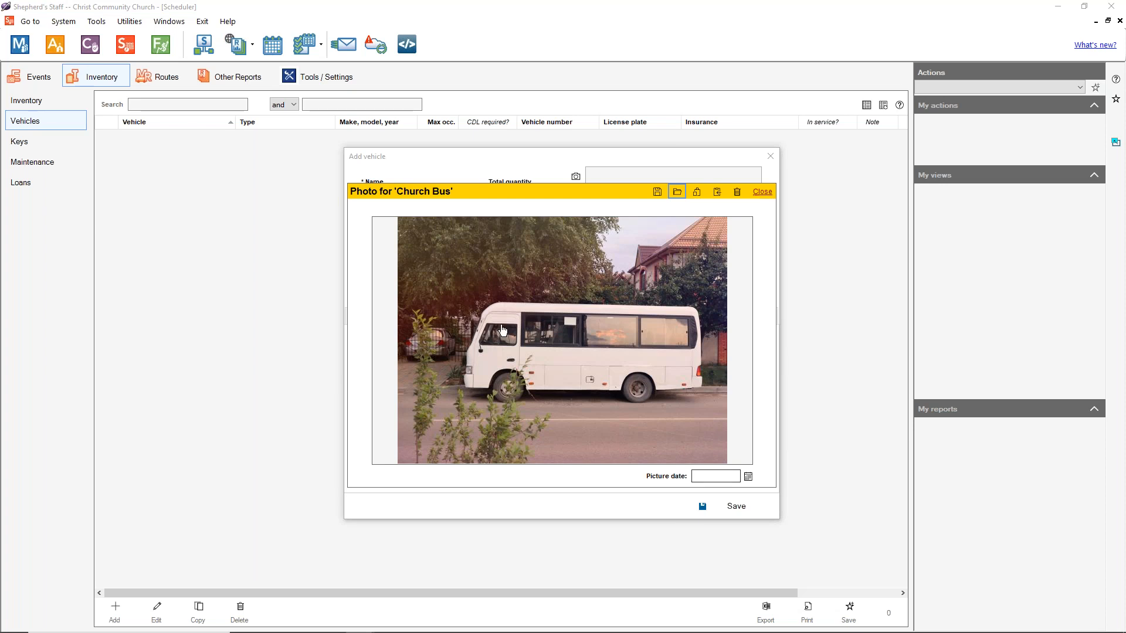
Step: Set the picture date to 5/2/2021 and close the photo panel
{"action": "left_click", "coordinate": [719, 477]}
{"action": "left_click", "coordinate": [748, 476]}
{"action": "left_click", "coordinate": [703, 514]}
{"action": "left_click", "coordinate": [703, 514]}
{"action": "left_click", "coordinate": [703, 514]}
{"action": "left_click", "coordinate": [703, 514]}
{"action": "left_click", "coordinate": [702, 513]}
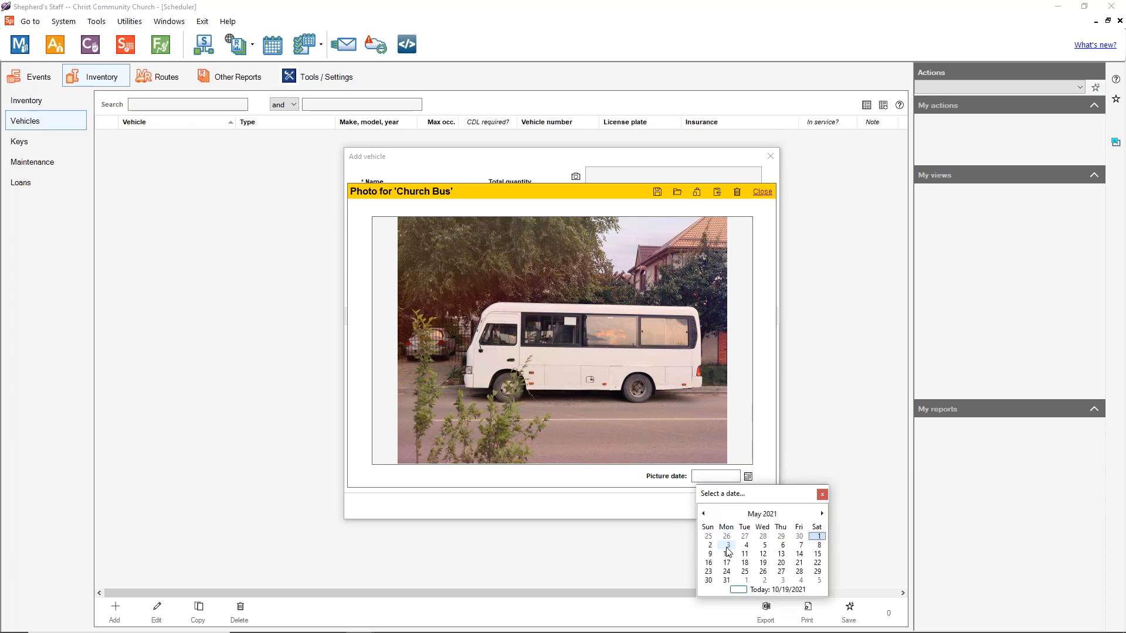
{"action": "left_click", "coordinate": [710, 545]}
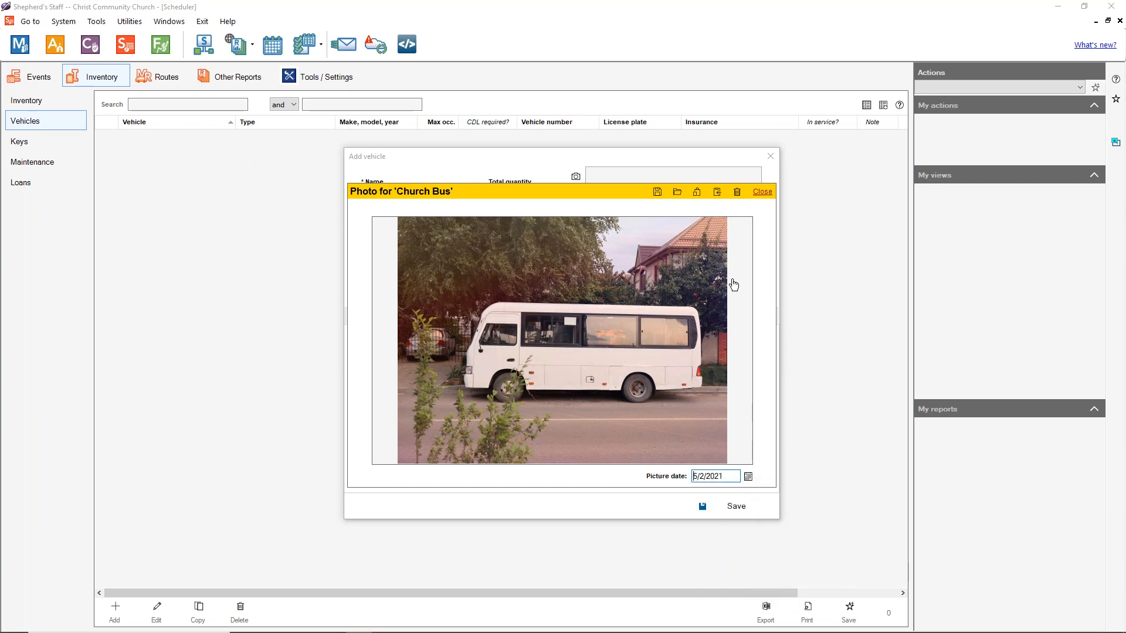
{"action": "left_click", "coordinate": [760, 192]}
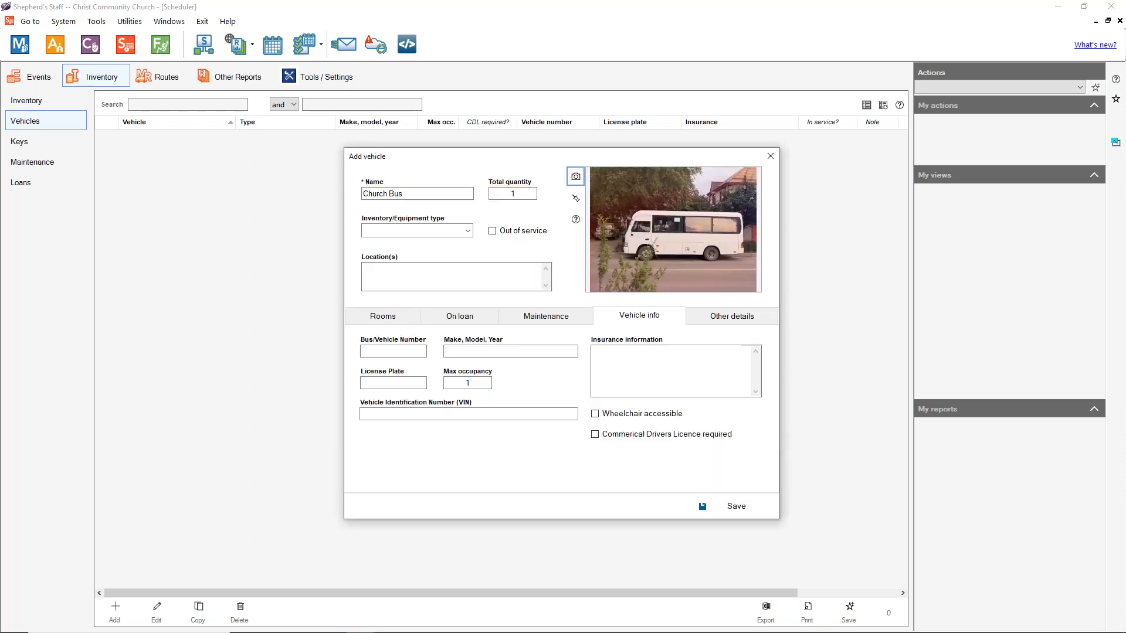
Step: Set the equipment type to Vehicle and the location to Church Parking Lot
{"action": "left_click", "coordinate": [468, 231]}
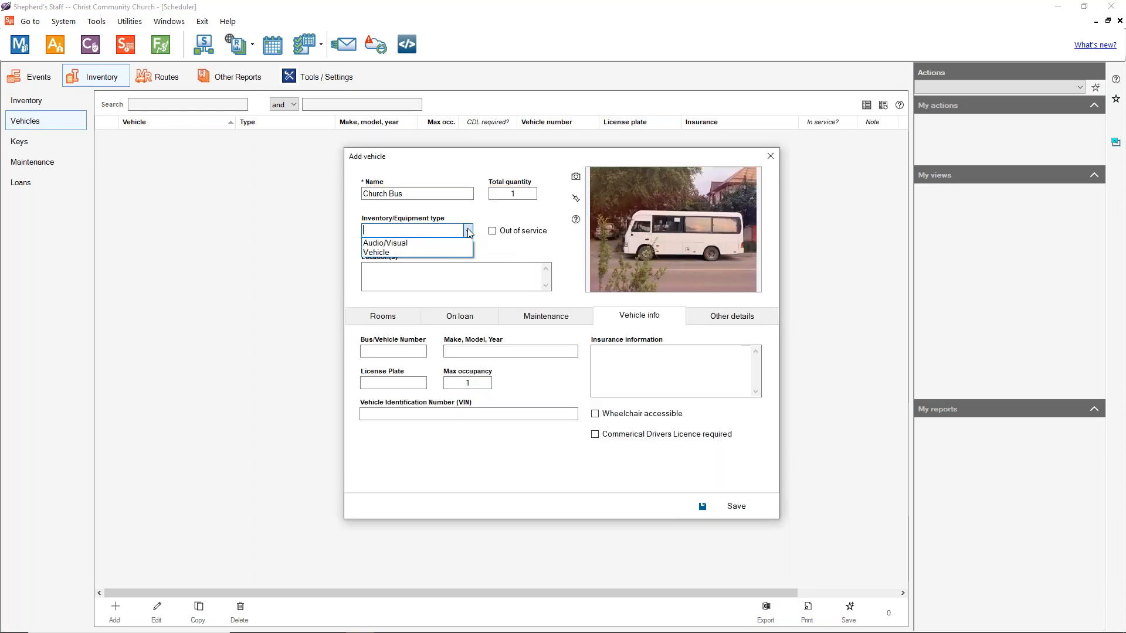
{"action": "left_click", "coordinate": [381, 253]}
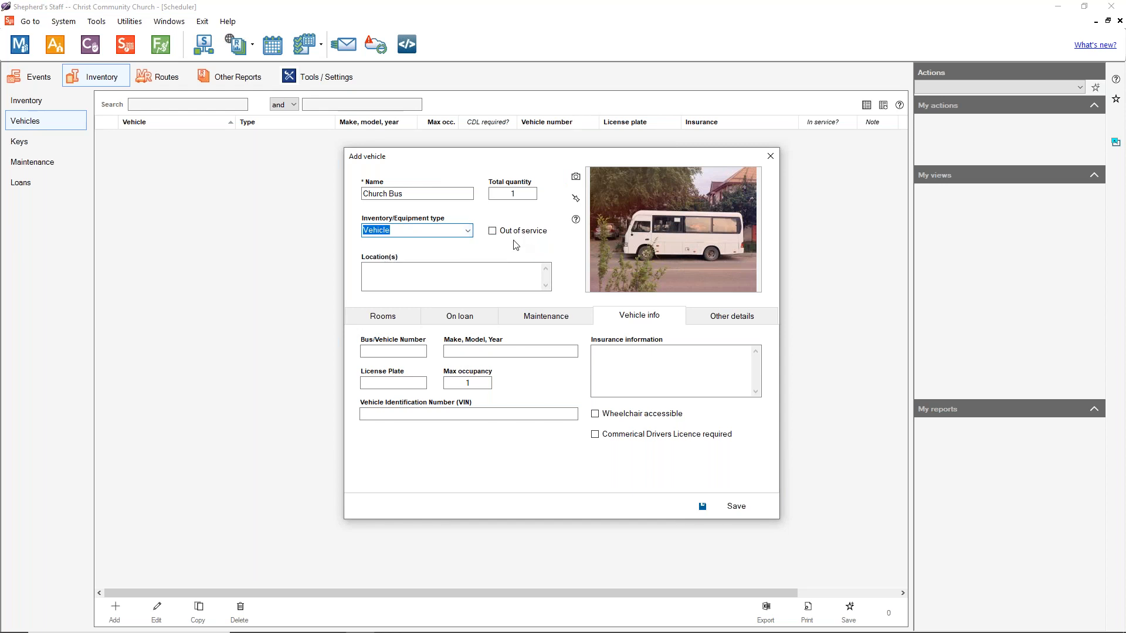
{"action": "left_click", "coordinate": [479, 268]}
{"action": "type", "text": "C"}
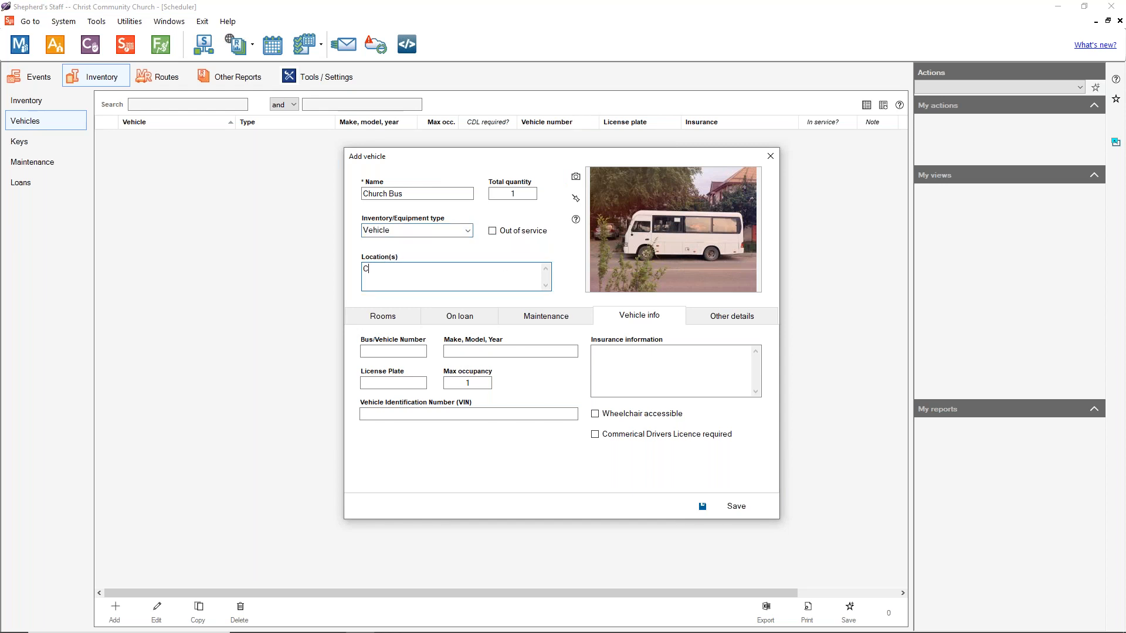
{"action": "type", "text": "hurch Parking Lot"}
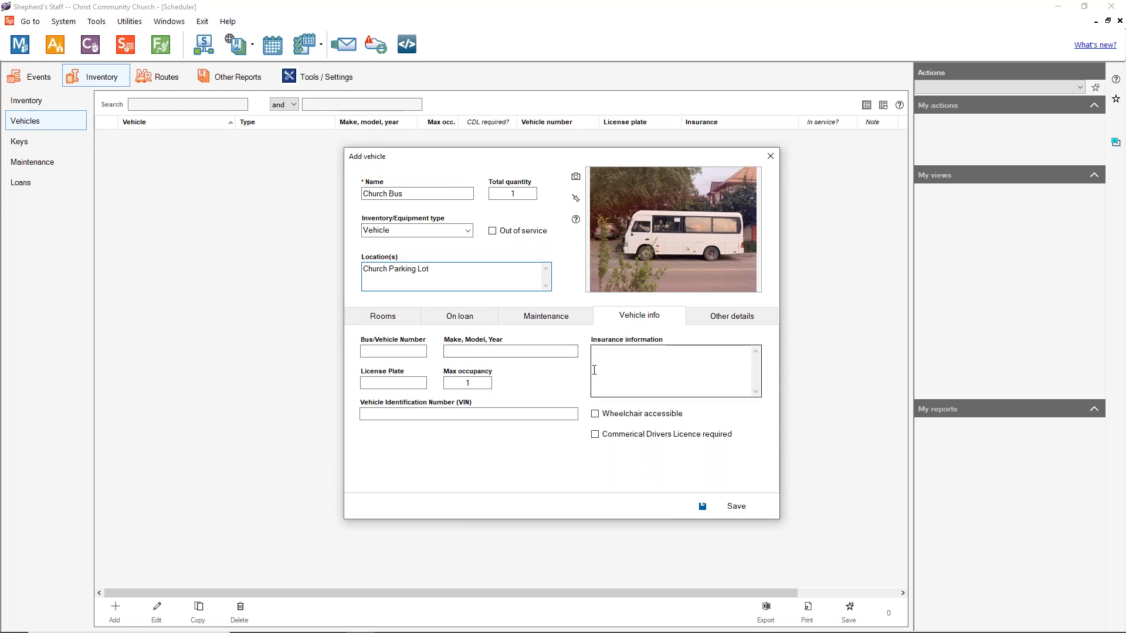
Step: Look through the Rooms, On loan, Maintenance and Other details tabs of the bus
{"action": "left_click", "coordinate": [379, 317]}
{"action": "left_click", "coordinate": [438, 323]}
{"action": "left_click", "coordinate": [563, 317]}
{"action": "left_click", "coordinate": [639, 316]}
{"action": "left_click", "coordinate": [772, 314]}
{"action": "left_click", "coordinate": [631, 320]}
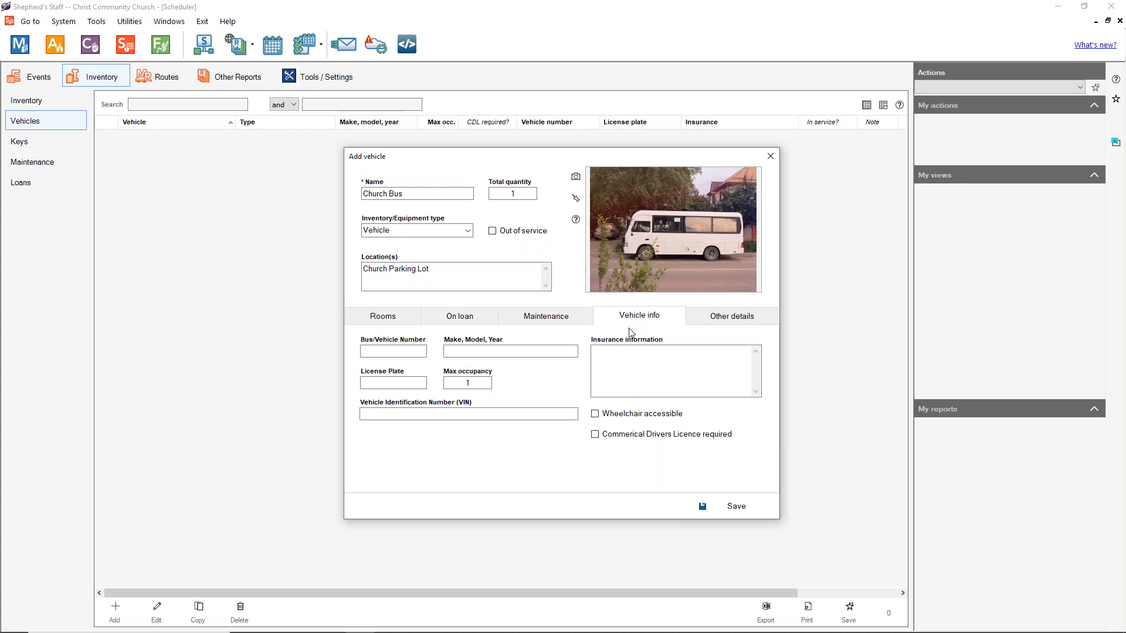
Step: Enter 'Bus brand, Bus, 2019' as the make, model and year
{"action": "left_click", "coordinate": [412, 351]}
{"action": "left_click", "coordinate": [466, 350]}
{"action": "type", "text": "Bus brand"}
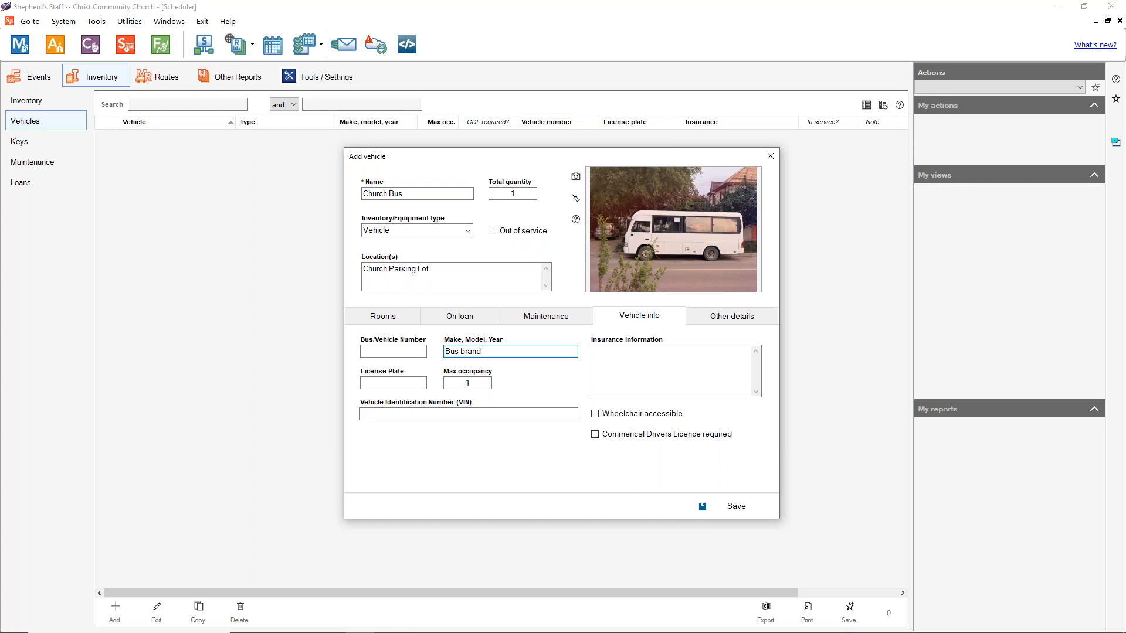
{"action": "type", "text": ", Bus"}
{"action": "key", "text": "BackSpace"}
{"action": "type", "text": "02"}
{"action": "key", "text": "BackSpace"}
{"action": "key", "text": "BackSpace"}
{"action": "type", "text": "019"}
Step: Set maximum occupancy to 25, leaving wheelchair accessible unchecked
{"action": "left_click", "coordinate": [398, 383]}
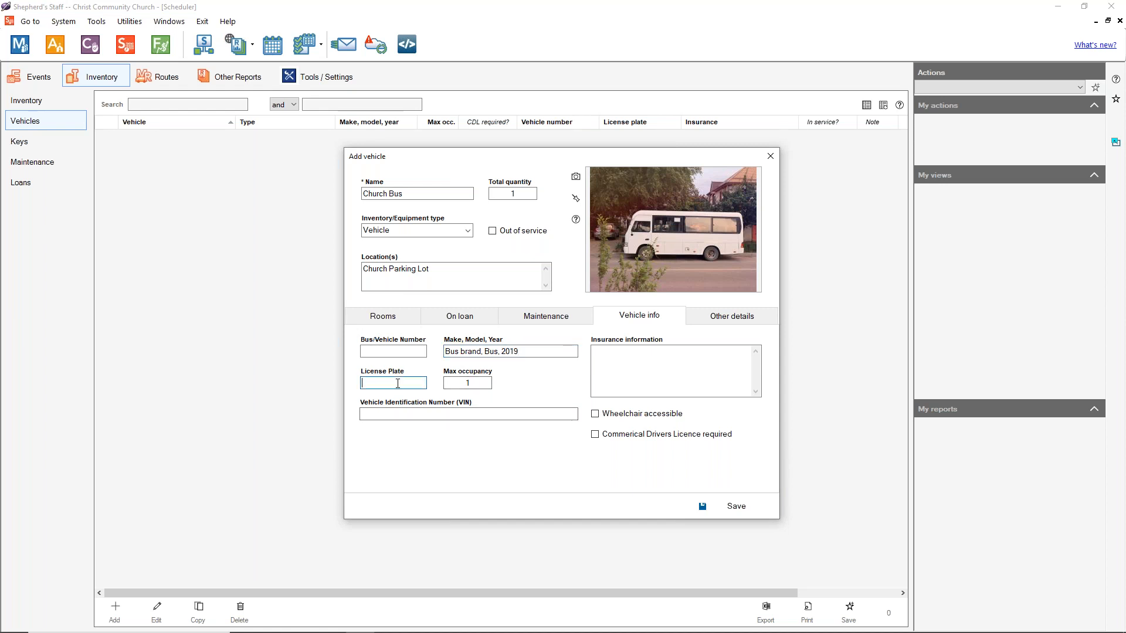
{"action": "left_click", "coordinate": [469, 384]}
{"action": "type", "text": "25"}
{"action": "left_click", "coordinate": [495, 414]}
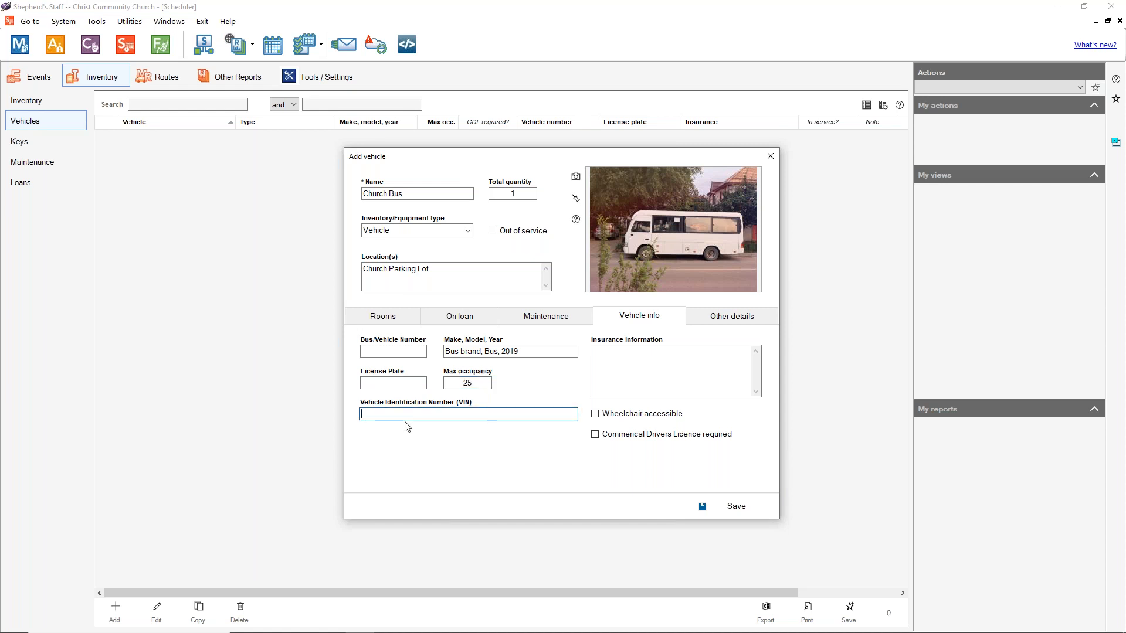
{"action": "left_click", "coordinate": [631, 365]}
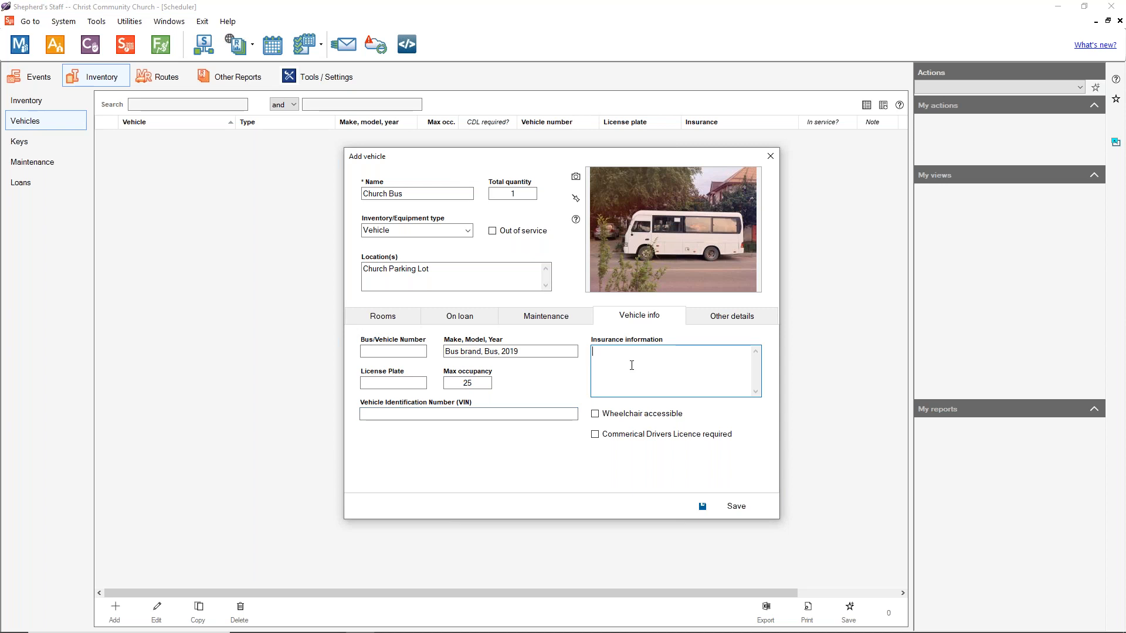
{"action": "left_click", "coordinate": [596, 415]}
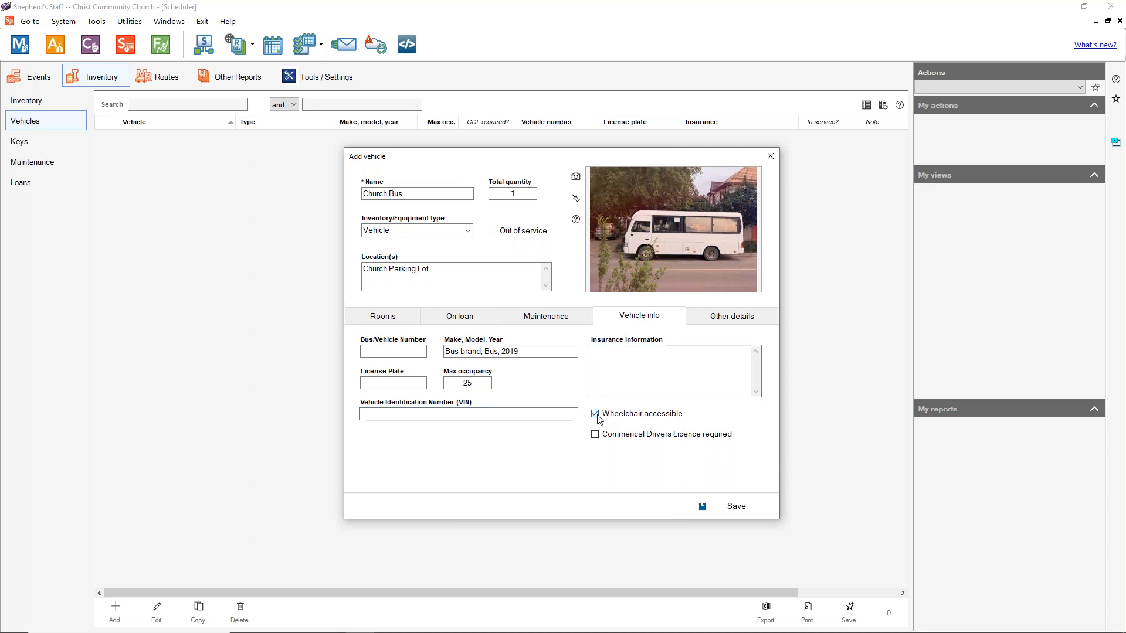
{"action": "left_click", "coordinate": [596, 436]}
{"action": "left_click", "coordinate": [405, 318]}
{"action": "left_click", "coordinate": [443, 321]}
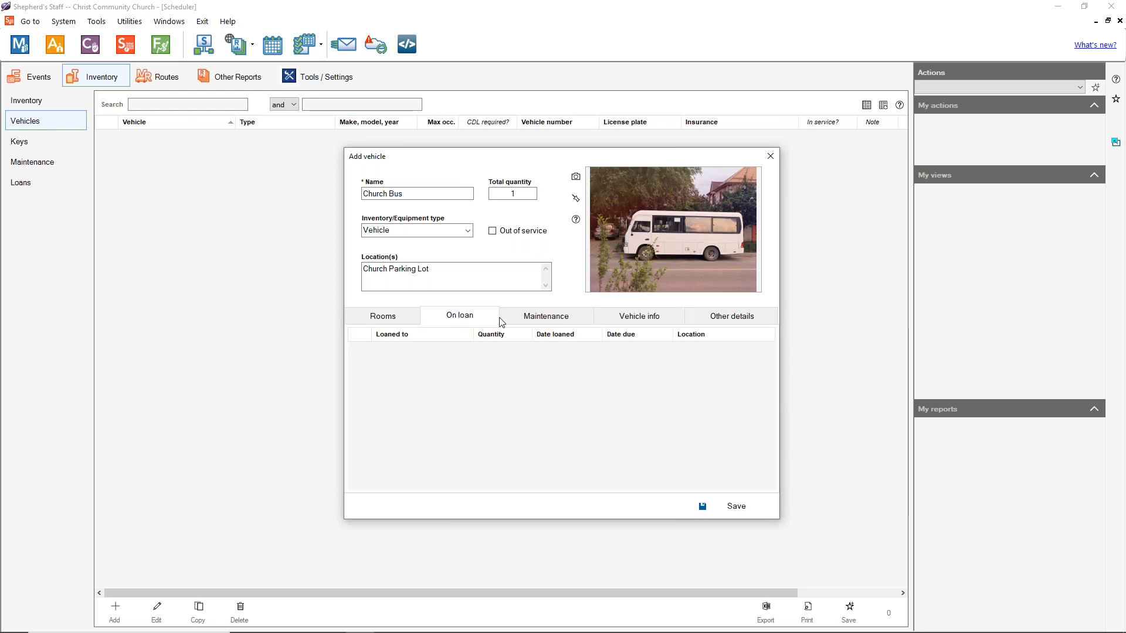
{"action": "left_click", "coordinate": [510, 320]}
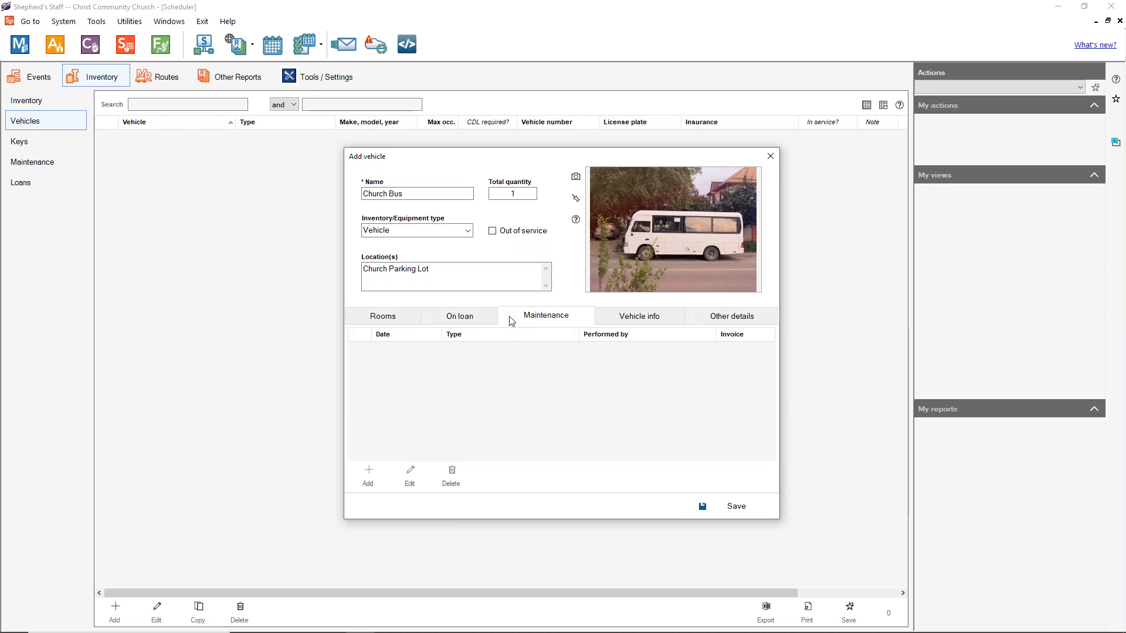
{"action": "left_click", "coordinate": [729, 323]}
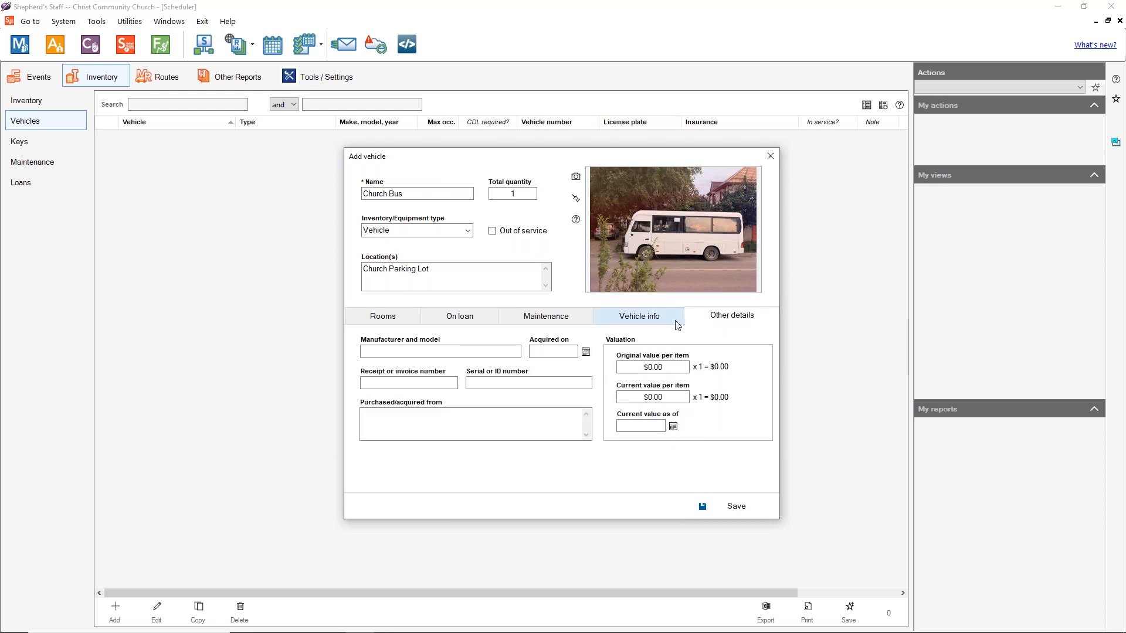
{"action": "left_click", "coordinate": [642, 324]}
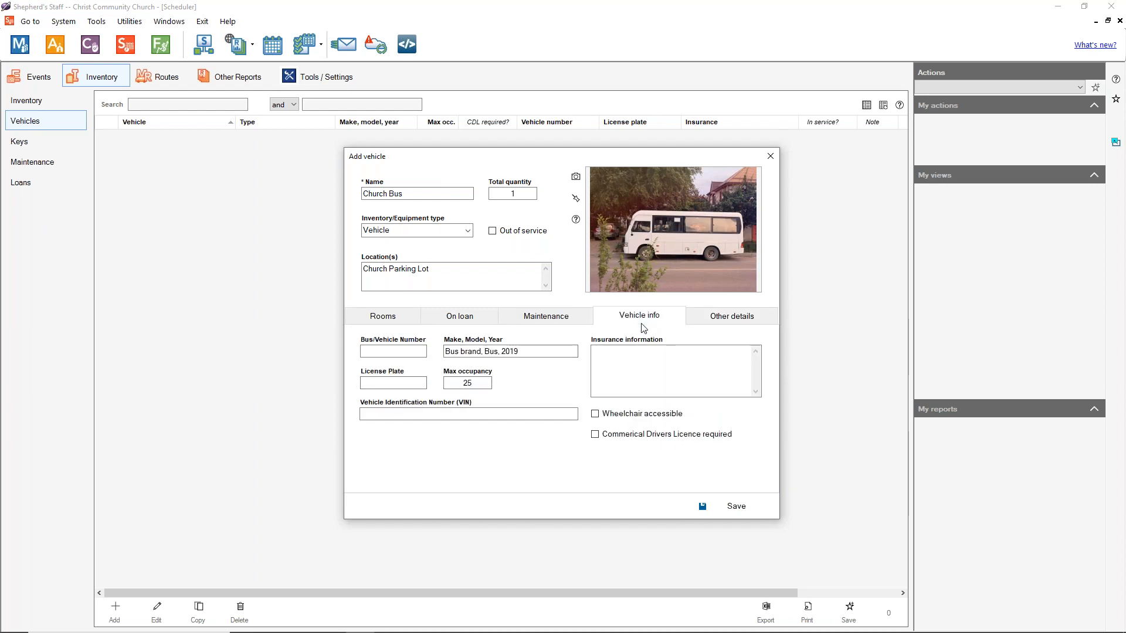
Step: Save the Church Bus vehicle record and switch to the Keys list
{"action": "left_click", "coordinate": [733, 508]}
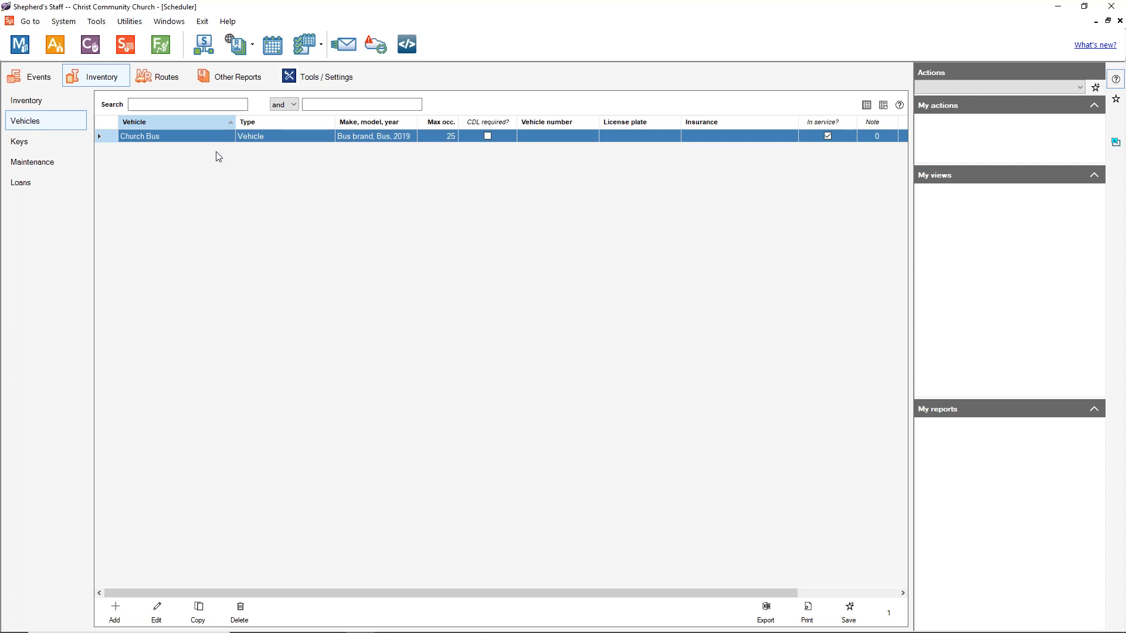
{"action": "left_click", "coordinate": [34, 143]}
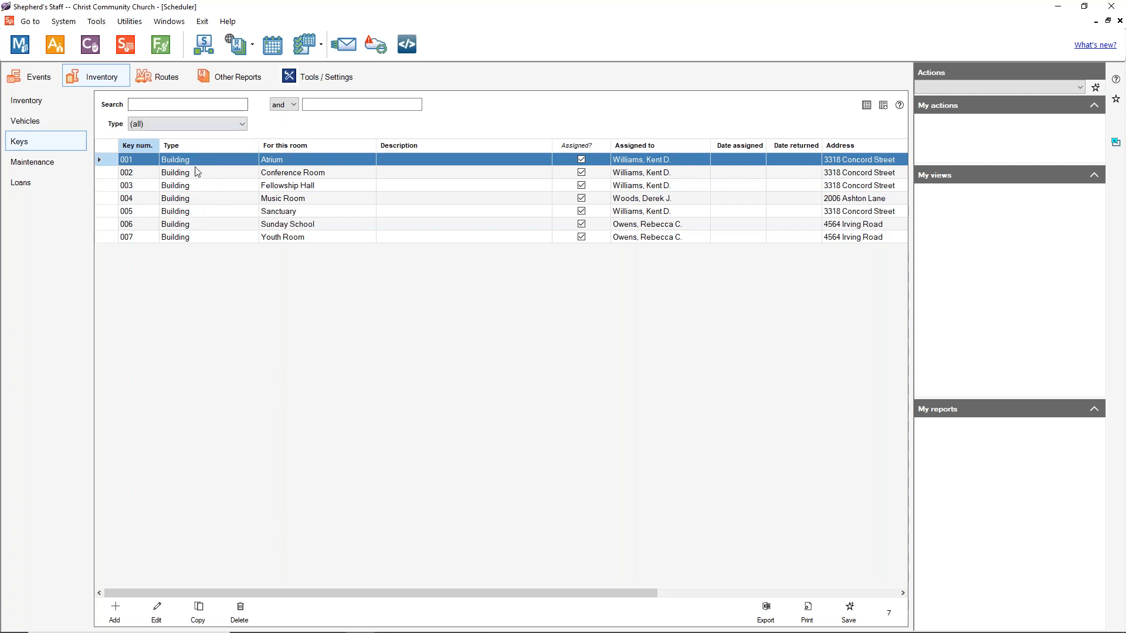
Step: Add a new key and enter key number 008
{"action": "left_click", "coordinate": [119, 617]}
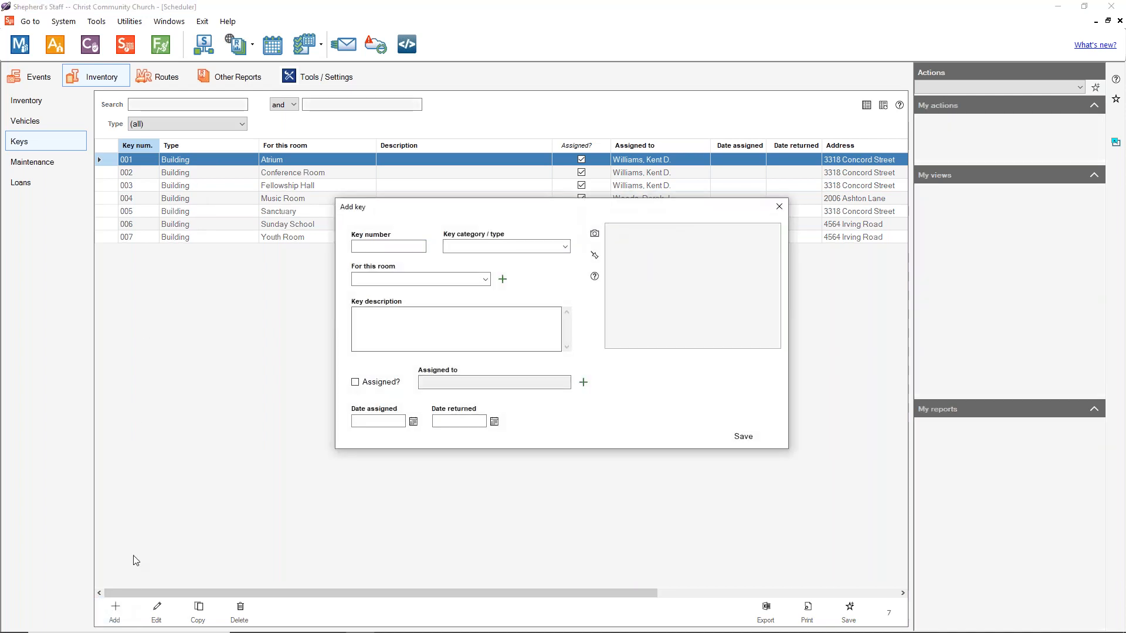
{"action": "left_click", "coordinate": [389, 247]}
{"action": "left_click", "coordinate": [389, 246]}
{"action": "type", "text": "008"}
Step: Set the key category to Safe and assign the key to the Music Room
{"action": "left_click", "coordinate": [566, 248]}
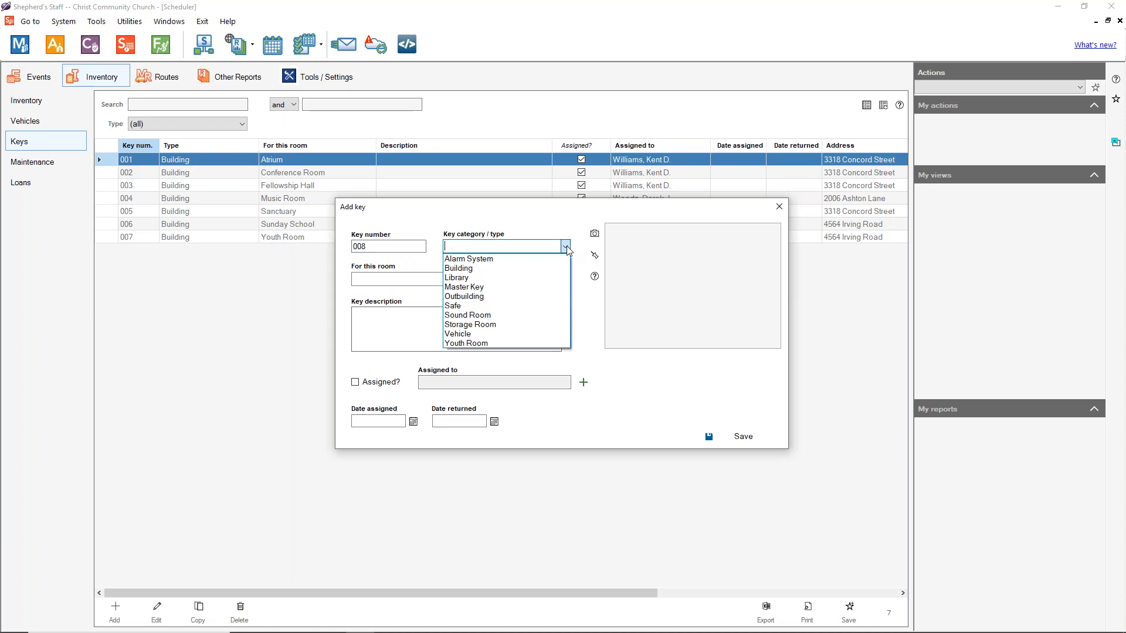
{"action": "left_click", "coordinate": [525, 247]}
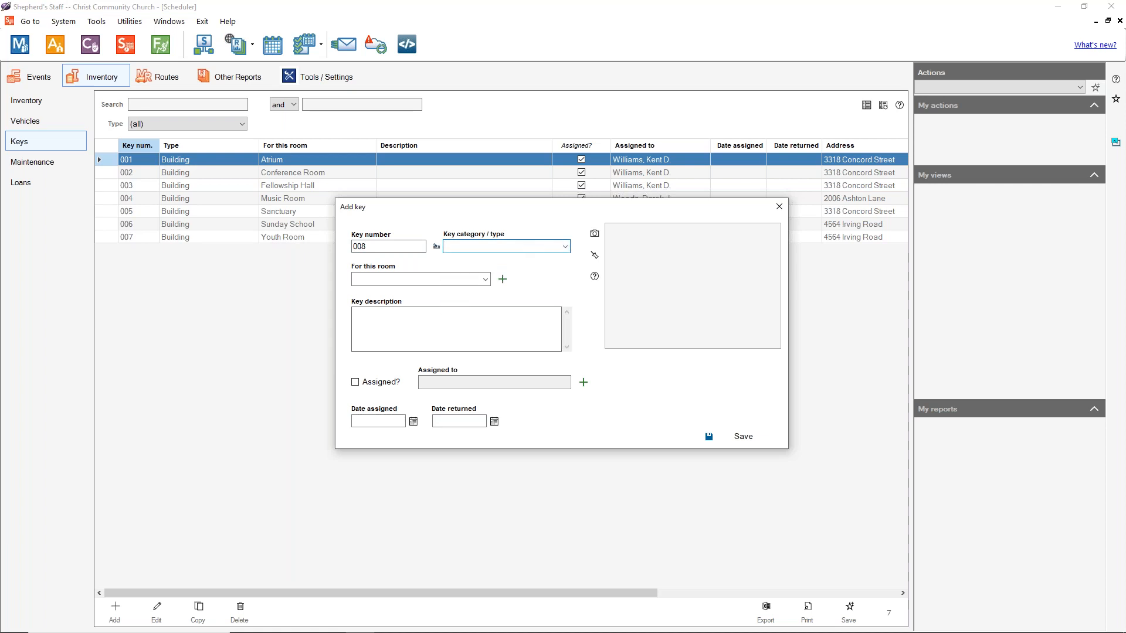
{"action": "left_click", "coordinate": [440, 248]}
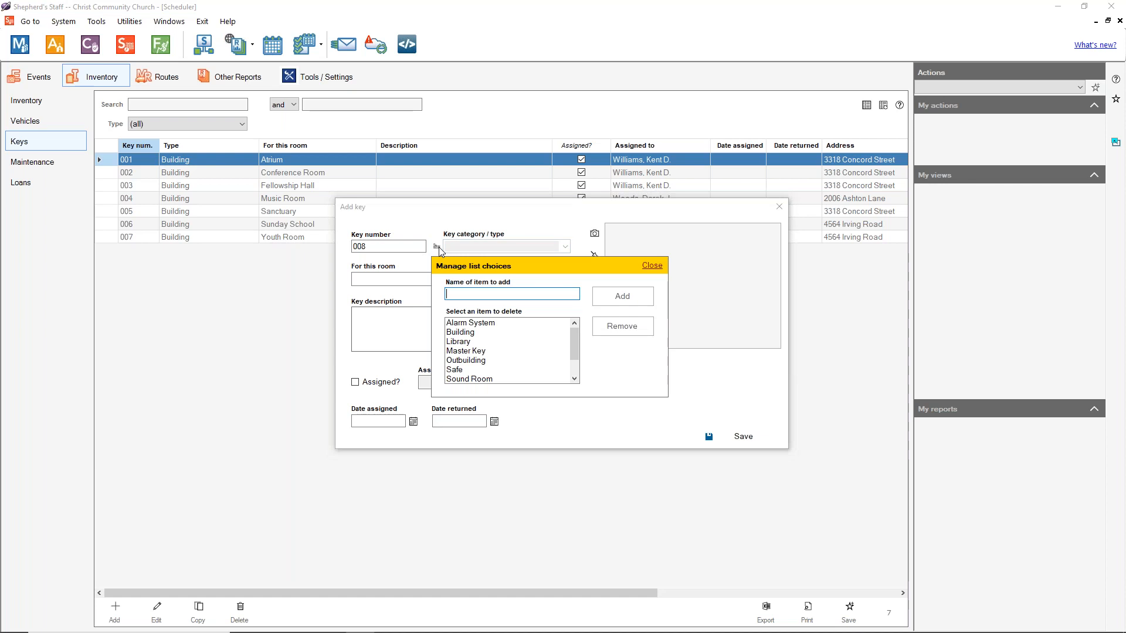
{"action": "left_click", "coordinate": [651, 271]}
{"action": "left_click", "coordinate": [565, 247]}
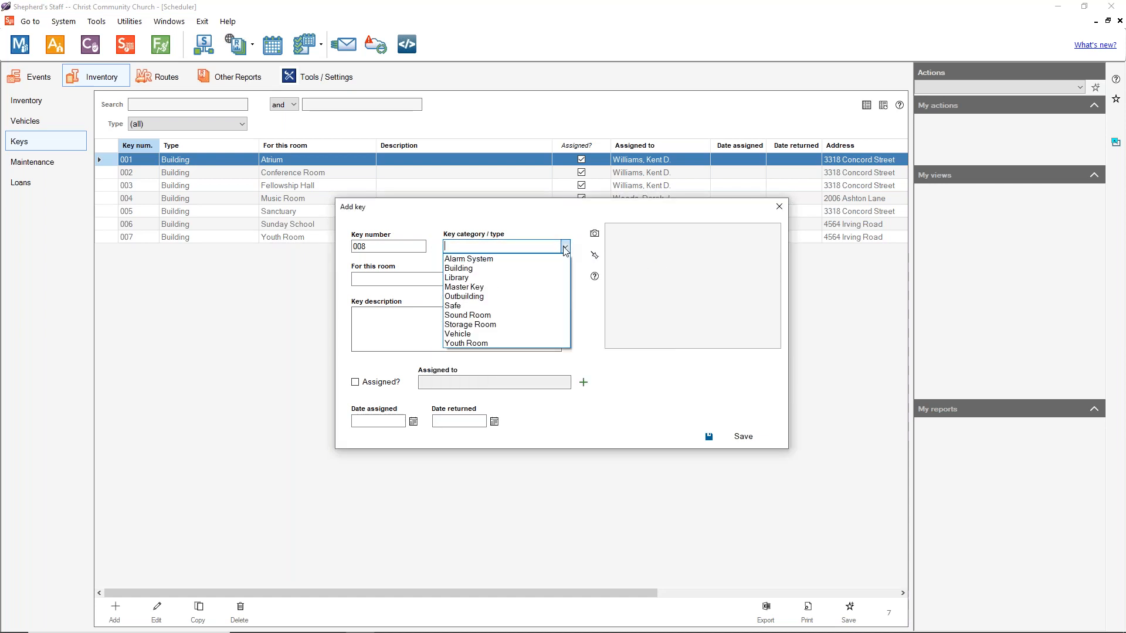
{"action": "left_click", "coordinate": [469, 306]}
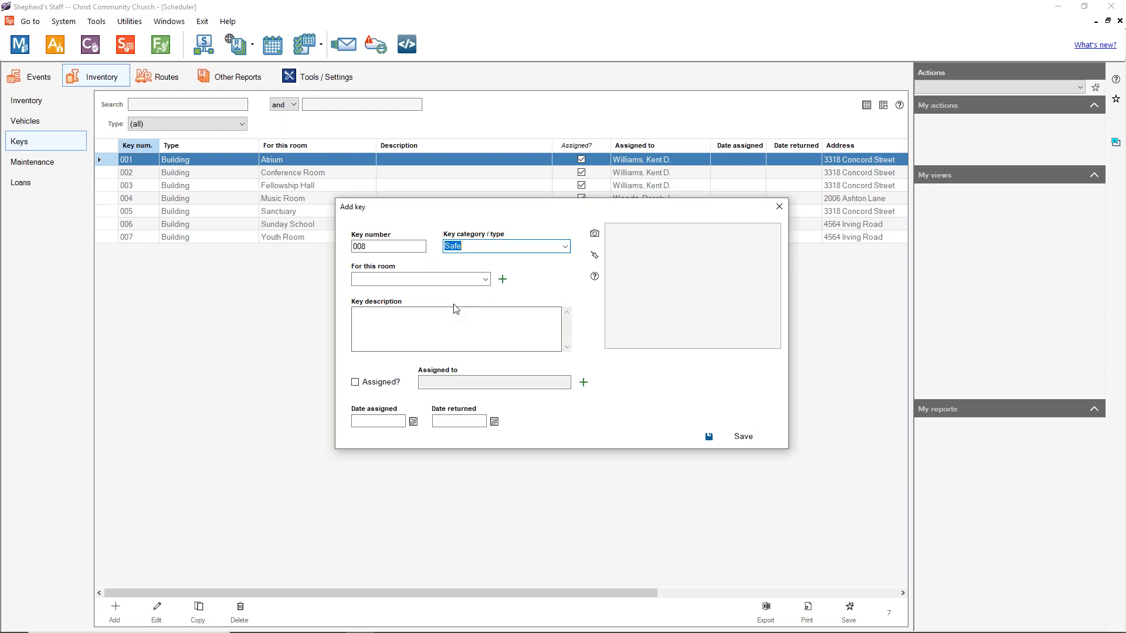
{"action": "left_click", "coordinate": [486, 280]}
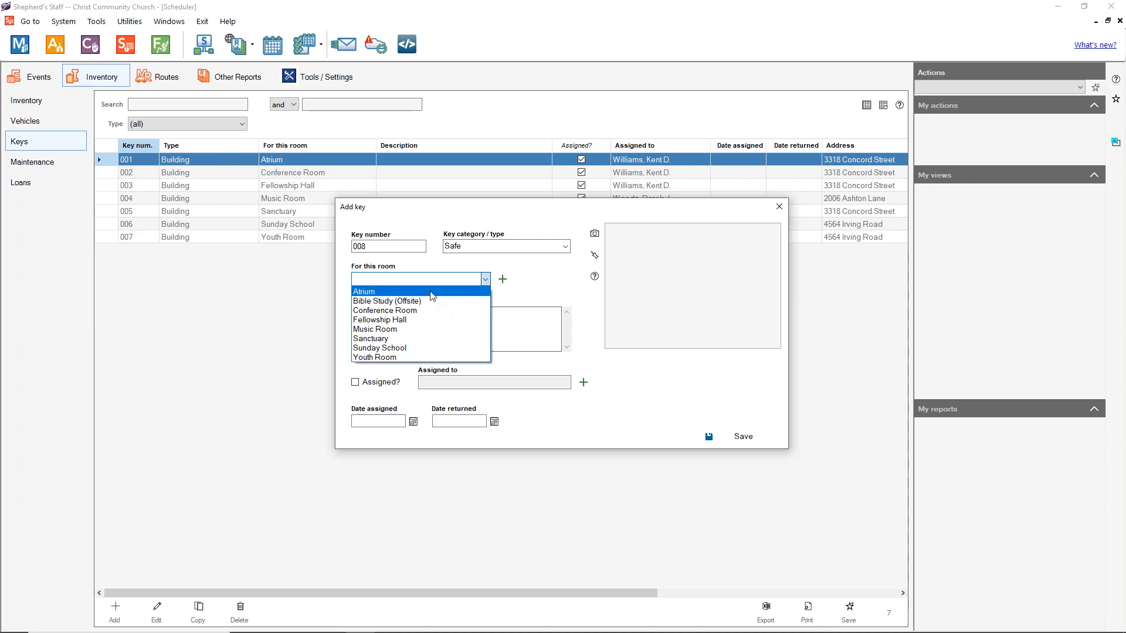
{"action": "left_click", "coordinate": [407, 330]}
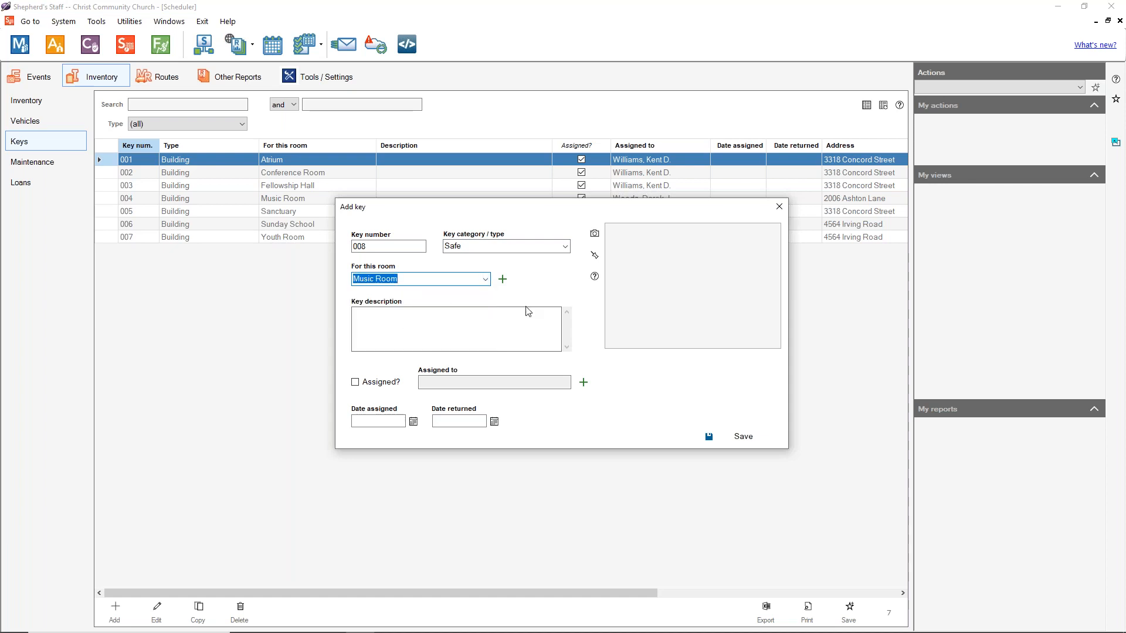
{"action": "left_click", "coordinate": [493, 313]}
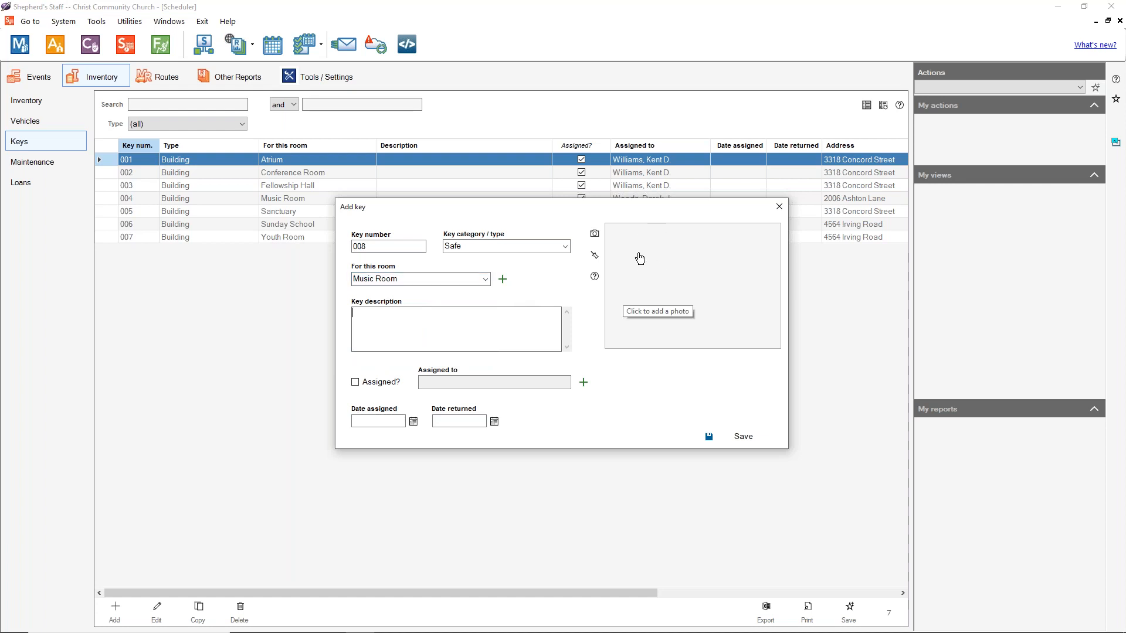
{"action": "left_click", "coordinate": [593, 233]}
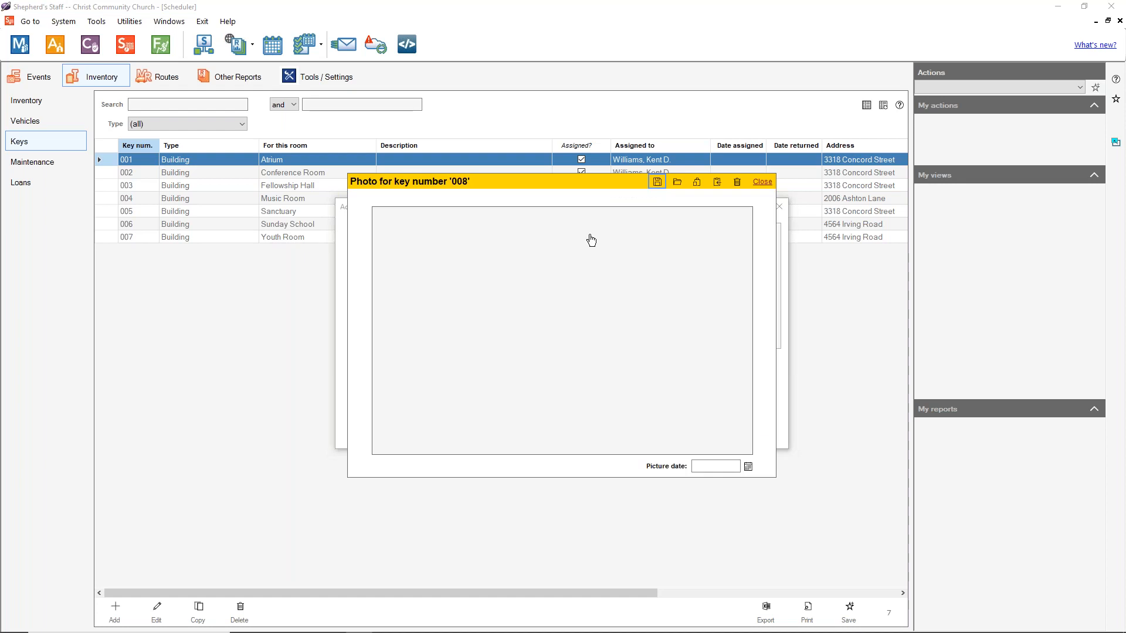
{"action": "left_click", "coordinate": [761, 183]}
{"action": "left_click", "coordinate": [444, 333]}
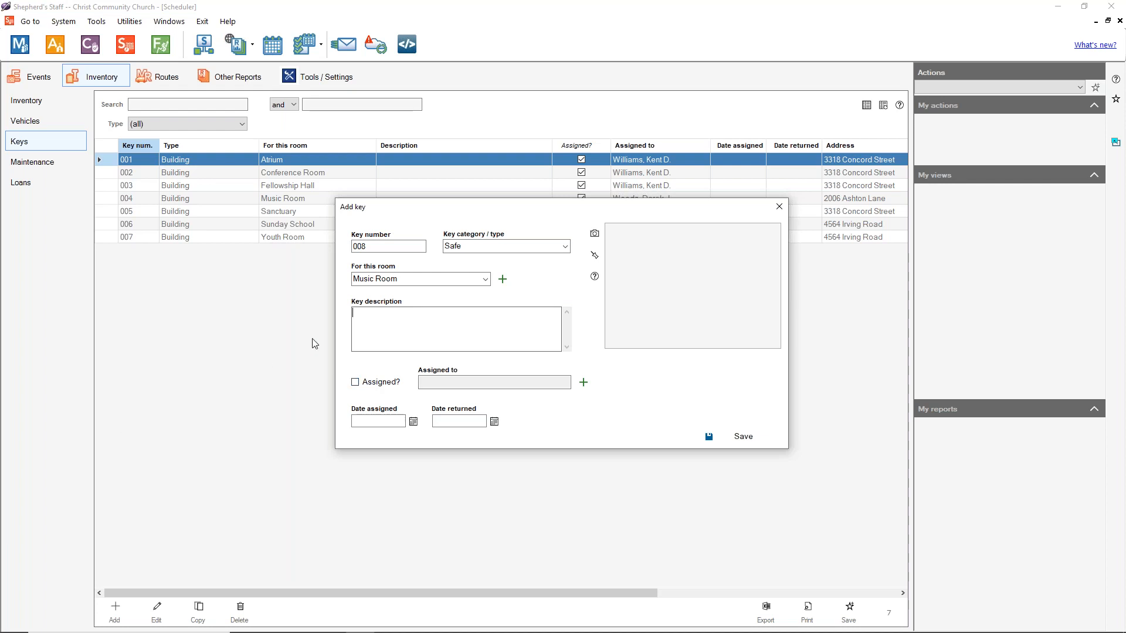
Step: Mark key 008 as assigned and choose the church member holding it
{"action": "left_click", "coordinate": [355, 382]}
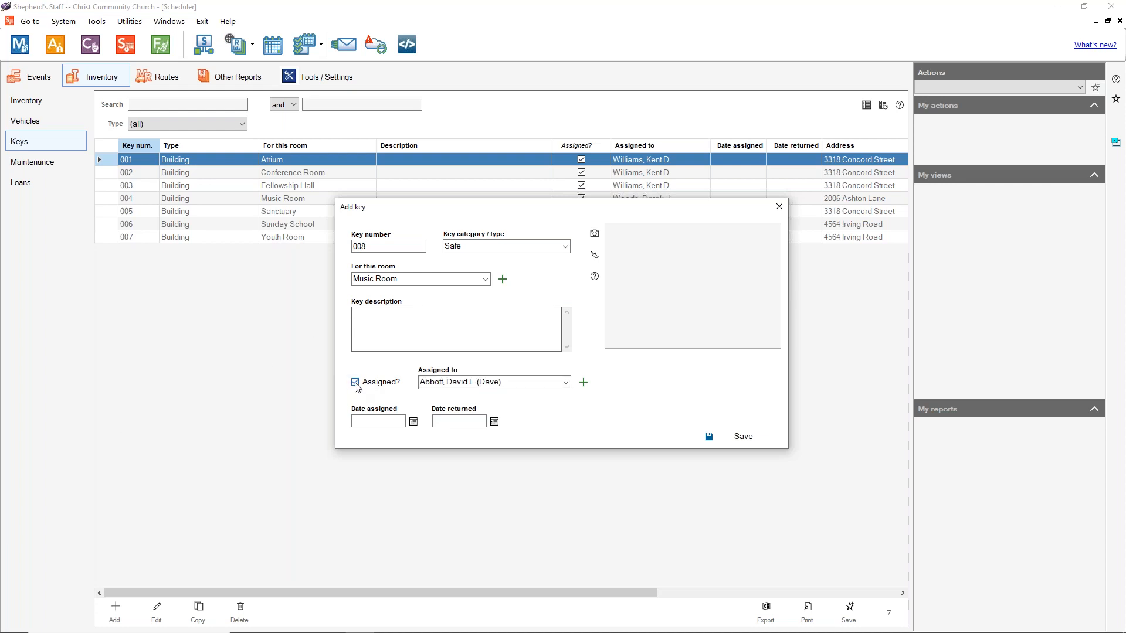
{"action": "left_click", "coordinate": [566, 383]}
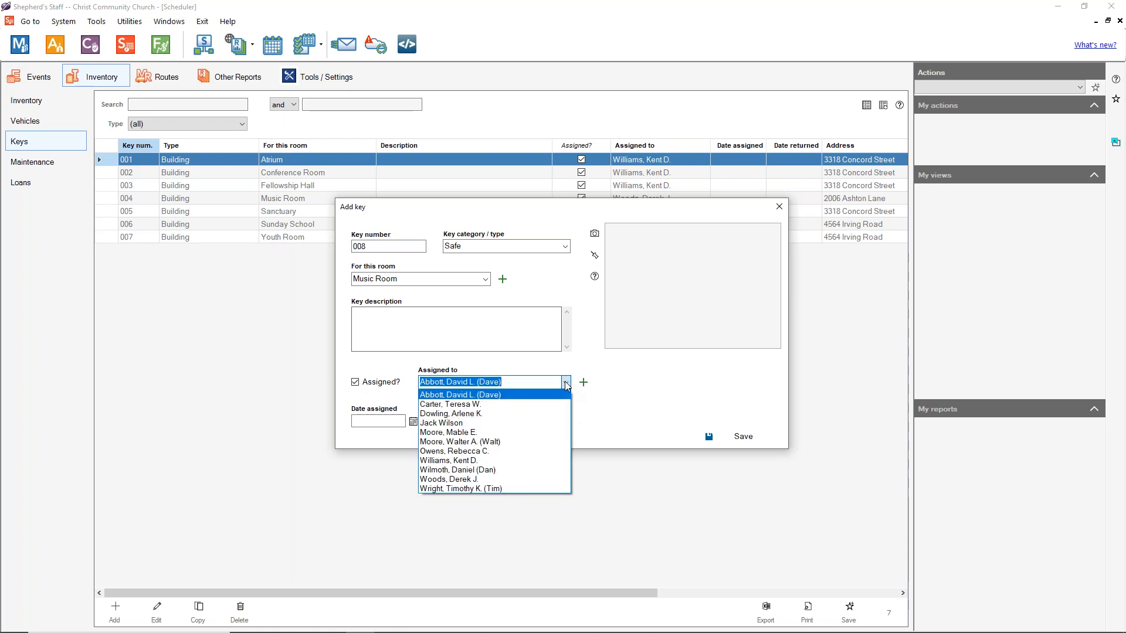
{"action": "left_click", "coordinate": [482, 461]}
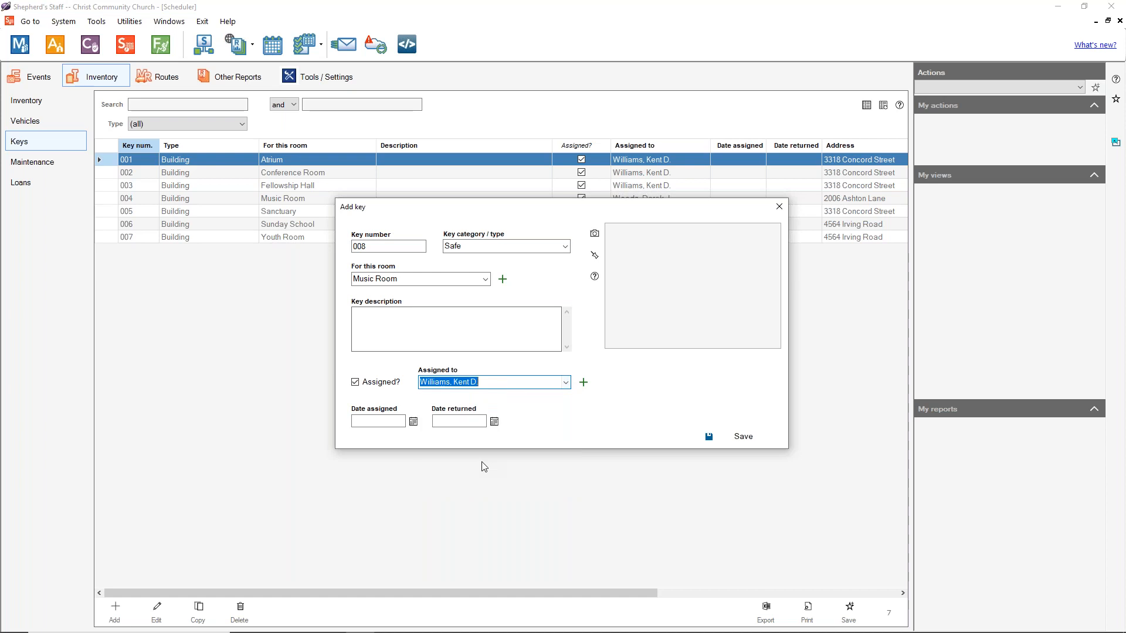
Step: Set the key's Date assigned to 6/1/2015
{"action": "left_click", "coordinate": [413, 422]}
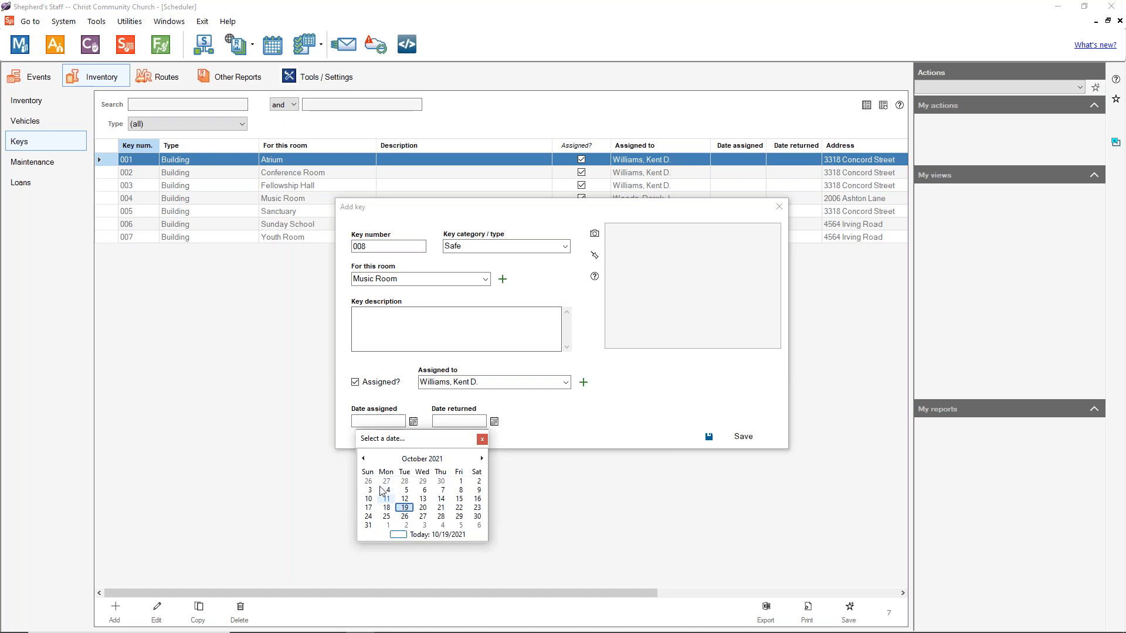
{"action": "left_click", "coordinate": [364, 454]}
{"action": "left_click", "coordinate": [363, 455]}
{"action": "left_click", "coordinate": [364, 454]}
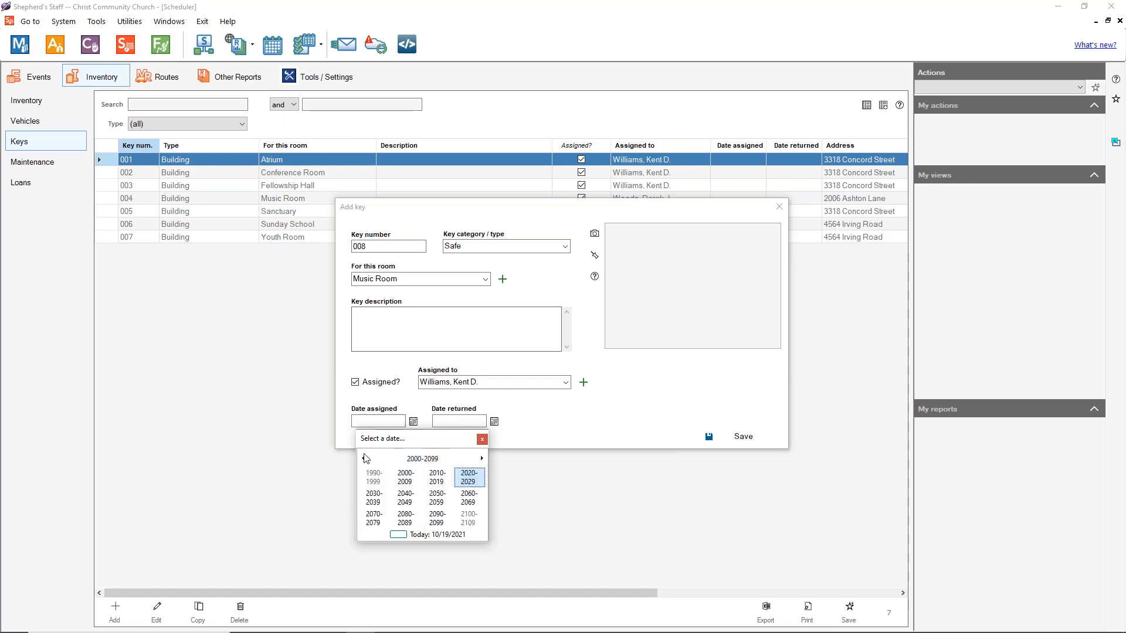
{"action": "left_click", "coordinate": [445, 481]}
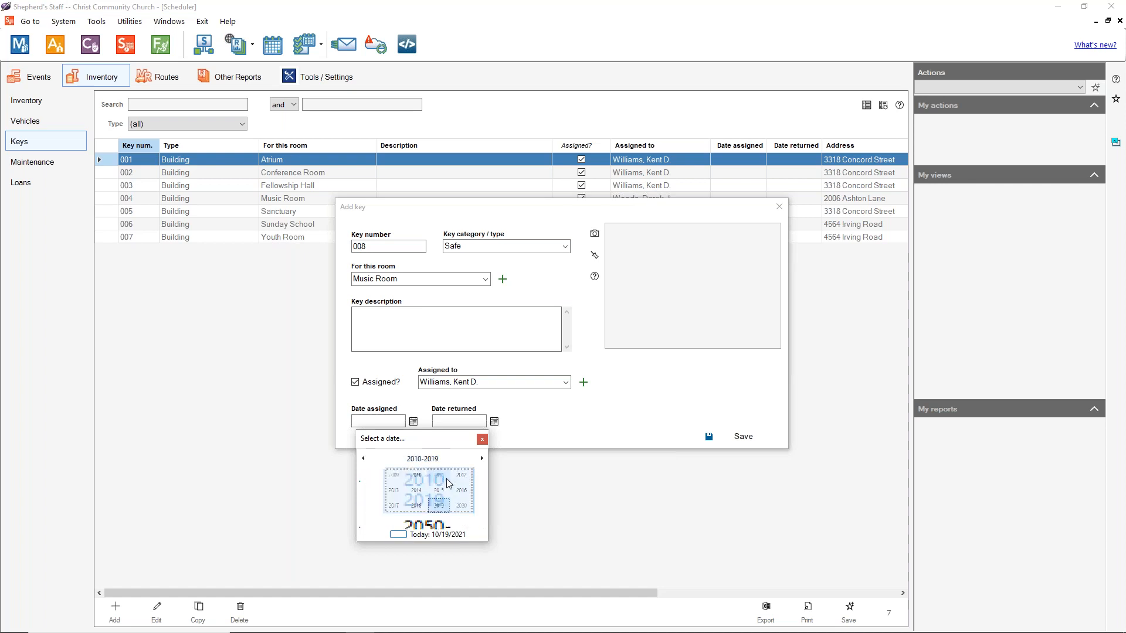
{"action": "left_click", "coordinate": [437, 498]}
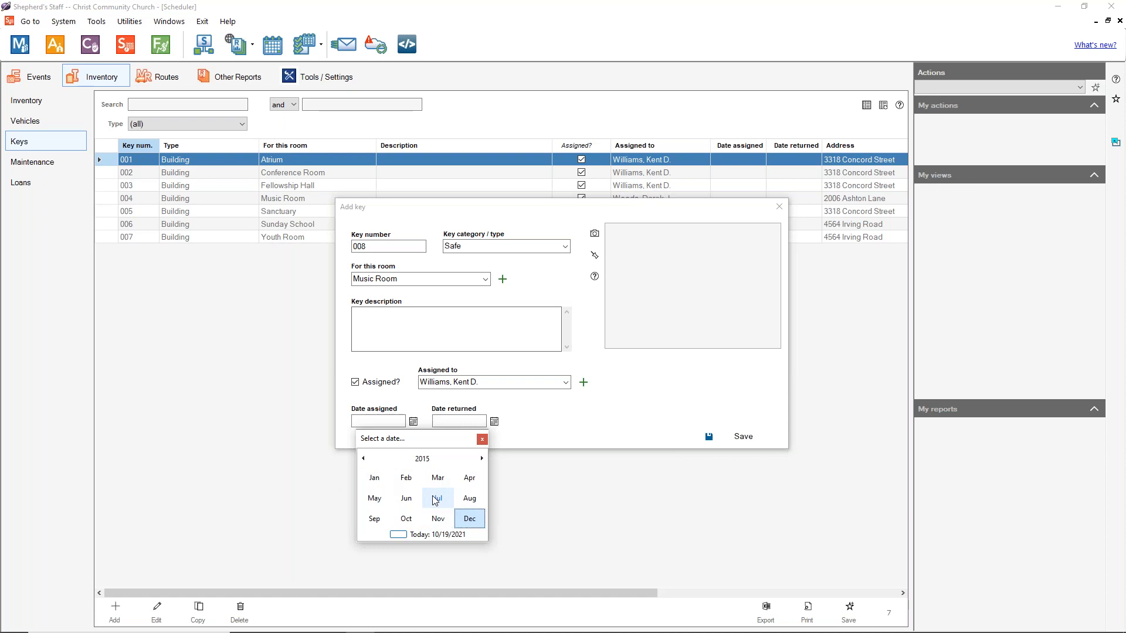
{"action": "left_click", "coordinate": [411, 497]}
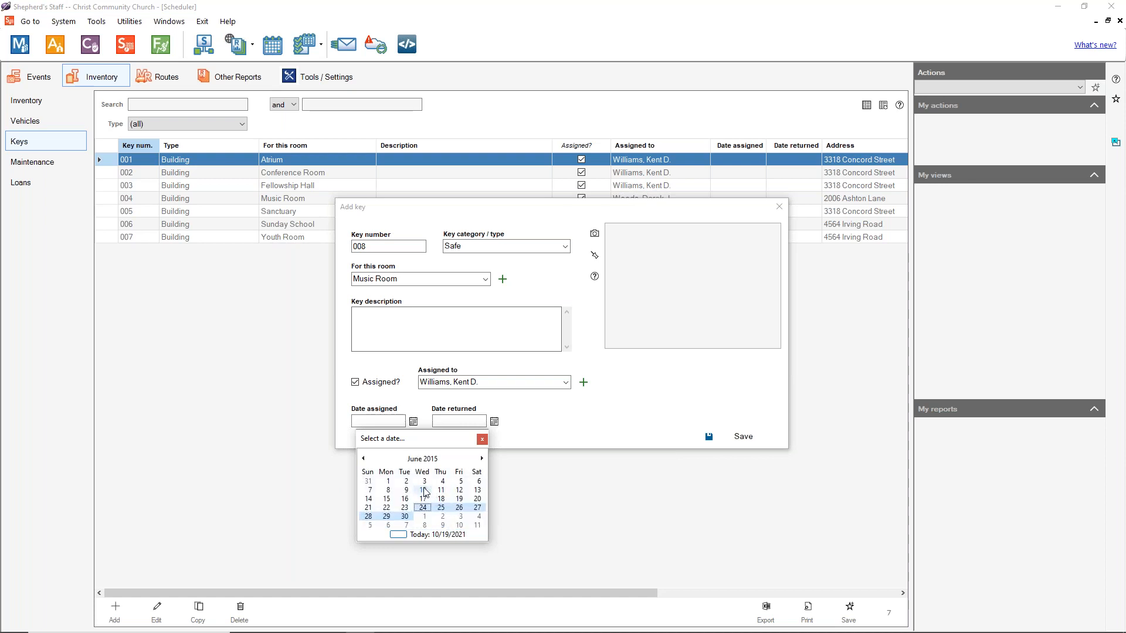
{"action": "left_click", "coordinate": [388, 481]}
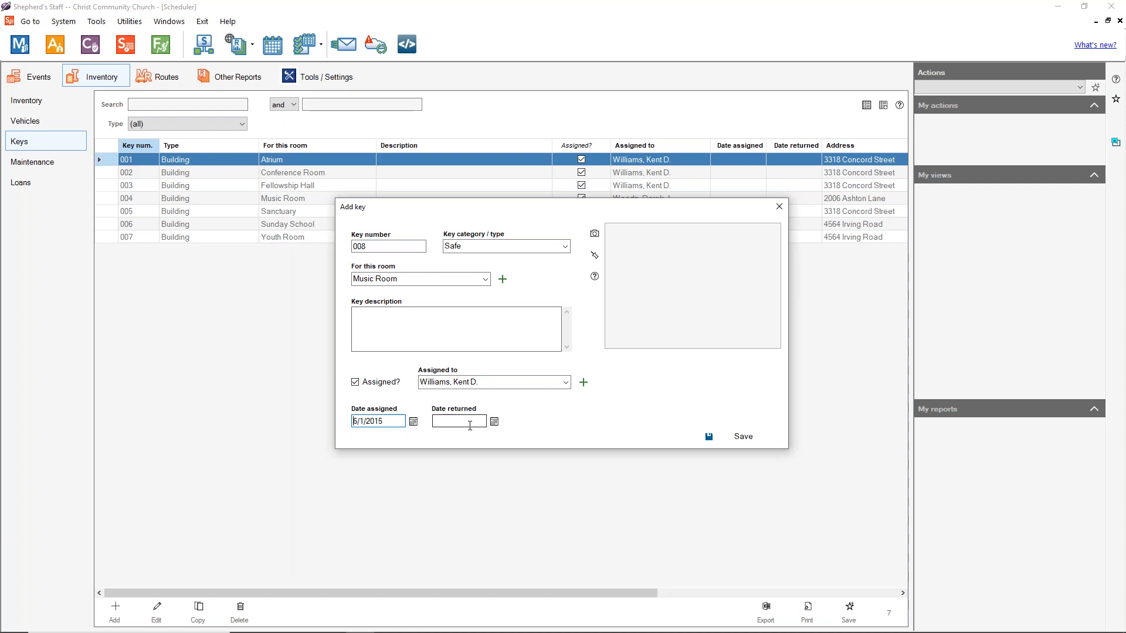
Step: Toggle Assigned? off and back on, then save key 008
{"action": "left_click", "coordinate": [368, 385]}
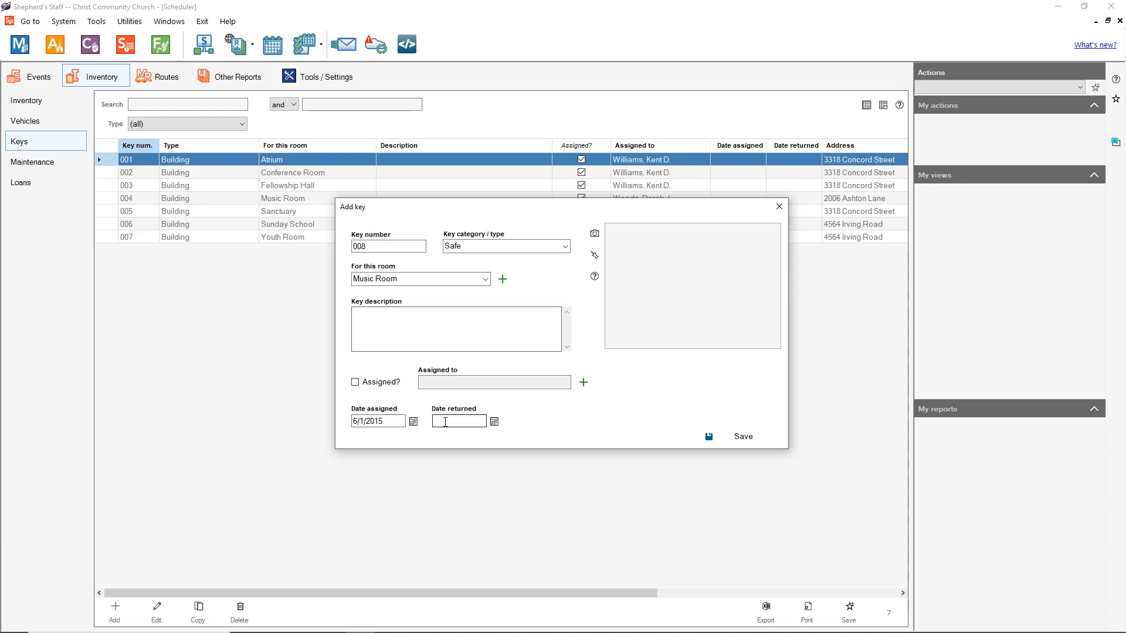
{"action": "left_click", "coordinate": [367, 385]}
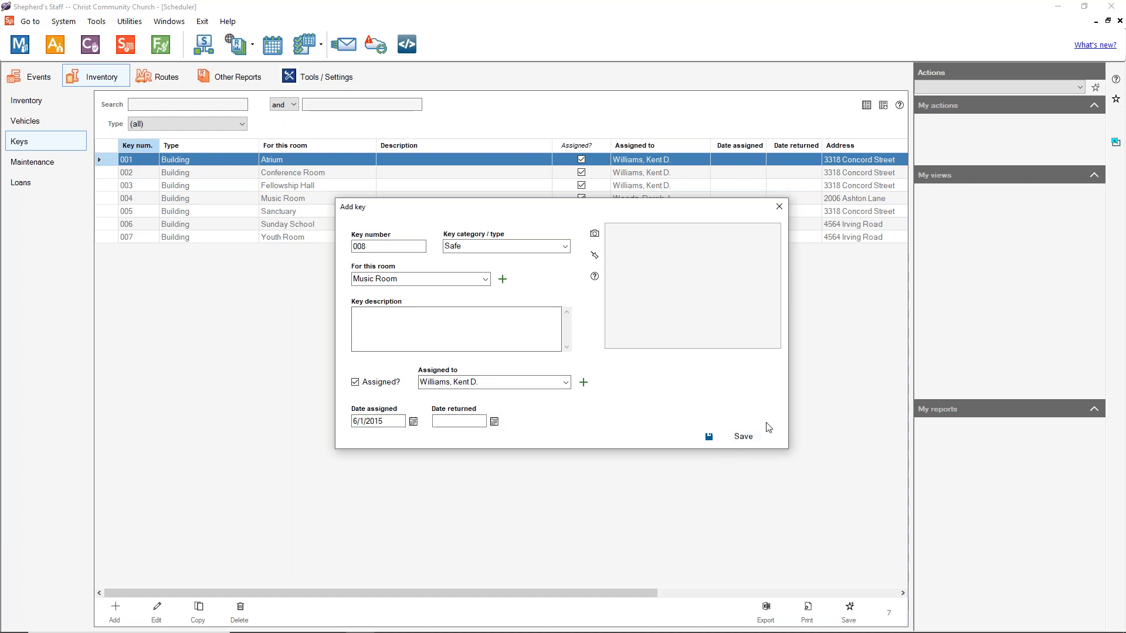
{"action": "left_click", "coordinate": [743, 437]}
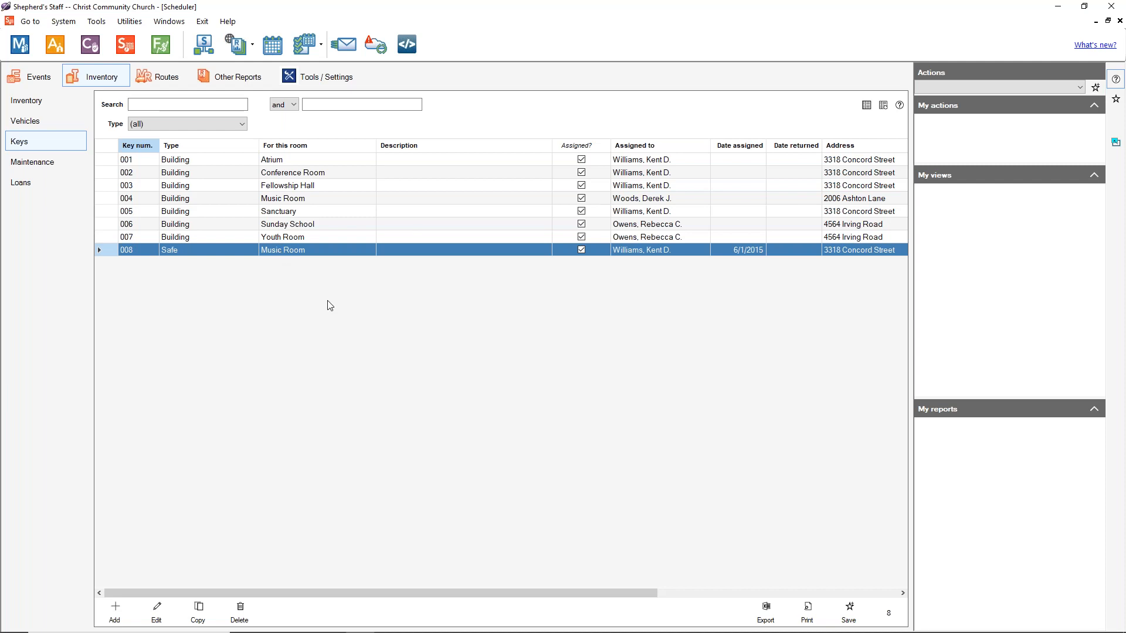
Step: Show the Maintenance list with its 23 records
{"action": "left_click", "coordinate": [59, 164]}
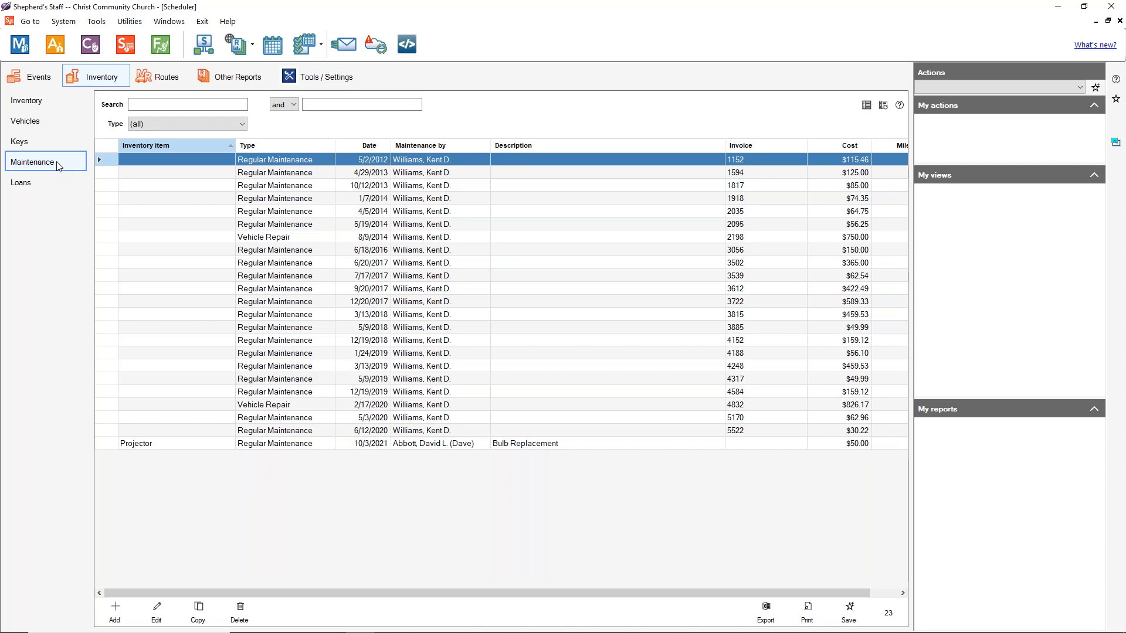
Step: Pass through Inventory and Vehicles back to the Keys list, now showing eight keys
{"action": "left_click", "coordinate": [53, 98]}
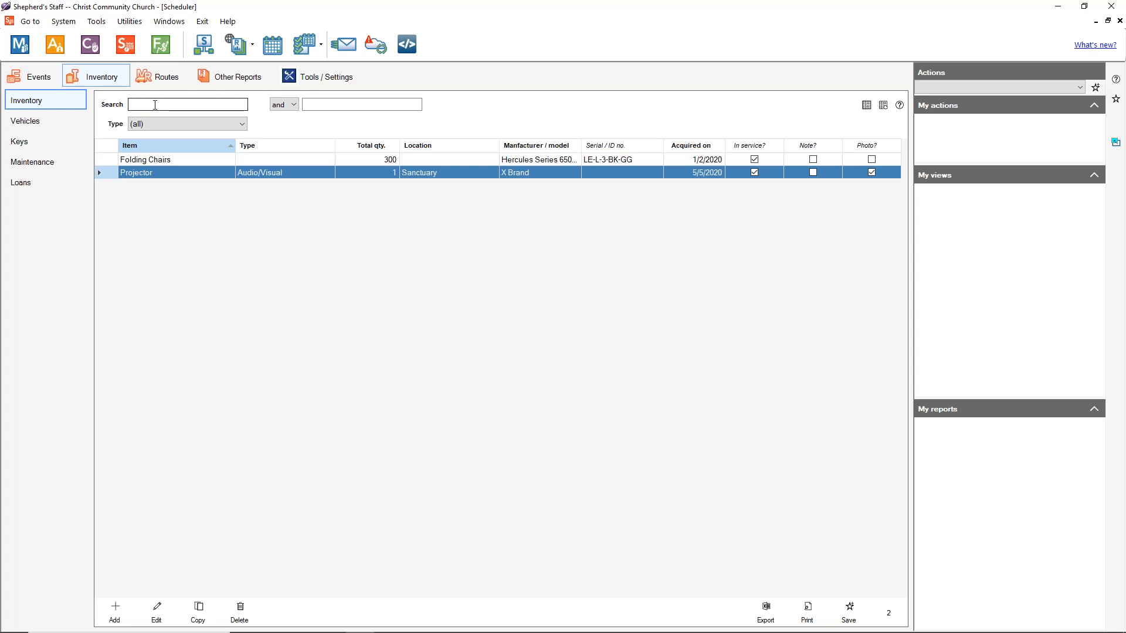
{"action": "left_click", "coordinate": [155, 105]}
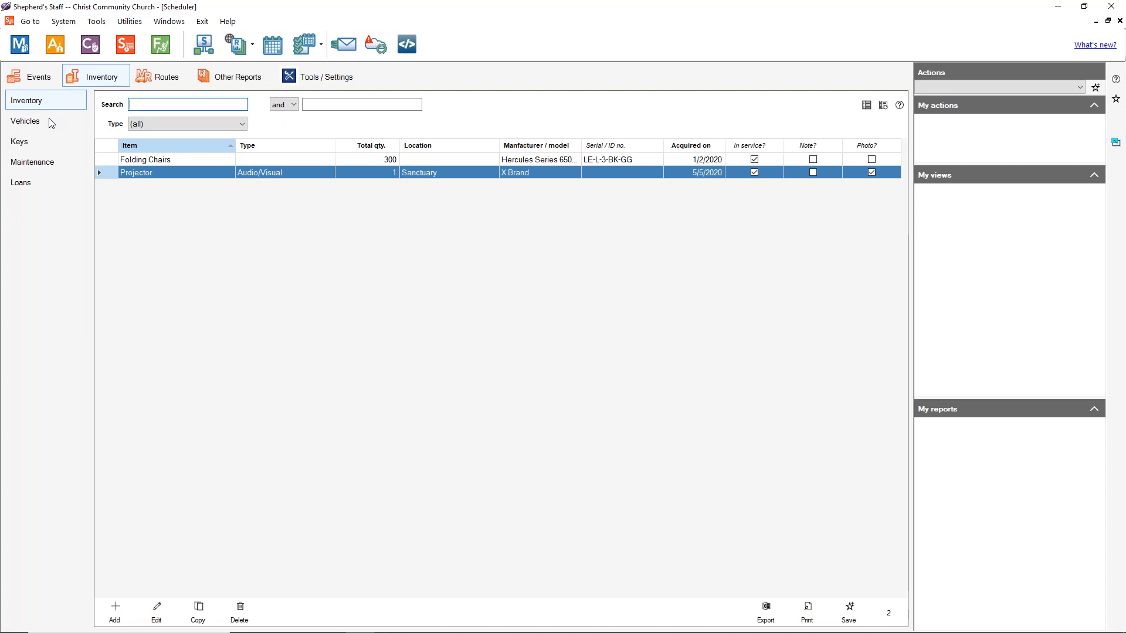
{"action": "left_click", "coordinate": [51, 122]}
{"action": "left_click", "coordinate": [52, 142]}
{"action": "left_click", "coordinate": [147, 106]}
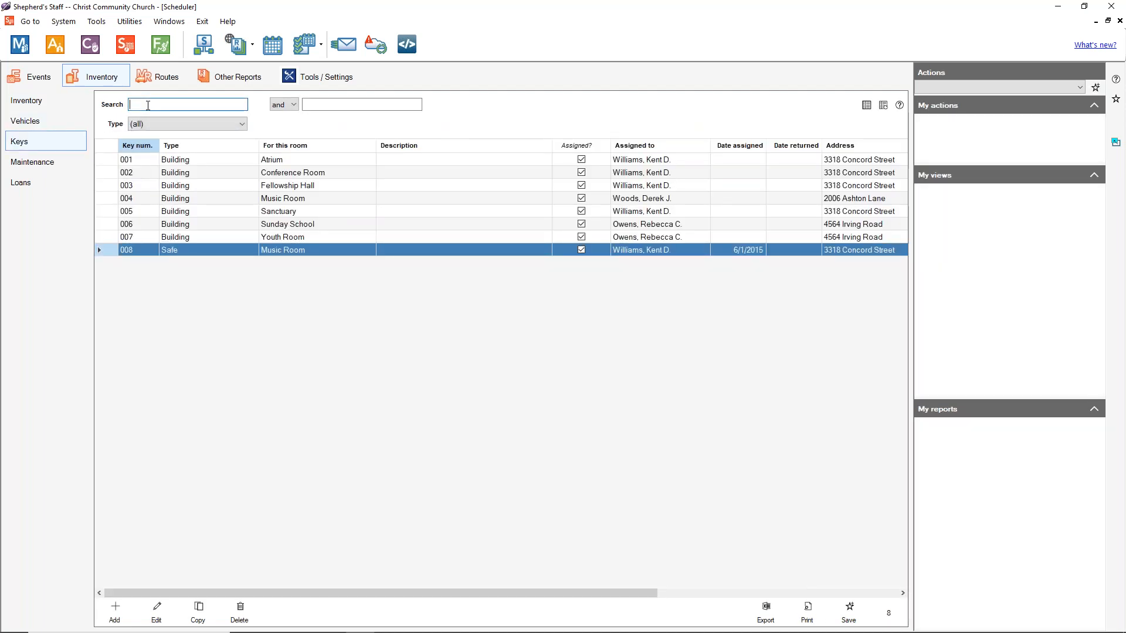
Step: Search keys for 'music room', clear it, then filter to Building keys
{"action": "type", "text": "music room"}
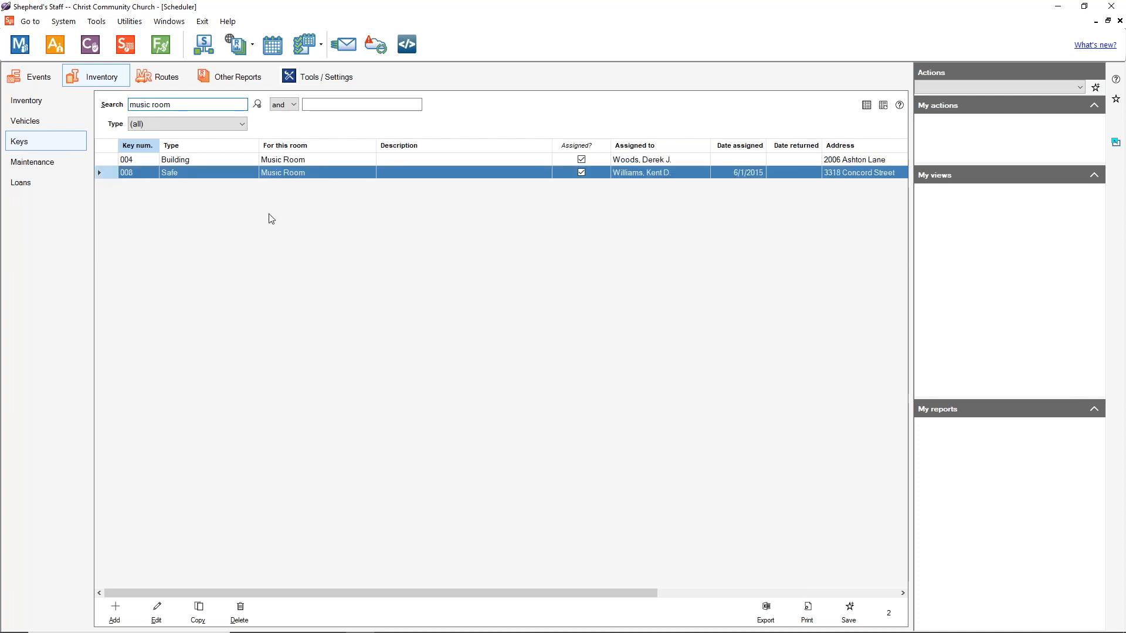
{"action": "left_click", "coordinate": [257, 104]}
{"action": "left_click", "coordinate": [238, 127]}
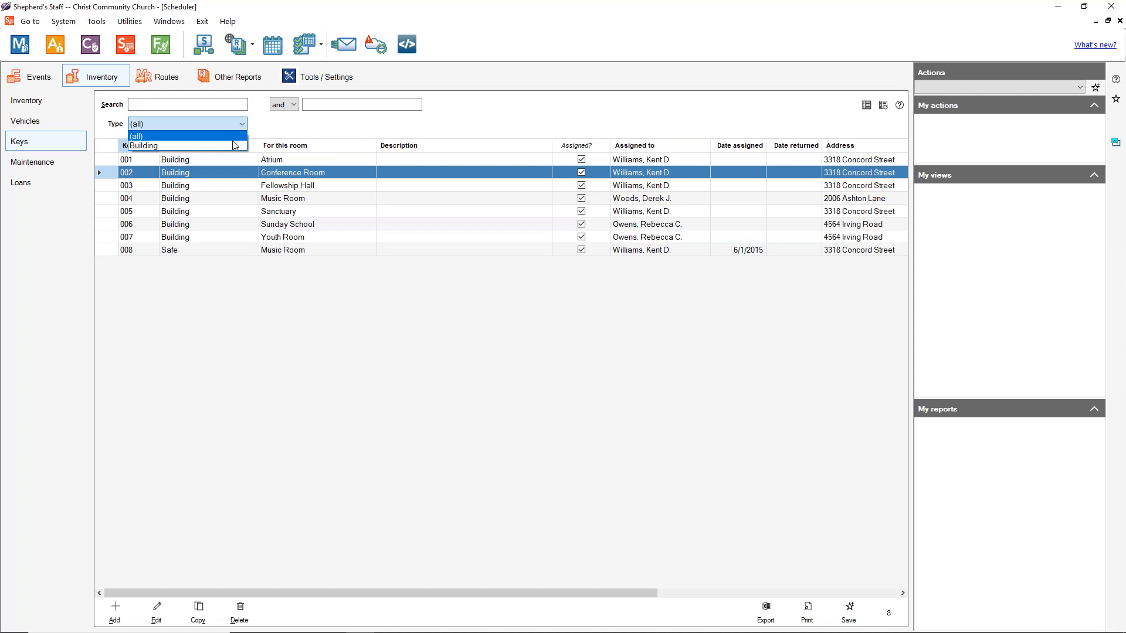
{"action": "left_click", "coordinate": [221, 354]}
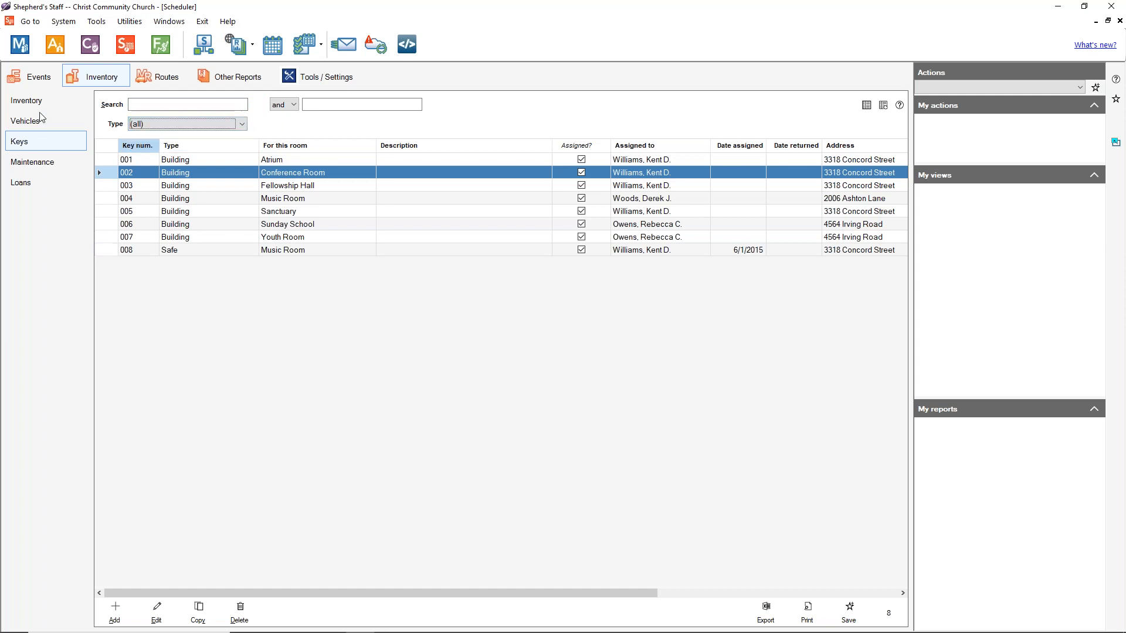
{"action": "left_click", "coordinate": [188, 127]}
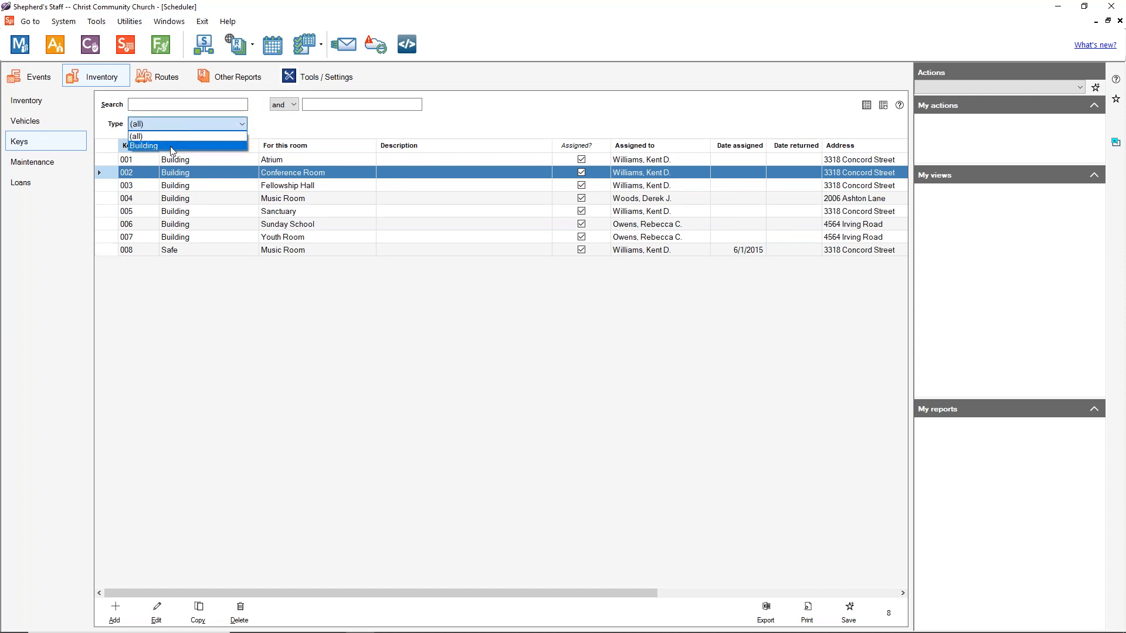
{"action": "left_click", "coordinate": [172, 151]}
Step: Clear the type filter, select Safe key 008, and show the Vehicles list with the Church Bus
{"action": "left_click", "coordinate": [256, 124]}
{"action": "left_click", "coordinate": [240, 124]}
{"action": "left_click", "coordinate": [219, 429]}
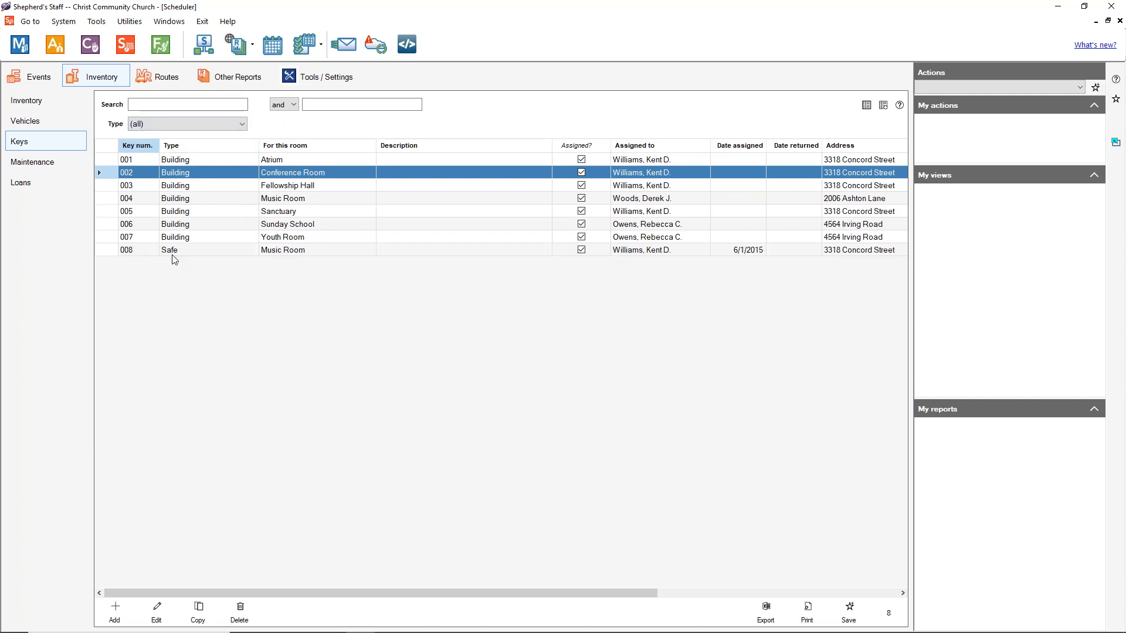
{"action": "left_click", "coordinate": [173, 251]}
{"action": "left_click", "coordinate": [25, 121]}
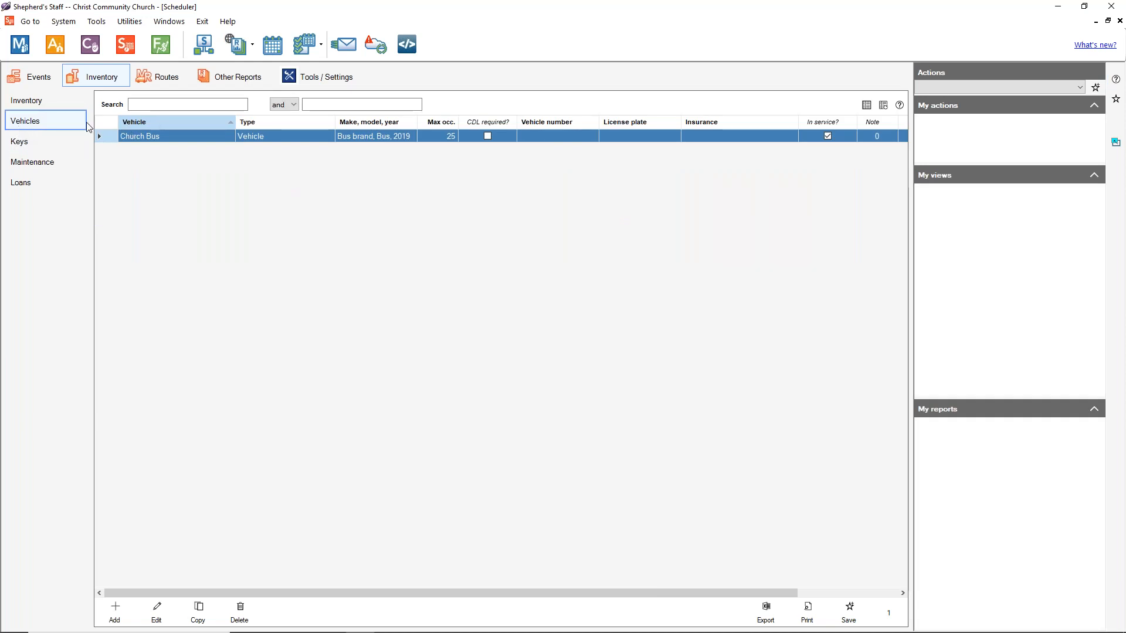
Step: Filter Inventory items by in-service, then out-of-service, reset to all, and return to Maintenance
{"action": "left_click", "coordinate": [69, 102]}
{"action": "left_click", "coordinate": [162, 124]}
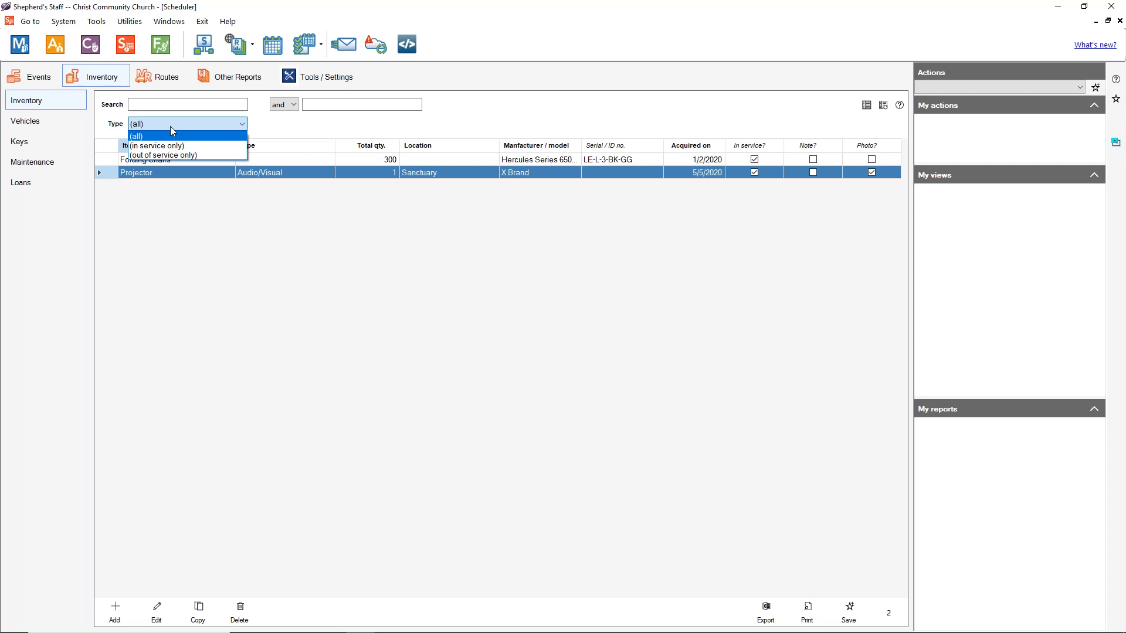
{"action": "left_click", "coordinate": [177, 146]}
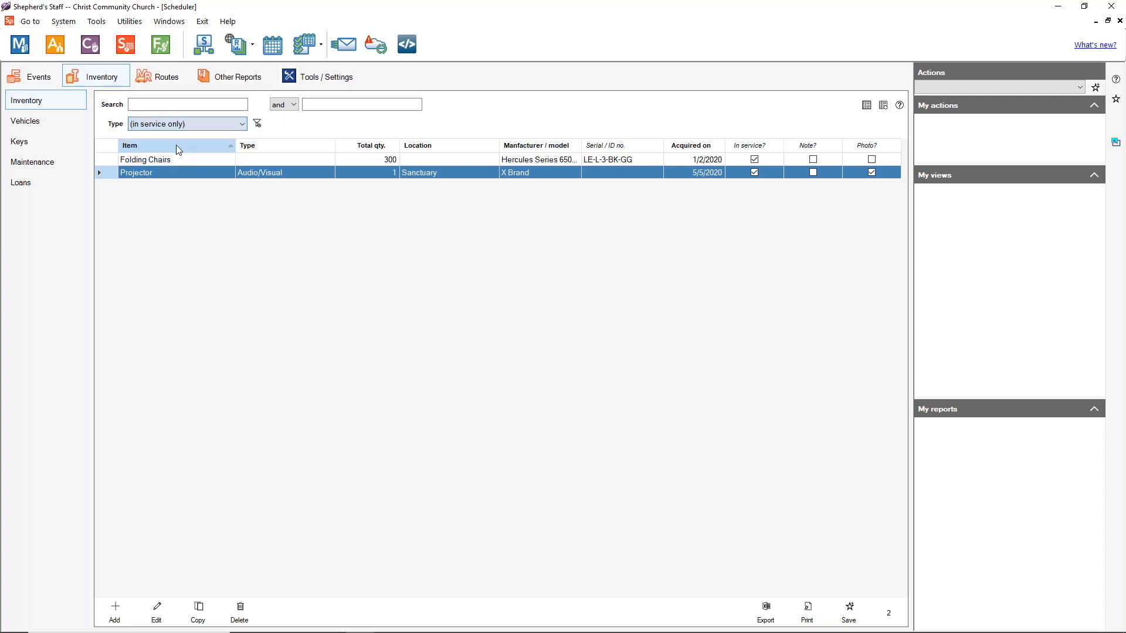
{"action": "left_click", "coordinate": [188, 125]}
{"action": "left_click", "coordinate": [185, 156]}
{"action": "left_click", "coordinate": [188, 124]}
{"action": "left_click", "coordinate": [133, 137]}
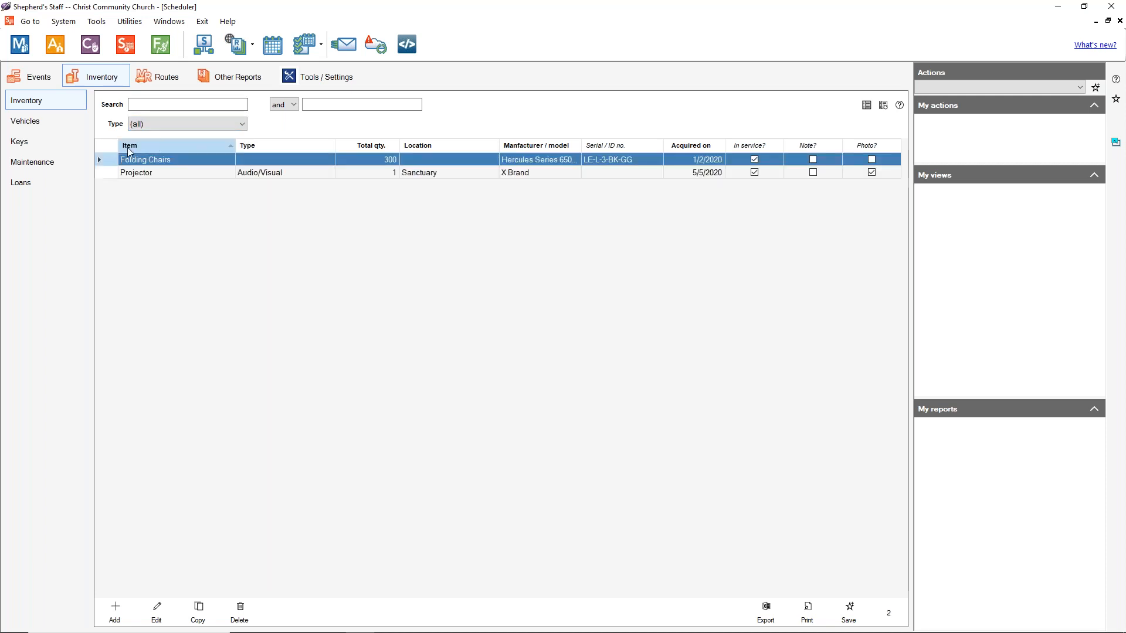
{"action": "left_click", "coordinate": [33, 162]}
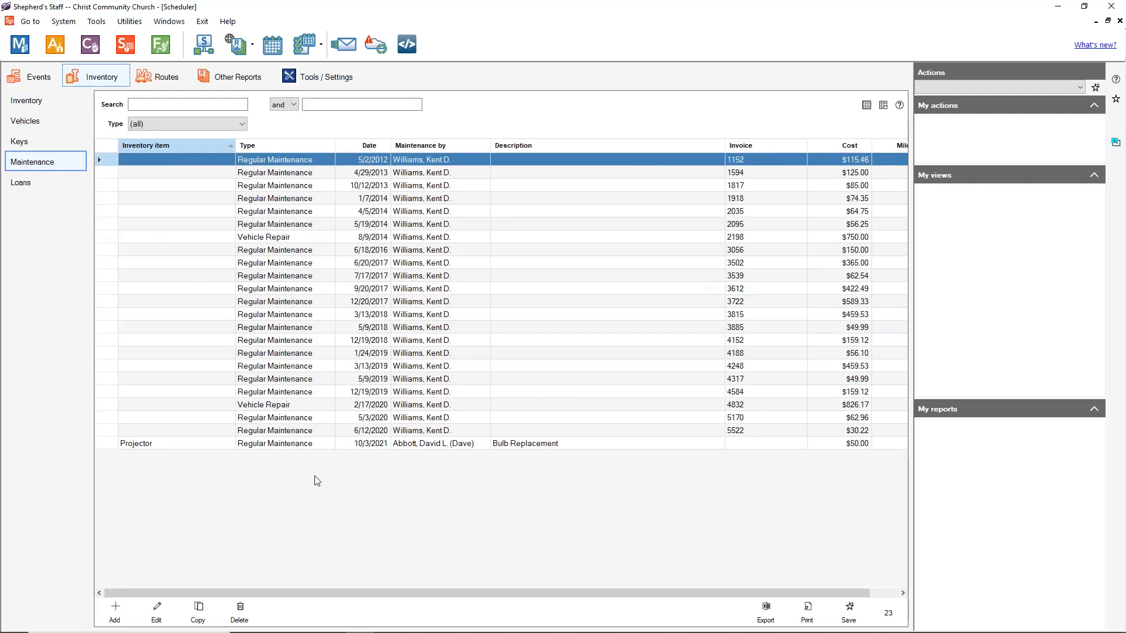
Step: Check the maintenance Type filter without changing it, then start a blank maintenance record
{"action": "left_click", "coordinate": [215, 124]}
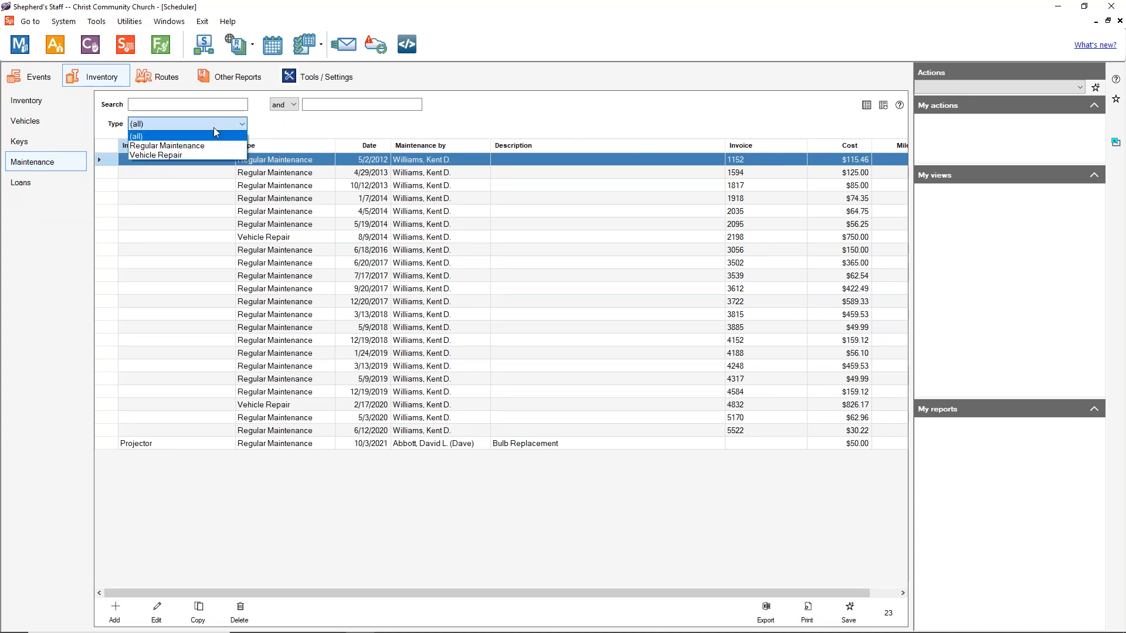
{"action": "left_click", "coordinate": [340, 110]}
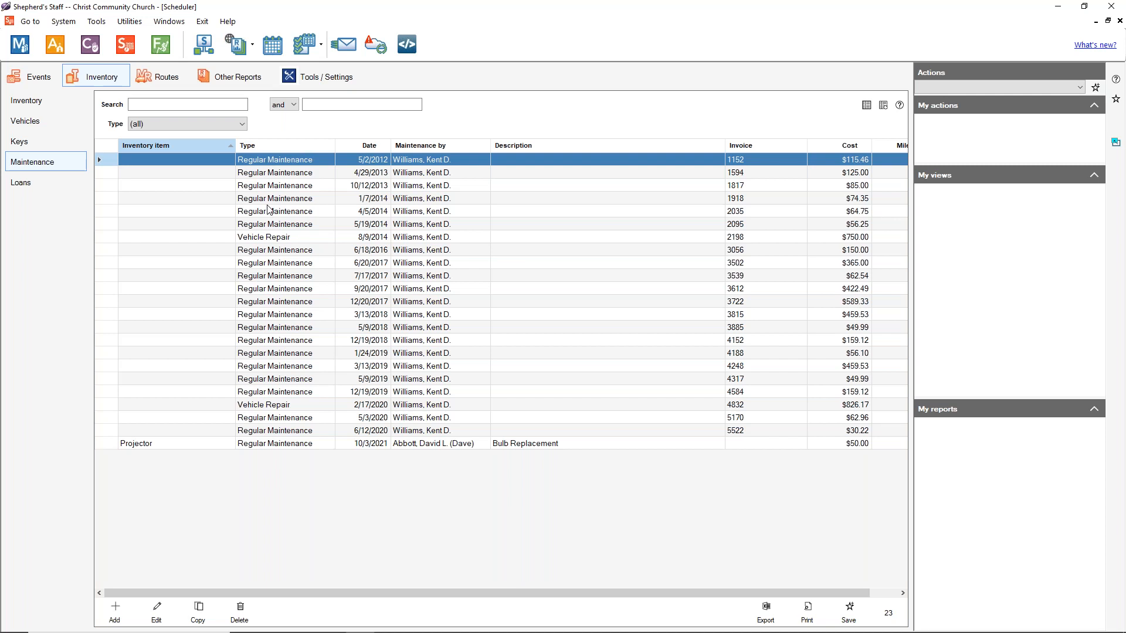
{"action": "left_click", "coordinate": [239, 124]}
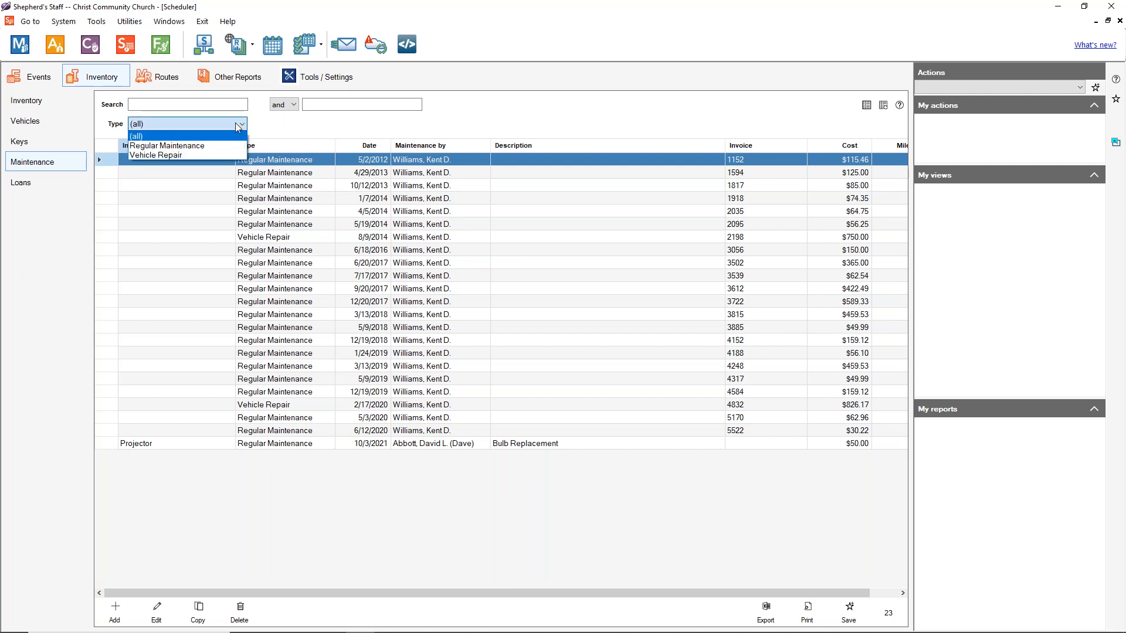
{"action": "left_click", "coordinate": [238, 126]}
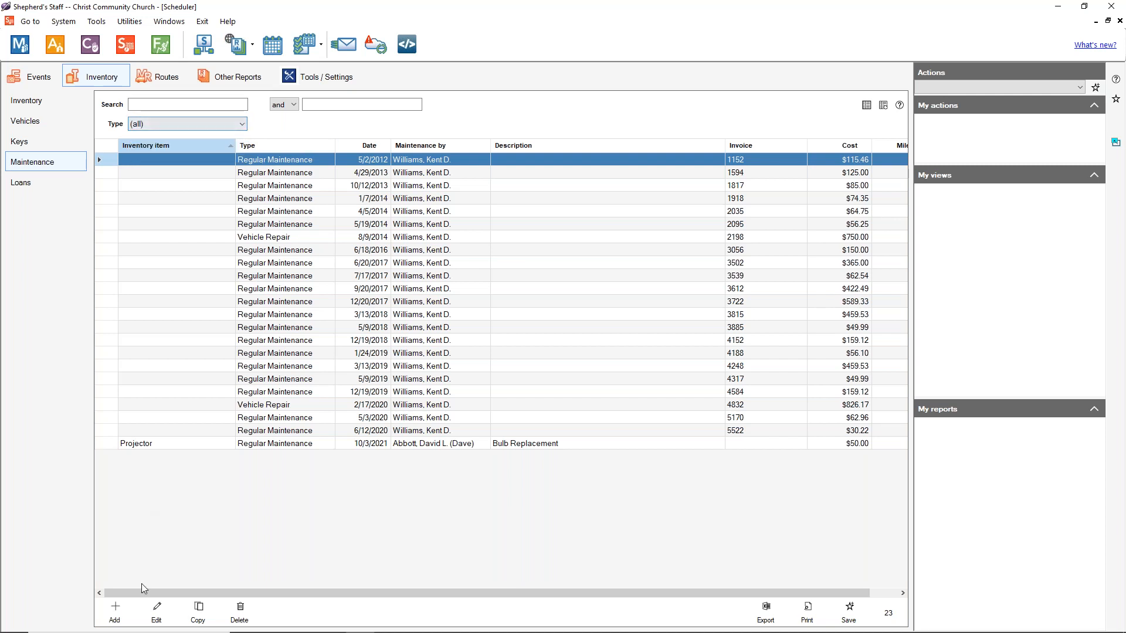
{"action": "left_click", "coordinate": [115, 613]}
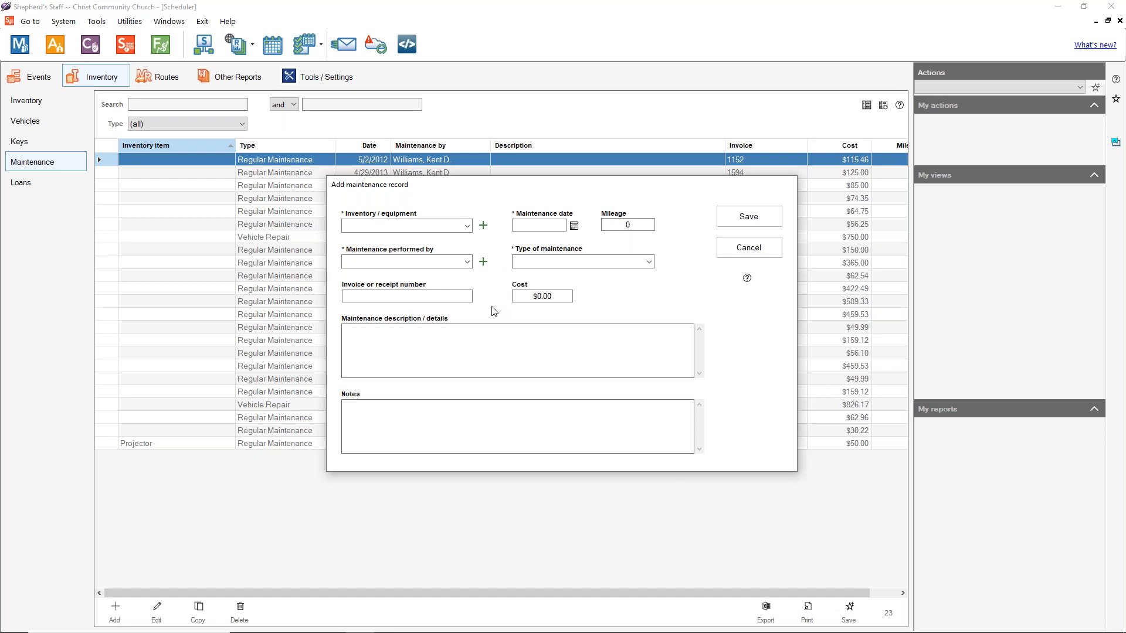
Step: Choose the Church Bus and set the maintenance date to 9/30/2021
{"action": "left_click", "coordinate": [467, 226]}
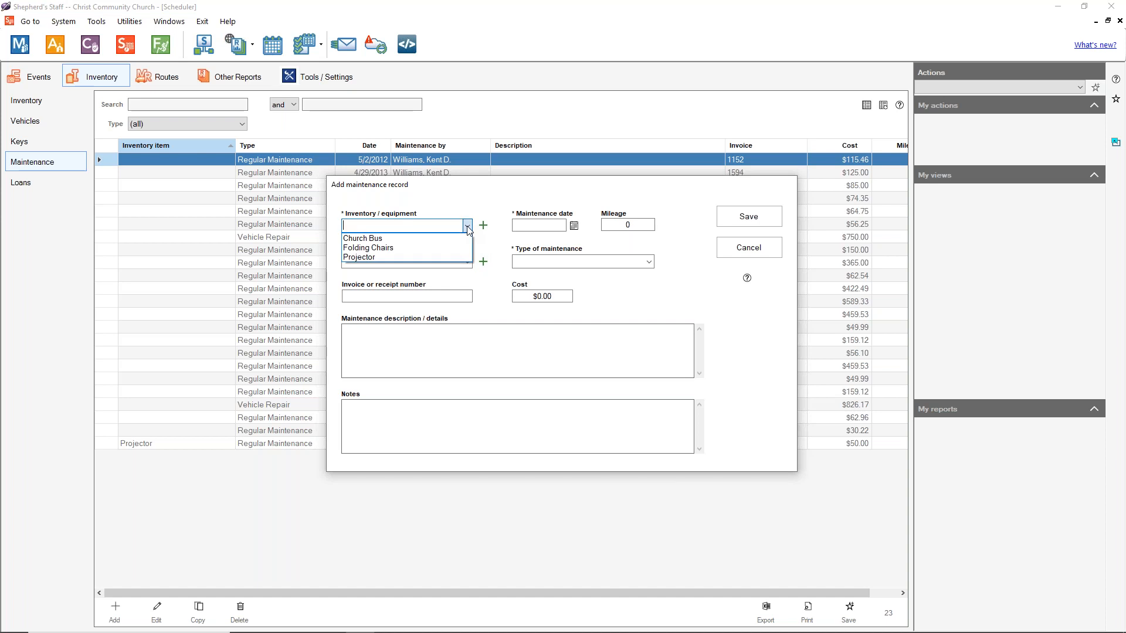
{"action": "left_click", "coordinate": [423, 238]}
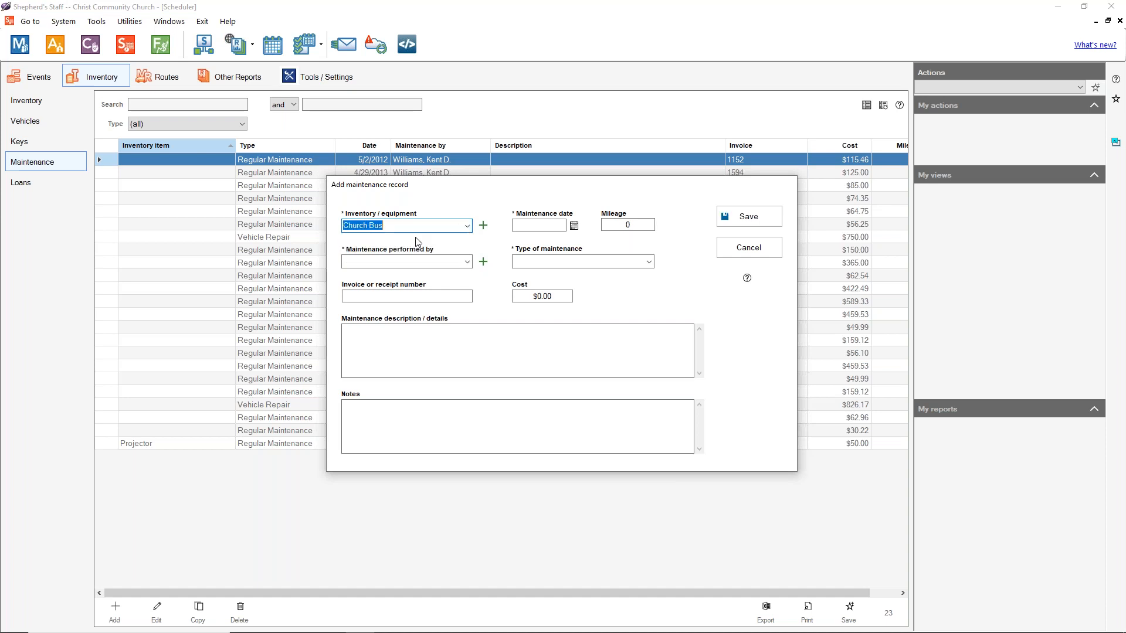
{"action": "left_click", "coordinate": [574, 226]}
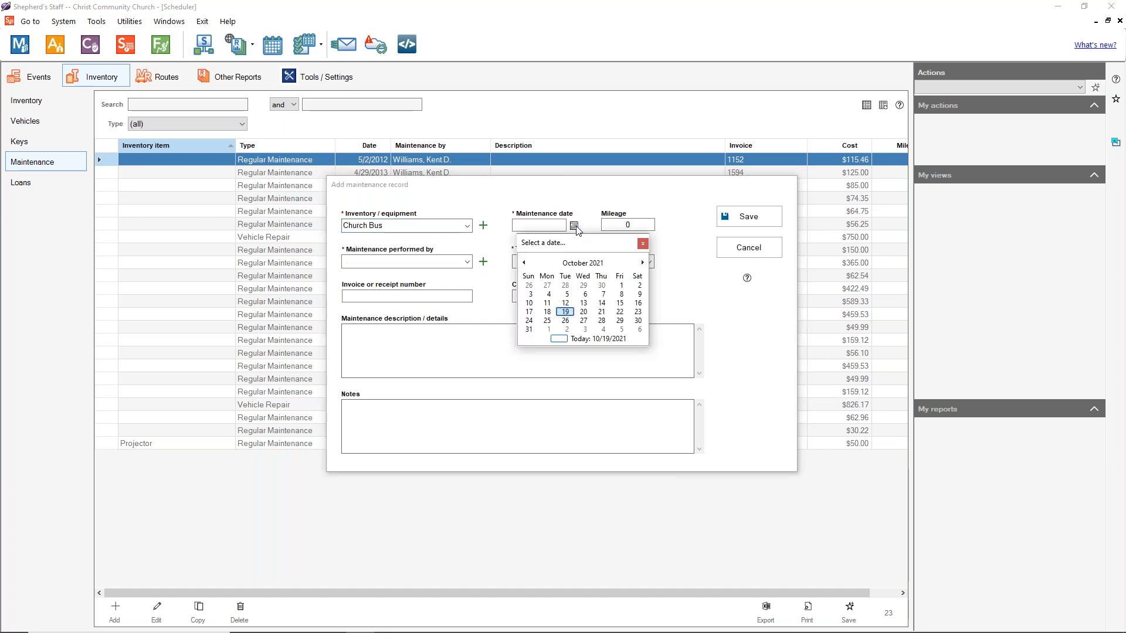
{"action": "left_click", "coordinate": [530, 262]}
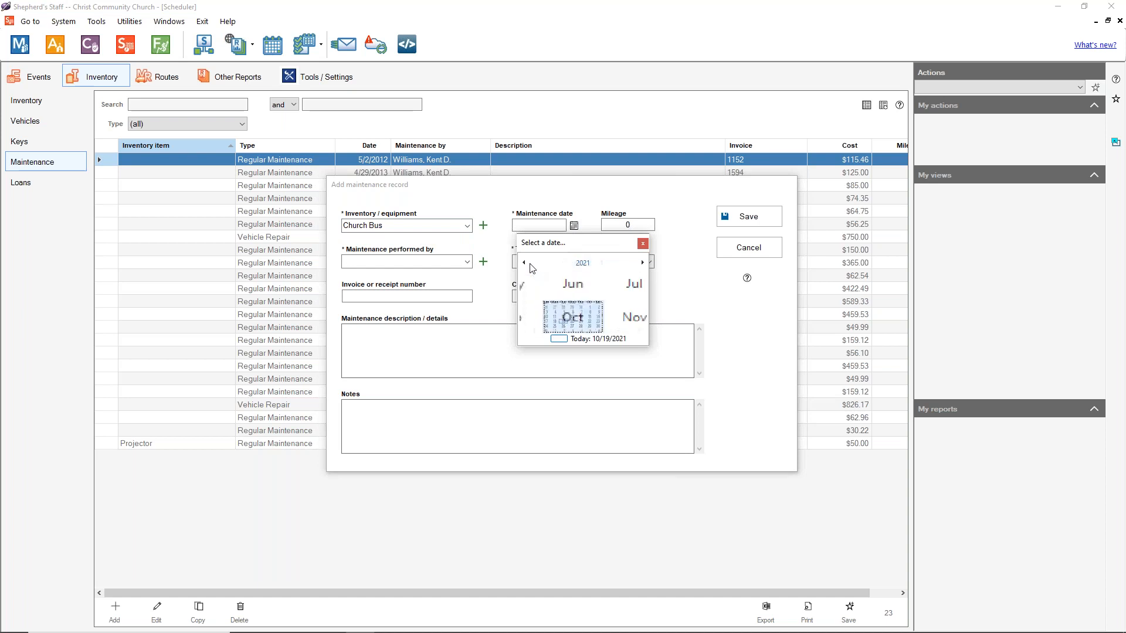
{"action": "left_click", "coordinate": [534, 322]}
{"action": "left_click", "coordinate": [602, 332]}
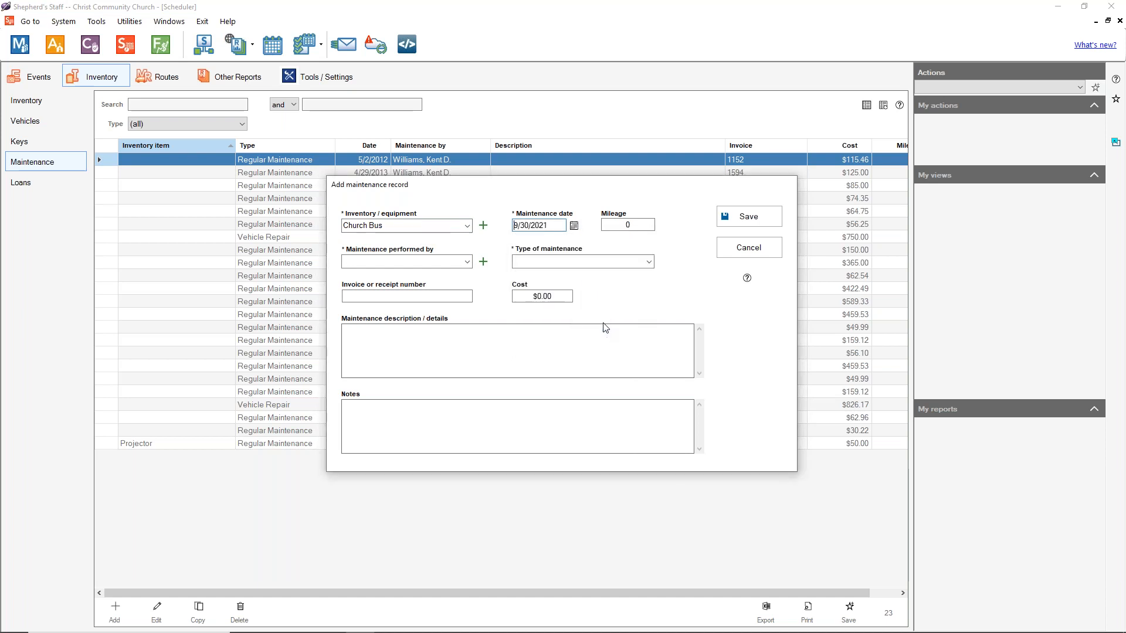
Step: Enter mileage 35000, the person who performed it, and type Regular Maintenance
{"action": "left_click", "coordinate": [637, 224]}
{"action": "key", "text": "BackSpace"}
{"action": "type", "text": "35000"}
{"action": "left_click", "coordinate": [444, 259]}
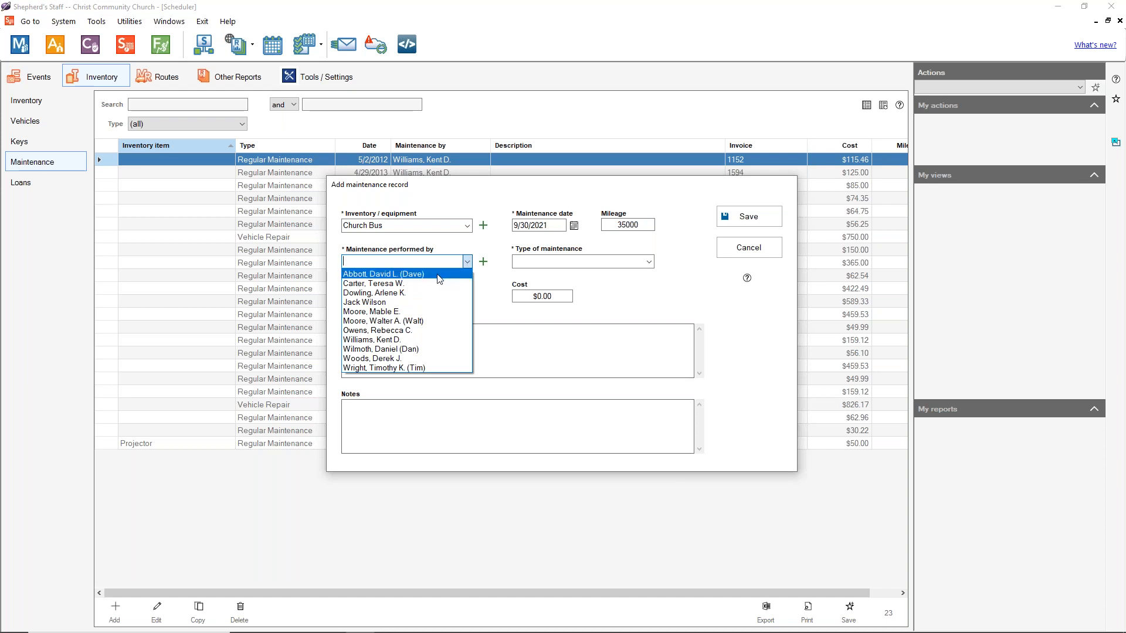
{"action": "left_click", "coordinate": [404, 303]}
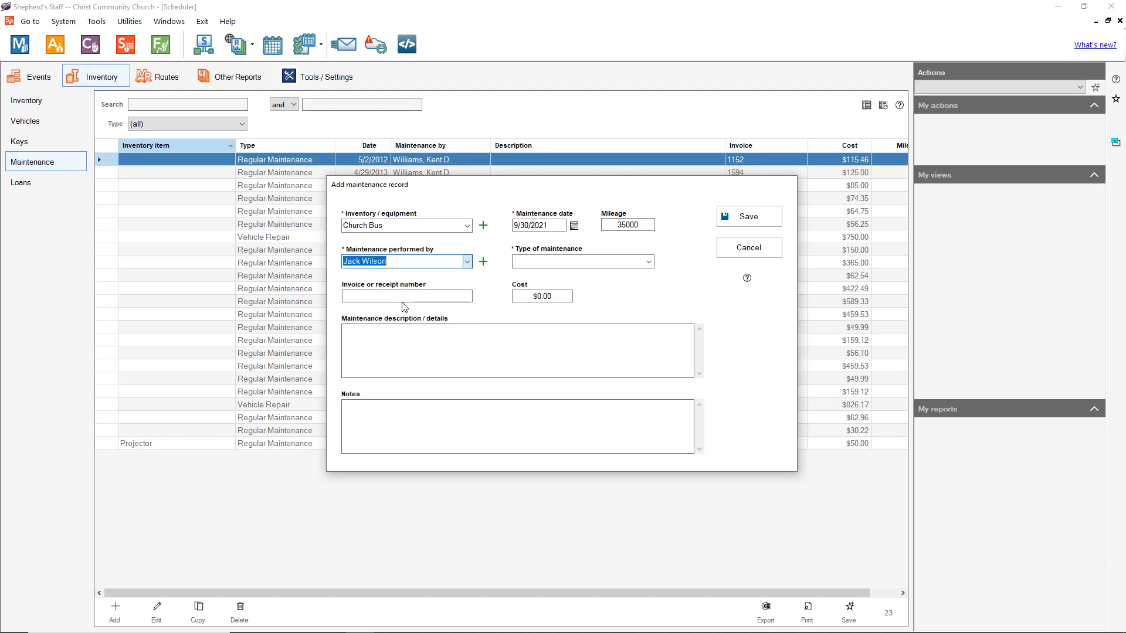
{"action": "left_click", "coordinate": [649, 262]}
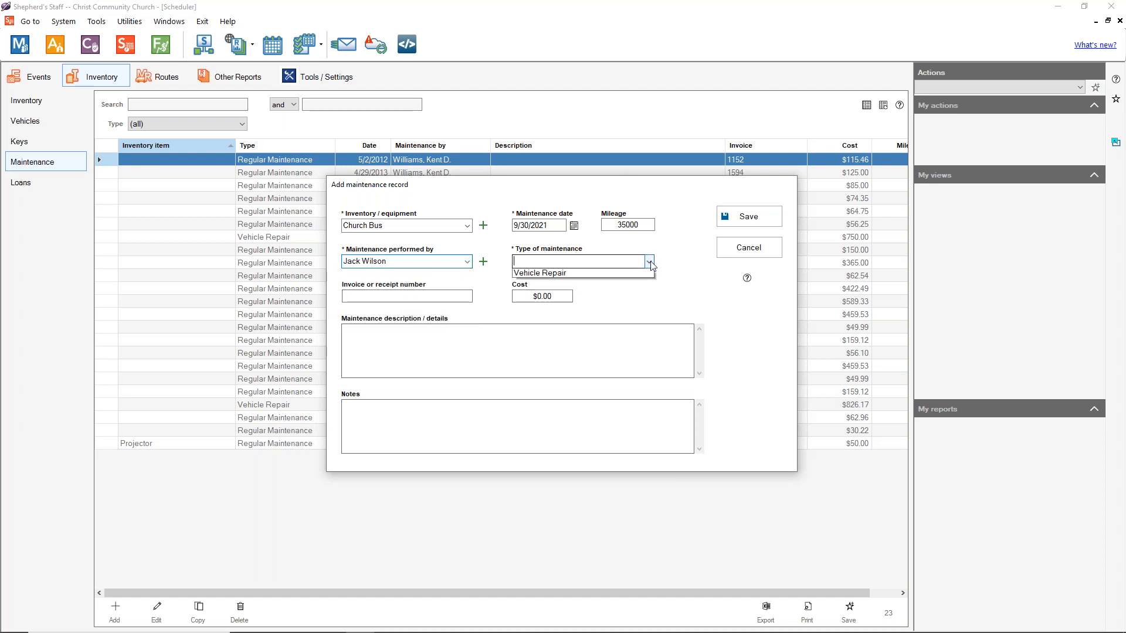
{"action": "left_click", "coordinate": [631, 276]}
Step: Add invoice 1234, cost $75.00, an oil and filter change description, save, then open Loans
{"action": "left_click", "coordinate": [436, 292]}
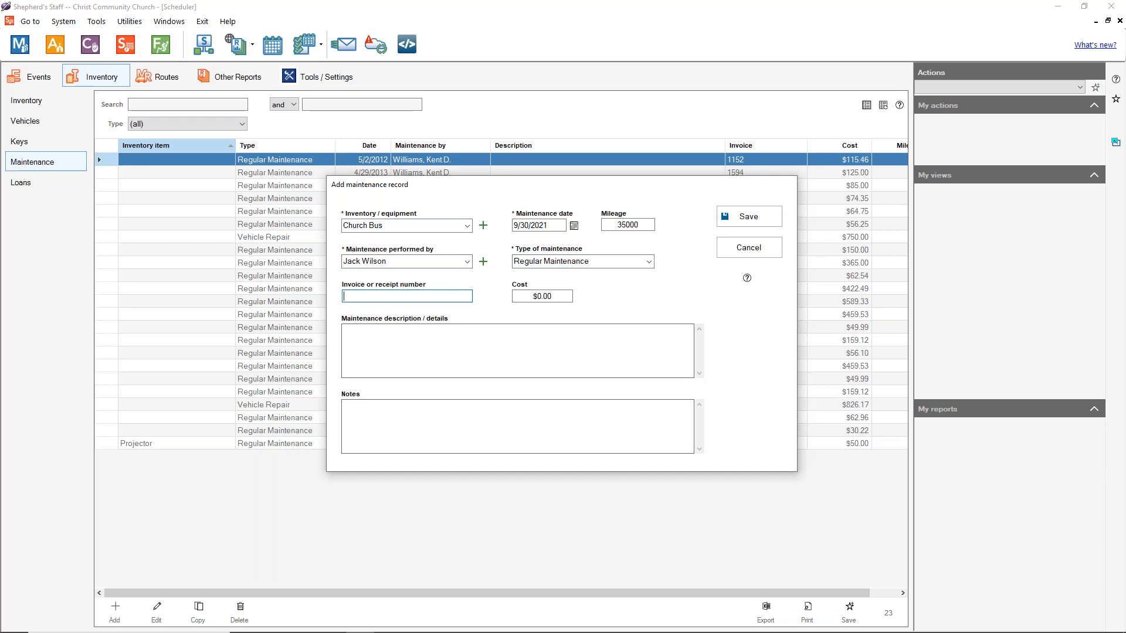
{"action": "type", "text": "1234"}
{"action": "left_click", "coordinate": [545, 296]}
{"action": "type", "text": "75"}
{"action": "left_click", "coordinate": [439, 341]}
{"action": "type", "text": "Oil change"}
{"action": "key", "text": "BackSpace"}
{"action": "key", "text": "BackSpace"}
{"action": "key", "text": "BackSpace"}
{"action": "key", "text": "BackSpace"}
{"action": "key", "text": "BackSpace"}
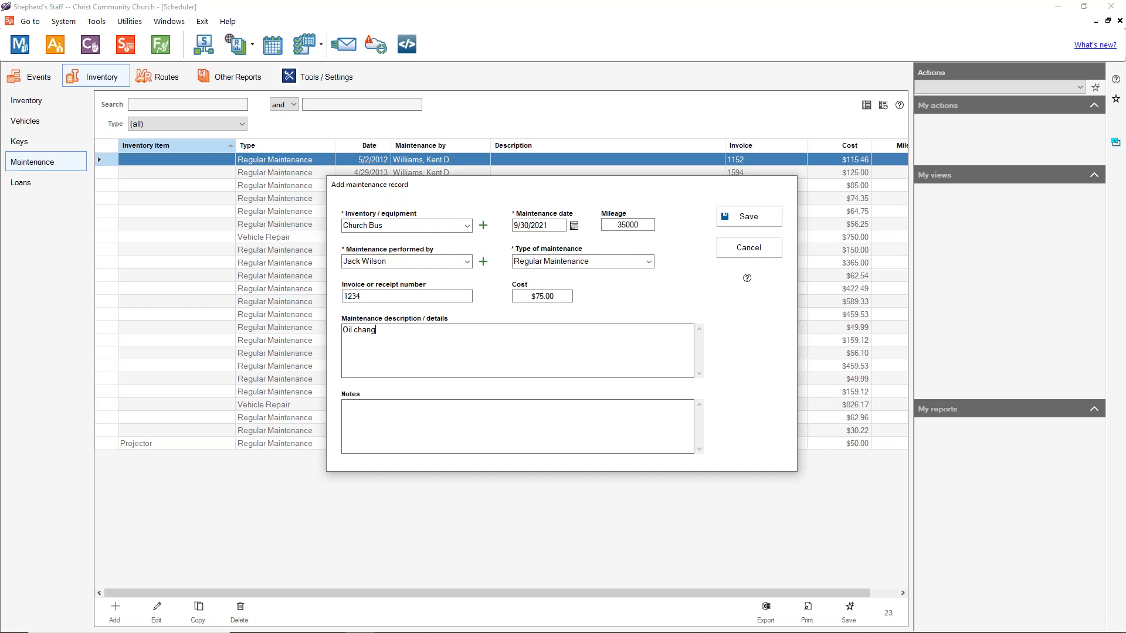
{"action": "type", "text": "ange and oil filter change"}
{"action": "left_click", "coordinate": [758, 216]}
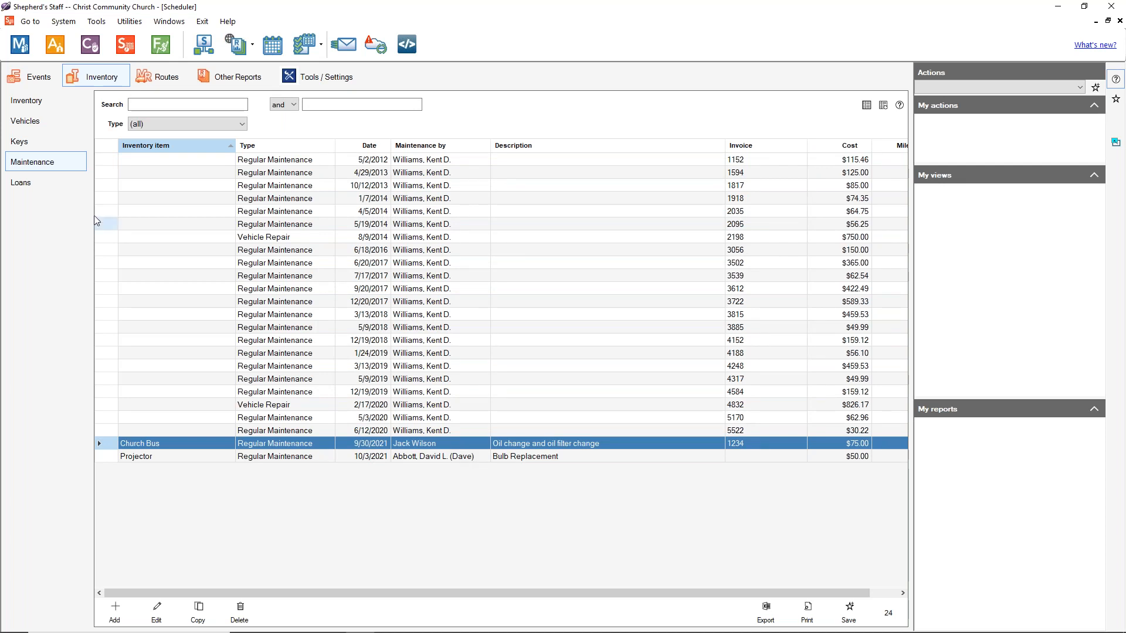
{"action": "left_click", "coordinate": [27, 184]}
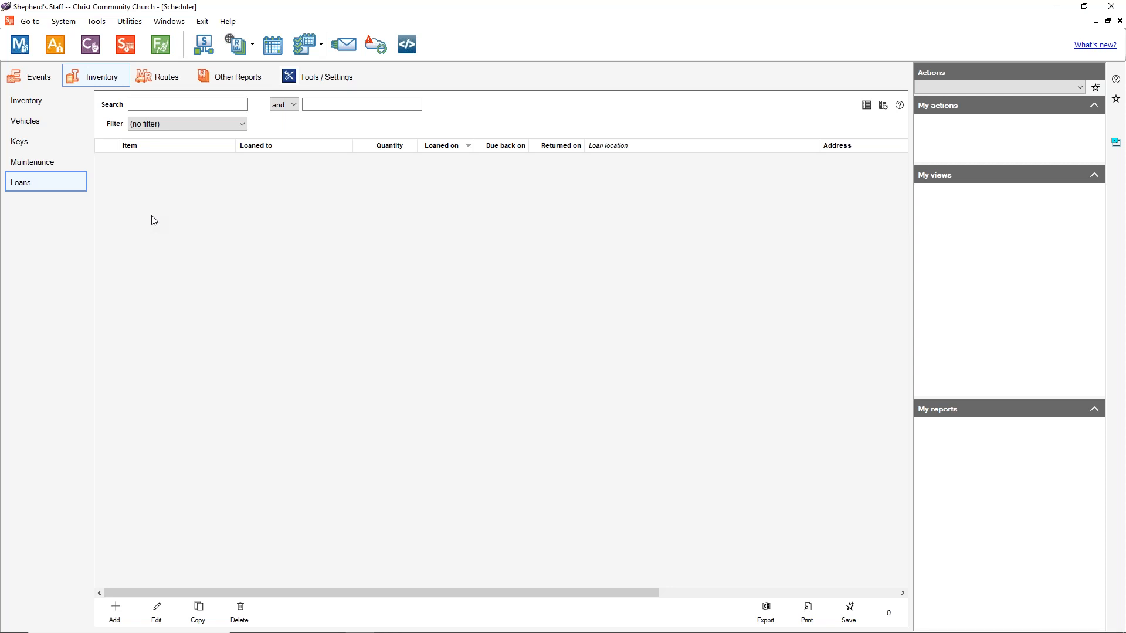
Step: Open a blank Add loan form over the empty Loans list
{"action": "left_click", "coordinate": [117, 615]}
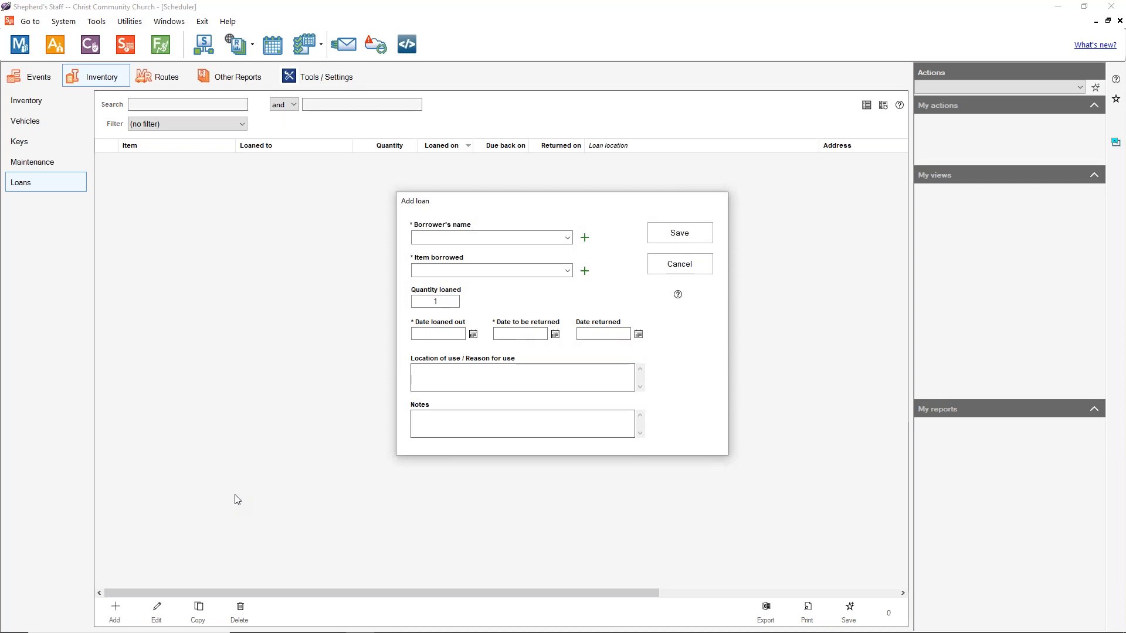
Step: Choose the borrower and Folding Chairs, with a quantity of 25
{"action": "left_click", "coordinate": [567, 238]}
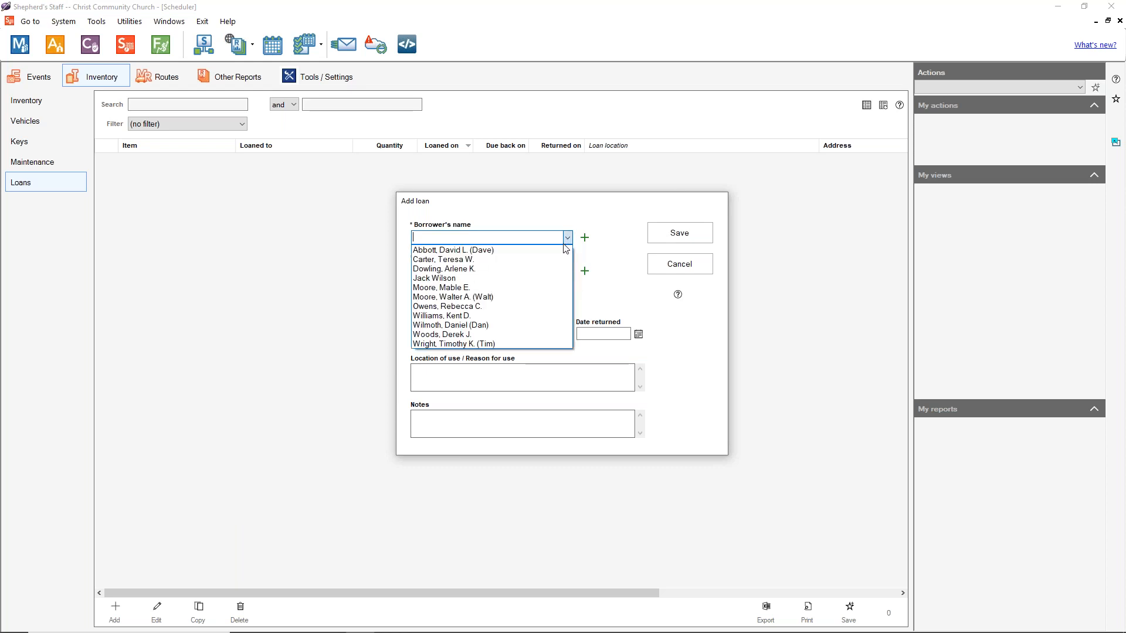
{"action": "left_click", "coordinate": [526, 262]}
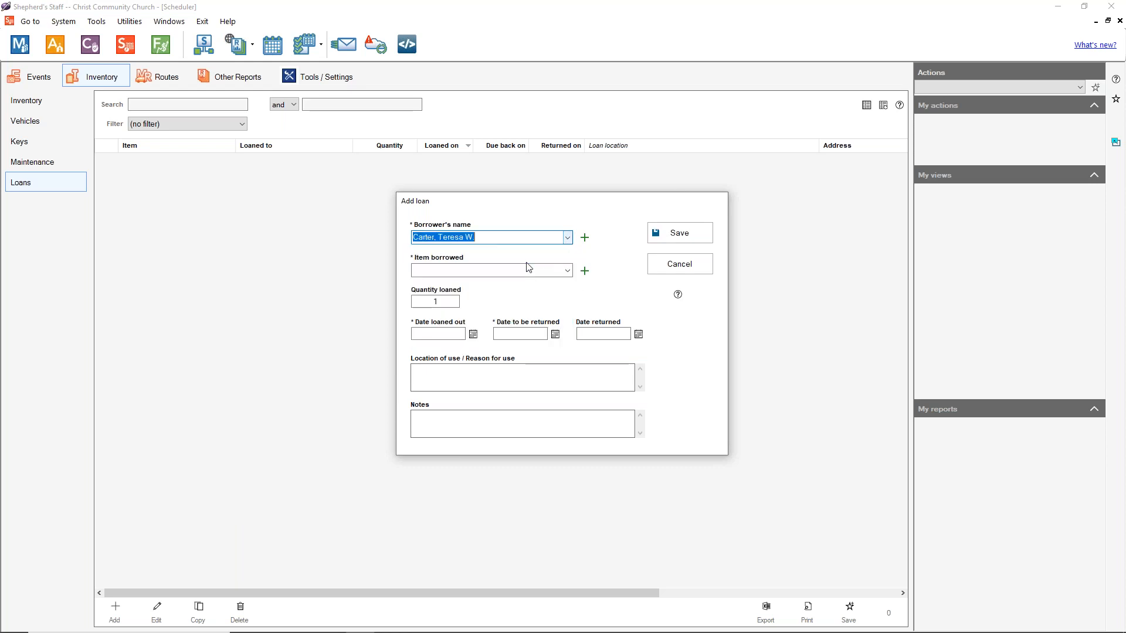
{"action": "left_click", "coordinate": [567, 271]}
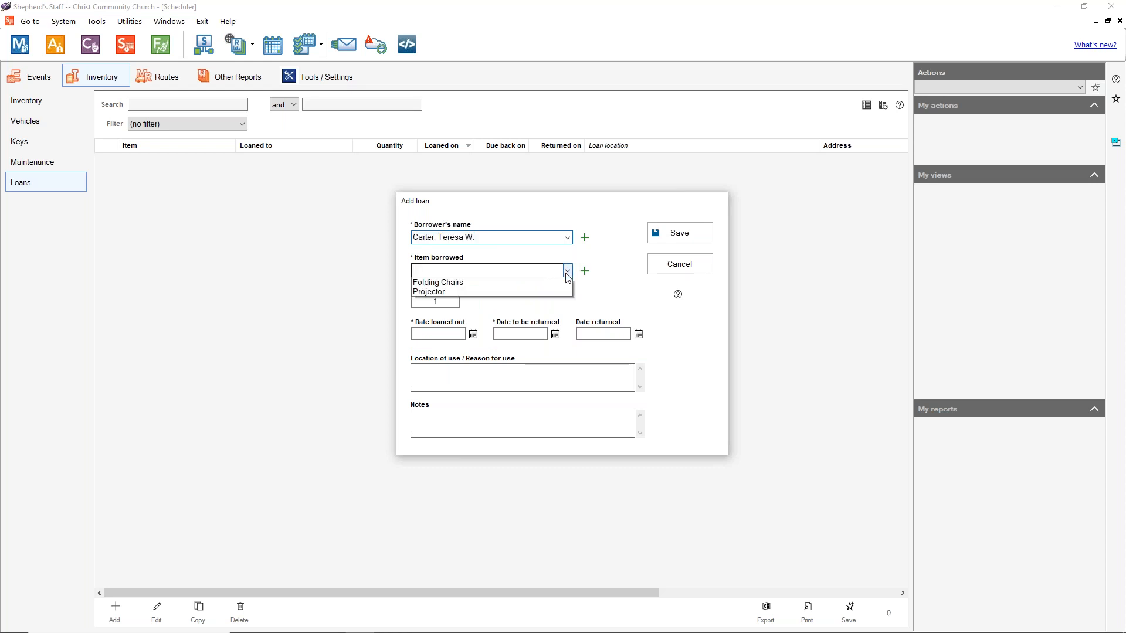
{"action": "left_click", "coordinate": [540, 295]}
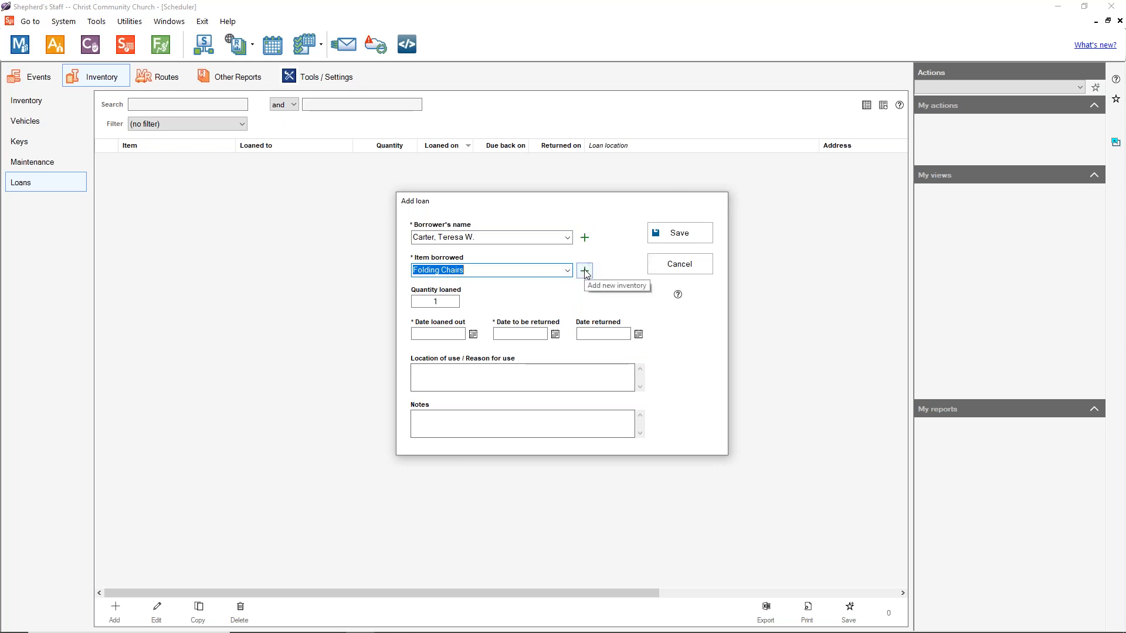
{"action": "key", "text": "Tab"}
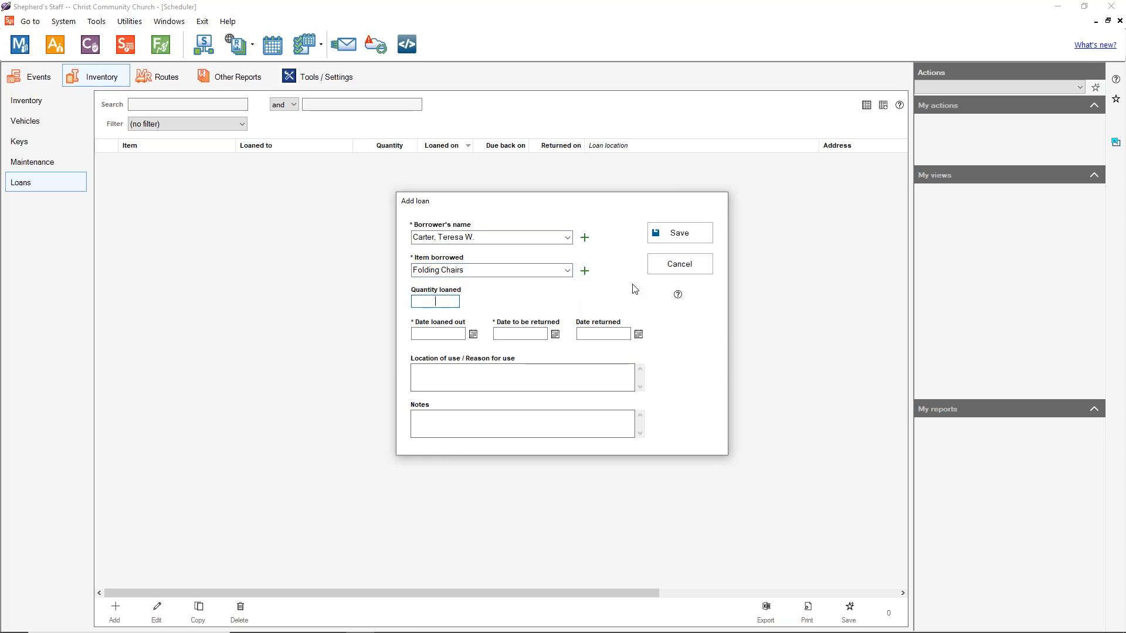
{"action": "type", "text": "25"}
Step: Set loan dates 10/16/2021 to 10/23/2021, reason 'Borrowing Chair's for Daughter's Wedding', and save
{"action": "left_click", "coordinate": [473, 334]}
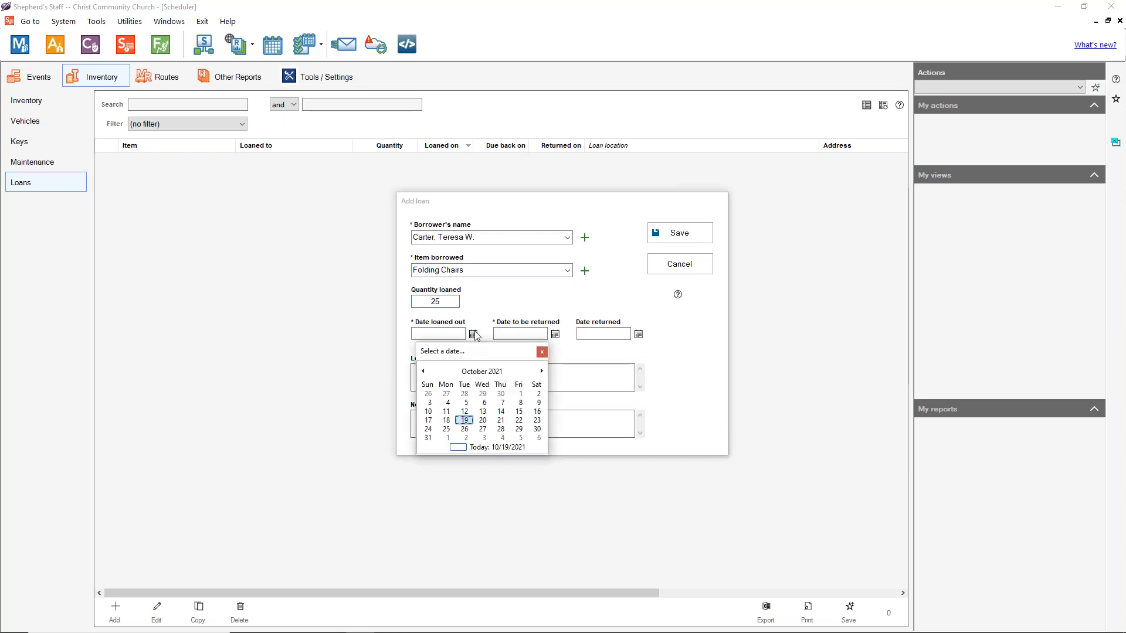
{"action": "left_click", "coordinate": [537, 412]}
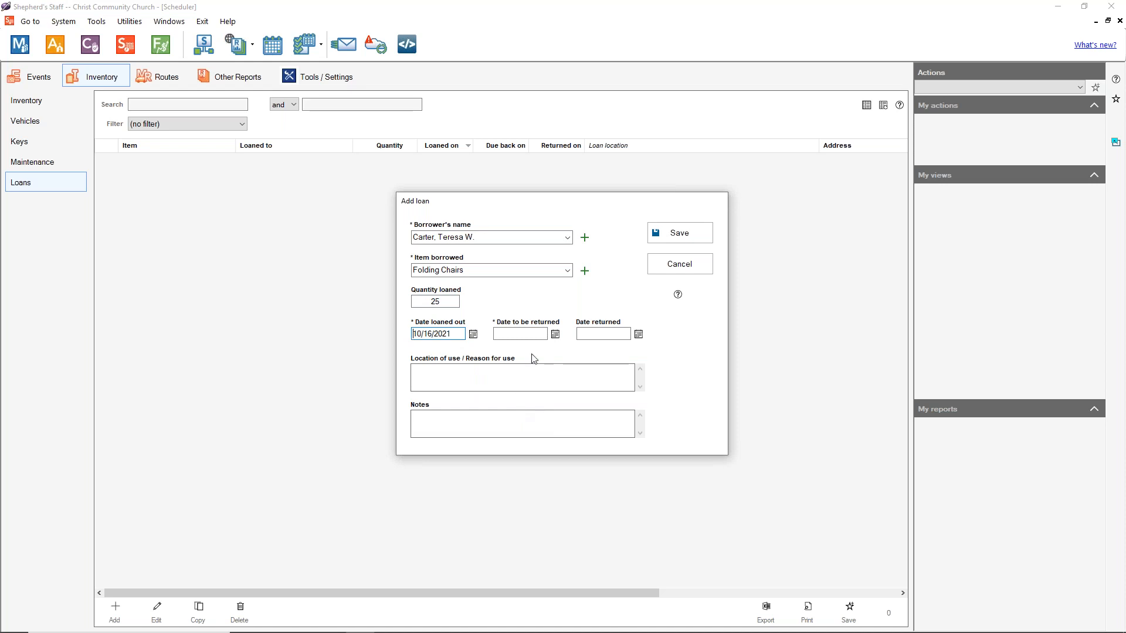
{"action": "left_click", "coordinate": [553, 336]}
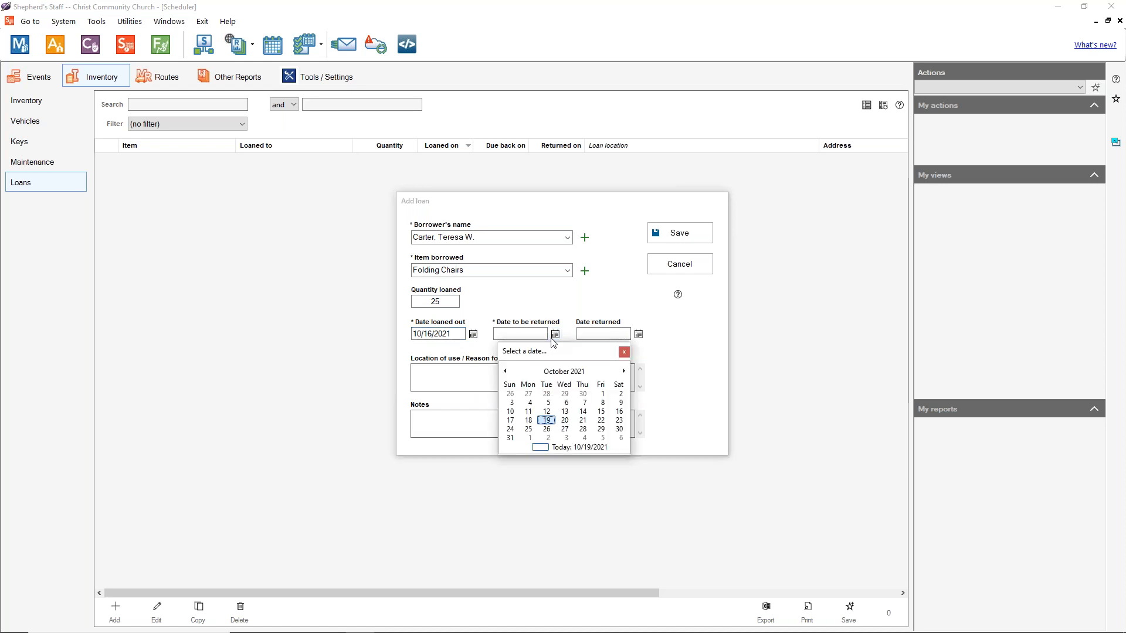
{"action": "left_click", "coordinate": [618, 421]}
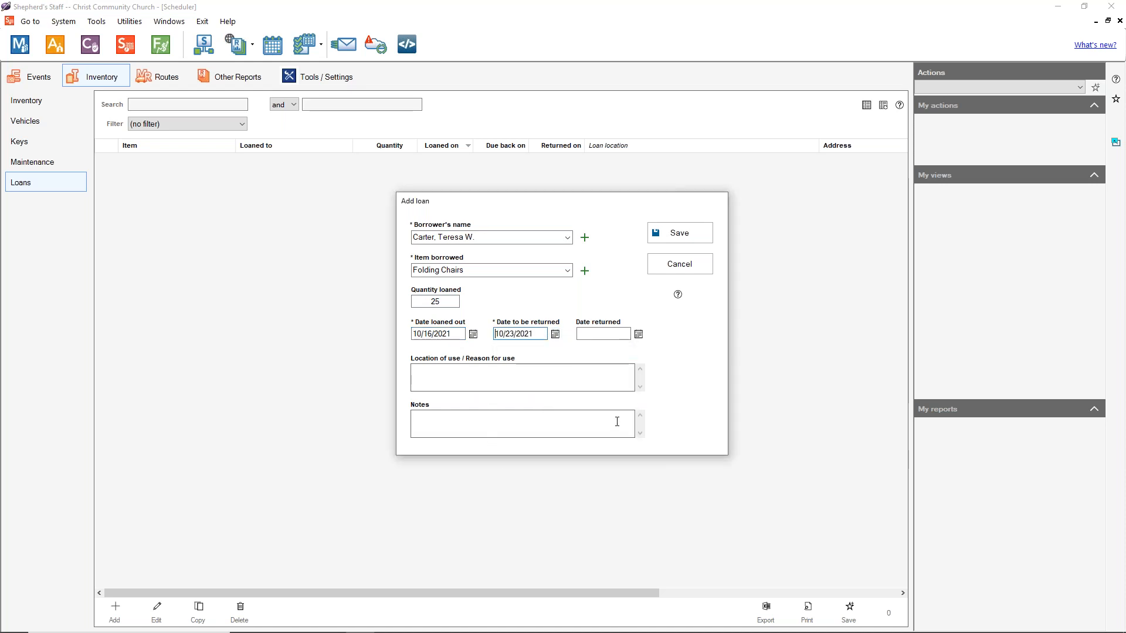
{"action": "left_click", "coordinate": [638, 336]}
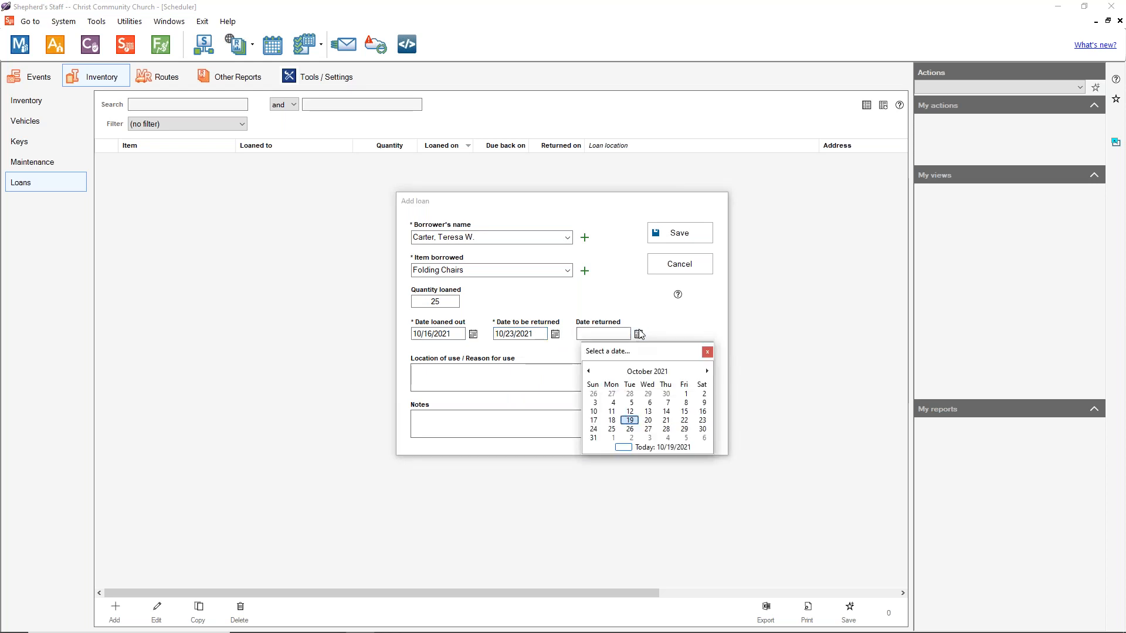
{"action": "left_click", "coordinate": [707, 352]}
{"action": "left_click", "coordinate": [523, 374]}
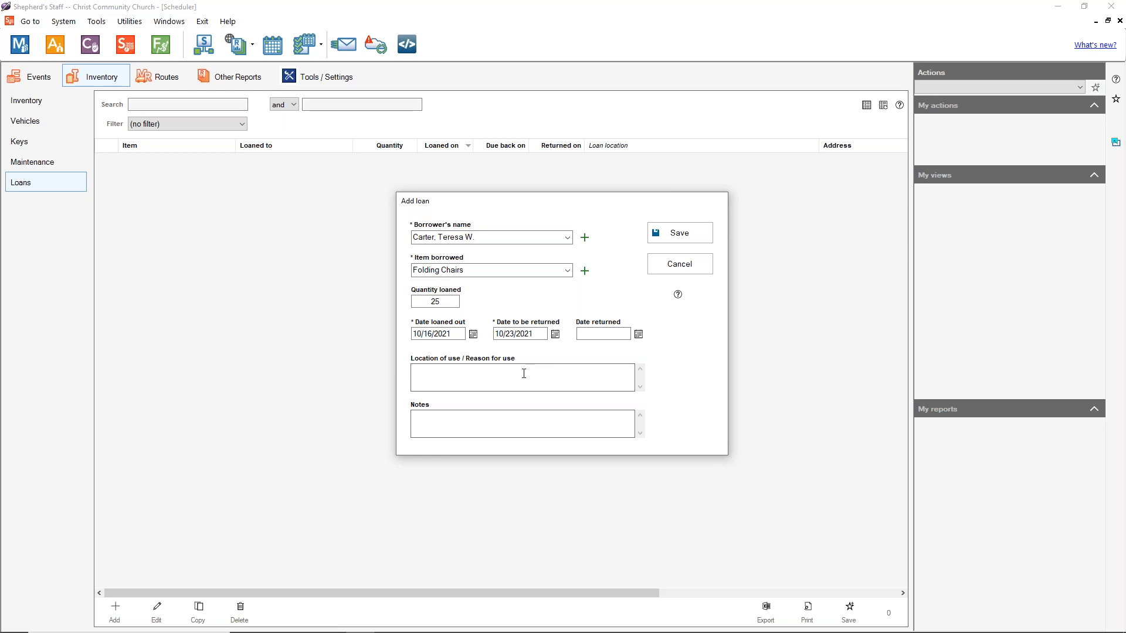
{"action": "type", "text": "Borrowing Chair's for Daughter's Wedding"}
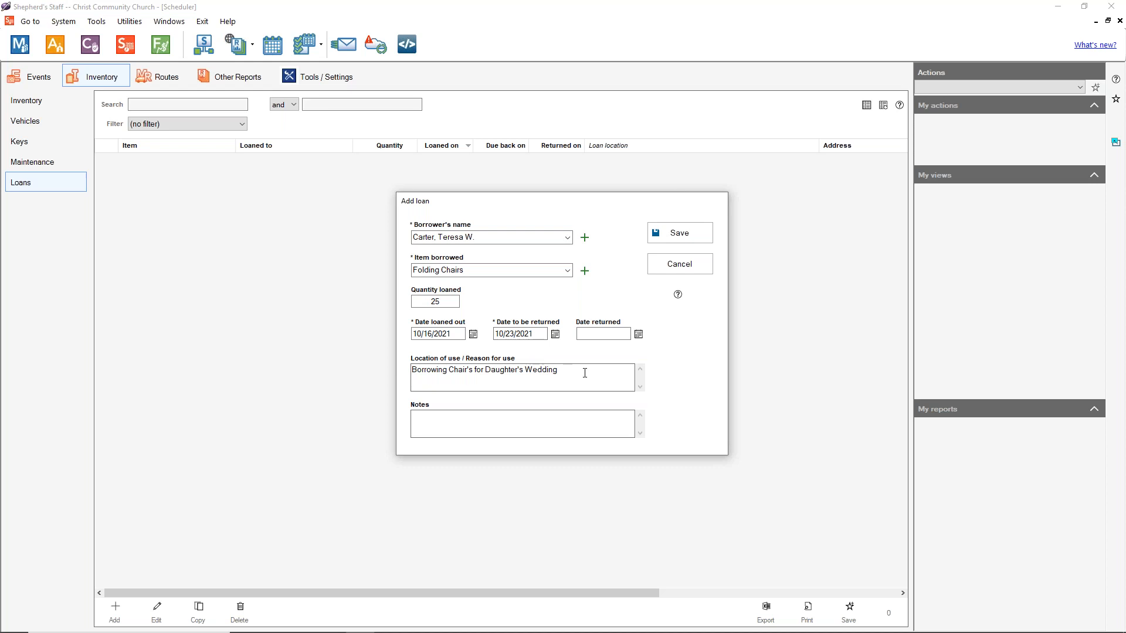
{"action": "left_click", "coordinate": [445, 430]}
{"action": "left_click", "coordinate": [674, 232]}
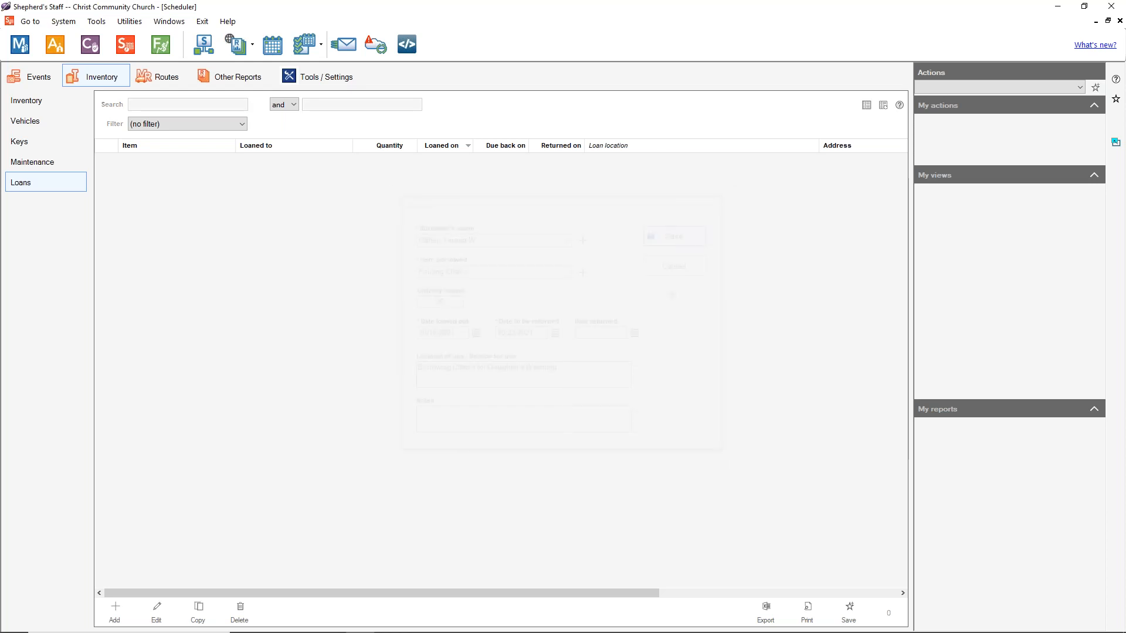
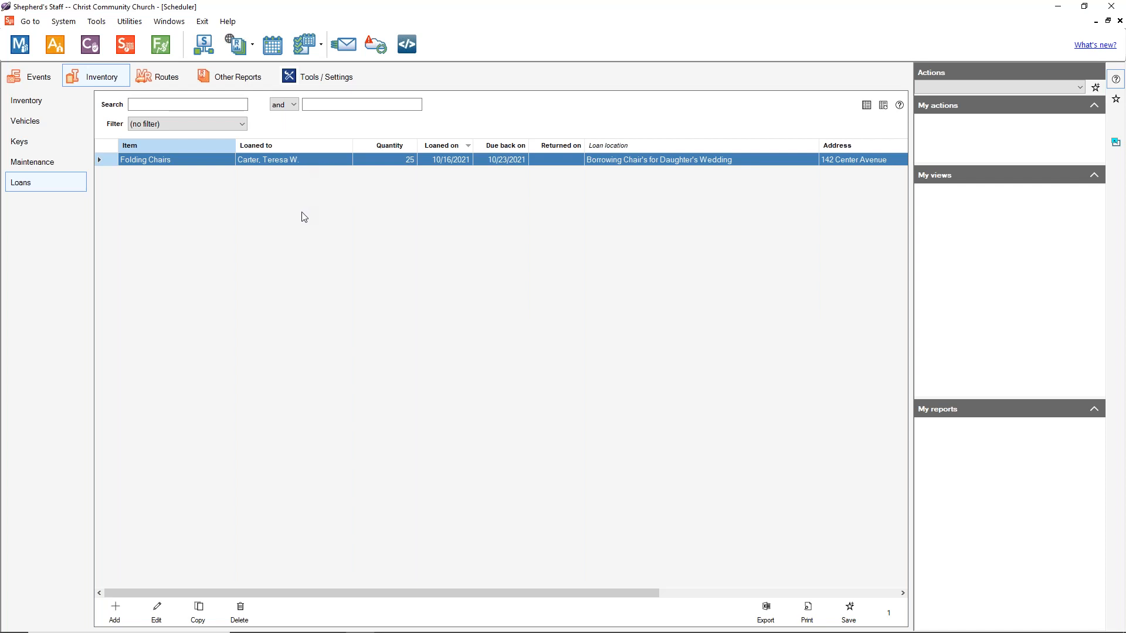
Step: Switch to the Events area and list its 8 rooms, such as Atrium and Sanctuary
{"action": "left_click", "coordinate": [38, 81]}
{"action": "left_click", "coordinate": [41, 120]}
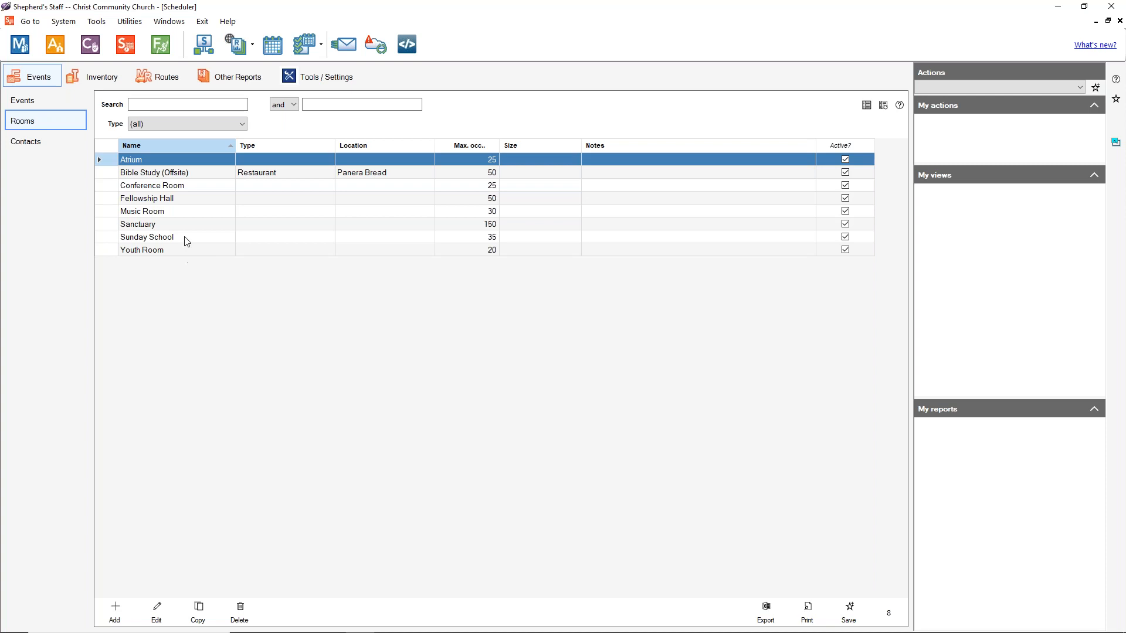
Step: Select the Bible Study (Offsite) room, then open a blank Add room form
{"action": "left_click", "coordinate": [175, 173]}
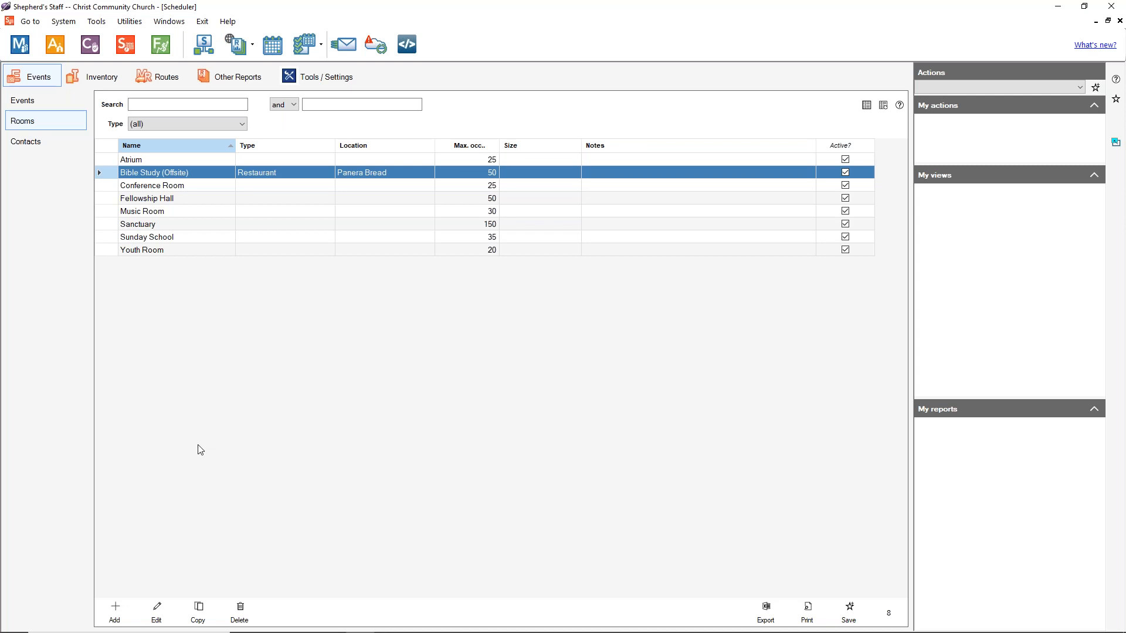
{"action": "left_click", "coordinate": [116, 615]}
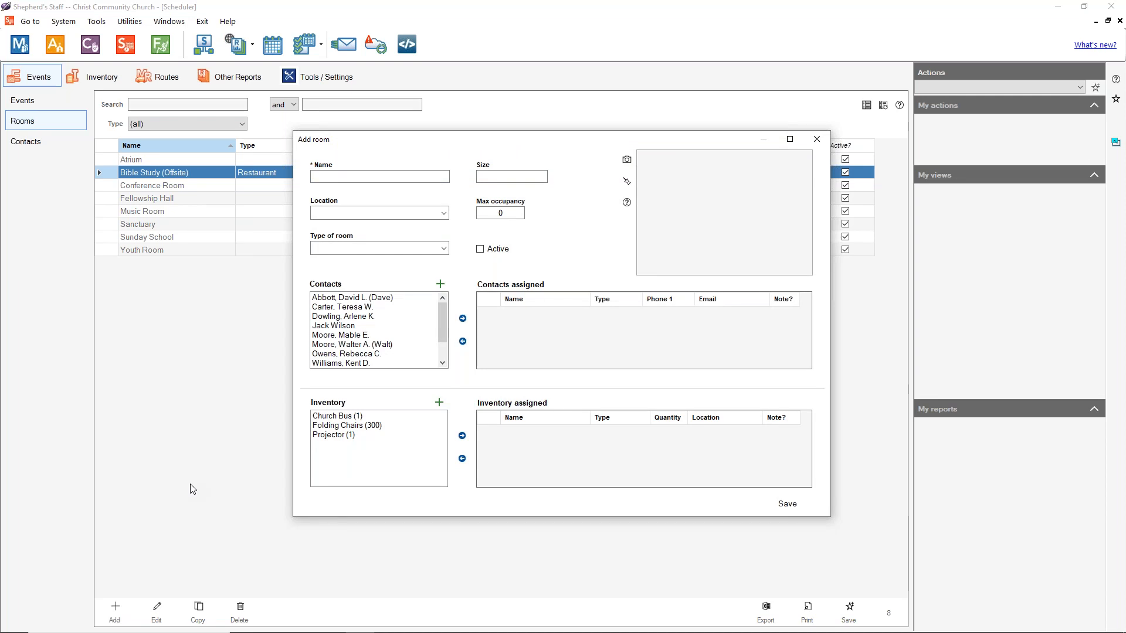
Step: Name the new room Gymnasium with size Large
{"action": "left_click", "coordinate": [343, 176]}
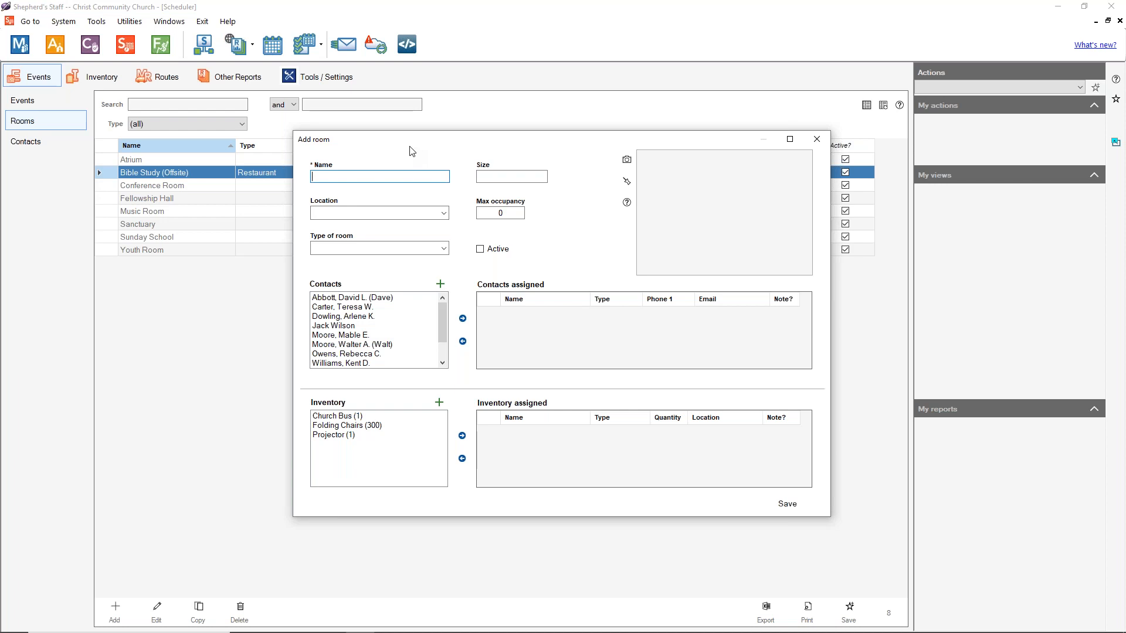
{"action": "type", "text": "Gymnasium"}
{"action": "left_click", "coordinate": [478, 176]}
{"action": "left_click_drag", "start_coordinate": [515, 143], "coordinate": [587, 172]}
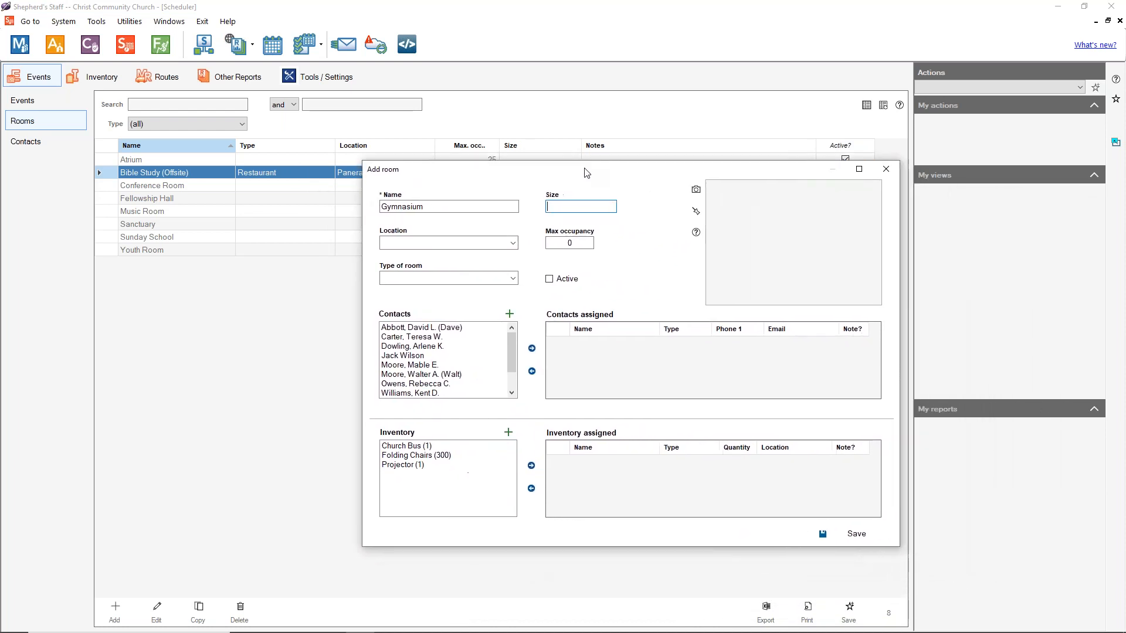
{"action": "left_click", "coordinate": [575, 207]}
{"action": "type", "text": "Large"}
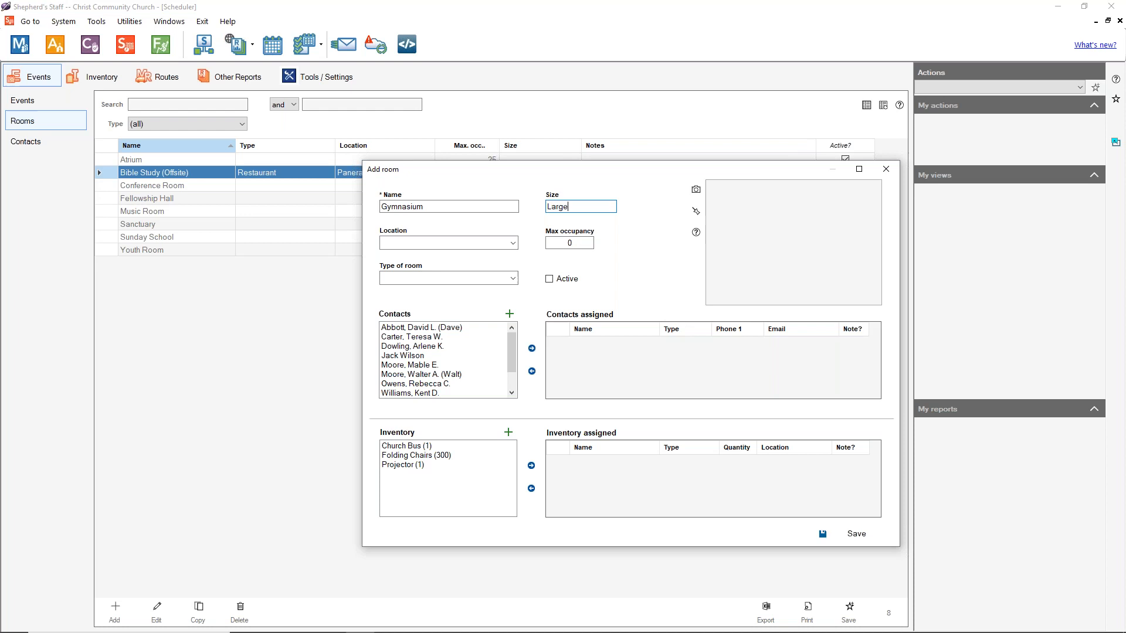
Step: Set the room location to Church Campus, adding it as a new location choice
{"action": "left_click", "coordinate": [481, 242]}
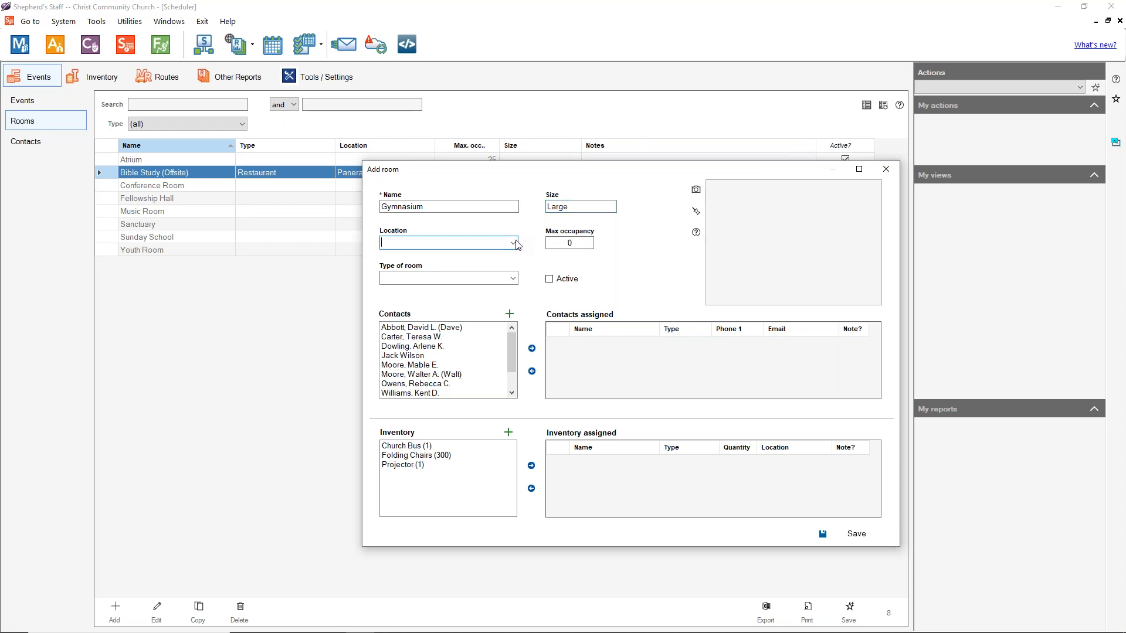
{"action": "left_click", "coordinate": [480, 243]}
{"action": "left_click_drag", "start_coordinate": [575, 174], "coordinate": [622, 145]}
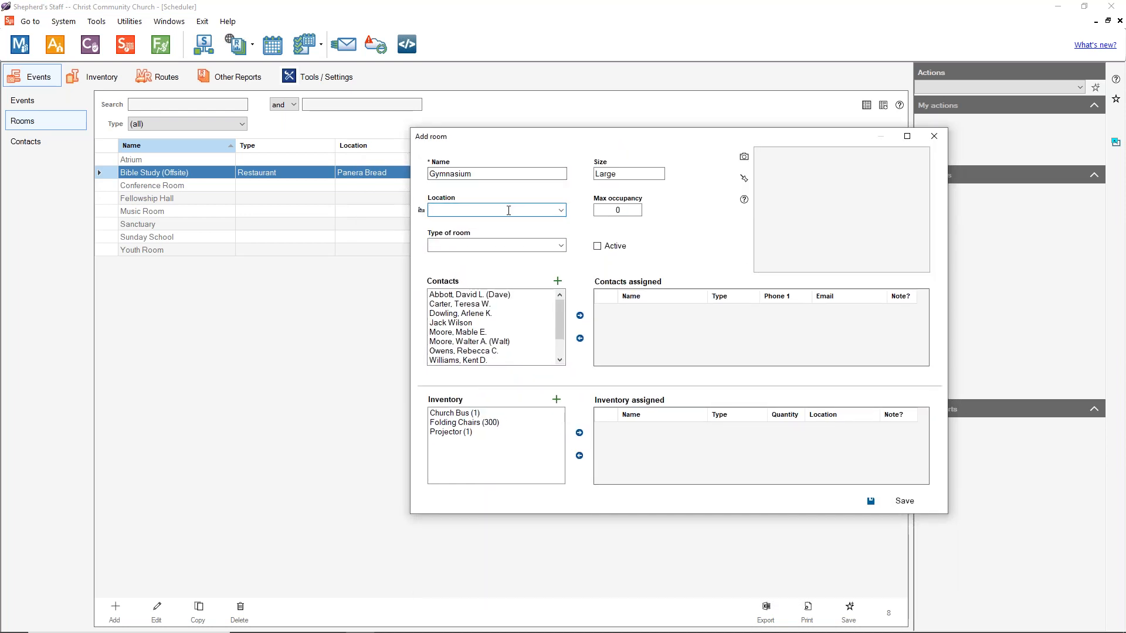
{"action": "type", "text": "Church Campus"}
{"action": "key", "text": "Tab"}
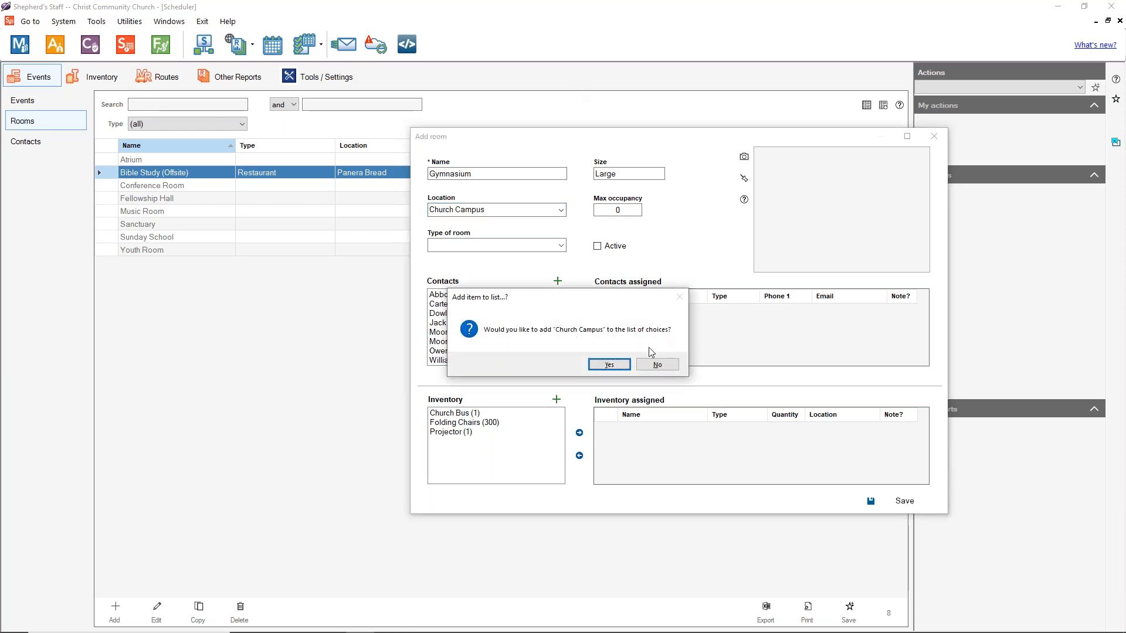
{"action": "left_click", "coordinate": [608, 364]}
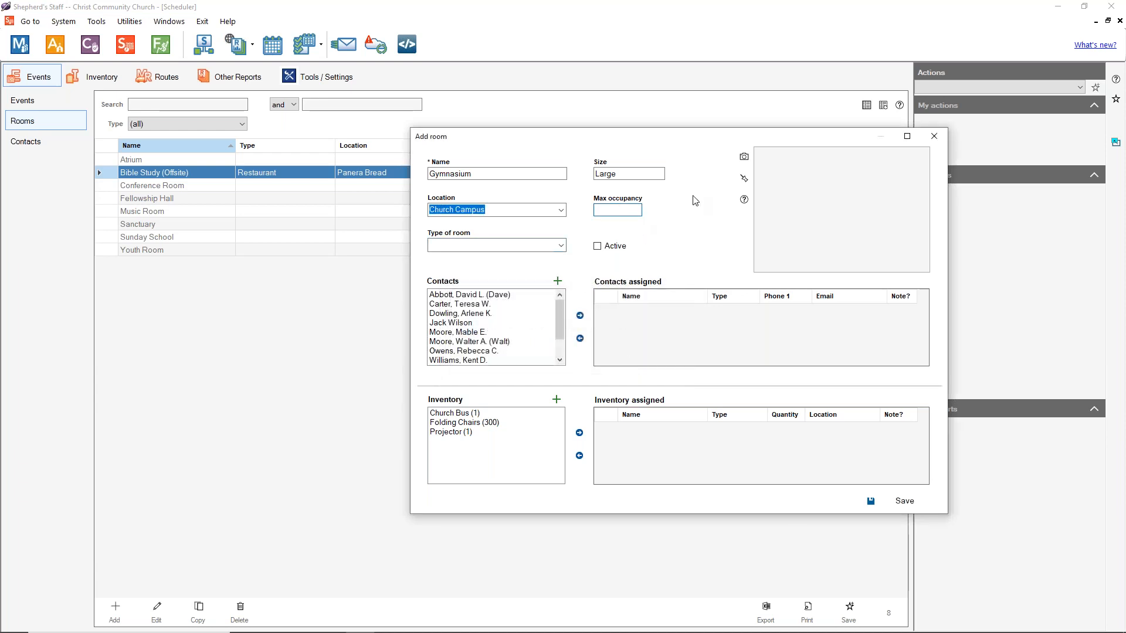
Step: Enter max occupancy 500 and add Recreation as the room type
{"action": "type", "text": "500"}
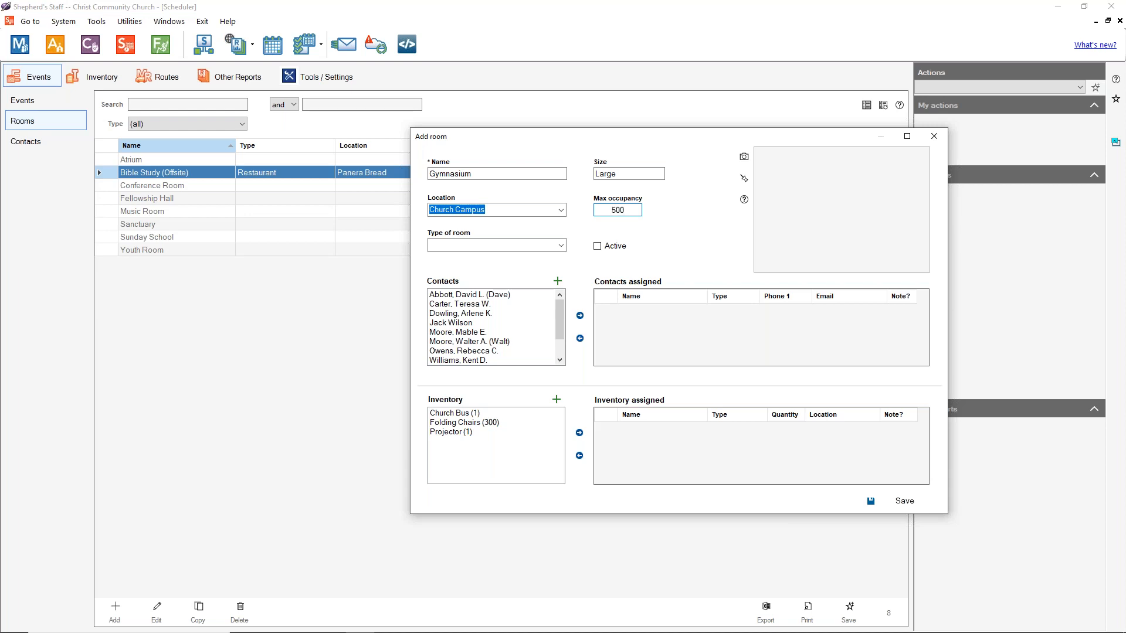
{"action": "left_click", "coordinate": [562, 248]}
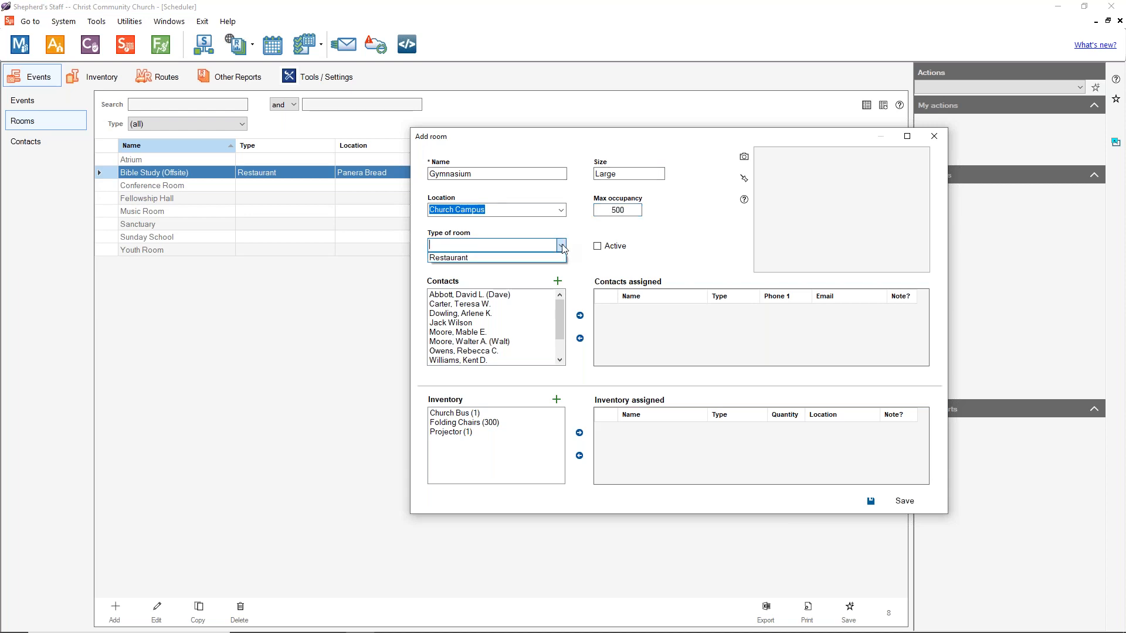
{"action": "left_click", "coordinate": [562, 247]}
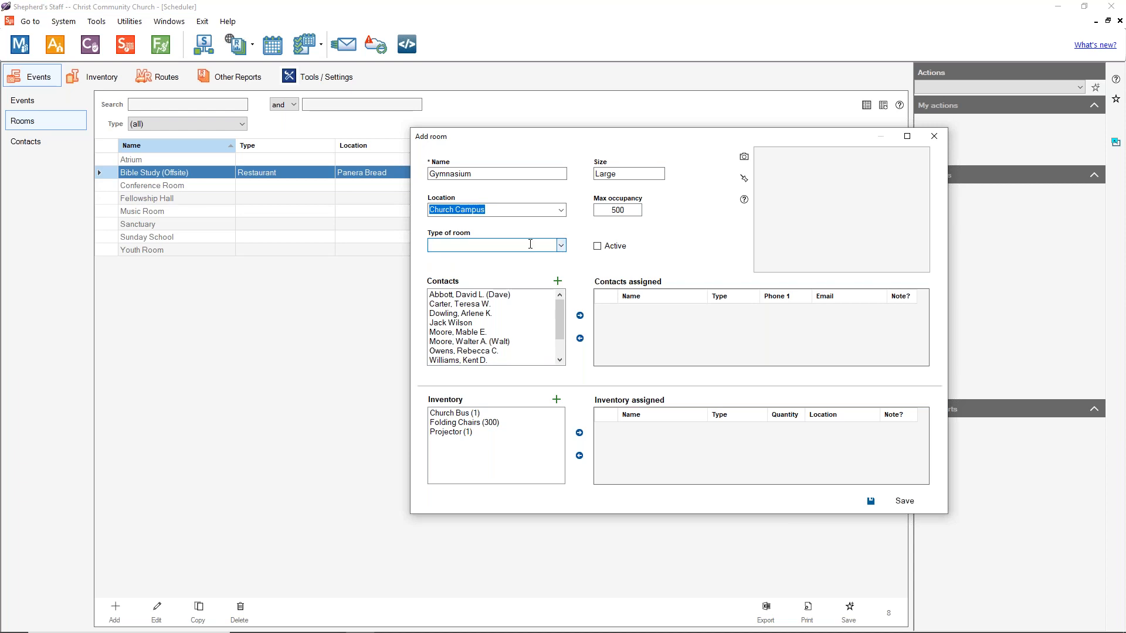
{"action": "left_click", "coordinate": [421, 245]}
{"action": "type", "text": "Recreation"}
{"action": "left_click", "coordinate": [604, 296]}
{"action": "left_click", "coordinate": [635, 264]}
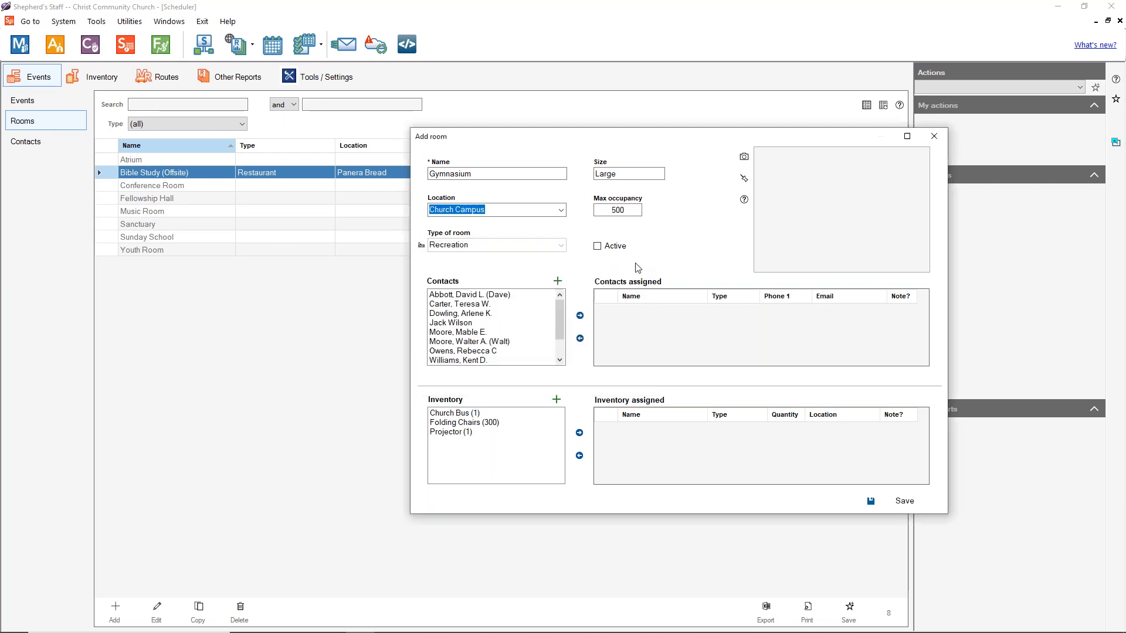
{"action": "left_click", "coordinate": [597, 246]}
{"action": "left_click", "coordinate": [597, 246]}
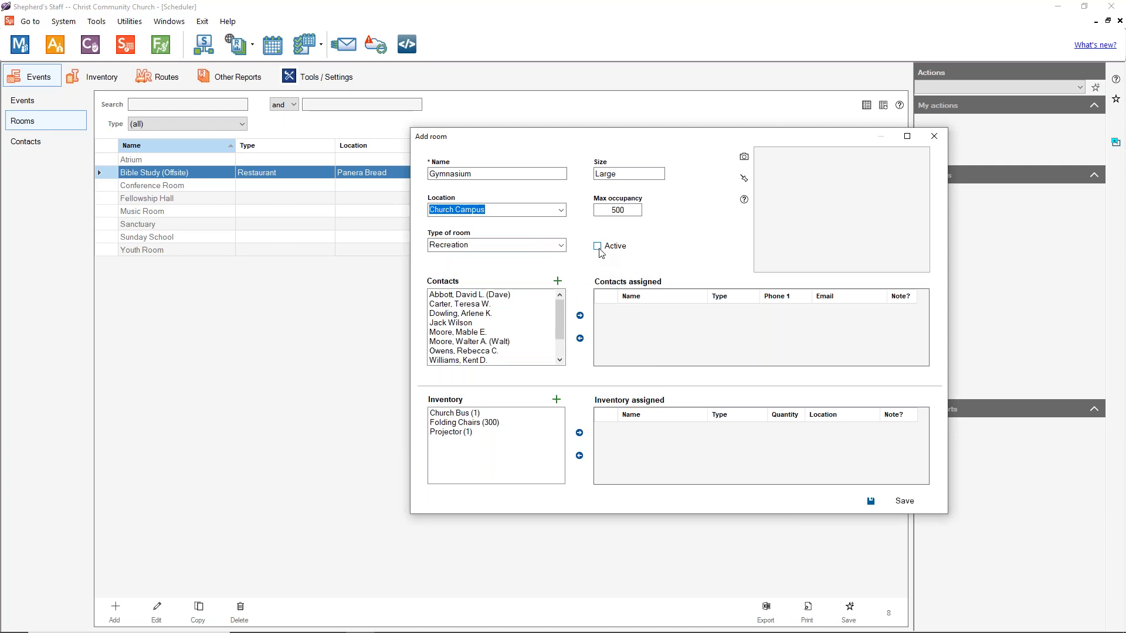
Step: Mark the Gymnasium as Active and close the photo panel without adding a photo
{"action": "left_click", "coordinate": [598, 249]}
{"action": "left_click", "coordinate": [599, 248]}
{"action": "left_click", "coordinate": [622, 248]}
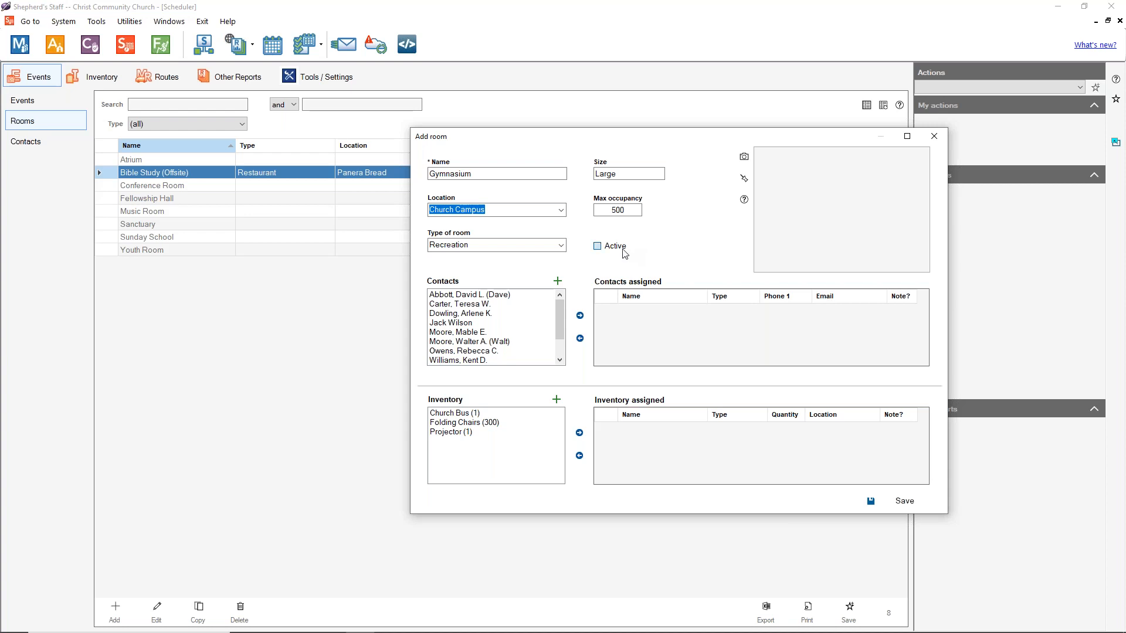
{"action": "left_click", "coordinate": [744, 158]}
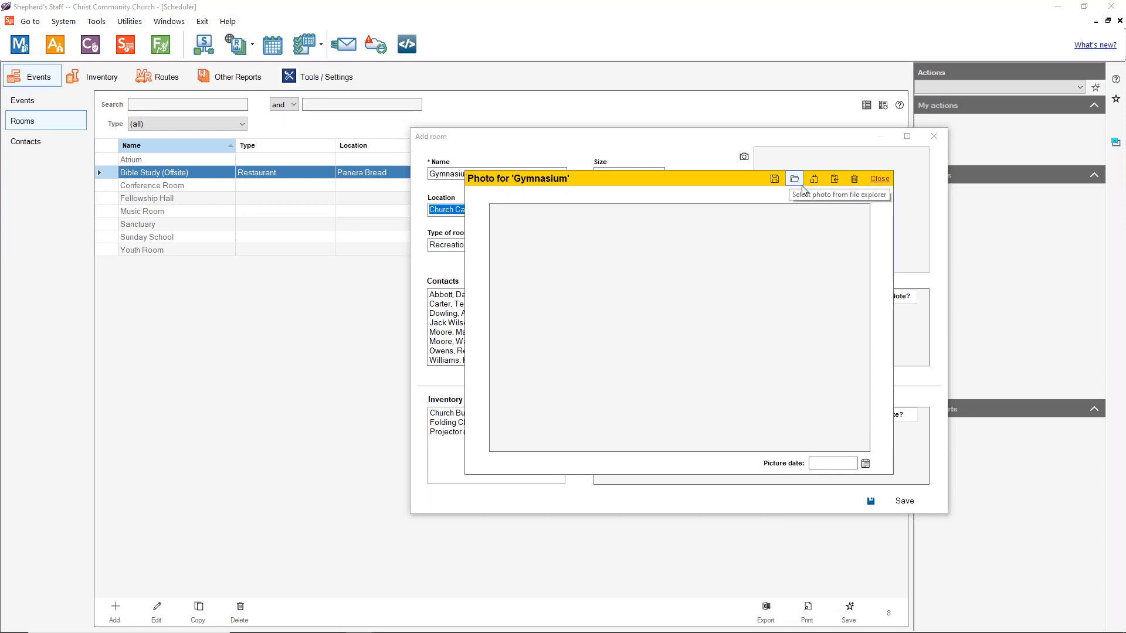
{"action": "left_click", "coordinate": [880, 179]}
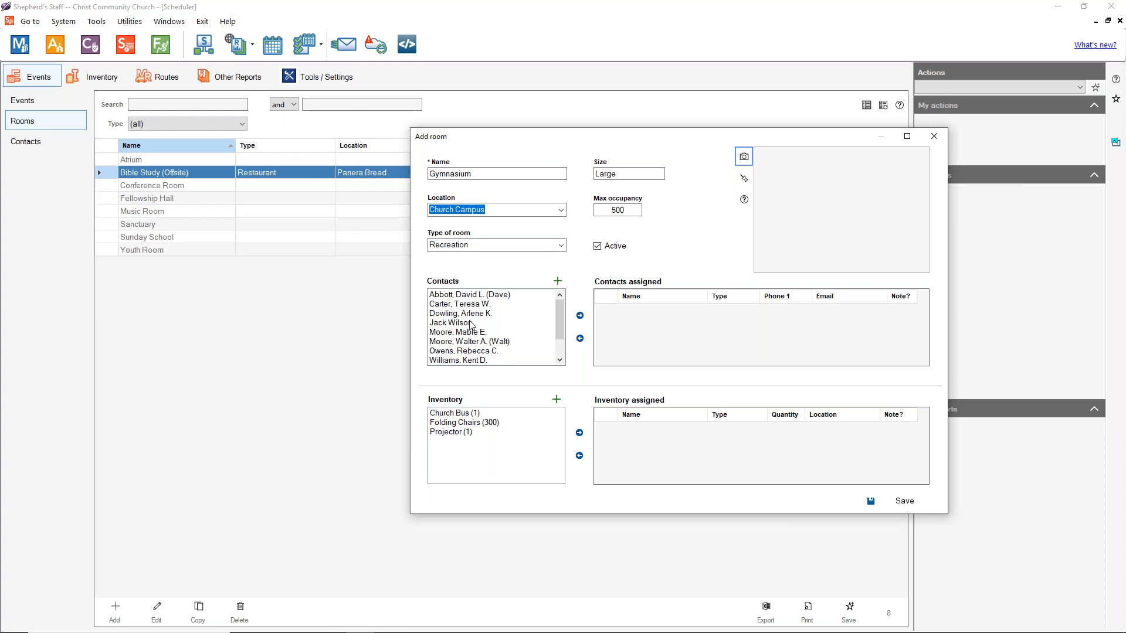
Step: Assign two contacts to the Gymnasium room
{"action": "scroll", "coordinate": [545, 346], "scroll_direction": "down", "scroll_amount": 1}
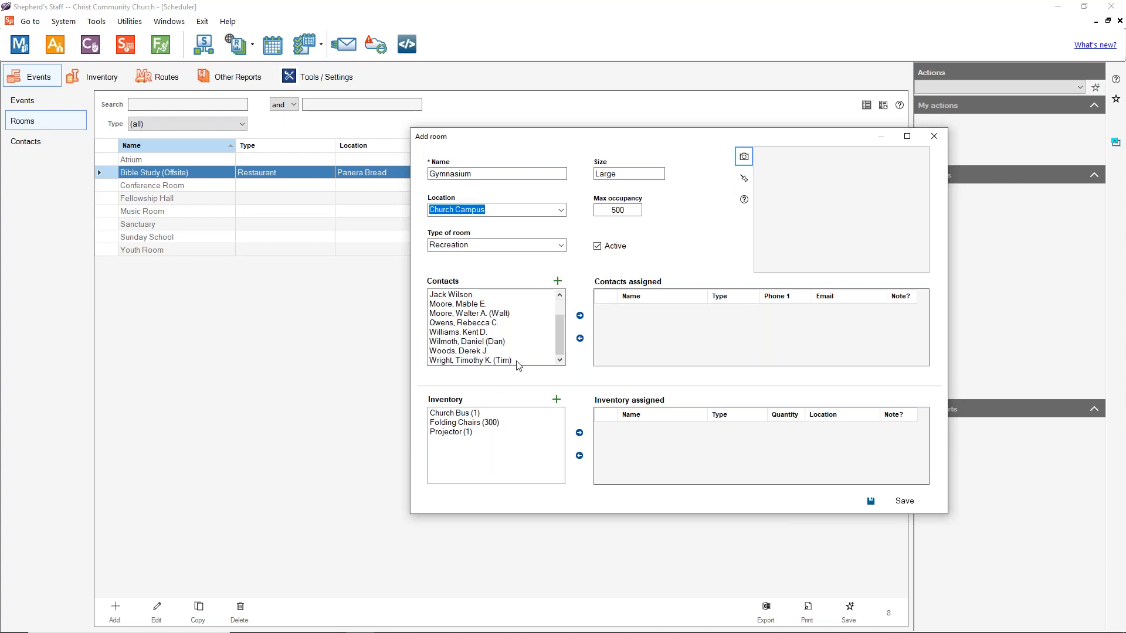
{"action": "scroll", "coordinate": [504, 346], "scroll_direction": "up", "scroll_amount": 1}
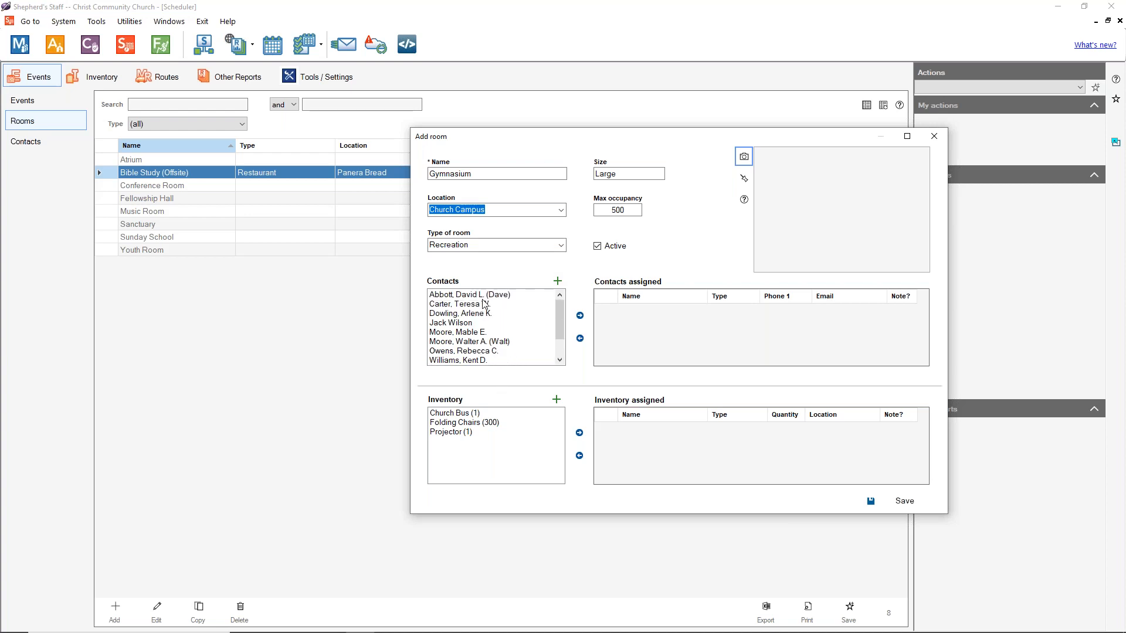
{"action": "left_click", "coordinate": [484, 304]}
{"action": "left_click", "coordinate": [486, 295]}
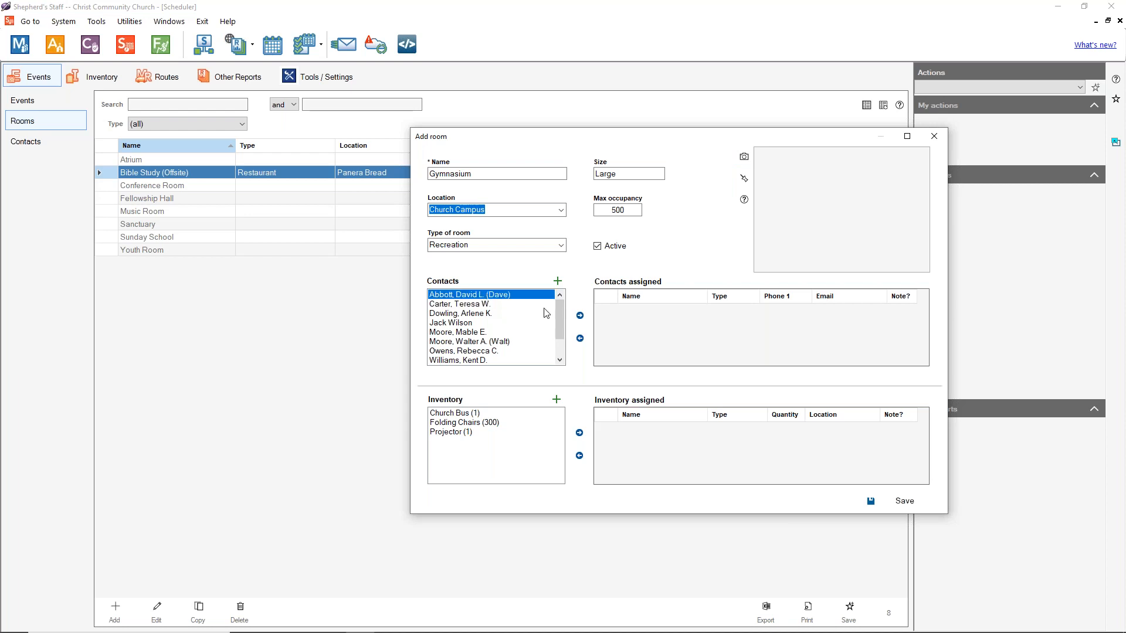
{"action": "left_click", "coordinate": [579, 315]}
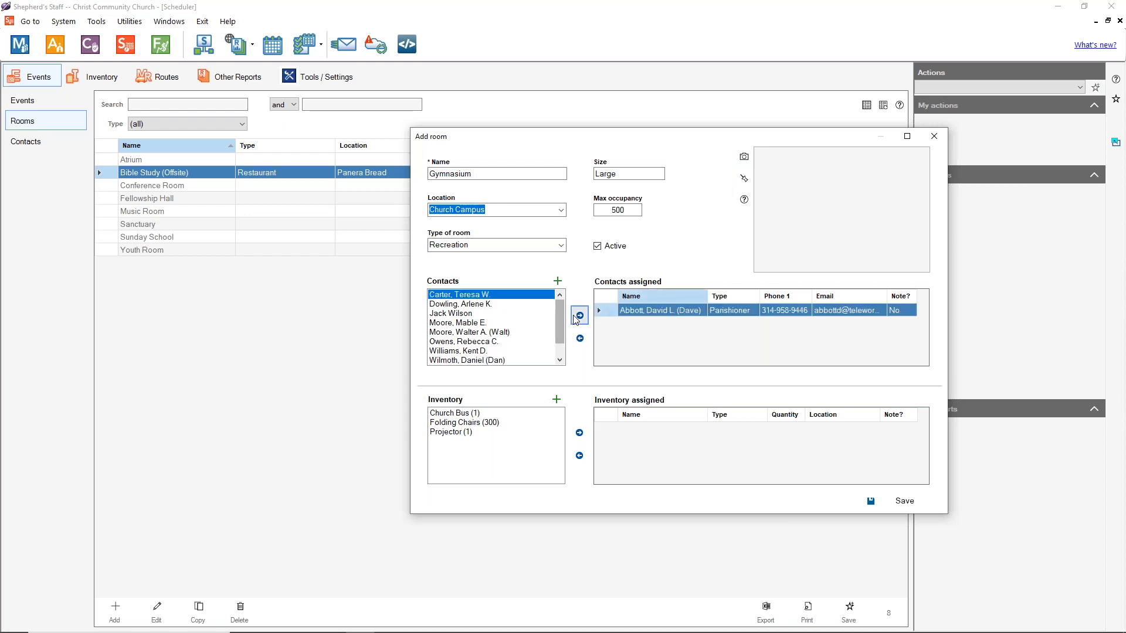
{"action": "left_click", "coordinate": [575, 320]}
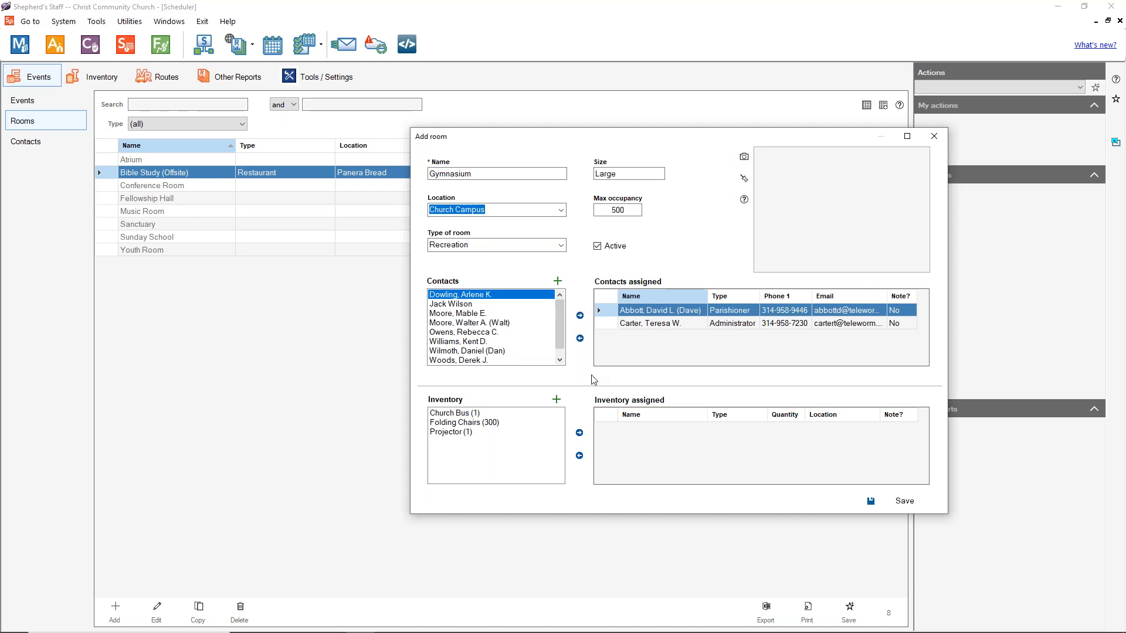
Step: Assign 100 Folding Chairs to the Gymnasium and save the room
{"action": "left_click", "coordinate": [495, 427]}
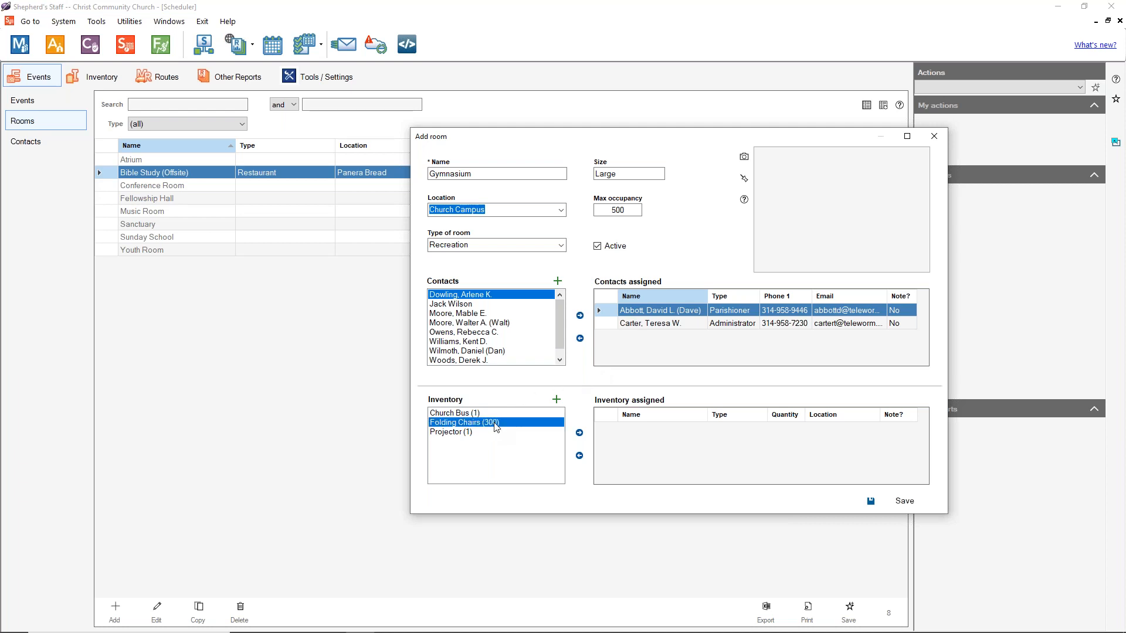
{"action": "left_click", "coordinate": [579, 437]}
{"action": "left_click_drag", "start_coordinate": [602, 333], "coordinate": [515, 328]}
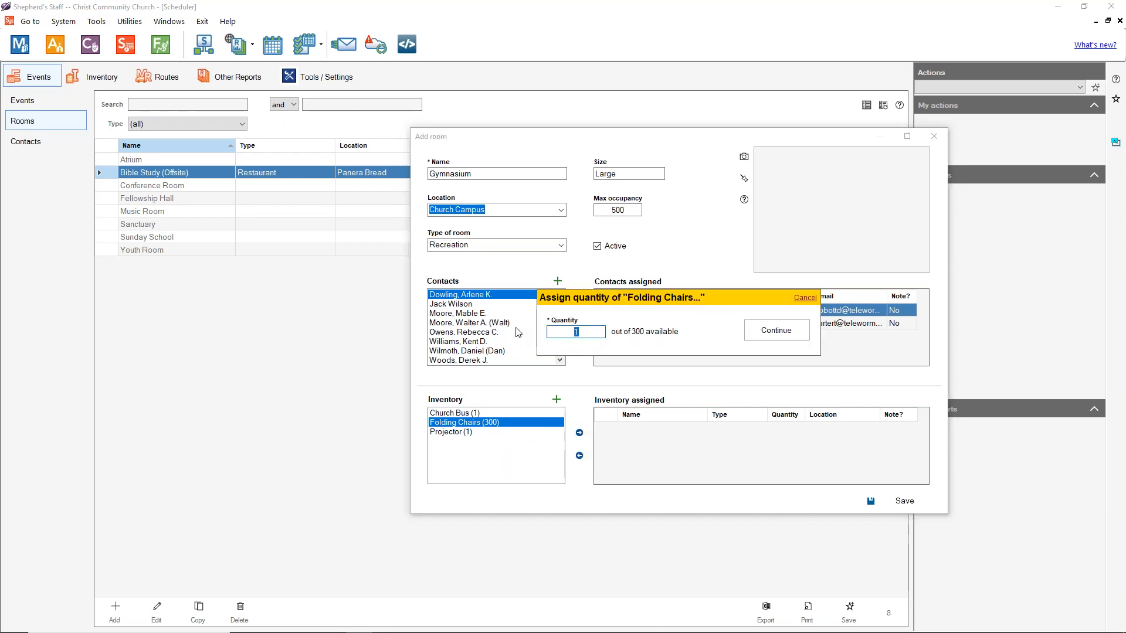
{"action": "type", "text": "100"}
{"action": "left_click", "coordinate": [780, 340]}
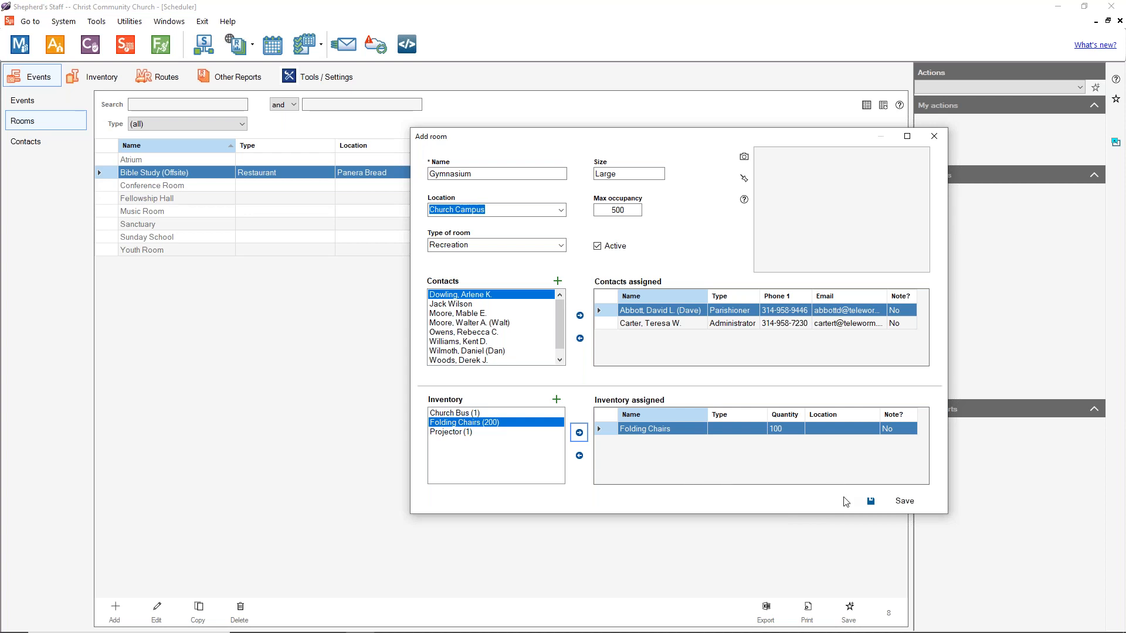
{"action": "left_click", "coordinate": [891, 503]}
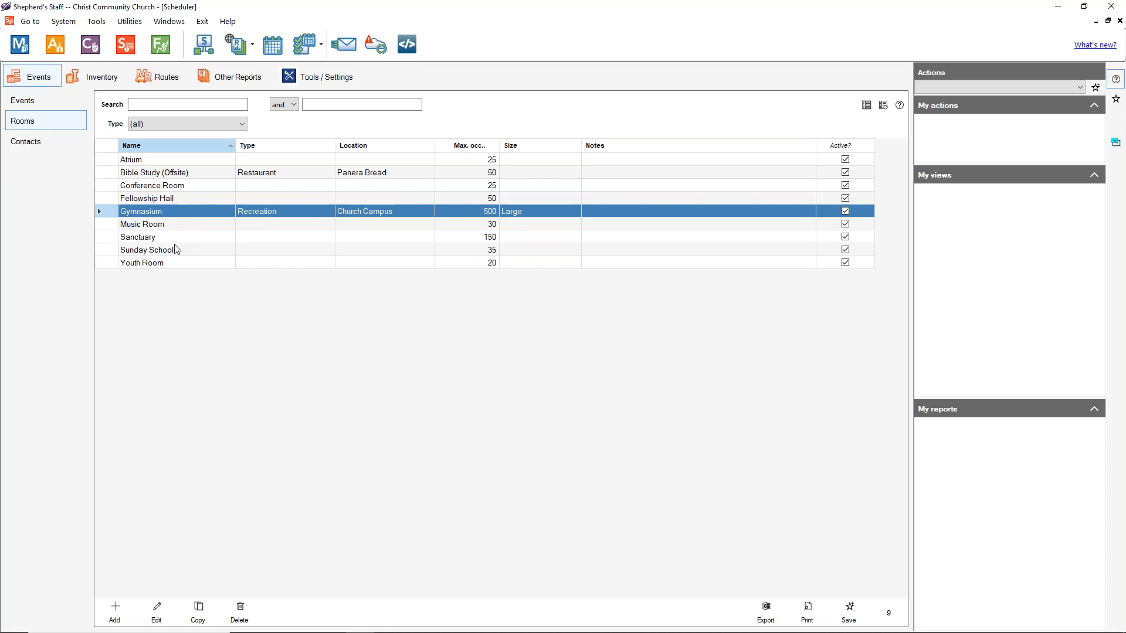
Step: Open the Sanctuary room, review its administrator, pastor and secretary contacts, and save it
{"action": "double_click", "coordinate": [155, 238]}
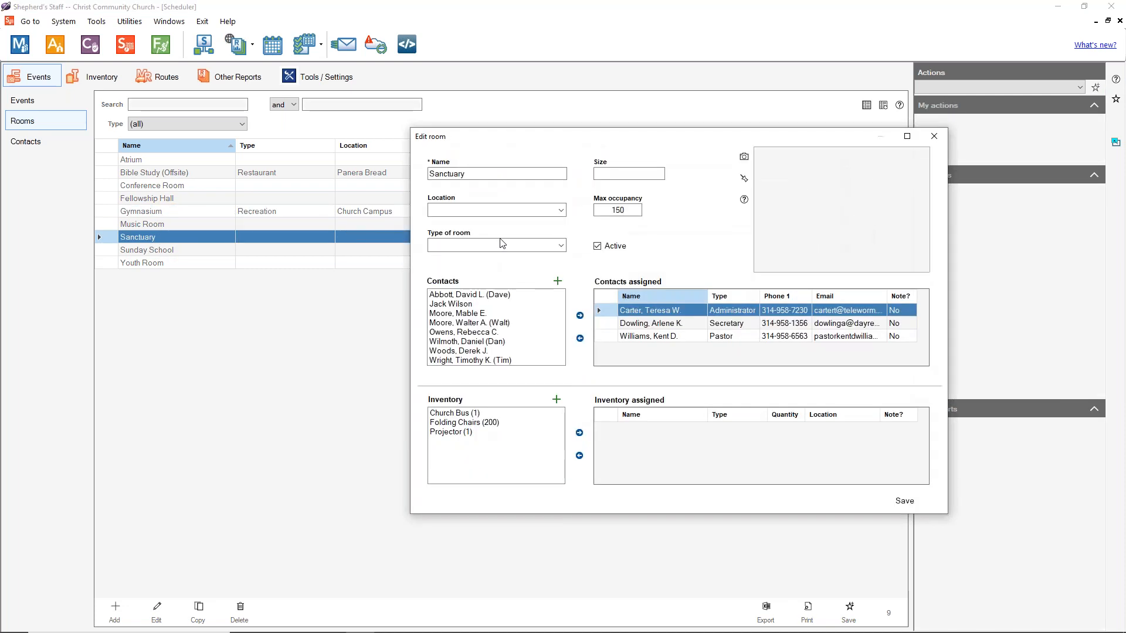
{"action": "left_click", "coordinate": [661, 341]}
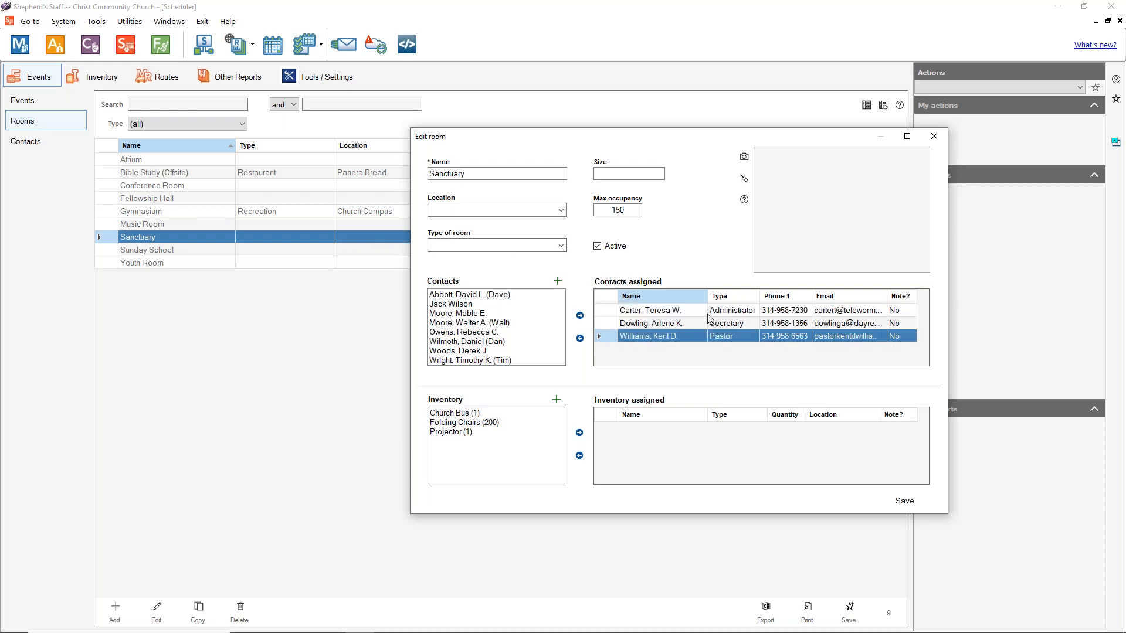
{"action": "left_click", "coordinate": [712, 338]}
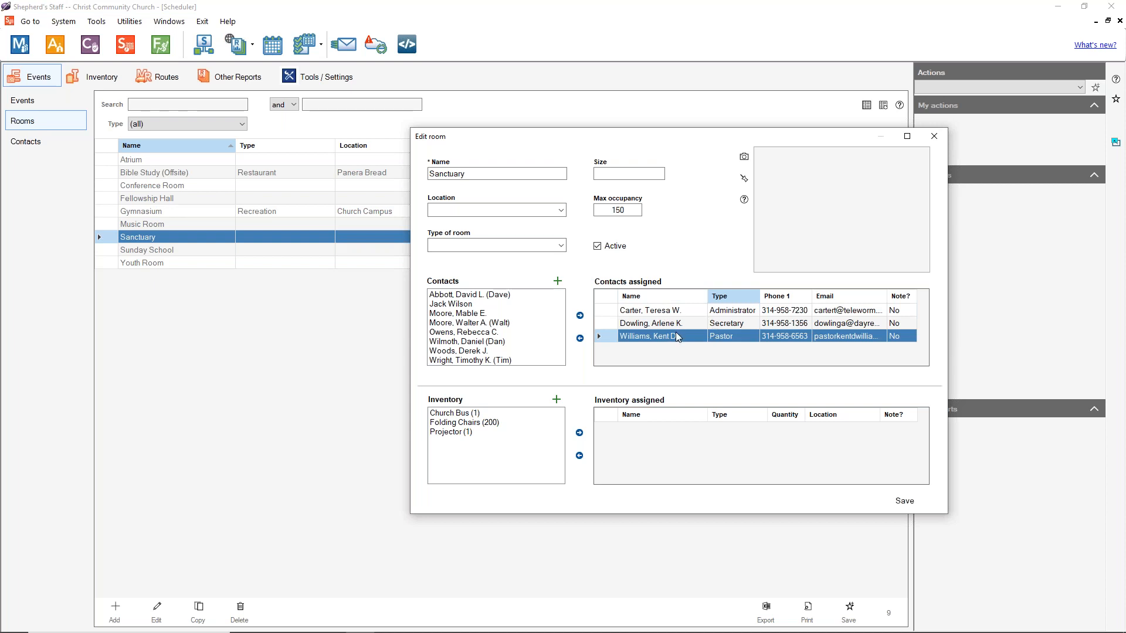
{"action": "left_click", "coordinate": [656, 342]}
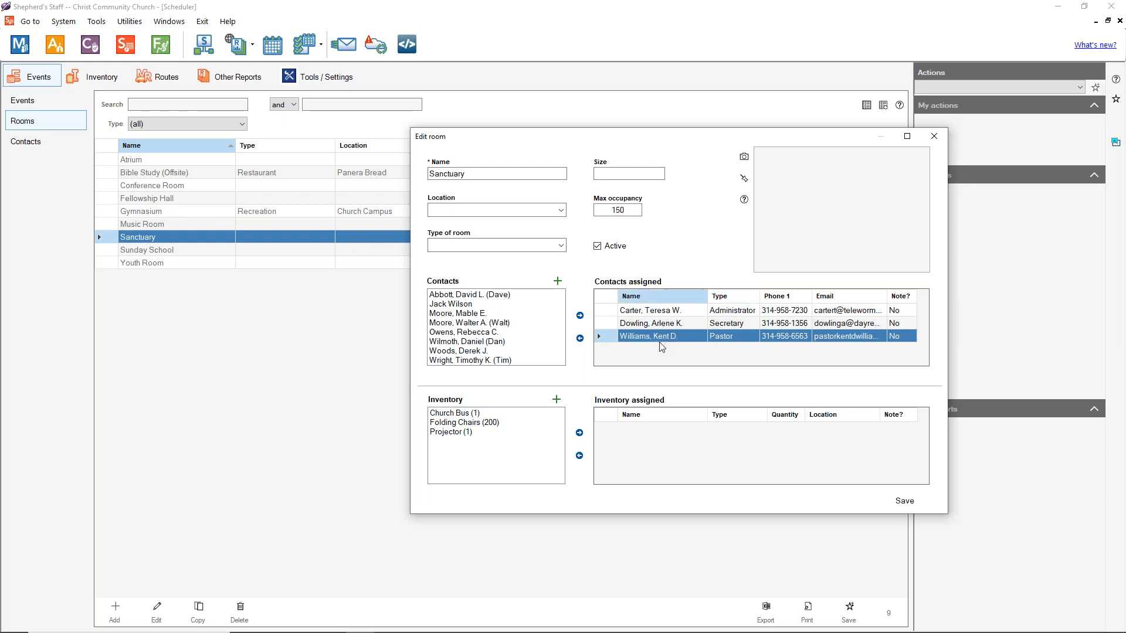
{"action": "left_click", "coordinate": [661, 316]}
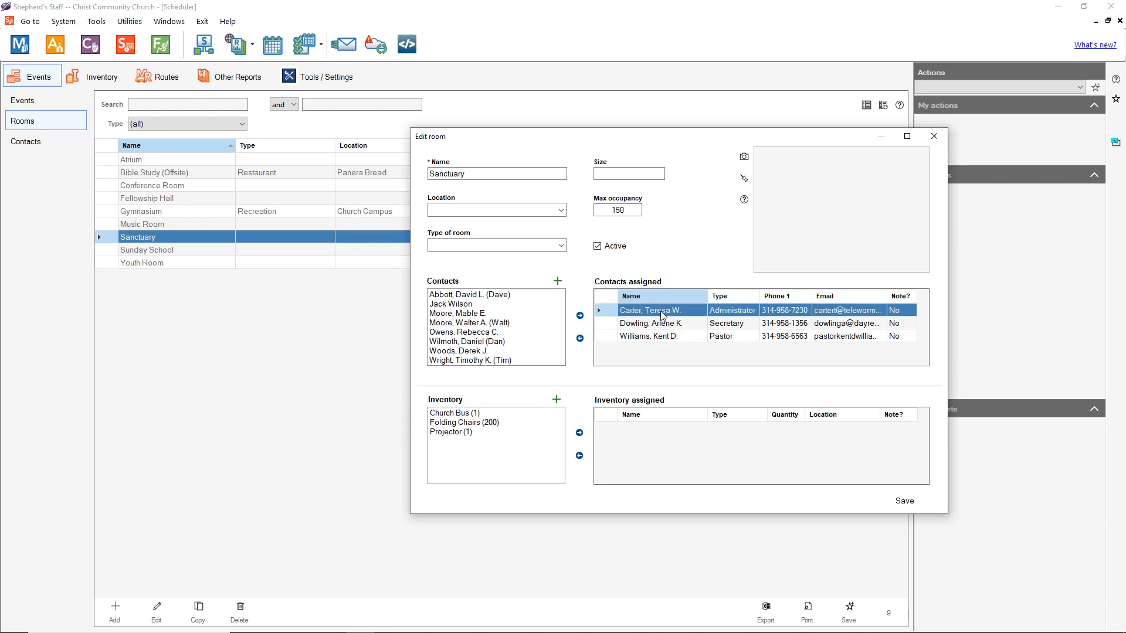
{"action": "left_click", "coordinate": [660, 338]}
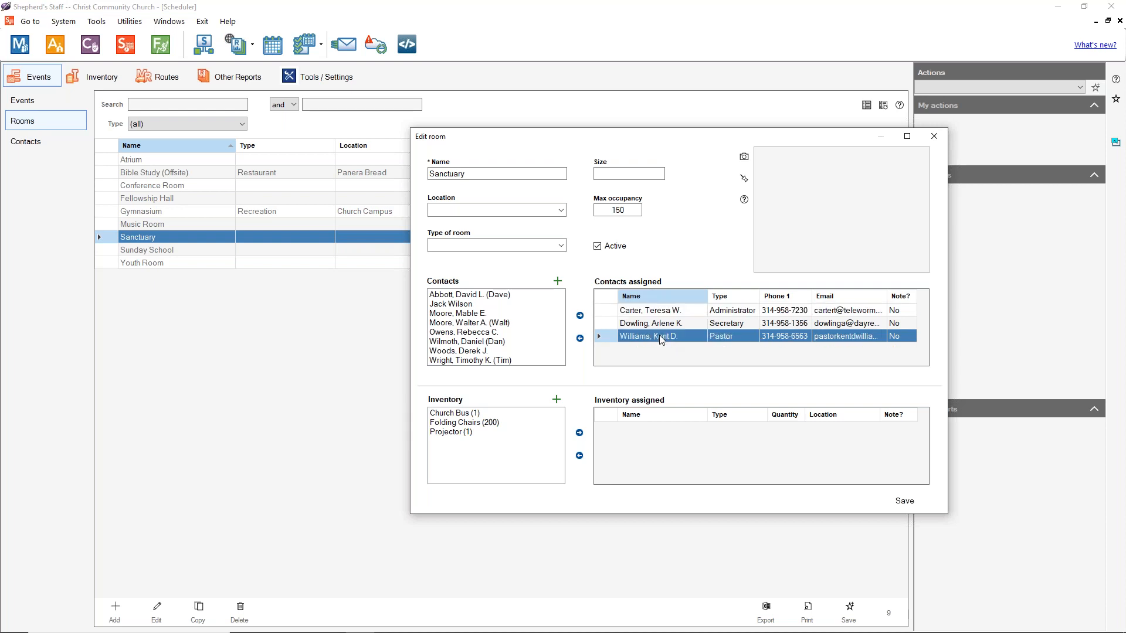
{"action": "left_click", "coordinate": [659, 312]}
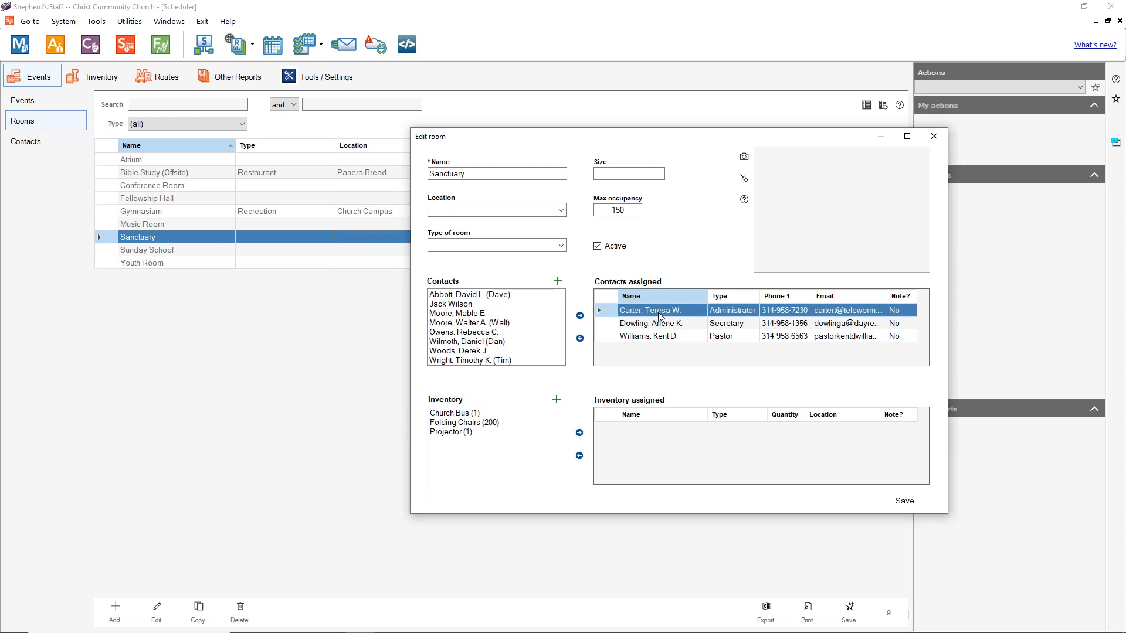
{"action": "left_click", "coordinate": [652, 323]}
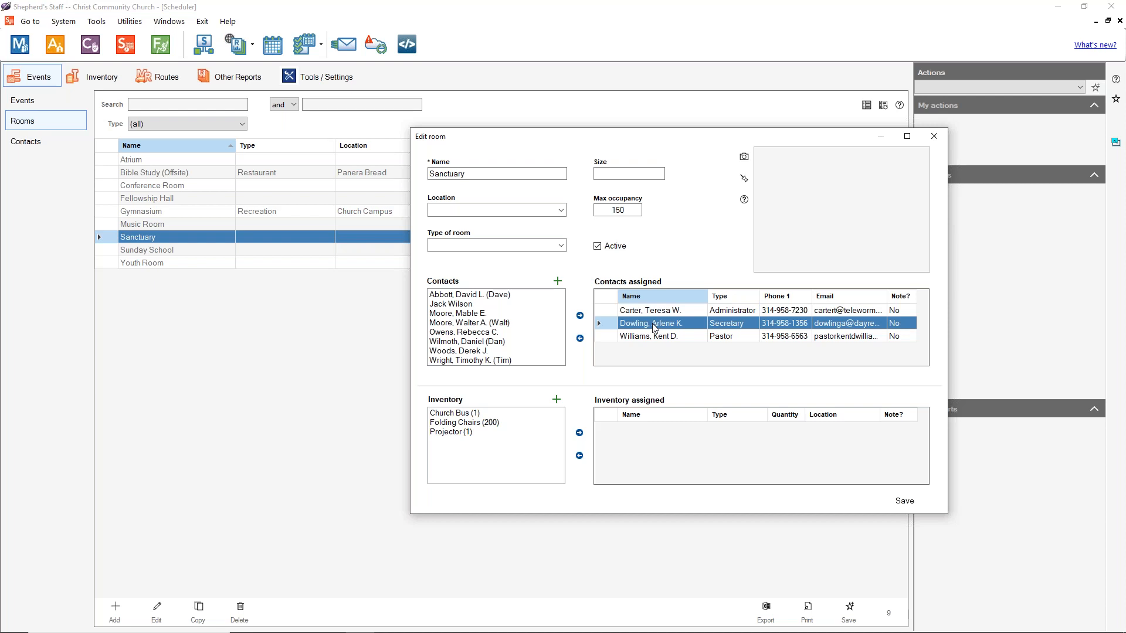
{"action": "left_click", "coordinate": [918, 502]}
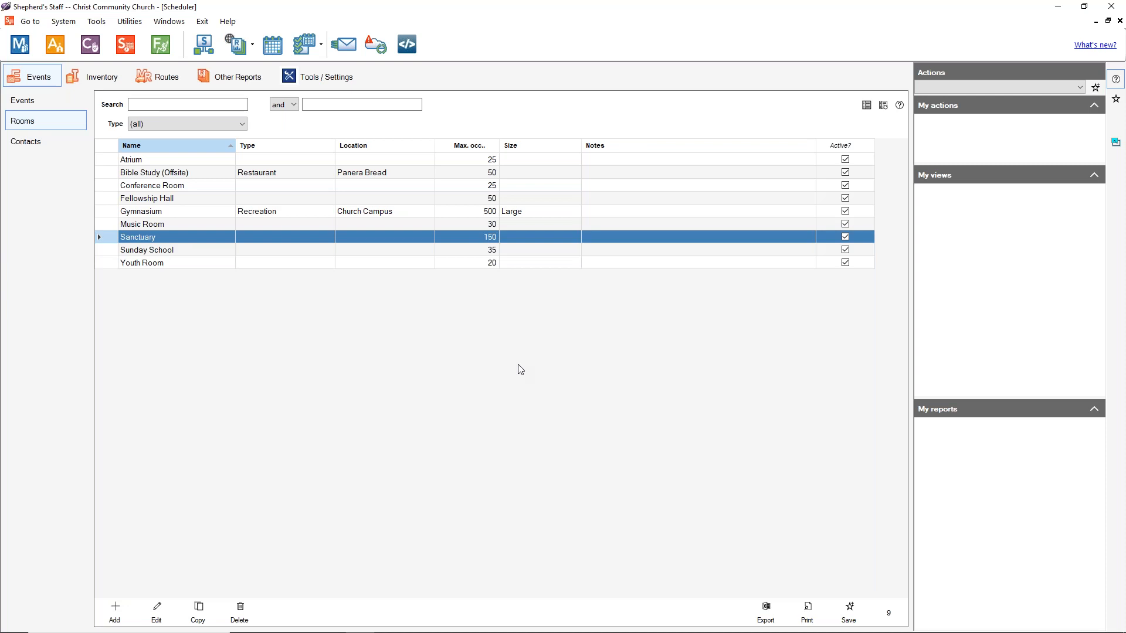
Step: Show the Events list and step through the 10/12 to 10/18 events
{"action": "left_click", "coordinate": [24, 100]}
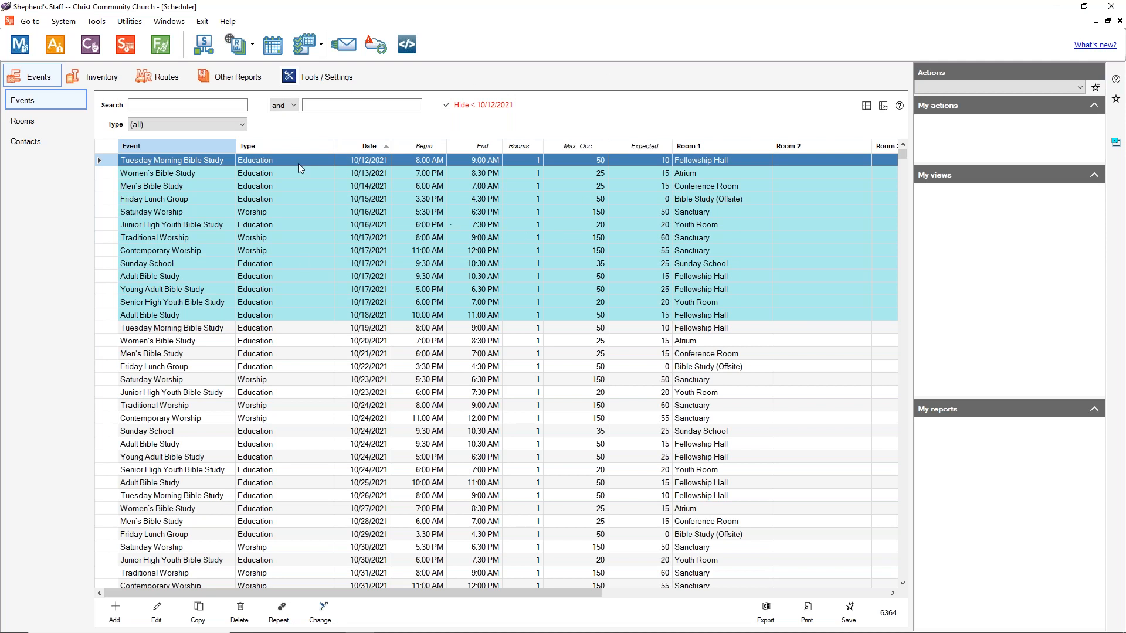
{"action": "key", "text": "ctrl+Down"}
{"action": "key", "text": "ctrl+Down"}
{"action": "key", "text": "ctrl+Down"}
{"action": "key", "text": "ctrl+Down"}
{"action": "key", "text": "ctrl+Down"}
{"action": "key", "text": "ctrl+Down"}
{"action": "key", "text": "ctrl+Down"}
{"action": "key", "text": "ctrl+Down"}
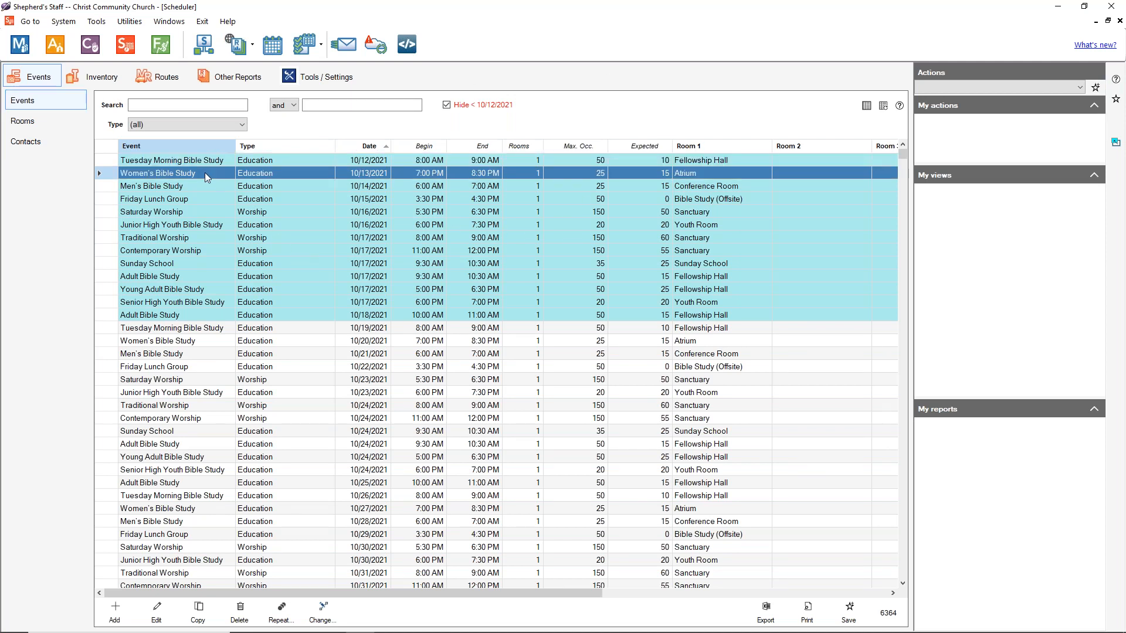
{"action": "key", "text": "ctrl+Down"}
{"action": "key", "text": "ctrl+Down"}
{"action": "key", "text": "ctrl+Down"}
{"action": "key", "text": "ctrl+Down"}
{"action": "key", "text": "ctrl+Up"}
{"action": "key", "text": "ctrl+Up"}
{"action": "key", "text": "ctrl+Down"}
{"action": "key", "text": "ctrl+Down"}
{"action": "key", "text": "ctrl+Down"}
{"action": "key", "text": "ctrl+Up"}
{"action": "key", "text": "ctrl+Up"}
{"action": "key", "text": "ctrl+Up"}
{"action": "key", "text": "ctrl+Up"}
{"action": "key", "text": "ctrl+Up"}
{"action": "key", "text": "ctrl+Up"}
{"action": "key", "text": "ctrl+Up"}
{"action": "key", "text": "ctrl+Up"}
{"action": "key", "text": "ctrl+Up"}
{"action": "key", "text": "ctrl+Up"}
{"action": "key", "text": "ctrl+Up"}
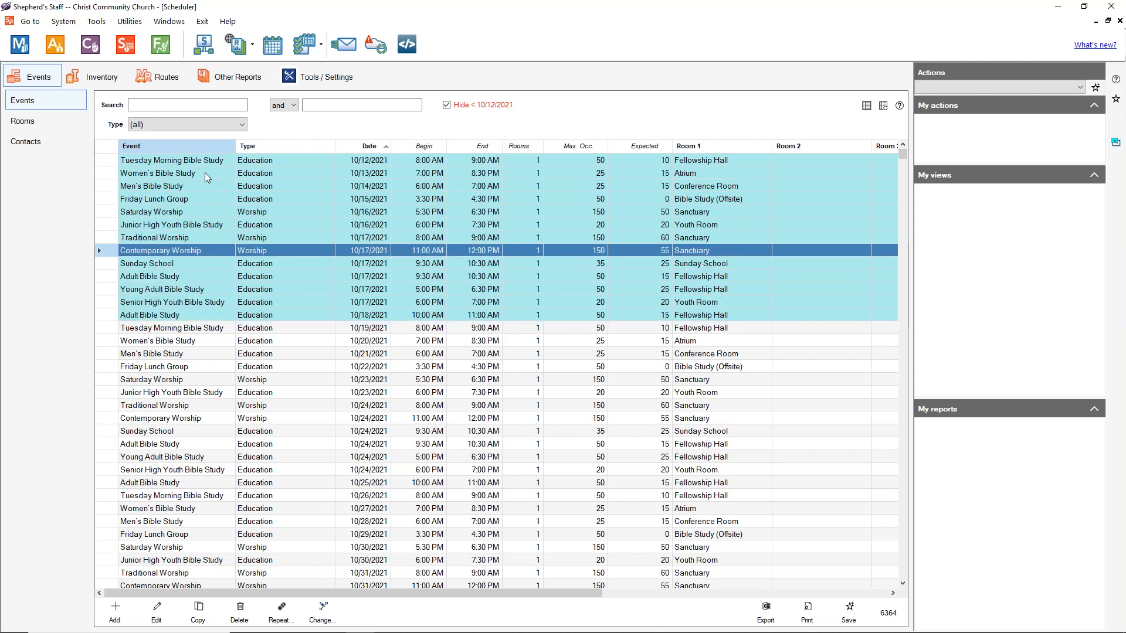
{"action": "key", "text": "ctrl+Up"}
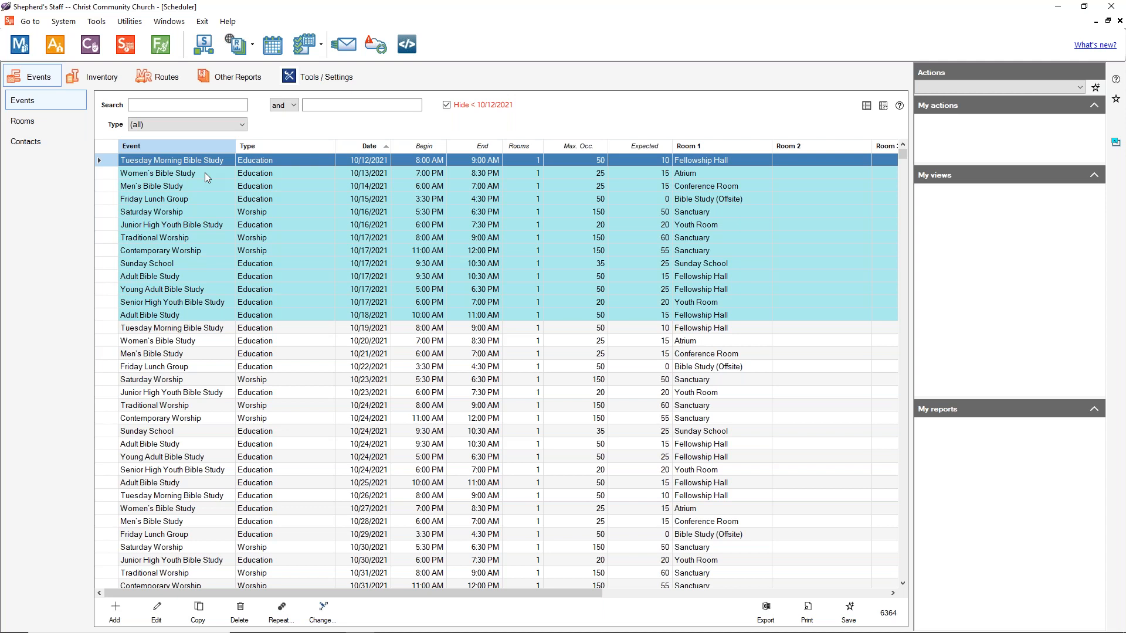
{"action": "key", "text": "ctrl+Down"}
{"action": "key", "text": "ctrl+Down"}
{"action": "key", "text": "ctrl+Down"}
{"action": "key", "text": "ctrl+Down"}
{"action": "key", "text": "ctrl+Down"}
{"action": "key", "text": "ctrl+Down"}
{"action": "key", "text": "ctrl+Down"}
{"action": "key", "text": "ctrl+Down"}
{"action": "key", "text": "ctrl+Down"}
{"action": "key", "text": "ctrl+Down"}
{"action": "key", "text": "ctrl+Down"}
{"action": "key", "text": "ctrl+Down"}
{"action": "key", "text": "ctrl+Up"}
{"action": "key", "text": "ctrl+Up"}
{"action": "key", "text": "ctrl+Up"}
{"action": "key", "text": "ctrl+Up"}
{"action": "key", "text": "ctrl+Up"}
{"action": "key", "text": "ctrl+Up"}
{"action": "key", "text": "ctrl+Up"}
{"action": "key", "text": "ctrl+Up"}
{"action": "key", "text": "ctrl+Up"}
{"action": "key", "text": "ctrl+Up"}
{"action": "key", "text": "ctrl+Up"}
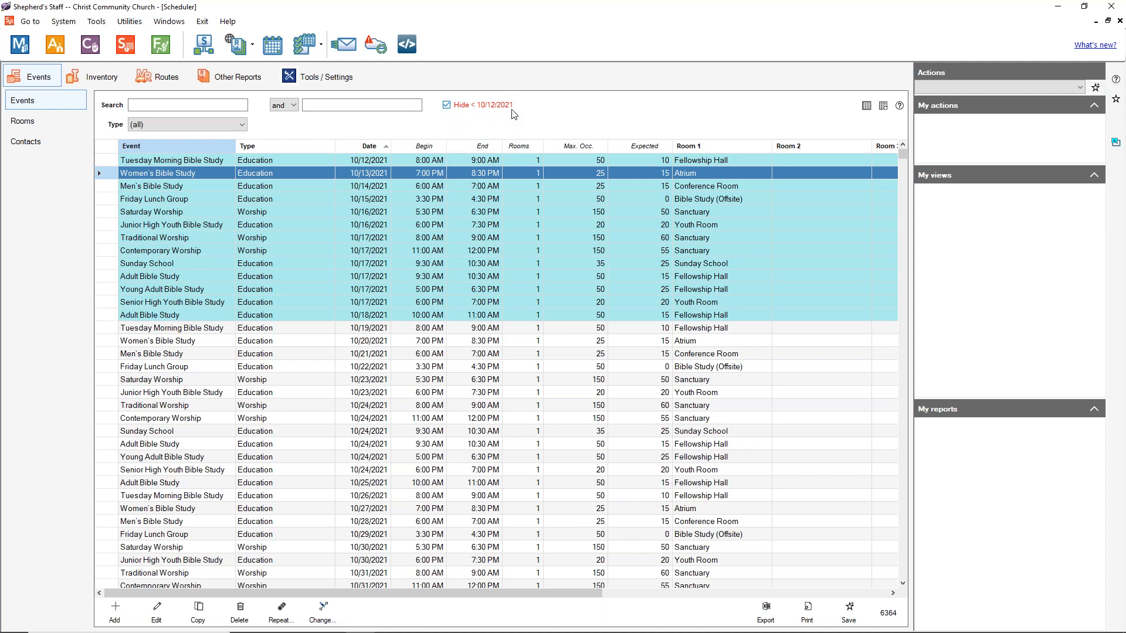
Step: Keep events before 10/12/2021 hidden, then sort by event, type and finally date
{"action": "left_click", "coordinate": [446, 105]}
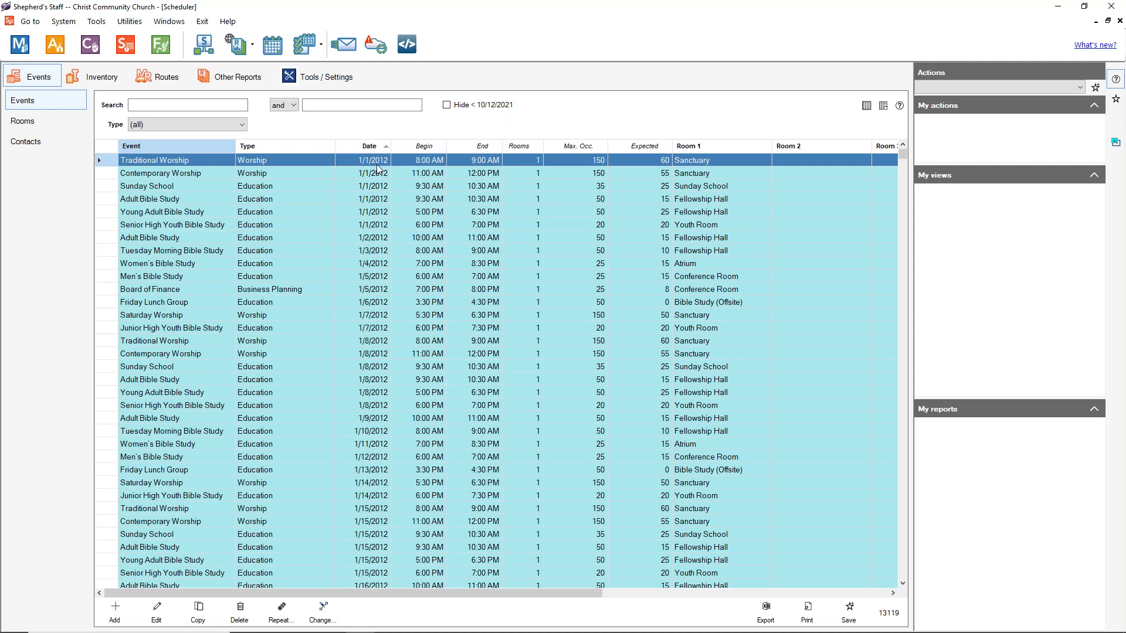
{"action": "left_click", "coordinate": [448, 106]}
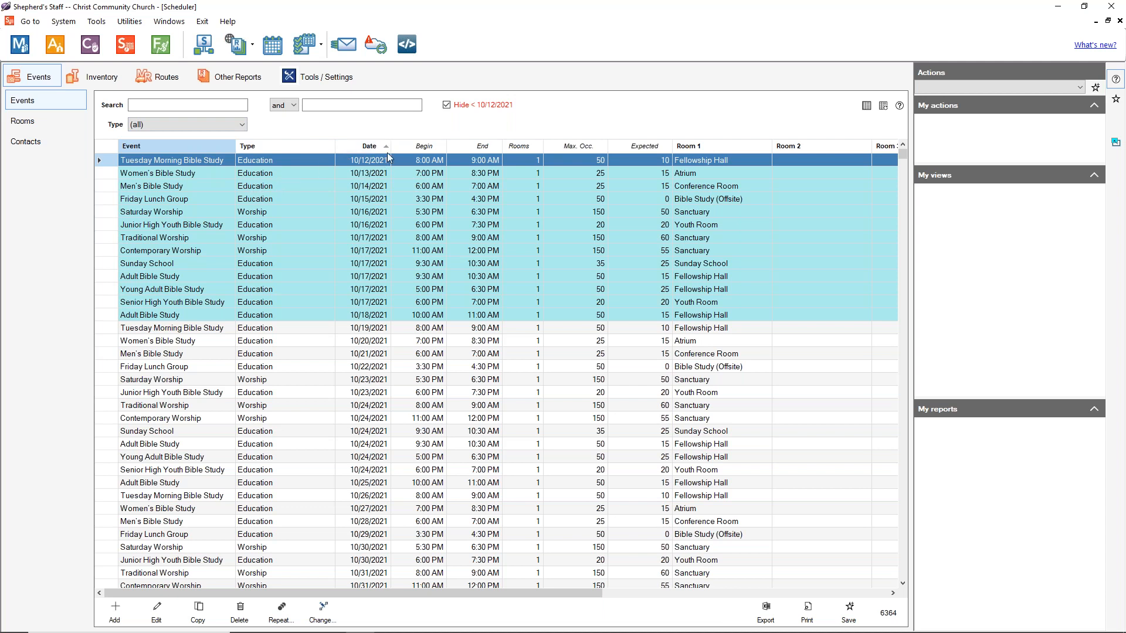
{"action": "left_click", "coordinate": [203, 147]}
{"action": "scroll", "coordinate": [189, 271], "scroll_direction": "down", "scroll_amount": 15}
{"action": "scroll", "coordinate": [200, 266], "scroll_direction": "down", "scroll_amount": 20}
{"action": "scroll", "coordinate": [256, 286], "scroll_direction": "down", "scroll_amount": 20}
{"action": "scroll", "coordinate": [386, 367], "scroll_direction": "down", "scroll_amount": 5}
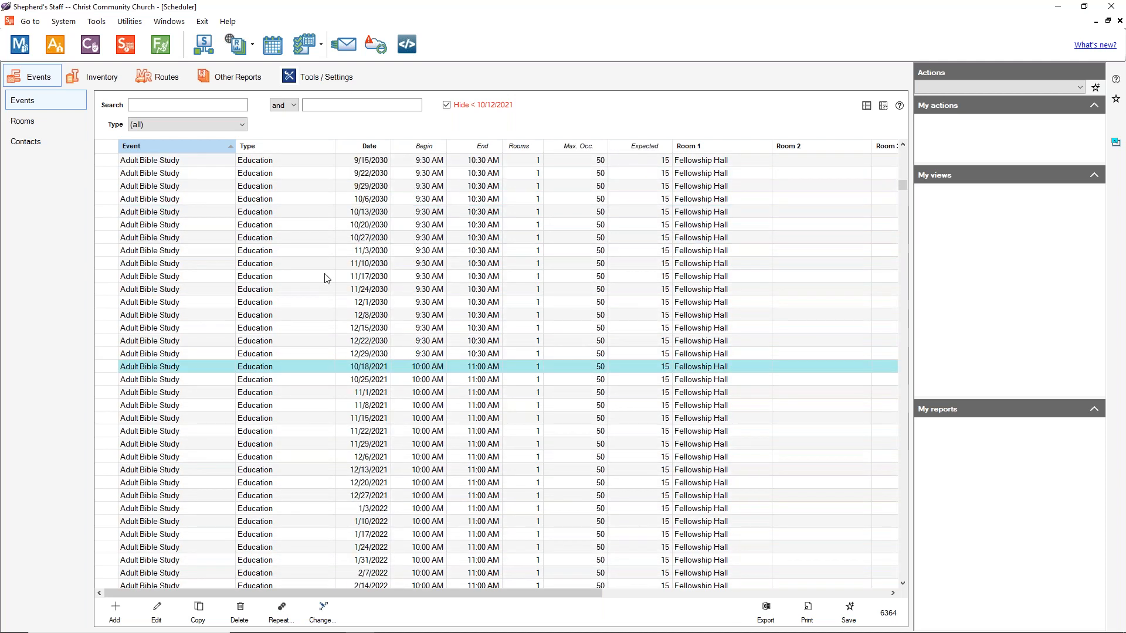
{"action": "scroll", "coordinate": [327, 277], "scroll_direction": "up", "scroll_amount": 20}
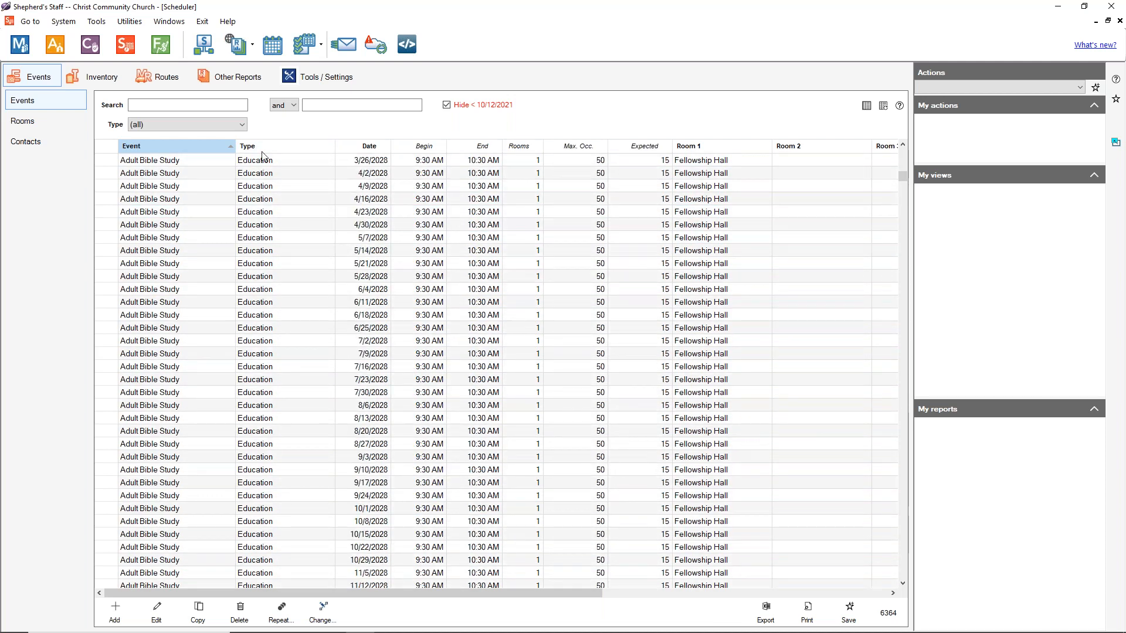
{"action": "left_click", "coordinate": [262, 148]}
{"action": "scroll", "coordinate": [264, 173], "scroll_direction": "up", "scroll_amount": 20}
{"action": "scroll", "coordinate": [266, 174], "scroll_direction": "up", "scroll_amount": 20}
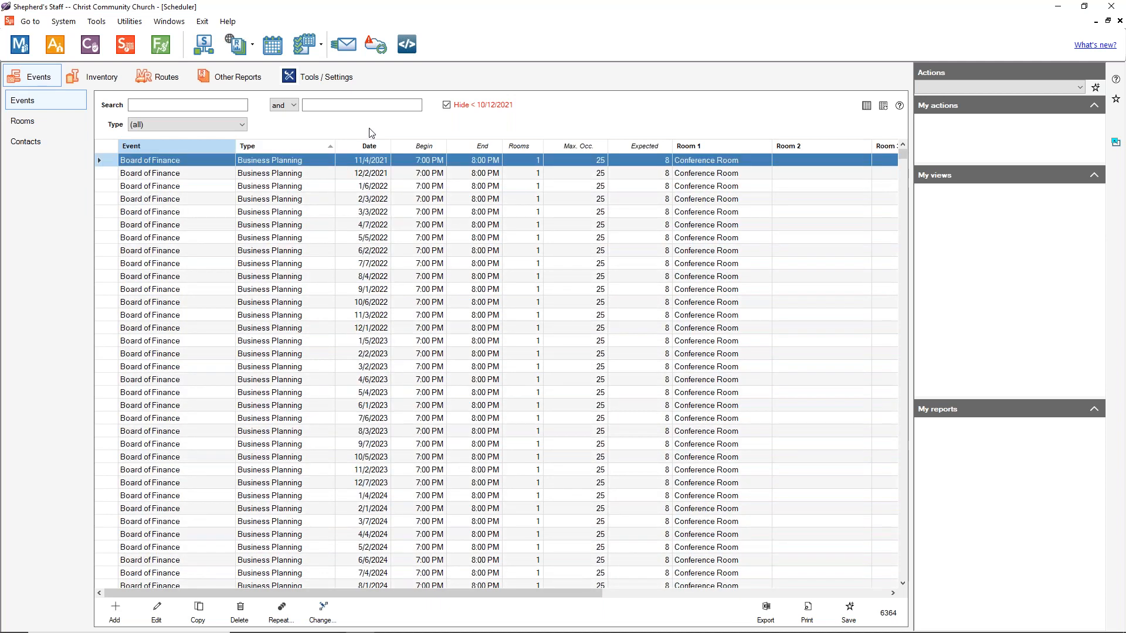
{"action": "left_click", "coordinate": [369, 146]}
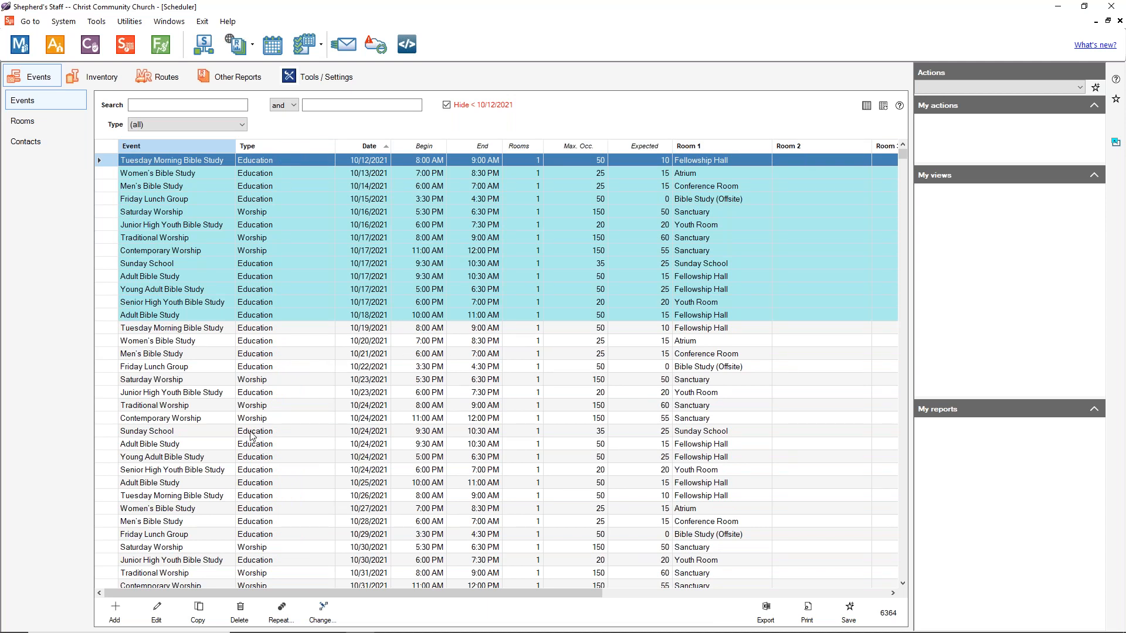
Step: Add a Youth Basketball event with Gymnasium and Fellowship Hall as its assigned rooms
{"action": "left_click", "coordinate": [120, 614]}
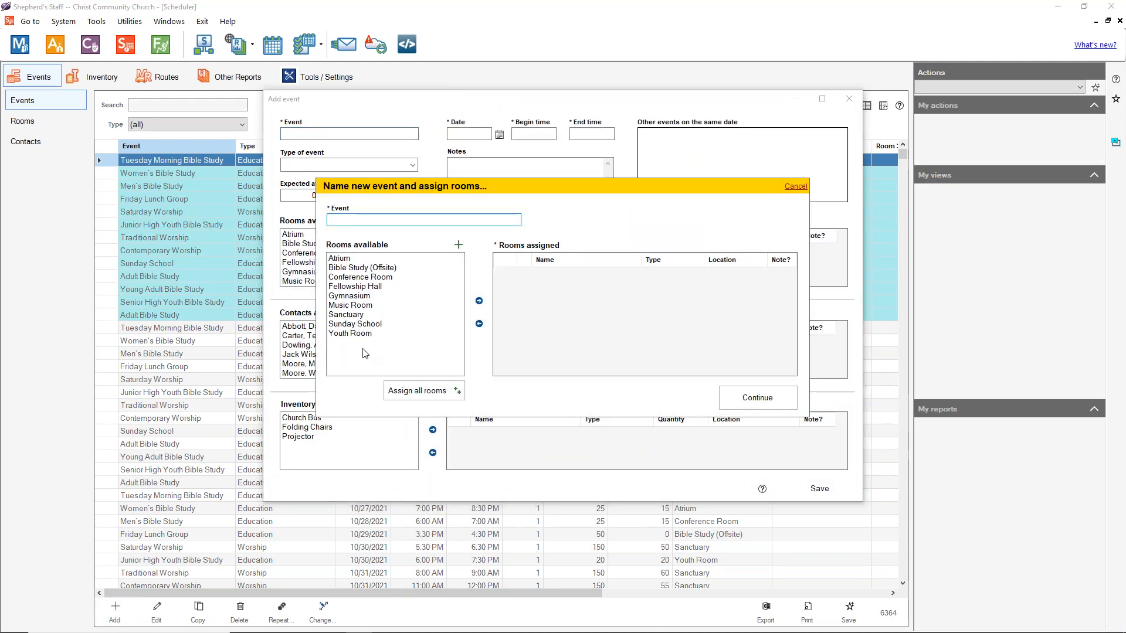
{"action": "left_click", "coordinate": [366, 296]}
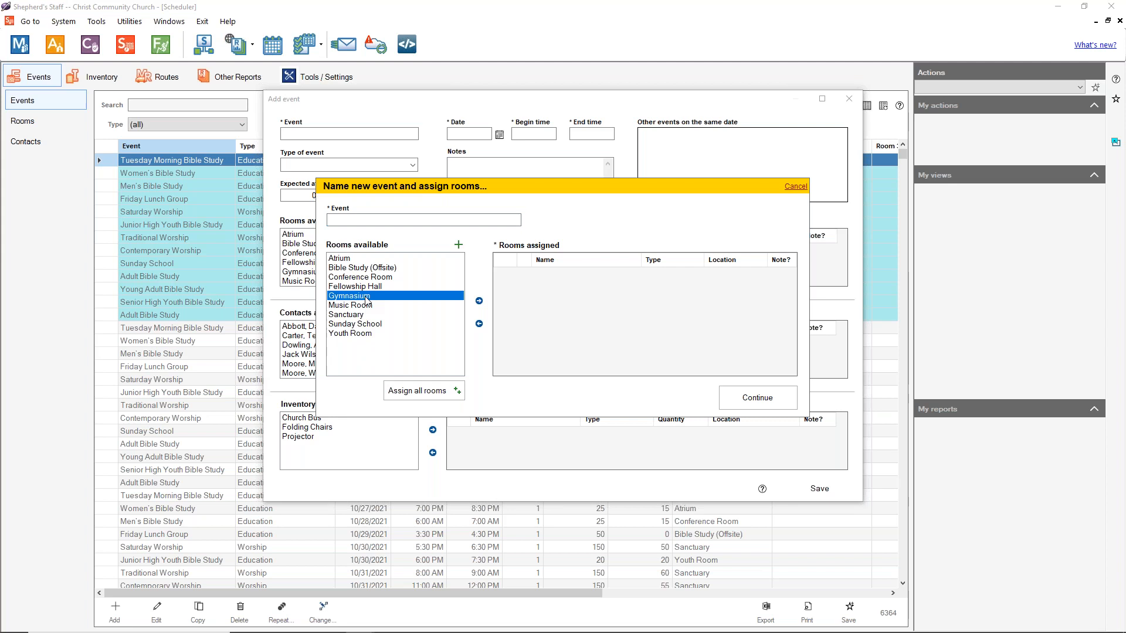
{"action": "left_click", "coordinate": [370, 219]}
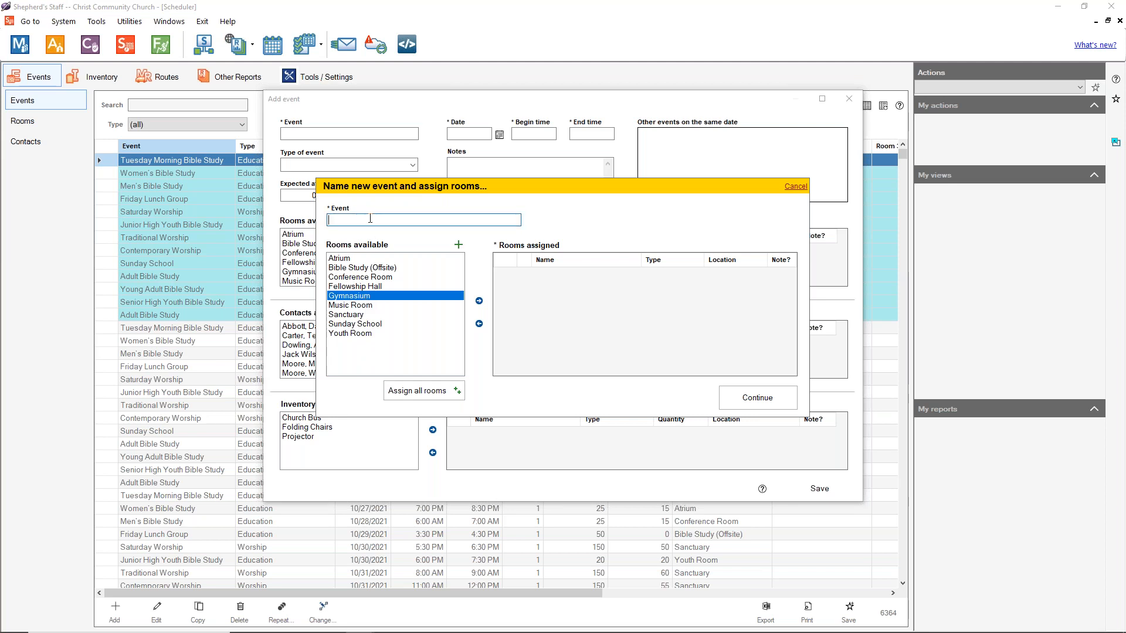
{"action": "type", "text": "Youth Basketball"}
{"action": "left_click", "coordinate": [478, 301]}
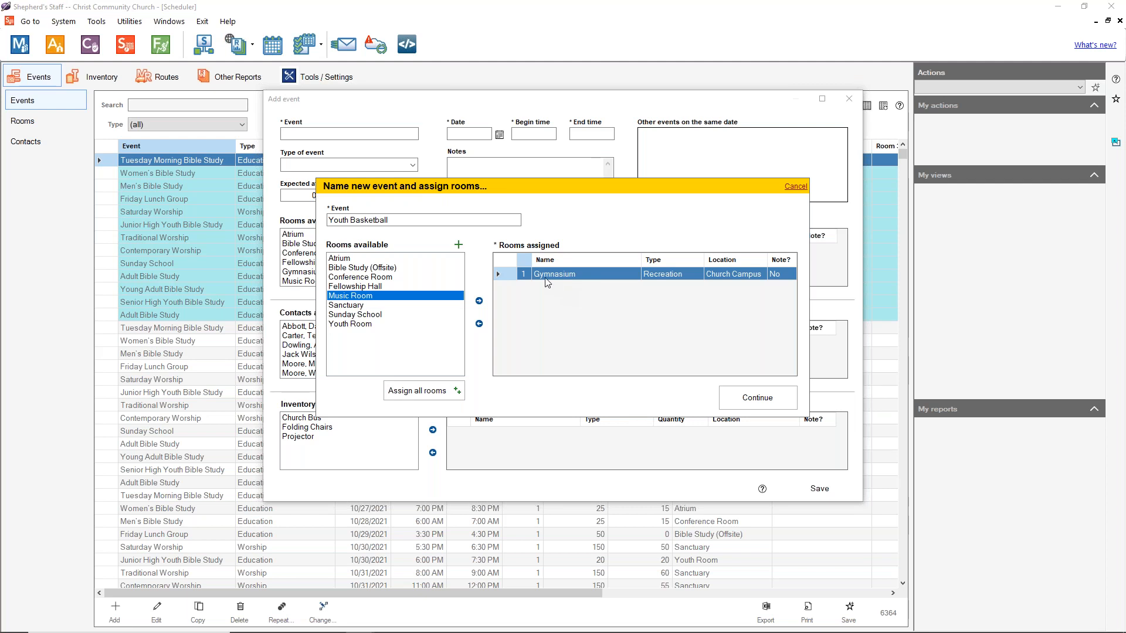
{"action": "left_click", "coordinate": [392, 287]}
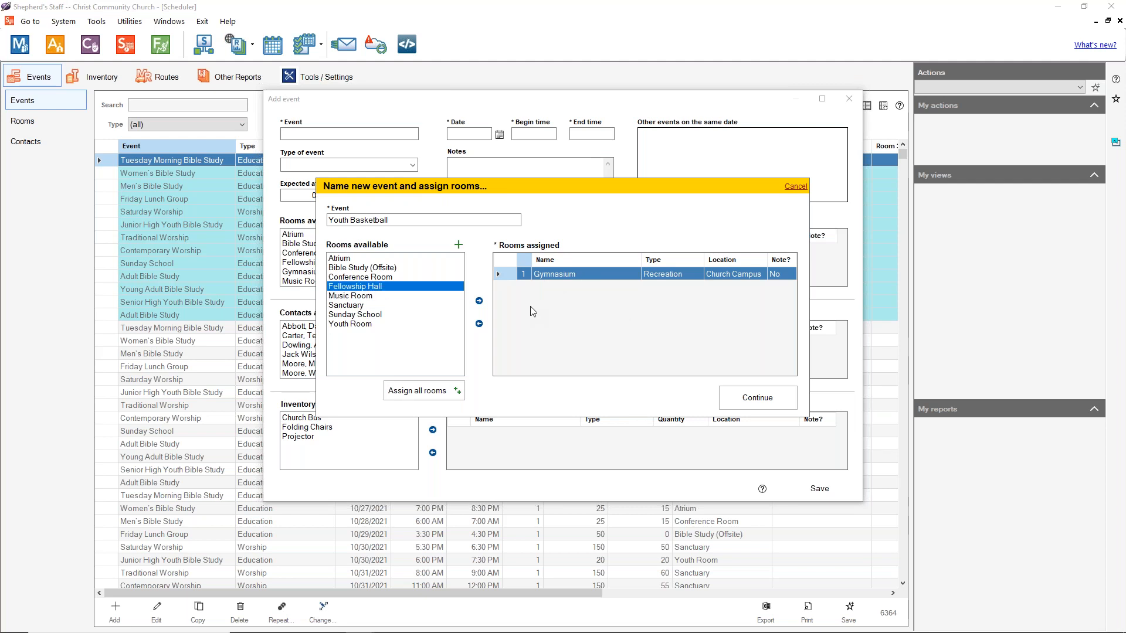
{"action": "left_click", "coordinate": [479, 301]}
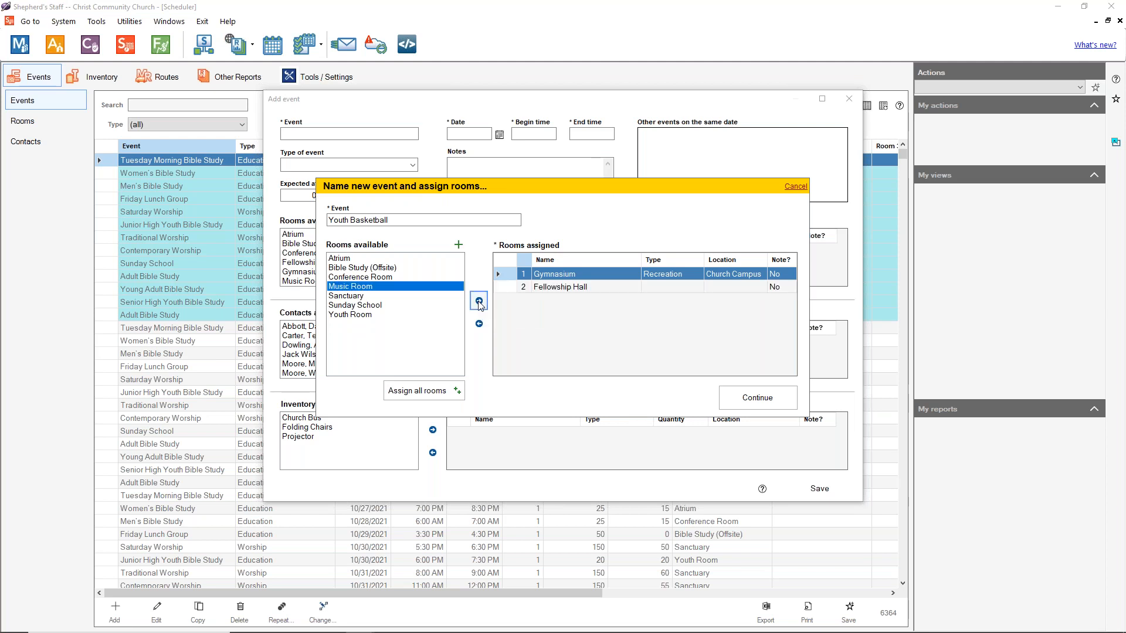
{"action": "left_click", "coordinate": [585, 285]}
{"action": "left_click", "coordinate": [582, 275]}
{"action": "left_click", "coordinate": [579, 287]}
{"action": "left_click", "coordinate": [742, 399]}
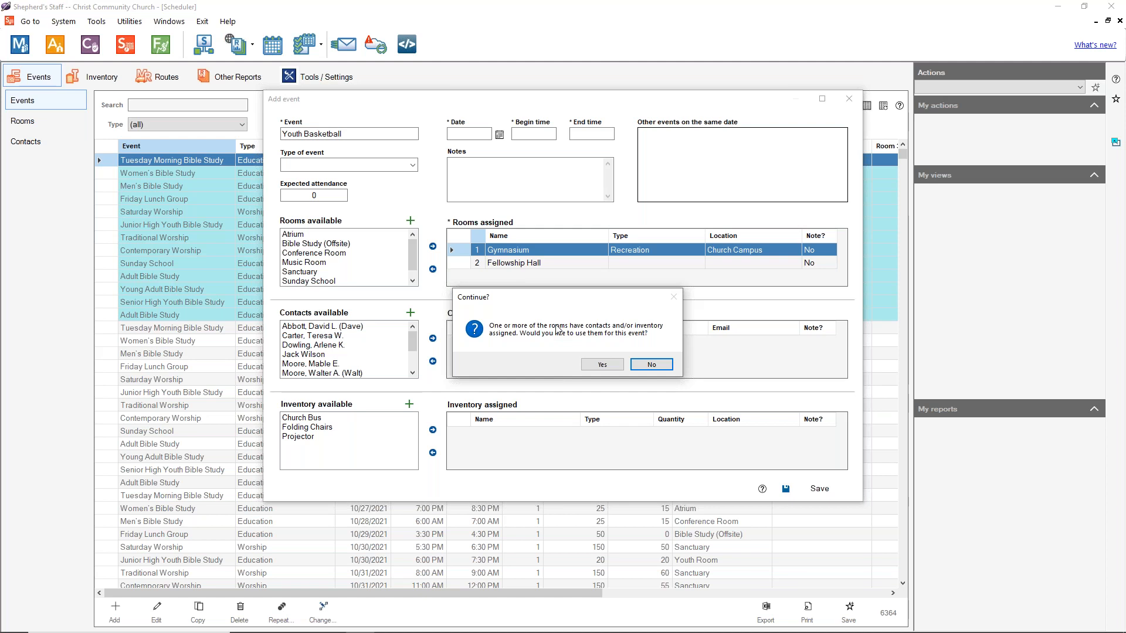
Step: Accept the rooms' contacts and inventory, and schedule 10/23/2021 from 11:00 AM to 2:00 PM
{"action": "left_click", "coordinate": [601, 364]}
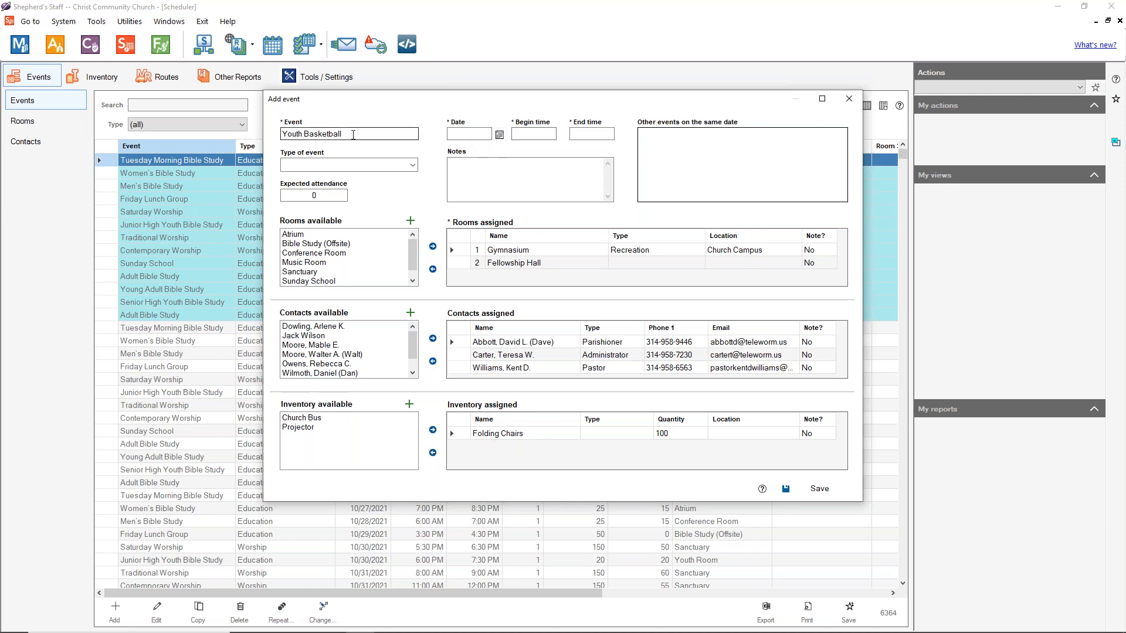
{"action": "left_click", "coordinate": [498, 136]}
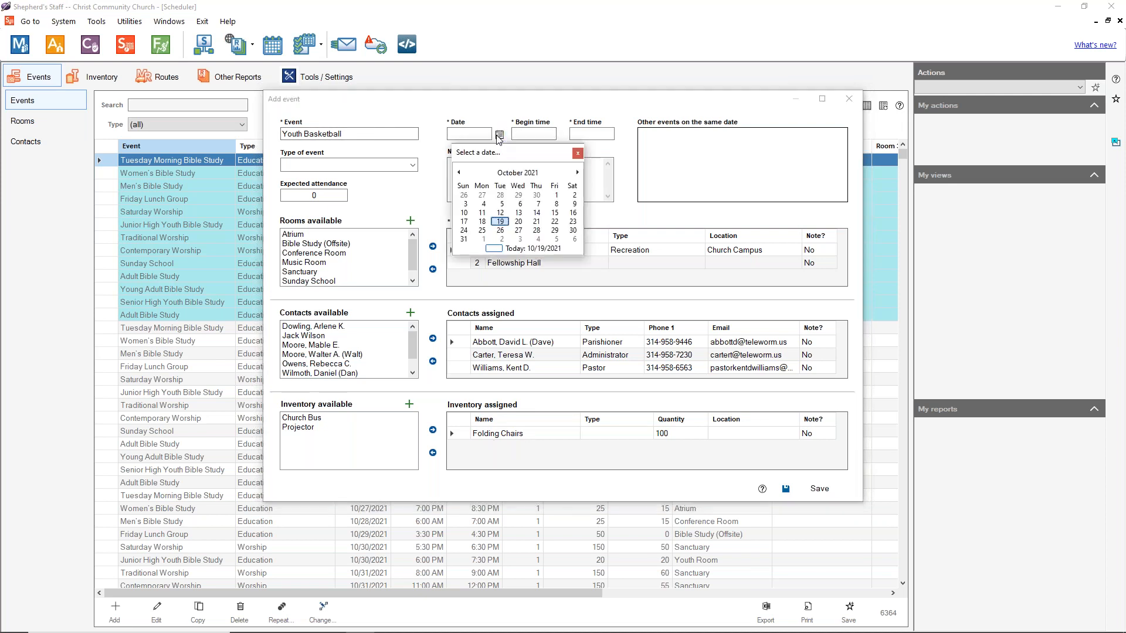
{"action": "left_click", "coordinate": [574, 222]}
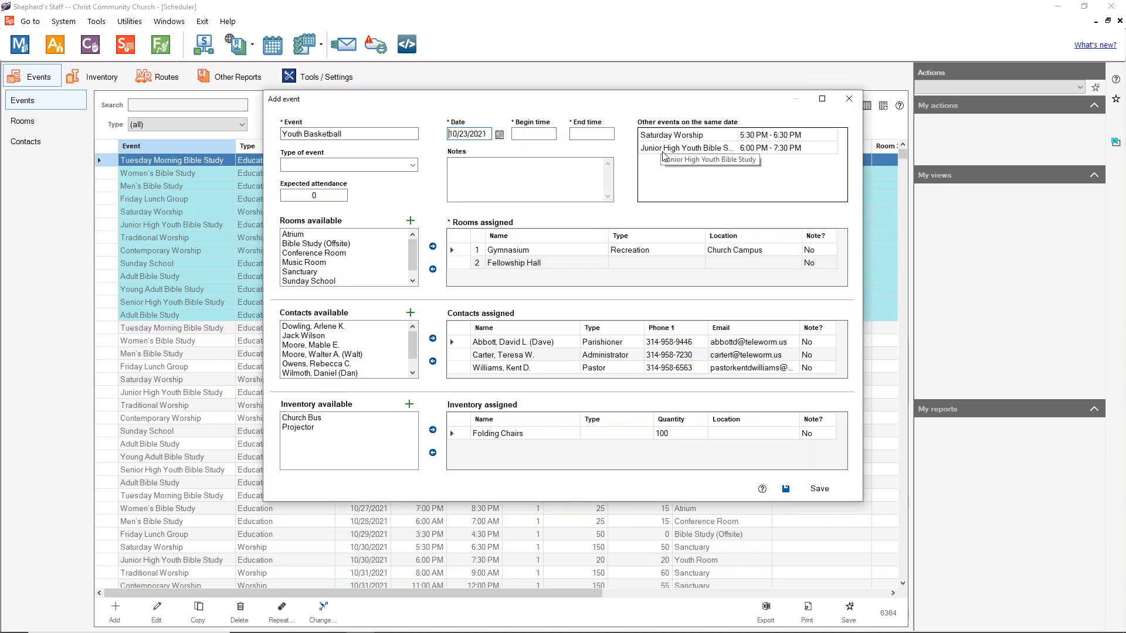
{"action": "left_click", "coordinate": [533, 136]}
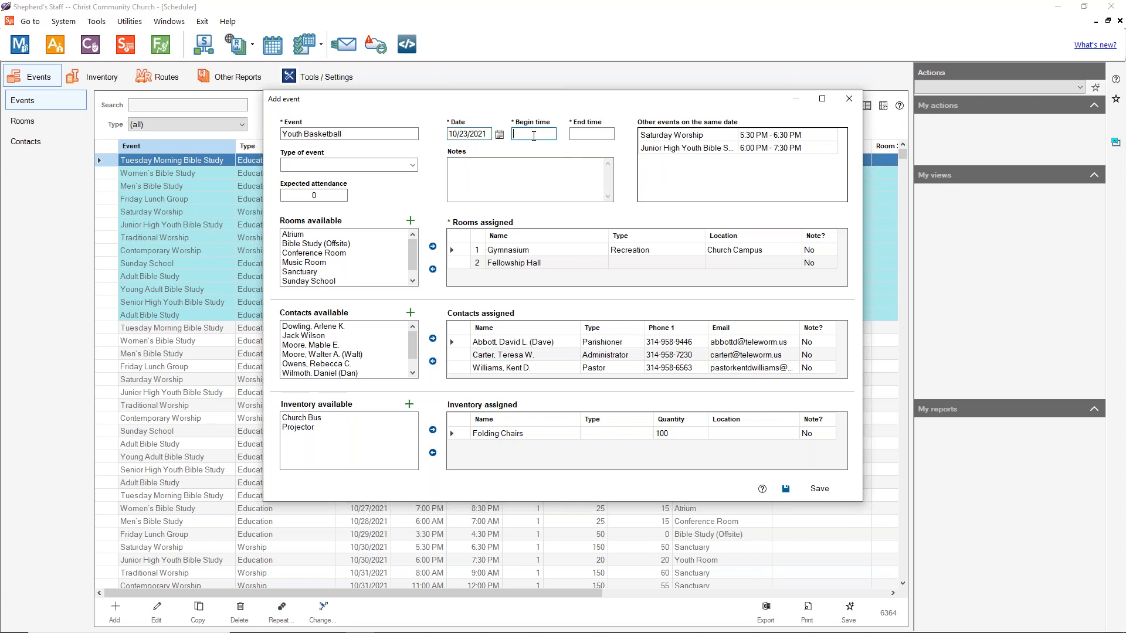
{"action": "type", "text": "11:00 AM"}
{"action": "key", "text": "Tab"}
{"action": "type", "text": "2:00 PM"}
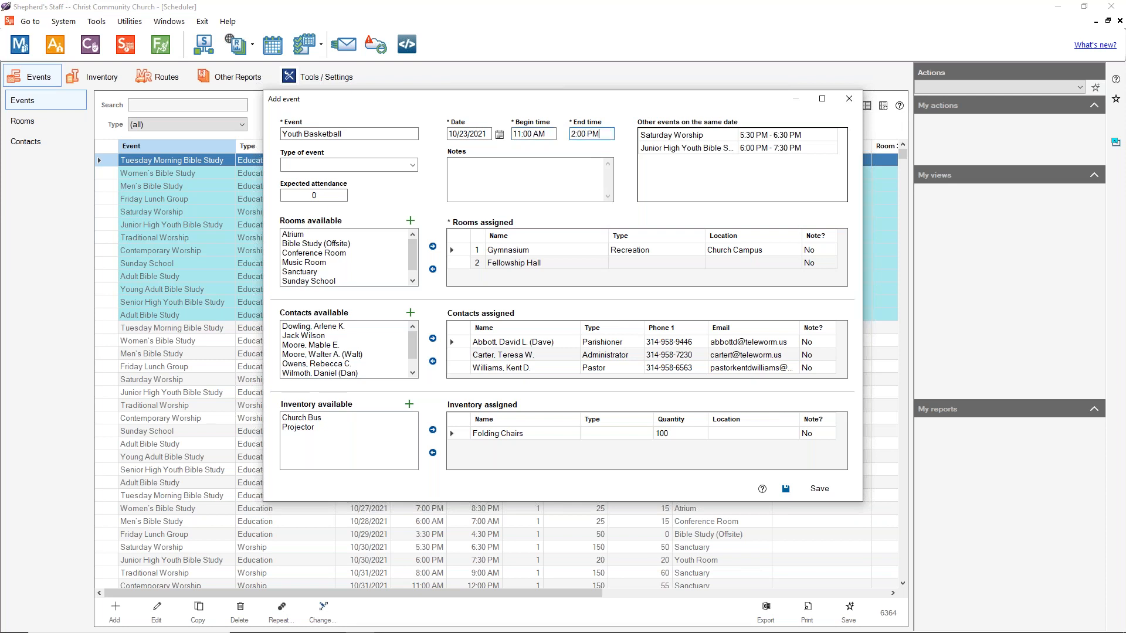
Step: Add Recreation to the event-type choices list
{"action": "left_click", "coordinate": [413, 165]}
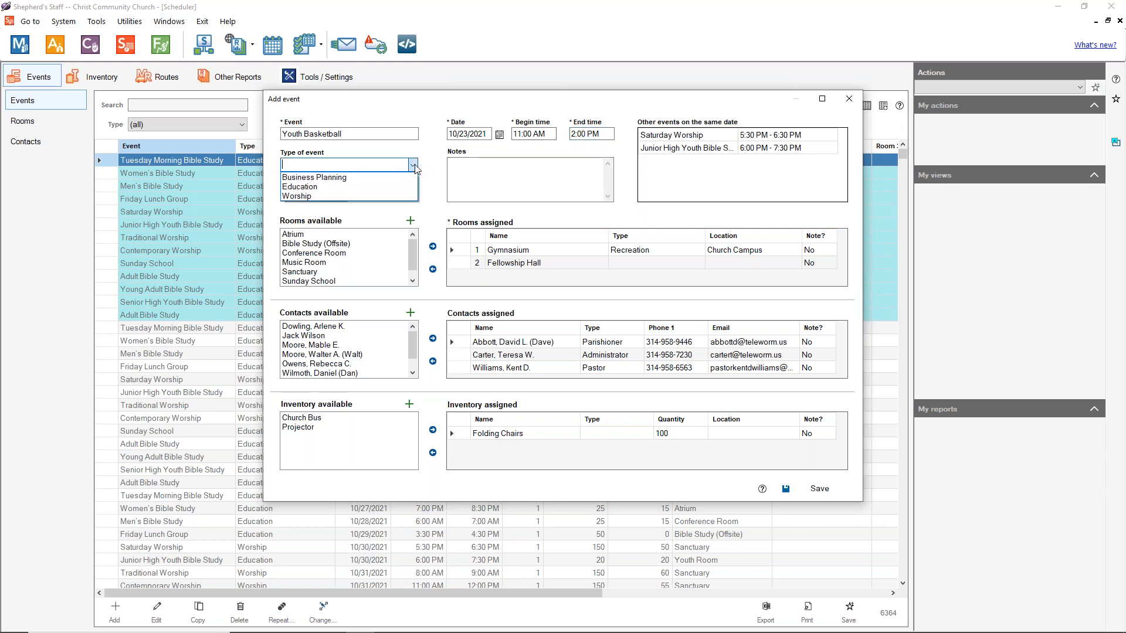
{"action": "left_click", "coordinate": [376, 165]}
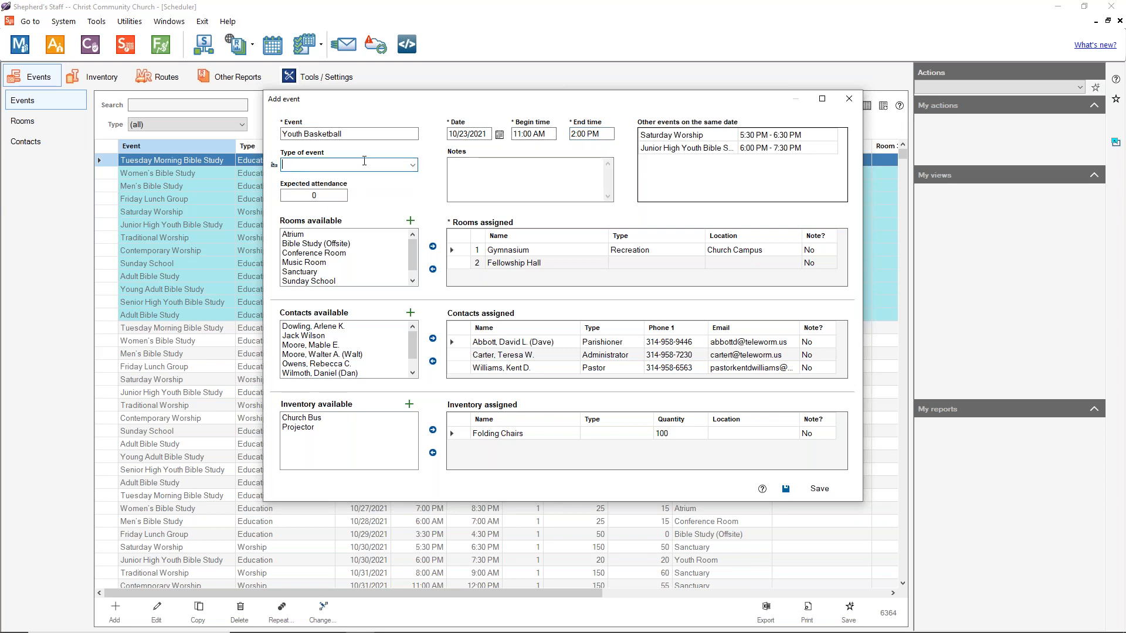
{"action": "left_click", "coordinate": [274, 164]}
{"action": "type", "text": "Recreation"}
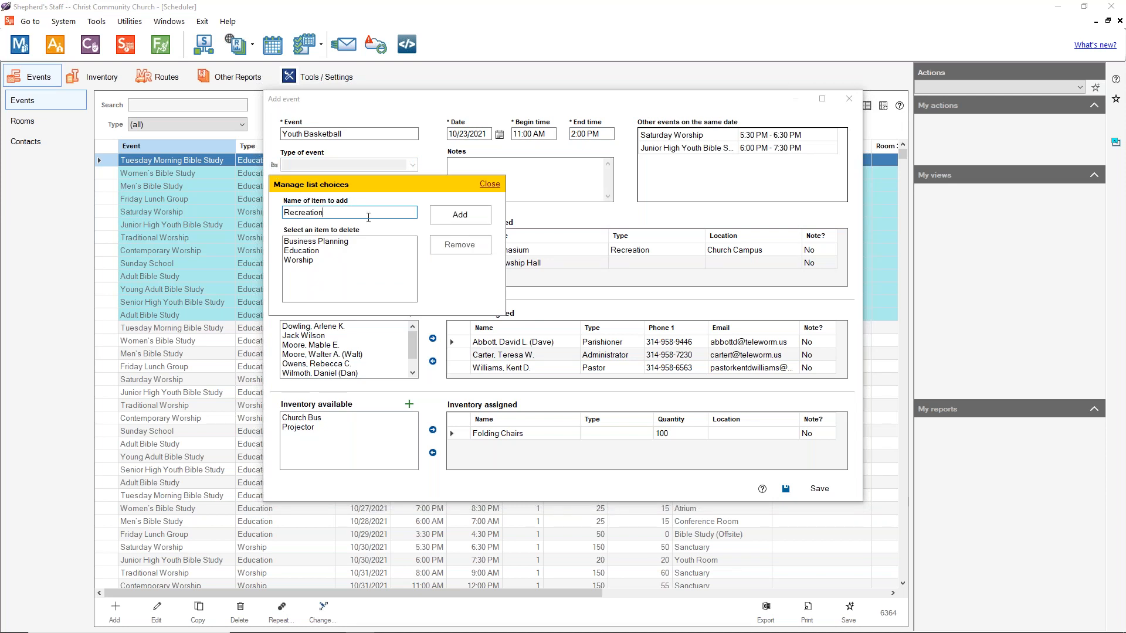
{"action": "left_click", "coordinate": [466, 215]}
{"action": "left_click", "coordinate": [310, 262]}
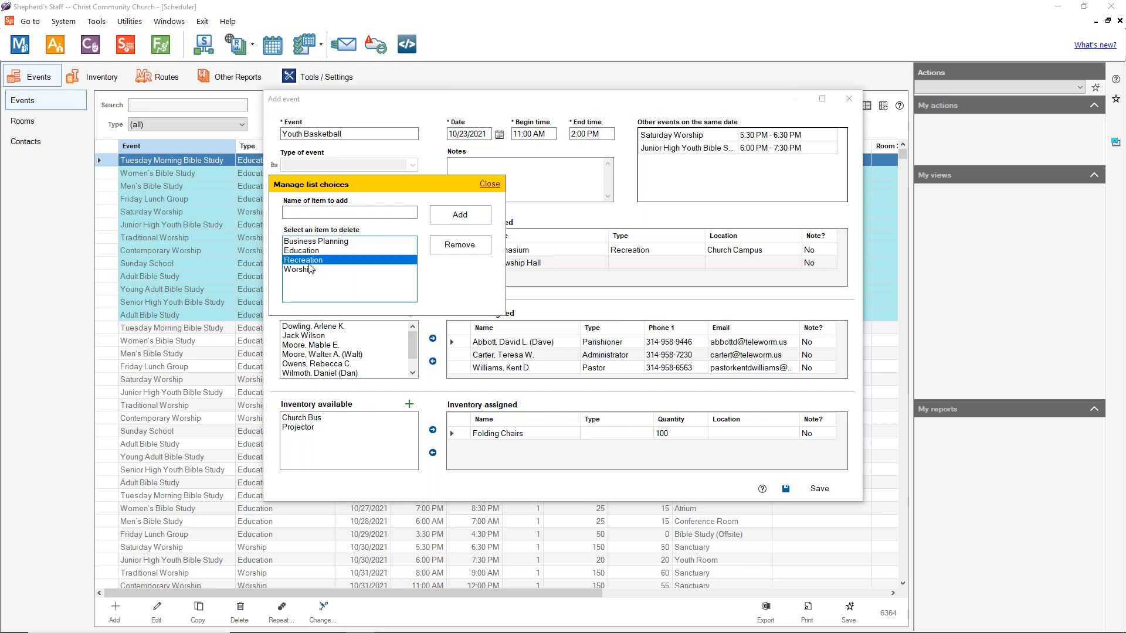
{"action": "left_click", "coordinate": [434, 221]}
{"action": "left_click", "coordinate": [616, 364]}
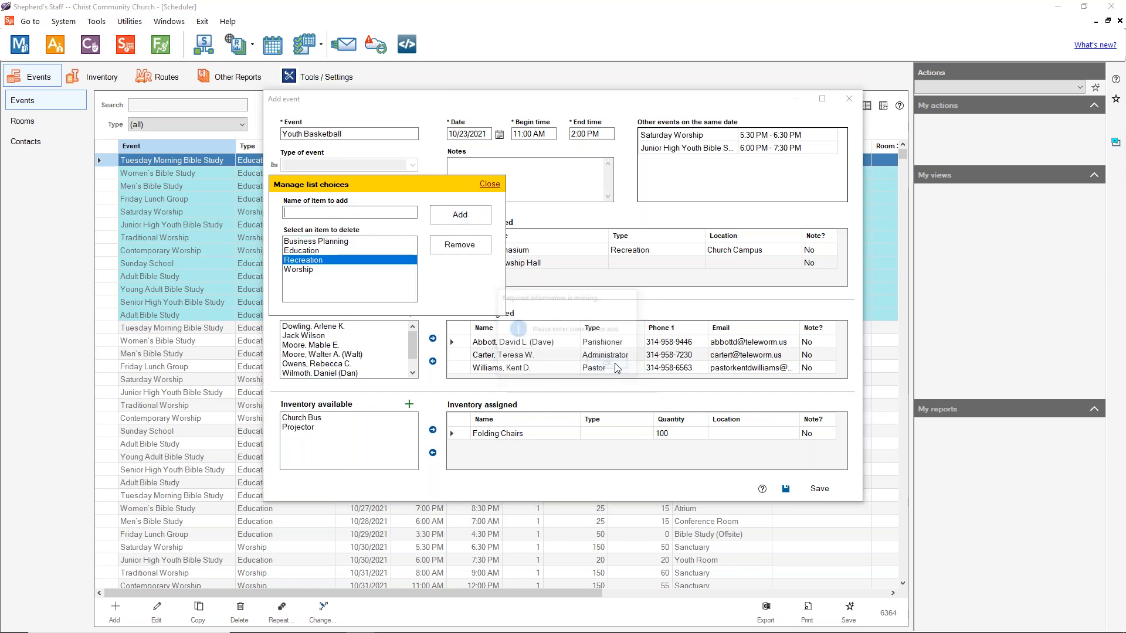
{"action": "left_click", "coordinate": [489, 184]}
Step: Set Youth Basketball's type of event to Recreation
{"action": "left_click", "coordinate": [413, 165]}
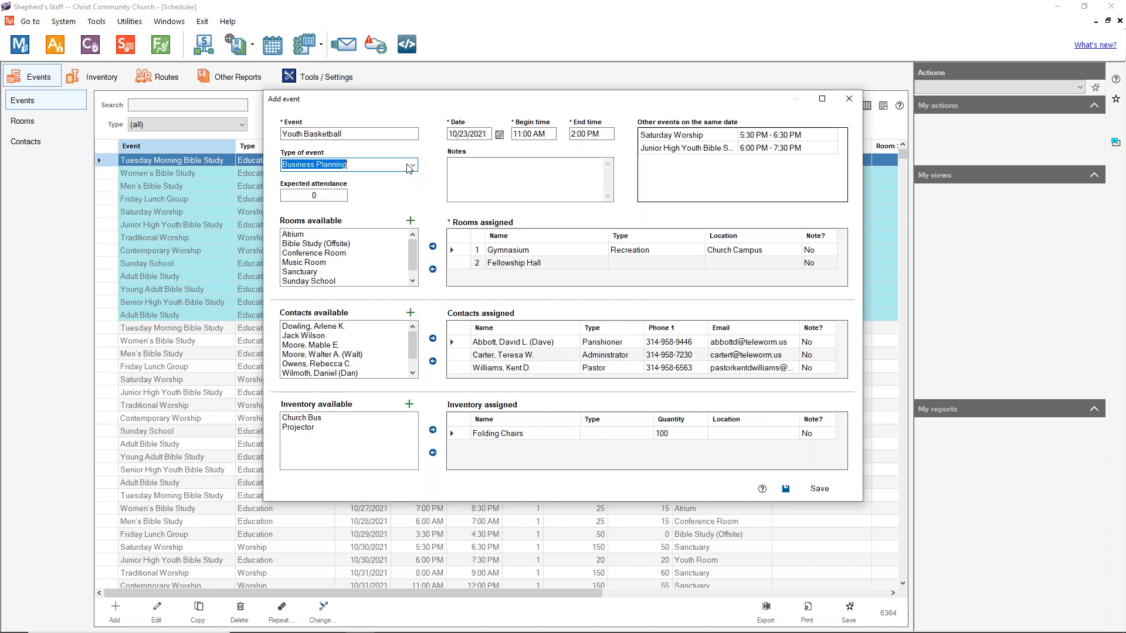
{"action": "left_click", "coordinate": [322, 197]}
{"action": "left_click", "coordinate": [469, 176]}
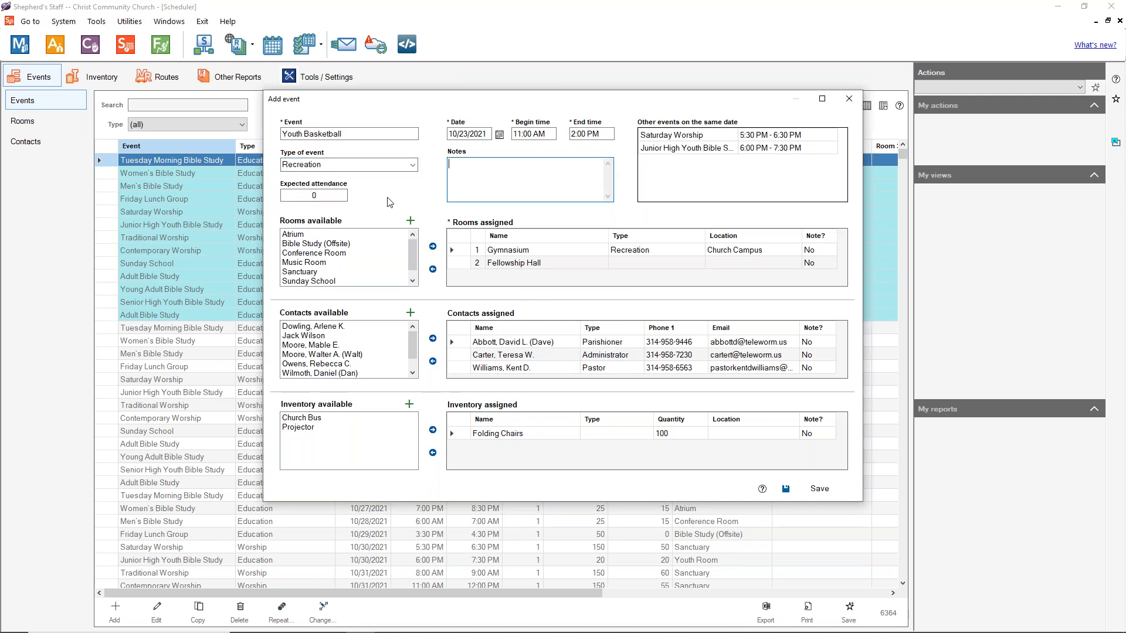
{"action": "left_click", "coordinate": [333, 194]}
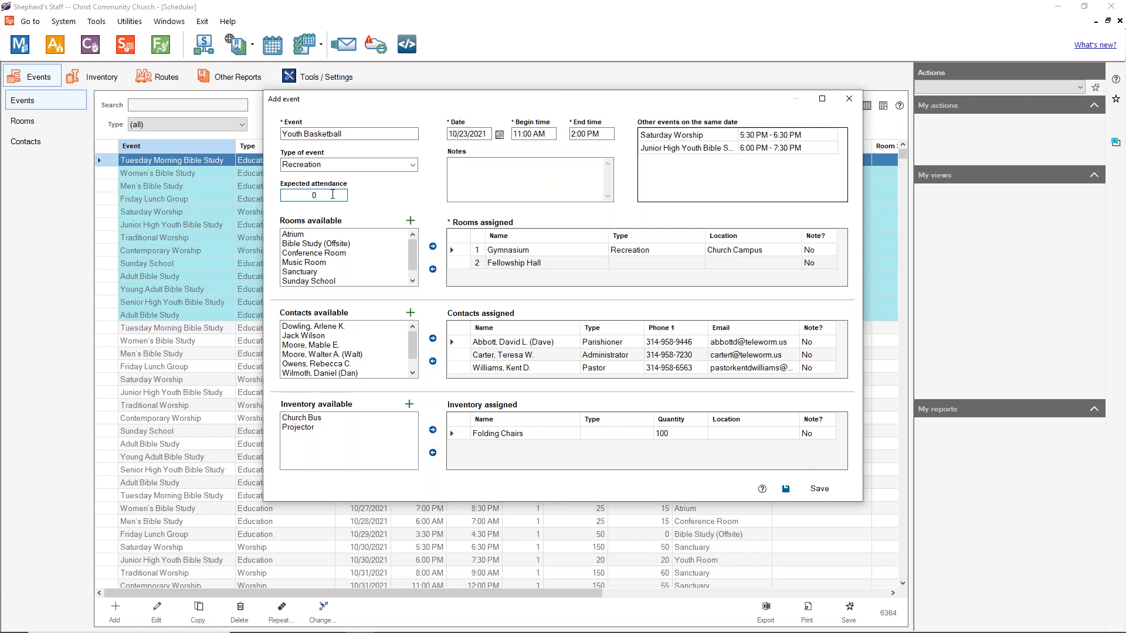
Step: Set Youth Basketball's expected attendance to 50 and its time to 4:00 PM–6:00 PM
{"action": "key", "text": "BackSpace"}
{"action": "type", "text": "50"}
{"action": "left_click", "coordinate": [536, 173]}
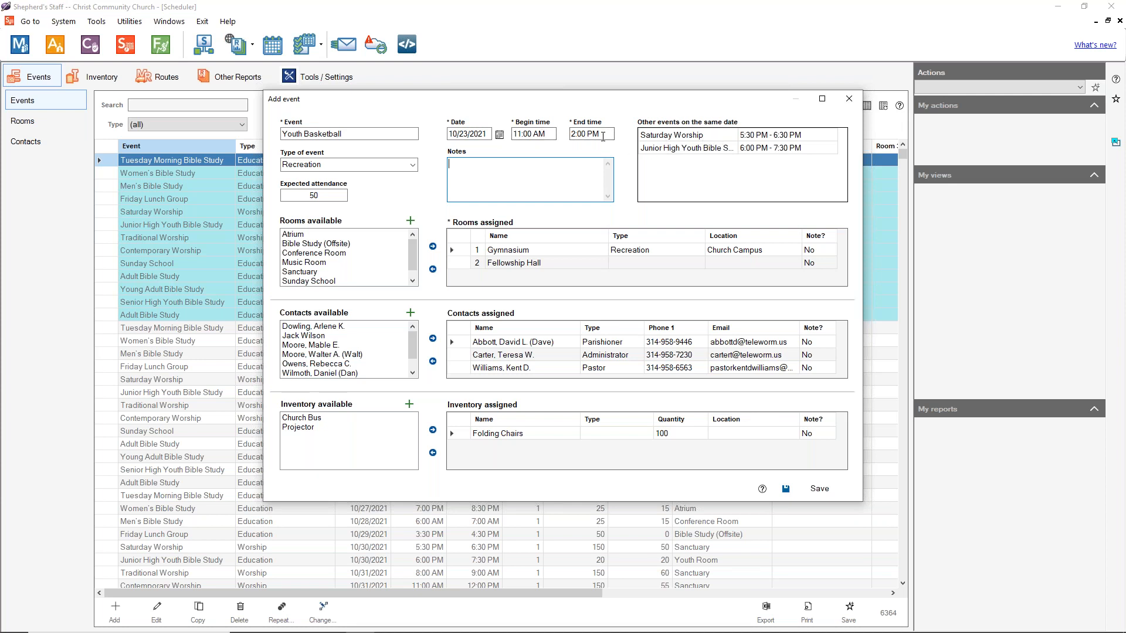
{"action": "left_click", "coordinate": [534, 134]}
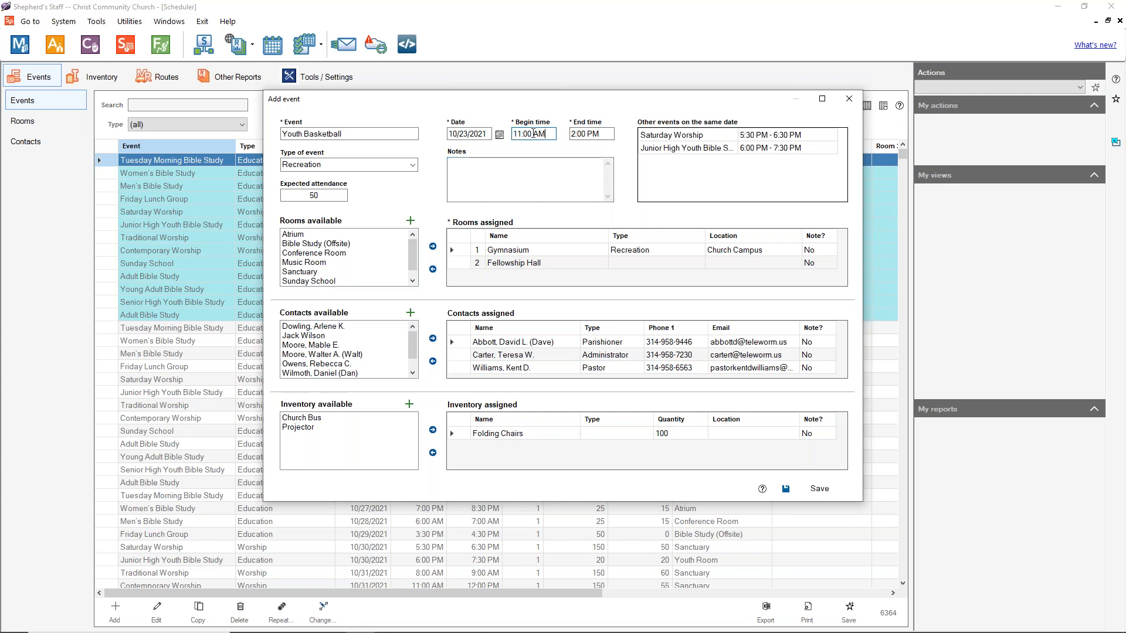
{"action": "key", "text": "BackSpace"}
{"action": "type", "text": "4:00 PM"}
{"action": "key", "text": "Tab"}
{"action": "type", "text": "6"}
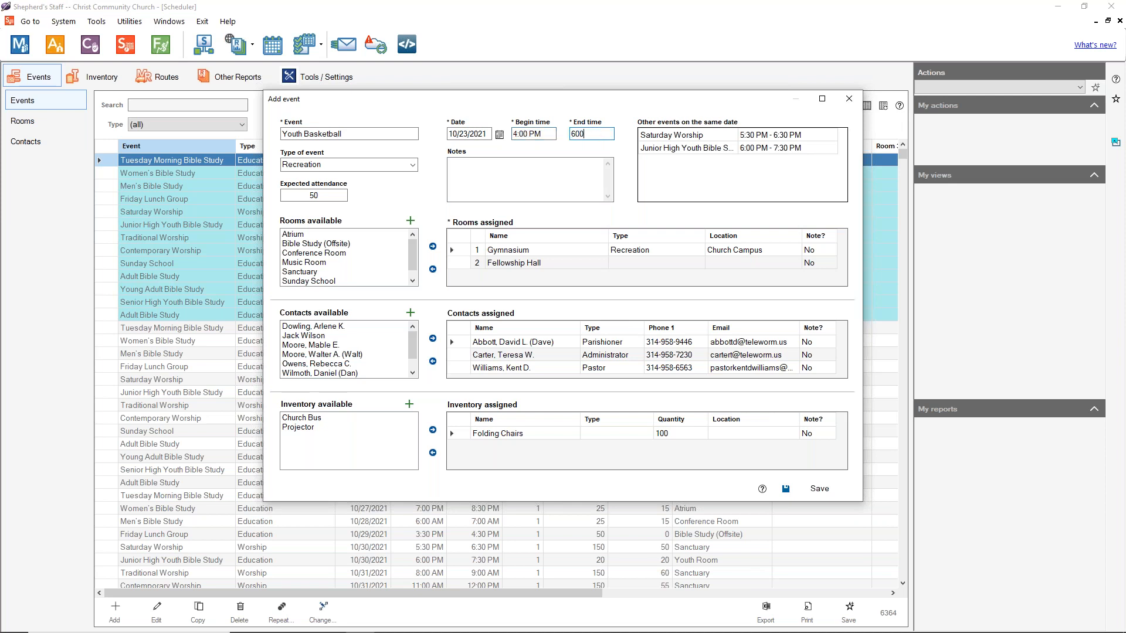
{"action": "type", "text": ":00PM"}
{"action": "left_click", "coordinate": [527, 171]}
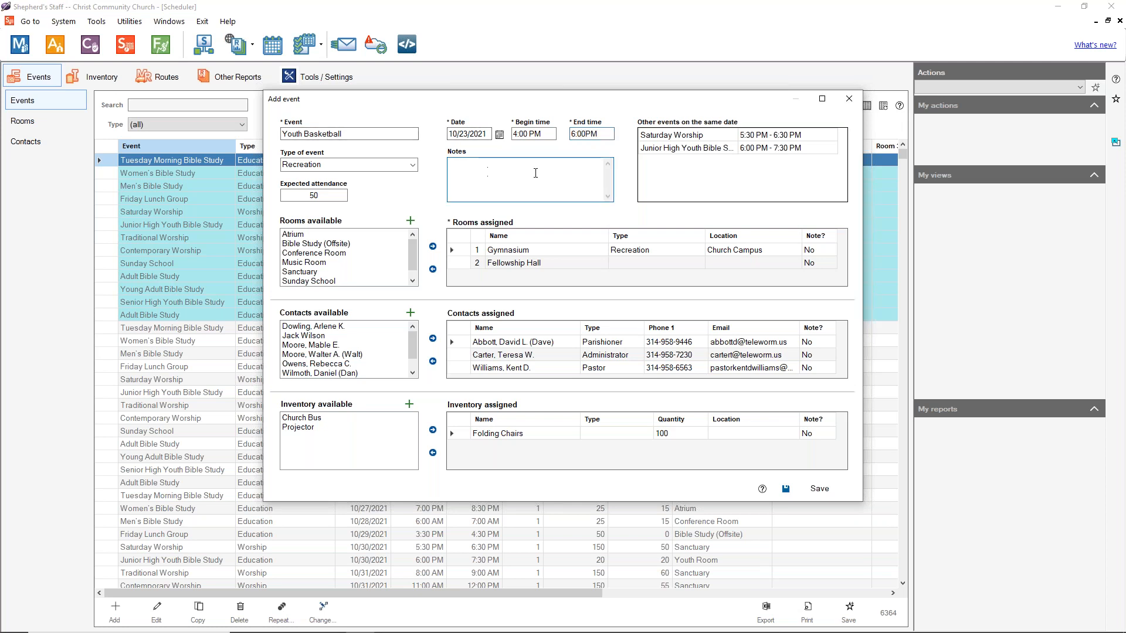
Step: Save the event, accepting the contact conflicts with Saturday Worship
{"action": "left_click", "coordinate": [819, 489]}
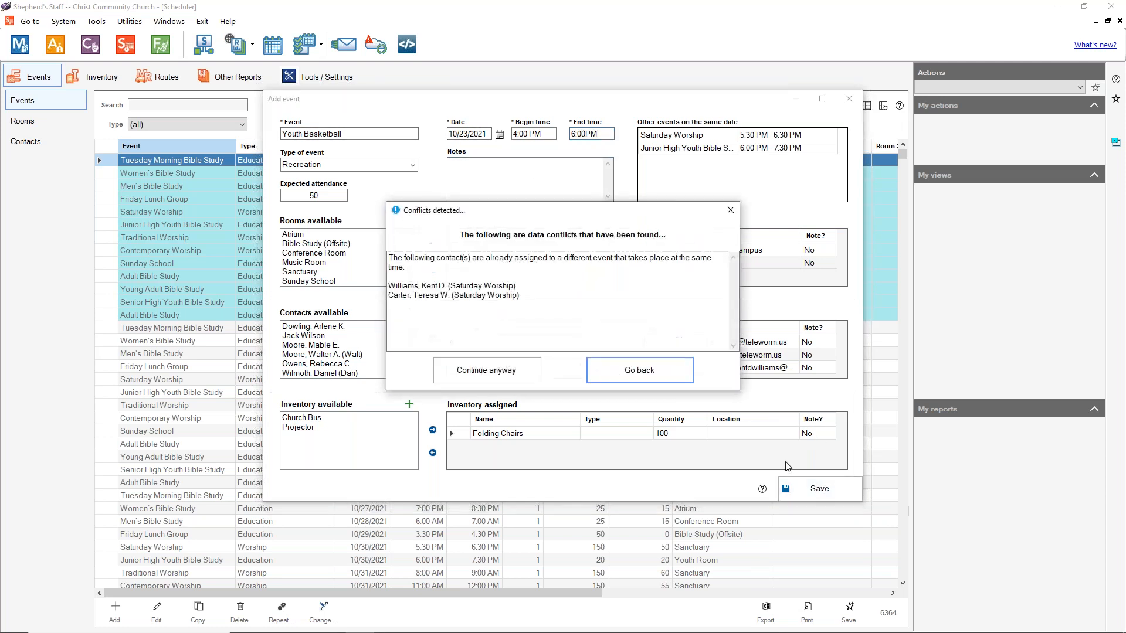
{"action": "left_click_drag", "start_coordinate": [445, 258], "coordinate": [556, 270]}
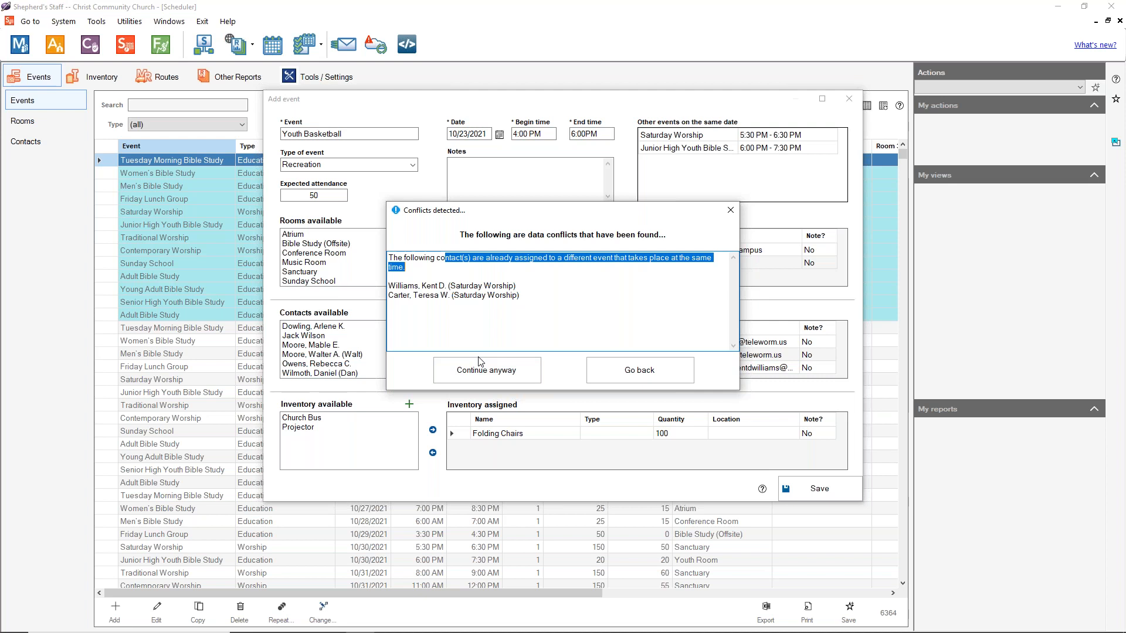
{"action": "left_click", "coordinate": [507, 370]}
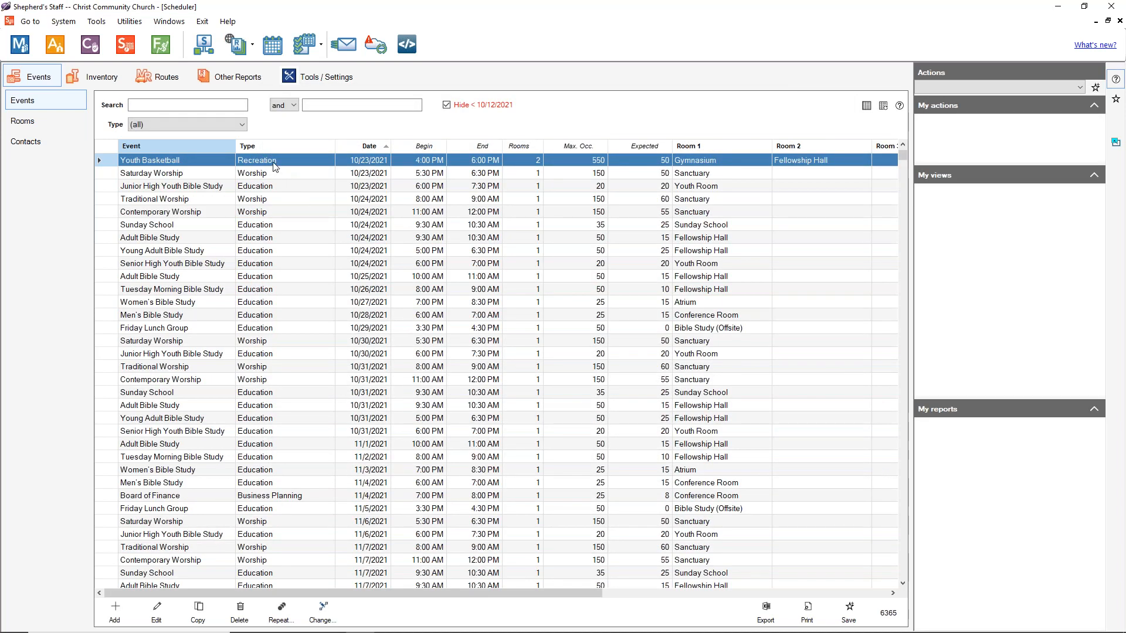
Step: Change the 10/23/2021 Youth Basketball event to begin 11:00 AM and end 2:00 PM, and save
{"action": "left_click", "coordinate": [273, 162]}
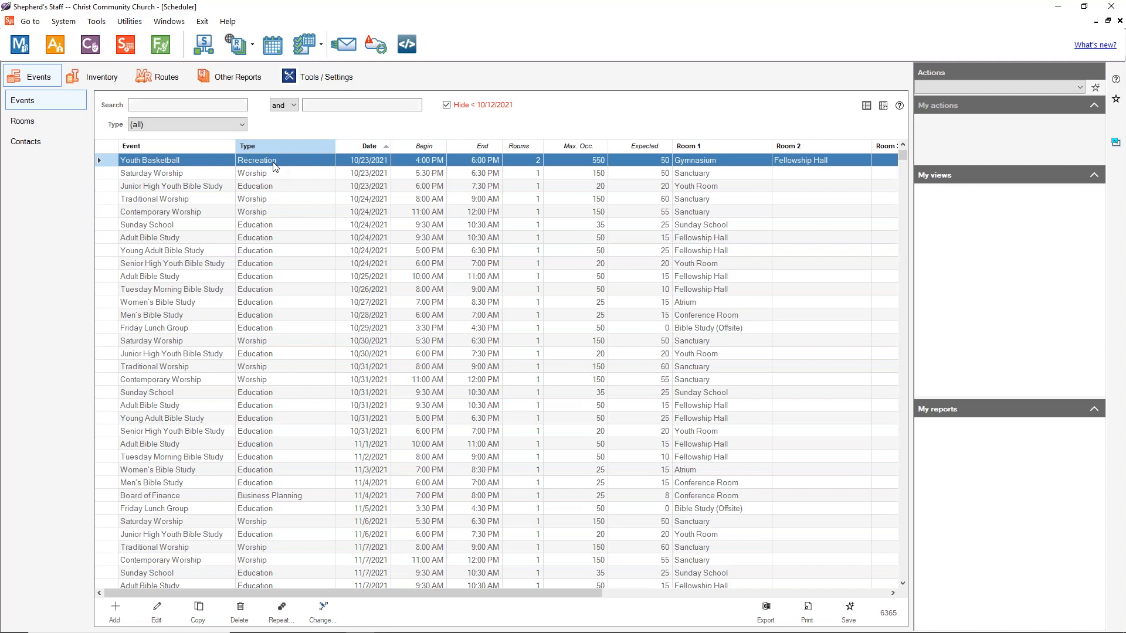
{"action": "double_click", "coordinate": [273, 166]}
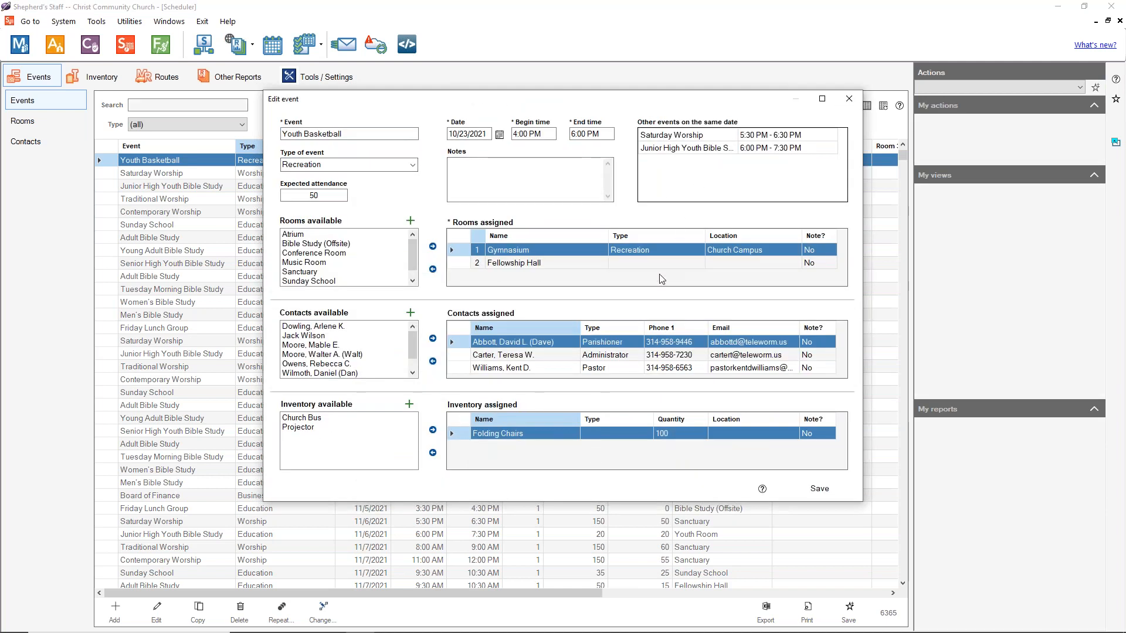
{"action": "left_click", "coordinate": [540, 135]}
{"action": "left_click", "coordinate": [530, 135]}
{"action": "key", "text": "BackSpace"}
{"action": "key", "text": "BackSpace"}
{"action": "key", "text": "BackSpace"}
{"action": "key", "text": "BackSpace"}
{"action": "type", "text": "11"}
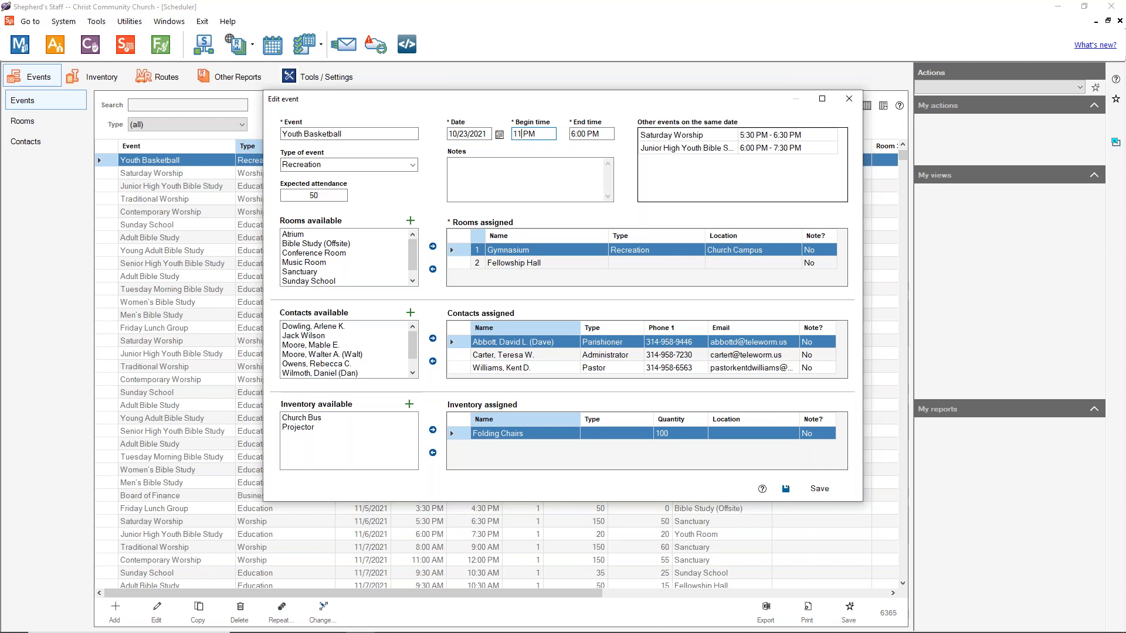
{"action": "type", "text": ":00a"}
{"action": "left_click", "coordinate": [601, 134]}
{"action": "type", "text": "2:00PM"}
{"action": "left_click", "coordinate": [809, 478]}
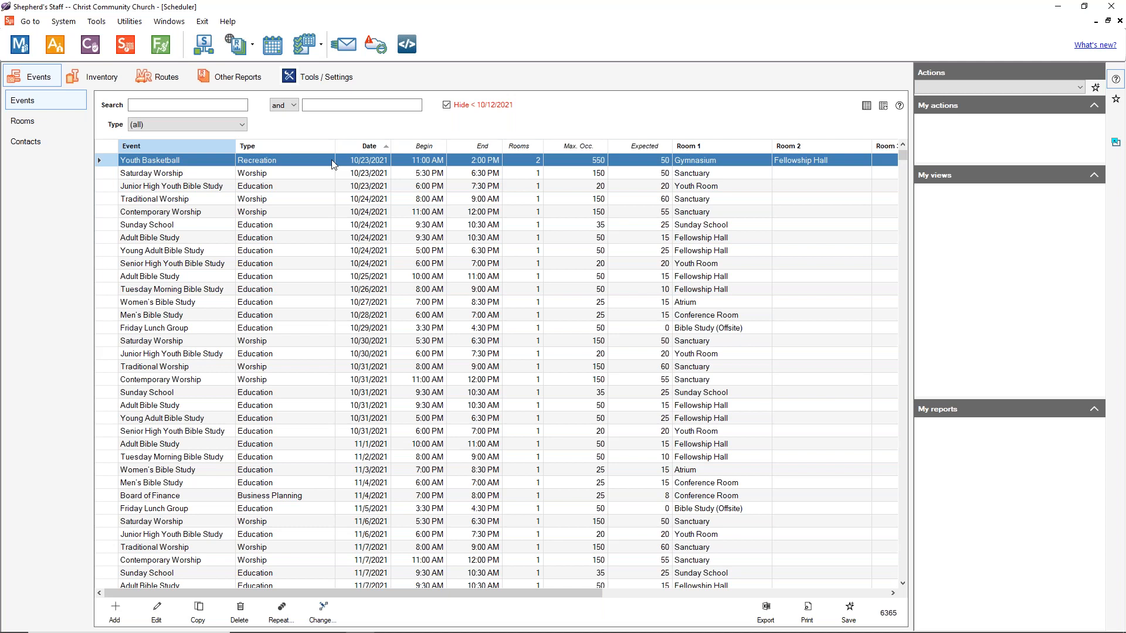
Step: Set Youth Basketball to repeat on the same day each month, 50 times
{"action": "left_click", "coordinate": [284, 614]}
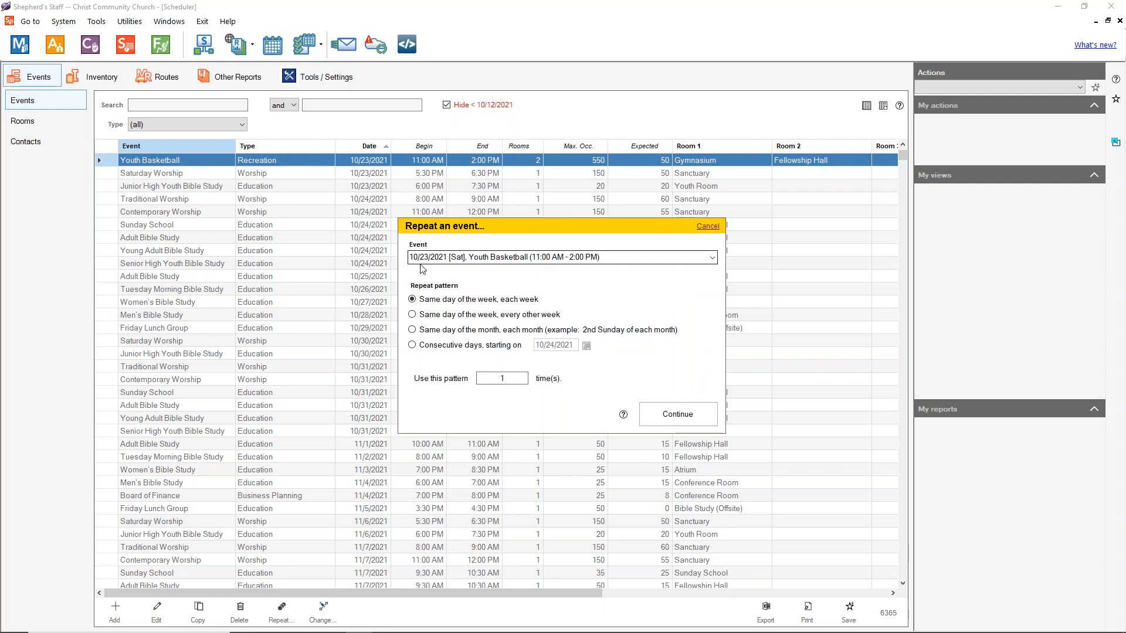
{"action": "mouse_move", "coordinate": [1092, 632]}
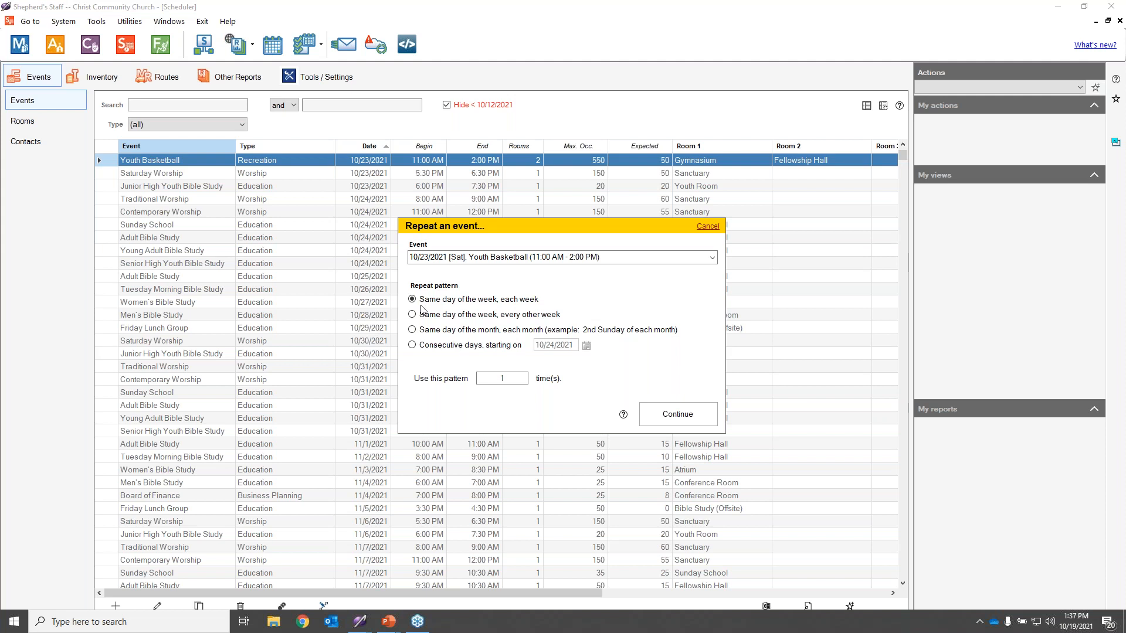
{"action": "left_click", "coordinate": [412, 330]}
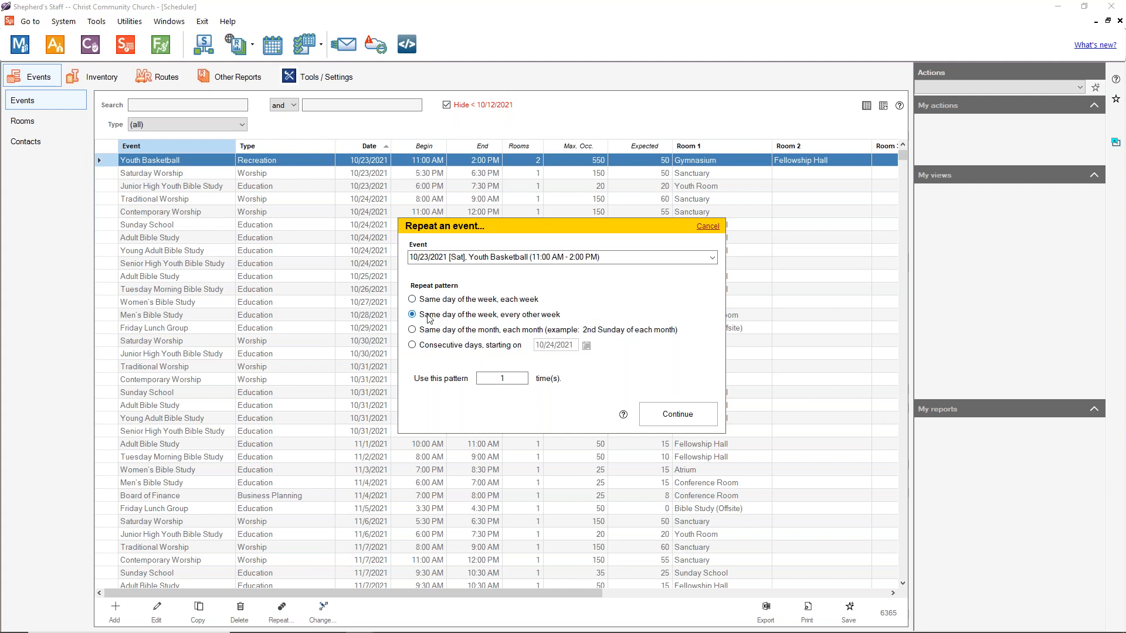
{"action": "left_click", "coordinate": [433, 345]}
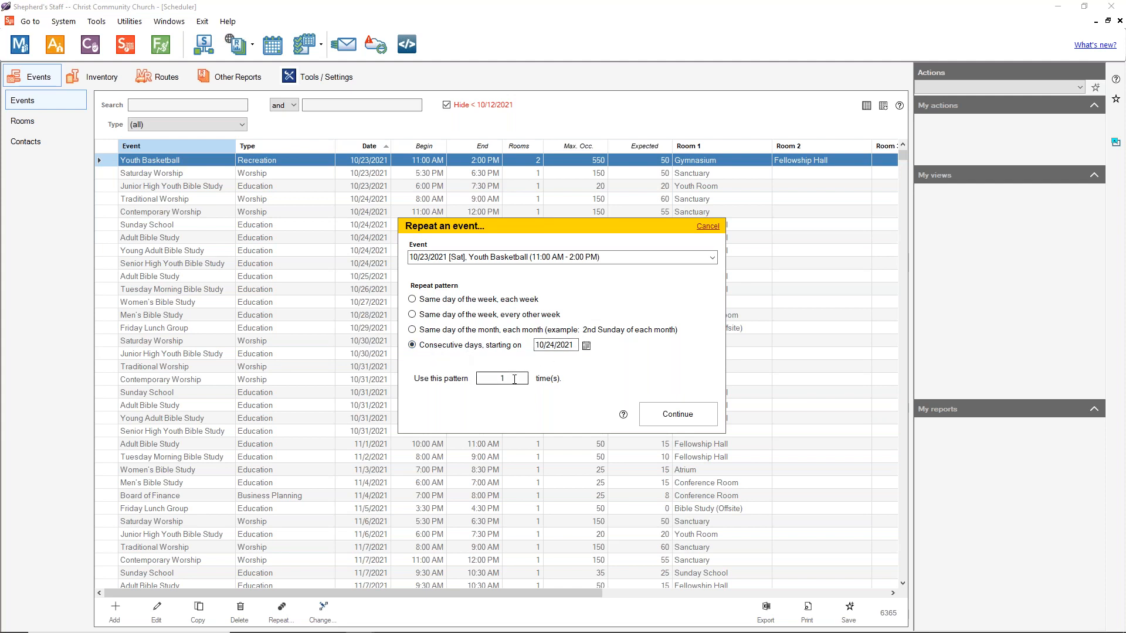
{"action": "left_click", "coordinate": [445, 331]}
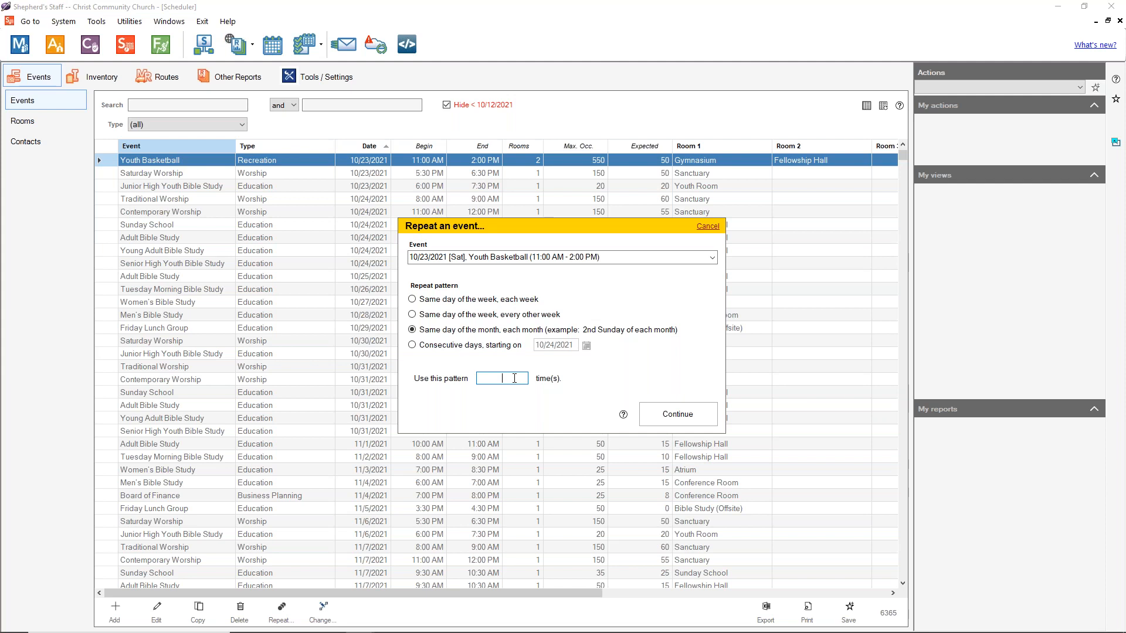
{"action": "type", "text": "50"}
Step: Preview the 50 monthly occurrences, checking the 12/25/2021 one
{"action": "left_click", "coordinate": [680, 416]}
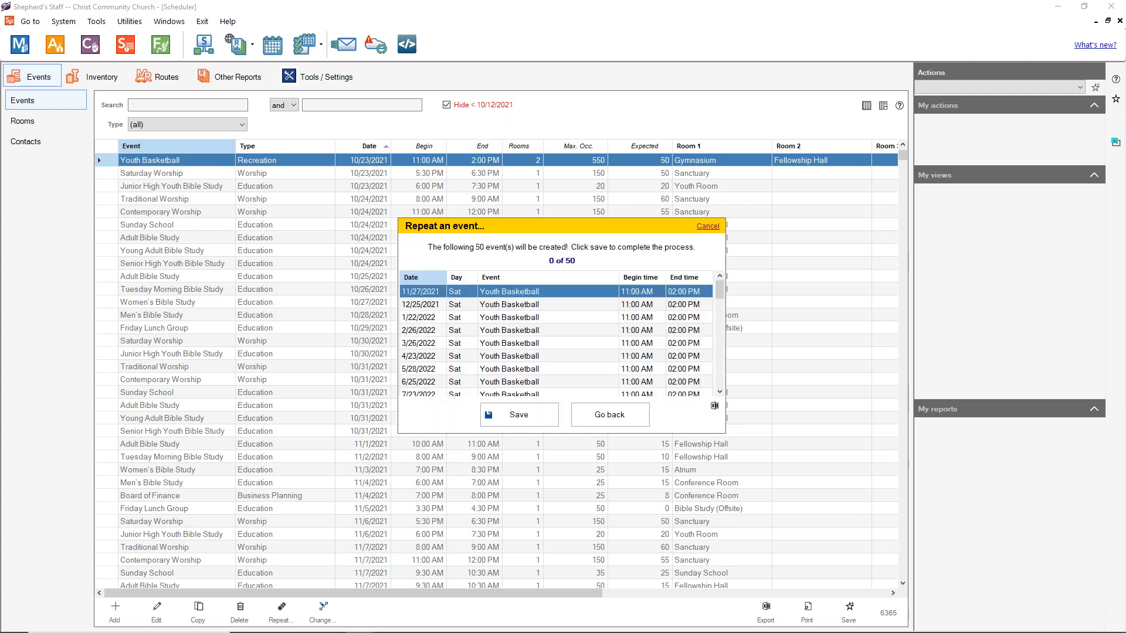
{"action": "scroll", "coordinate": [426, 305], "scroll_direction": "down", "scroll_amount": 3}
{"action": "scroll", "coordinate": [426, 309], "scroll_direction": "up", "scroll_amount": 3}
{"action": "left_click", "coordinate": [439, 311]}
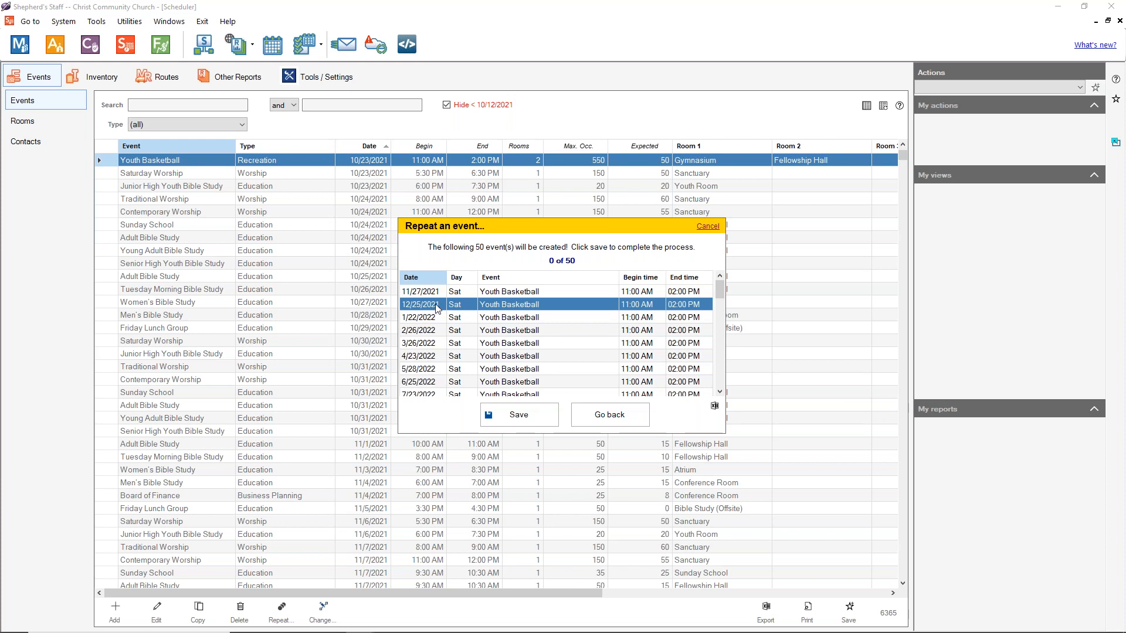
{"action": "scroll", "coordinate": [438, 305], "scroll_direction": "down", "scroll_amount": 9}
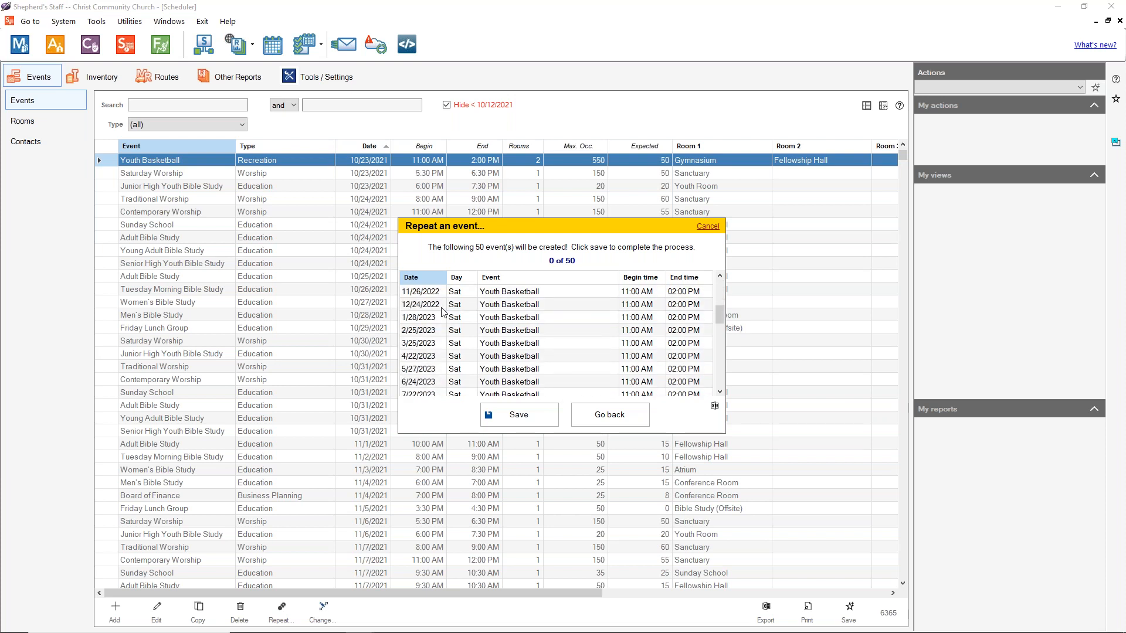
{"action": "scroll", "coordinate": [440, 309], "scroll_direction": "up", "scroll_amount": 9}
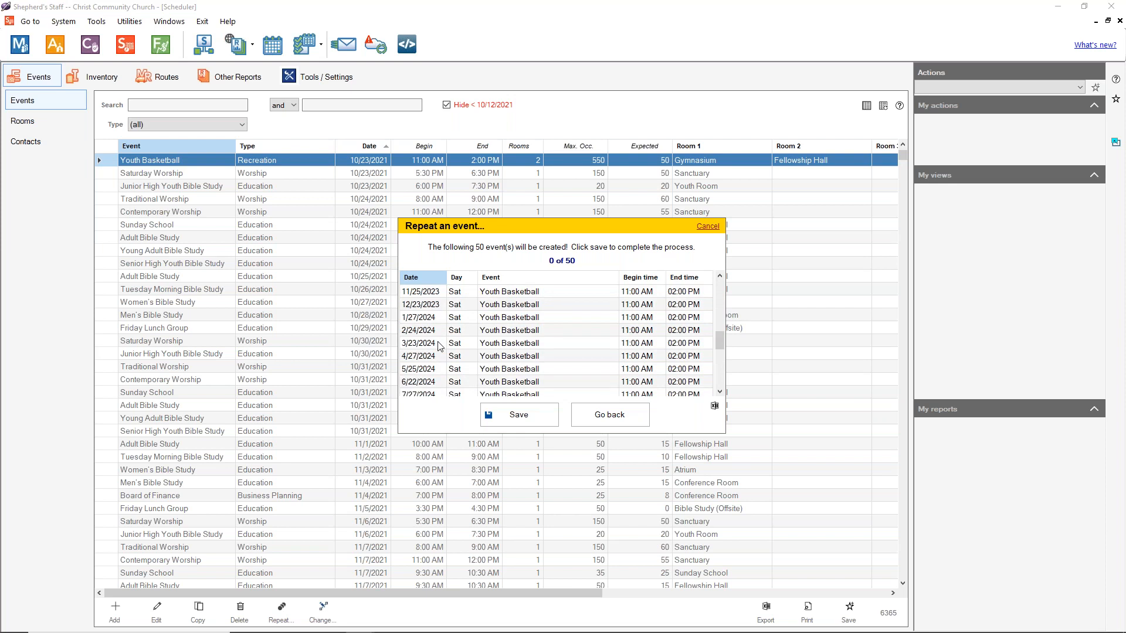
Step: Save the 50 monthly repeats and locate the 12/25/2021 Youth Basketball occurrence
{"action": "left_click", "coordinate": [517, 420]}
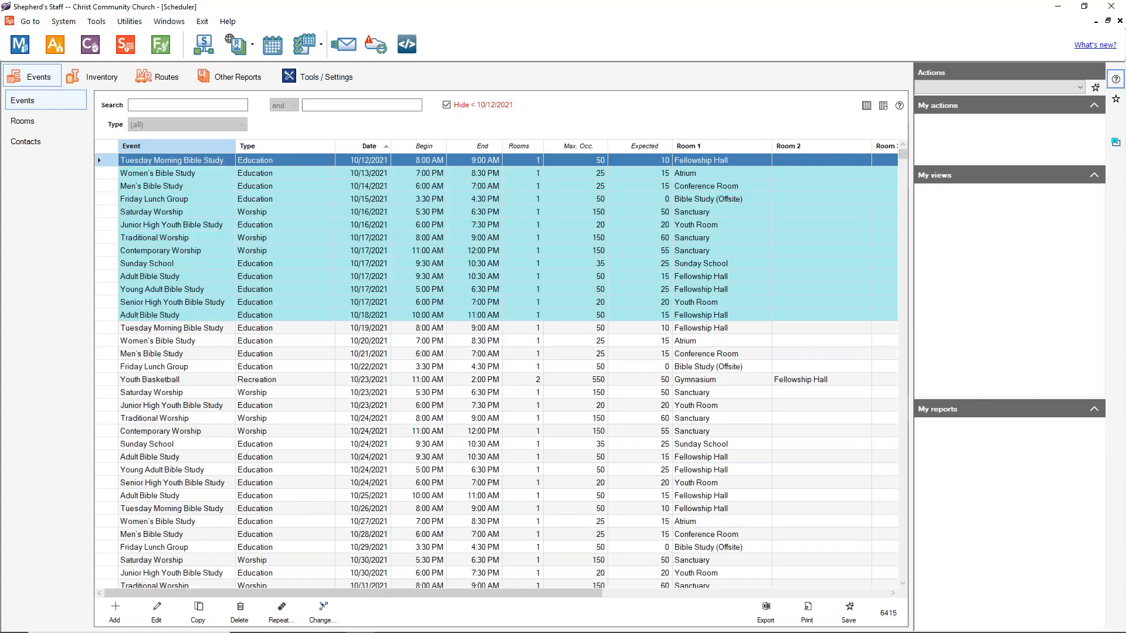
{"action": "left_click", "coordinate": [206, 379]}
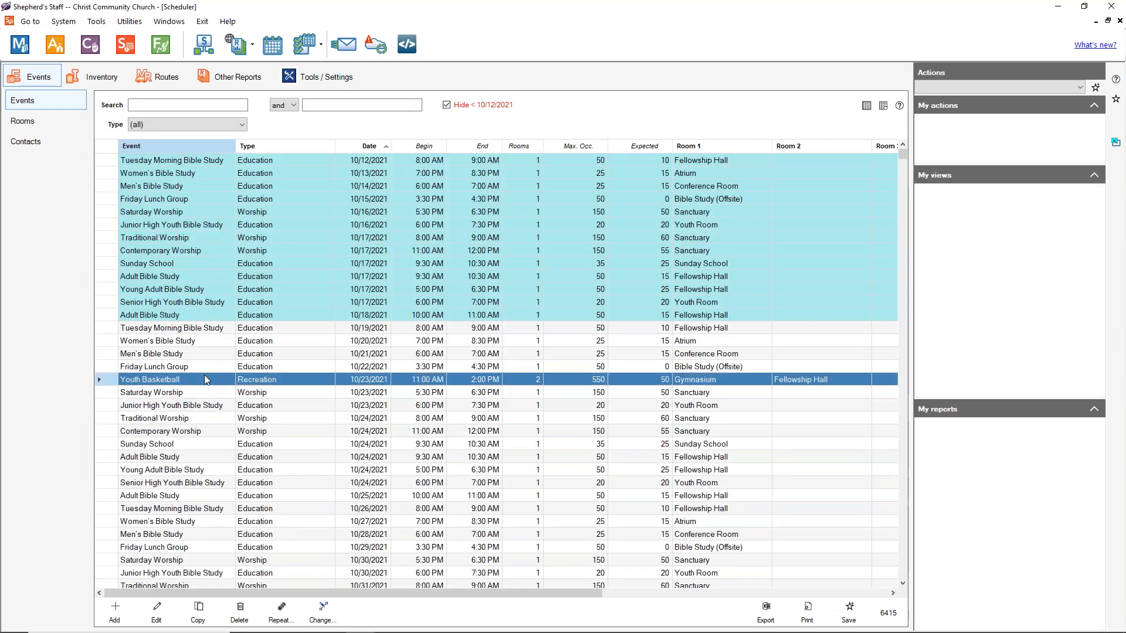
{"action": "key", "text": "Down"}
{"action": "key", "text": "Down"}
{"action": "key", "text": "Down"}
{"action": "key", "text": "Down"}
{"action": "key", "text": "Down"}
{"action": "key", "text": "Down"}
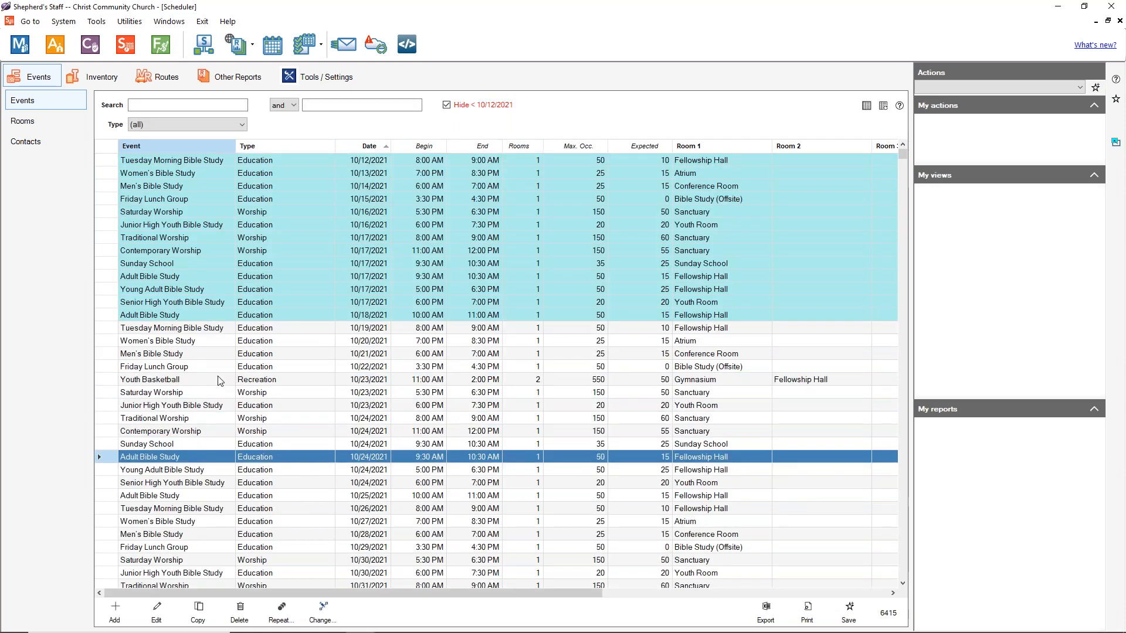
{"action": "scroll", "coordinate": [223, 377], "scroll_direction": "down", "scroll_amount": 2}
{"action": "scroll", "coordinate": [223, 377], "scroll_direction": "down", "scroll_amount": 2}
{"action": "scroll", "coordinate": [246, 438], "scroll_direction": "down", "scroll_amount": 4}
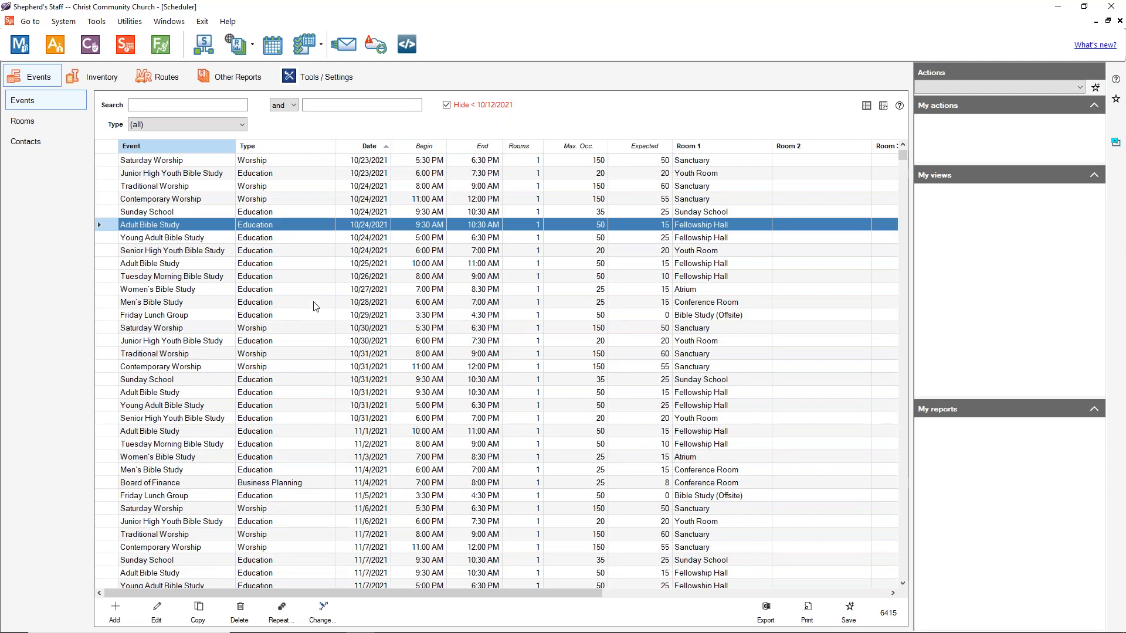
{"action": "scroll", "coordinate": [298, 349], "scroll_direction": "down", "scroll_amount": 12}
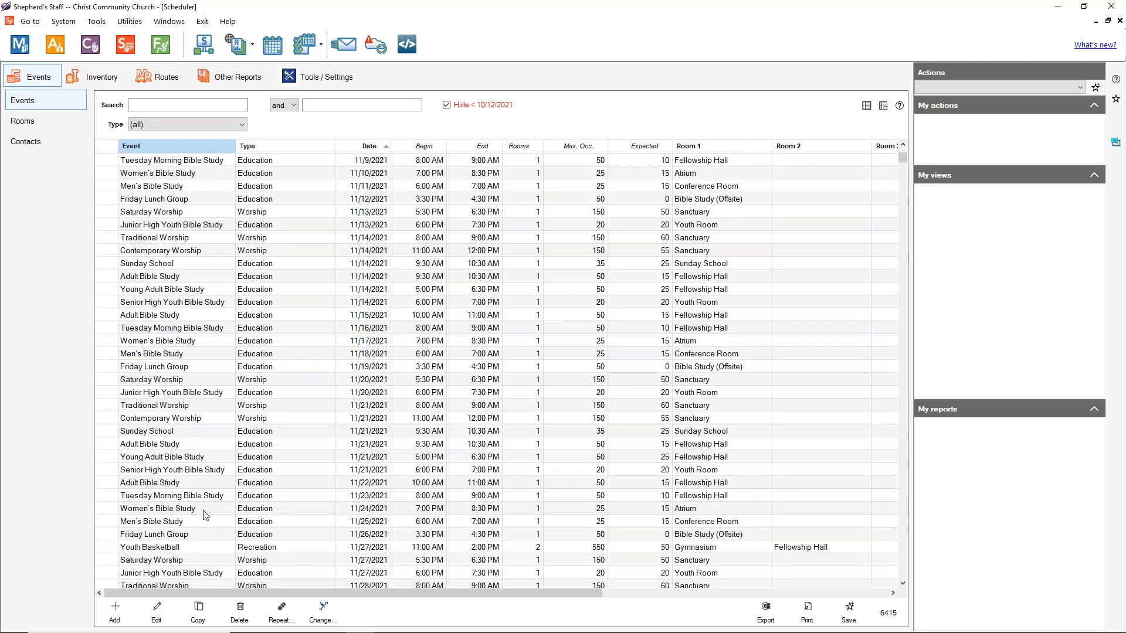
{"action": "left_click", "coordinate": [188, 547]}
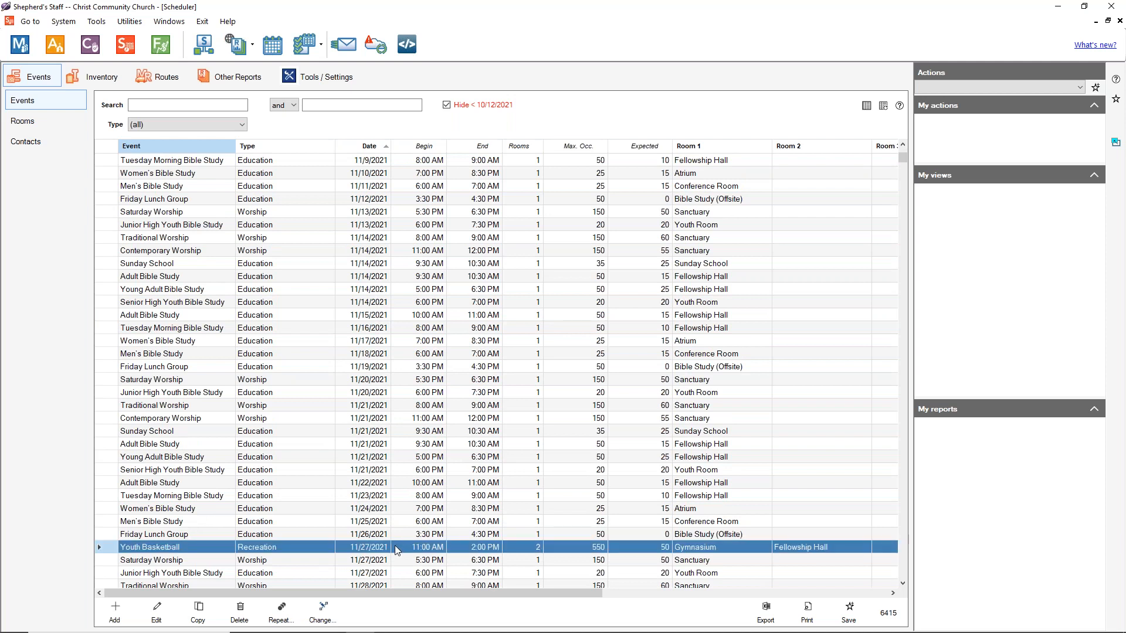
{"action": "scroll", "coordinate": [370, 545], "scroll_direction": "down", "scroll_amount": 8}
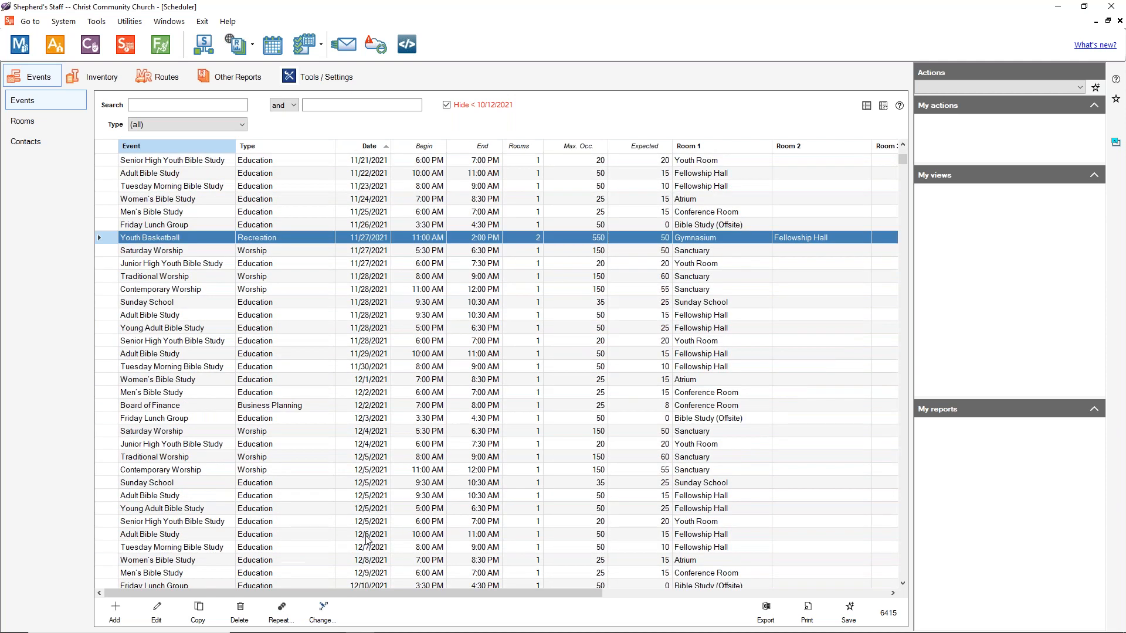
{"action": "scroll", "coordinate": [328, 516], "scroll_direction": "down", "scroll_amount": 12}
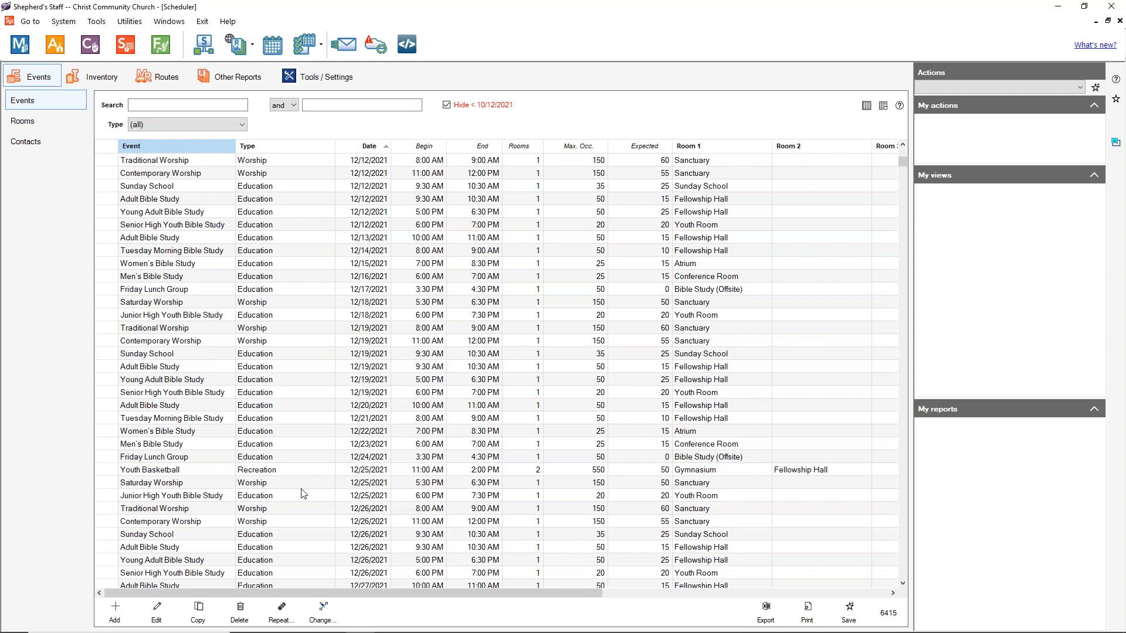
{"action": "left_click", "coordinate": [153, 472]}
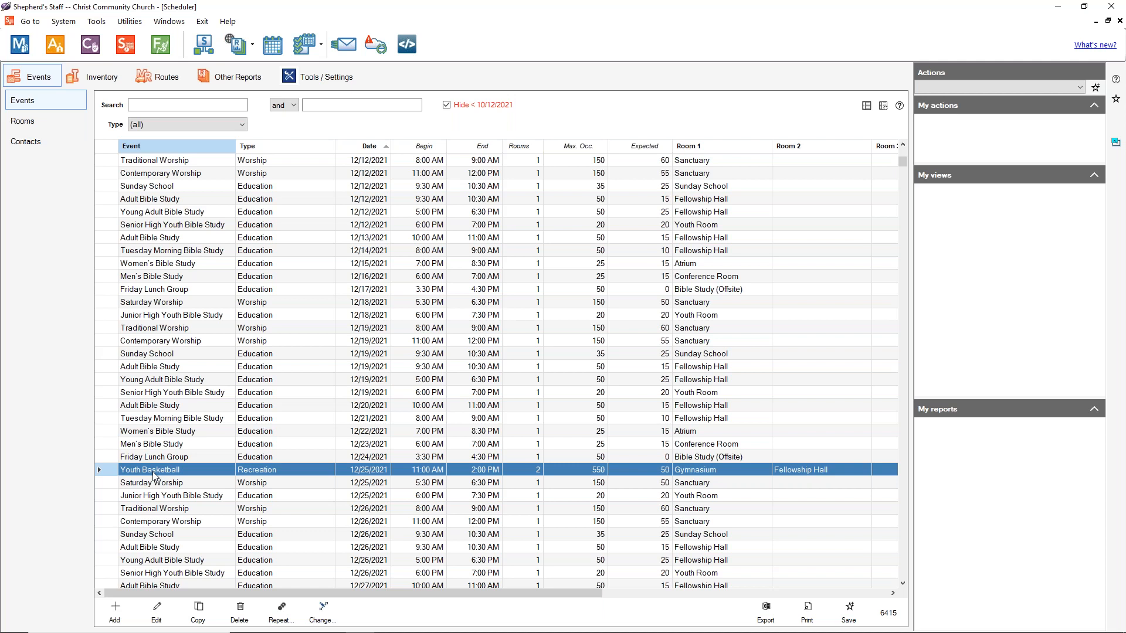
Step: Select the 1/22/2022 Youth Basketball occurrence and open it in Edit event
{"action": "left_click", "coordinate": [159, 612]}
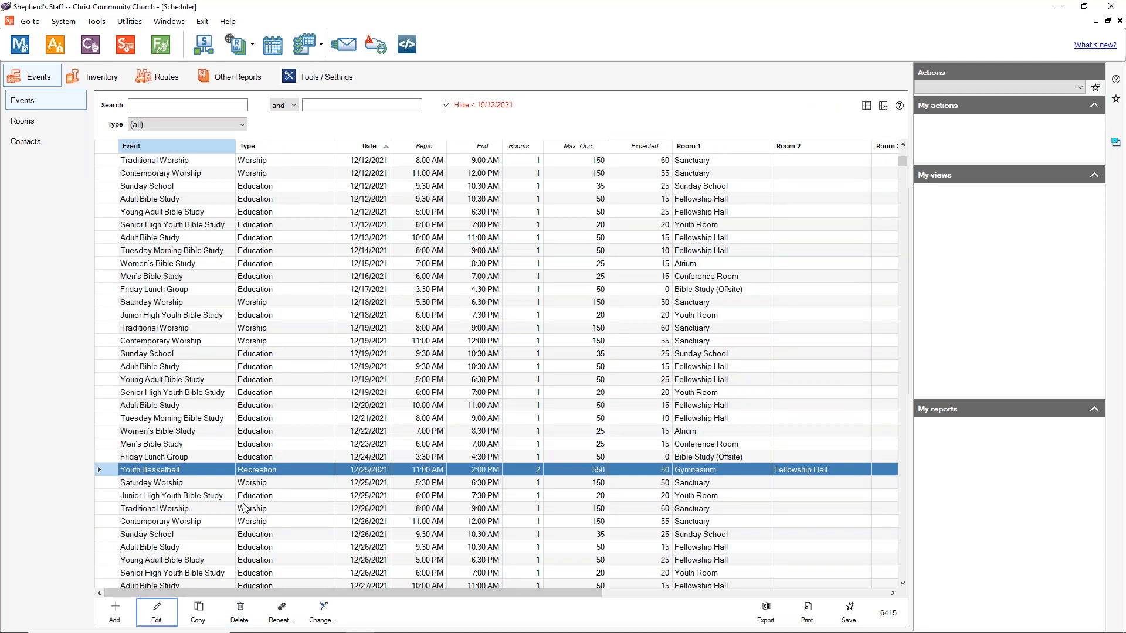
{"action": "scroll", "coordinate": [236, 486], "scroll_direction": "down", "scroll_amount": 8}
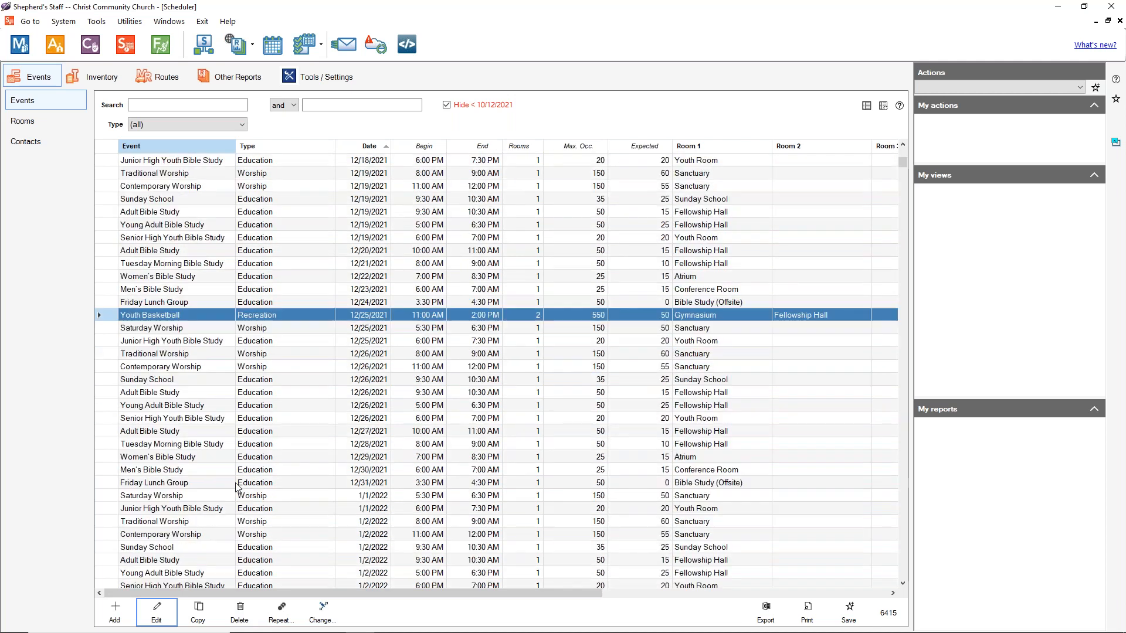
{"action": "scroll", "coordinate": [236, 486], "scroll_direction": "down", "scroll_amount": 7}
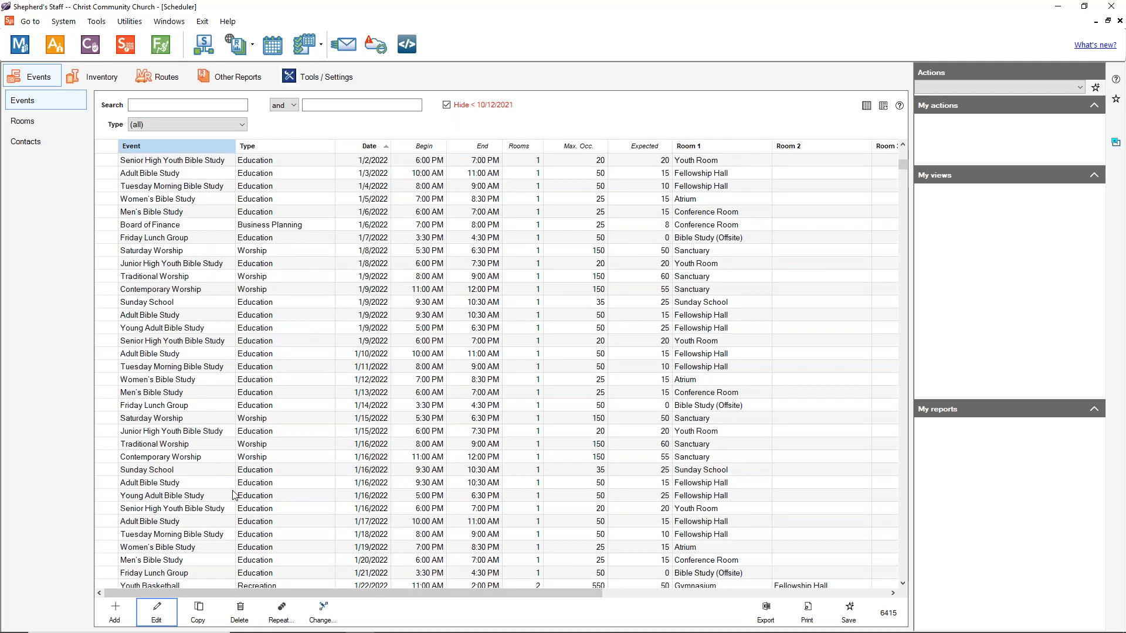
{"action": "scroll", "coordinate": [233, 495], "scroll_direction": "down", "scroll_amount": 6}
{"action": "scroll", "coordinate": [233, 495], "scroll_direction": "up", "scroll_amount": 1}
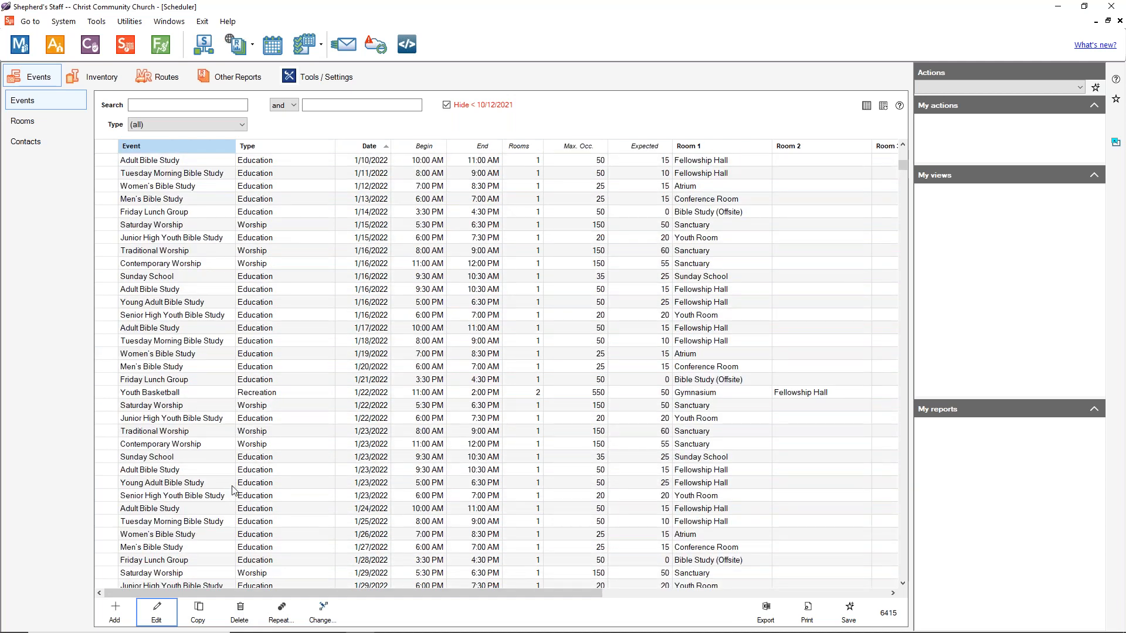
{"action": "left_click", "coordinate": [197, 393]}
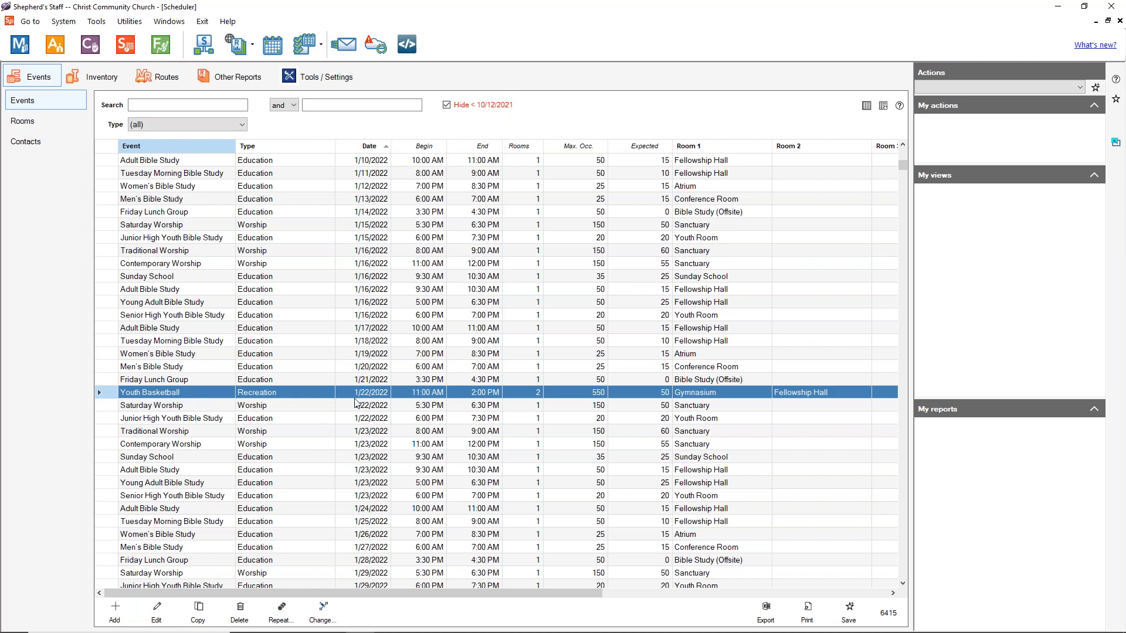
{"action": "left_click", "coordinate": [156, 613]}
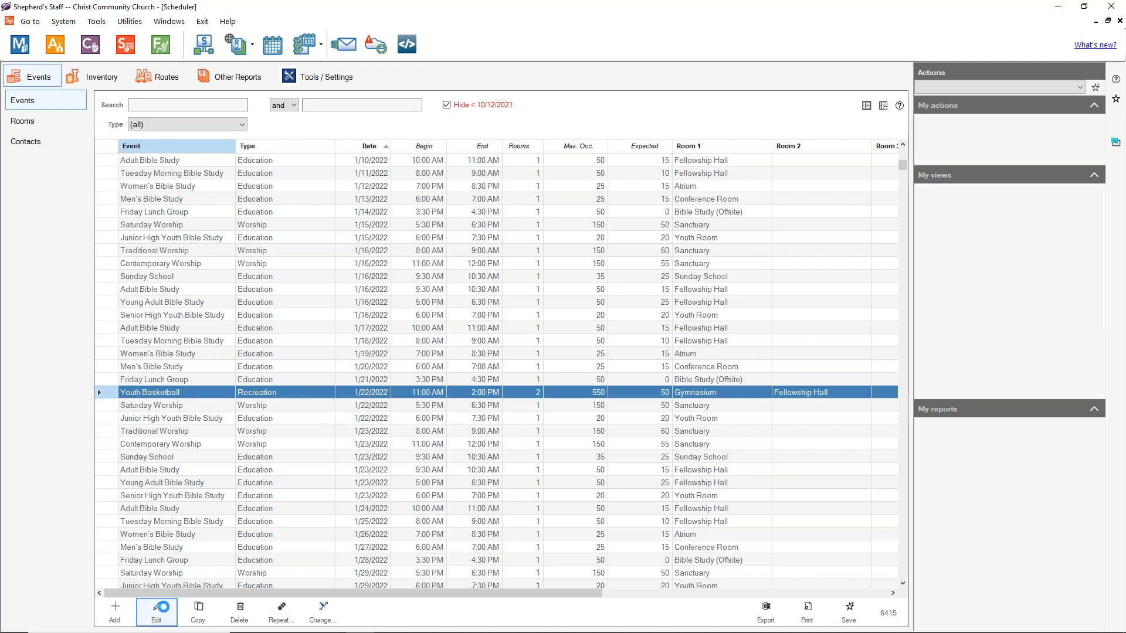
Step: Change the 1/22/2022 occurrence's times from 11:00 AM–2:00 PM to 12:00 PM–3:00 PM and save
{"action": "left_click", "coordinate": [548, 134]}
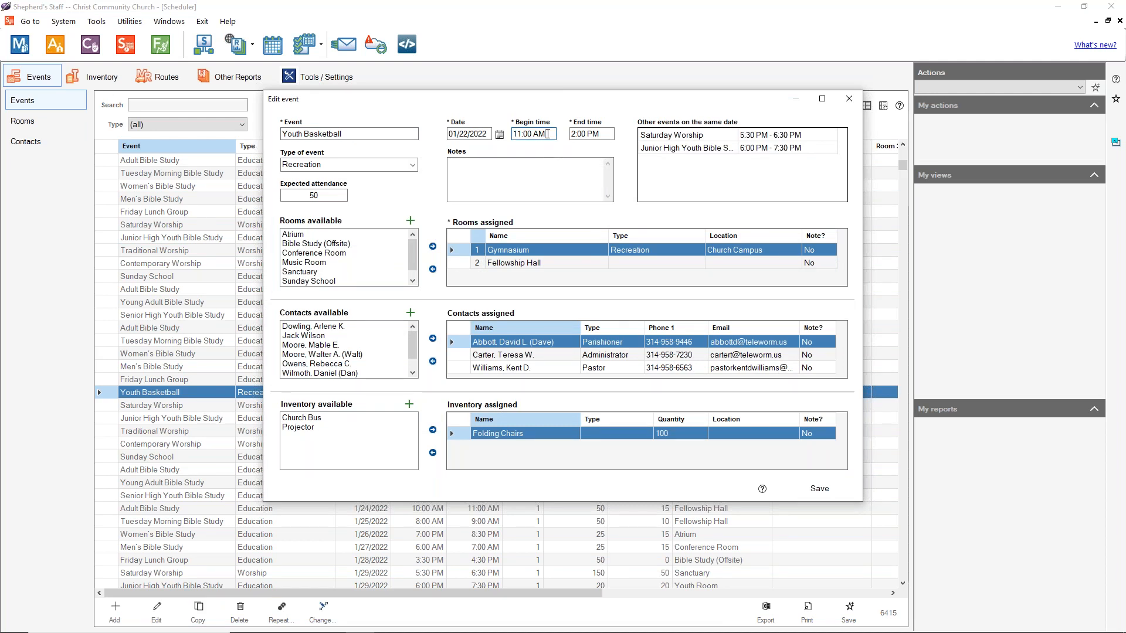
{"action": "key", "text": "BackSpace"}
{"action": "key", "text": "BackSpace"}
{"action": "key", "text": "BackSpace"}
{"action": "key", "text": "BackSpace"}
{"action": "key", "text": "BackSpace"}
{"action": "key", "text": "BackSpace"}
{"action": "key", "text": "BackSpace"}
{"action": "key", "text": "BackSpace"}
{"action": "type", "text": "12:00"}
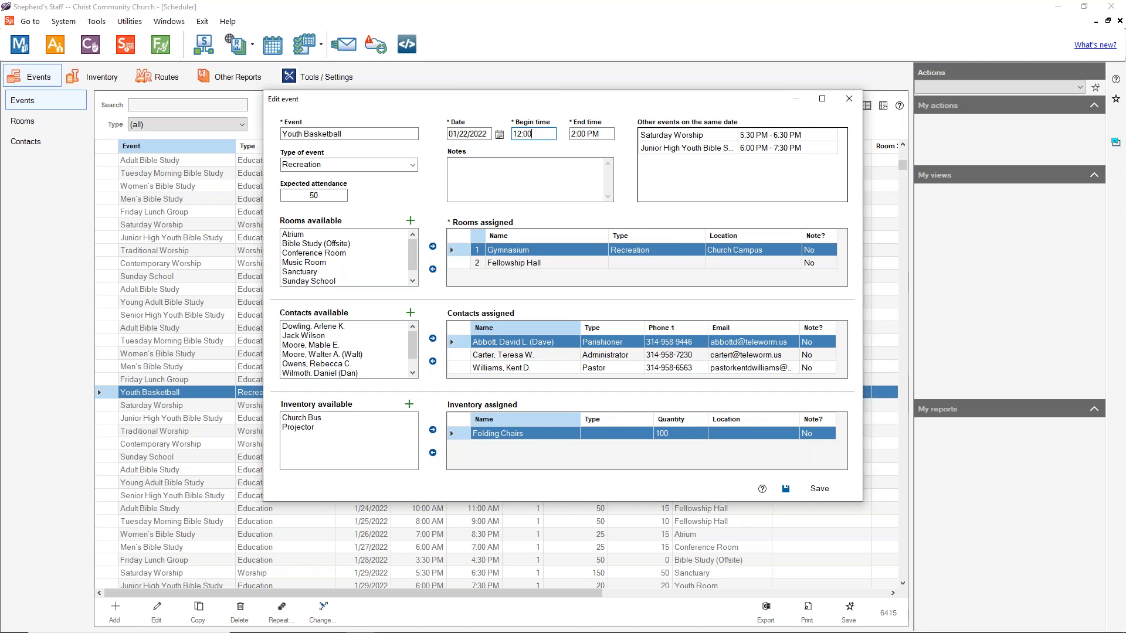
{"action": "type", "text": "PM"}
{"action": "left_click", "coordinate": [604, 134]}
{"action": "key", "text": "BackSpace"}
{"action": "key", "text": "BackSpace"}
{"action": "key", "text": "BackSpace"}
{"action": "key", "text": "BackSpace"}
{"action": "key", "text": "BackSpace"}
{"action": "key", "text": "BackSpace"}
{"action": "key", "text": "BackSpace"}
{"action": "type", "text": "3:00PM"}
{"action": "left_click", "coordinate": [798, 489]}
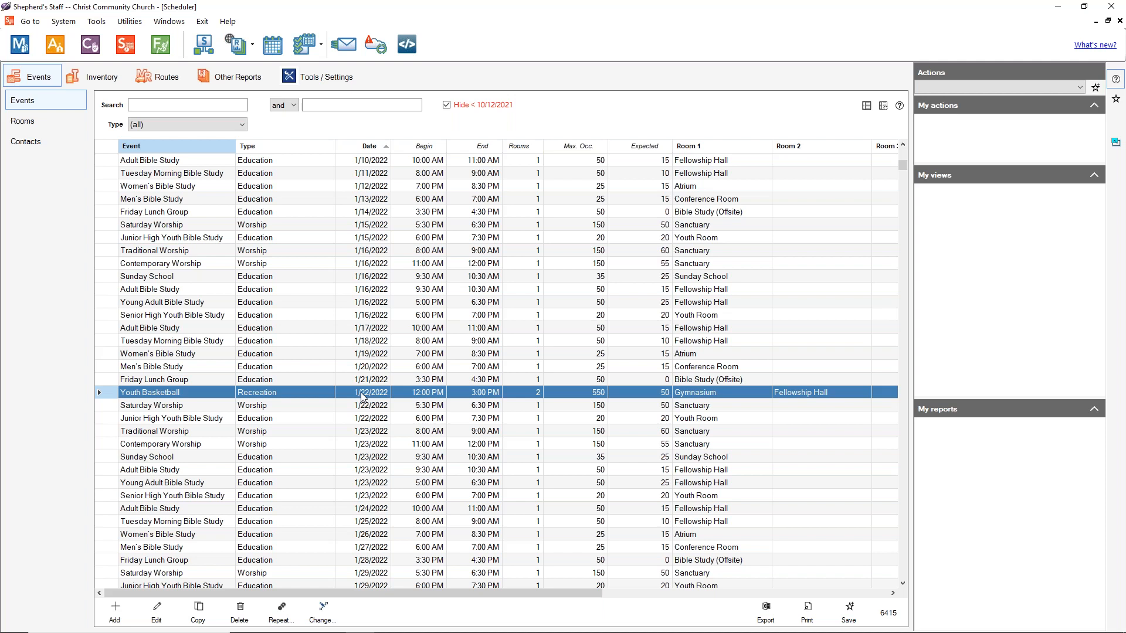
Step: Copy the 12:00–3:00 PM change to all 47 future repeats after previewing them
{"action": "left_click", "coordinate": [333, 613]}
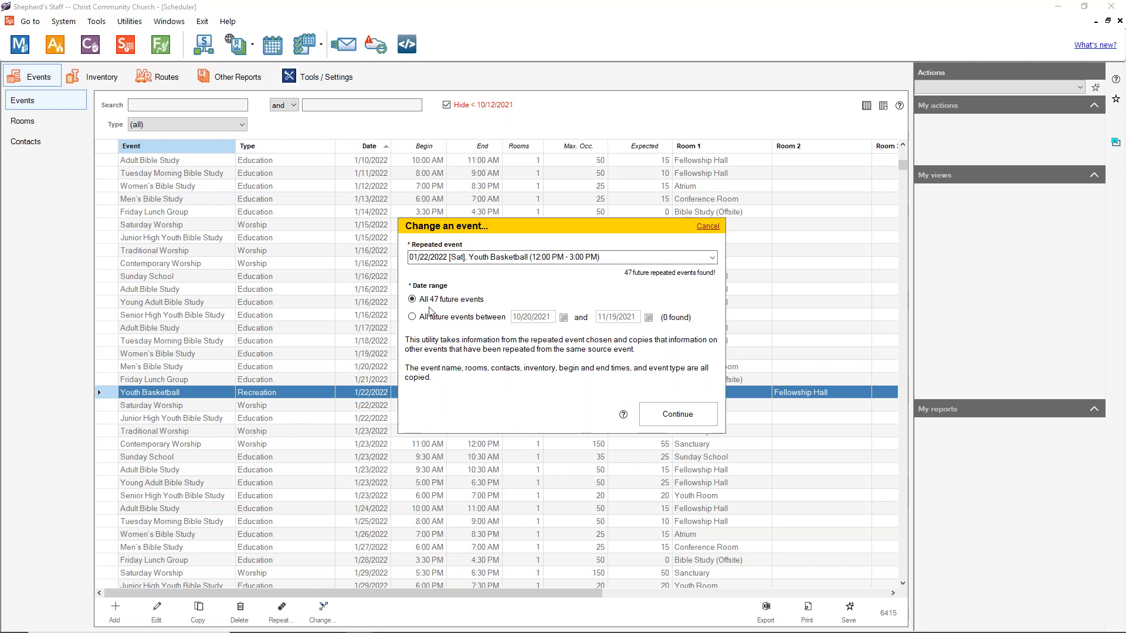
{"action": "left_click", "coordinate": [416, 317]}
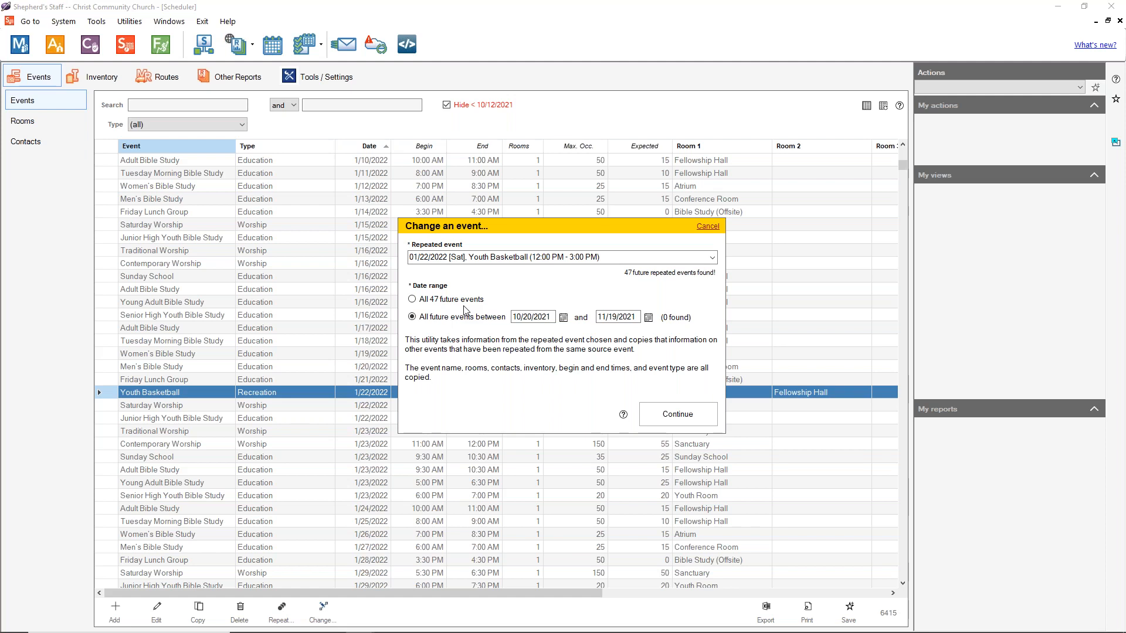
{"action": "left_click", "coordinate": [435, 299]}
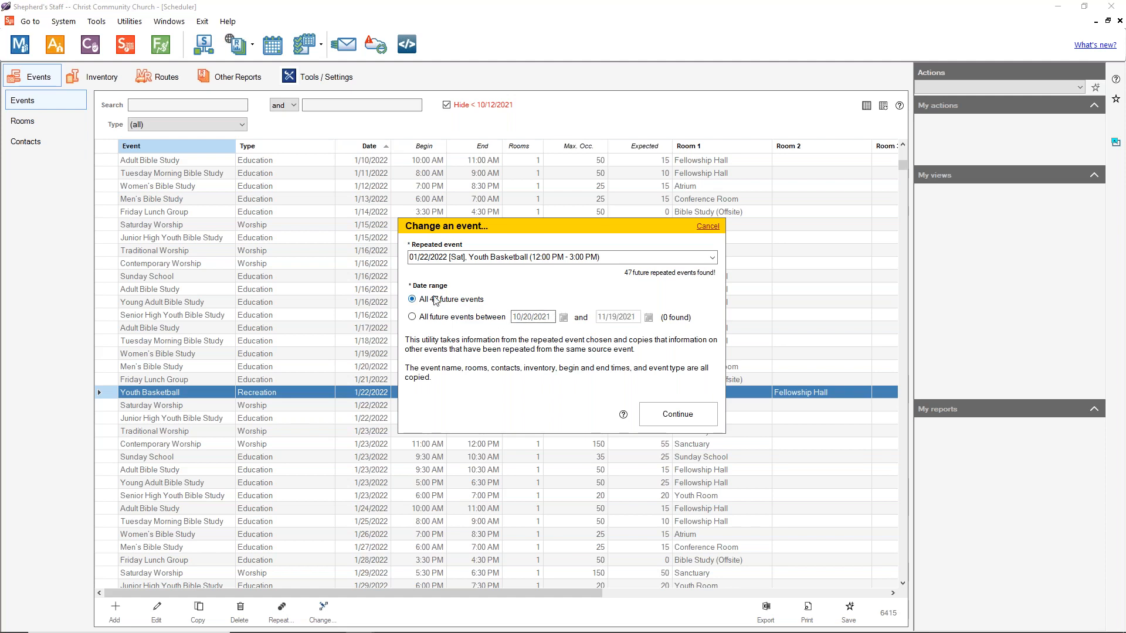
{"action": "left_click", "coordinate": [692, 413]}
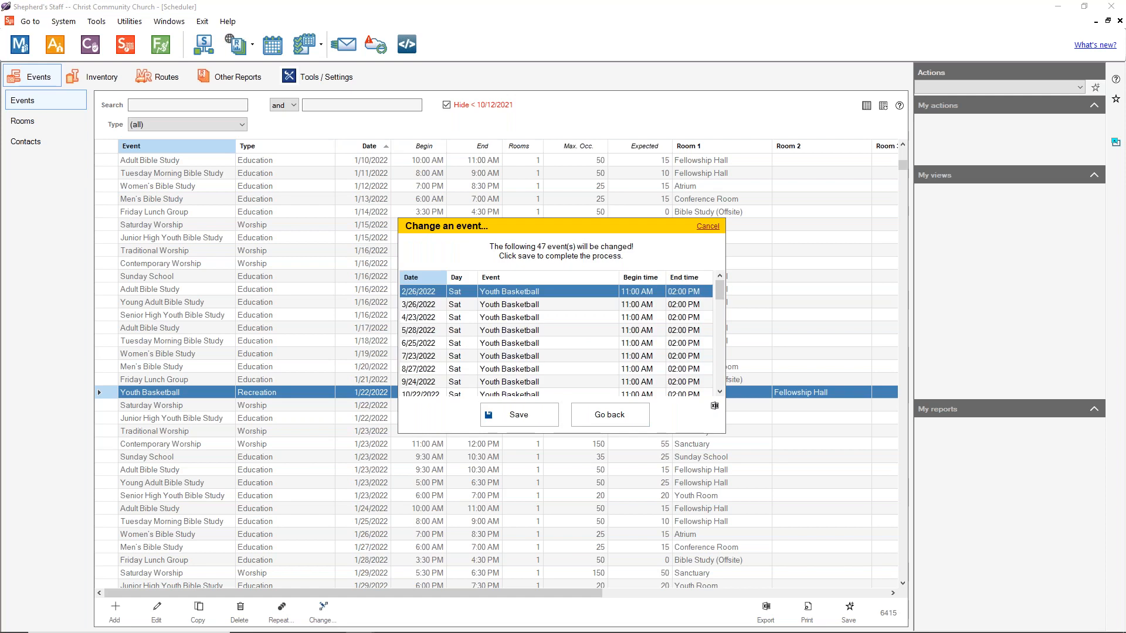
{"action": "scroll", "coordinate": [502, 317], "scroll_direction": "down", "scroll_amount": 12}
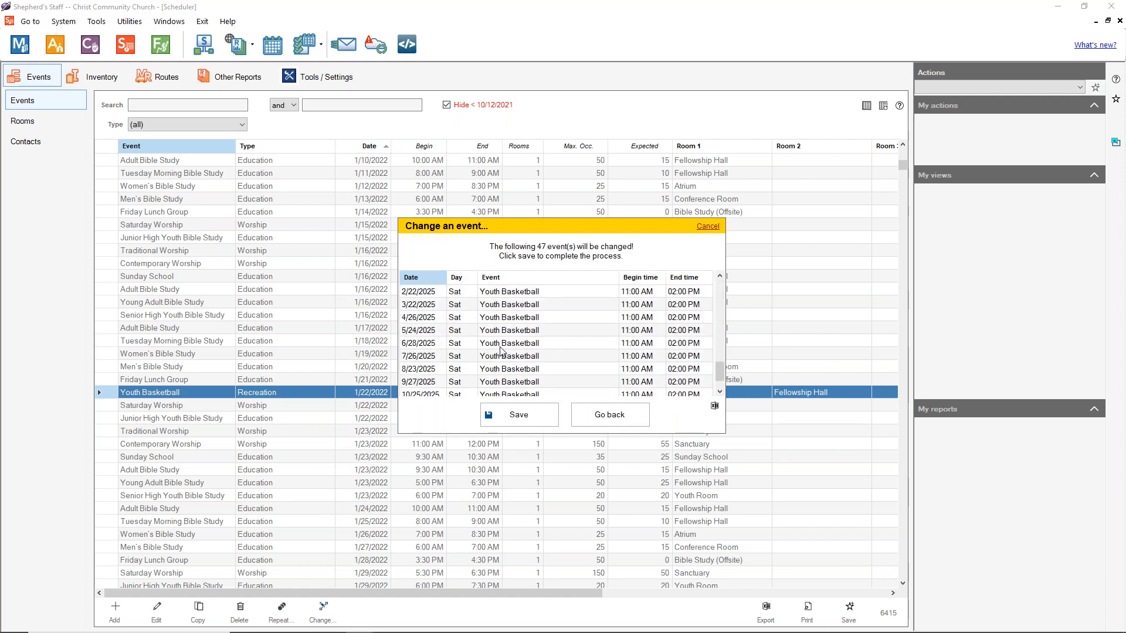
{"action": "scroll", "coordinate": [504, 361], "scroll_direction": "up", "scroll_amount": 12}
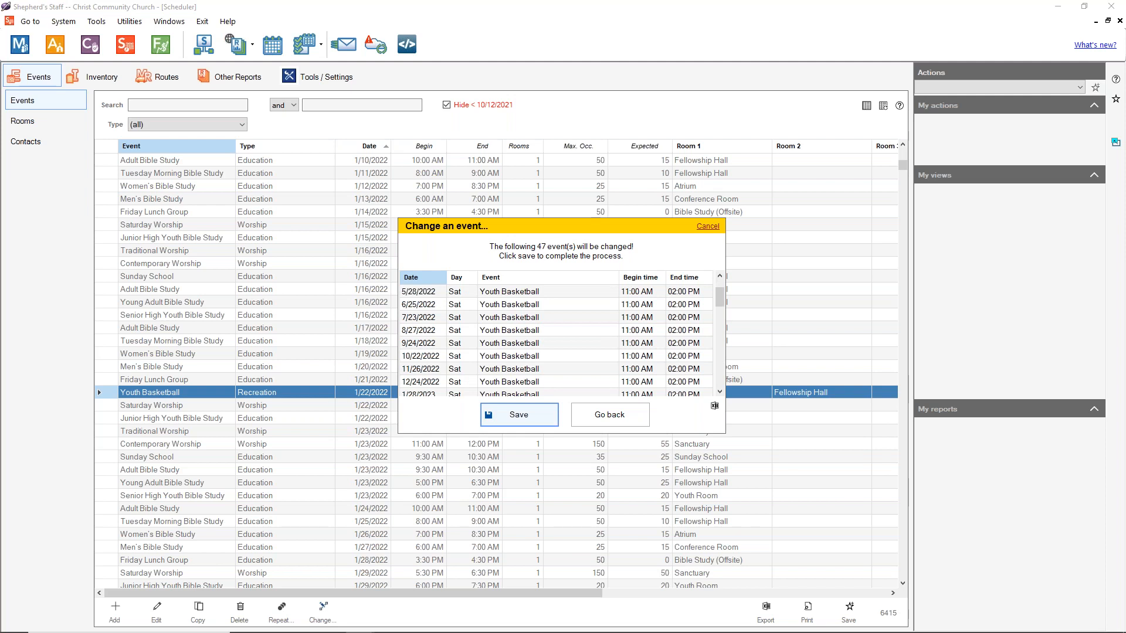
{"action": "key", "text": "Return"}
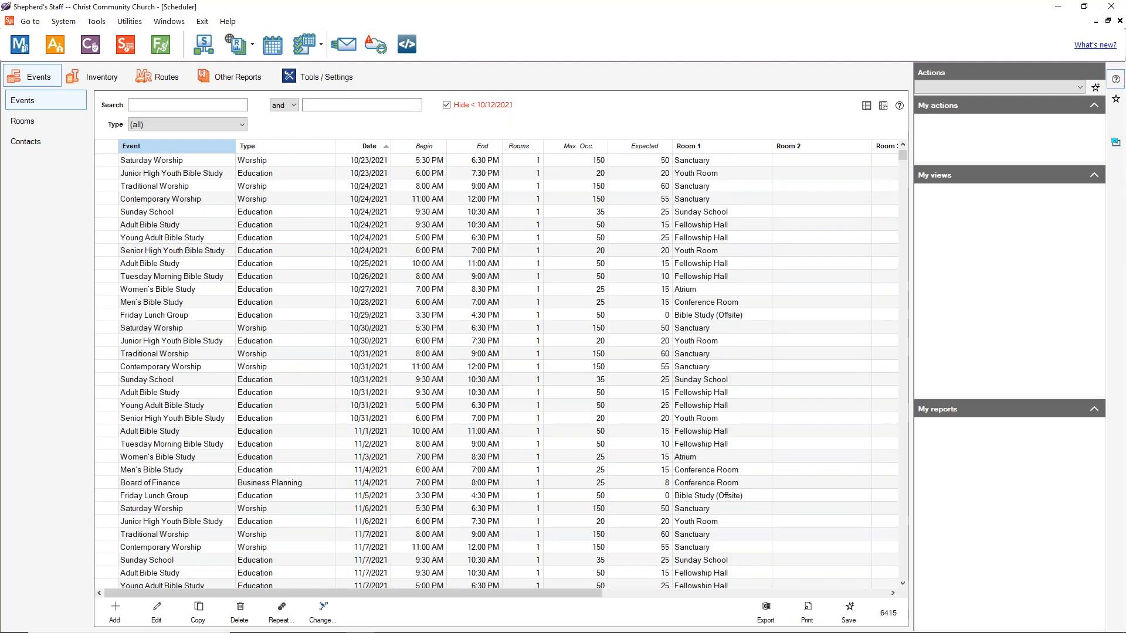
Step: Confirm the 2/26/2022 Youth Basketball event runs 12:00–3:00 PM, then show the Routes list
{"action": "left_click", "coordinate": [430, 340]}
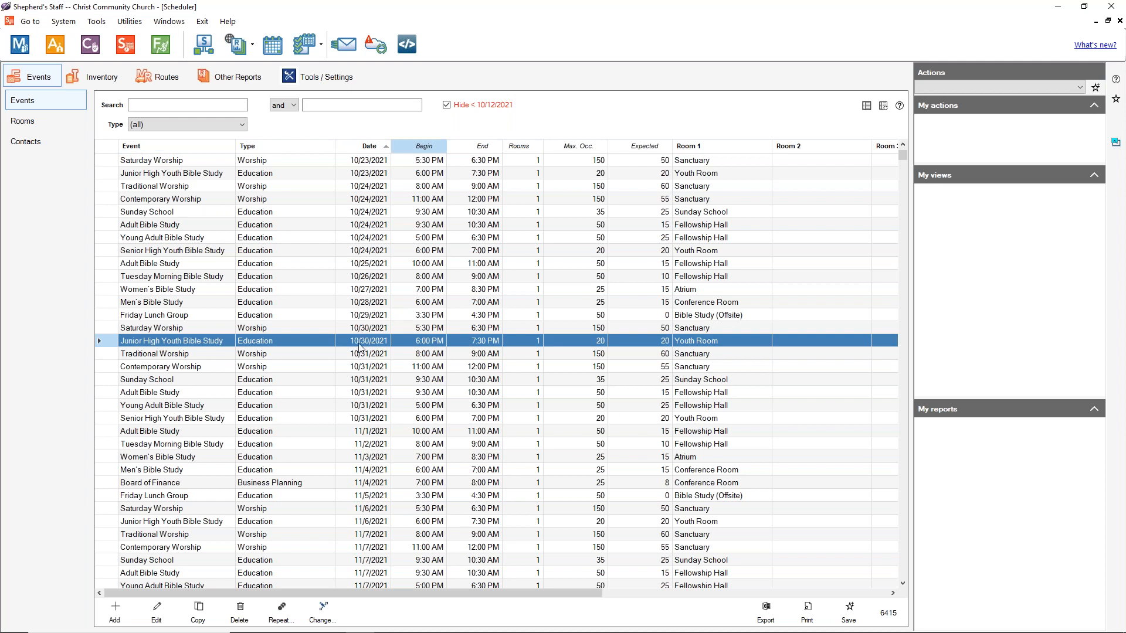
{"action": "scroll", "coordinate": [376, 334], "scroll_direction": "down", "scroll_amount": 20}
{"action": "scroll", "coordinate": [380, 364], "scroll_direction": "down", "scroll_amount": 15}
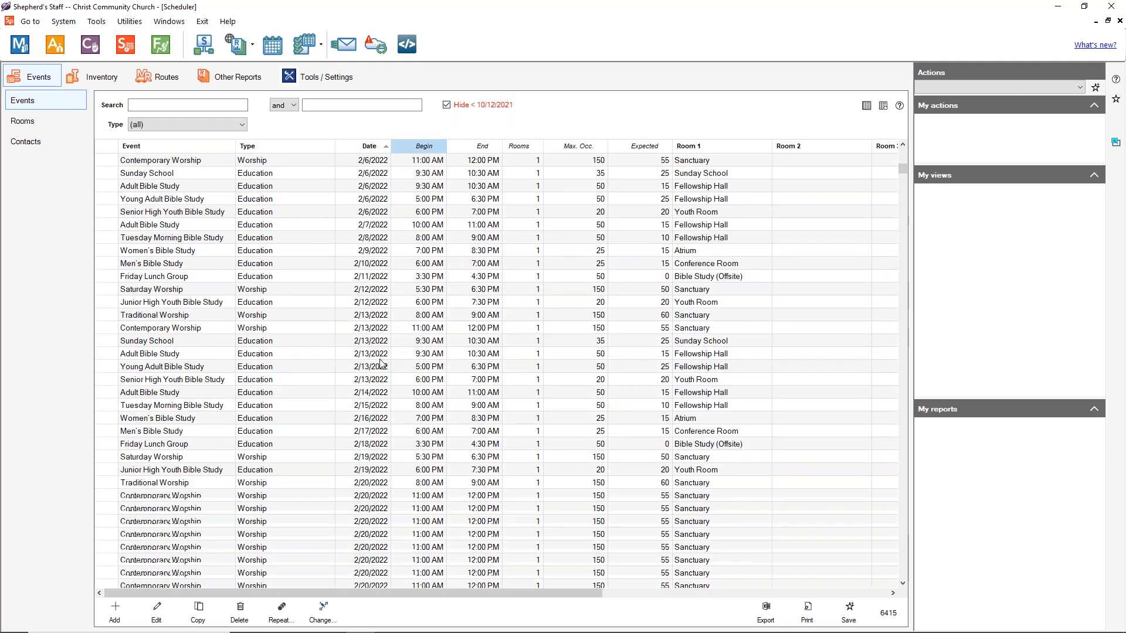
{"action": "left_click", "coordinate": [381, 316]}
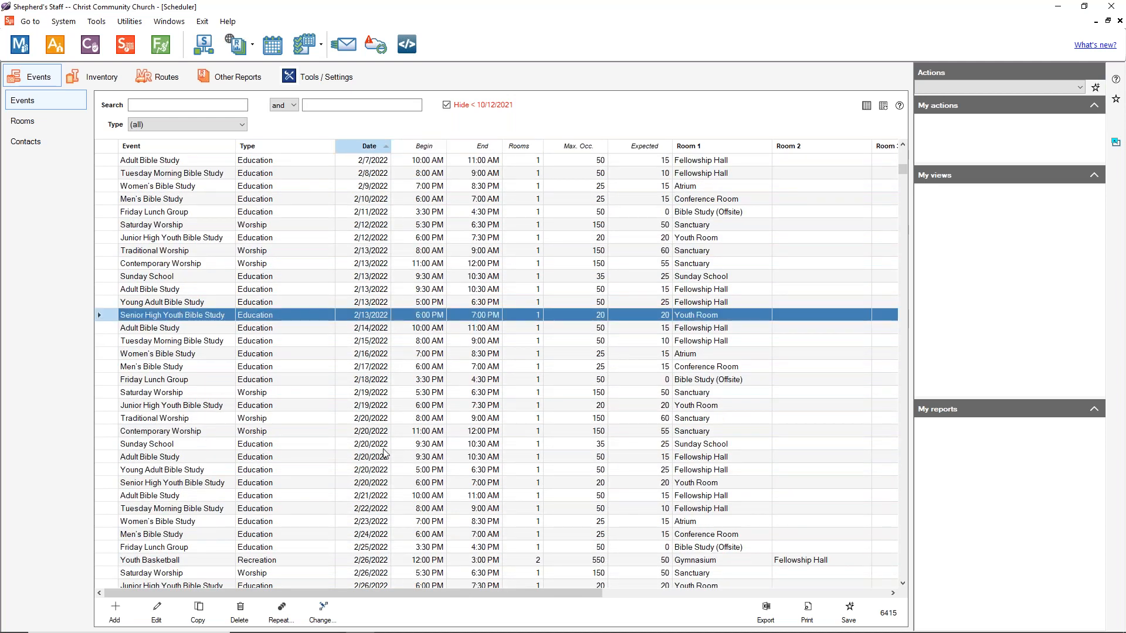
{"action": "left_click", "coordinate": [209, 560]}
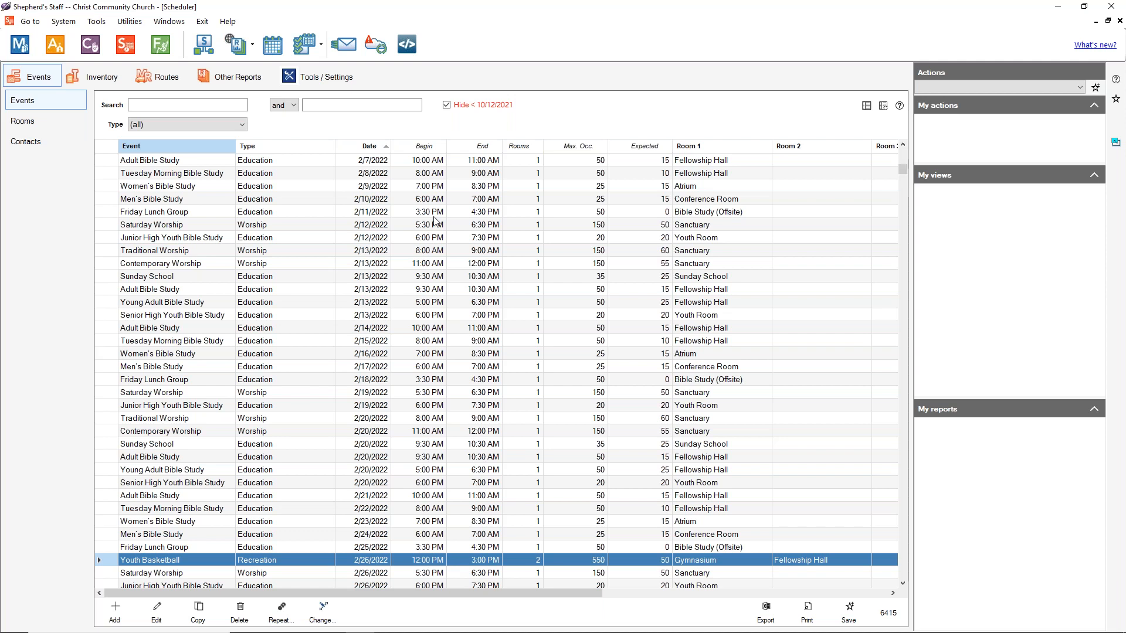
{"action": "left_click", "coordinate": [176, 81]}
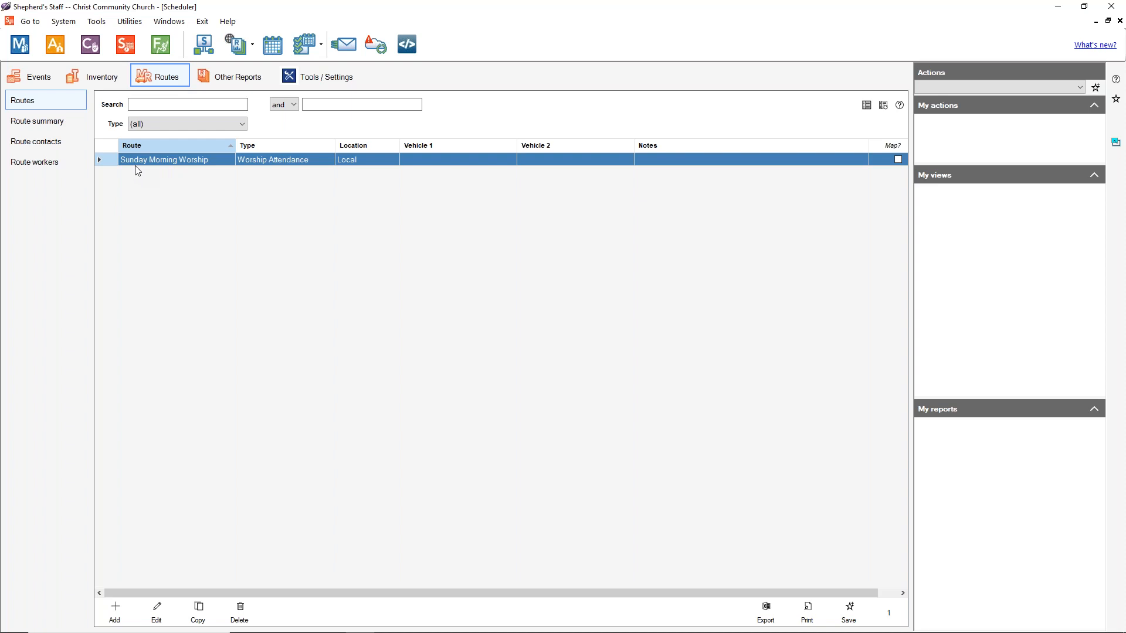
Step: Add a new route from the Routes list
{"action": "left_click", "coordinate": [115, 610]}
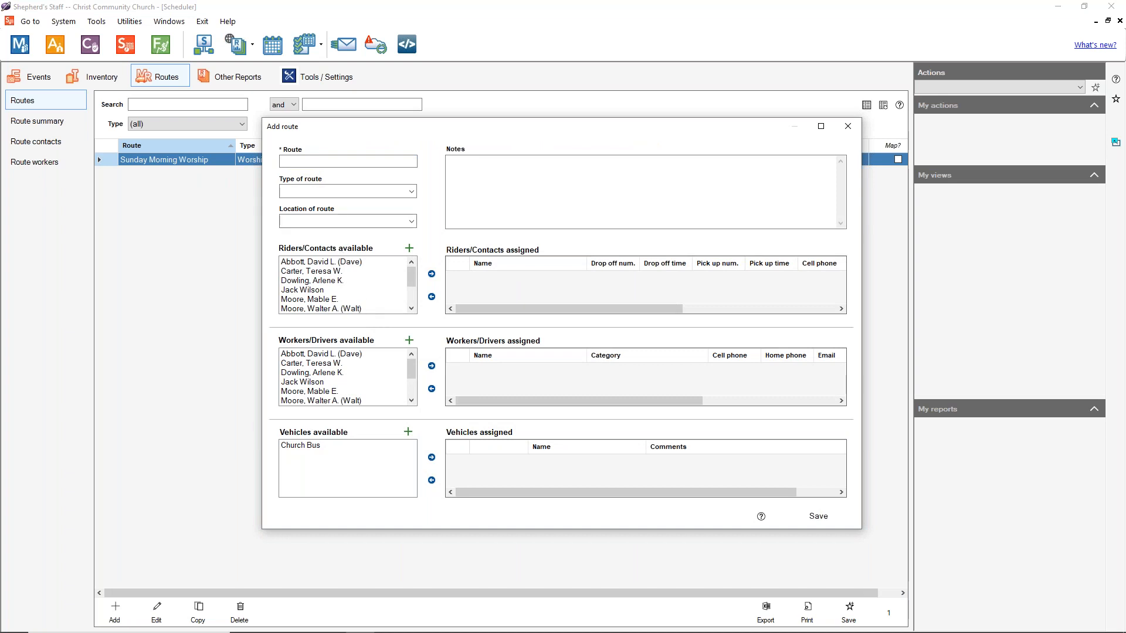
Step: Name the route 'Wednesday Evening Service', with type Worship Attendance and location Local
{"action": "left_click", "coordinate": [356, 163]}
{"action": "type", "text": "We"}
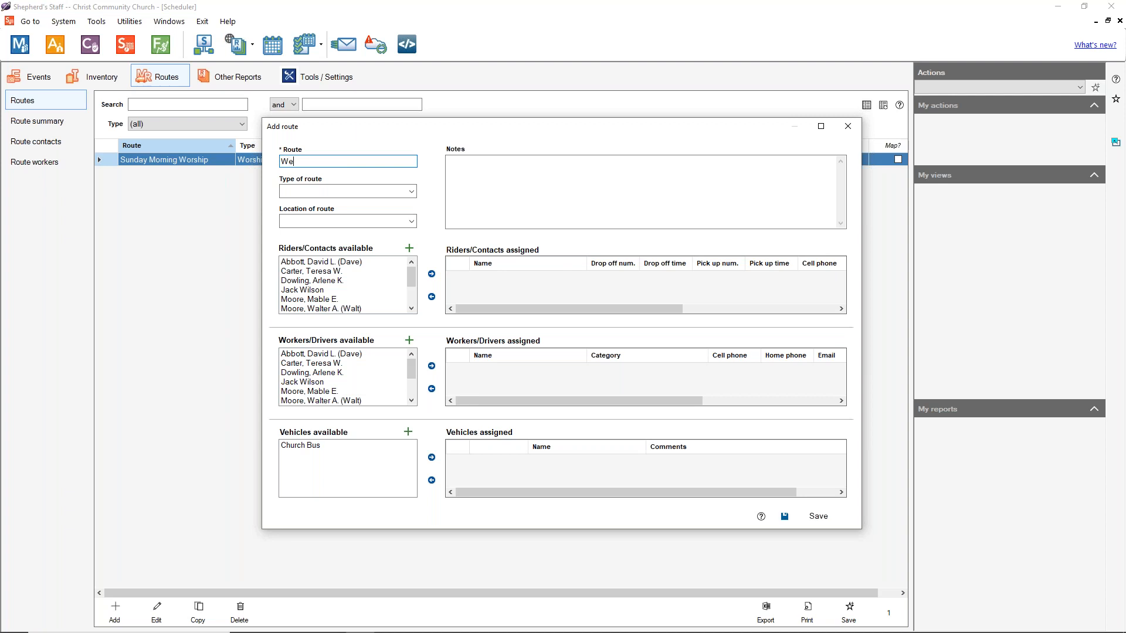
{"action": "type", "text": "dnesday Evening Service"}
{"action": "left_click", "coordinate": [412, 192]}
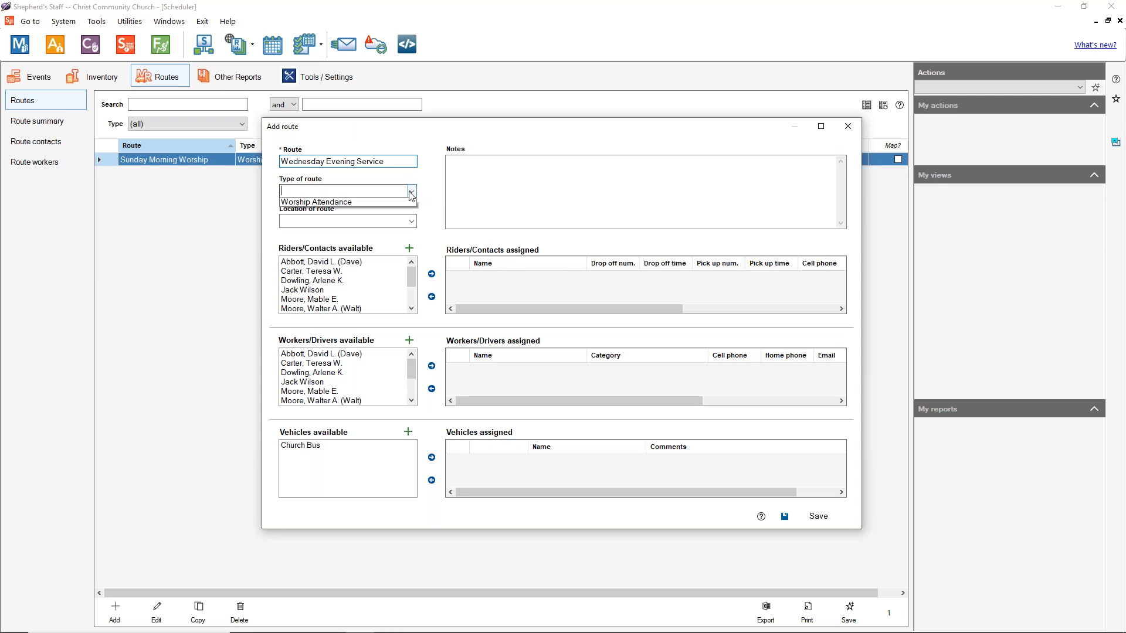
{"action": "left_click", "coordinate": [378, 202]}
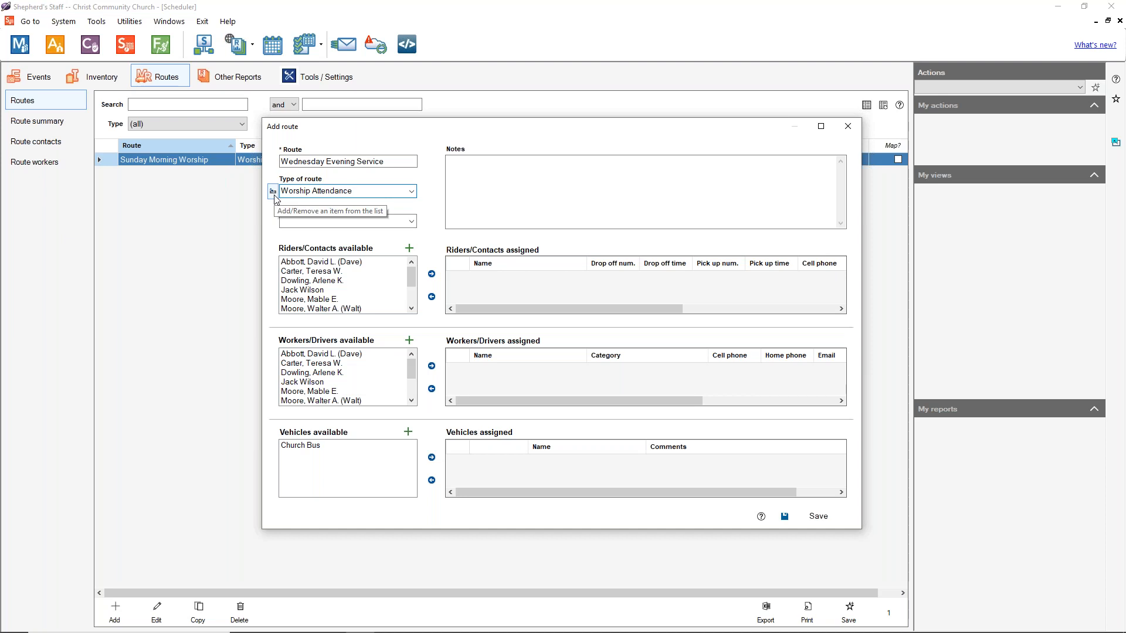
{"action": "left_click", "coordinate": [415, 222]}
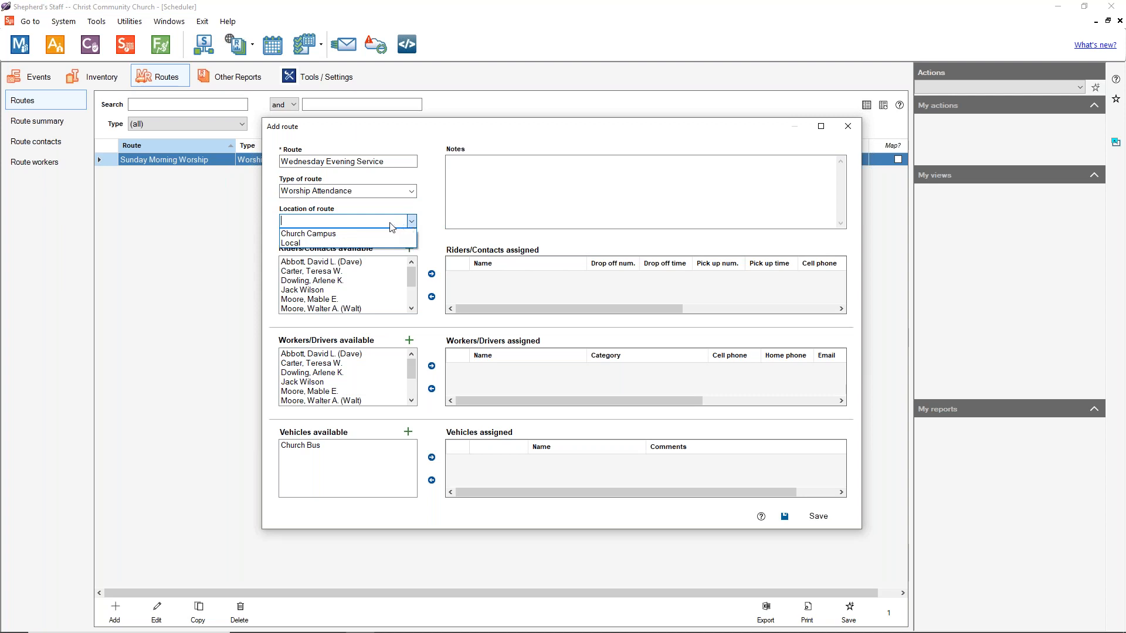
{"action": "left_click", "coordinate": [299, 244]}
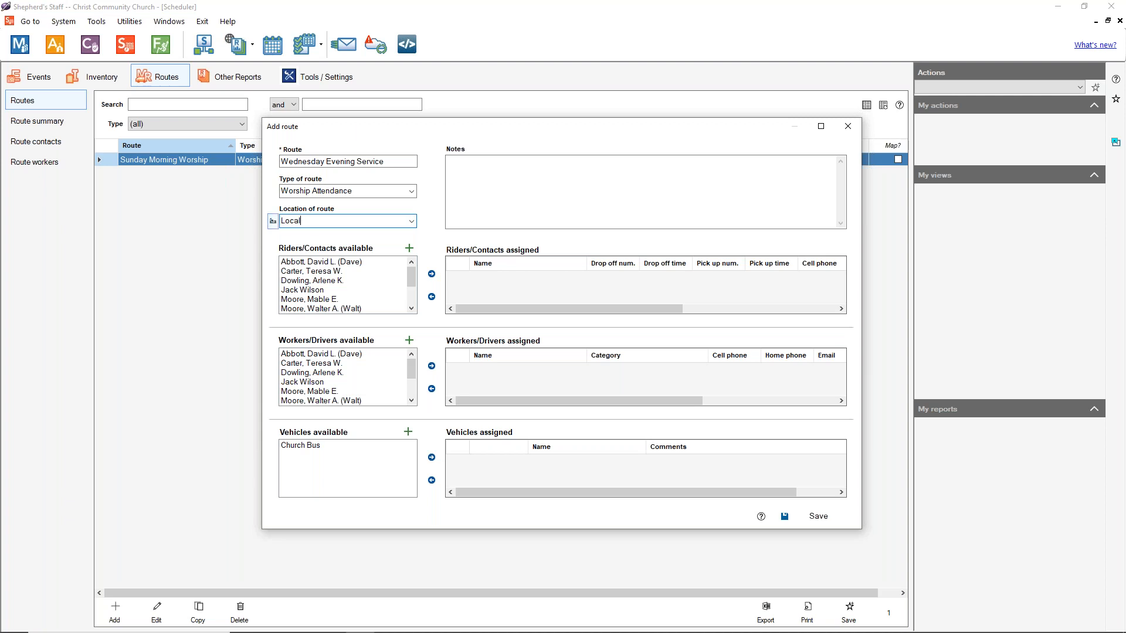
{"action": "left_click", "coordinate": [486, 202]}
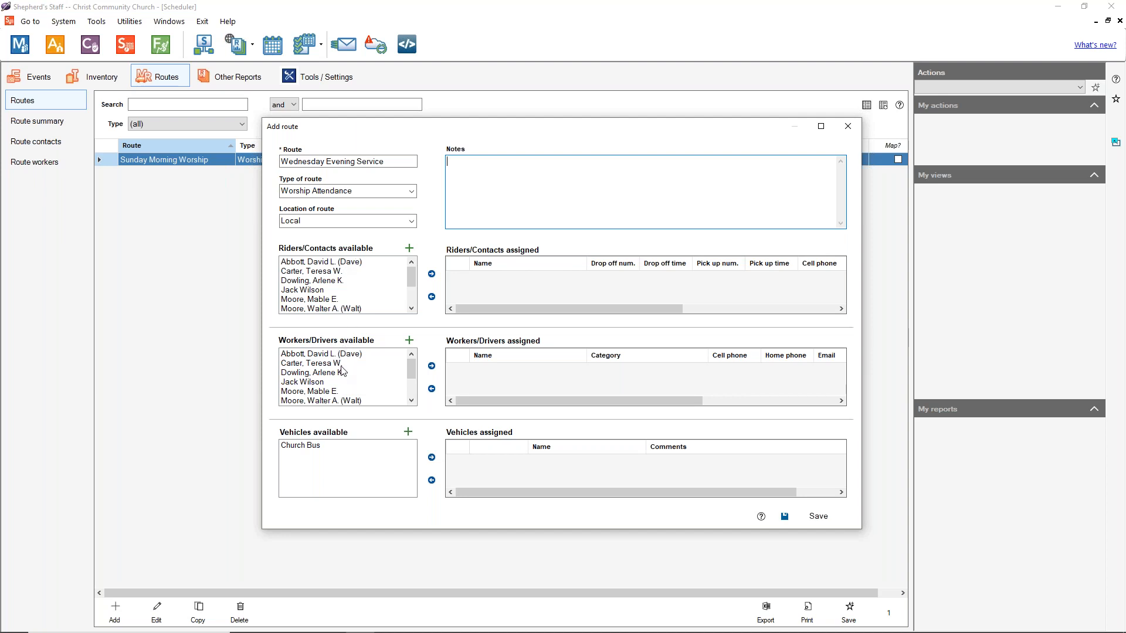
Step: Assign the first available worker to the route, bringing up the driver-category prompt
{"action": "left_click", "coordinate": [311, 383]}
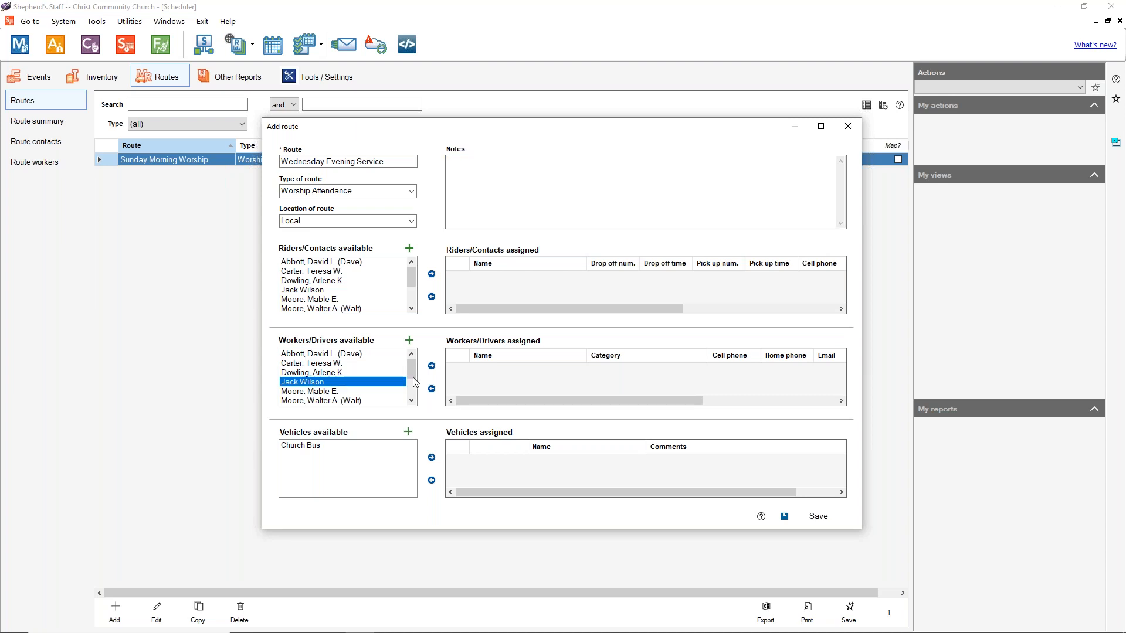
{"action": "left_click", "coordinate": [432, 366]}
{"action": "left_click", "coordinate": [520, 308]}
{"action": "left_click", "coordinate": [520, 307]}
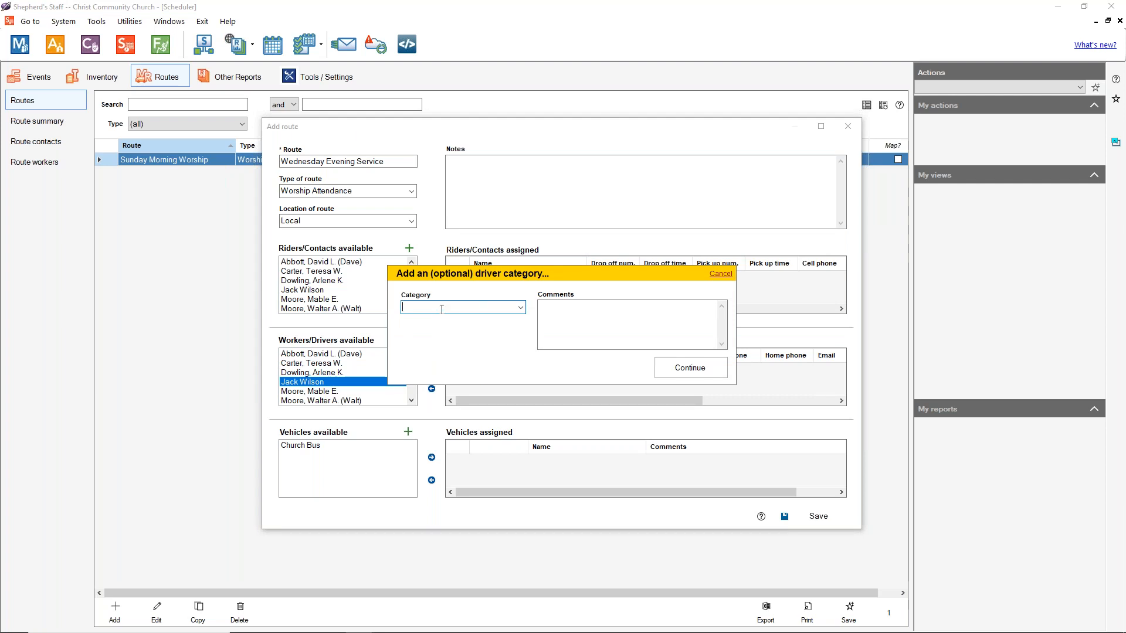
Step: Give the first worker the new category 'Driver'
{"action": "type", "text": "Driver"}
{"action": "left_click", "coordinate": [712, 376]}
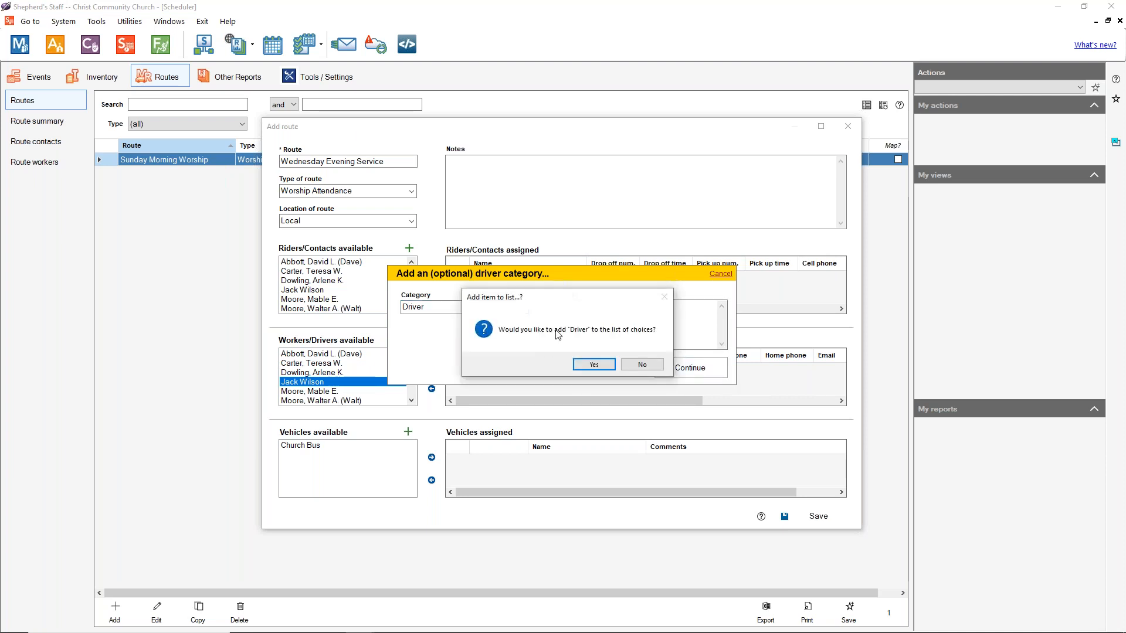
{"action": "left_click", "coordinate": [594, 364]}
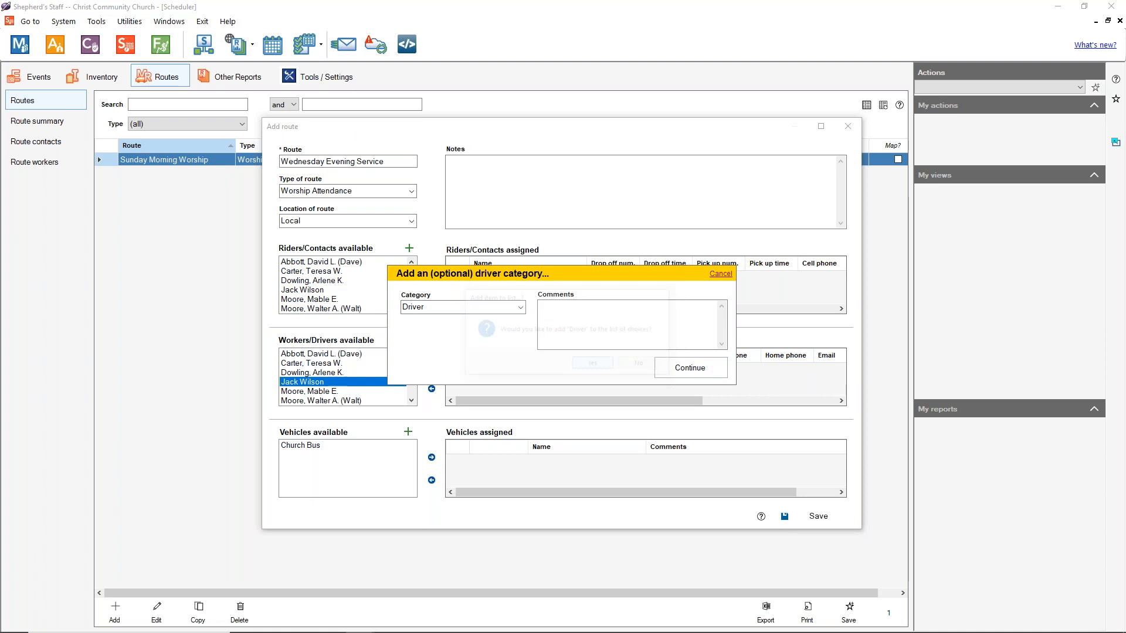
{"action": "left_click", "coordinate": [714, 375]}
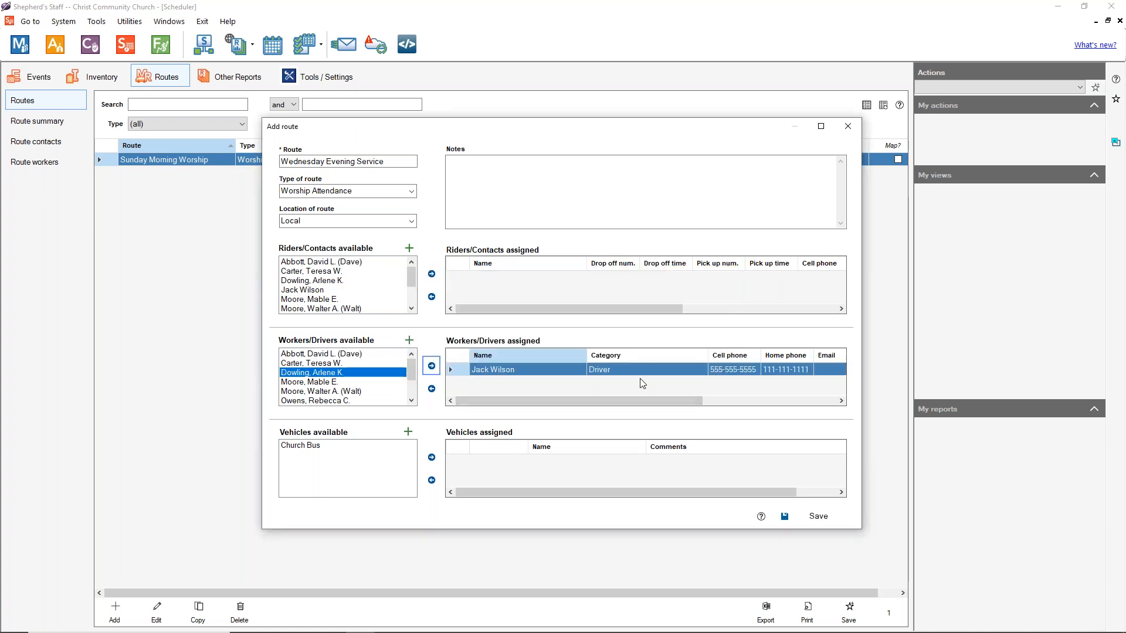
{"action": "left_click_drag", "start_coordinate": [601, 400], "coordinate": [508, 396]}
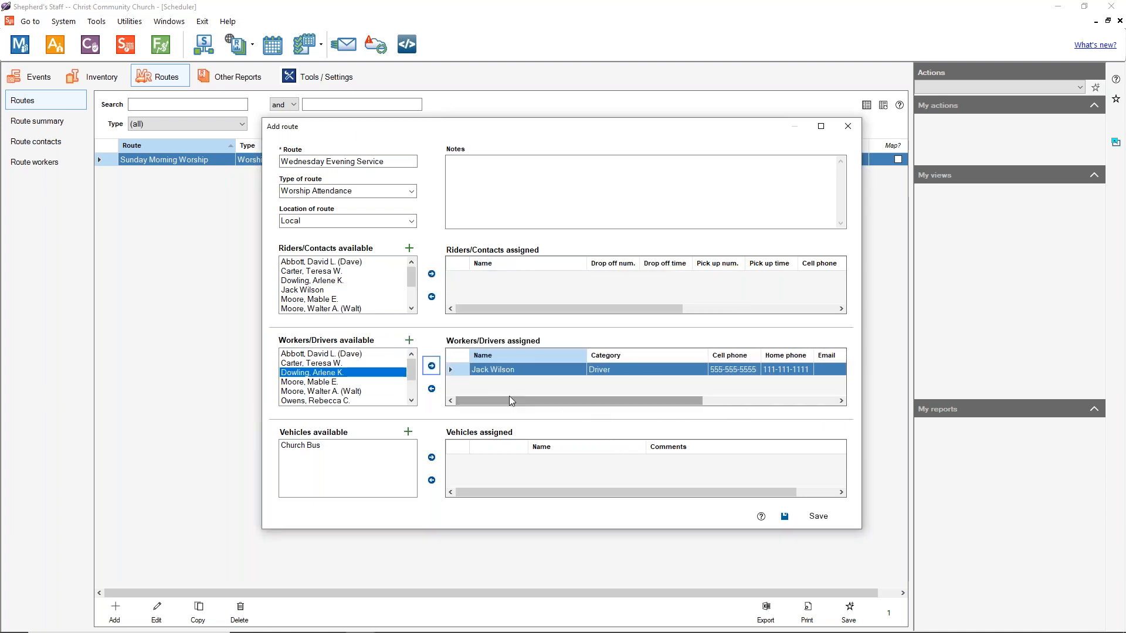
Step: Assign a second worker to the route with the new category 'Supervisor'
{"action": "left_click", "coordinate": [343, 354]}
{"action": "left_click", "coordinate": [431, 365]}
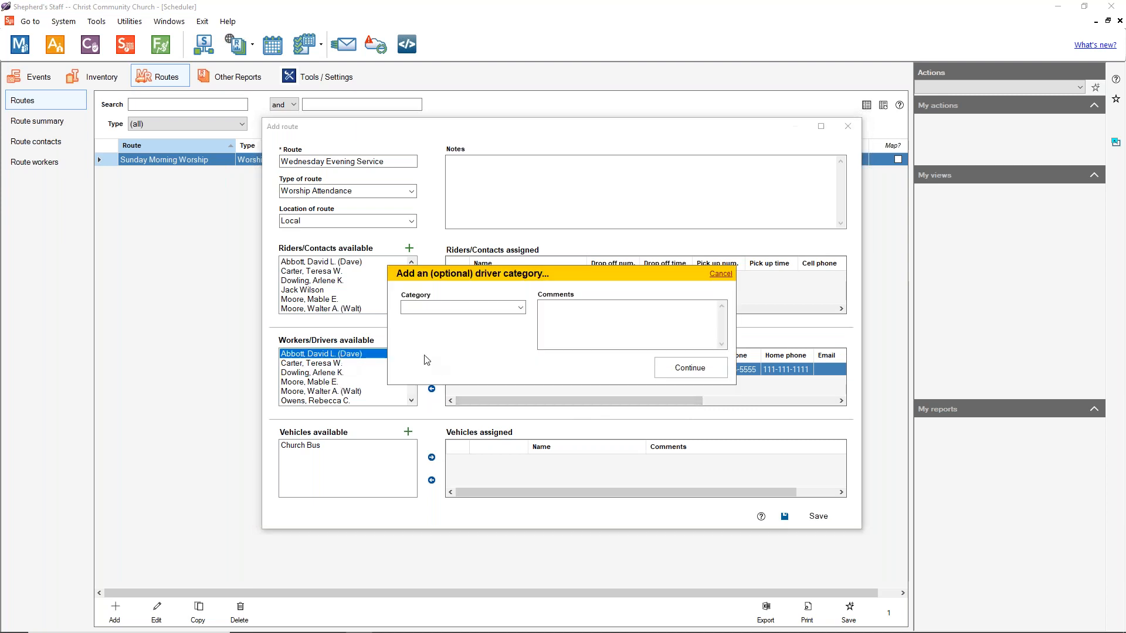
{"action": "type", "text": "Supervisor"}
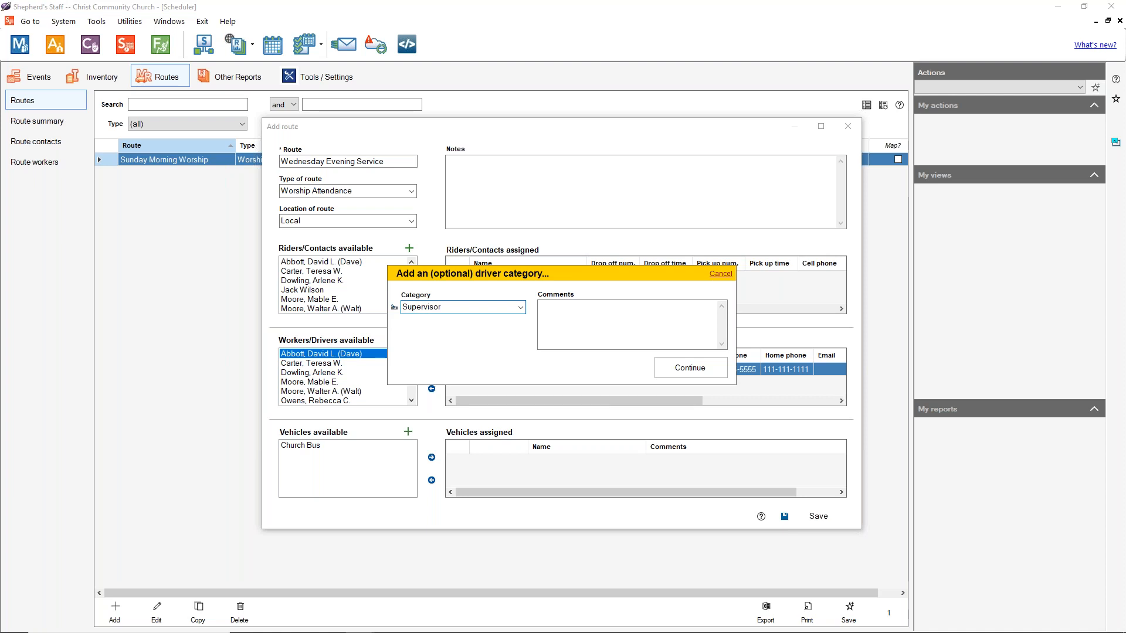
{"action": "left_click", "coordinate": [689, 368]}
{"action": "left_click", "coordinate": [595, 364]}
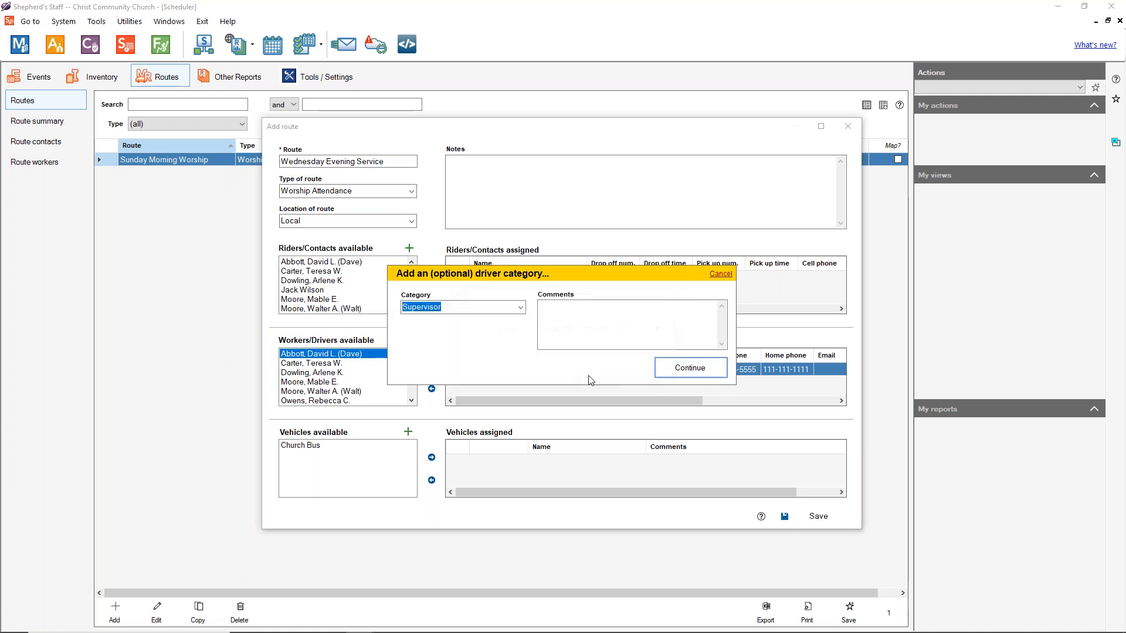
{"action": "left_click", "coordinate": [689, 368]}
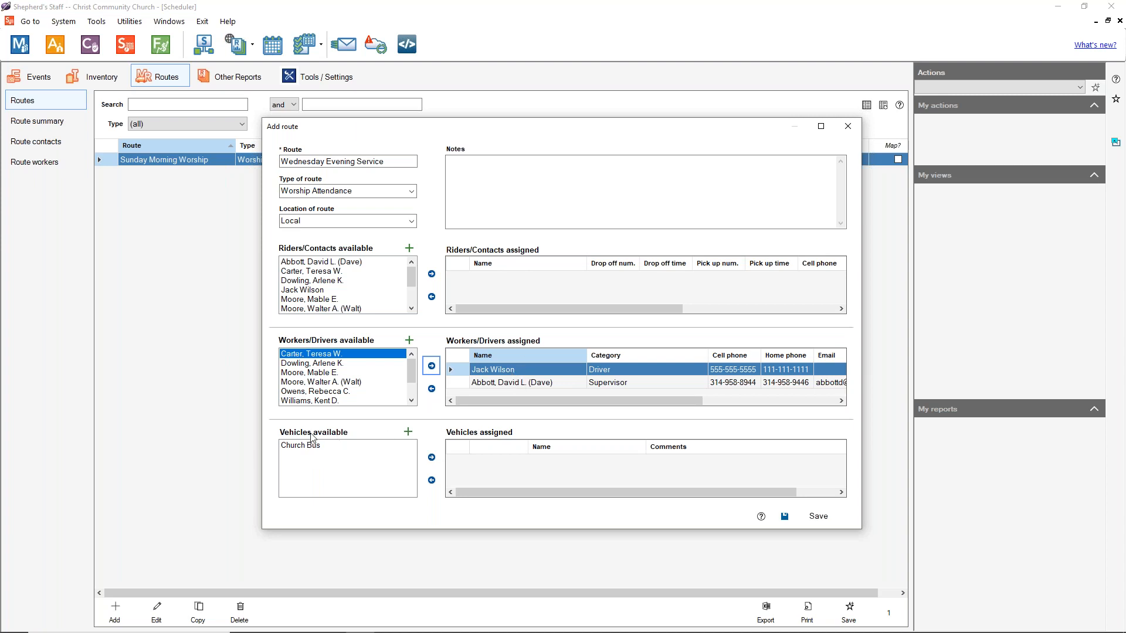
Step: Assign the Church Bus as the route's primary vehicle, without comments
{"action": "left_click", "coordinate": [309, 450]}
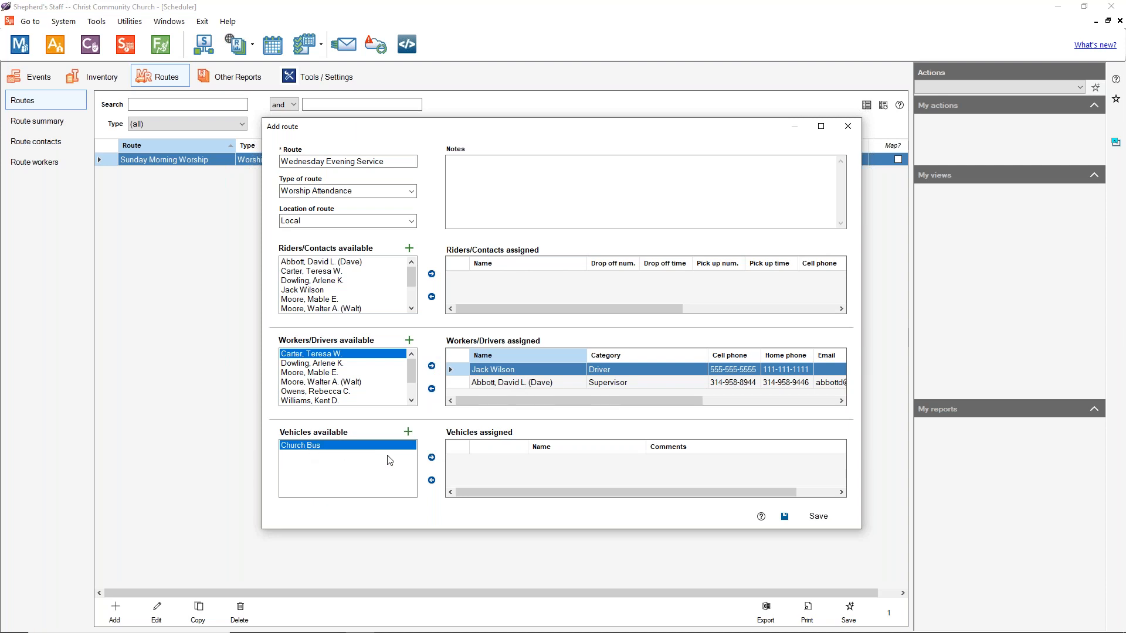
{"action": "left_click", "coordinate": [432, 458]}
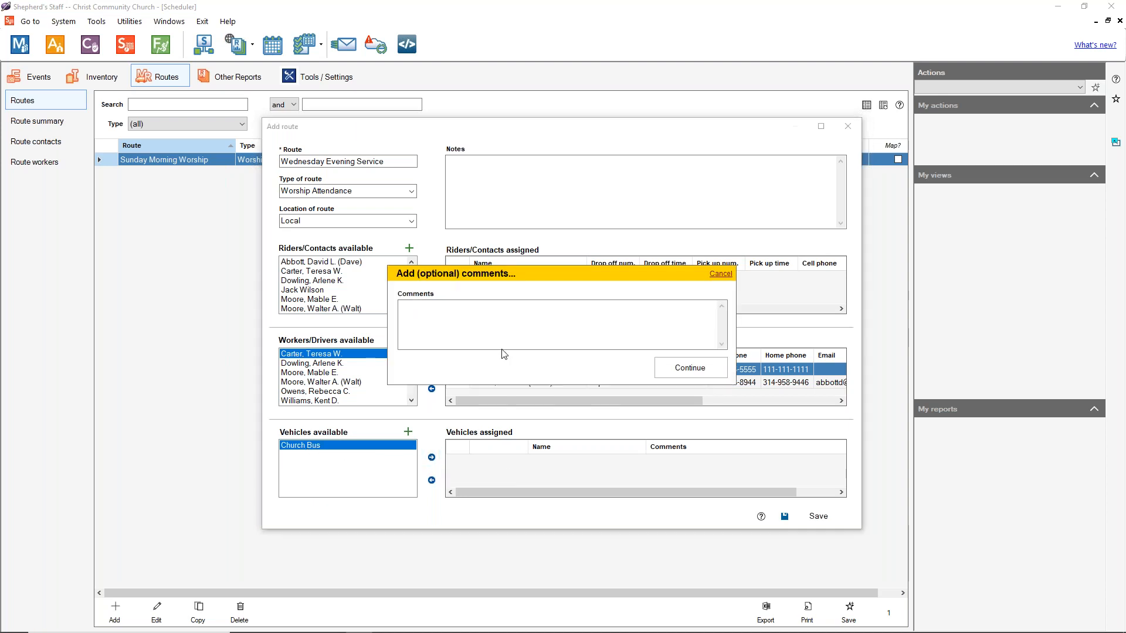
{"action": "left_click", "coordinate": [701, 367]}
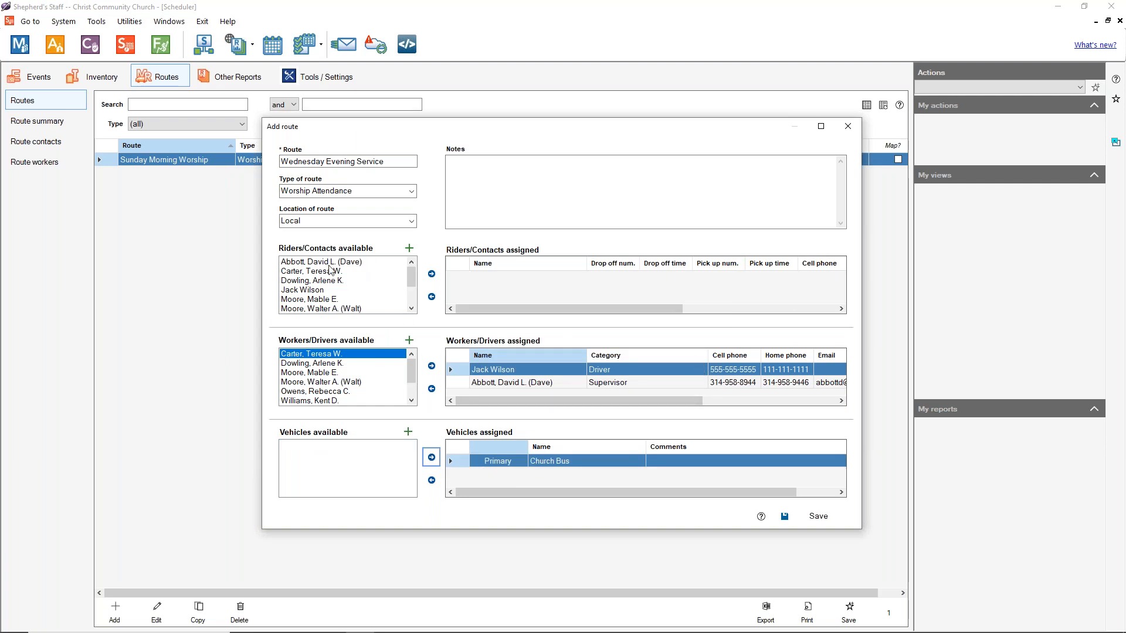
{"action": "left_click", "coordinate": [342, 299]}
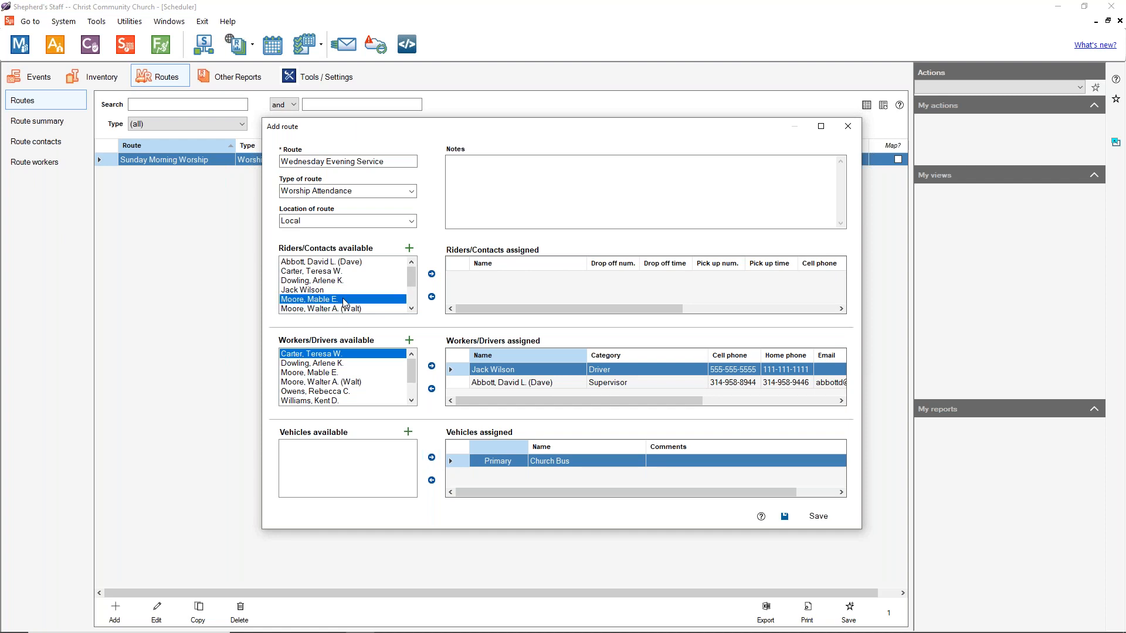
Step: Add the first rider to the route with a 6:00PM pick-up and an 8:00PM drop-off
{"action": "left_click", "coordinate": [432, 273]}
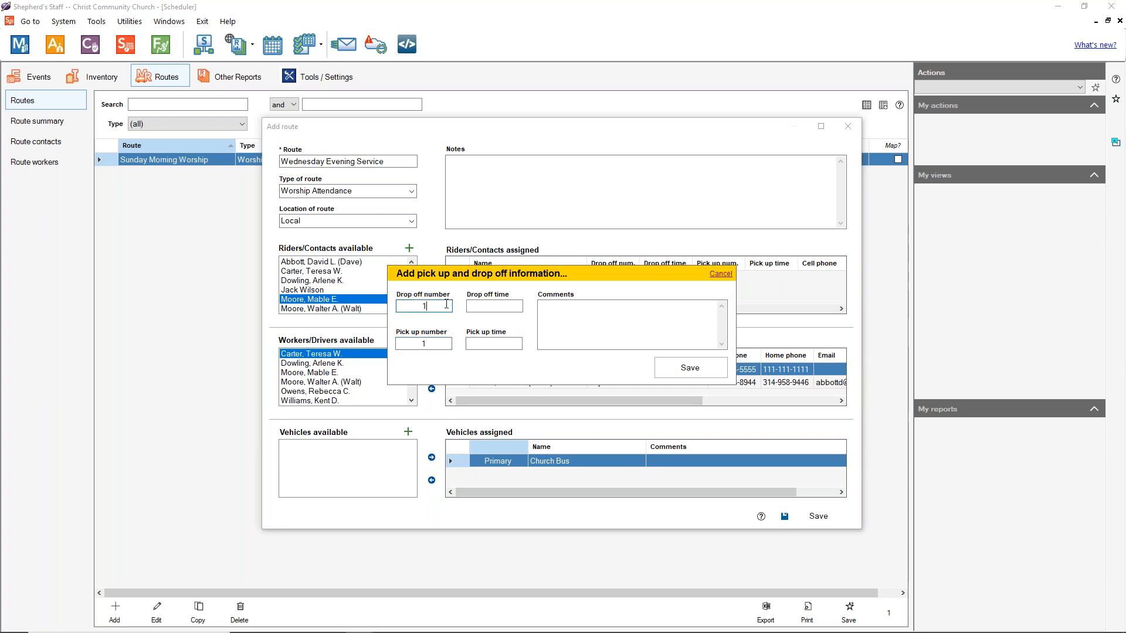
{"action": "key", "text": "BackSpace"}
{"action": "left_click", "coordinate": [479, 344]}
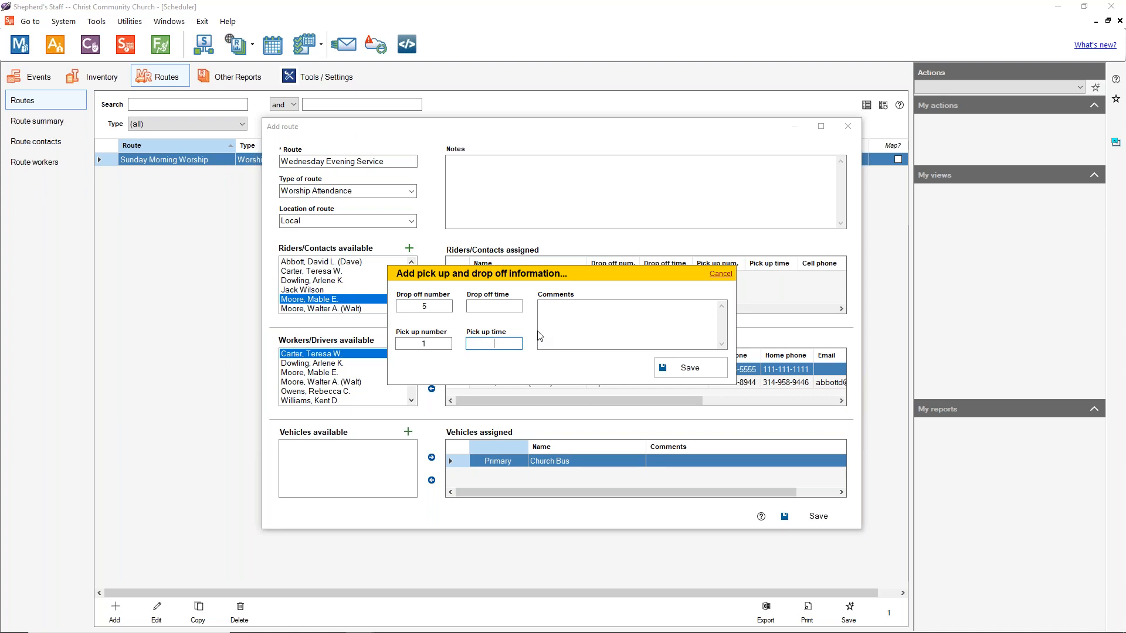
{"action": "type", "text": "6:00PM"}
{"action": "left_click", "coordinate": [494, 305]}
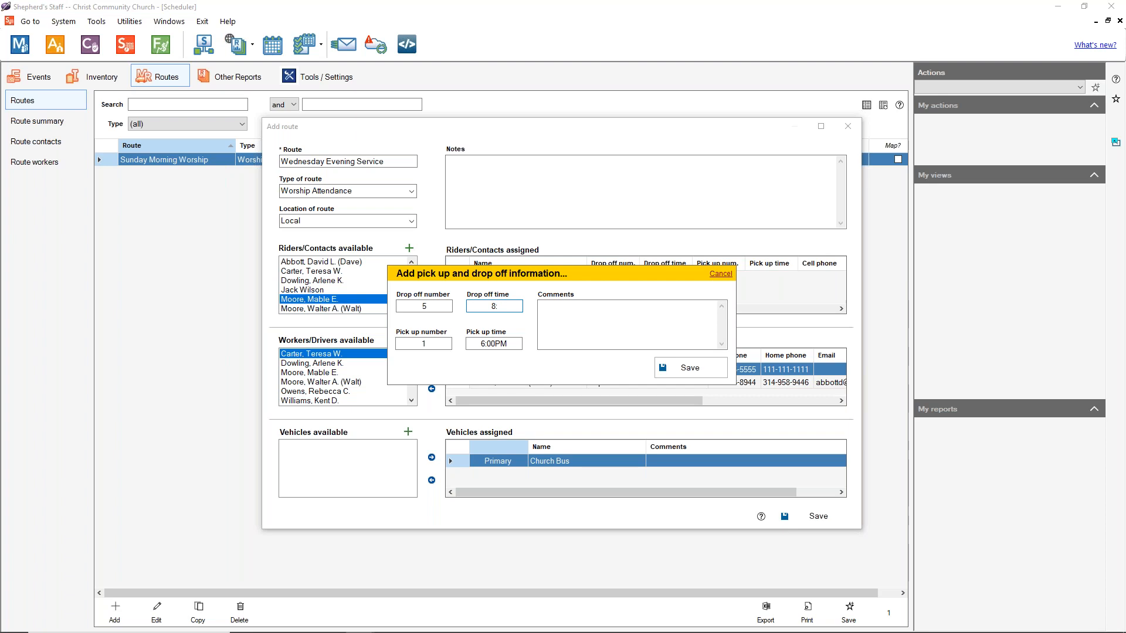
{"action": "type", "text": "00PM"}
{"action": "left_click", "coordinate": [692, 368]}
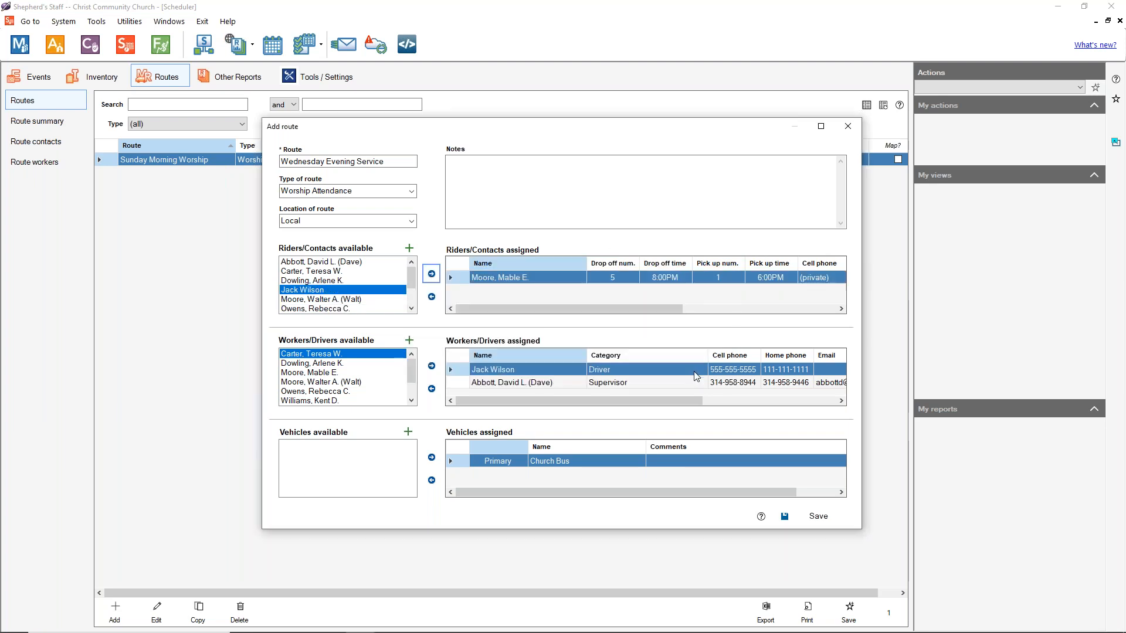
Step: Add the second rider with pick-up stop 2 and drop-off stop 4
{"action": "left_click", "coordinate": [346, 300]}
{"action": "left_click", "coordinate": [431, 273]}
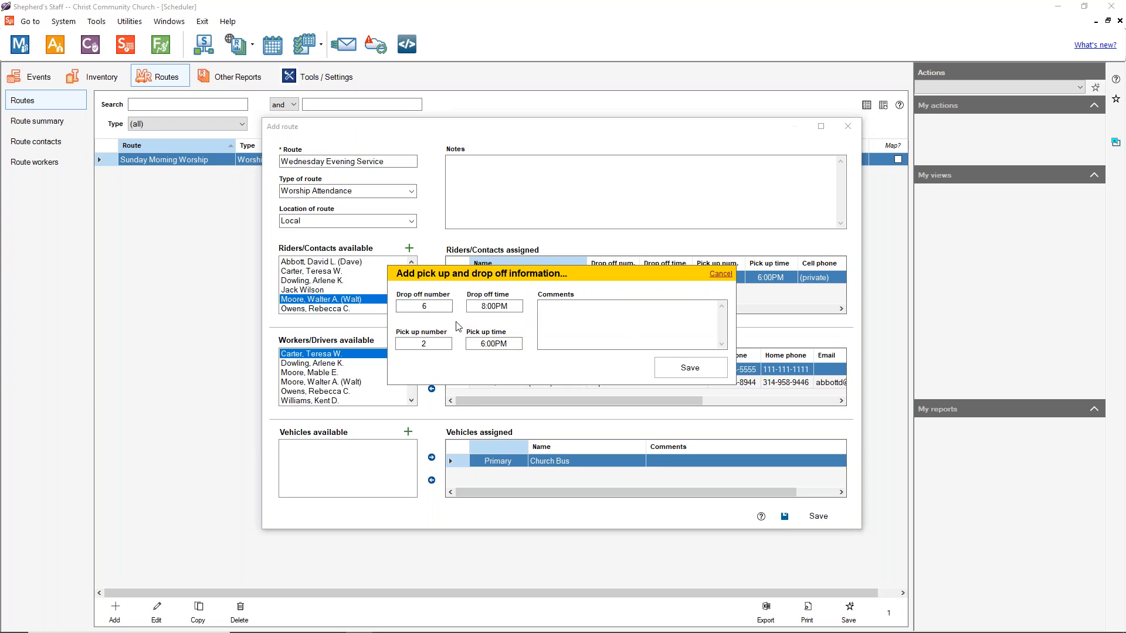
{"action": "left_click", "coordinate": [437, 343]}
{"action": "left_click", "coordinate": [442, 308]}
{"action": "key", "text": "BackSpace"}
{"action": "type", "text": "4"}
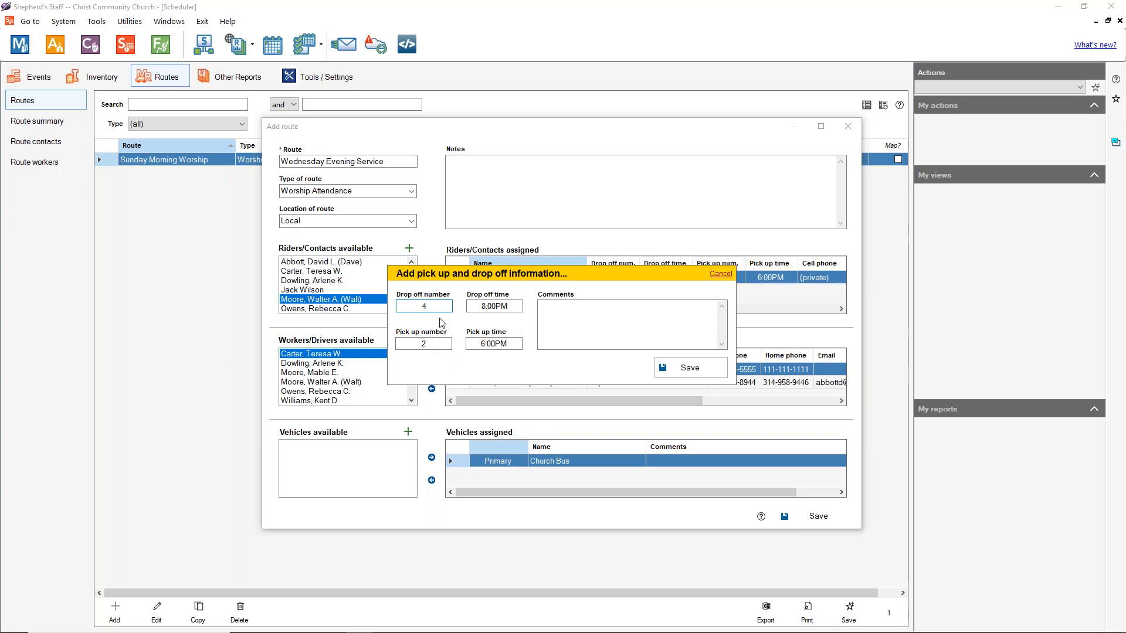
{"action": "left_click", "coordinate": [678, 369]}
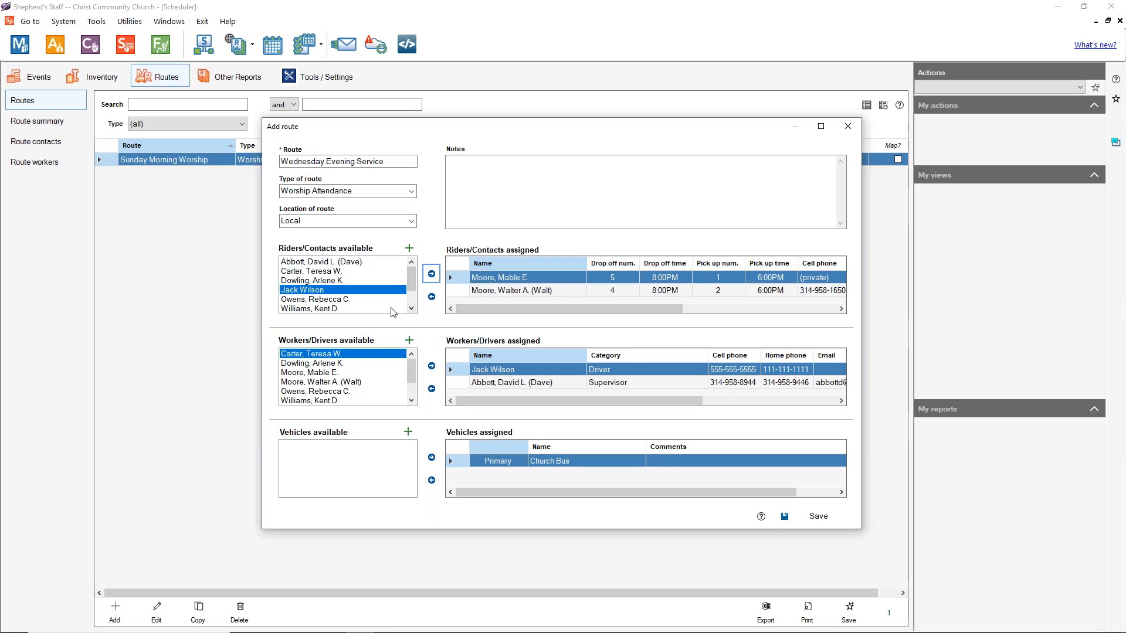
Step: Add a third rider, adjusting its drop-off number and pick-up time
{"action": "left_click", "coordinate": [411, 308]}
{"action": "left_click", "coordinate": [411, 309]}
{"action": "left_click", "coordinate": [411, 309]}
{"action": "left_click", "coordinate": [340, 290]}
{"action": "left_click", "coordinate": [431, 274]}
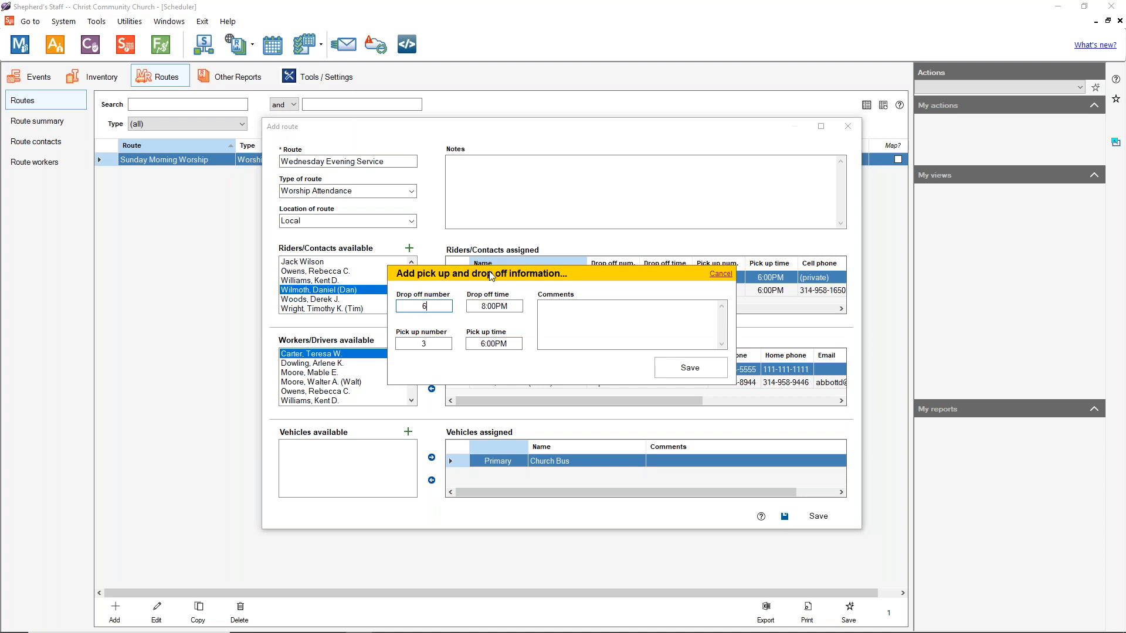
{"action": "left_click", "coordinate": [437, 307]}
{"action": "key", "text": "BackSpace"}
{"action": "left_click", "coordinate": [491, 344]}
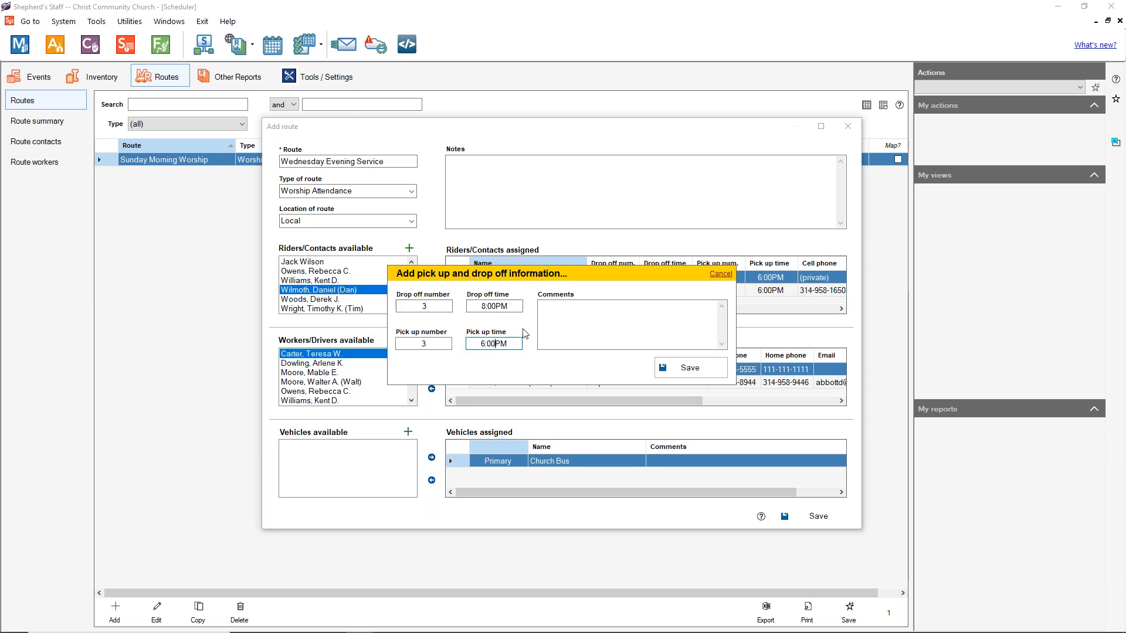
{"action": "type", "text": "5"}
{"action": "left_click", "coordinate": [685, 374]}
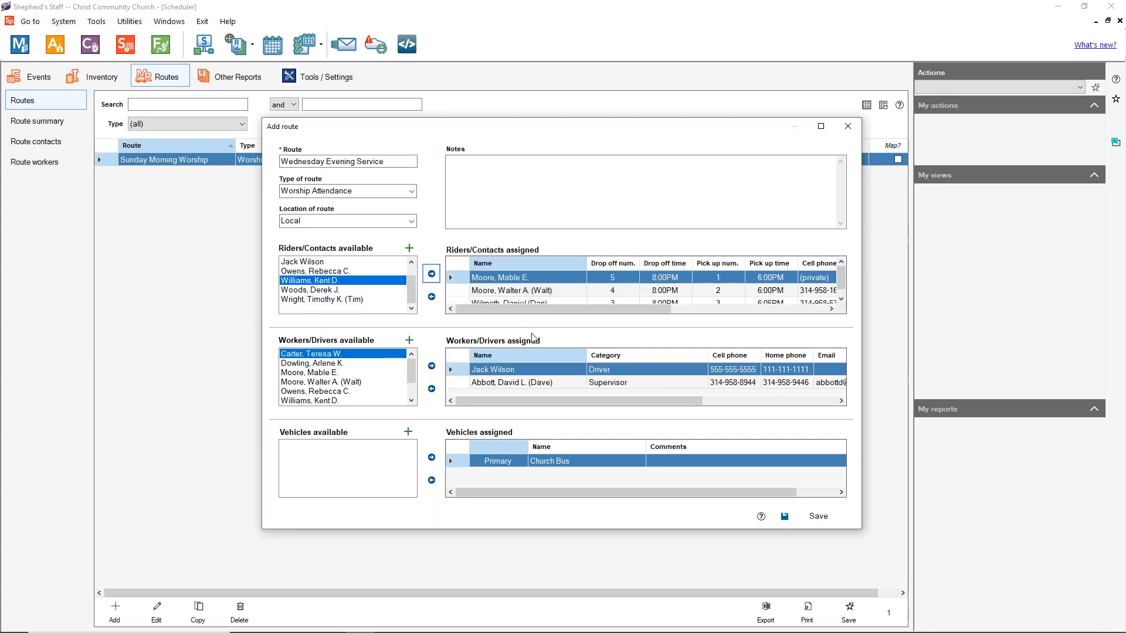
Step: Add a fourth rider with drop-off number 2 and corrected pick-up minutes
{"action": "left_click", "coordinate": [336, 290]}
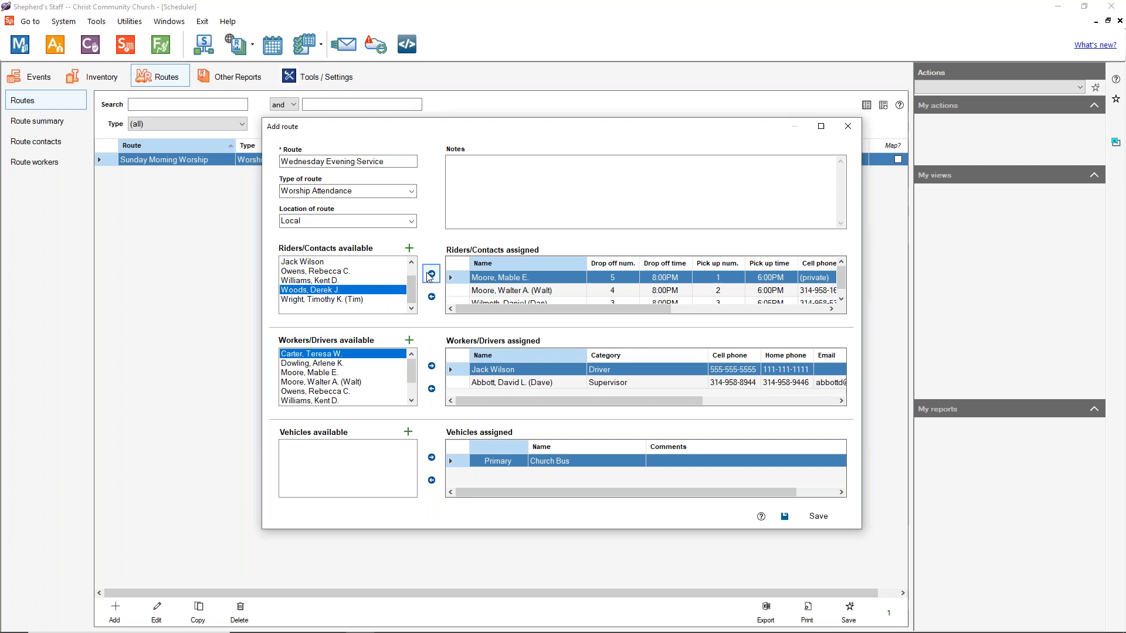
{"action": "left_click", "coordinate": [431, 274]}
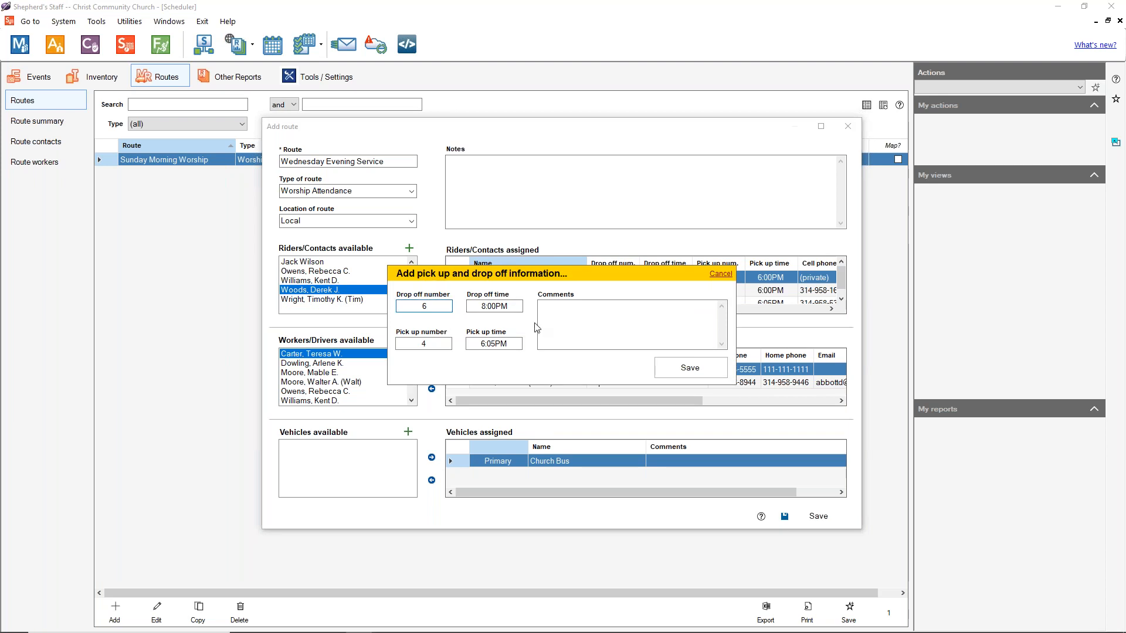
{"action": "key", "text": "BackSpace"}
{"action": "type", "text": "2"}
{"action": "left_click", "coordinate": [497, 343]}
{"action": "key", "text": "BackSpace"}
{"action": "type", "text": "0"}
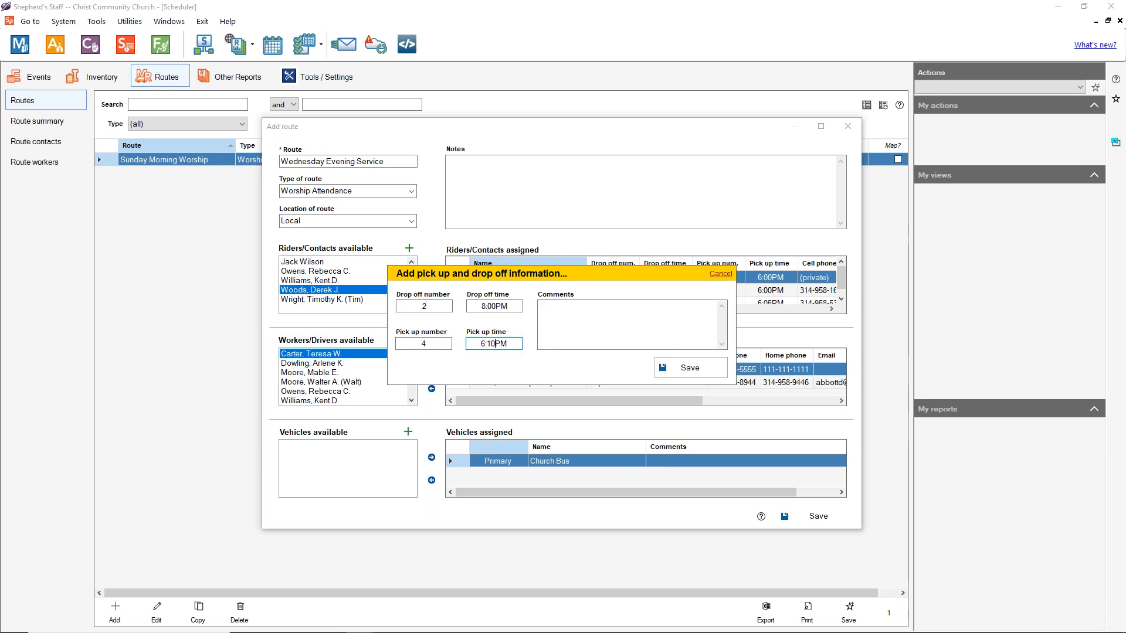
{"action": "left_click", "coordinate": [688, 369]}
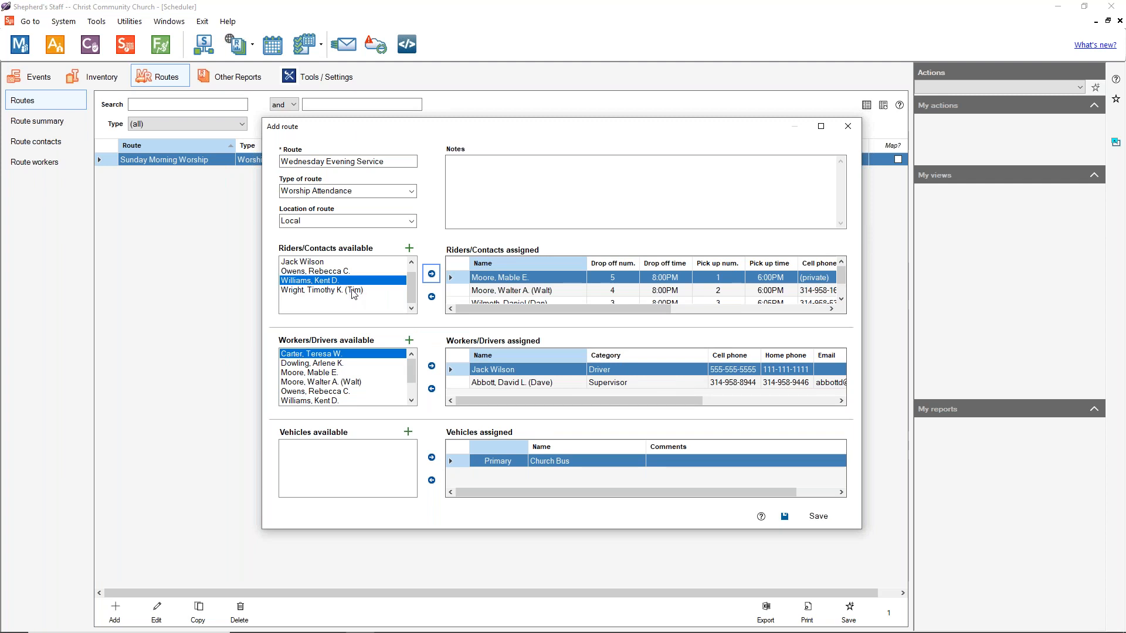
Step: Add the next rider with drop-off number 1 and a 6:15PM pick-up time
{"action": "left_click", "coordinate": [343, 291]}
{"action": "left_click", "coordinate": [432, 275]}
{"action": "left_click", "coordinate": [430, 307]}
{"action": "left_click", "coordinate": [428, 345]}
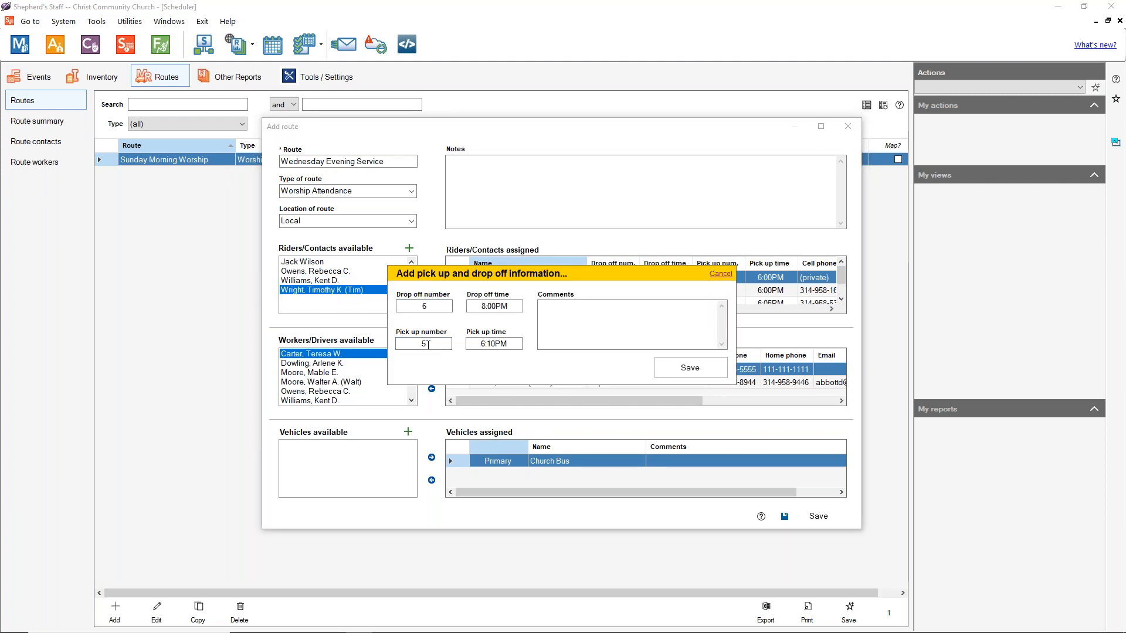
{"action": "left_click", "coordinate": [436, 306]}
{"action": "key", "text": "BackSpace"}
{"action": "type", "text": "1"}
{"action": "left_click", "coordinate": [495, 344]}
{"action": "key", "text": "Delete"}
{"action": "type", "text": "5"}
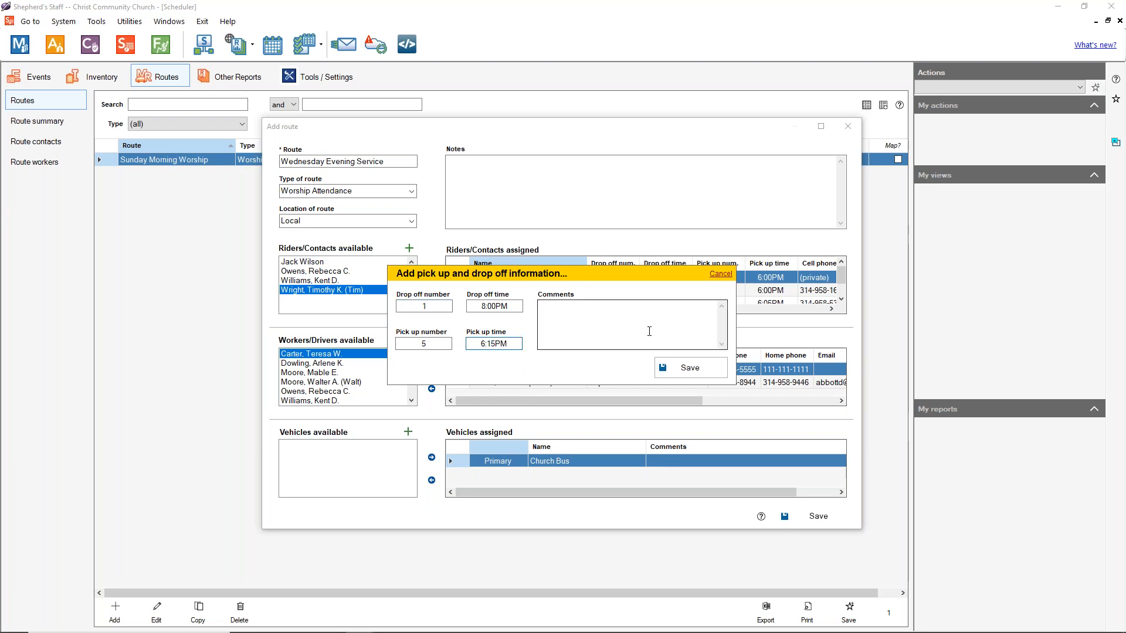
{"action": "left_click", "coordinate": [690, 369]}
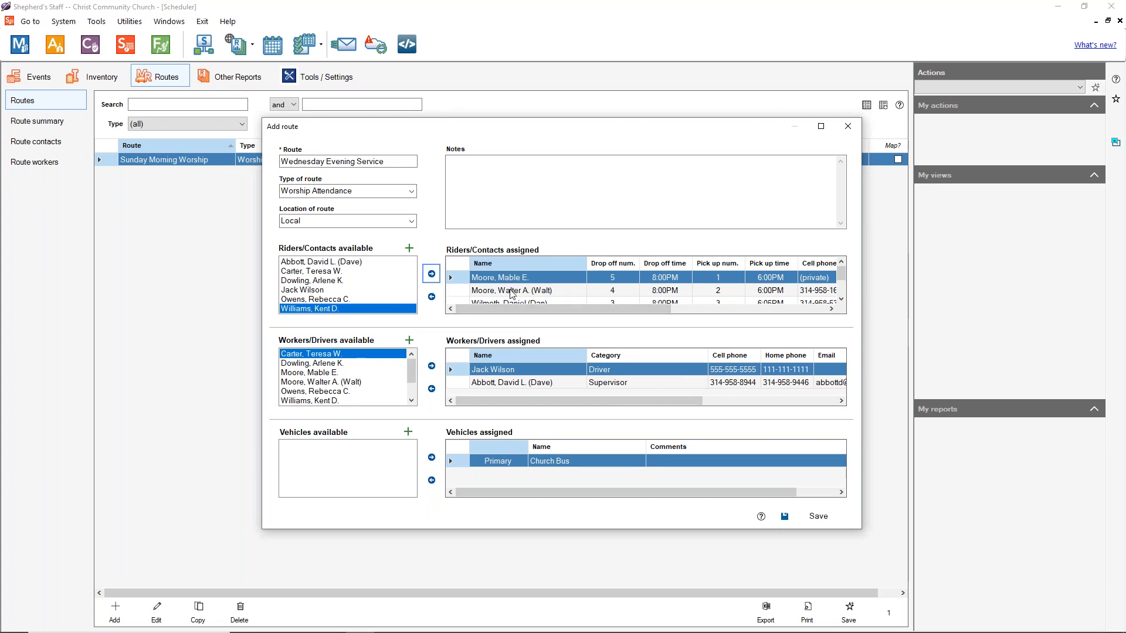
Step: Scroll through the assigned riders and select the third rider
{"action": "scroll", "coordinate": [528, 296], "scroll_direction": "down", "scroll_amount": 3}
{"action": "scroll", "coordinate": [532, 299], "scroll_direction": "up", "scroll_amount": 3}
{"action": "scroll", "coordinate": [523, 310], "scroll_direction": "down", "scroll_amount": 3}
{"action": "scroll", "coordinate": [519, 286], "scroll_direction": "down", "scroll_amount": 2}
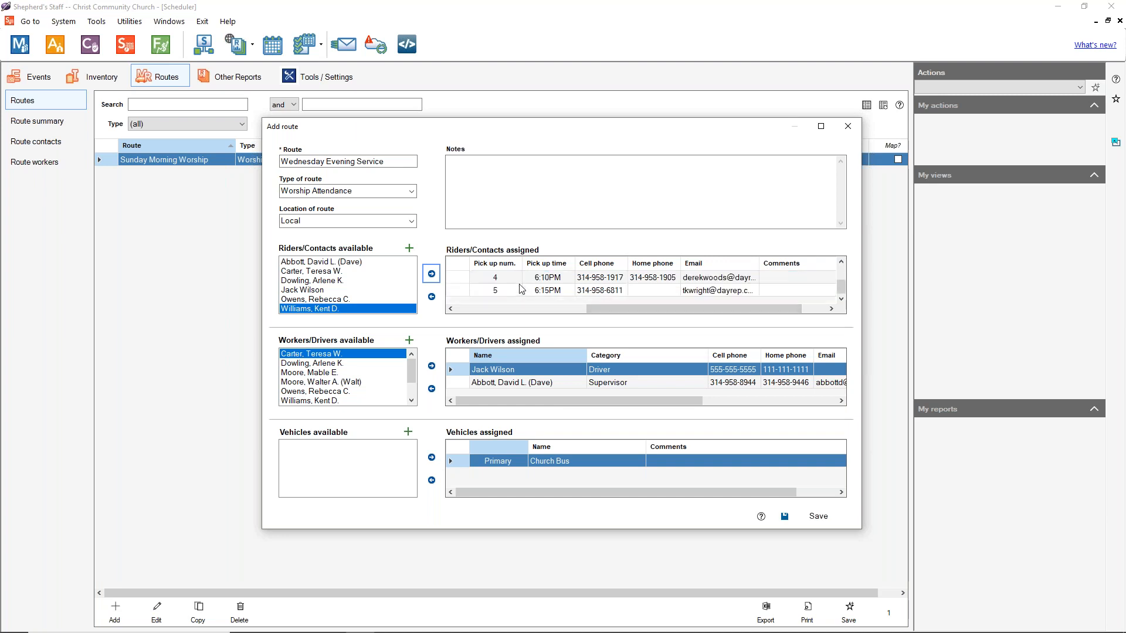
{"action": "scroll", "coordinate": [521, 290], "scroll_direction": "up", "scroll_amount": 3}
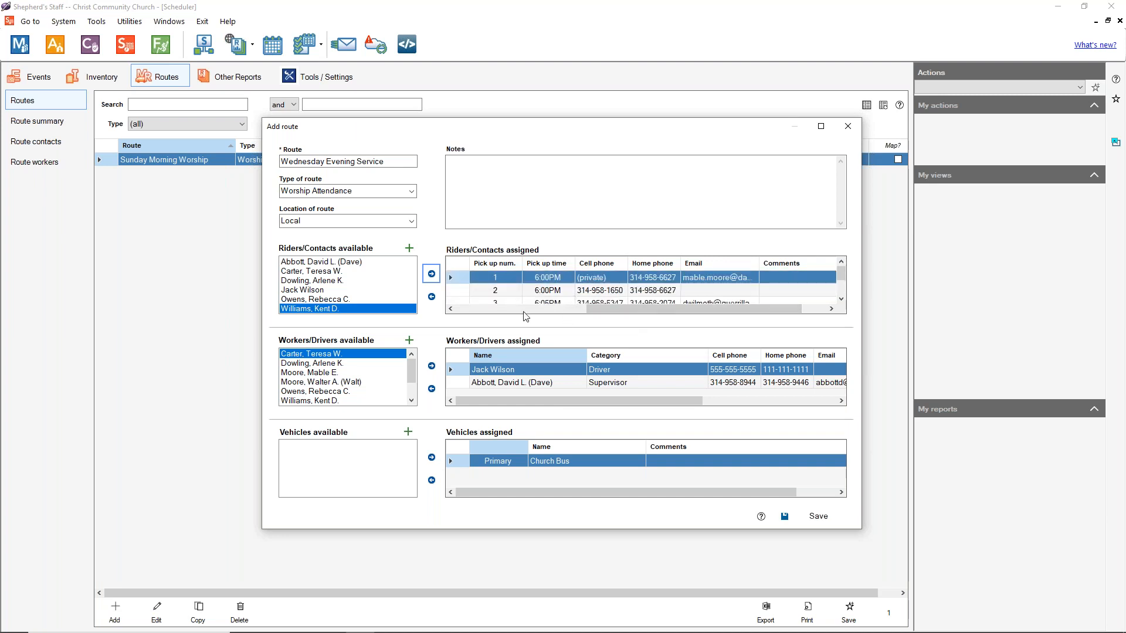
{"action": "scroll", "coordinate": [525, 311], "scroll_direction": "up", "scroll_amount": 3}
{"action": "left_click", "coordinate": [545, 291]}
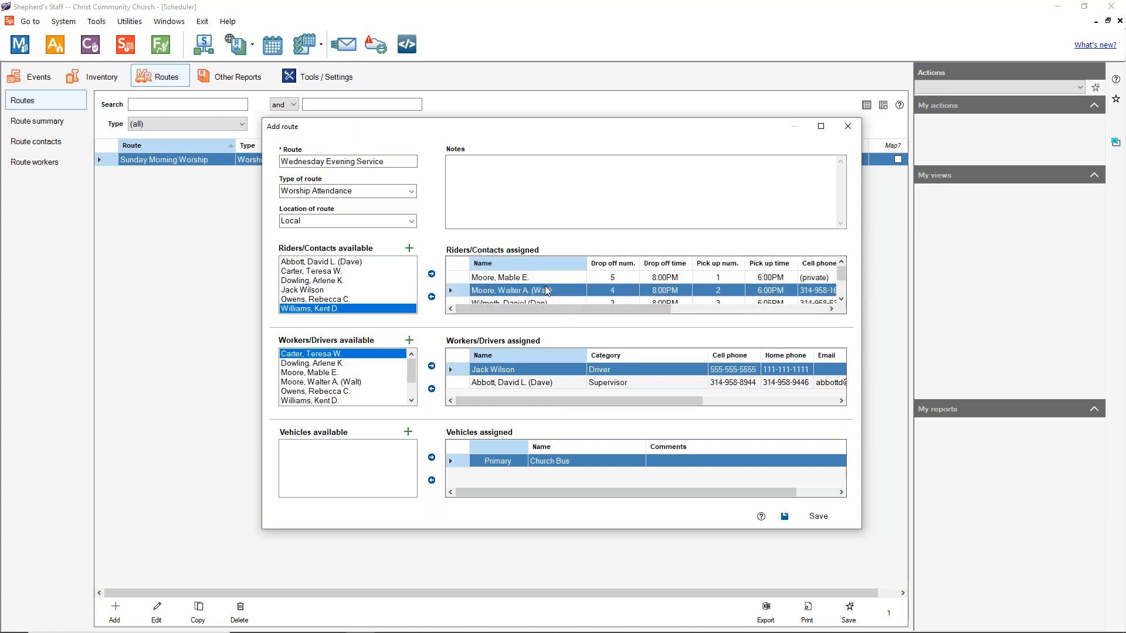
{"action": "double_click", "coordinate": [841, 299]}
{"action": "left_click", "coordinate": [841, 262]}
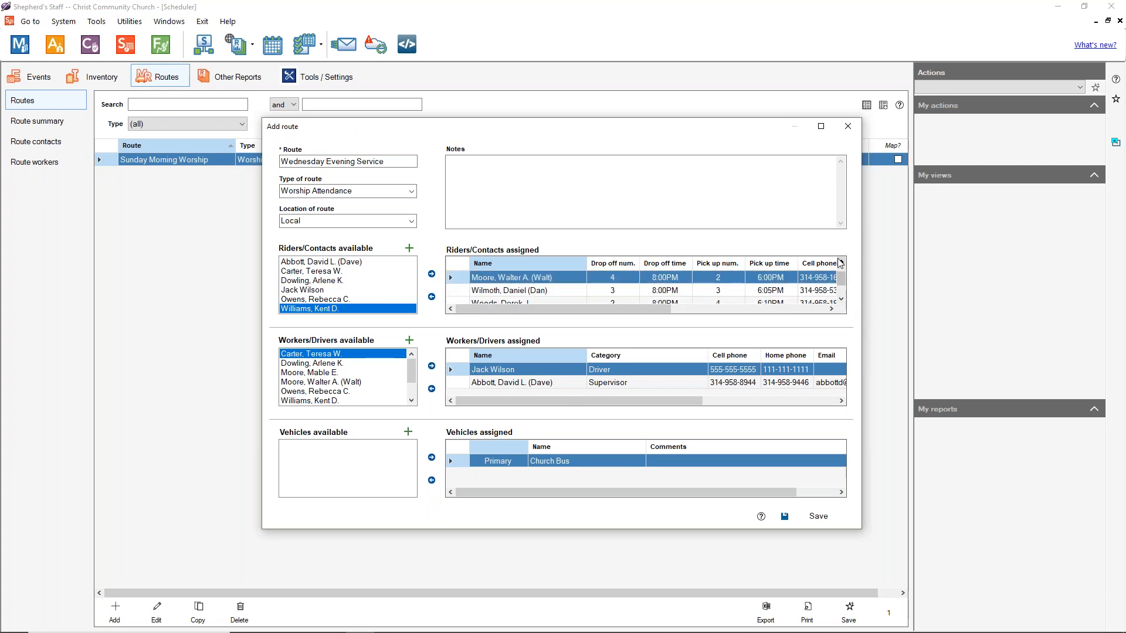
{"action": "left_click", "coordinate": [538, 292]}
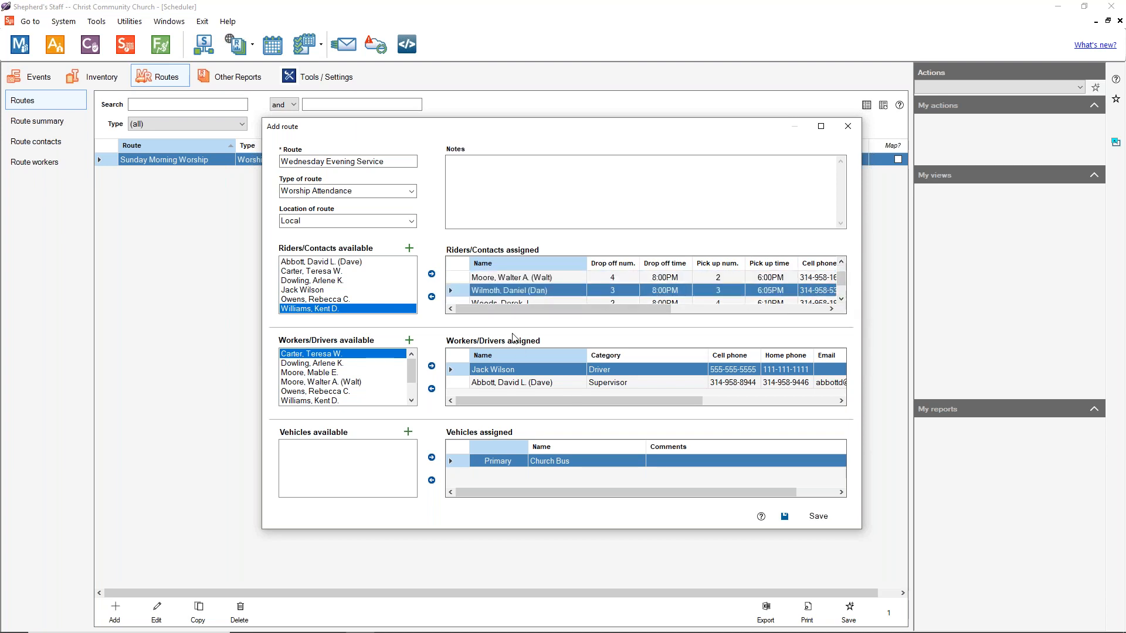
Step: Change the third rider's drop-off time to 7:55PM and save the Wednesday Evening Service route
{"action": "double_click", "coordinate": [523, 293]}
{"action": "left_click", "coordinate": [499, 307]}
{"action": "key", "text": "BackSpace"}
{"action": "key", "text": "BackSpace"}
{"action": "key", "text": "BackSpace"}
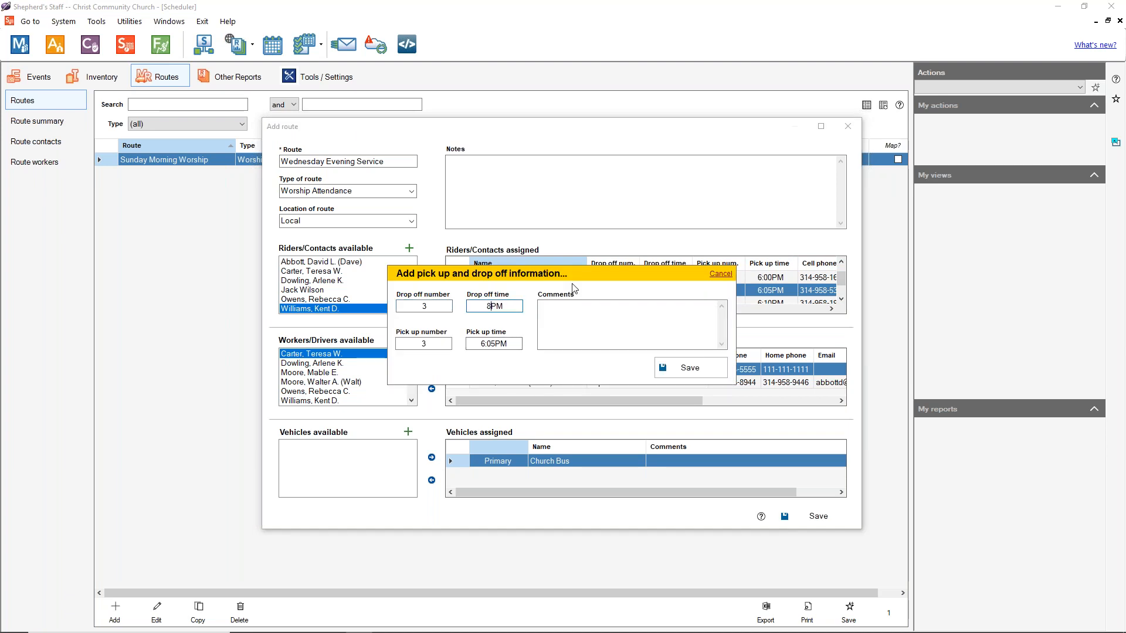
{"action": "key", "text": "BackSpace"}
{"action": "type", "text": "7:55"}
{"action": "left_click", "coordinate": [665, 369]}
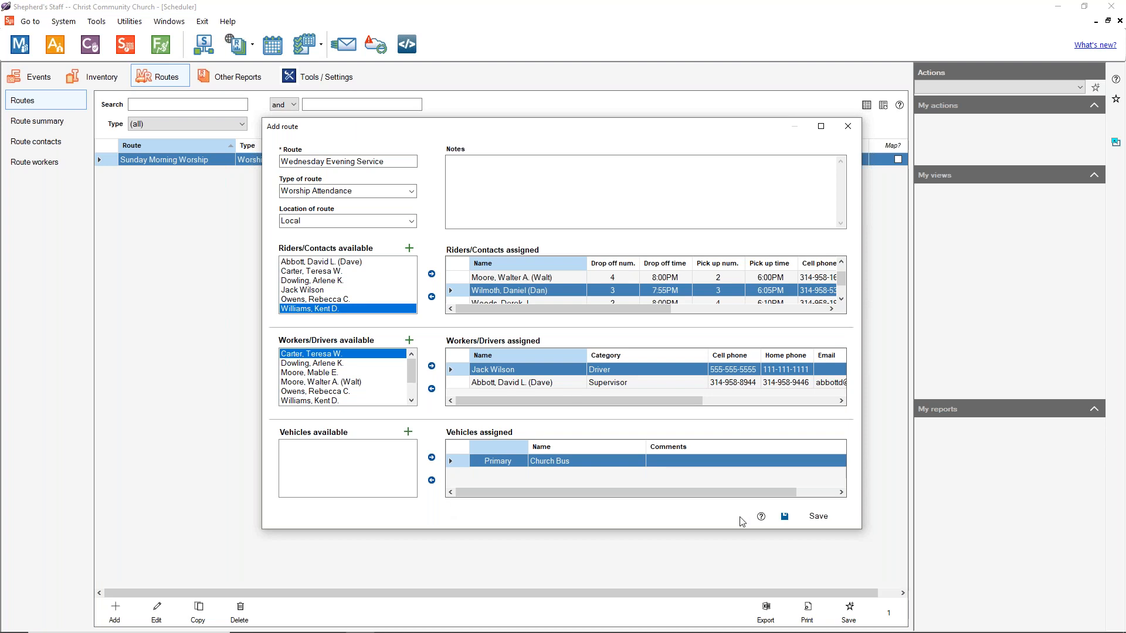
{"action": "left_click", "coordinate": [807, 516]}
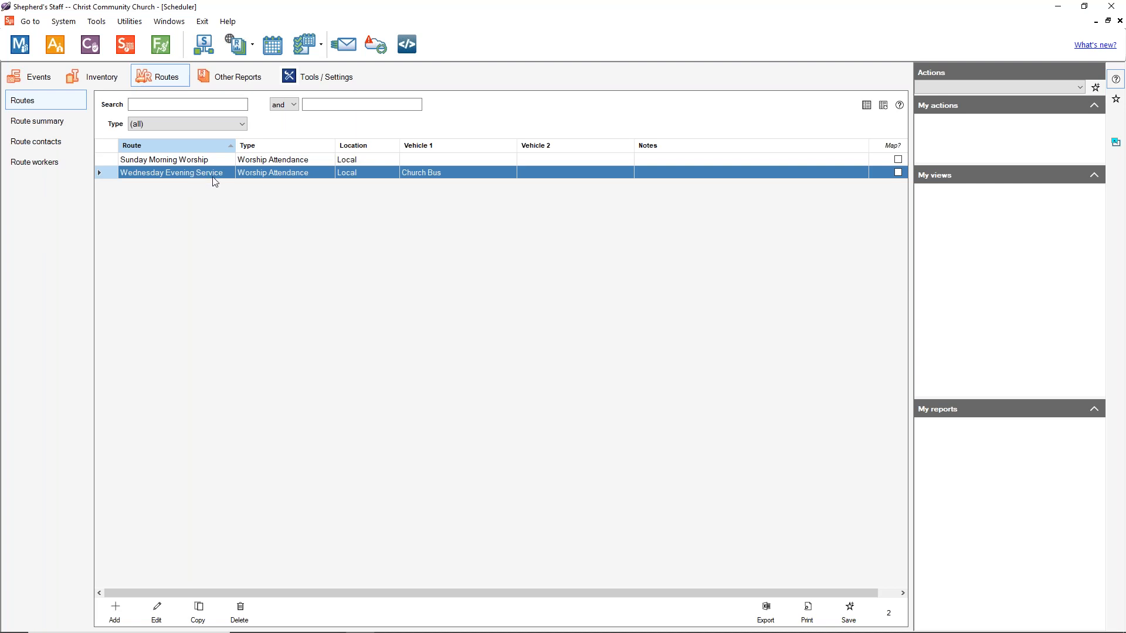
Step: Start a new route summary for Wednesday Evening Service dated 10/13/2021
{"action": "left_click", "coordinate": [62, 126]}
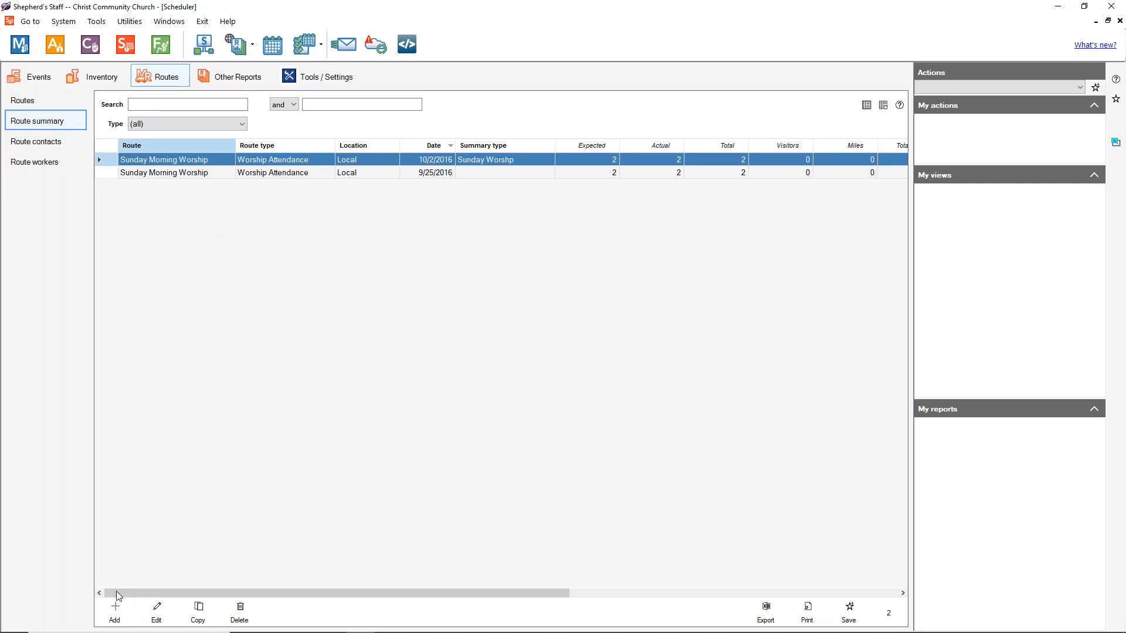
{"action": "left_click", "coordinate": [115, 611]}
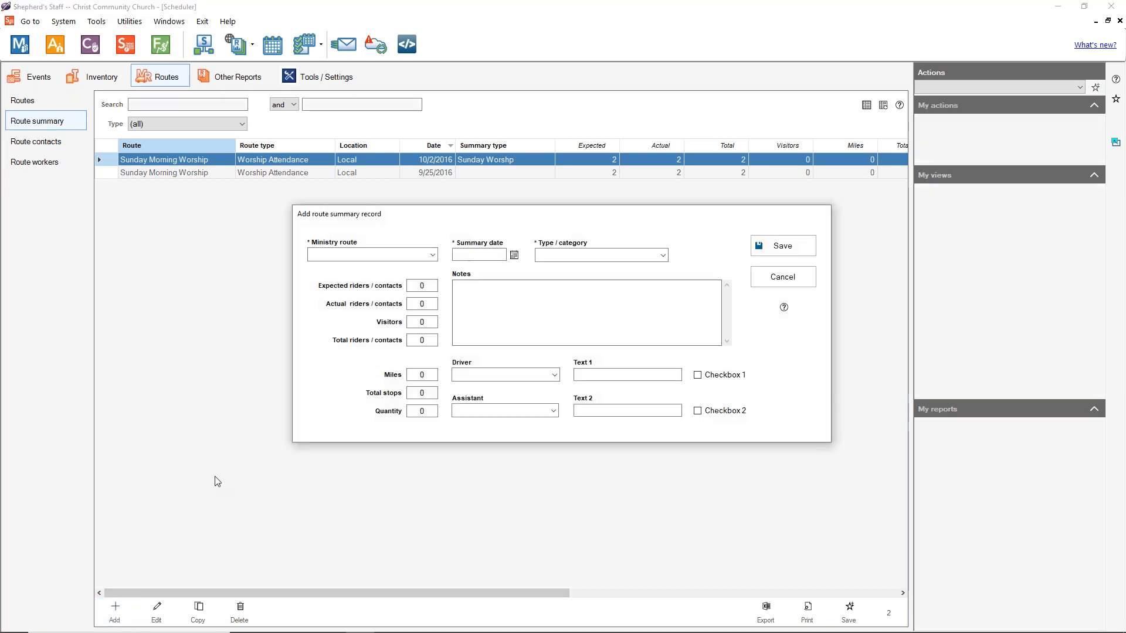
{"action": "left_click", "coordinate": [436, 255]}
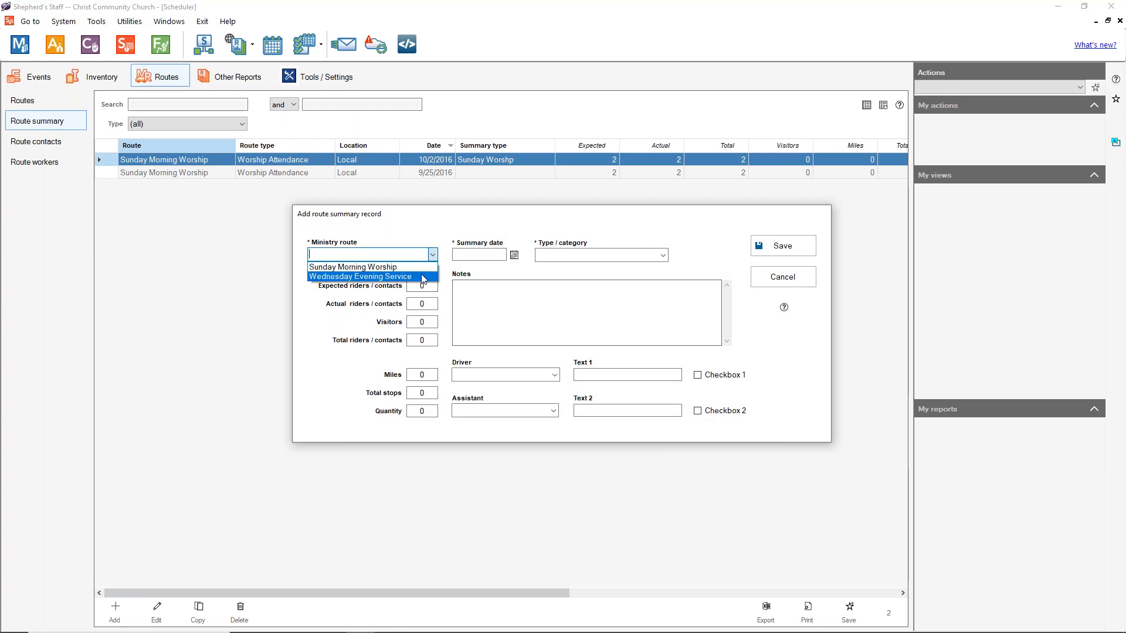
{"action": "left_click", "coordinate": [419, 275]}
{"action": "left_click", "coordinate": [514, 255]}
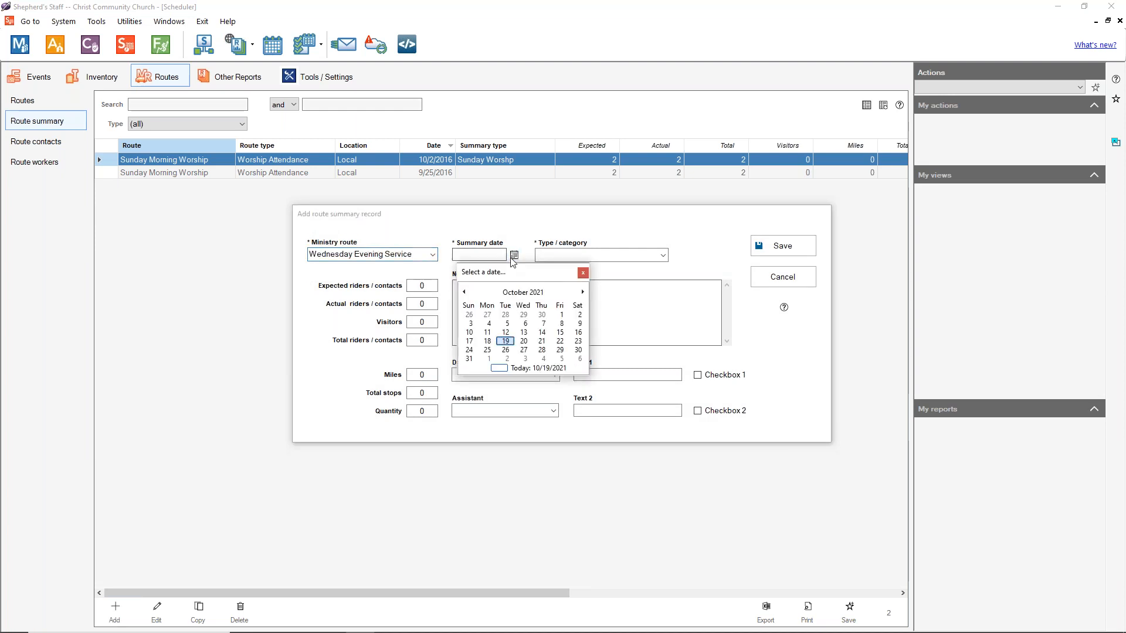
{"action": "left_click", "coordinate": [522, 333]}
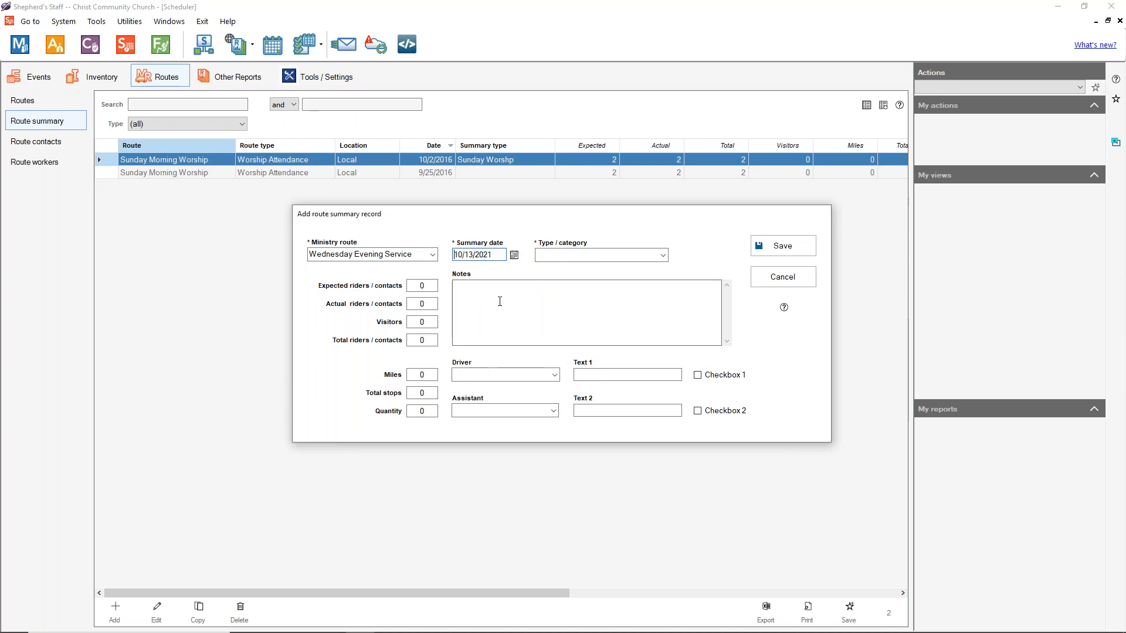
Step: Add 'Wednesday Worship' as a category choice and select it for the summary
{"action": "left_click", "coordinate": [662, 255]}
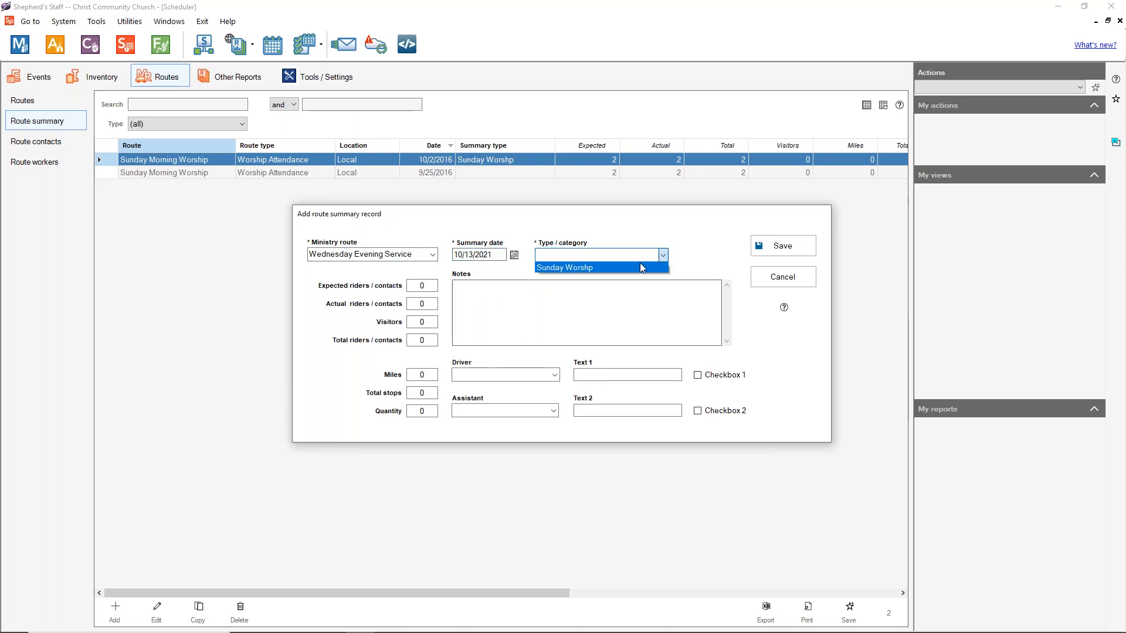
{"action": "left_click", "coordinate": [621, 255]}
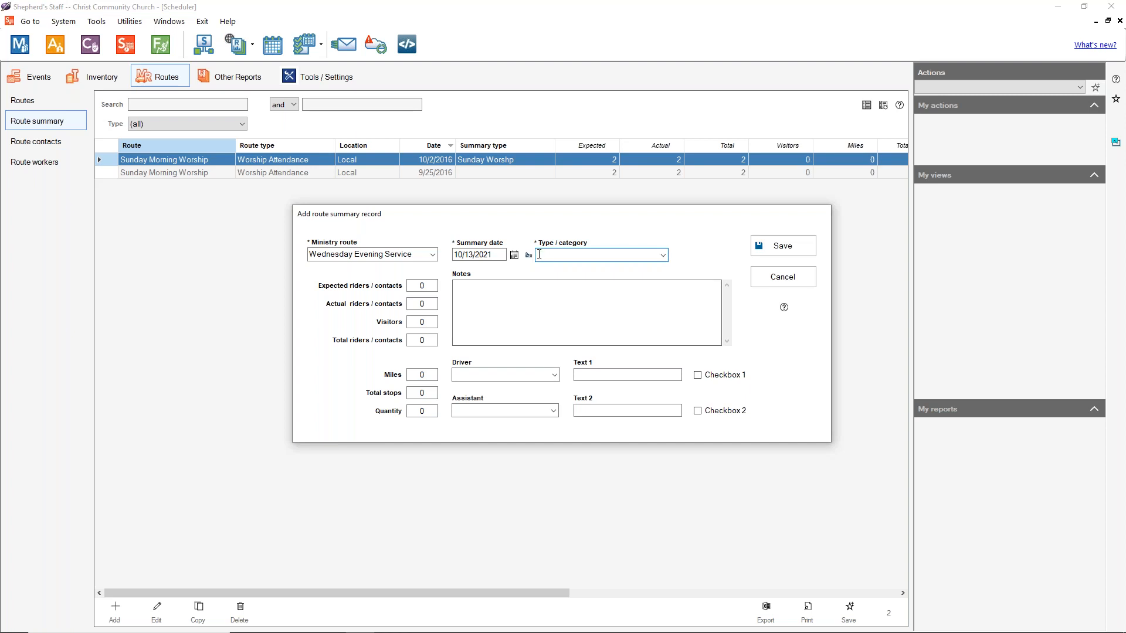
{"action": "left_click", "coordinate": [529, 255]}
{"action": "type", "text": "Wednesday Worshi"}
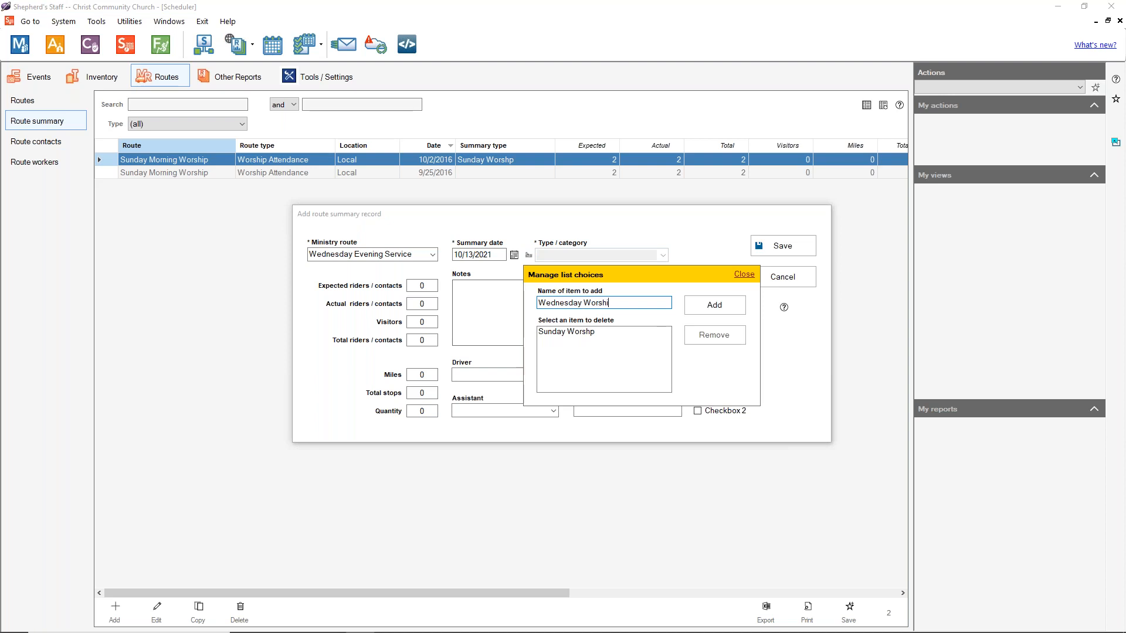
{"action": "type", "text": "p"}
{"action": "left_click", "coordinate": [712, 299]}
{"action": "left_click", "coordinate": [592, 350]}
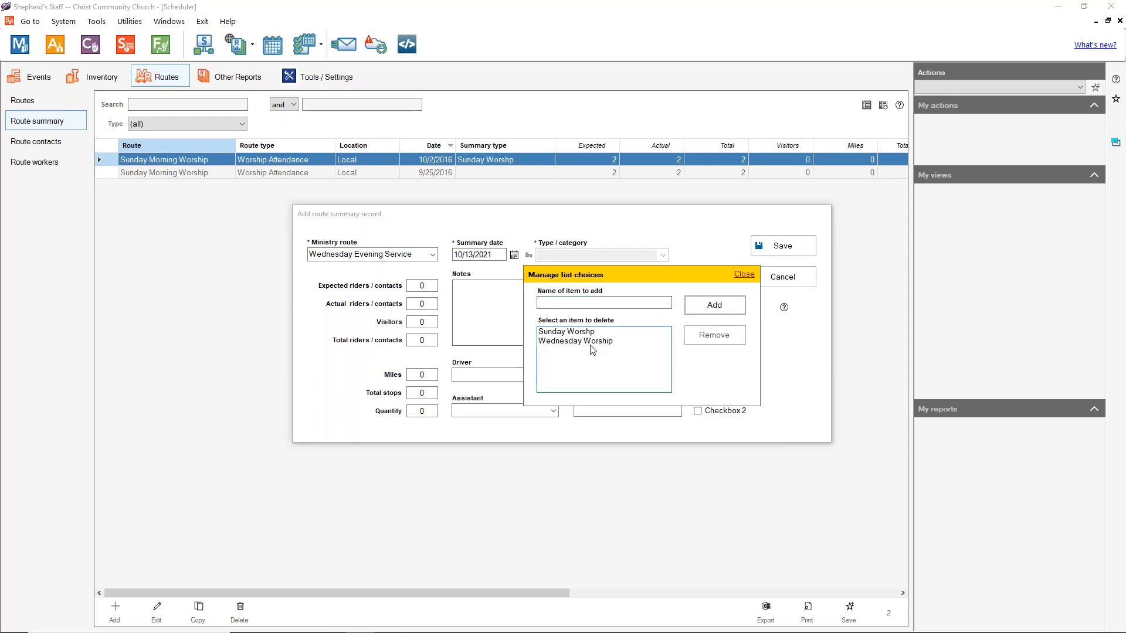
{"action": "left_click", "coordinate": [744, 274]}
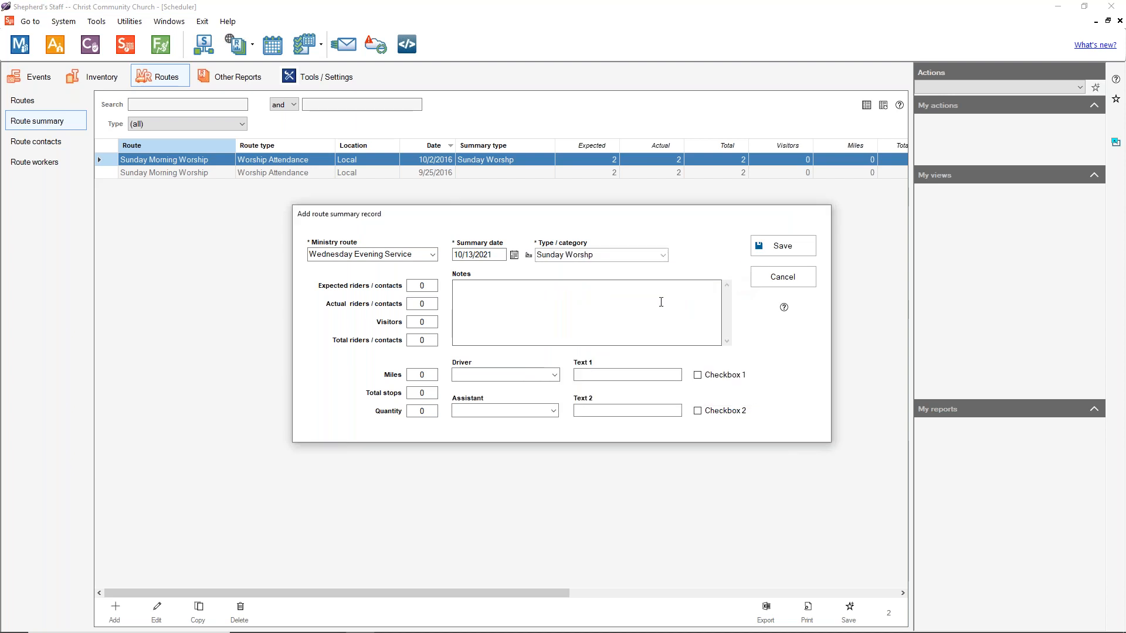
{"action": "left_click", "coordinate": [649, 258]}
{"action": "left_click", "coordinate": [622, 280]}
{"action": "left_click", "coordinate": [421, 286]}
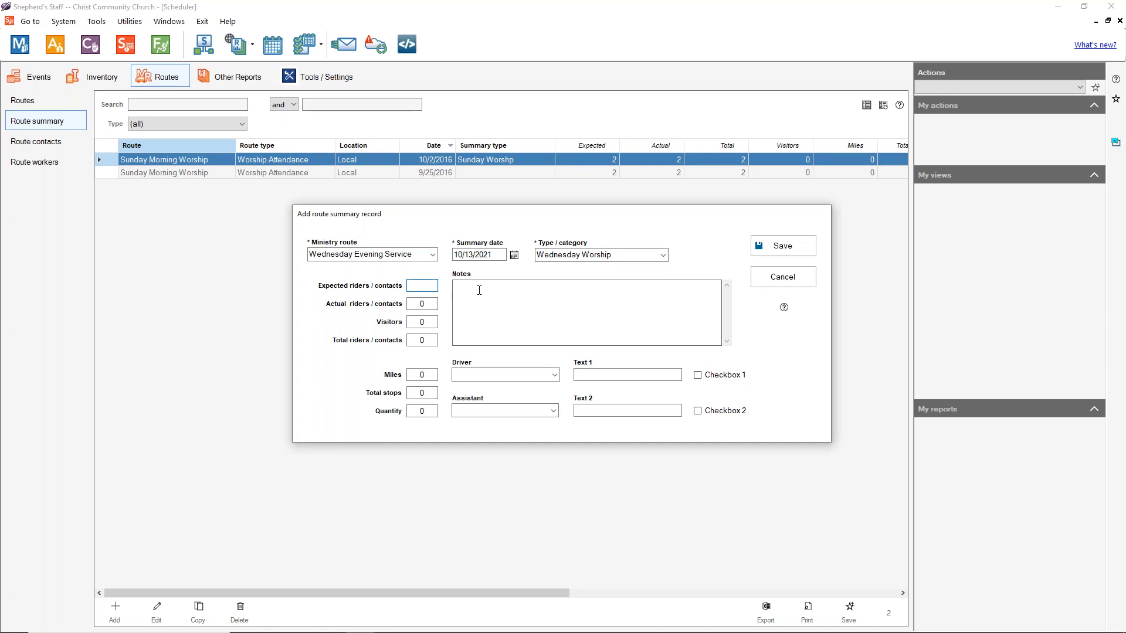
Step: Fill in the rider counts: 5 actual, 2 visitors, 7 total
{"action": "left_click", "coordinate": [430, 303]}
{"action": "left_click", "coordinate": [433, 321]}
{"action": "left_click", "coordinate": [436, 303]}
{"action": "type", "text": "7"}
{"action": "key", "text": "Tab"}
{"action": "left_click", "coordinate": [436, 302]}
{"action": "left_click", "coordinate": [418, 345]}
{"action": "left_click", "coordinate": [426, 375]}
Step: Add the driver's name as a new driver choice
{"action": "left_click", "coordinate": [553, 374]}
{"action": "left_click", "coordinate": [445, 374]}
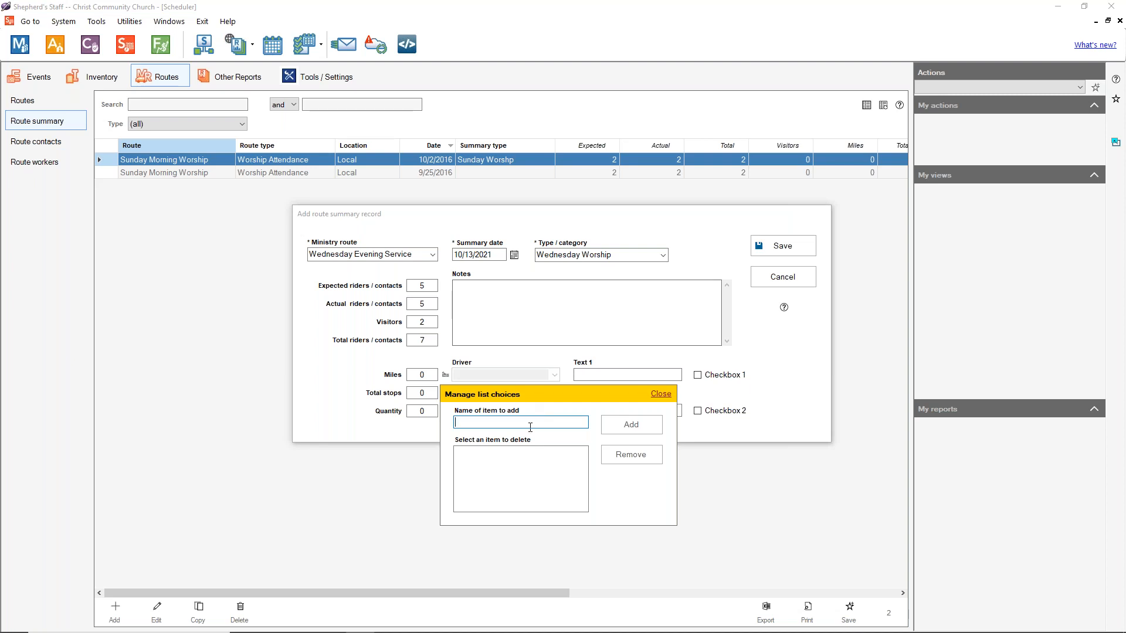
{"action": "left_click", "coordinate": [631, 424]}
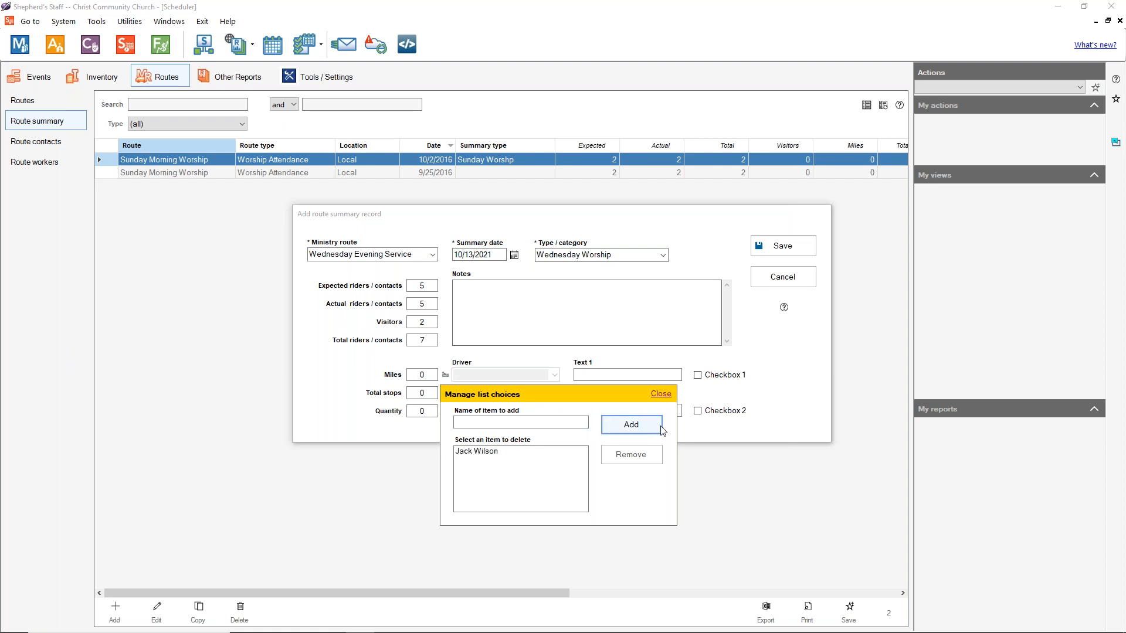
{"action": "left_click", "coordinate": [661, 393]}
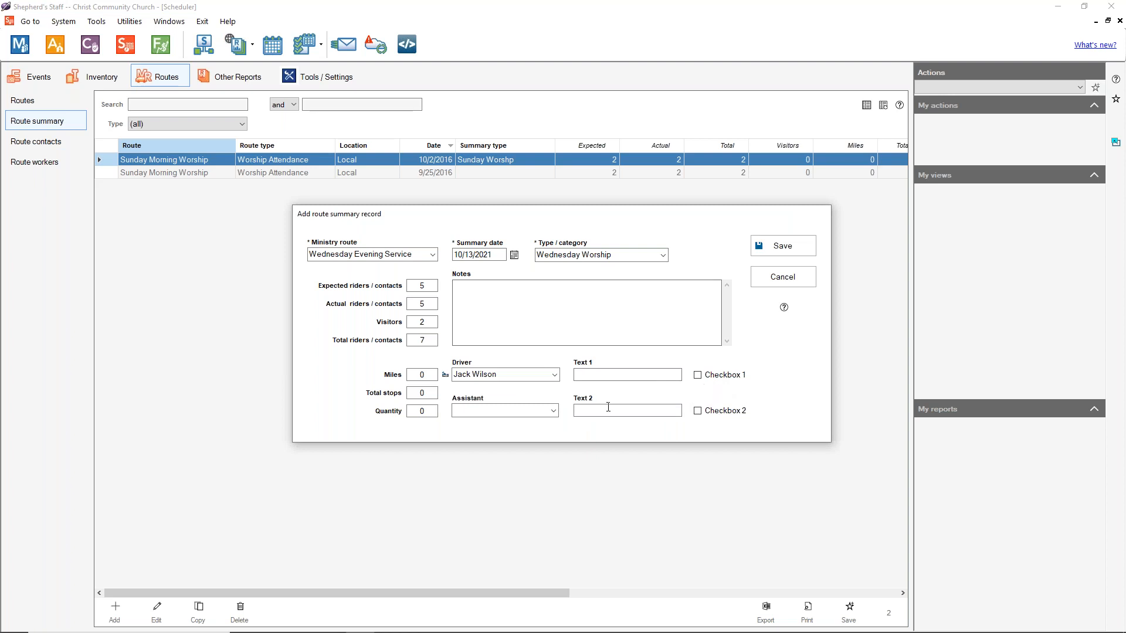
Step: Add the assistant's name as an assistant choice and select it
{"action": "left_click", "coordinate": [556, 411]}
{"action": "left_click", "coordinate": [510, 412]}
{"action": "left_click", "coordinate": [445, 410]}
{"action": "left_click", "coordinate": [645, 461]}
{"action": "left_click", "coordinate": [486, 487]}
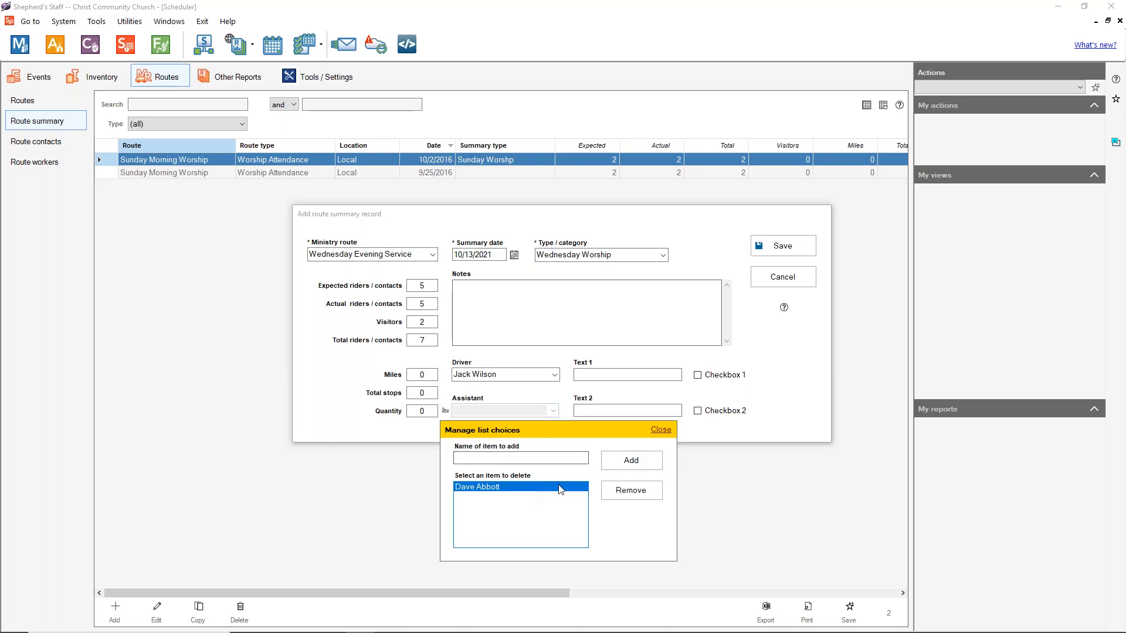
{"action": "left_click", "coordinate": [655, 432]}
Step: Move through the remaining fields and save the route summary record
{"action": "left_click", "coordinate": [424, 375]}
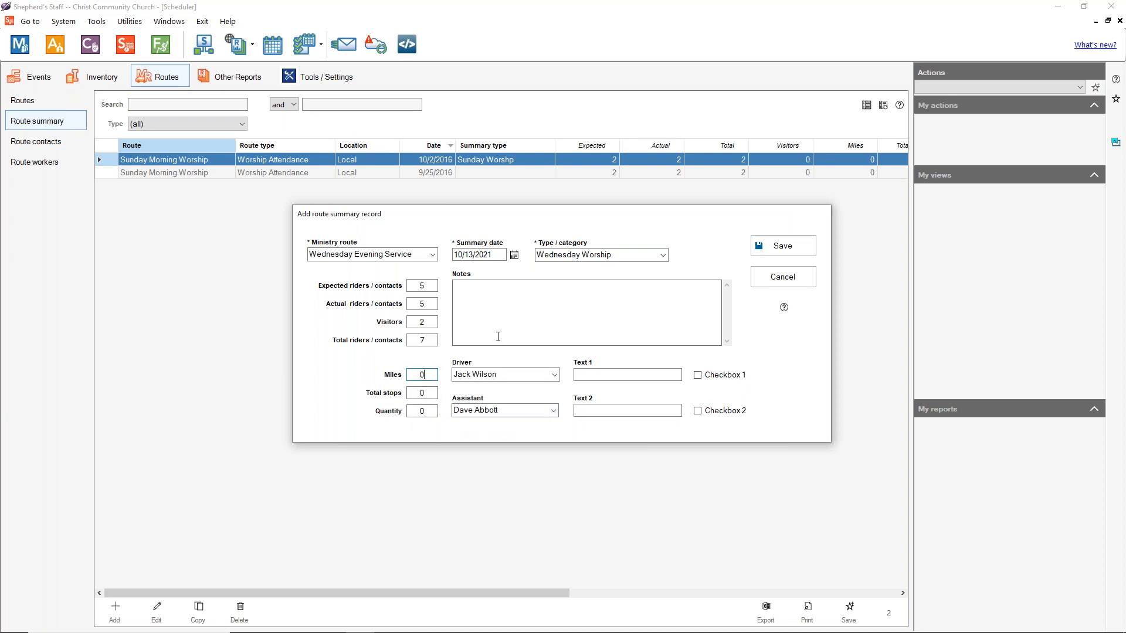
{"action": "key", "text": "Tab"}
{"action": "key", "text": "Tab"}
{"action": "left_click", "coordinate": [784, 246]}
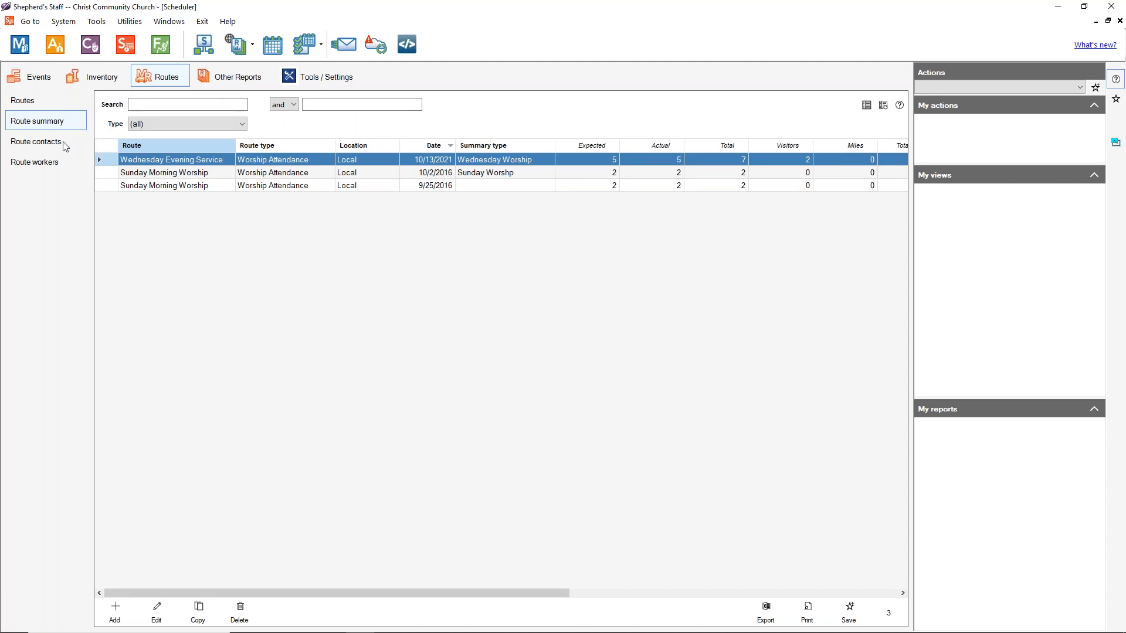
Step: Review the route contacts list, stepping down to the third Wednesday rider
{"action": "left_click", "coordinate": [41, 142]}
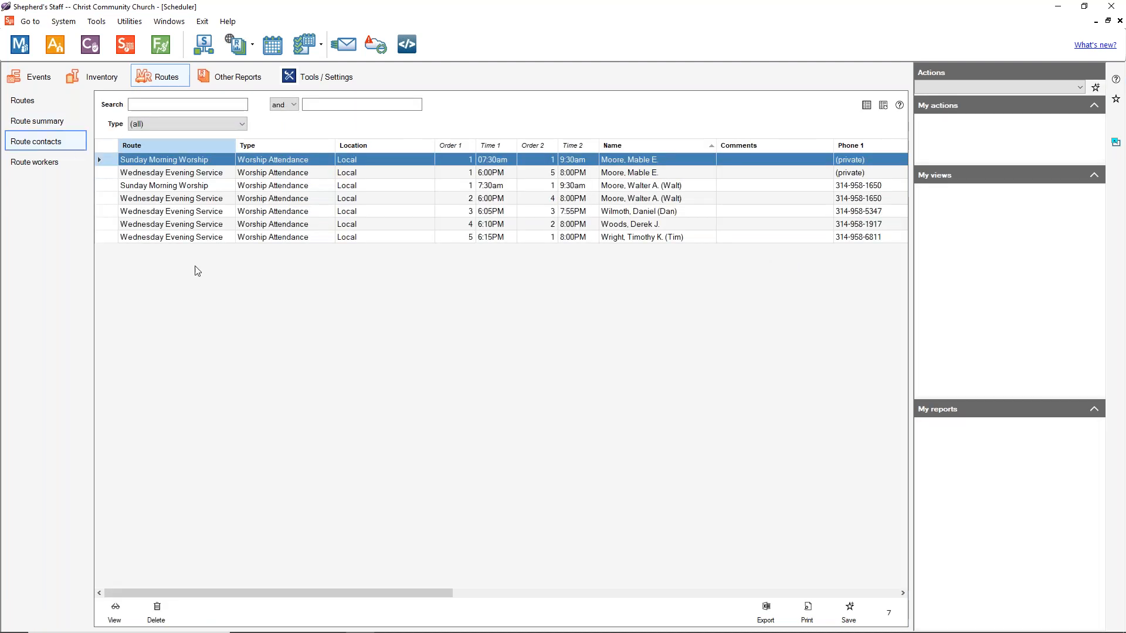
{"action": "left_click", "coordinate": [245, 186]}
{"action": "key", "text": "Up"}
{"action": "key", "text": "Up"}
{"action": "key", "text": "Down"}
{"action": "key", "text": "Down"}
{"action": "key", "text": "Down"}
{"action": "key", "text": "Down"}
{"action": "key", "text": "Up"}
{"action": "key", "text": "Up"}
{"action": "key", "text": "Up"}
{"action": "key", "text": "Up"}
{"action": "key", "text": "Down"}
{"action": "key", "text": "Down"}
{"action": "key", "text": "Down"}
{"action": "key", "text": "Down"}
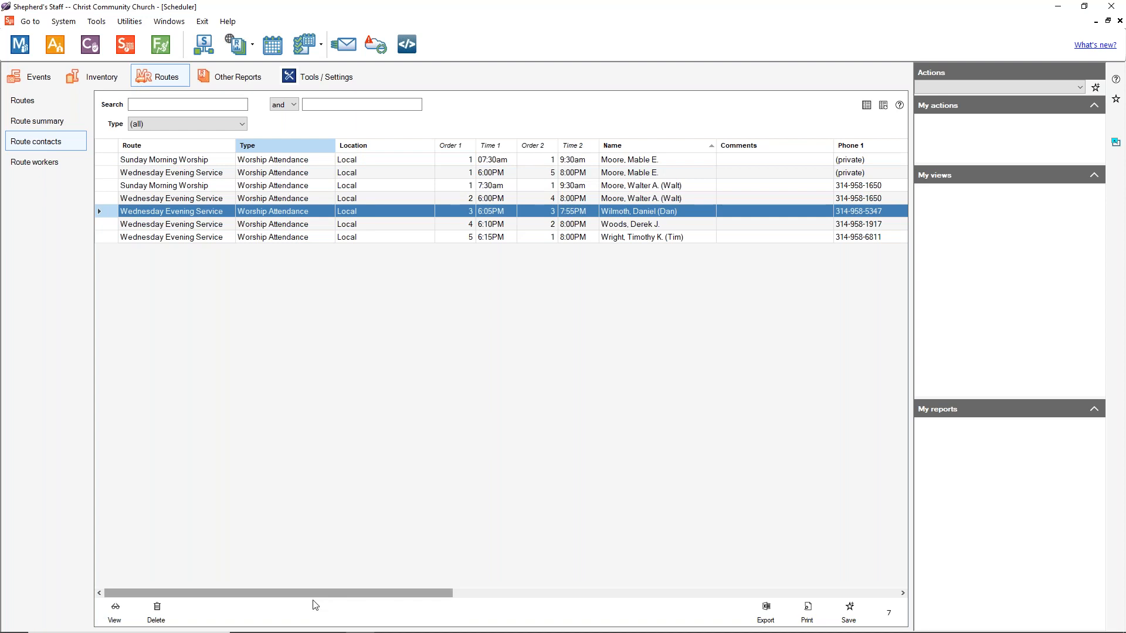
{"action": "left_click_drag", "start_coordinate": [316, 593], "coordinate": [241, 578]}
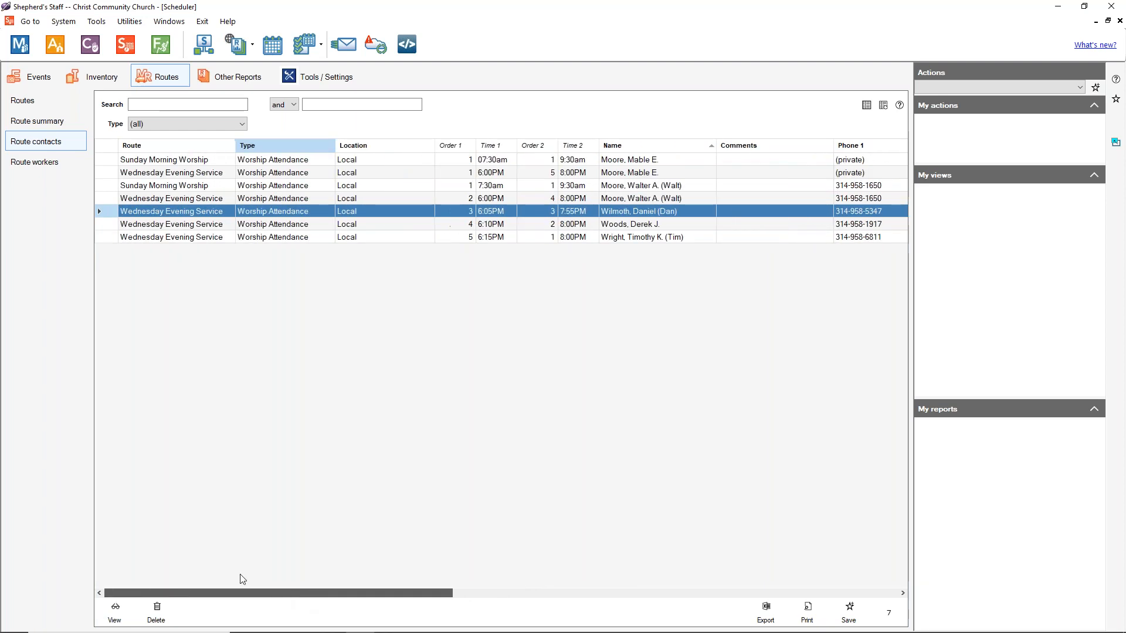
Step: Review the route workers, landing on the Wednesday Evening Service supervisor entry
{"action": "left_click", "coordinate": [30, 162]}
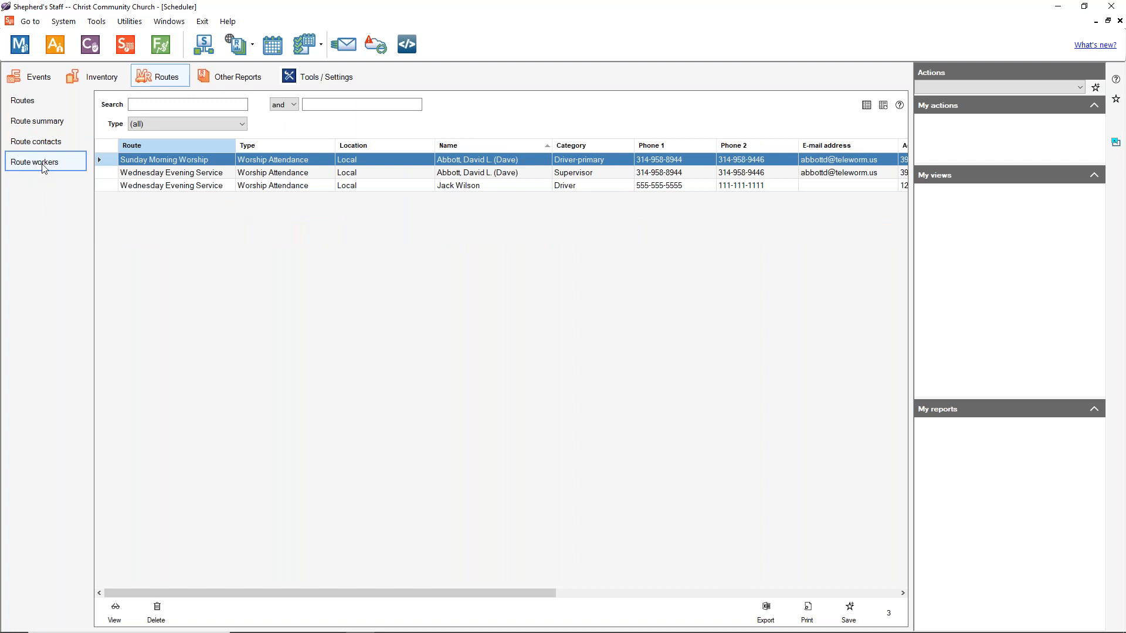
{"action": "left_click", "coordinate": [41, 103]}
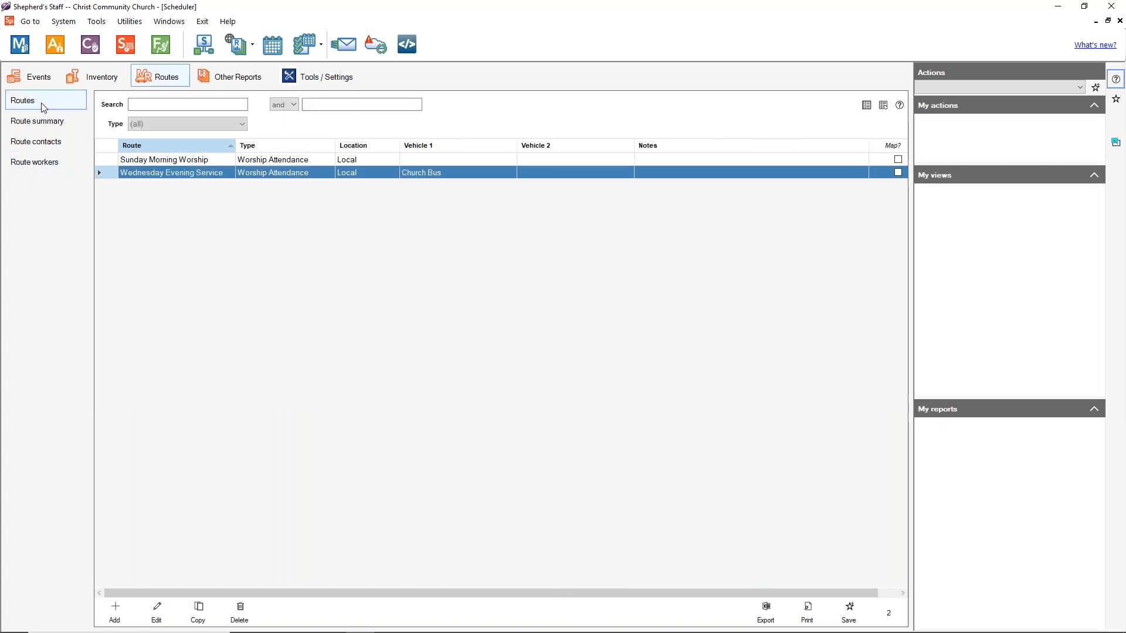
{"action": "left_click", "coordinate": [31, 164]}
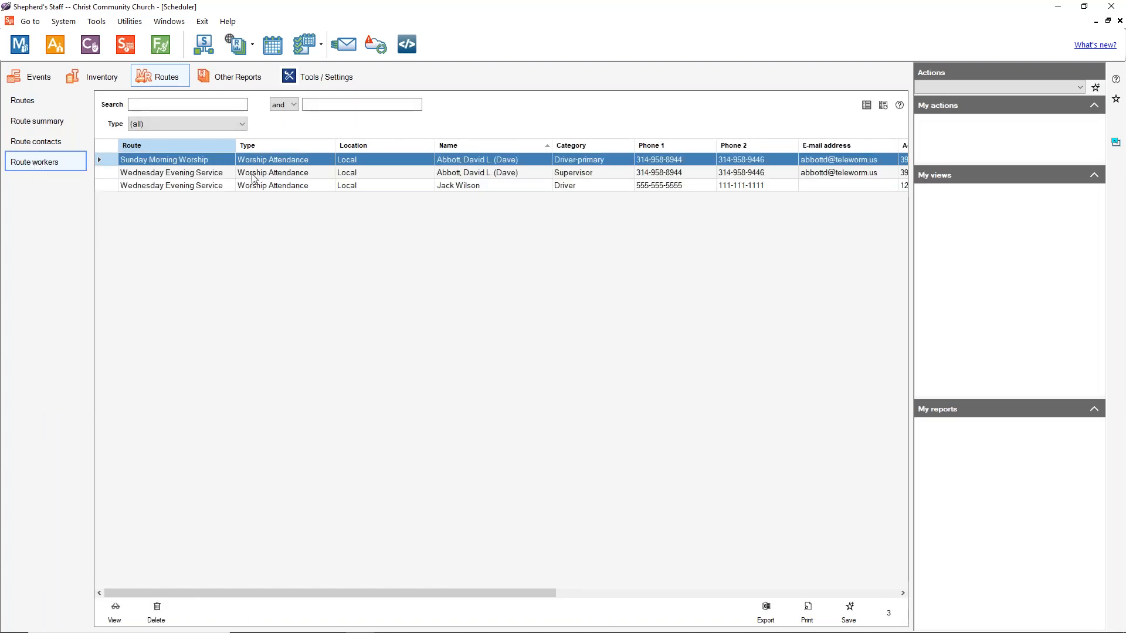
{"action": "left_click", "coordinate": [305, 161]}
{"action": "left_click", "coordinate": [304, 167]}
{"action": "key", "text": "Up"}
{"action": "key", "text": "Down"}
{"action": "key", "text": "Down"}
{"action": "key", "text": "Up"}
{"action": "key", "text": "Up"}
{"action": "key", "text": "Down"}
{"action": "key", "text": "Down"}
{"action": "key", "text": "Up"}
{"action": "key", "text": "Up"}
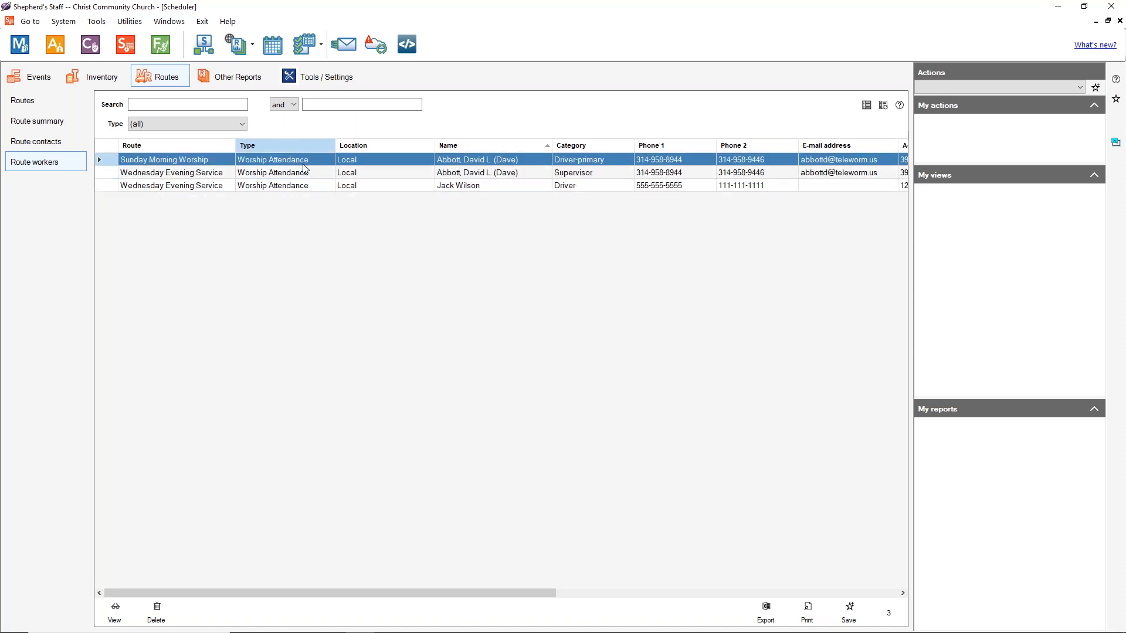
{"action": "key", "text": "Down"}
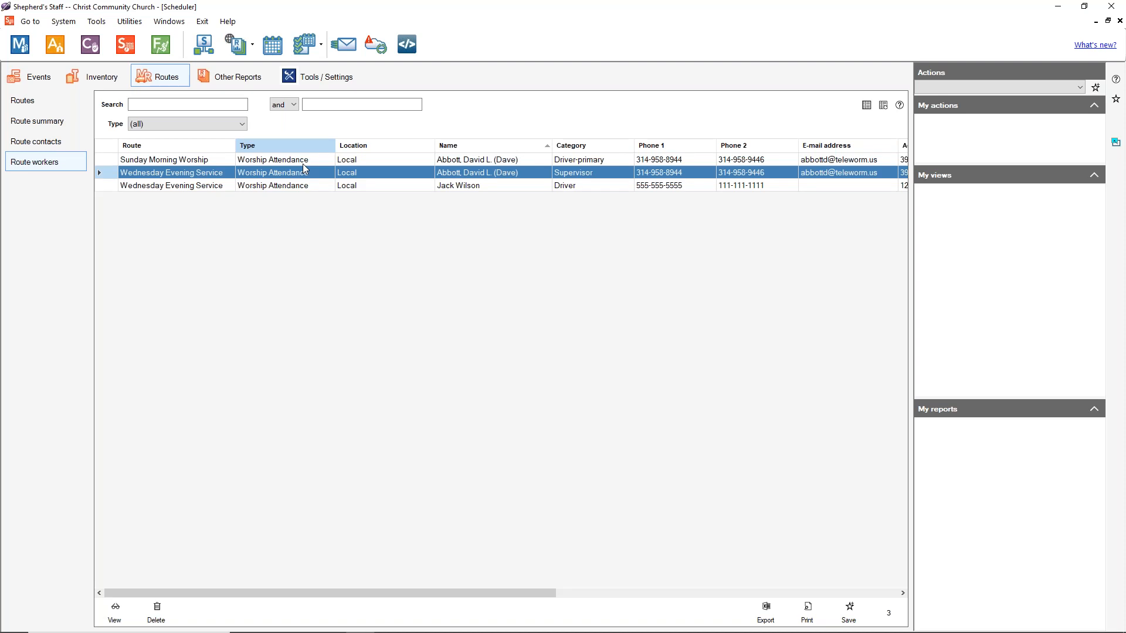
Step: Compare the route riders and workers again, finishing on the Routes list
{"action": "left_click", "coordinate": [44, 143]}
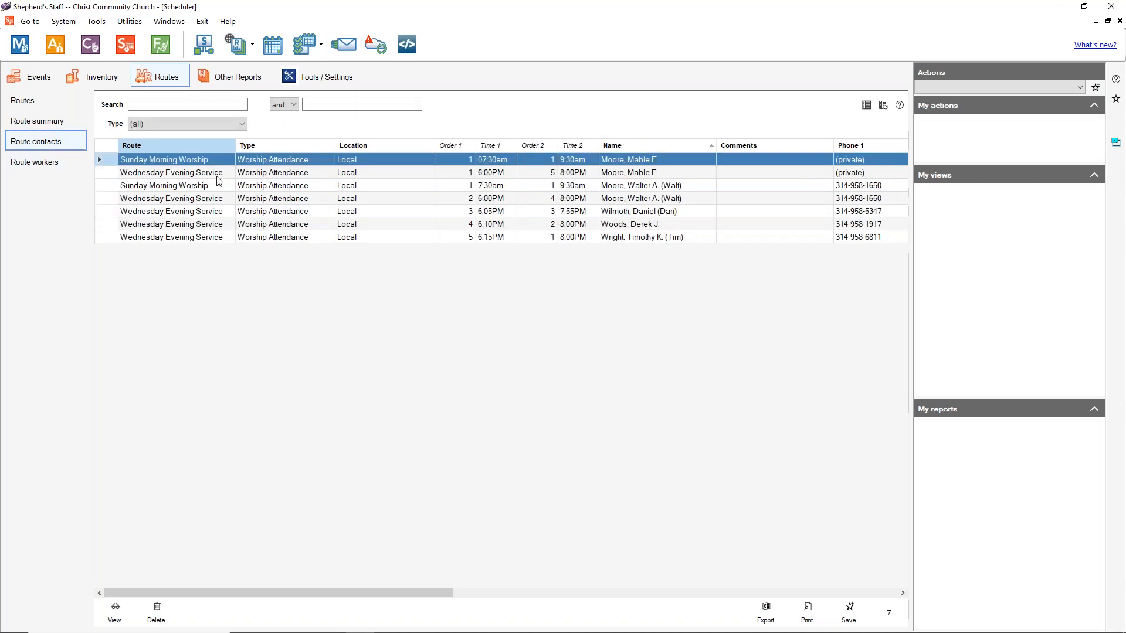
{"action": "left_click", "coordinate": [44, 162]}
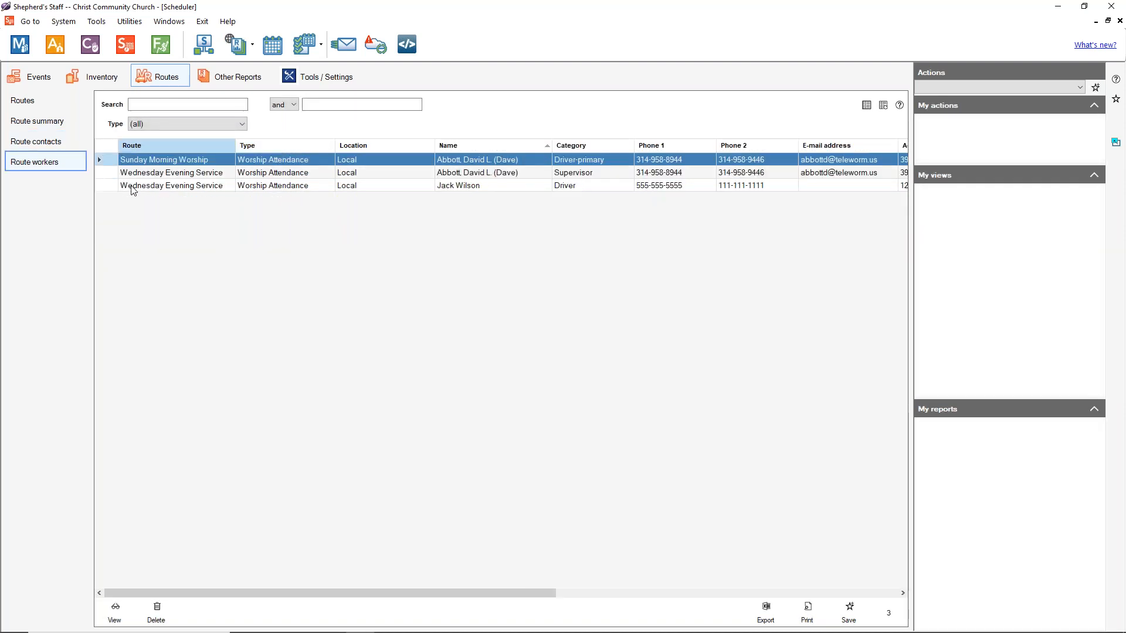
{"action": "left_click", "coordinate": [48, 143]}
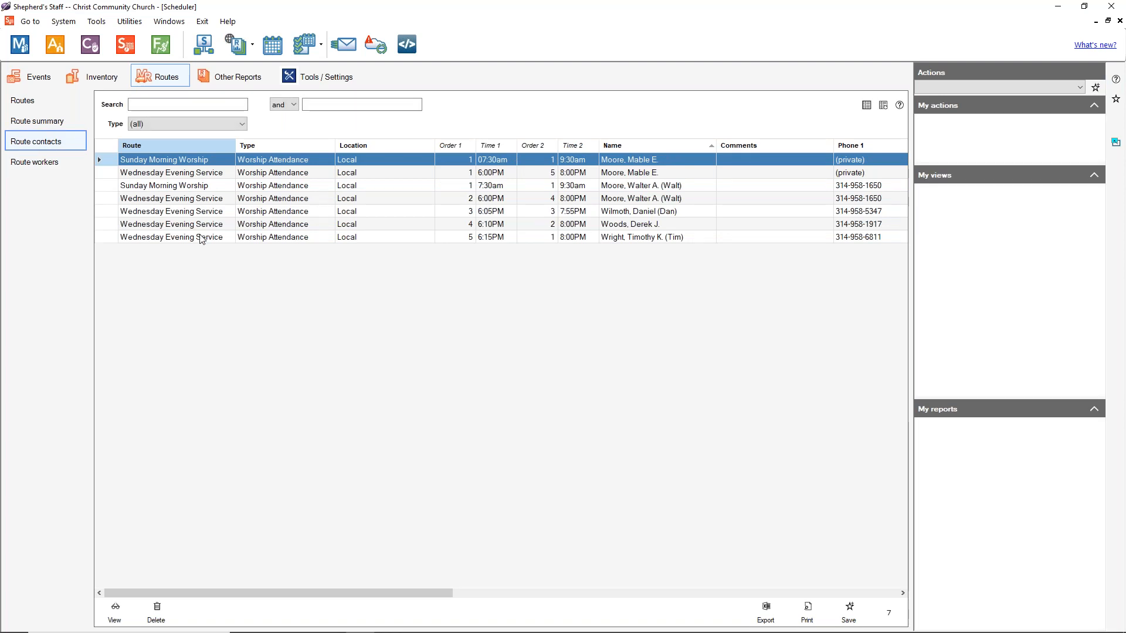
{"action": "left_click", "coordinate": [56, 101]}
Step: Preview and close the Routes report, then the two-page Route Summary report
{"action": "left_click", "coordinate": [807, 609]}
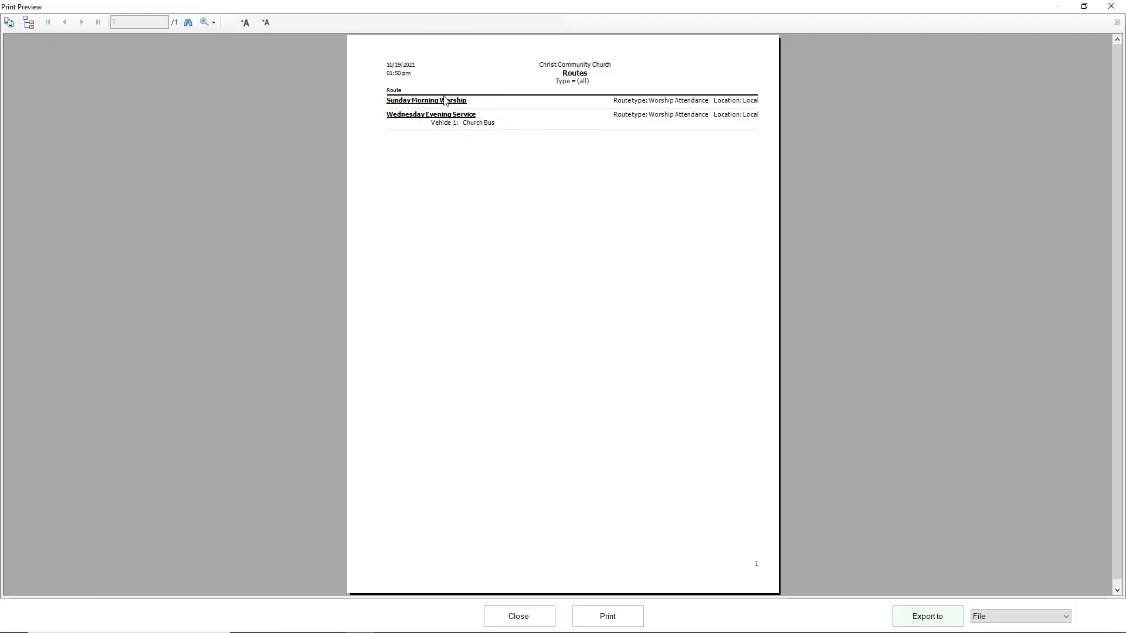
{"action": "left_click", "coordinate": [516, 616]}
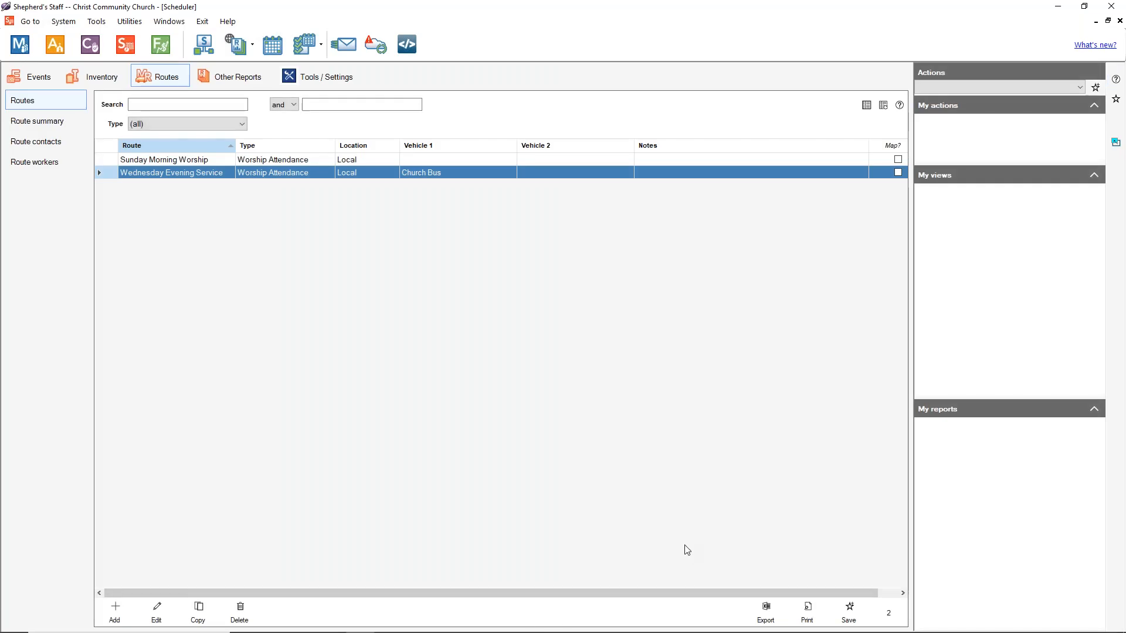
{"action": "left_click", "coordinate": [63, 123]}
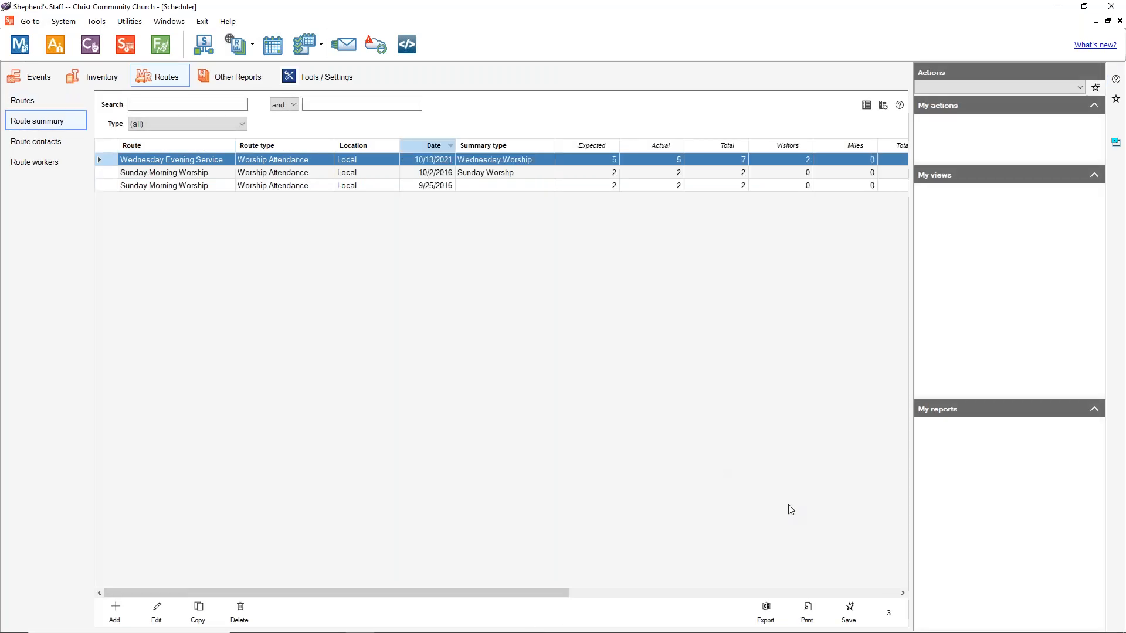
{"action": "left_click", "coordinate": [806, 610]}
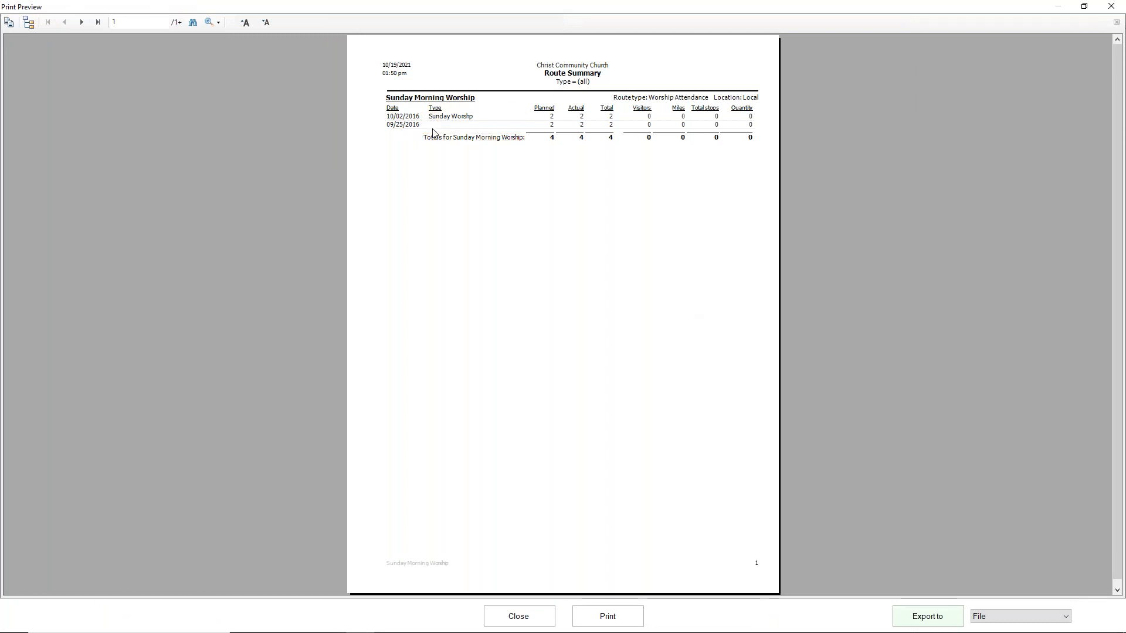
{"action": "left_click", "coordinate": [82, 22]}
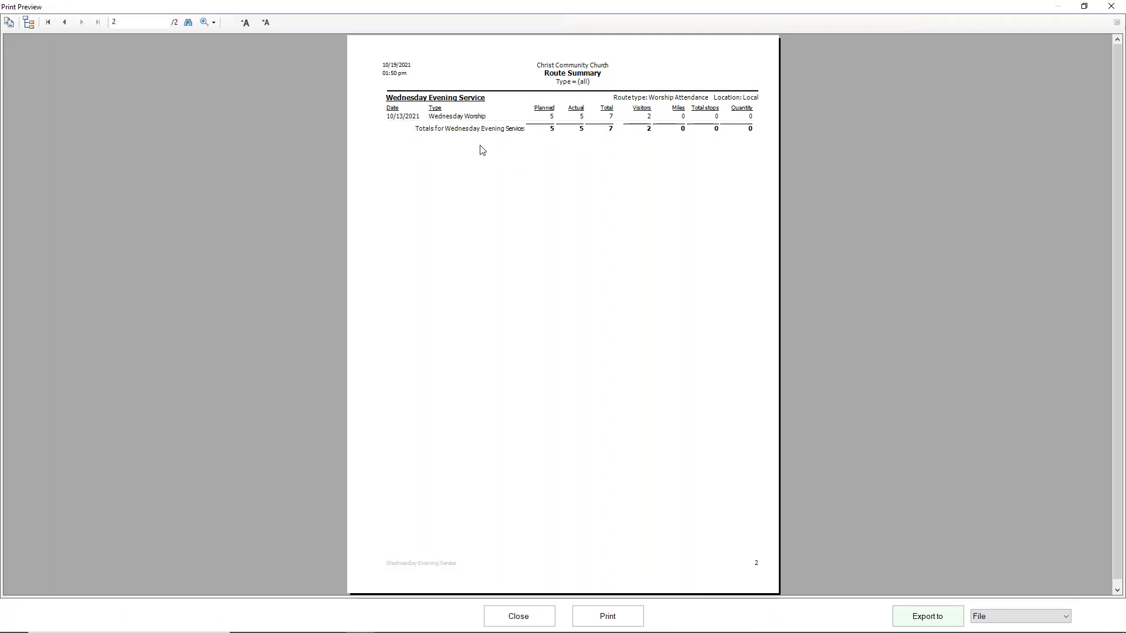
{"action": "left_click", "coordinate": [519, 616]}
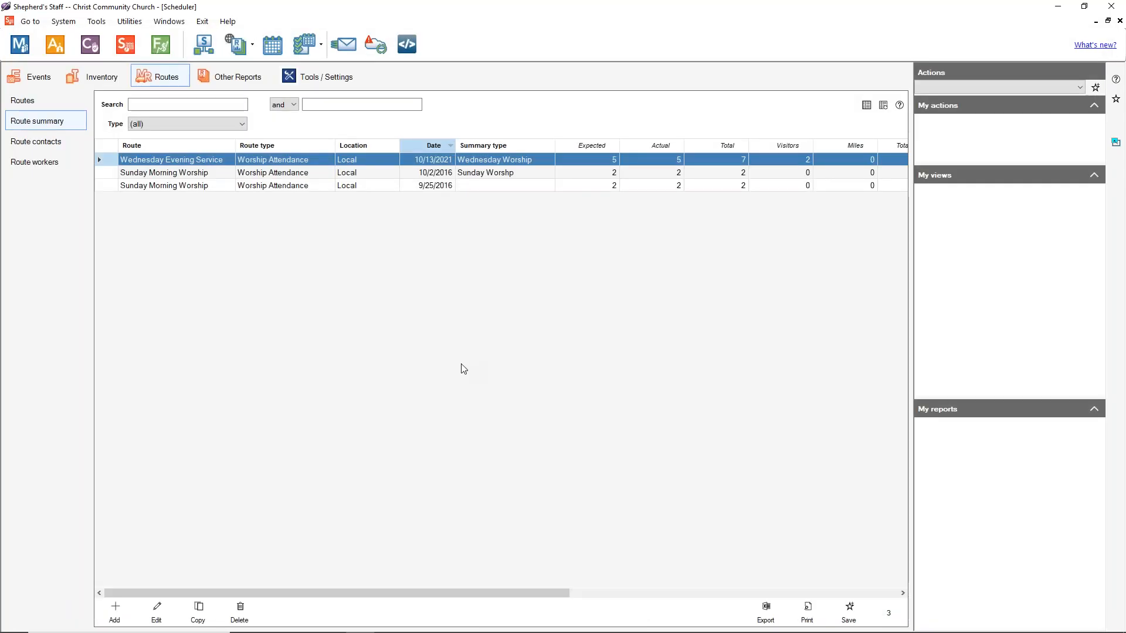
Step: Preview the Route details contact checklist for Wednesday Evening Service, sorted by pick-up order
{"action": "left_click", "coordinate": [246, 82]}
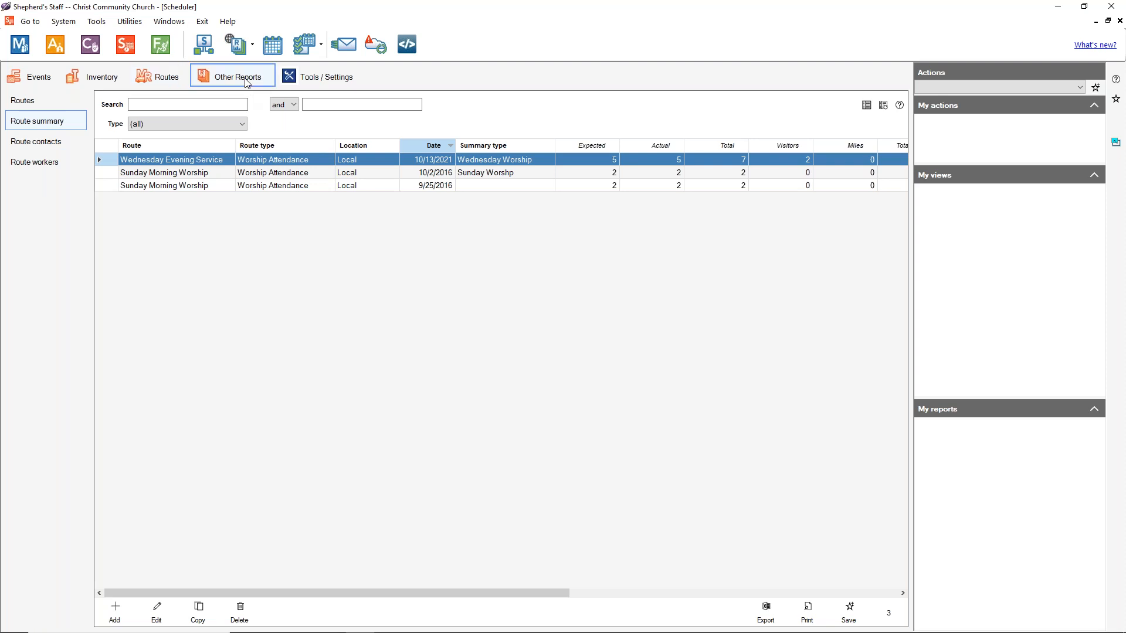
{"action": "left_click", "coordinate": [35, 148]}
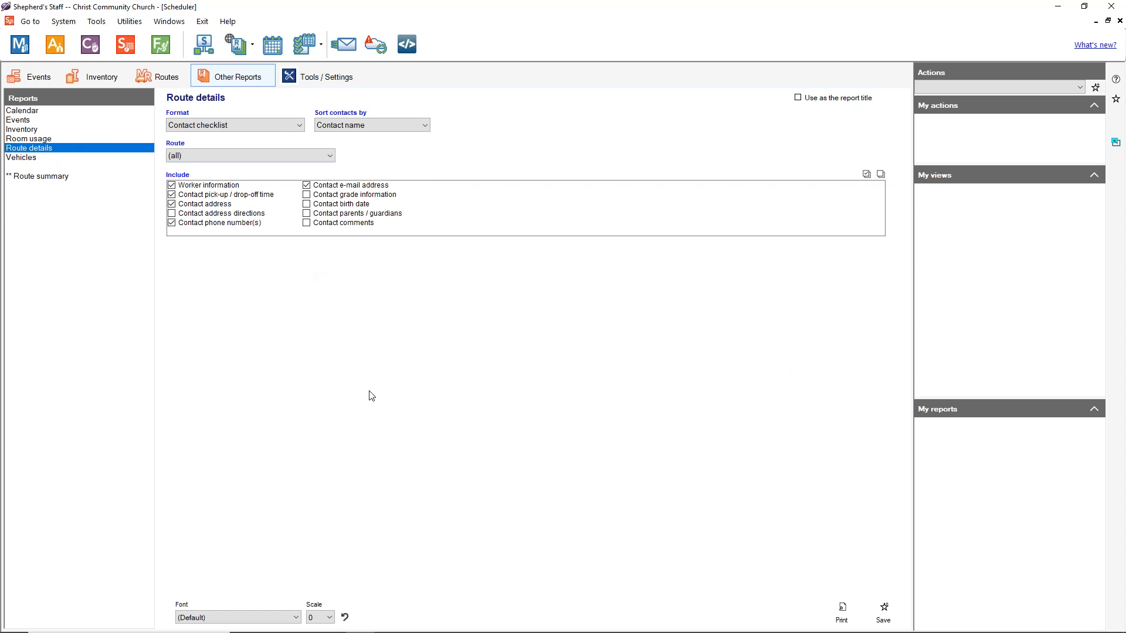
{"action": "left_click", "coordinate": [283, 125]}
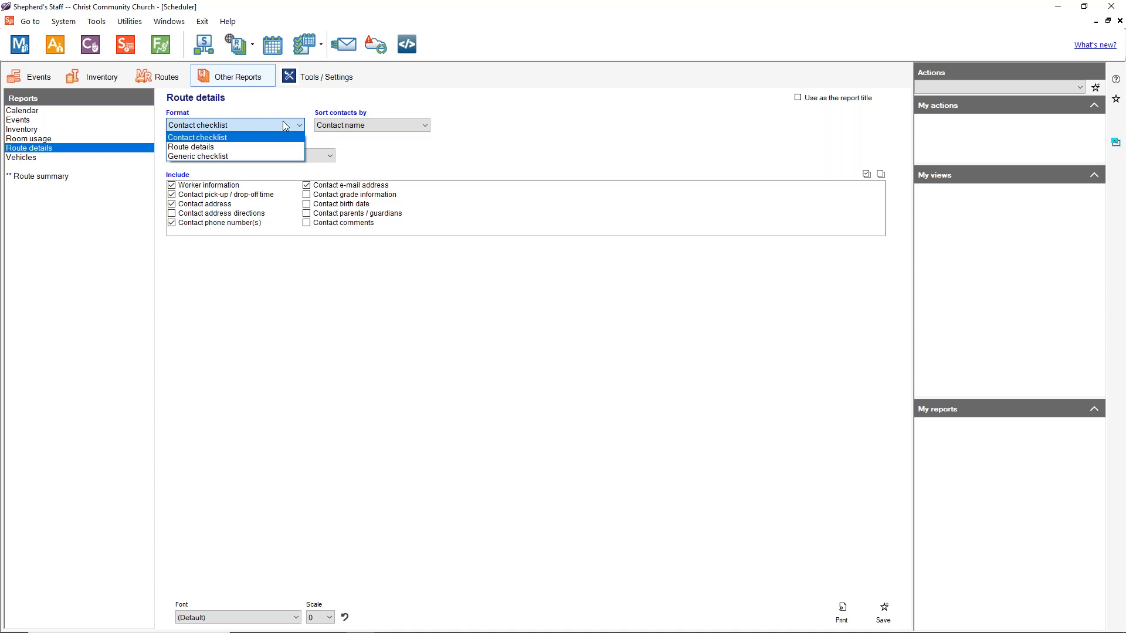
{"action": "left_click", "coordinate": [283, 122]}
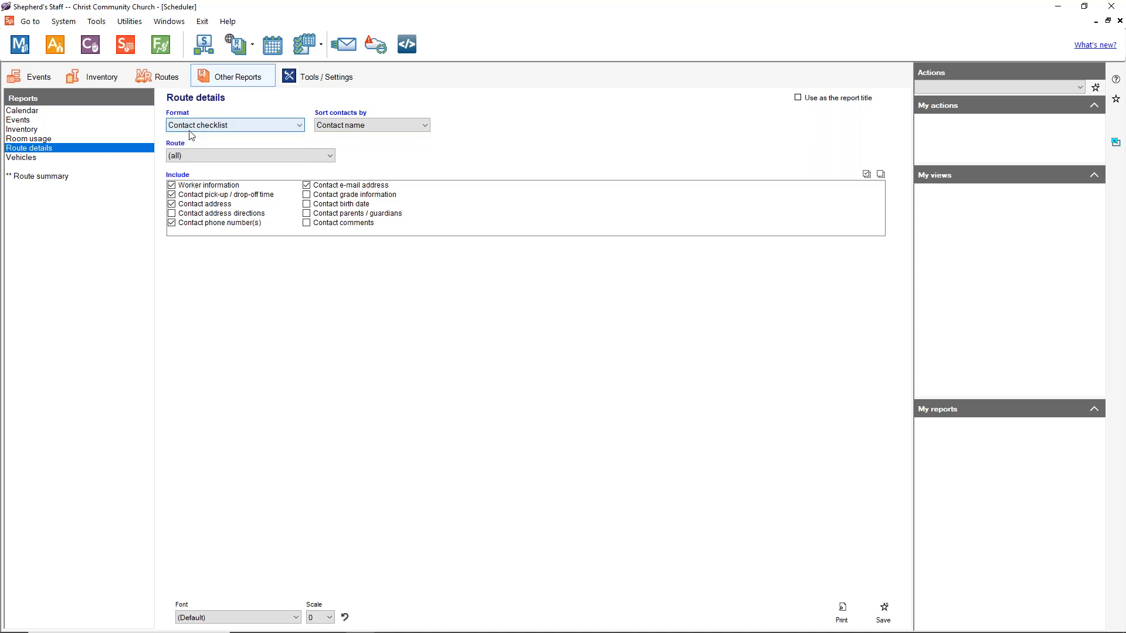
{"action": "left_click", "coordinate": [345, 128]}
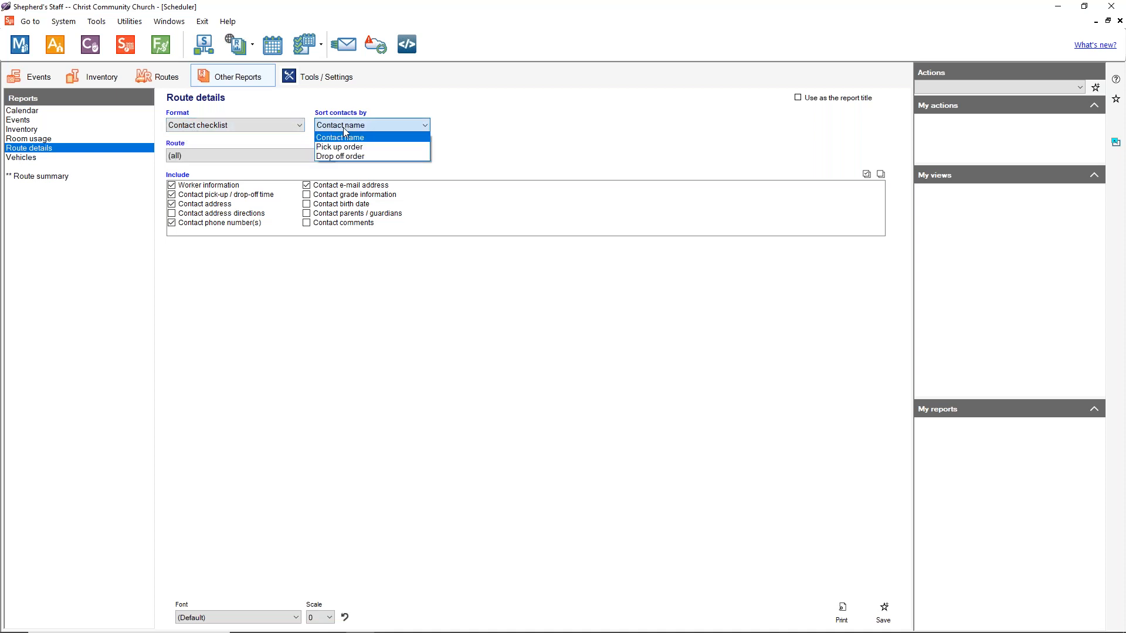
{"action": "left_click", "coordinate": [346, 148]}
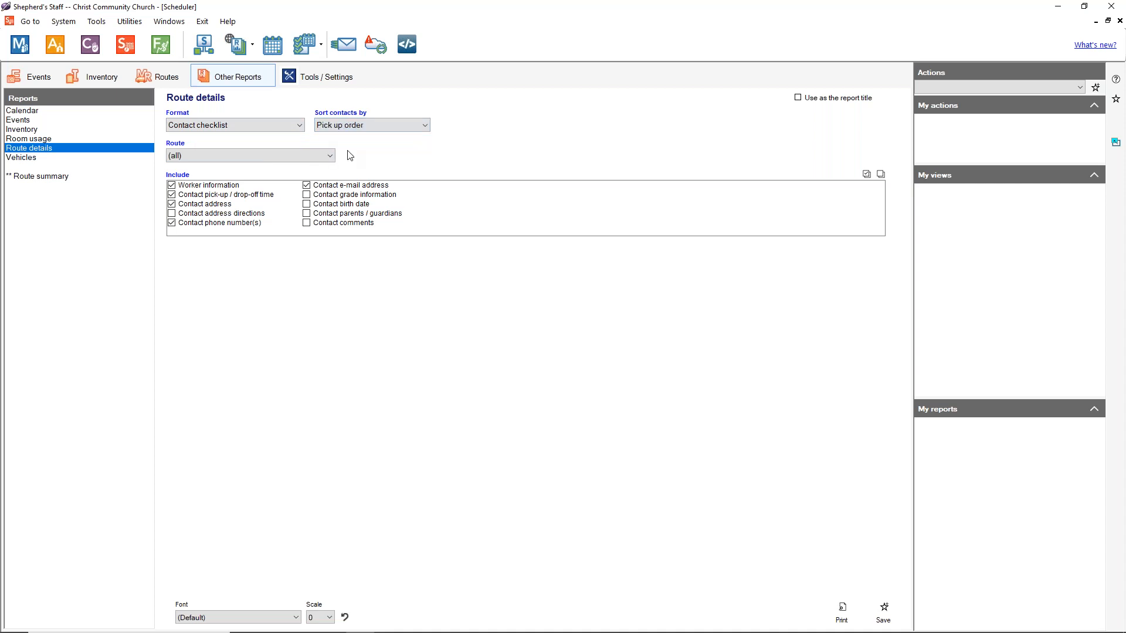
{"action": "left_click", "coordinate": [330, 157]}
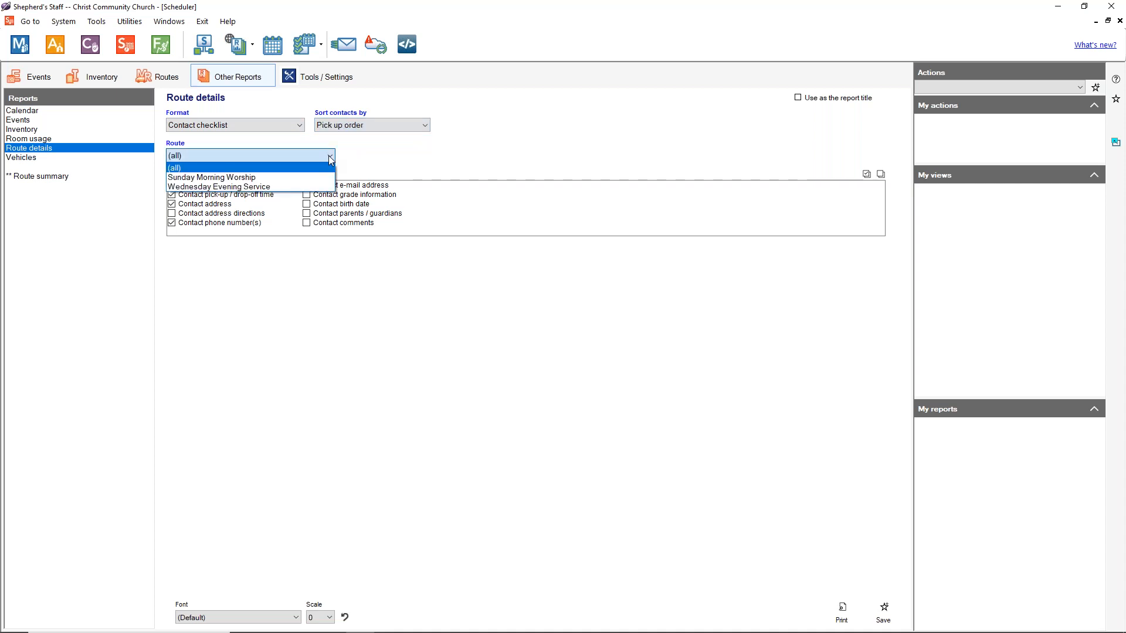
{"action": "left_click", "coordinate": [273, 186]}
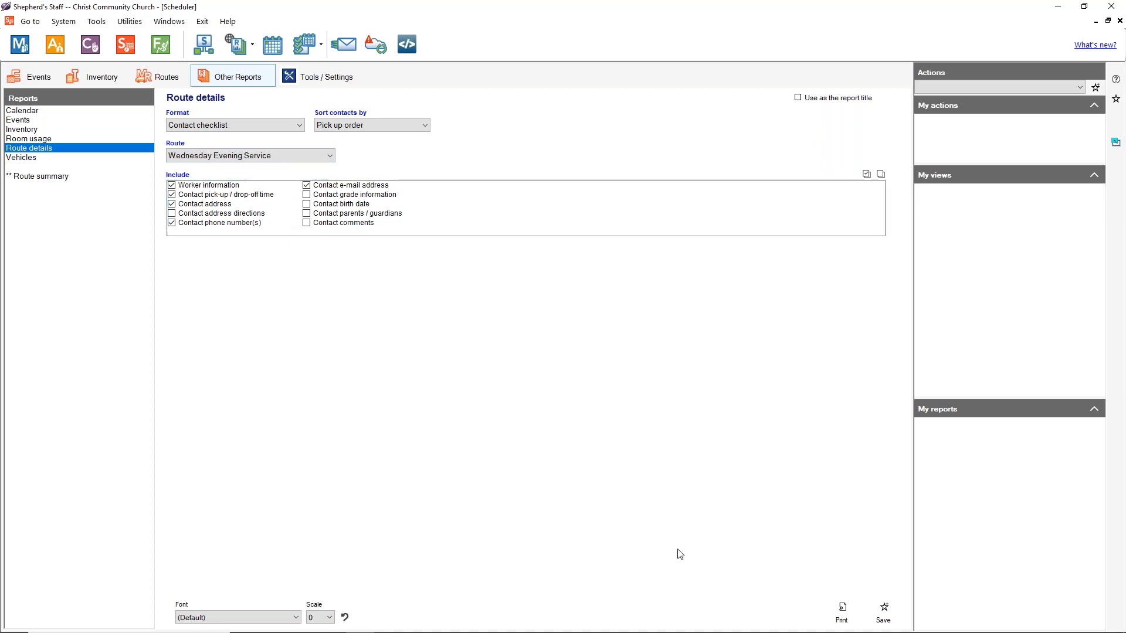
{"action": "left_click", "coordinate": [840, 614]}
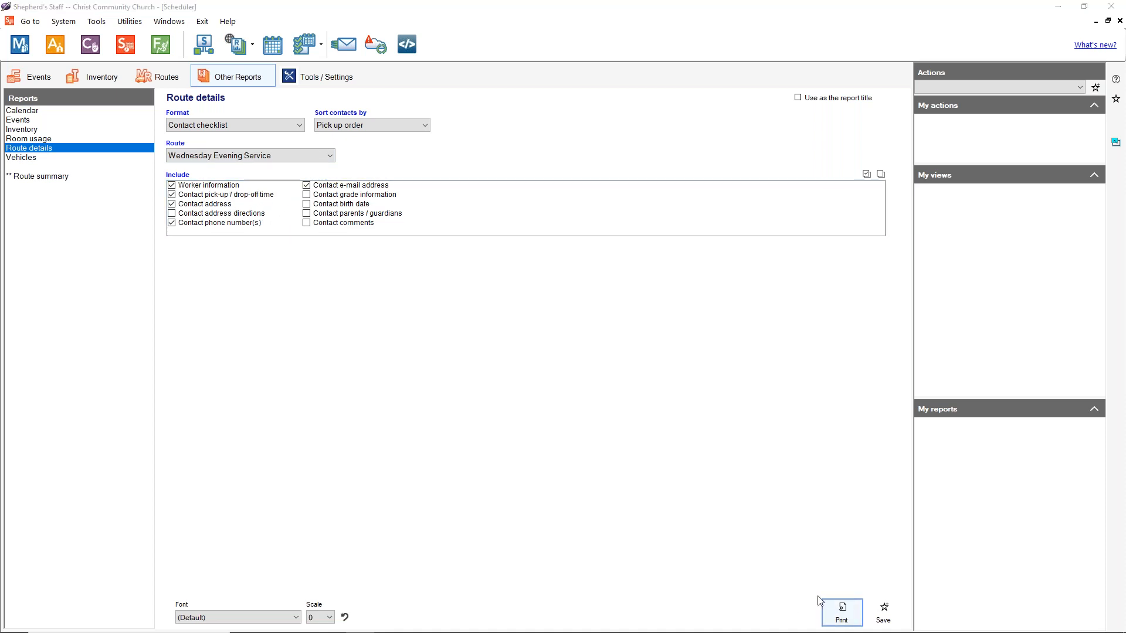
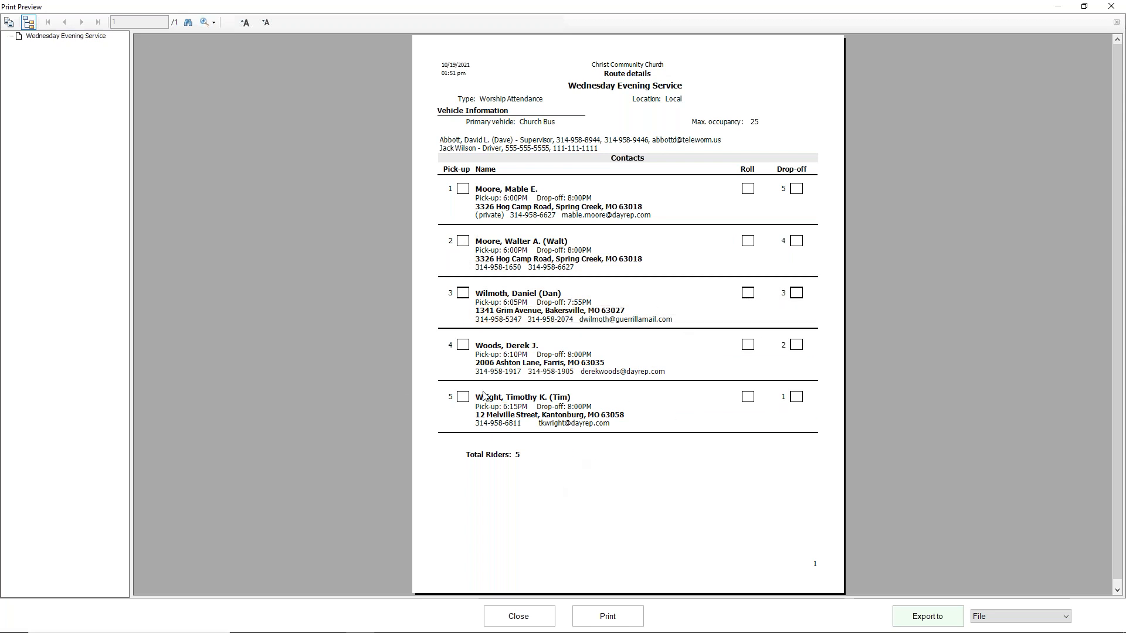
Step: Preview the Wednesday Evening Service route as a Route details report, then close it to change format
{"action": "left_click", "coordinate": [539, 613]}
{"action": "left_click", "coordinate": [269, 124]}
{"action": "left_click", "coordinate": [252, 146]}
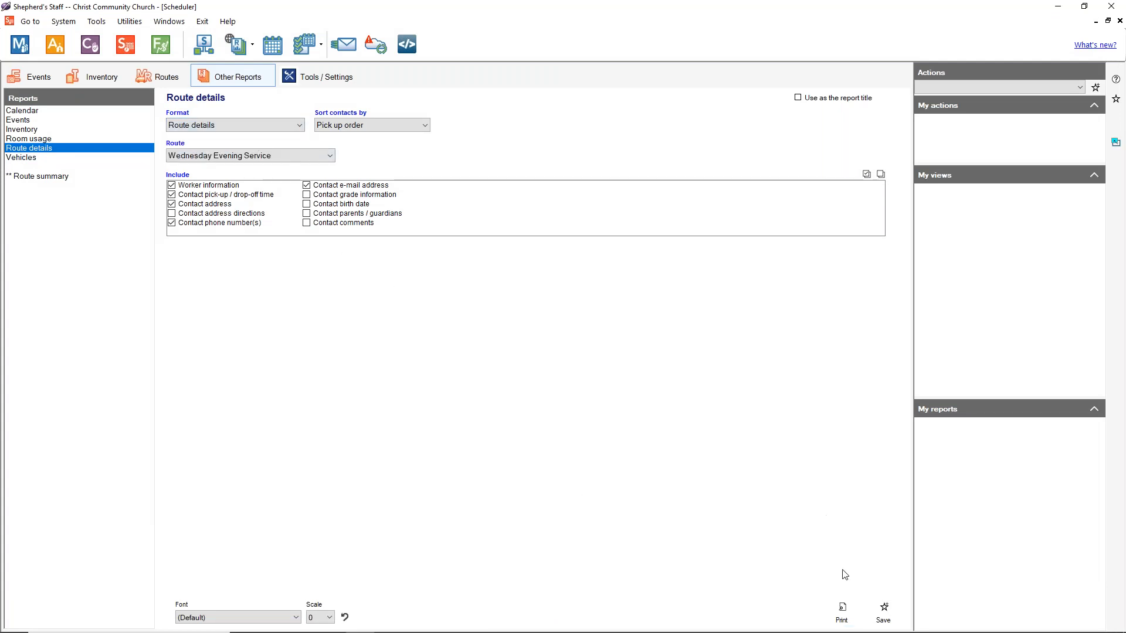
{"action": "left_click", "coordinate": [842, 613]}
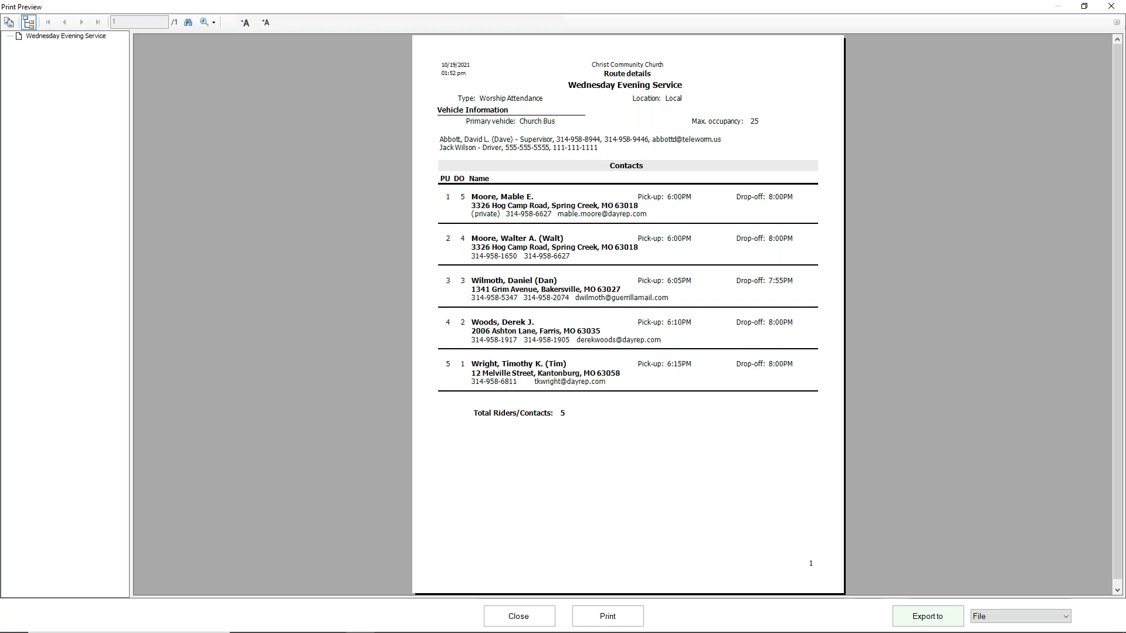
{"action": "left_click", "coordinate": [518, 615]}
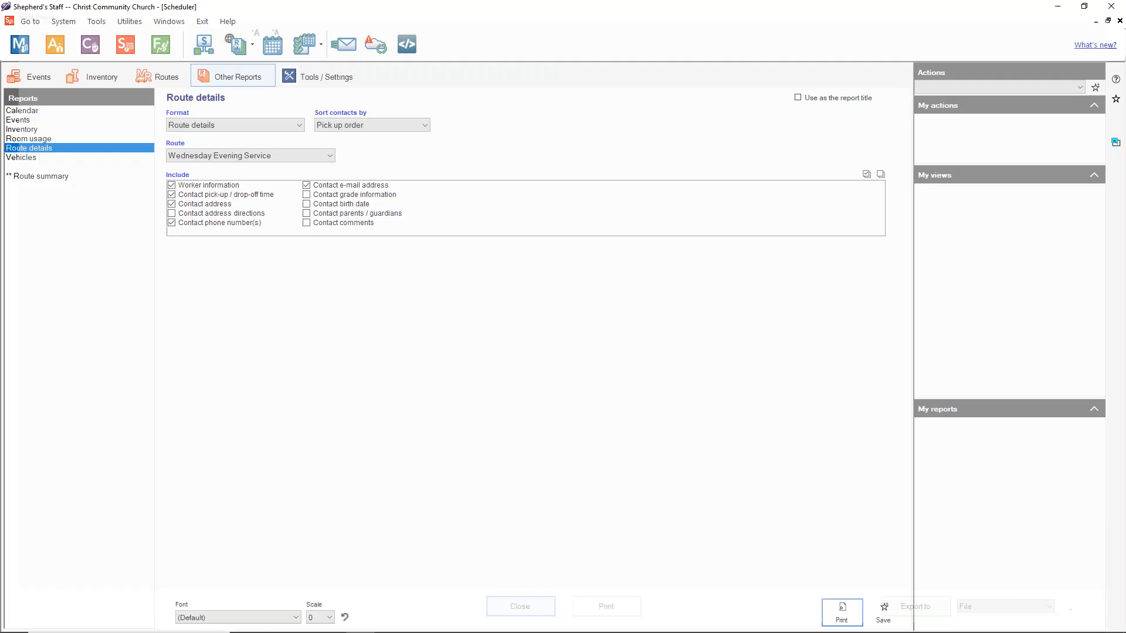
{"action": "left_click", "coordinate": [252, 125]}
Step: Preview the Wednesday Evening Service Generic checklist, then show the Route summary records list
{"action": "left_click", "coordinate": [252, 156]}
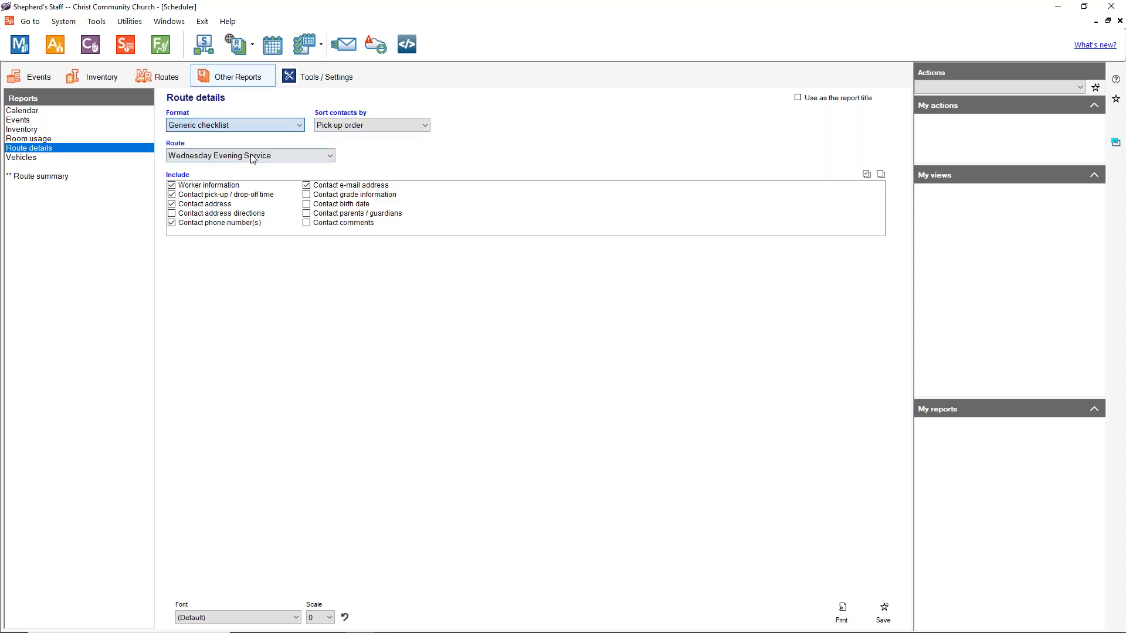
{"action": "left_click", "coordinate": [842, 613]}
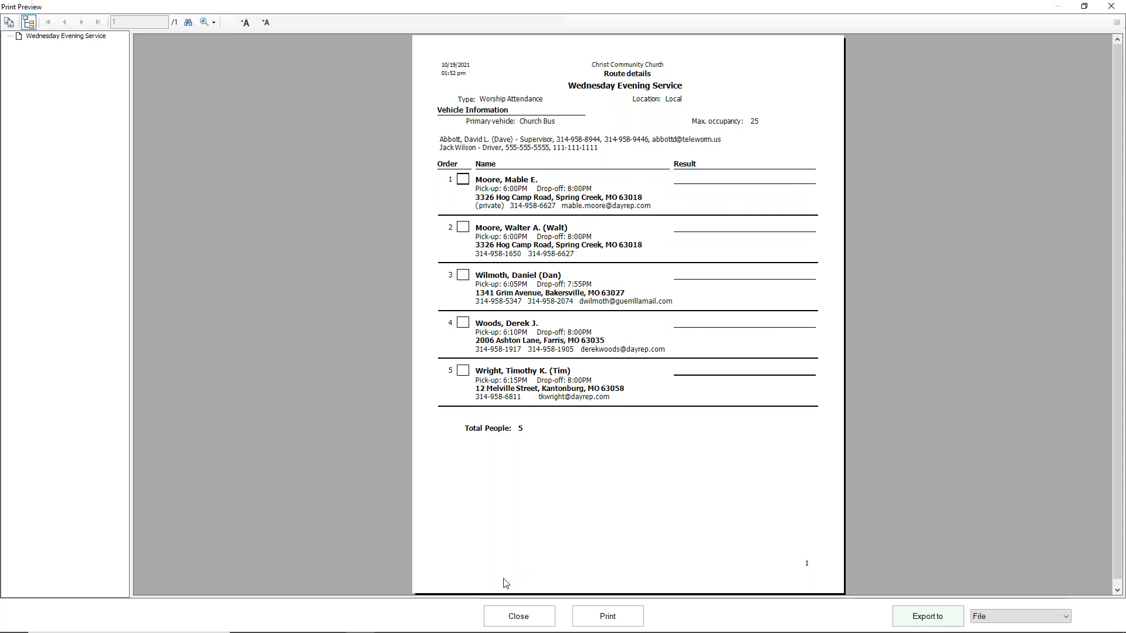
{"action": "left_click", "coordinate": [512, 615]}
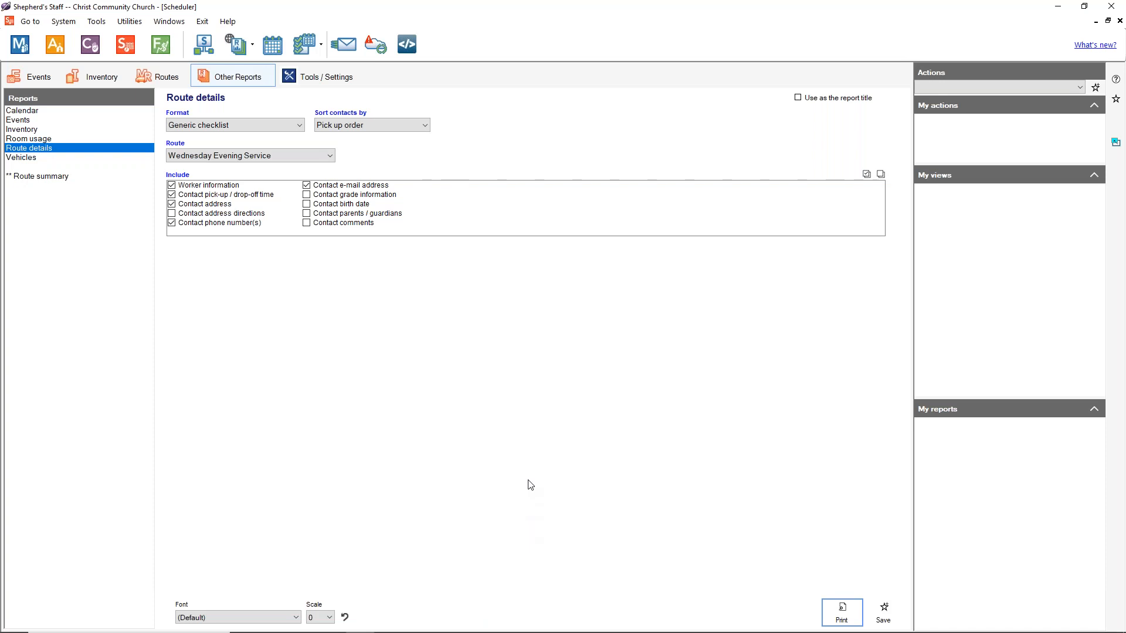
{"action": "left_click", "coordinate": [157, 86]}
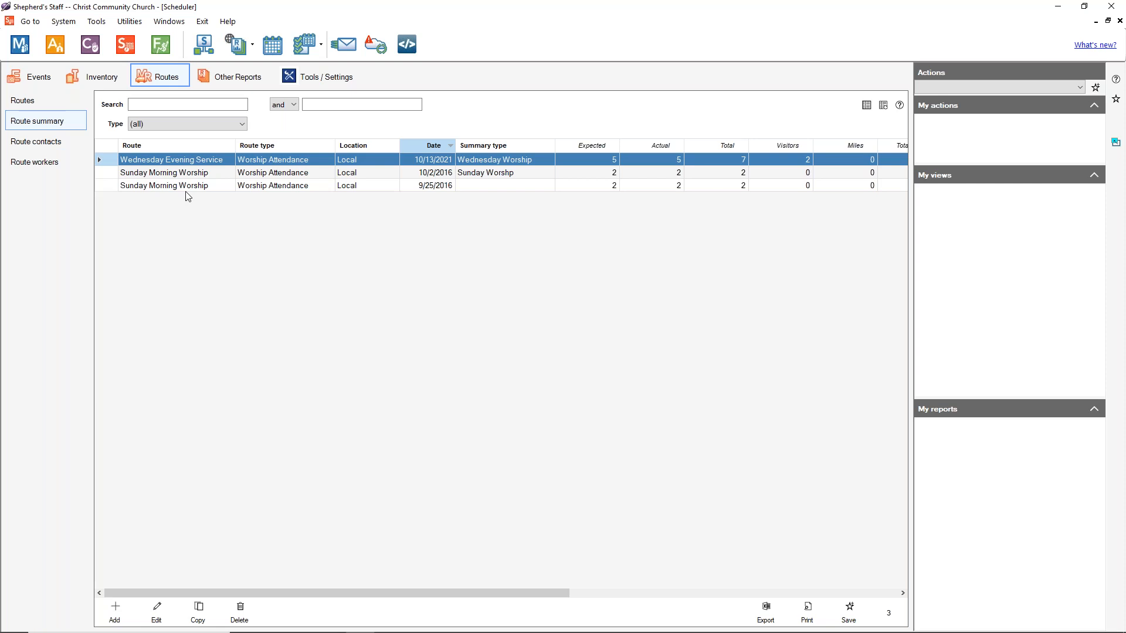
Step: Open the 10/13/2021 Wednesday Evening Service summary, check 5 expected and 5 actual riders, save unchanged
{"action": "left_click", "coordinate": [202, 161]}
{"action": "double_click", "coordinate": [202, 160]}
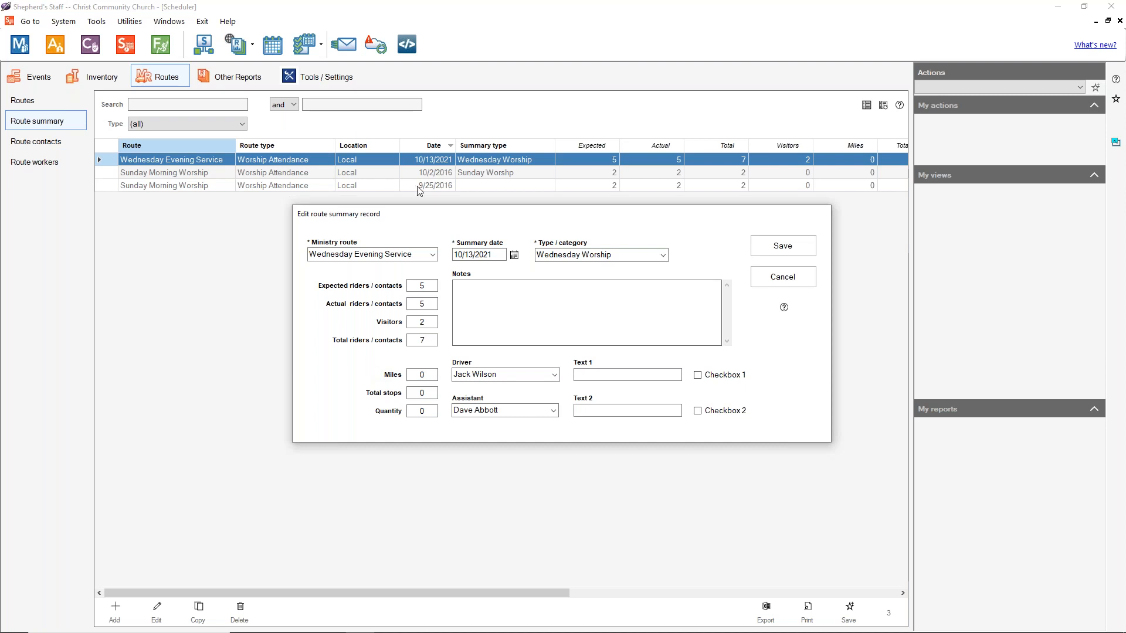
{"action": "left_click", "coordinate": [429, 288]}
{"action": "left_click", "coordinate": [432, 306]}
{"action": "left_click", "coordinate": [798, 251]}
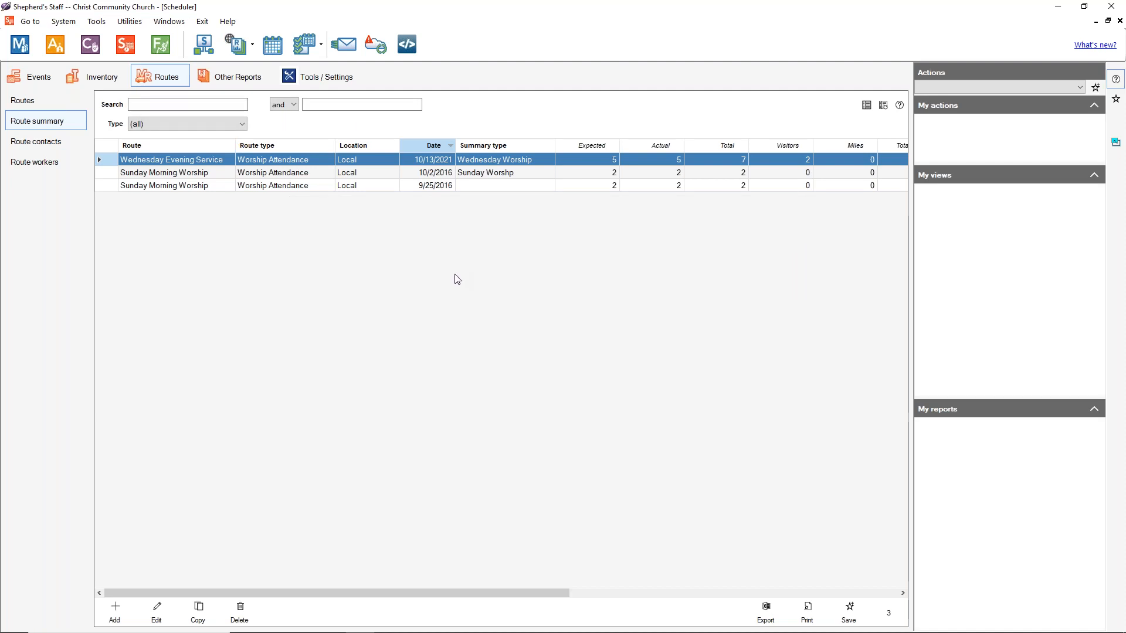
{"action": "left_click", "coordinate": [212, 79]}
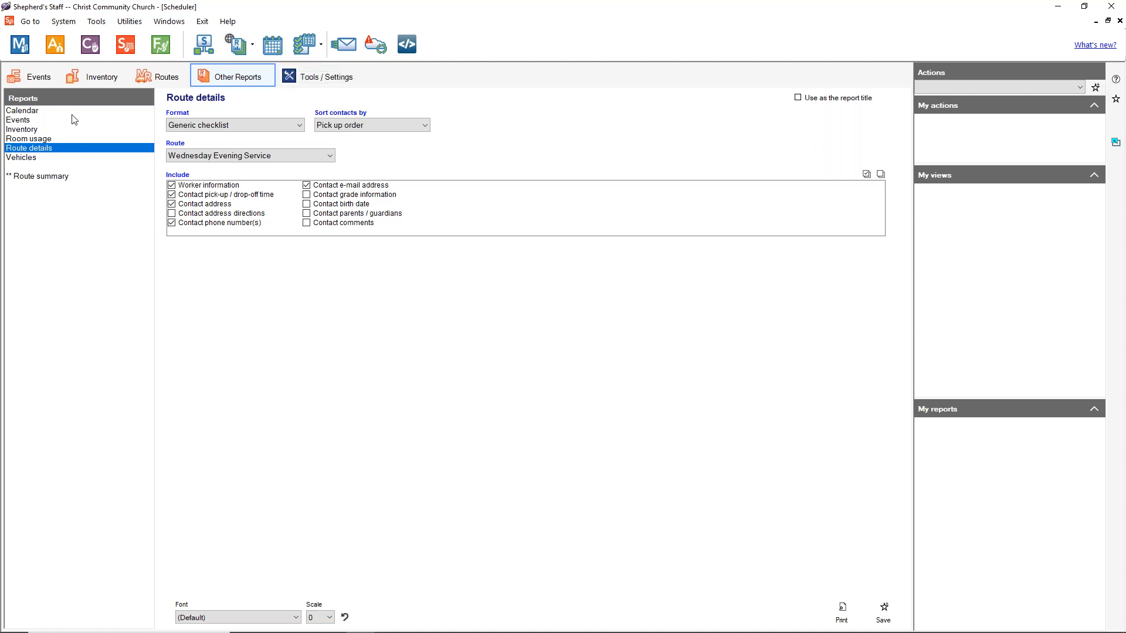
Step: Open the Month at a Glance window showing October 2021 events, birthdays and anniversaries
{"action": "left_click", "coordinate": [283, 50]}
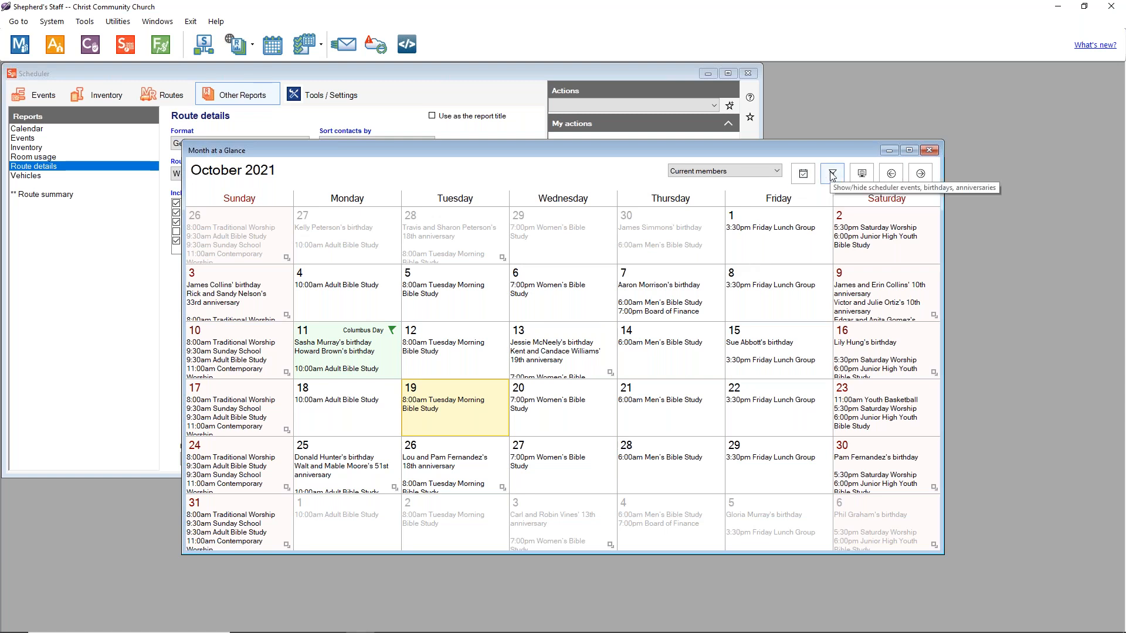
Step: Copy the October 2021 calendar to the clipboard and view the filter options without changes
{"action": "left_click", "coordinate": [863, 179]}
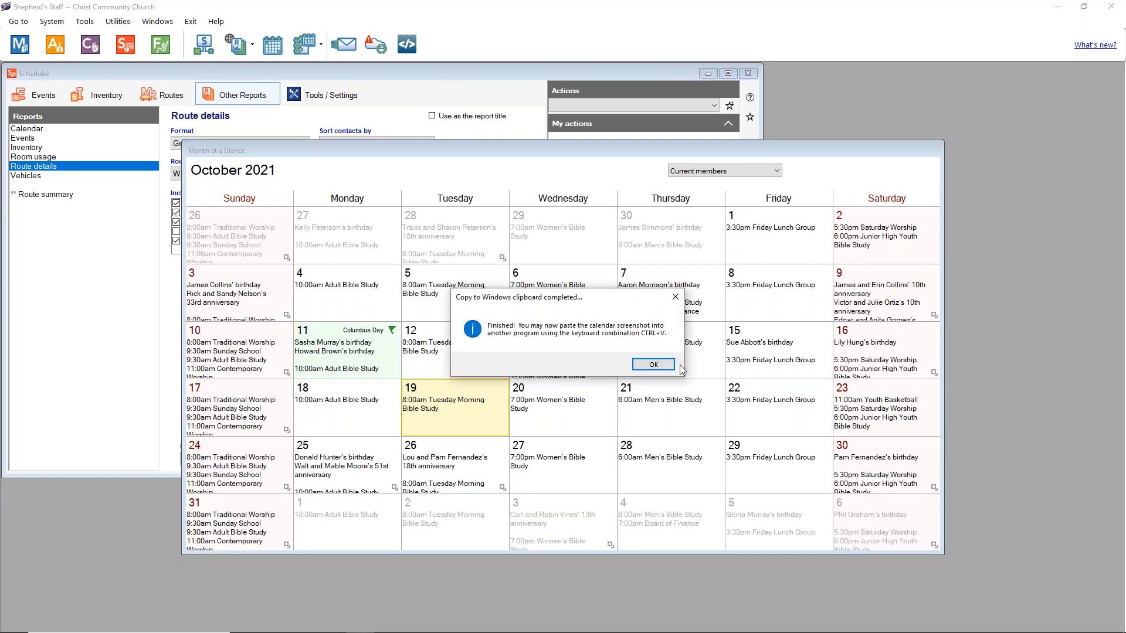
{"action": "left_click", "coordinate": [653, 364]}
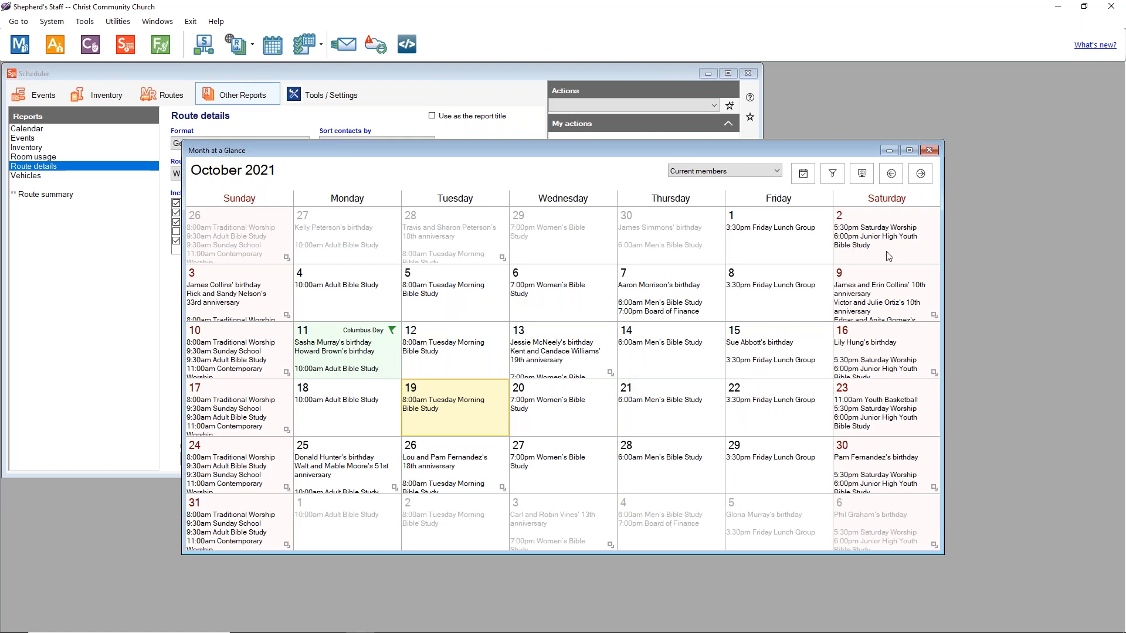
{"action": "left_click", "coordinate": [833, 177]}
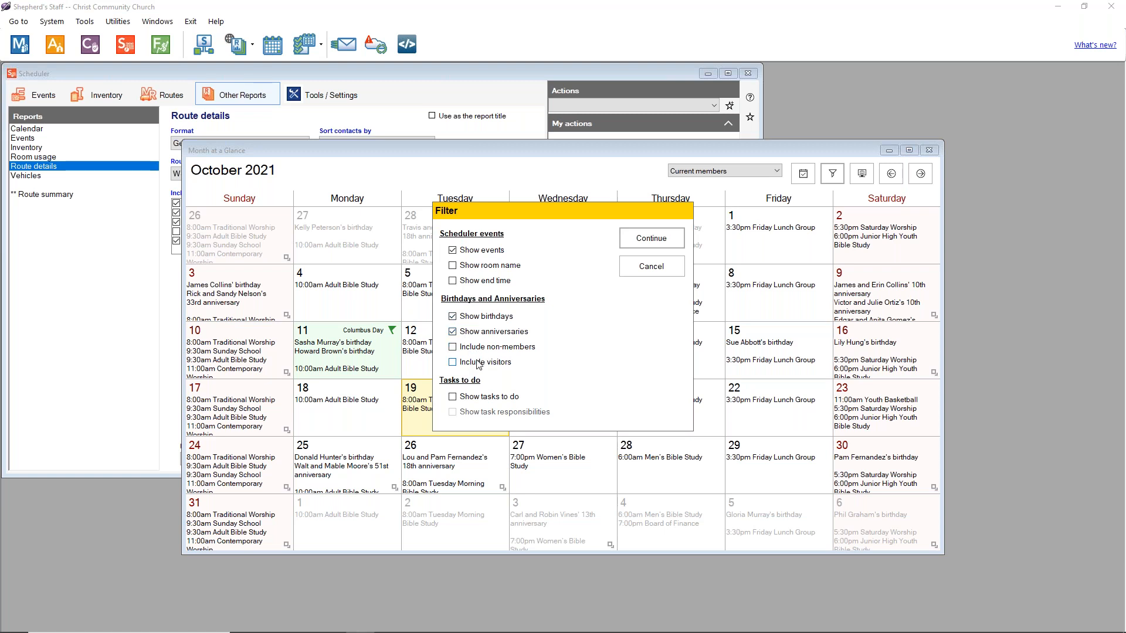
{"action": "left_click", "coordinate": [661, 270]}
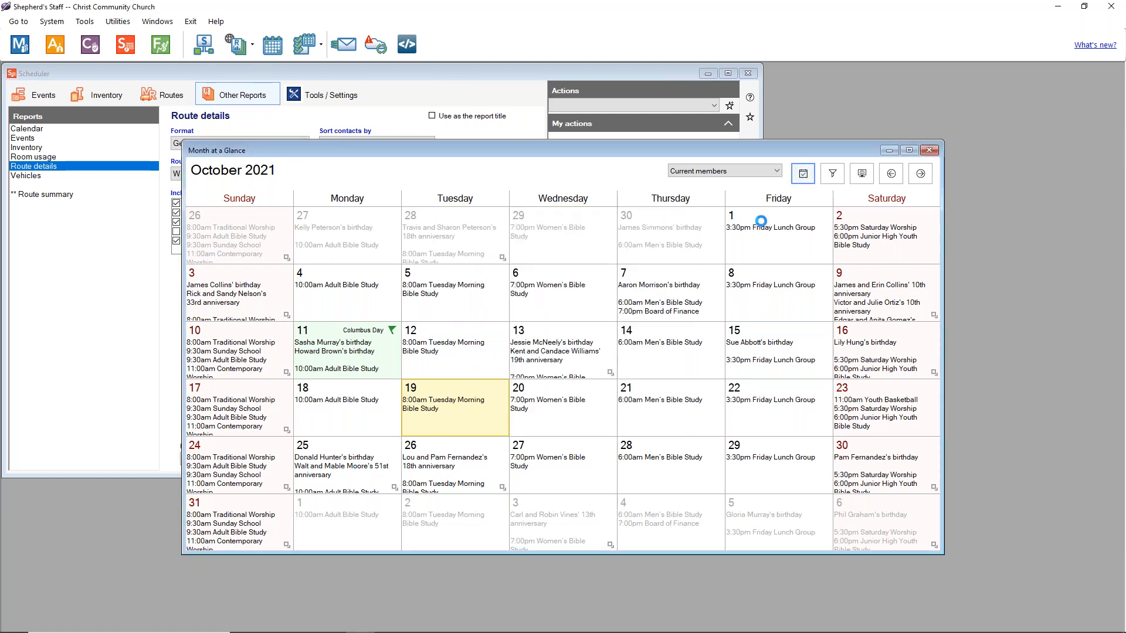
Step: Browse today, the Current members group and September–November 2021, then close the calendar
{"action": "left_click", "coordinate": [560, 403]}
{"action": "left_click", "coordinate": [802, 174]}
{"action": "left_click", "coordinate": [754, 172]}
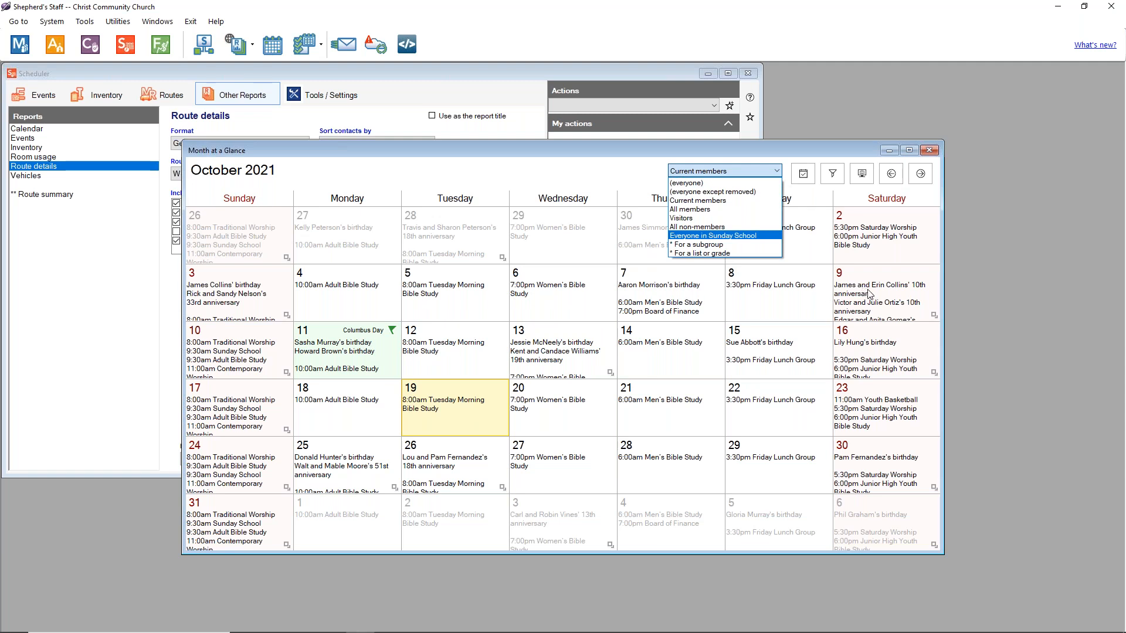
{"action": "left_click", "coordinate": [730, 171]}
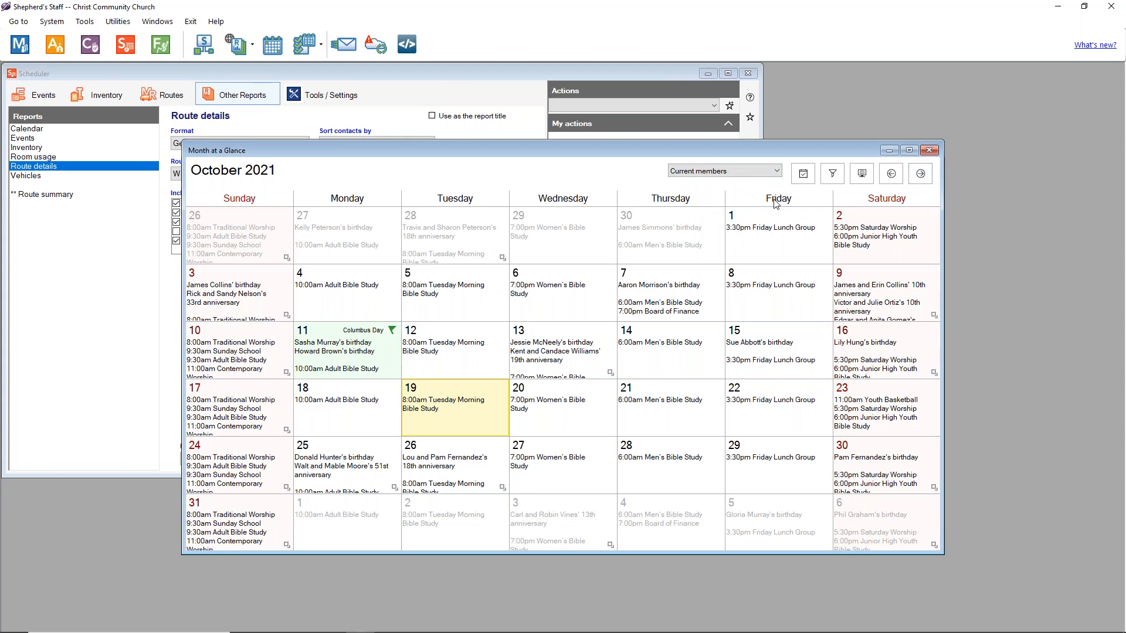
{"action": "left_click", "coordinate": [927, 174]}
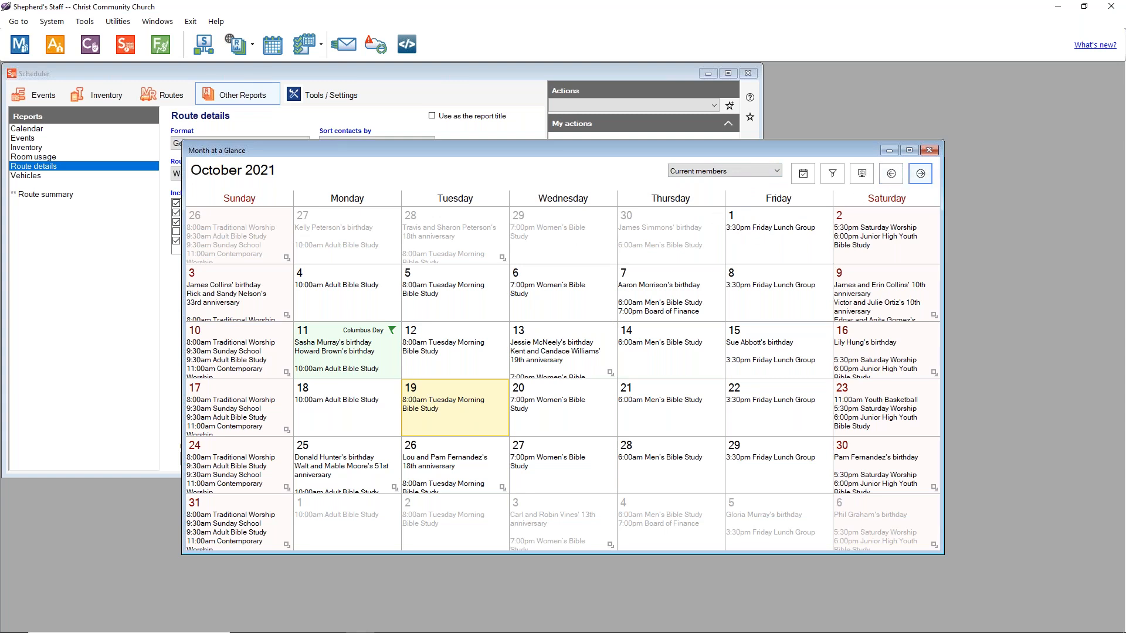
{"action": "left_click", "coordinate": [890, 173]}
{"action": "left_click", "coordinate": [891, 173]}
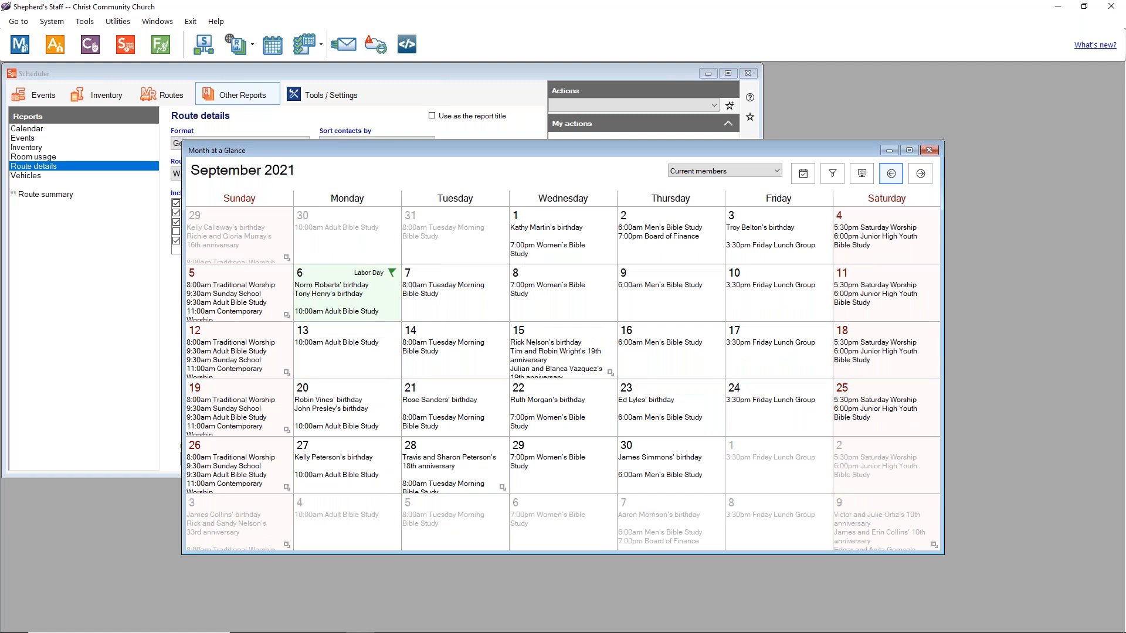
{"action": "left_click", "coordinate": [916, 175]}
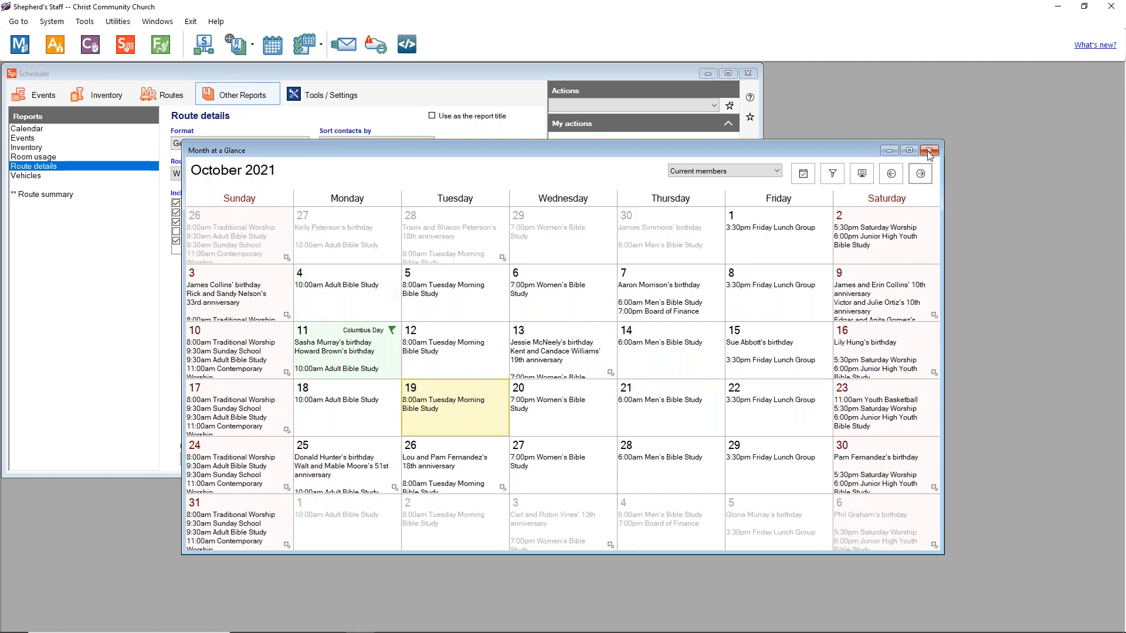
{"action": "left_click", "coordinate": [929, 150]}
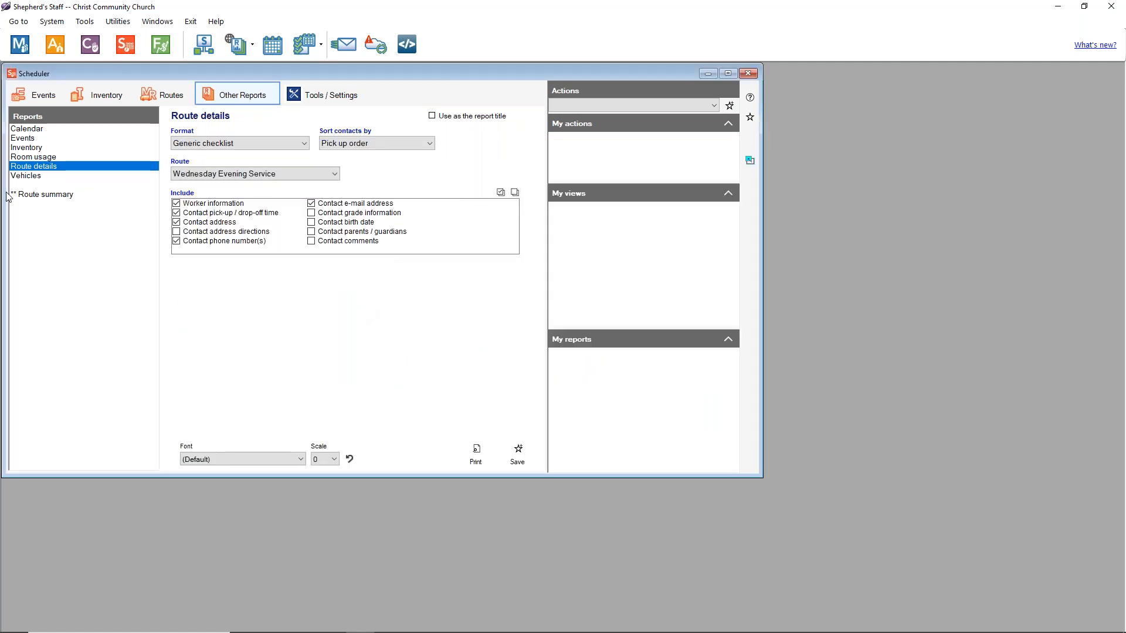
Step: Open the Calendar report options and try legal-size Fixed space before choosing Variable space
{"action": "left_click", "coordinate": [26, 129]}
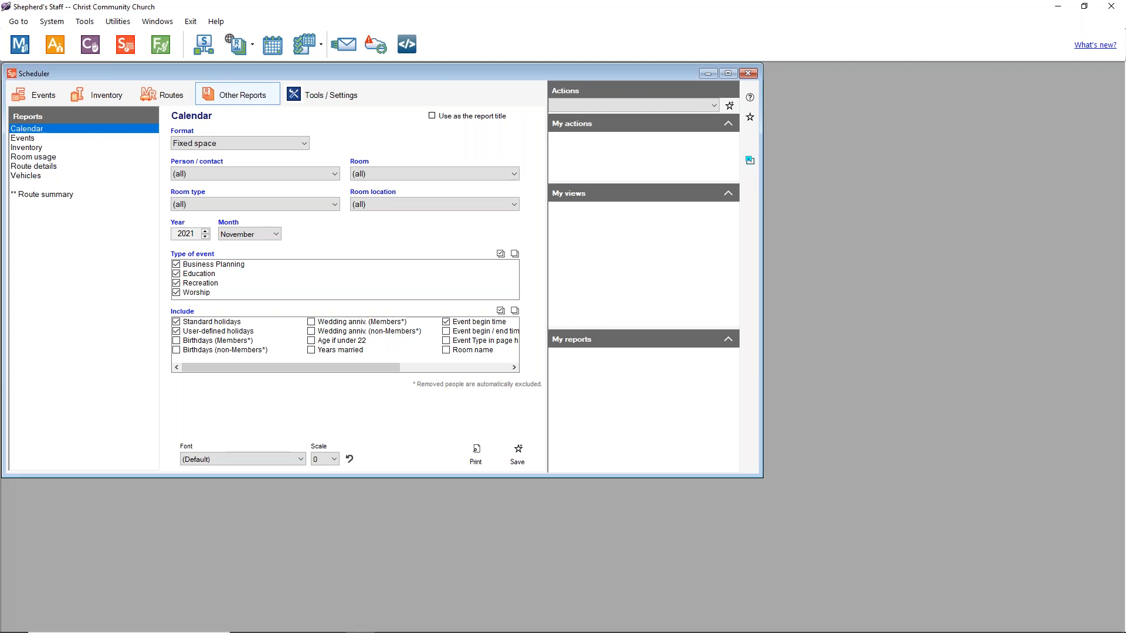
{"action": "left_click", "coordinate": [221, 146]}
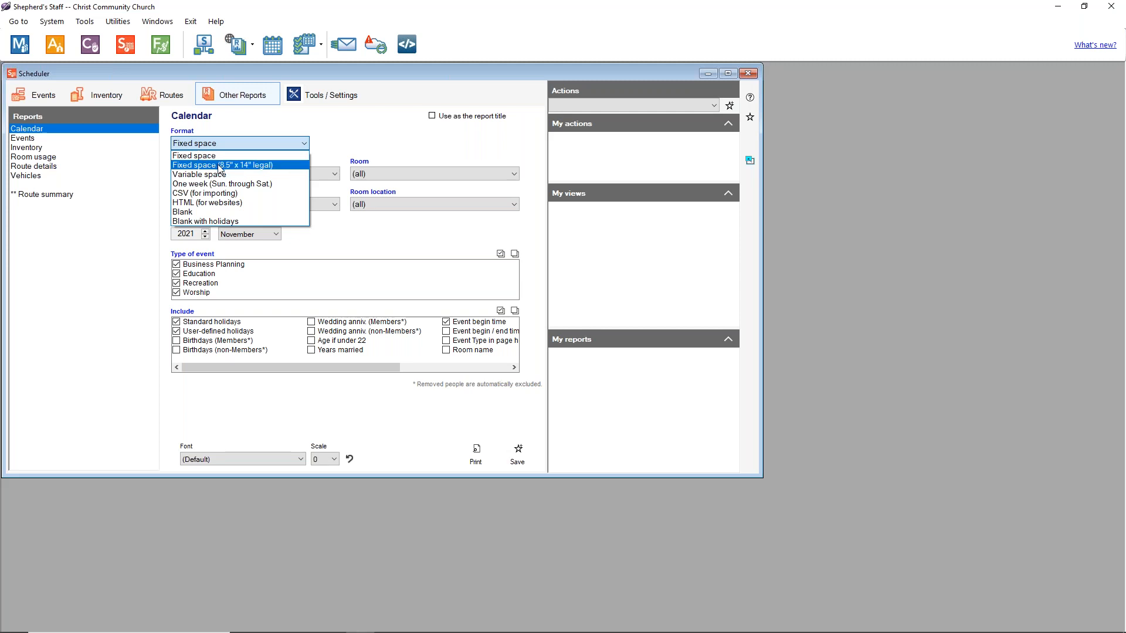
{"action": "left_click", "coordinate": [221, 167]}
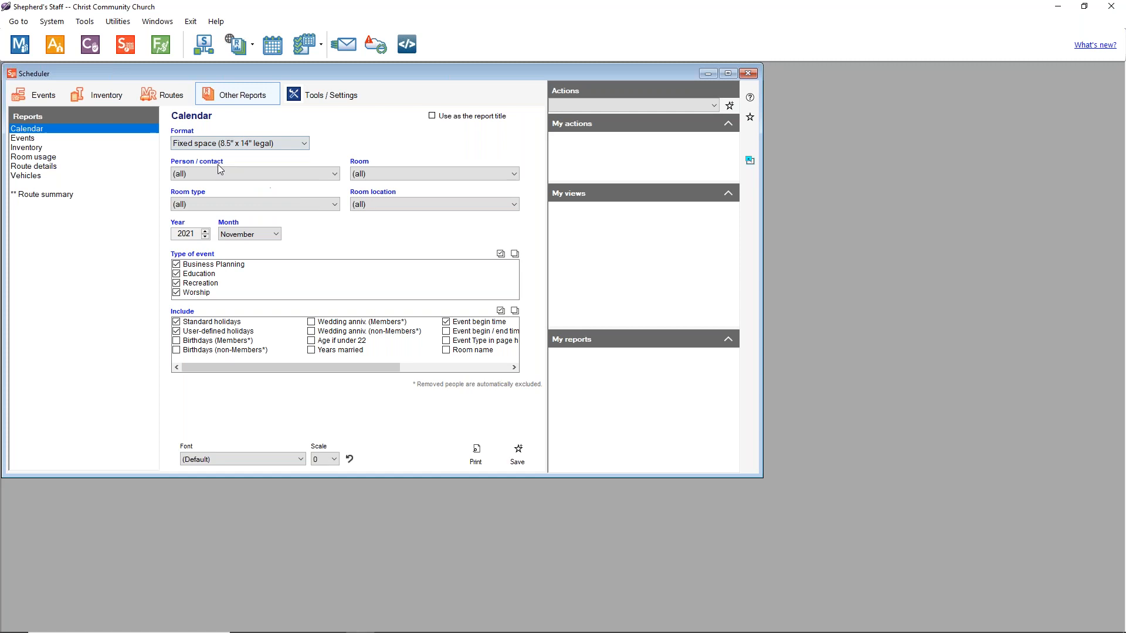
{"action": "left_click", "coordinate": [265, 149]}
{"action": "left_click", "coordinate": [261, 166]}
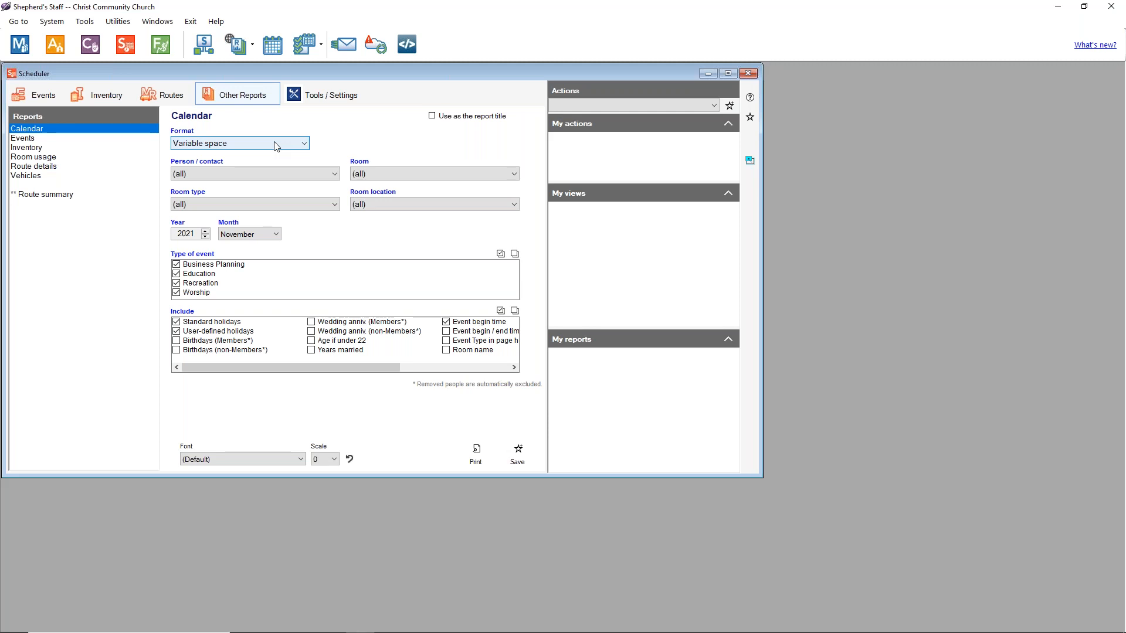
{"action": "left_click", "coordinate": [276, 146]}
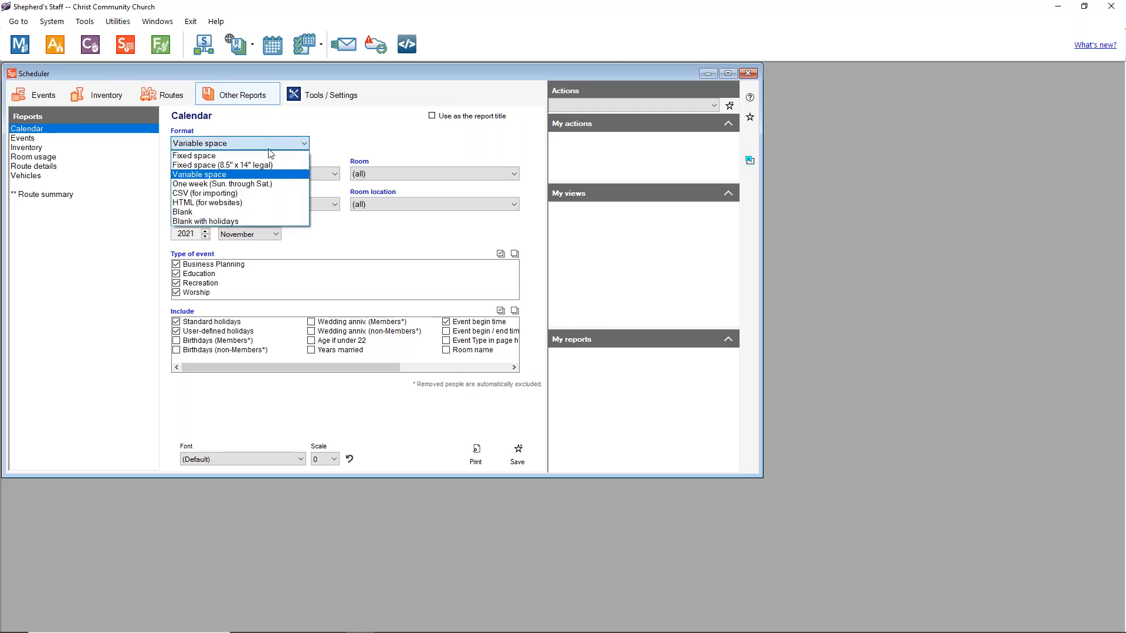
Step: Try the one-week Sunday-to-Saturday, CSV (for importing) and HTML (for websites) calendar formats
{"action": "left_click", "coordinate": [271, 185]}
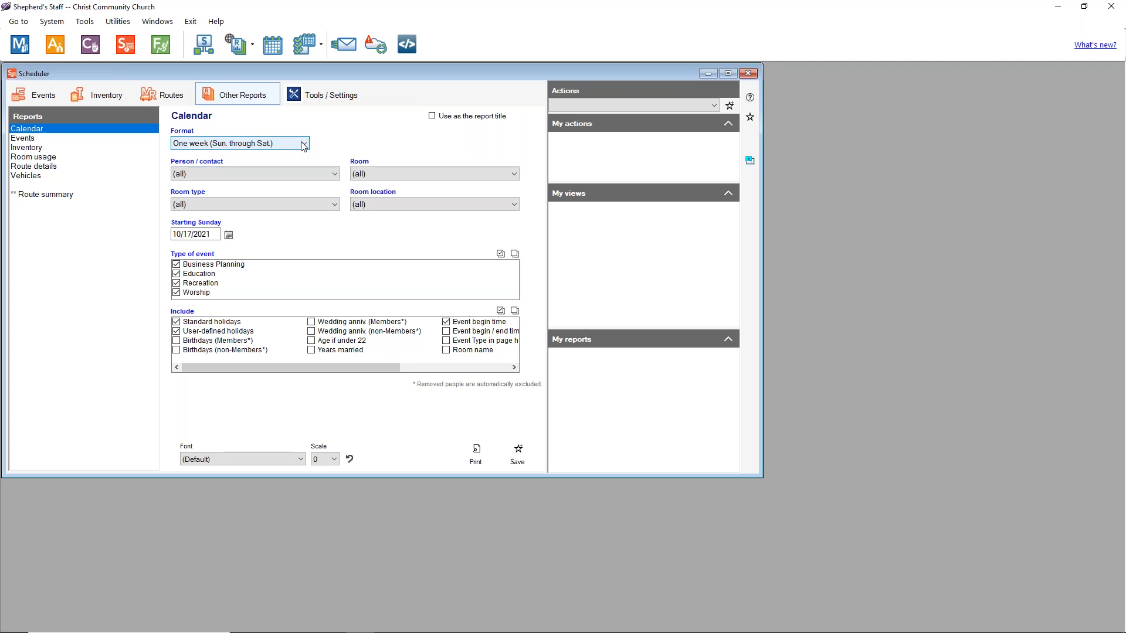
{"action": "left_click", "coordinate": [304, 146]}
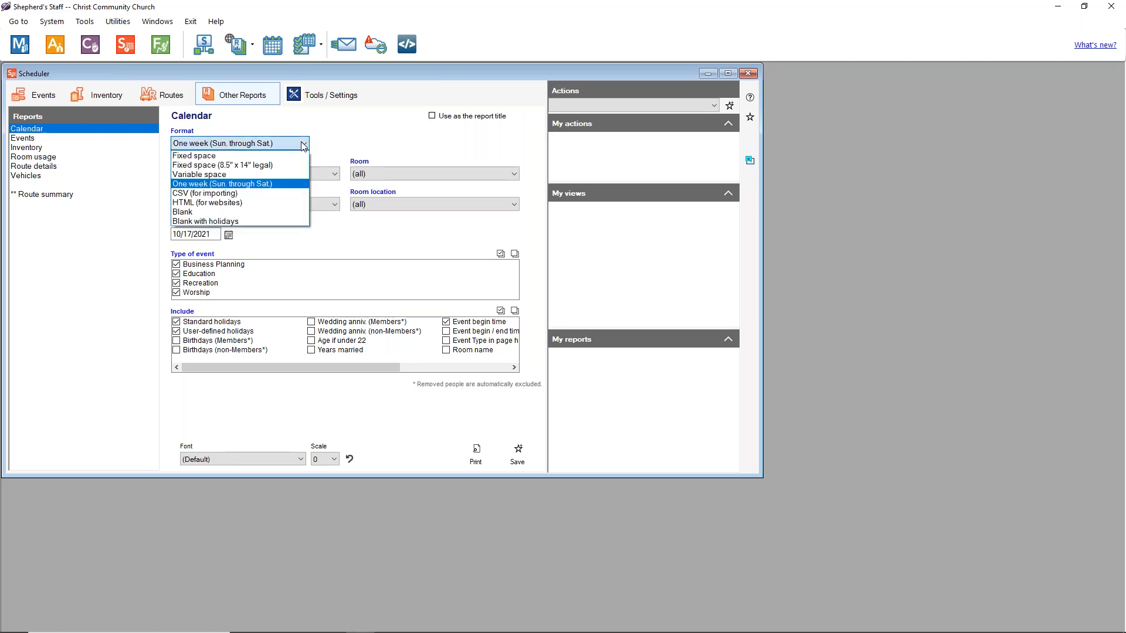
{"action": "left_click", "coordinate": [240, 194]}
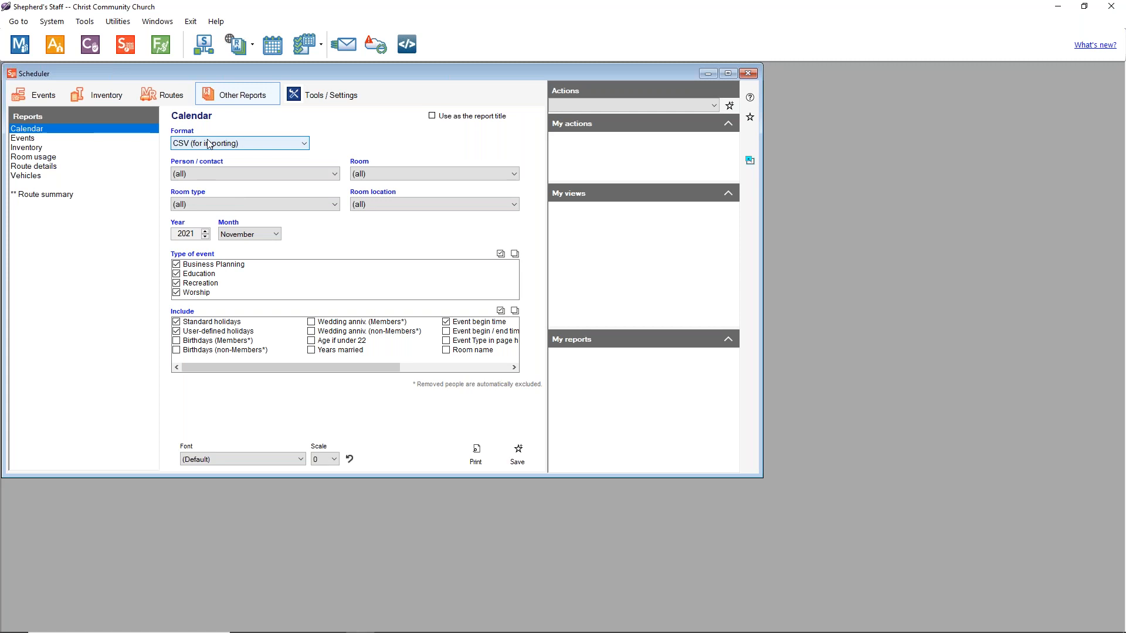
{"action": "left_click", "coordinate": [264, 149]}
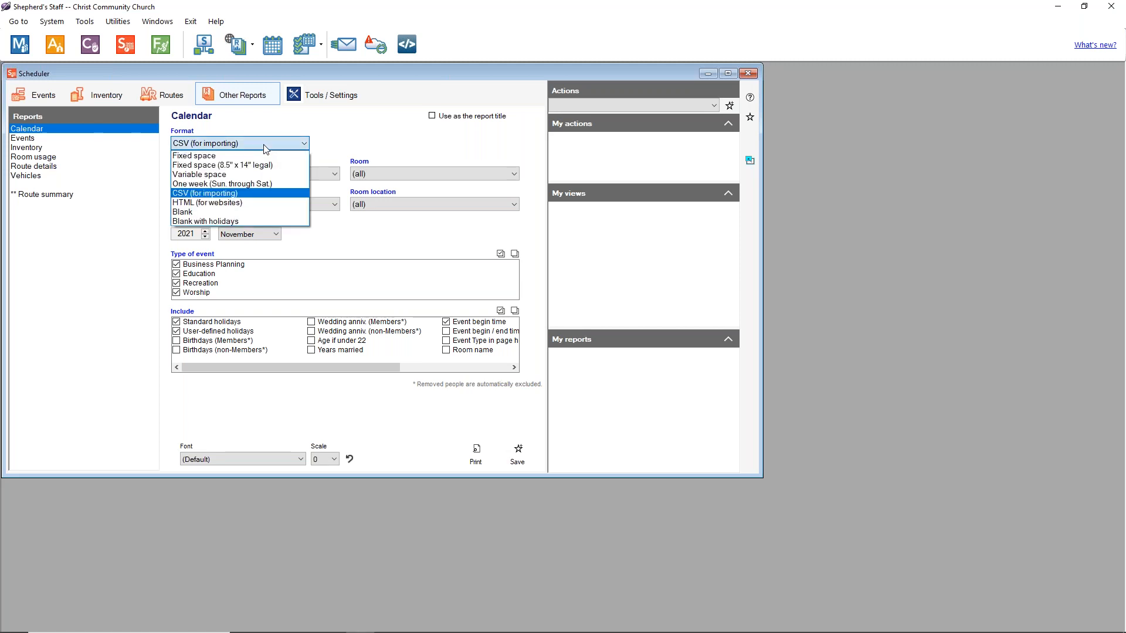
{"action": "left_click", "coordinate": [241, 201]}
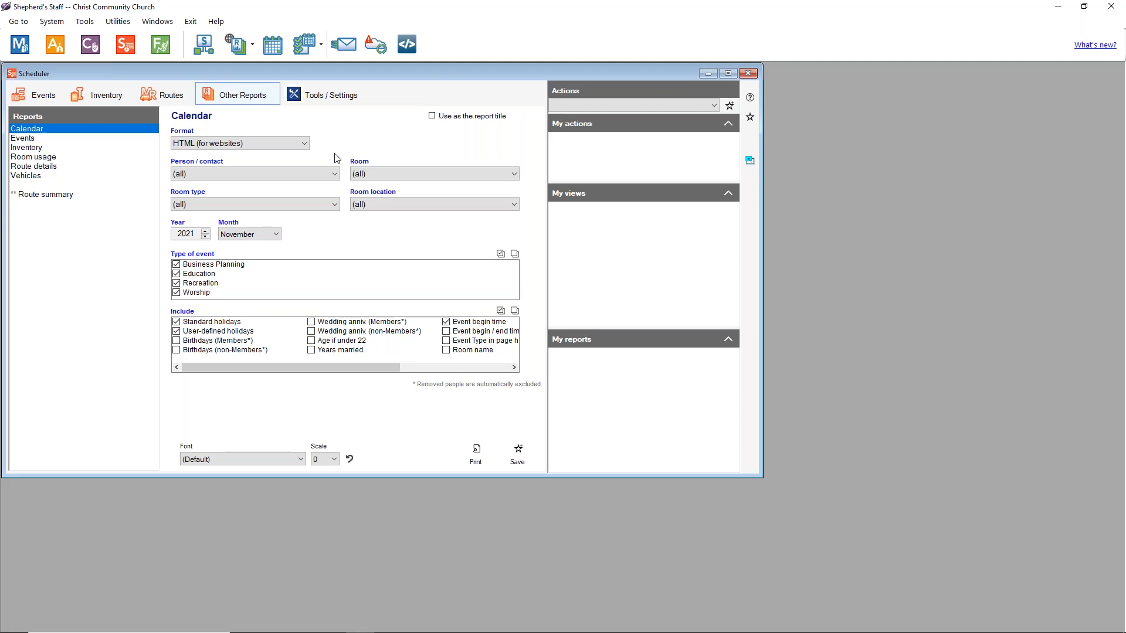
Step: Try the Blank and Blank with holidays formats, ending on Fixed space
{"action": "left_click", "coordinate": [292, 144]}
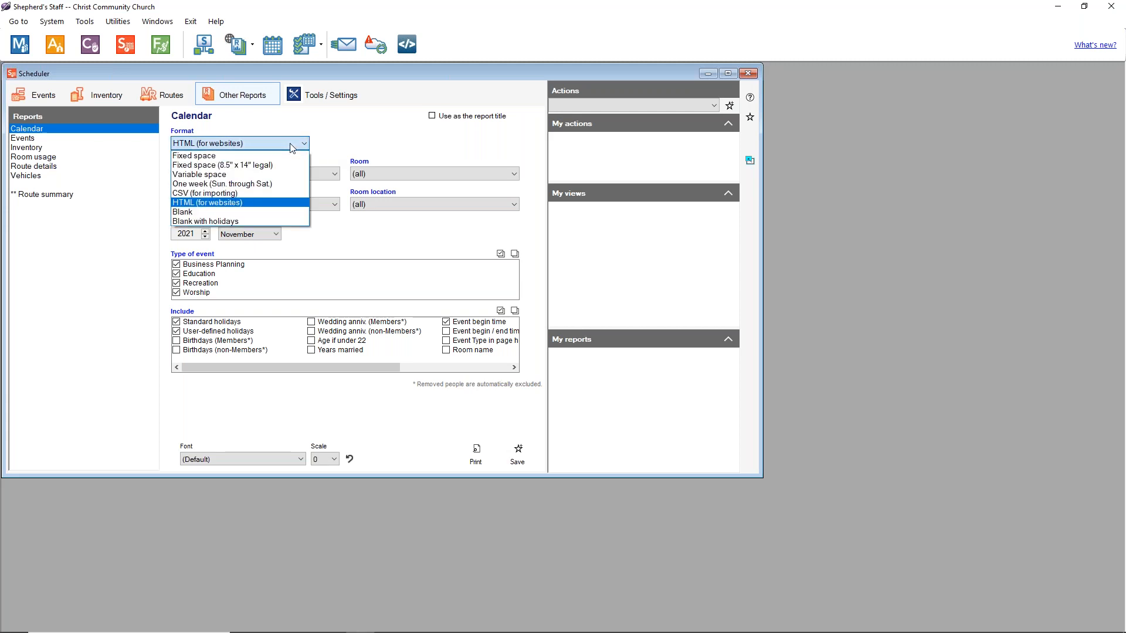
{"action": "left_click", "coordinate": [201, 214]}
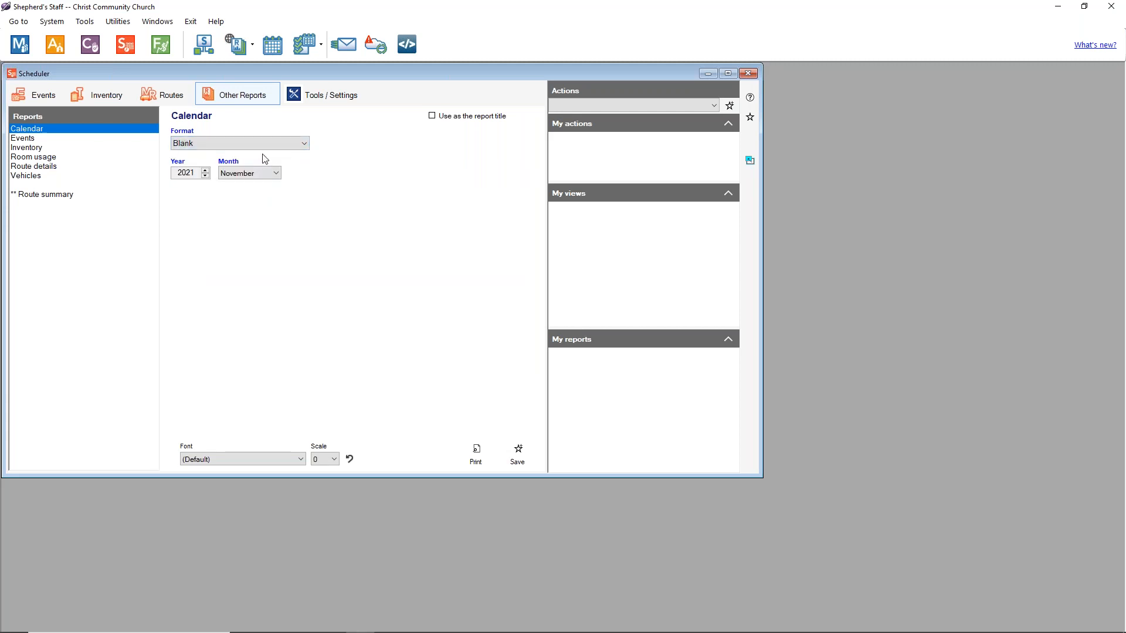
{"action": "left_click", "coordinate": [239, 147]}
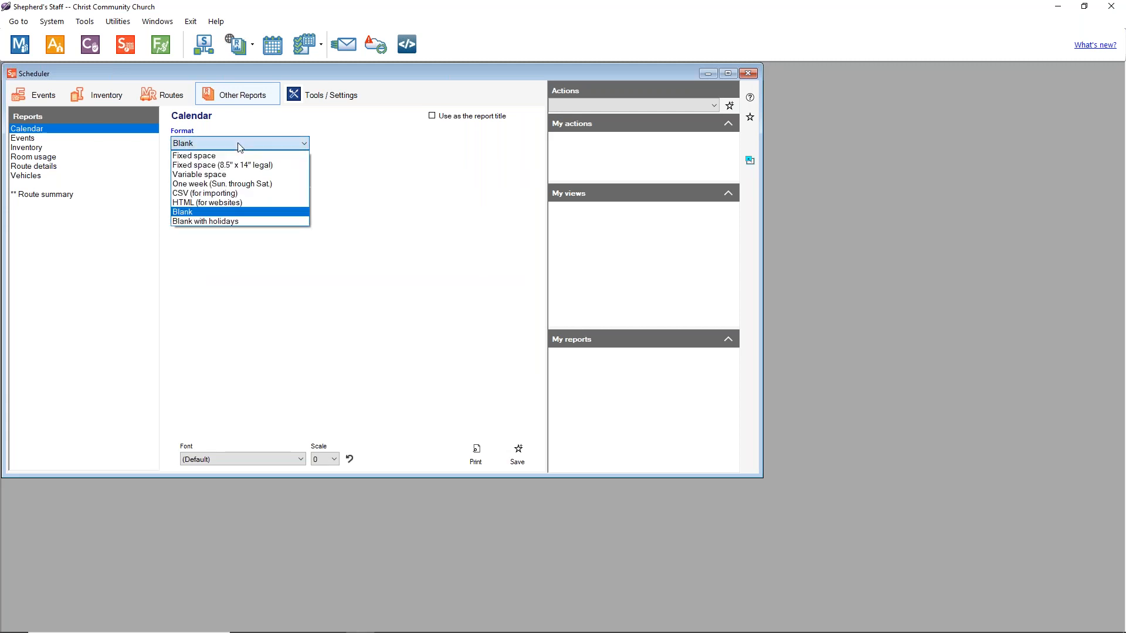
{"action": "left_click", "coordinate": [237, 216]}
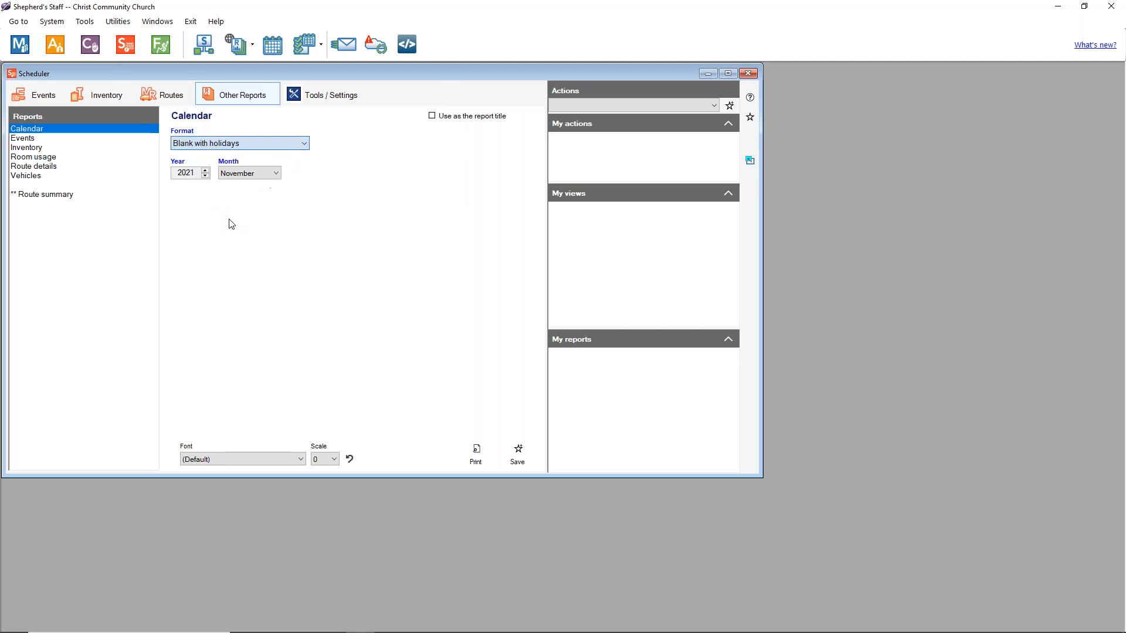
{"action": "left_click", "coordinate": [246, 149]}
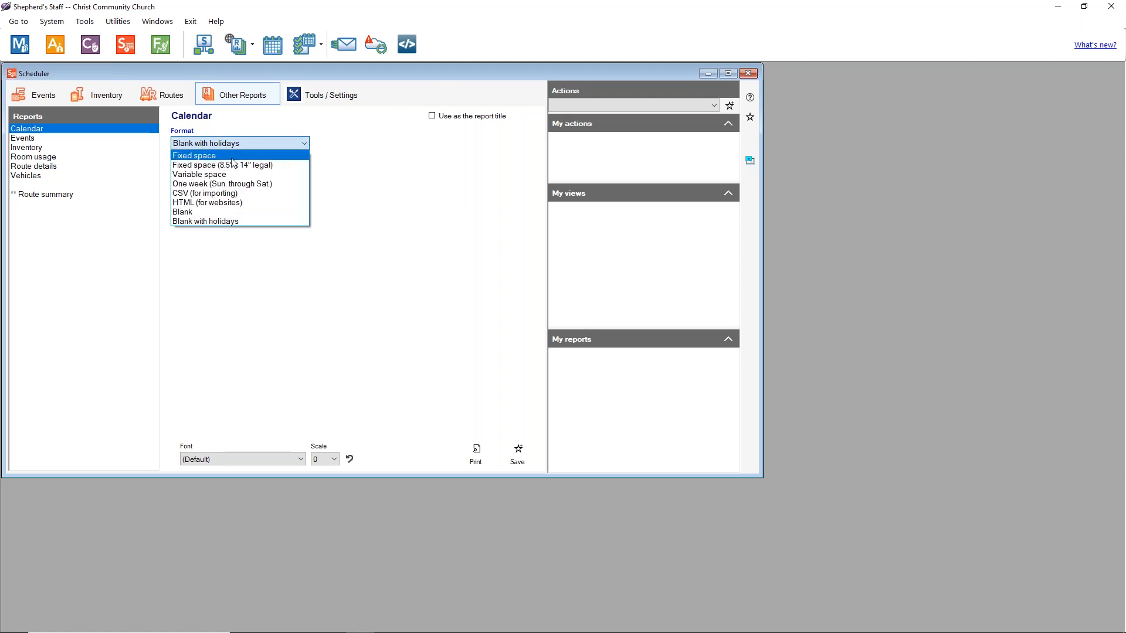
{"action": "left_click", "coordinate": [233, 156]}
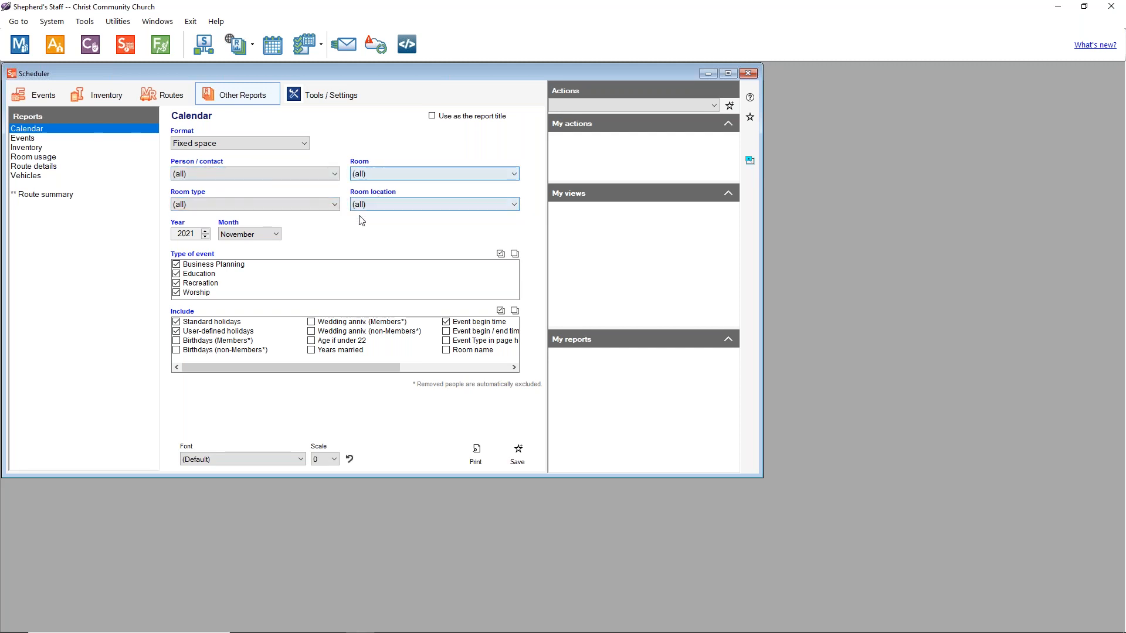
{"action": "left_click", "coordinate": [273, 177]}
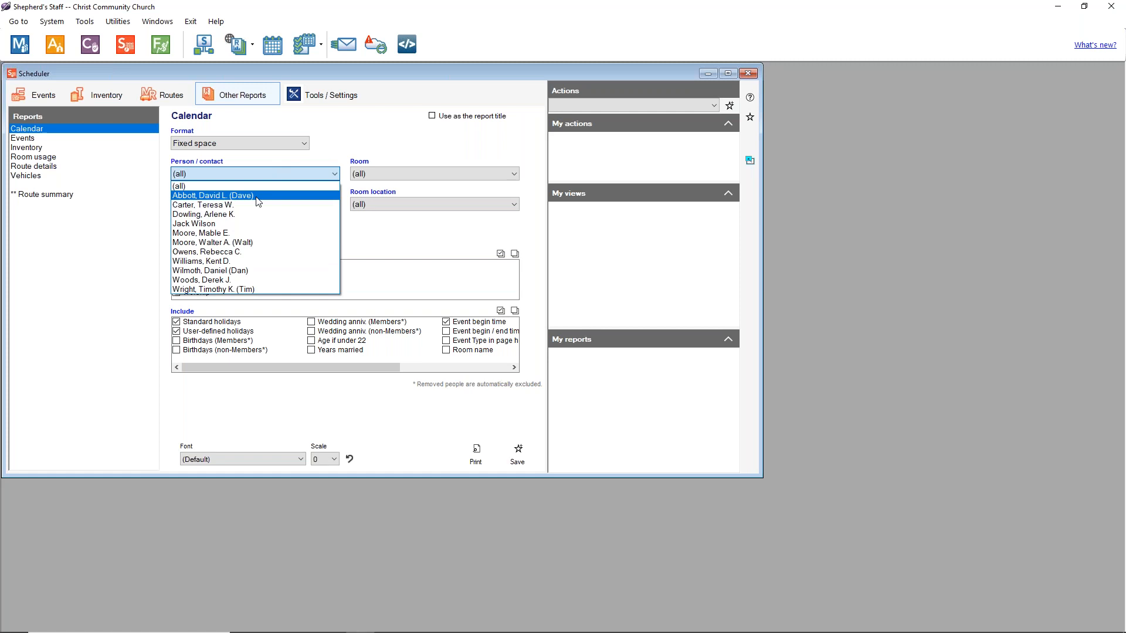
{"action": "left_click", "coordinate": [258, 197]}
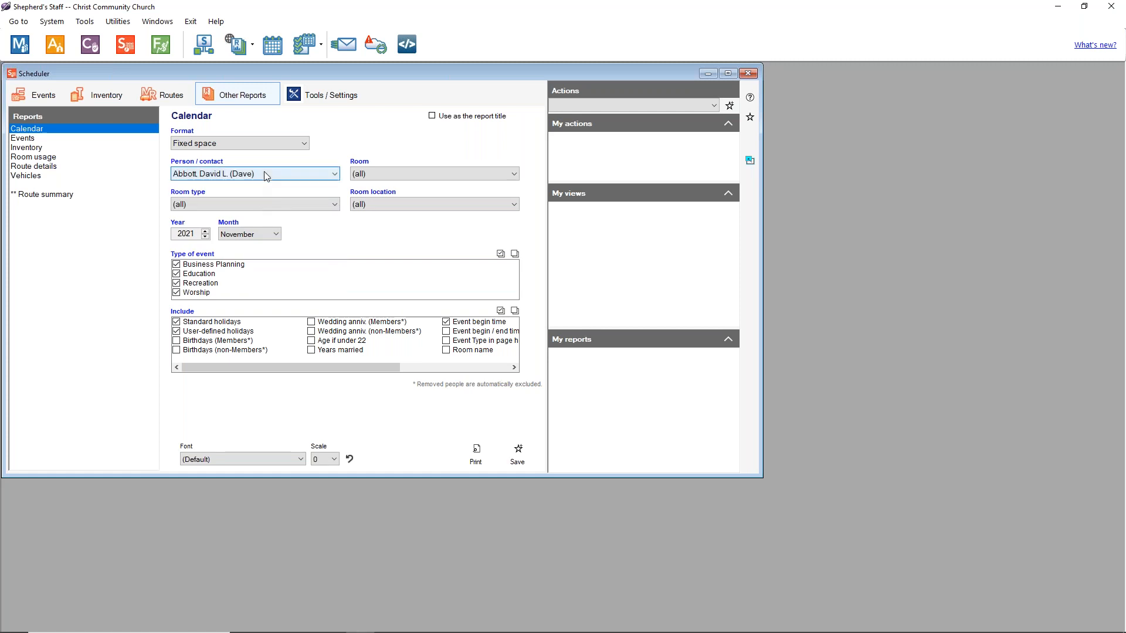
{"action": "left_click", "coordinate": [267, 176]}
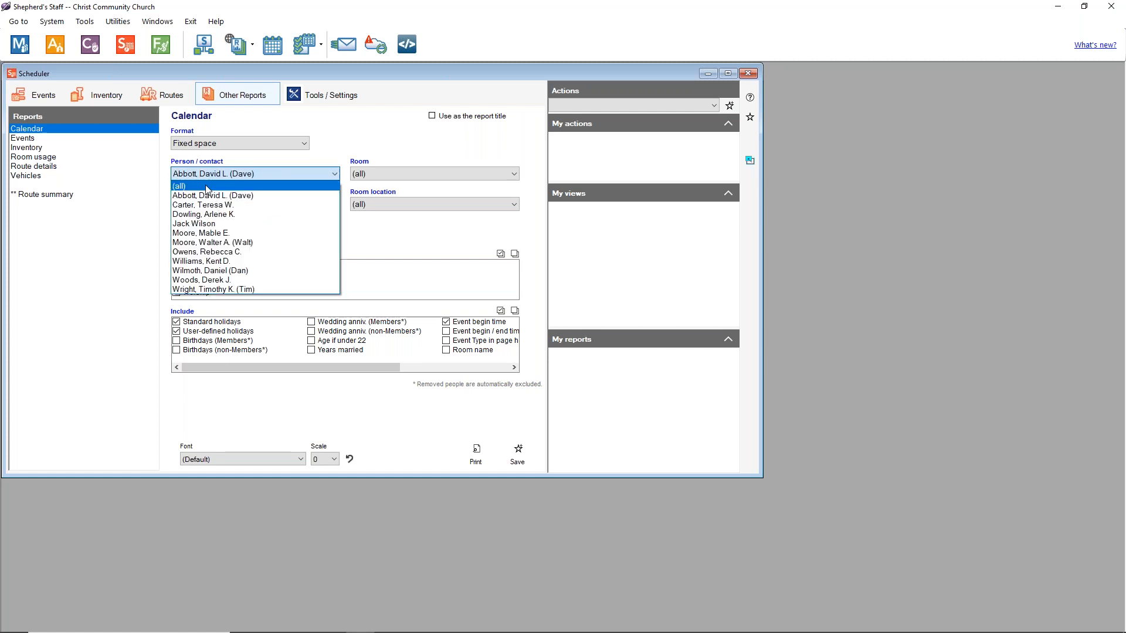
{"action": "left_click", "coordinate": [286, 192]}
{"action": "left_click", "coordinate": [382, 178]}
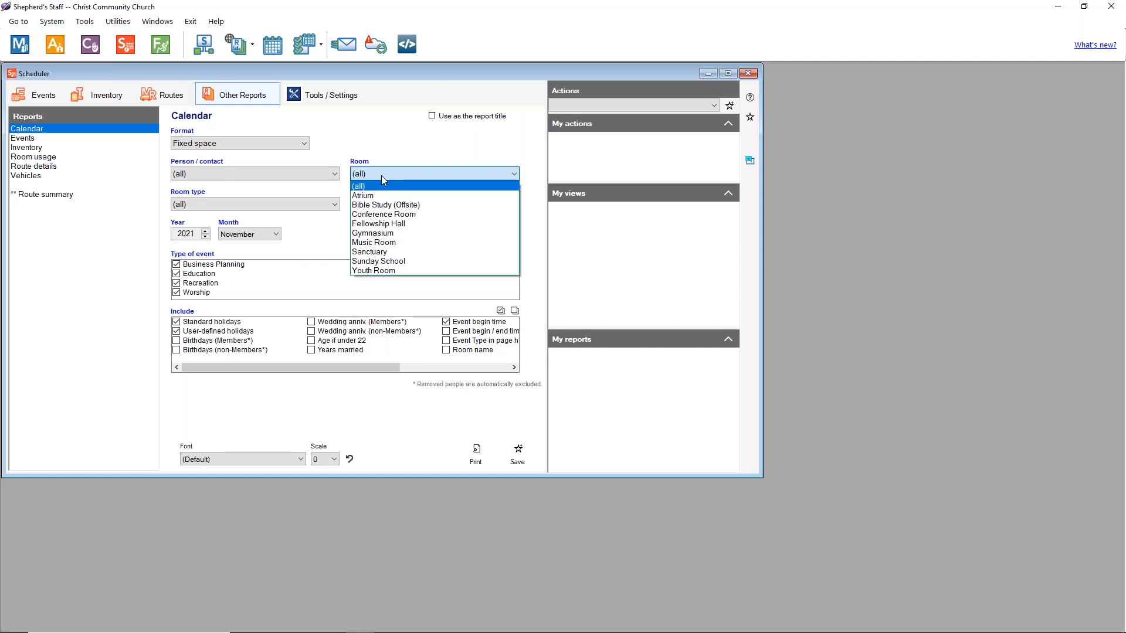
{"action": "left_click", "coordinate": [386, 234]}
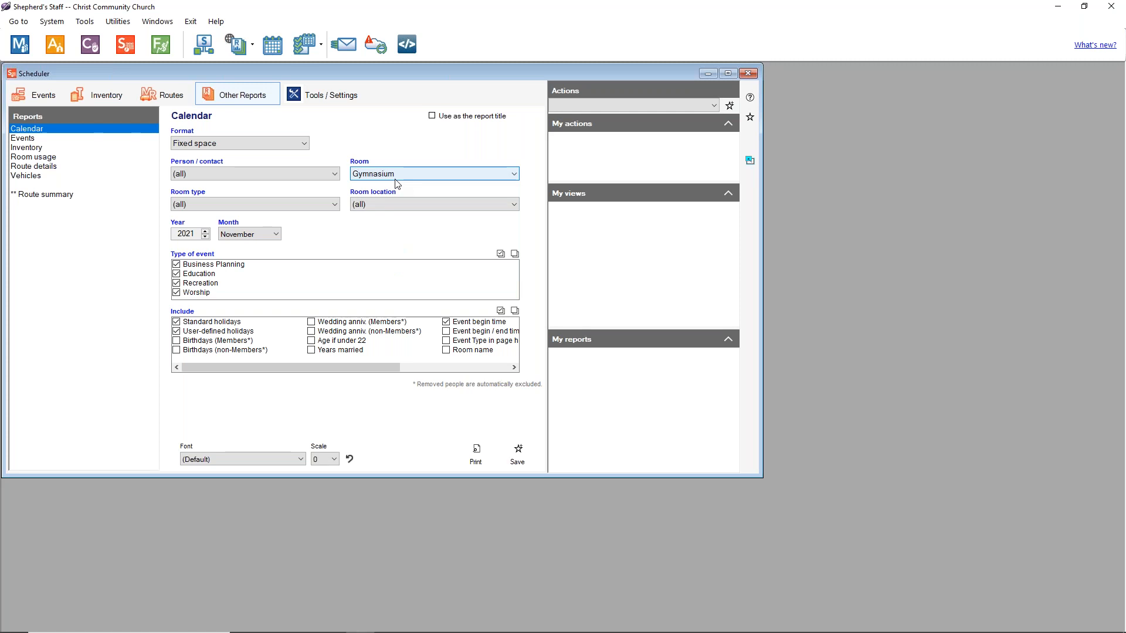
{"action": "left_click", "coordinate": [394, 179]}
{"action": "left_click", "coordinate": [388, 184]}
{"action": "left_click", "coordinate": [283, 204]}
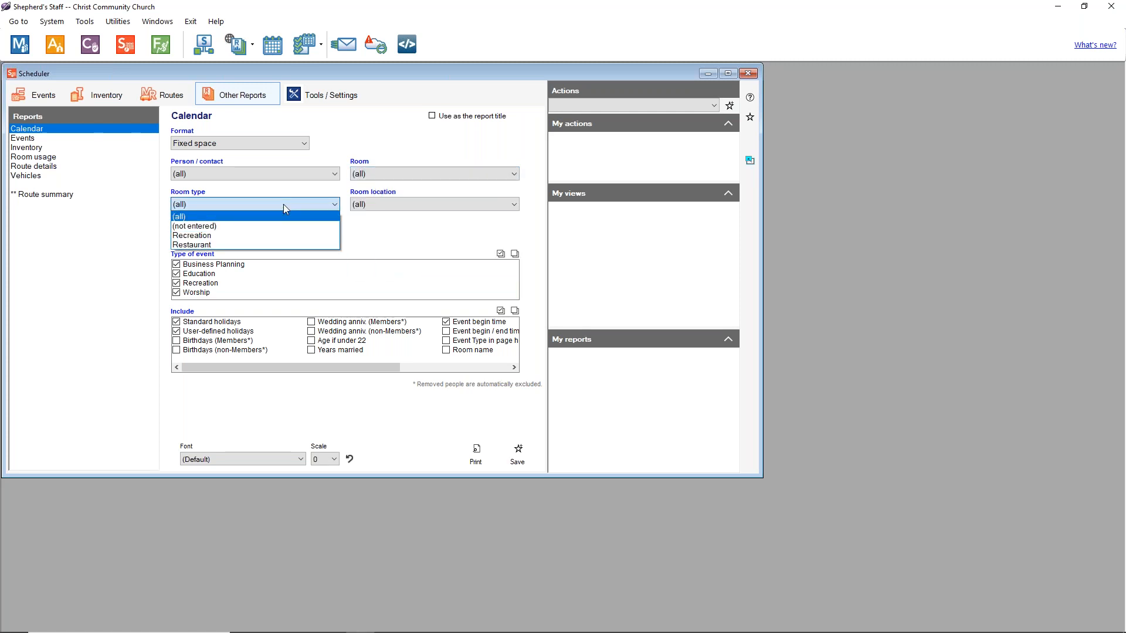
{"action": "left_click", "coordinate": [270, 235]}
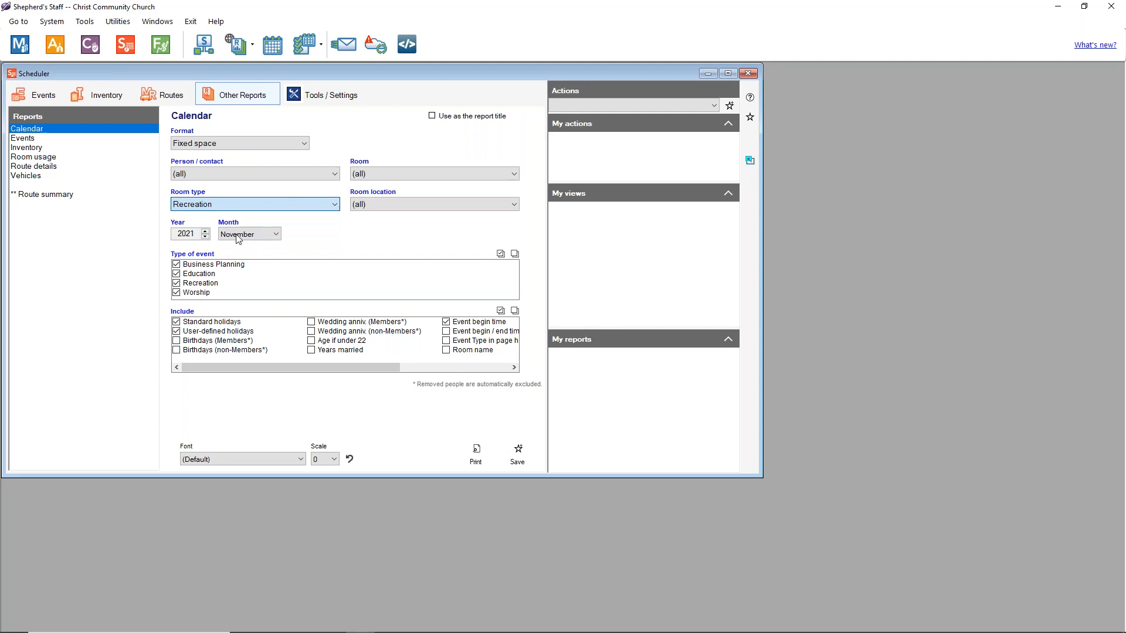
{"action": "left_click", "coordinate": [268, 205]}
{"action": "left_click", "coordinate": [267, 216]}
{"action": "left_click", "coordinate": [404, 206]}
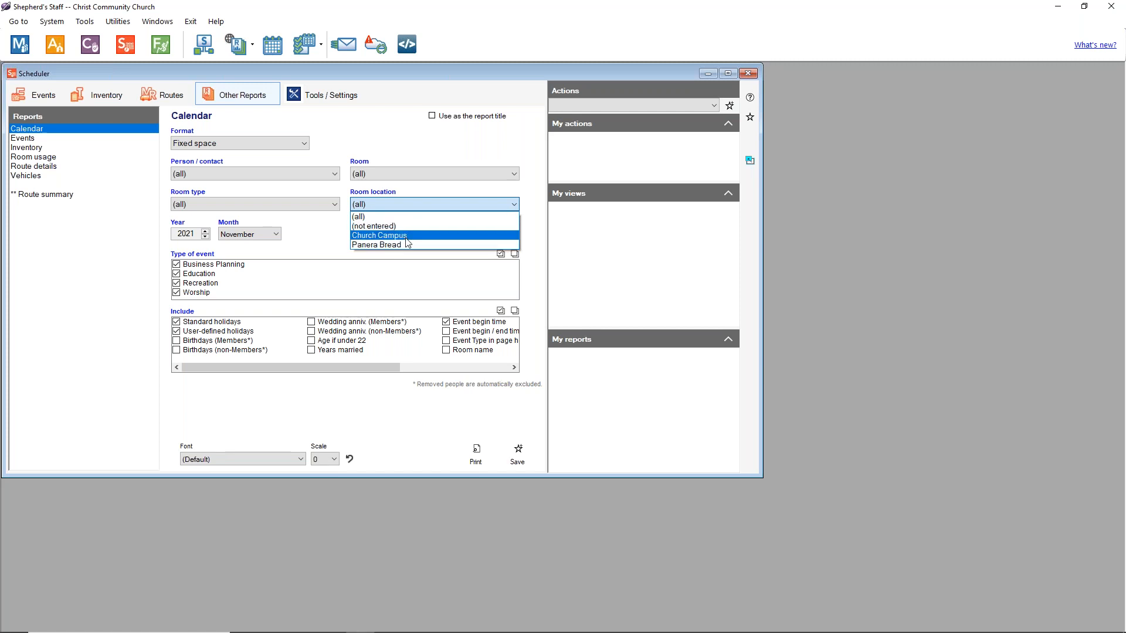
{"action": "left_click", "coordinate": [405, 236]}
{"action": "left_click", "coordinate": [404, 209]}
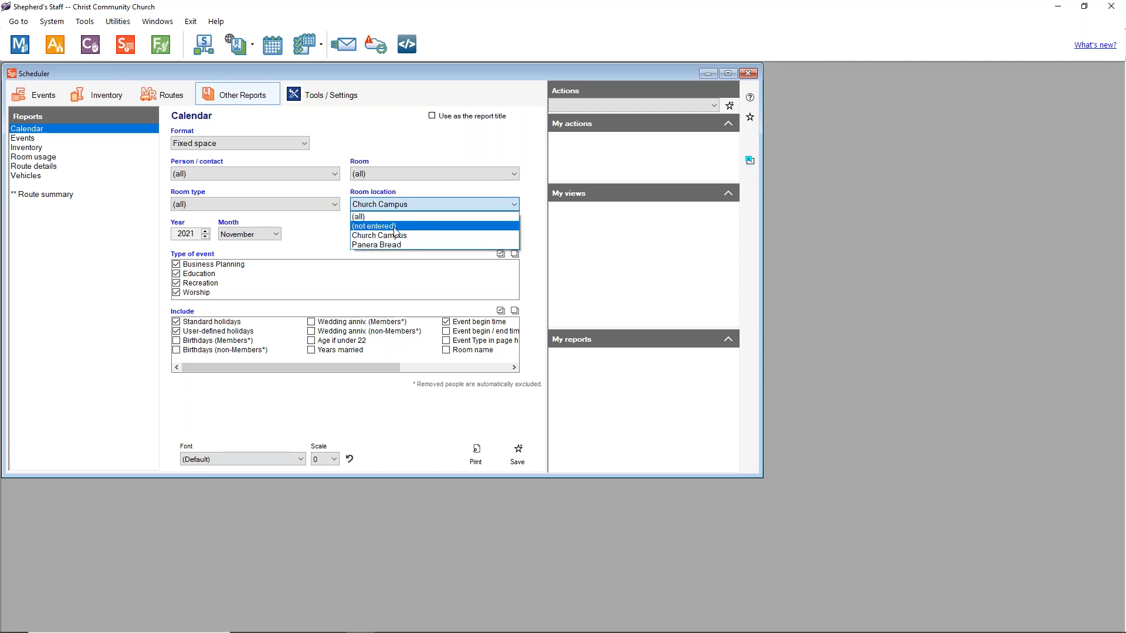
{"action": "left_click", "coordinate": [396, 228]}
{"action": "left_click", "coordinate": [296, 205]}
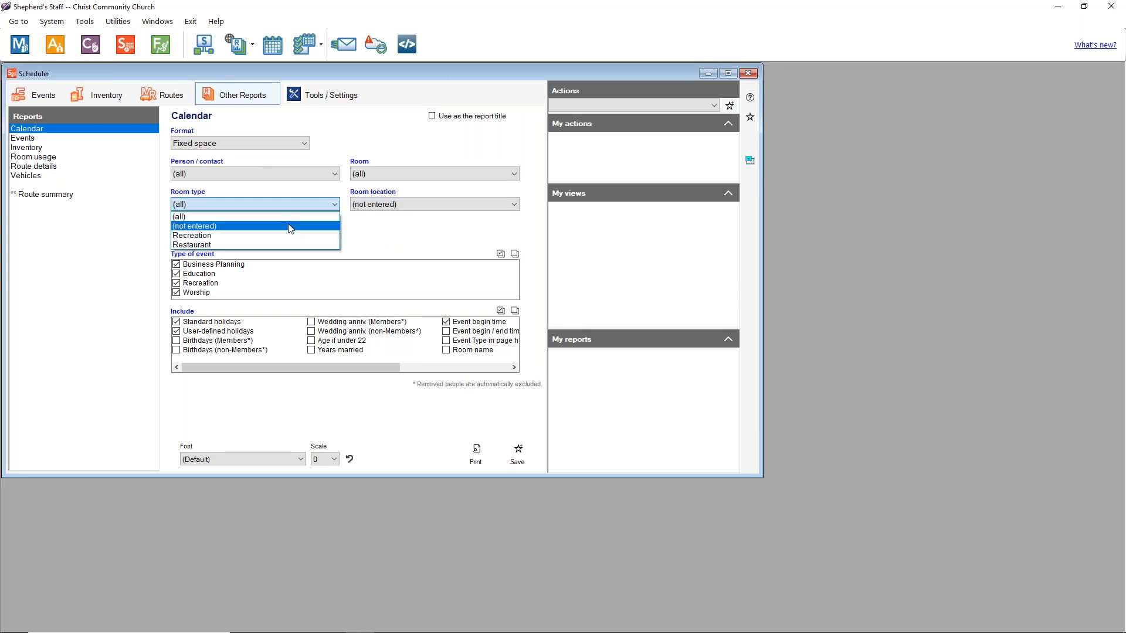
{"action": "left_click", "coordinate": [292, 227]}
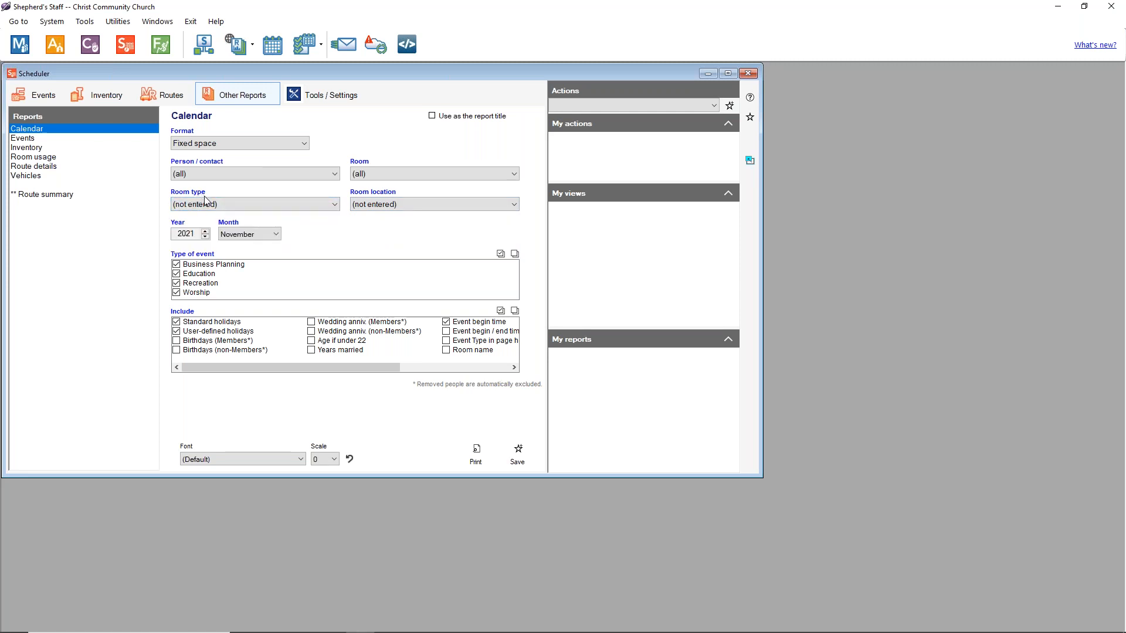
{"action": "left_click", "coordinate": [324, 210]}
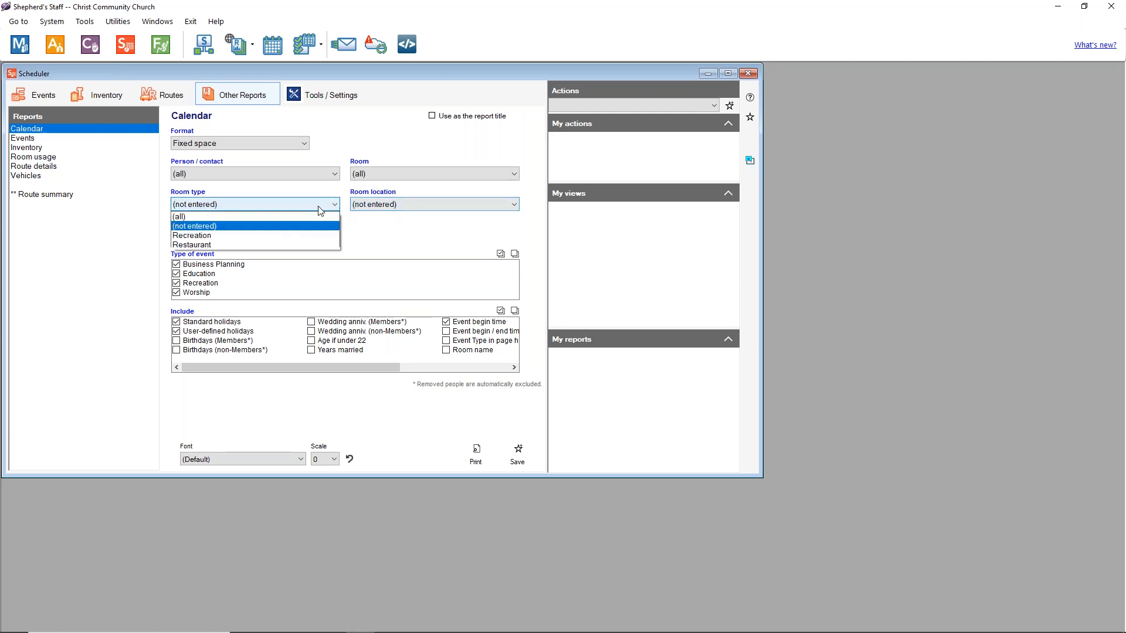
{"action": "left_click", "coordinate": [296, 219]}
{"action": "left_click", "coordinate": [366, 207]}
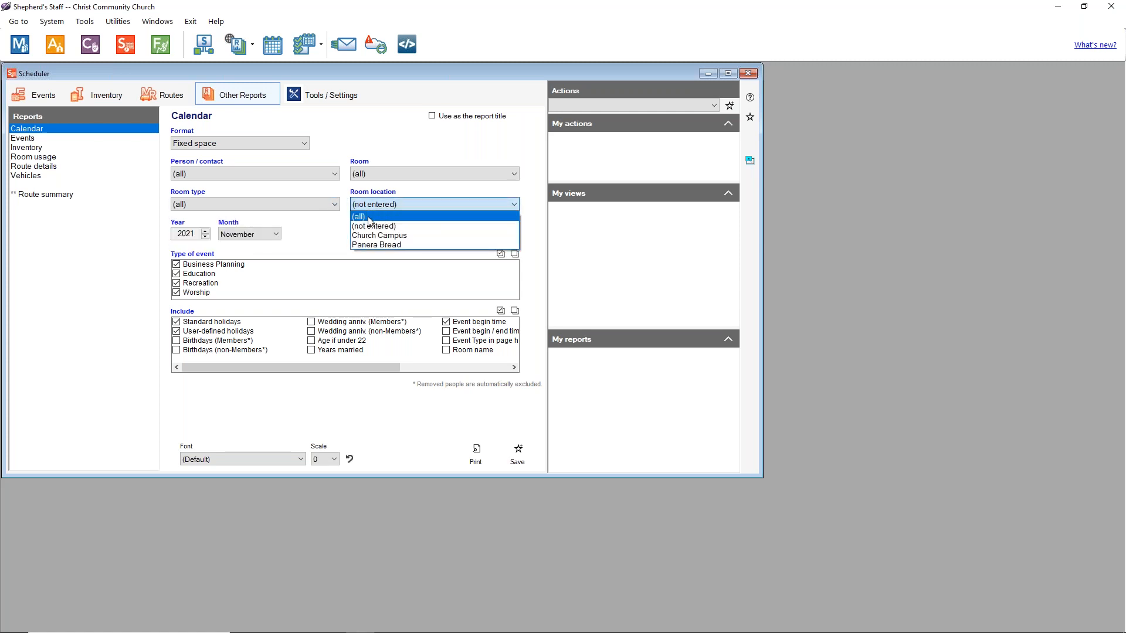
{"action": "left_click", "coordinate": [370, 218]}
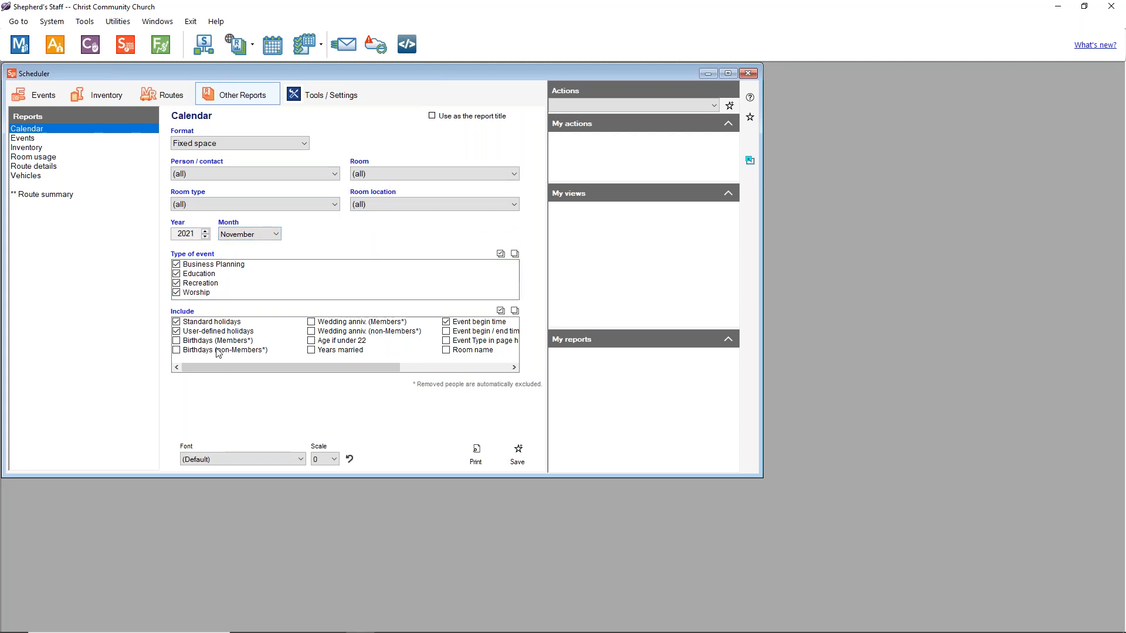
{"action": "mouse_move", "coordinate": [231, 368]}
{"action": "left_mouse_down"}
{"action": "mouse_move", "coordinate": [381, 379]}
{"action": "mouse_move", "coordinate": [225, 373]}
{"action": "left_mouse_up"}
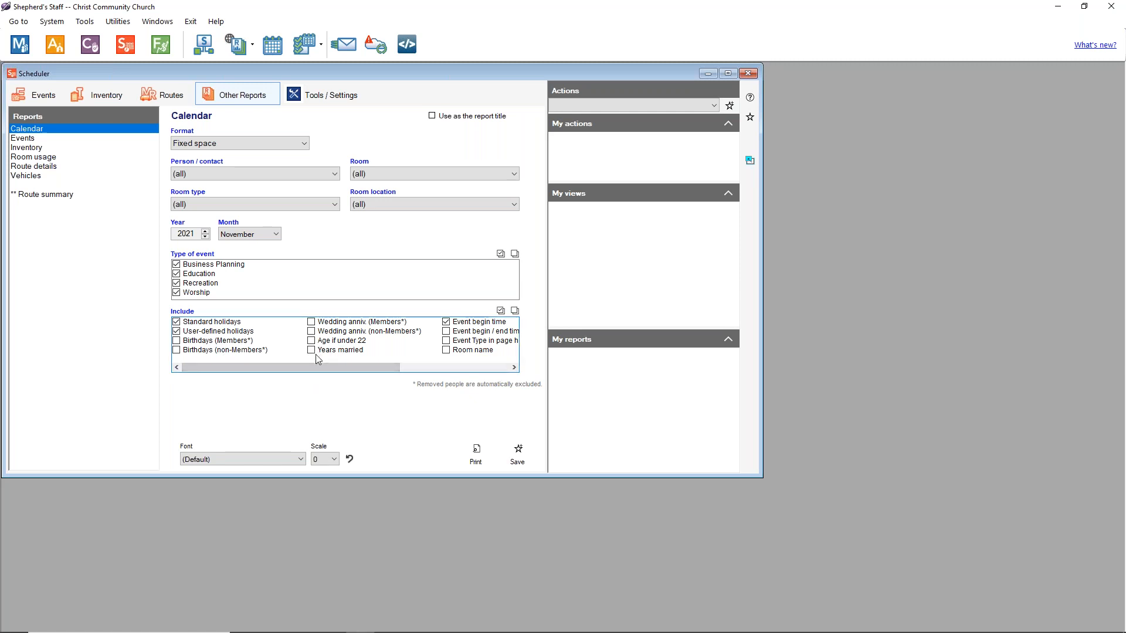
{"action": "left_click_drag", "start_coordinate": [321, 367], "coordinate": [433, 370]}
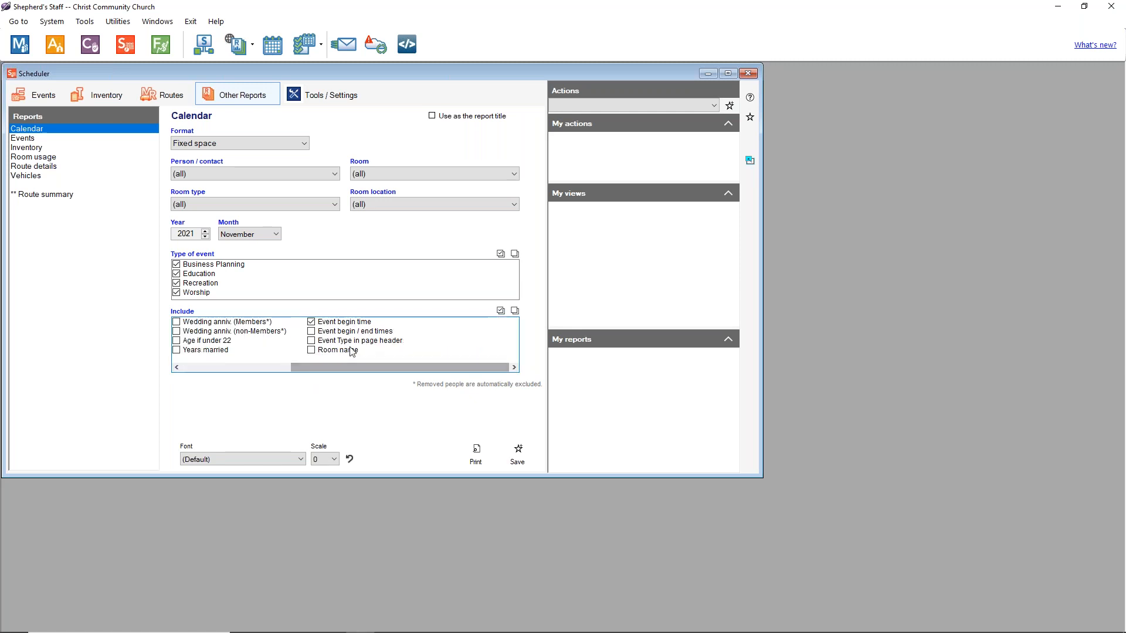
{"action": "left_click", "coordinate": [314, 333]}
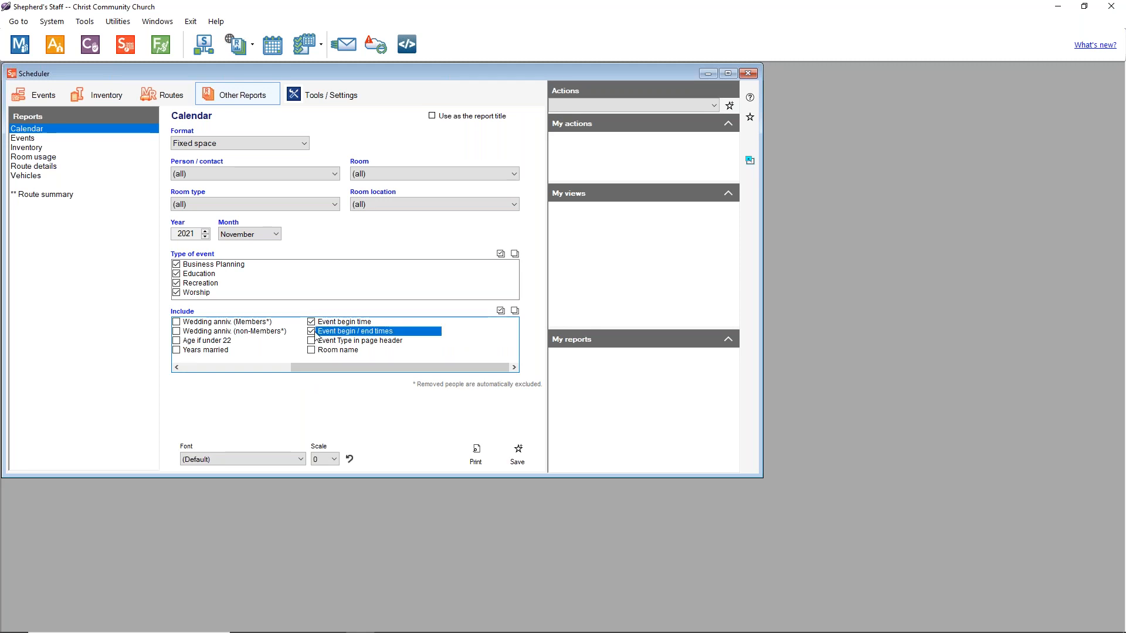
{"action": "left_click", "coordinate": [312, 322]}
{"action": "left_click", "coordinate": [310, 332]}
{"action": "left_click", "coordinate": [312, 332]}
{"action": "left_click", "coordinate": [312, 322]}
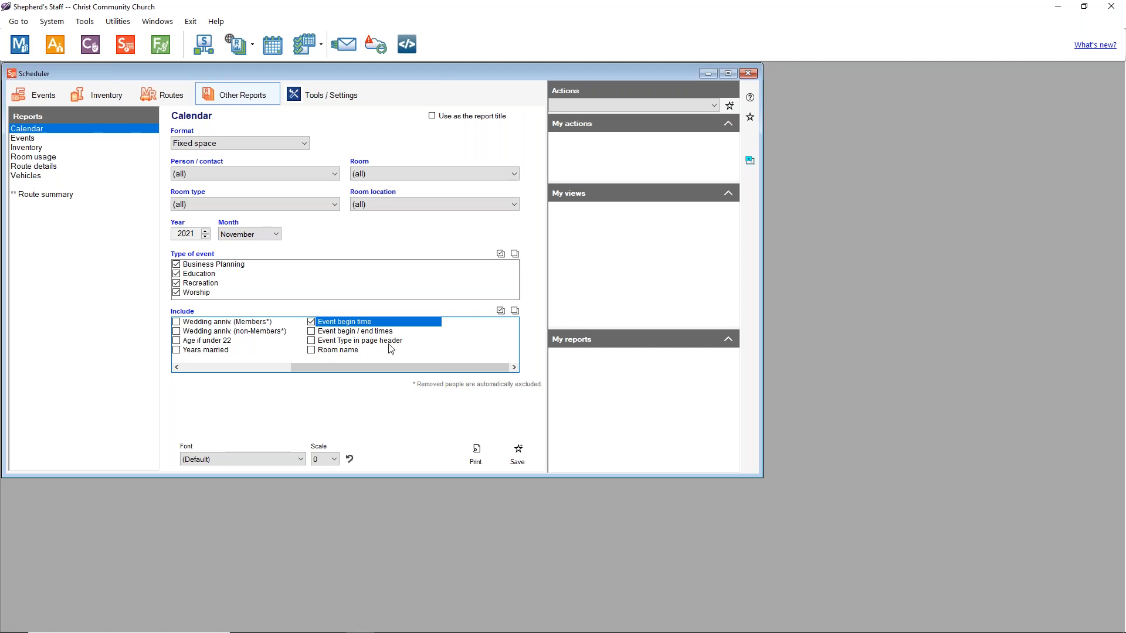
{"action": "left_click_drag", "start_coordinate": [347, 367], "coordinate": [236, 368]}
Step: Preview the November 2021 calendar in its current format and close the preview
{"action": "left_click", "coordinate": [491, 463]}
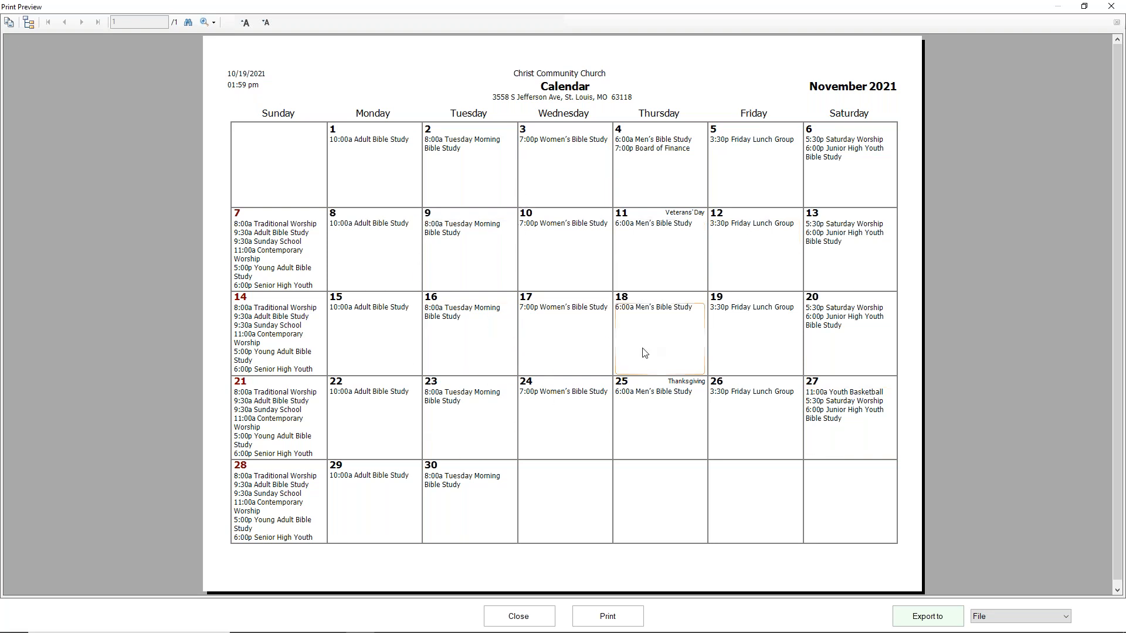
{"action": "left_click", "coordinate": [519, 616]}
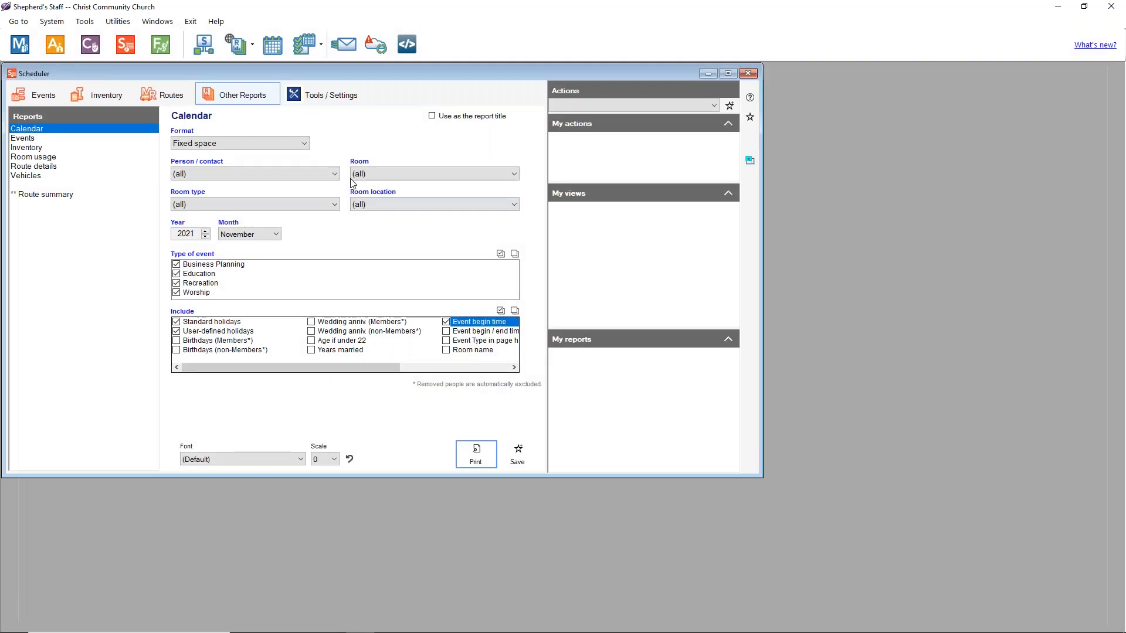
{"action": "left_click", "coordinate": [303, 143]}
Step: Switch the calendar format to Variable space and preview the November 2021 calendar again
{"action": "left_click", "coordinate": [264, 161]}
{"action": "left_click", "coordinate": [475, 452]}
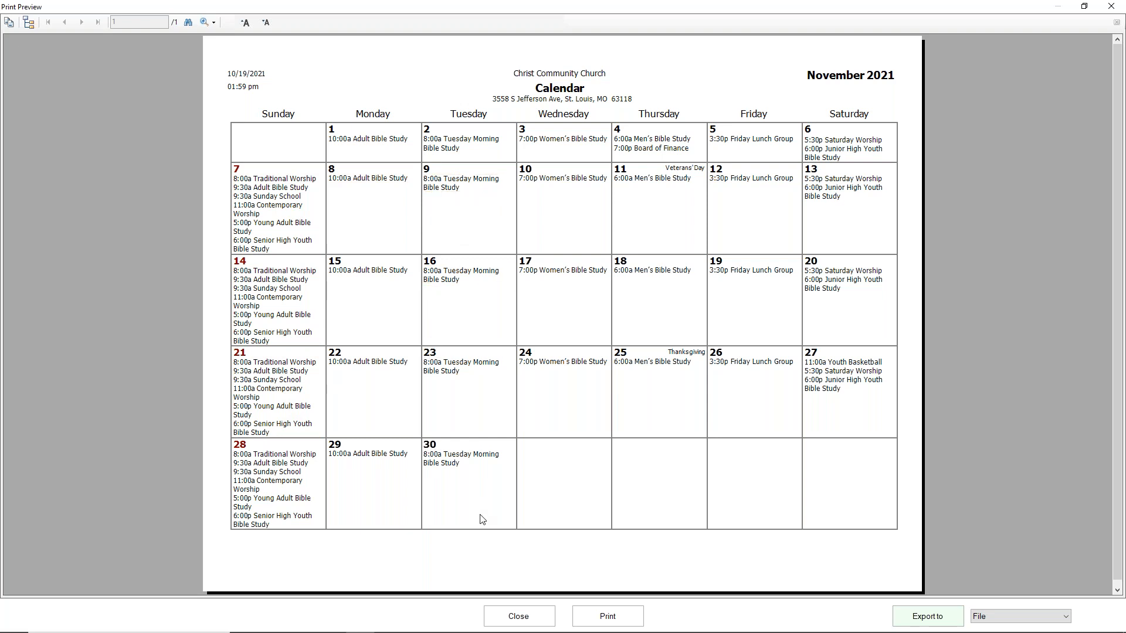
{"action": "left_click", "coordinate": [531, 605]}
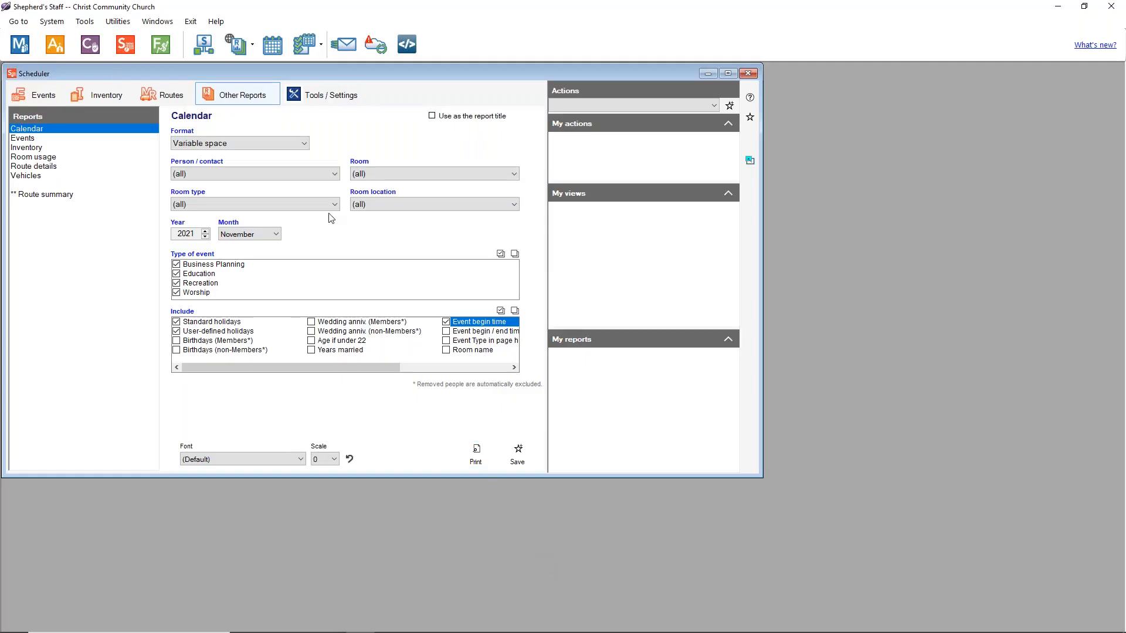
{"action": "left_click", "coordinate": [303, 143]}
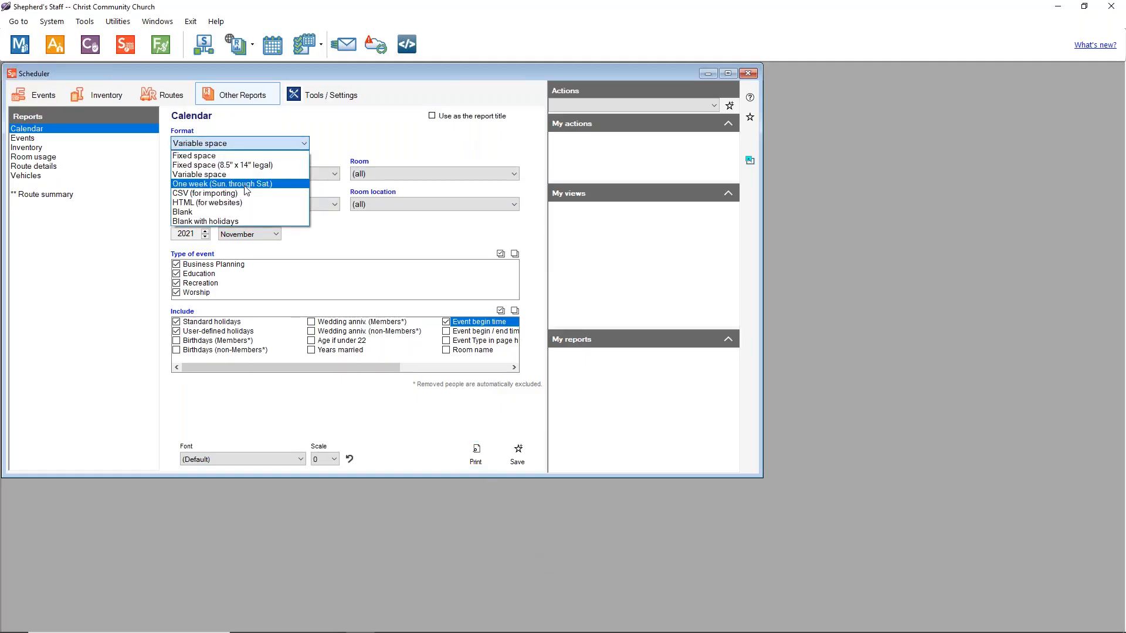
Step: Choose HTML (for websites), acknowledge the moved-feature notice, preview November 2021, and select Web browser (html) export
{"action": "left_click", "coordinate": [234, 202]}
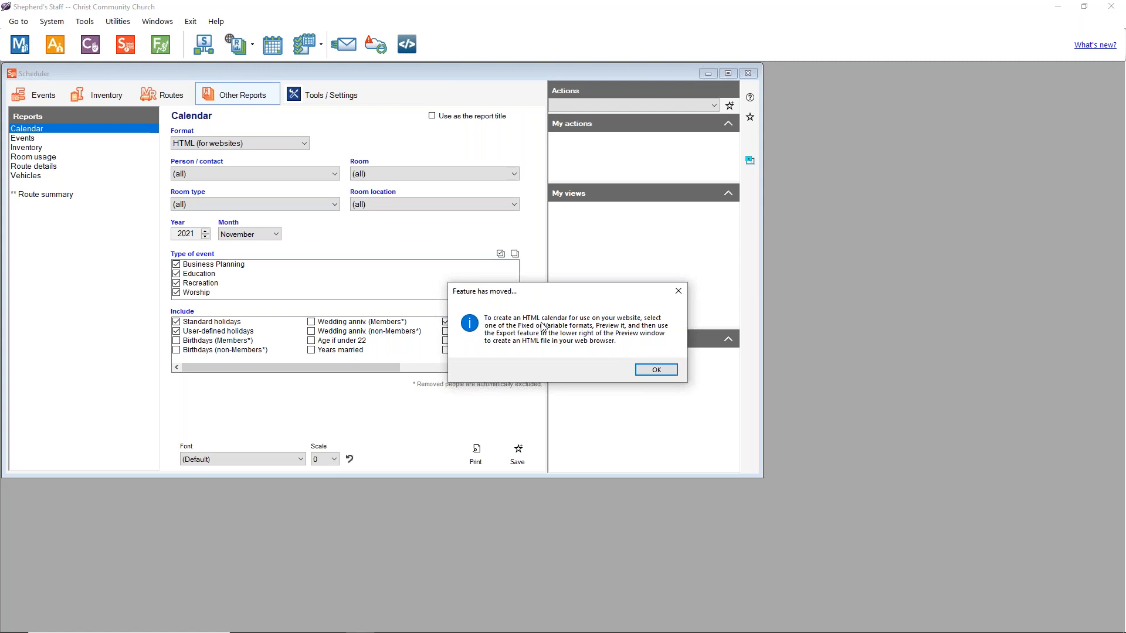
{"action": "left_click", "coordinate": [664, 370]}
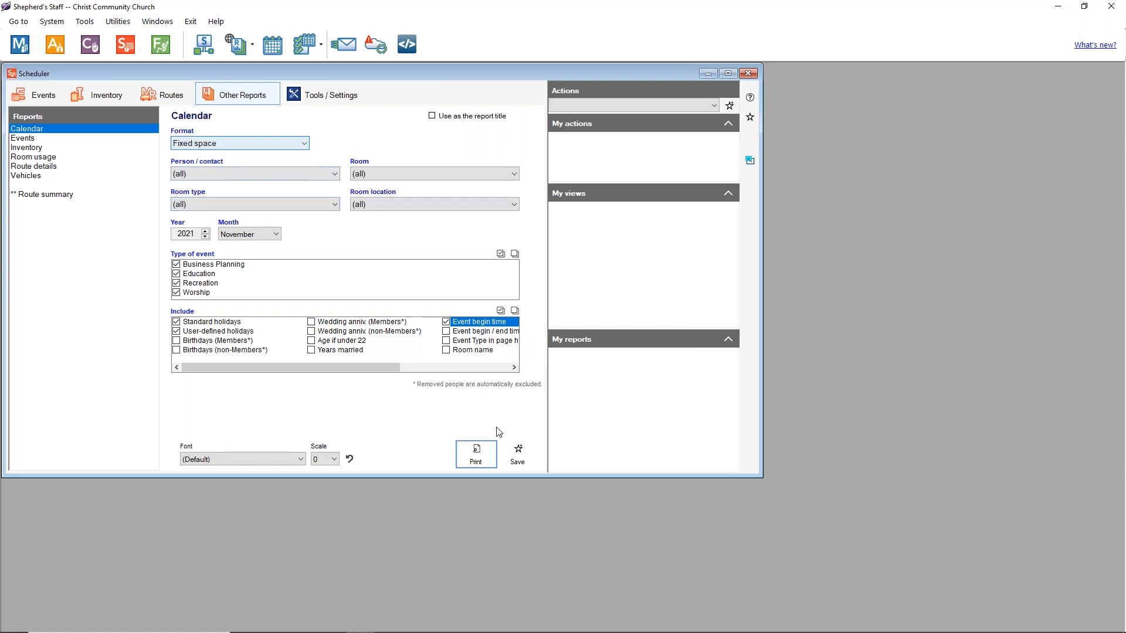
{"action": "left_click", "coordinate": [476, 453]}
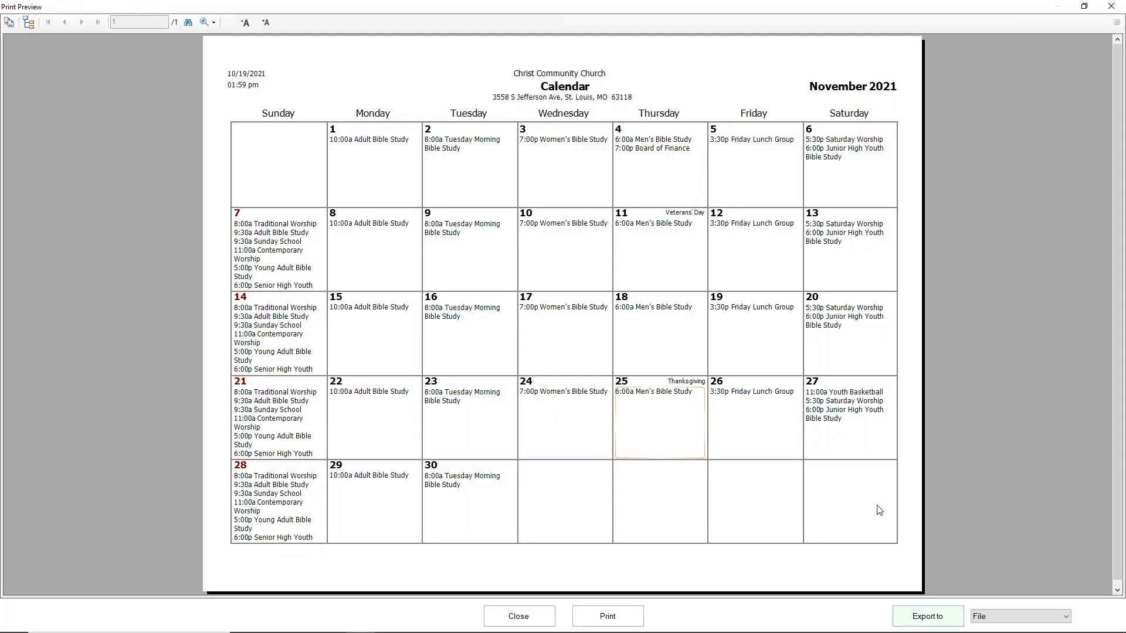
{"action": "left_click", "coordinate": [994, 617]}
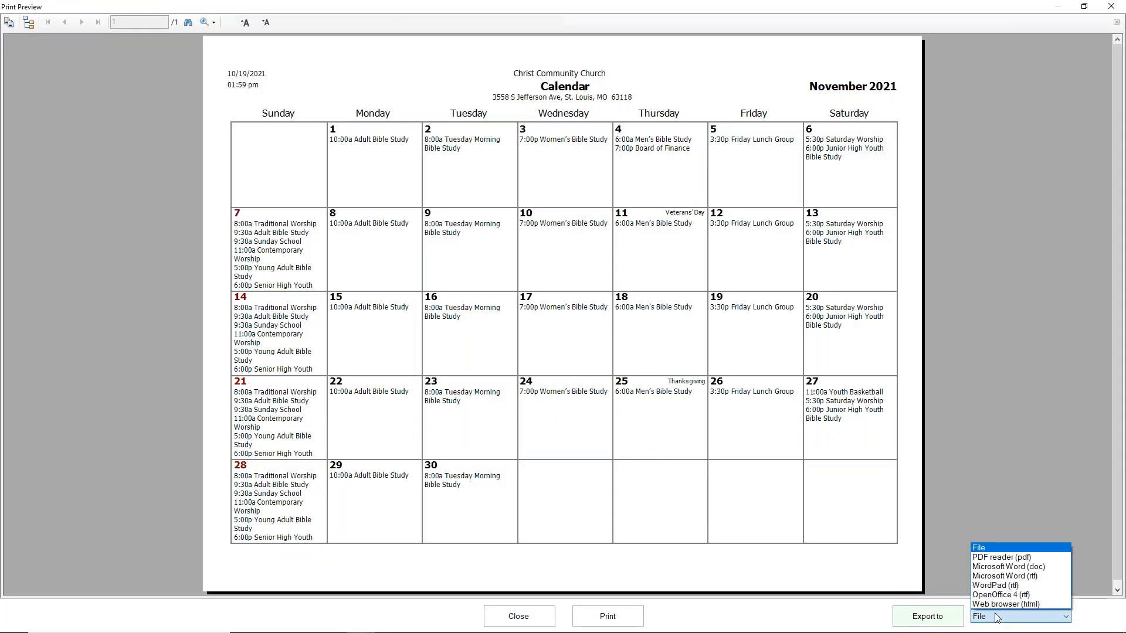
{"action": "left_click", "coordinate": [998, 604]}
Step: Export the November 2021 calendar as a web page, view it in Chrome, then close it
{"action": "left_click", "coordinate": [927, 617]}
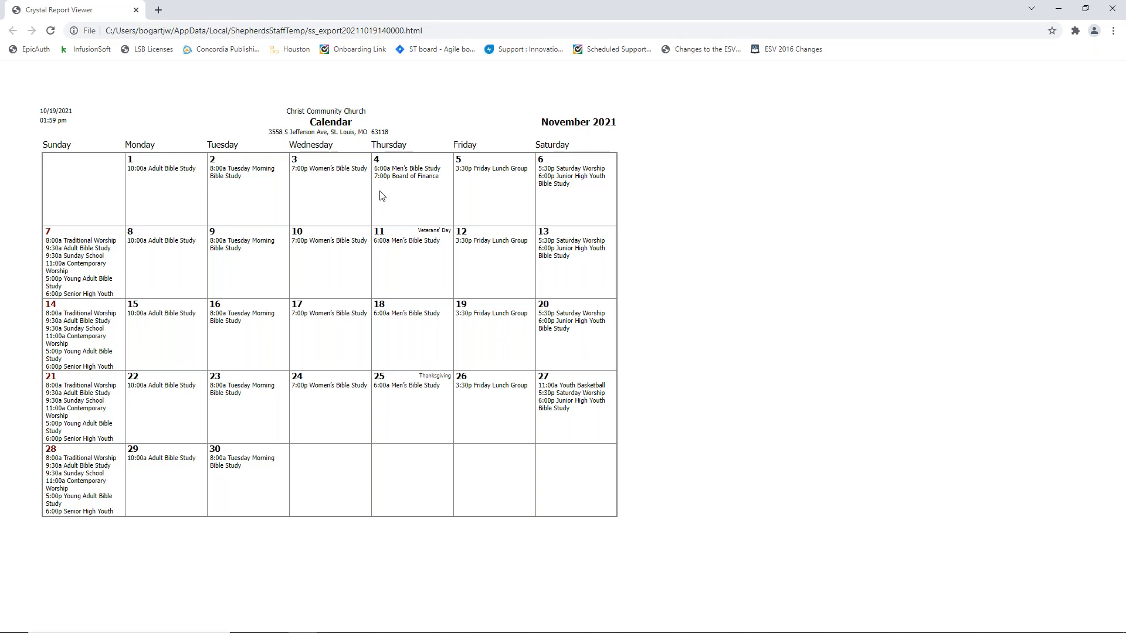
{"action": "left_click", "coordinate": [1112, 9]}
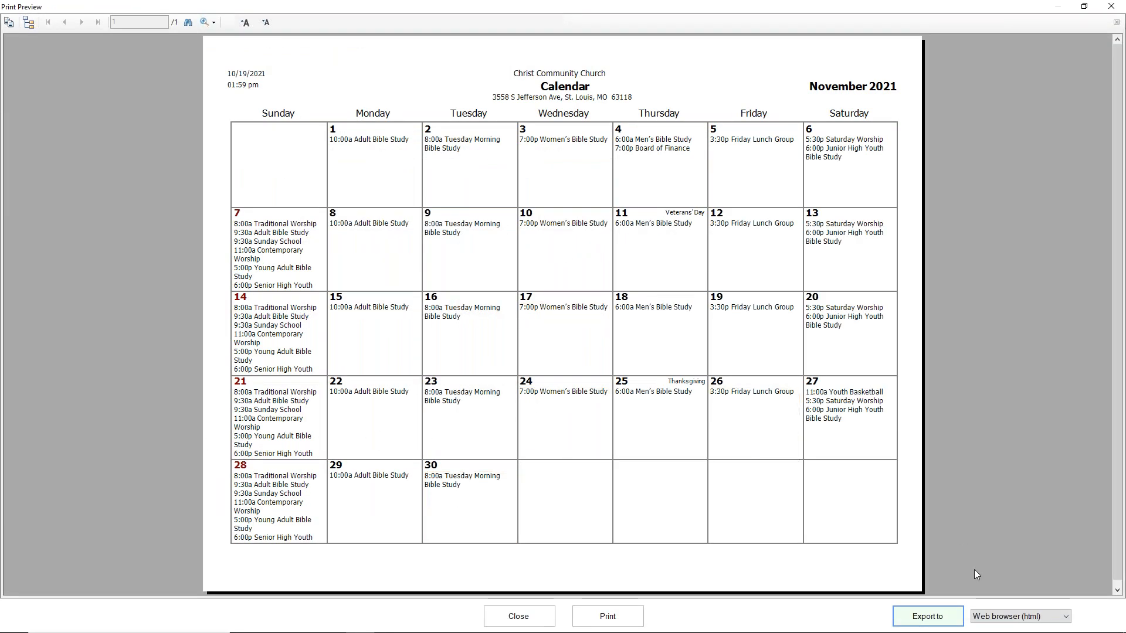
Step: Dismiss the export format list unchanged and close the calendar print preview
{"action": "left_click", "coordinate": [1006, 617]}
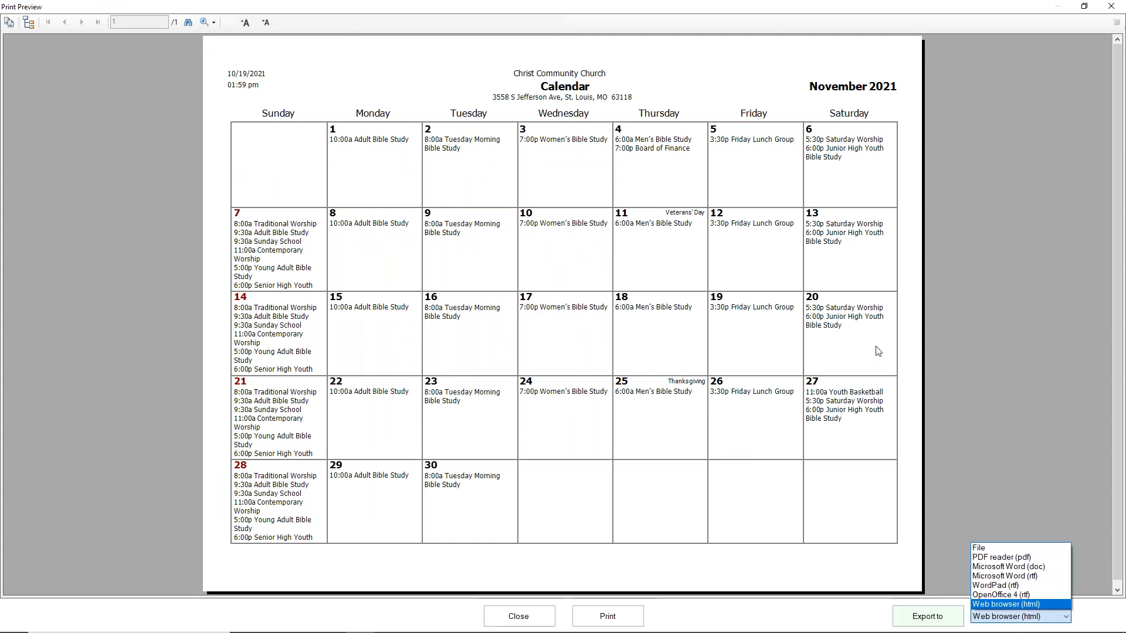
{"action": "left_click", "coordinate": [945, 322]}
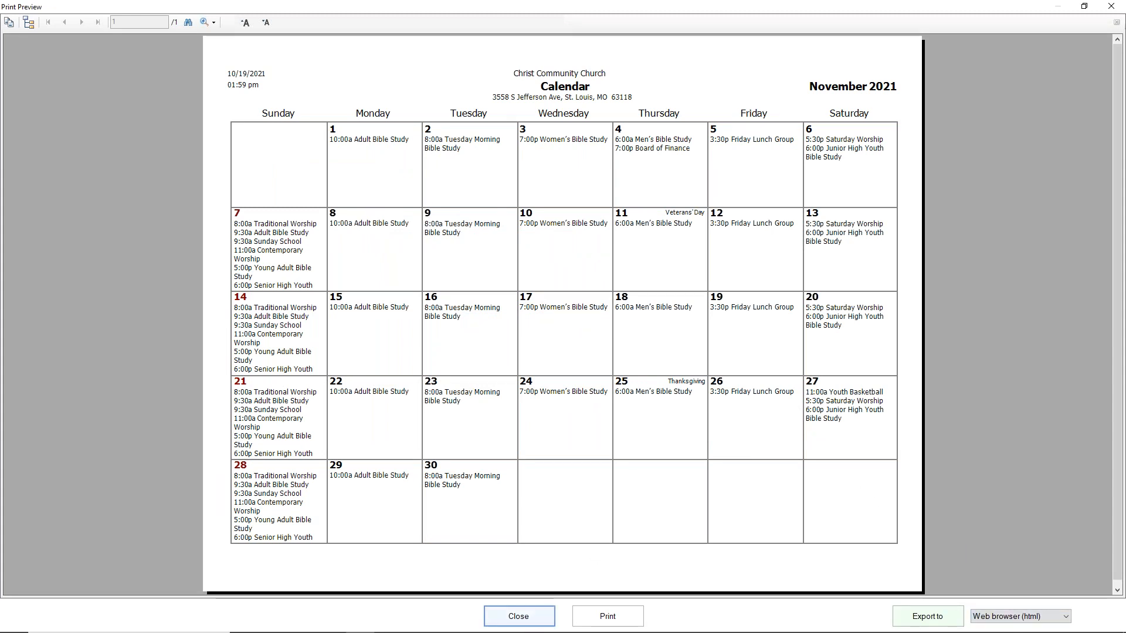
{"action": "left_click", "coordinate": [518, 616]}
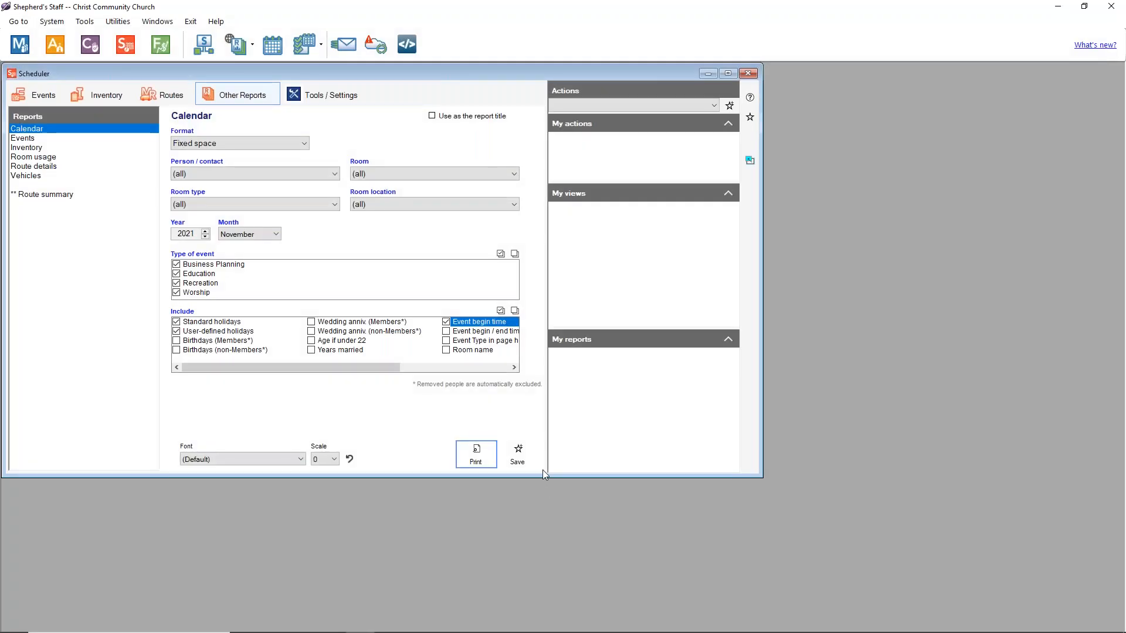
{"action": "left_click", "coordinate": [29, 139]}
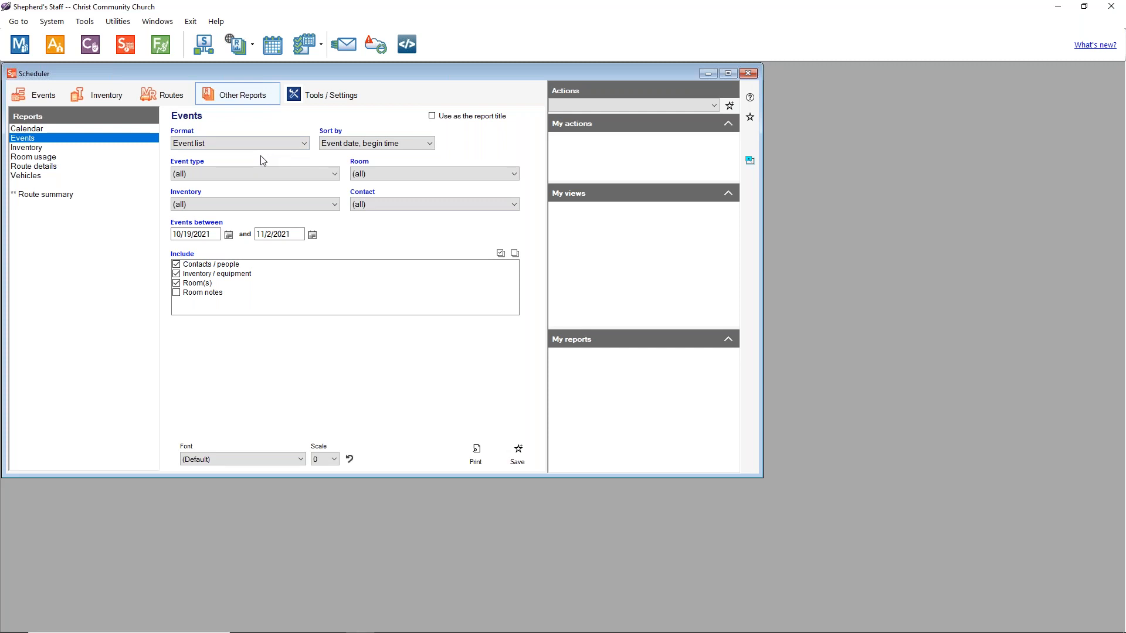
Step: Keep the Event list format, sort by event date and begin time, and all event types
{"action": "left_click", "coordinate": [250, 145]}
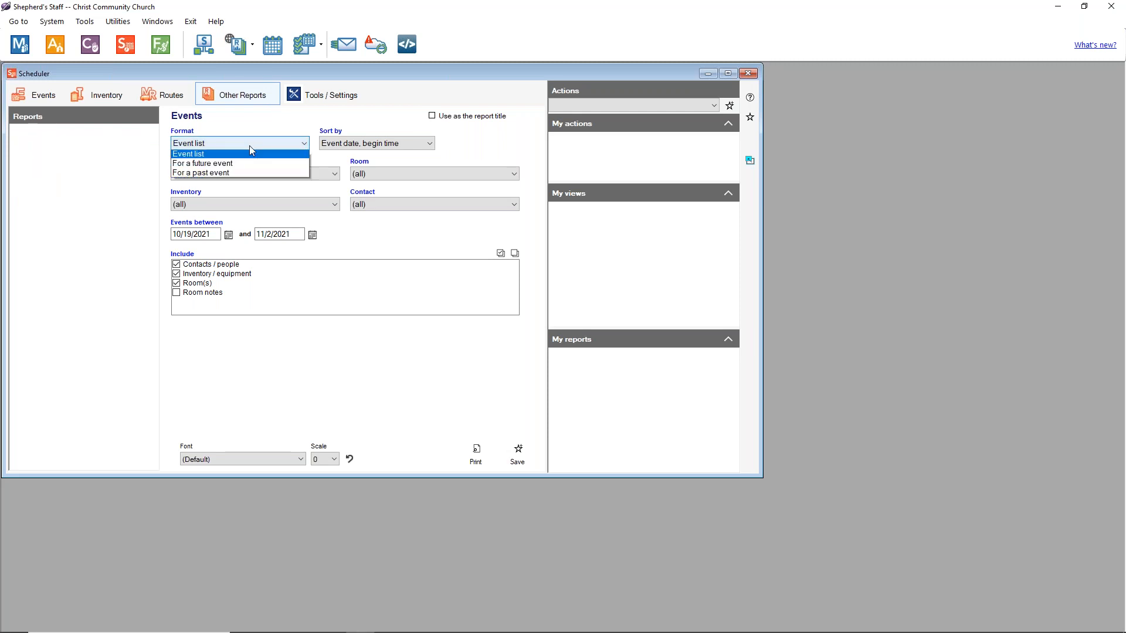
{"action": "left_click", "coordinate": [249, 145]}
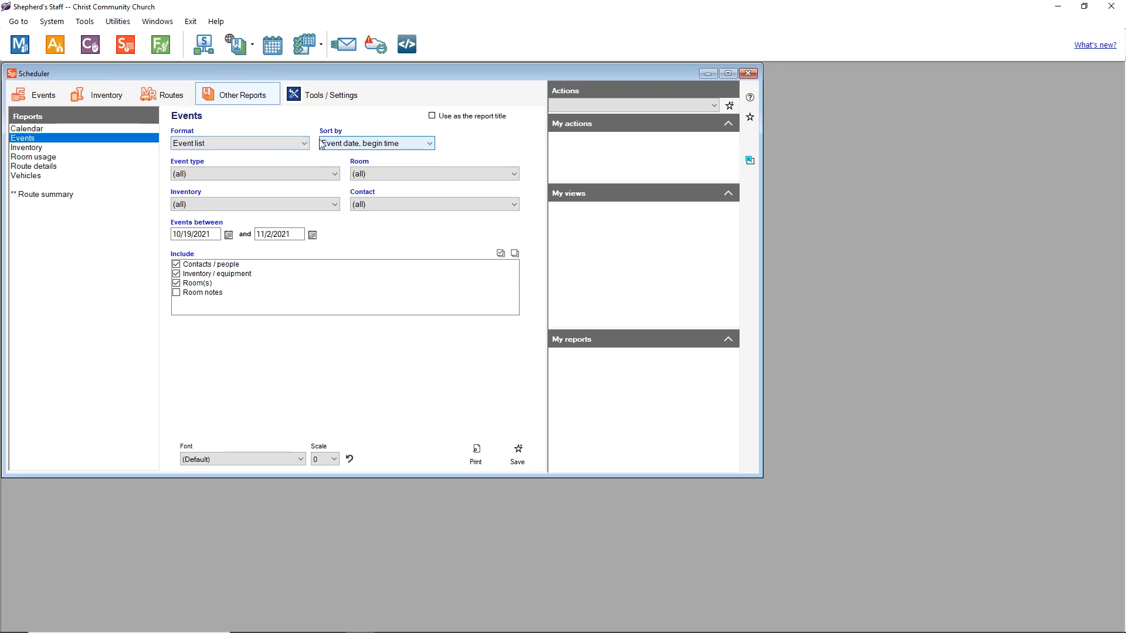
{"action": "left_click", "coordinate": [340, 145]}
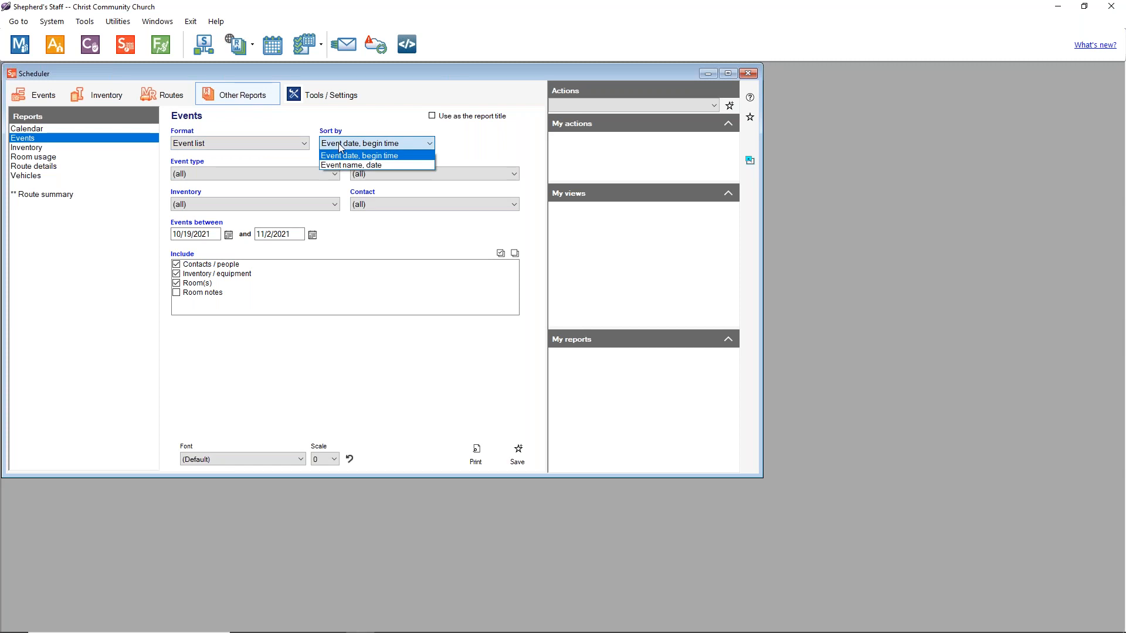
{"action": "left_click", "coordinate": [340, 147]}
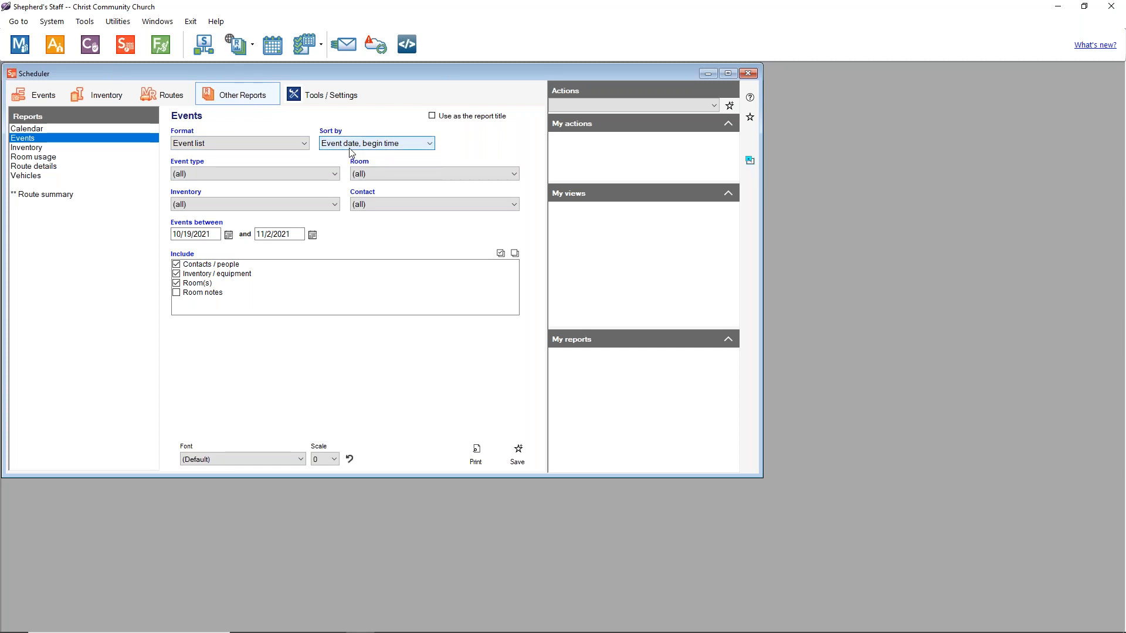
{"action": "left_click", "coordinate": [201, 174]}
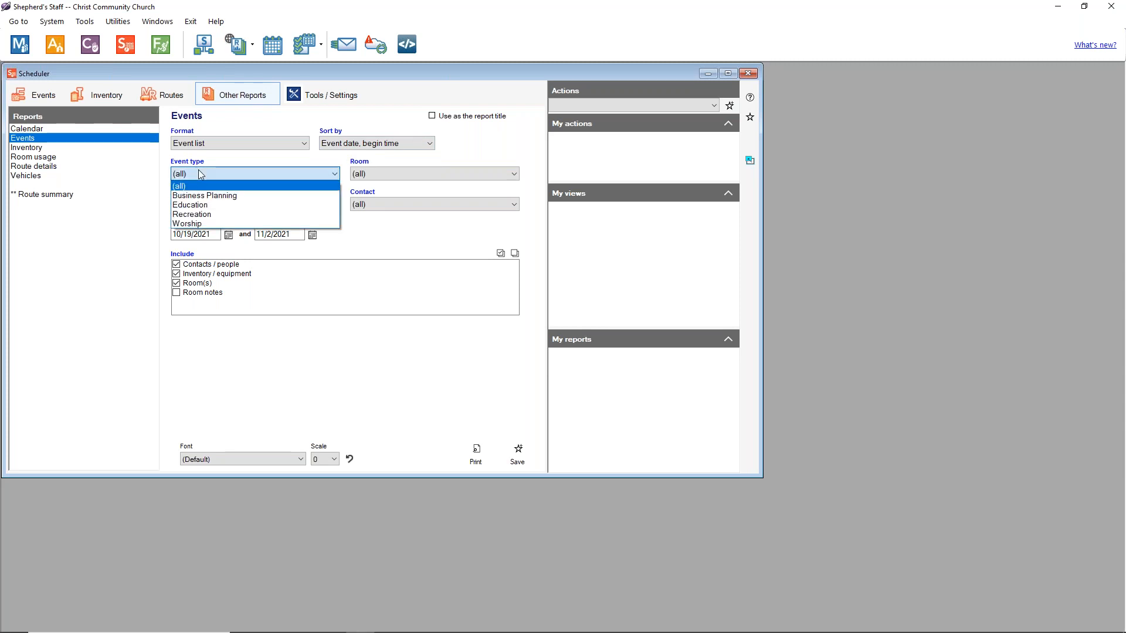
{"action": "left_click", "coordinate": [211, 166]}
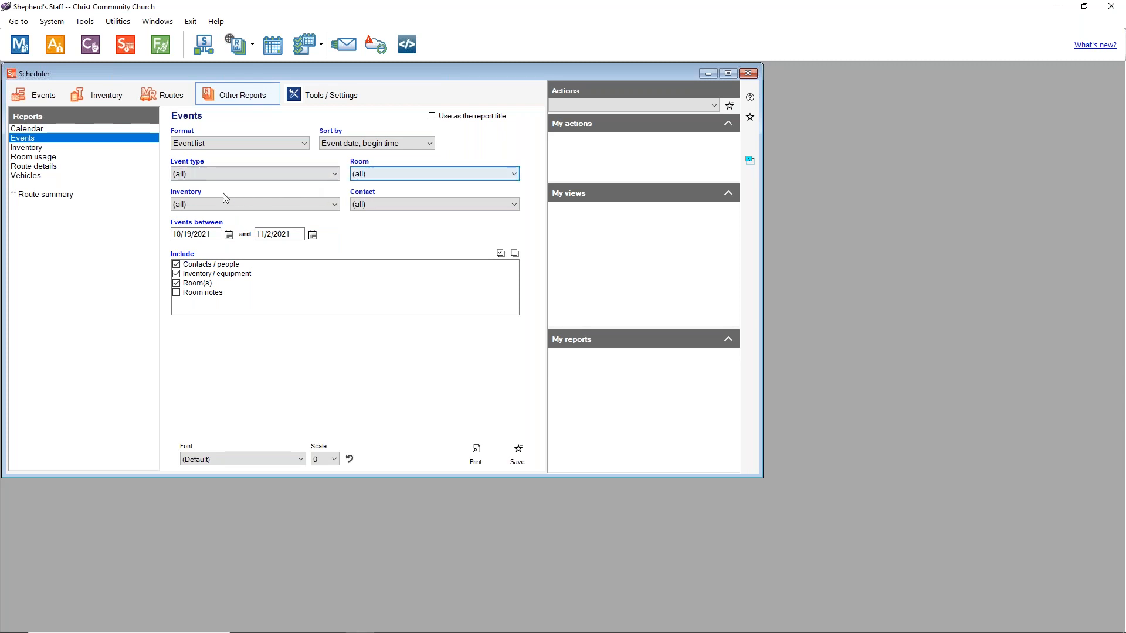
Step: Keep all inventory and contacts, then preview the 10/19/2021–11/2/2021 Event list
{"action": "left_click", "coordinate": [197, 202]}
{"action": "left_click", "coordinate": [197, 201]}
{"action": "left_click", "coordinate": [373, 202]}
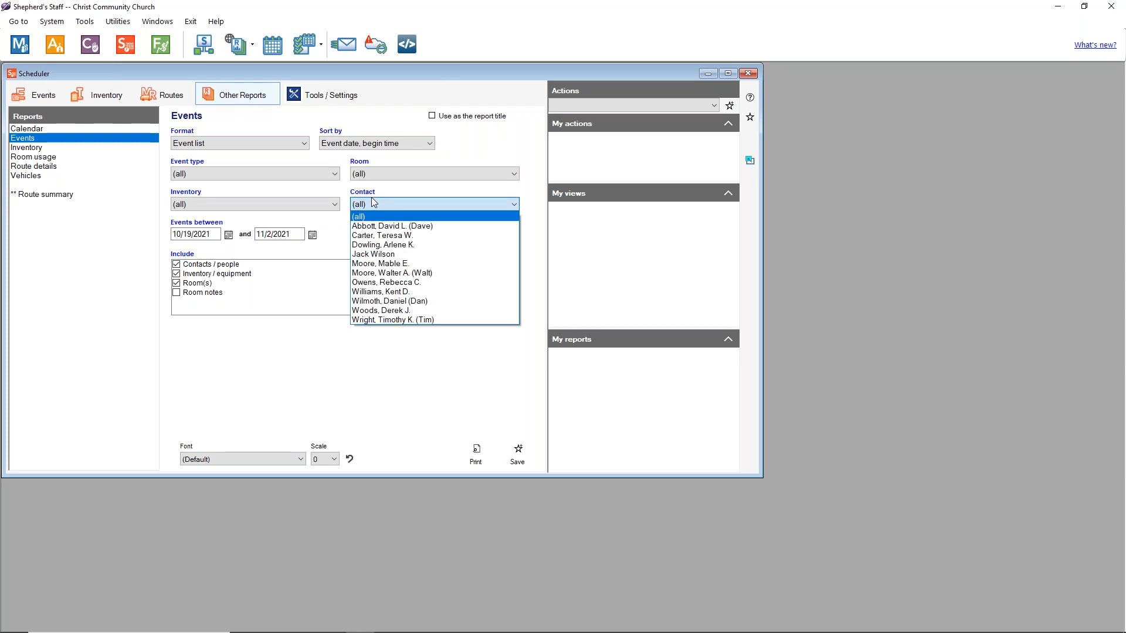
{"action": "left_click", "coordinate": [373, 202]}
{"action": "left_click", "coordinate": [209, 236]}
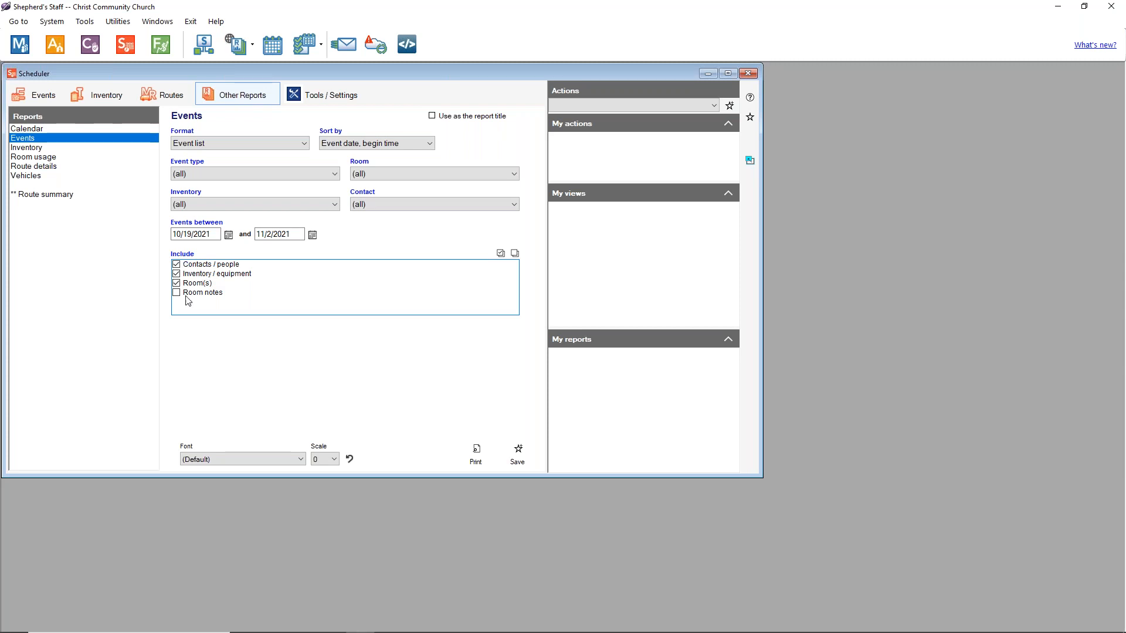
{"action": "left_click", "coordinate": [475, 453]}
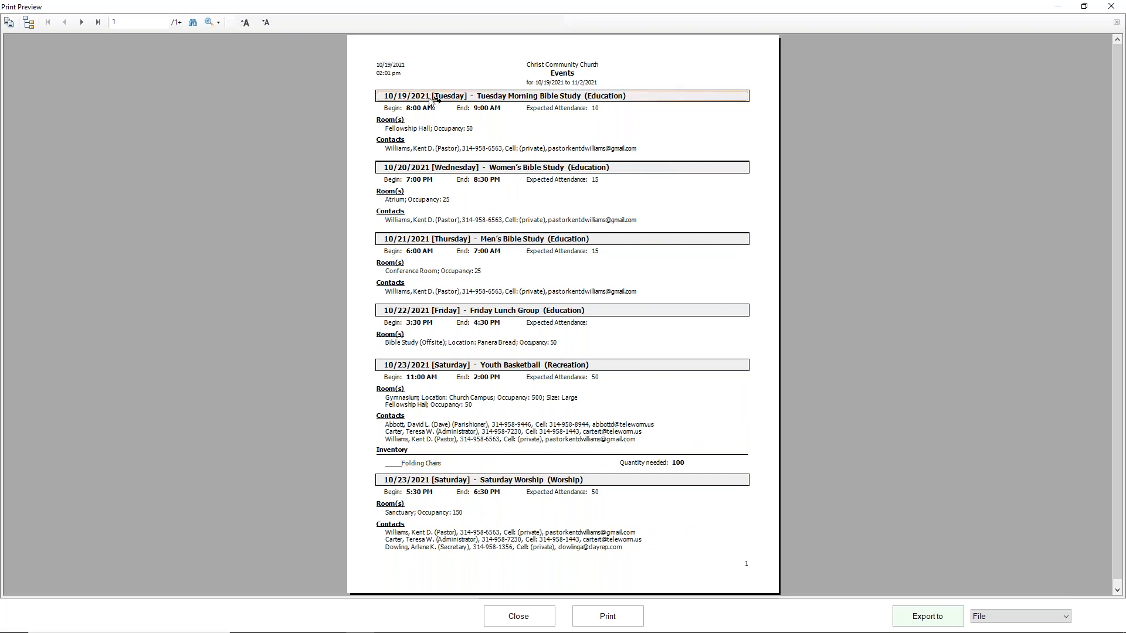
{"action": "left_click", "coordinate": [518, 616]}
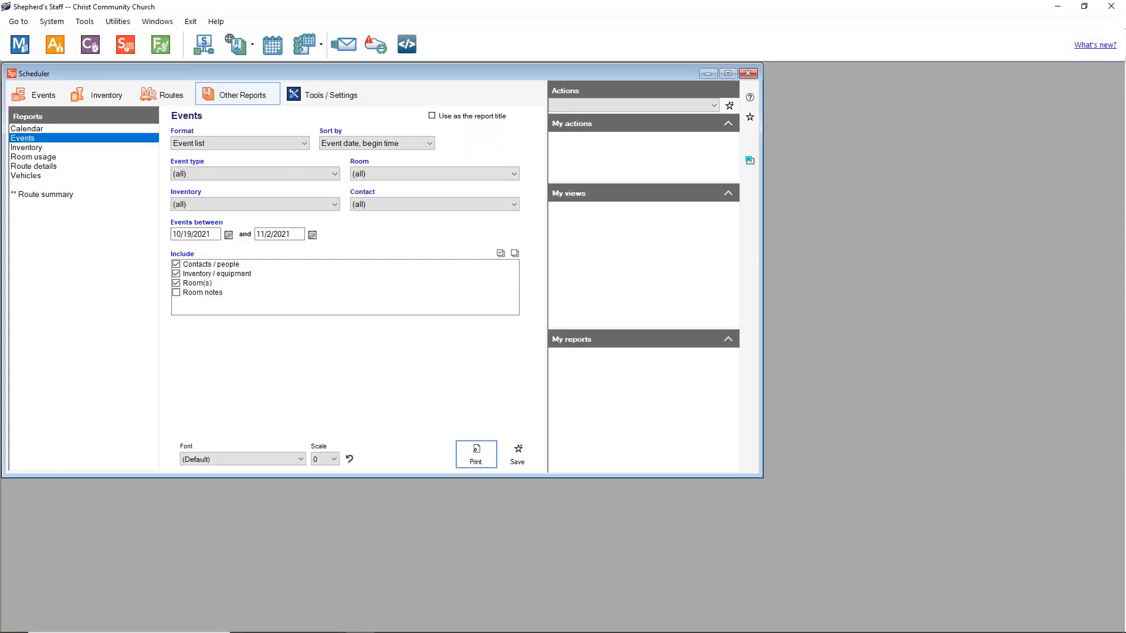
Step: Preview the single future event report from the Events options, then close it
{"action": "left_click", "coordinate": [46, 148]}
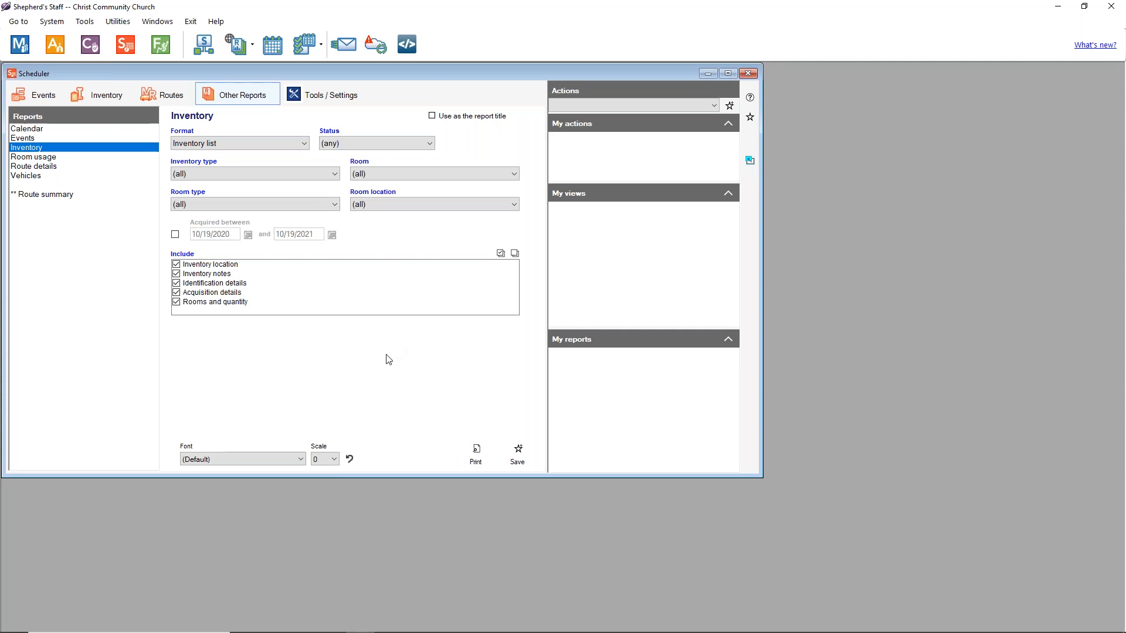
{"action": "left_click", "coordinate": [31, 138]}
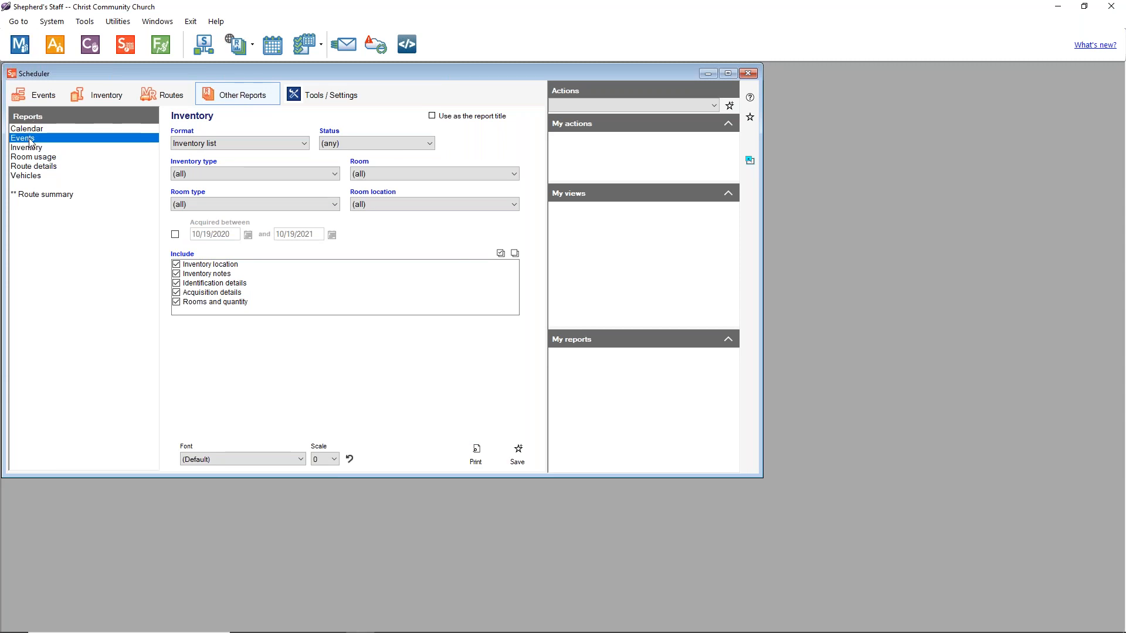
{"action": "left_click", "coordinate": [202, 145]}
{"action": "left_click", "coordinate": [216, 167]}
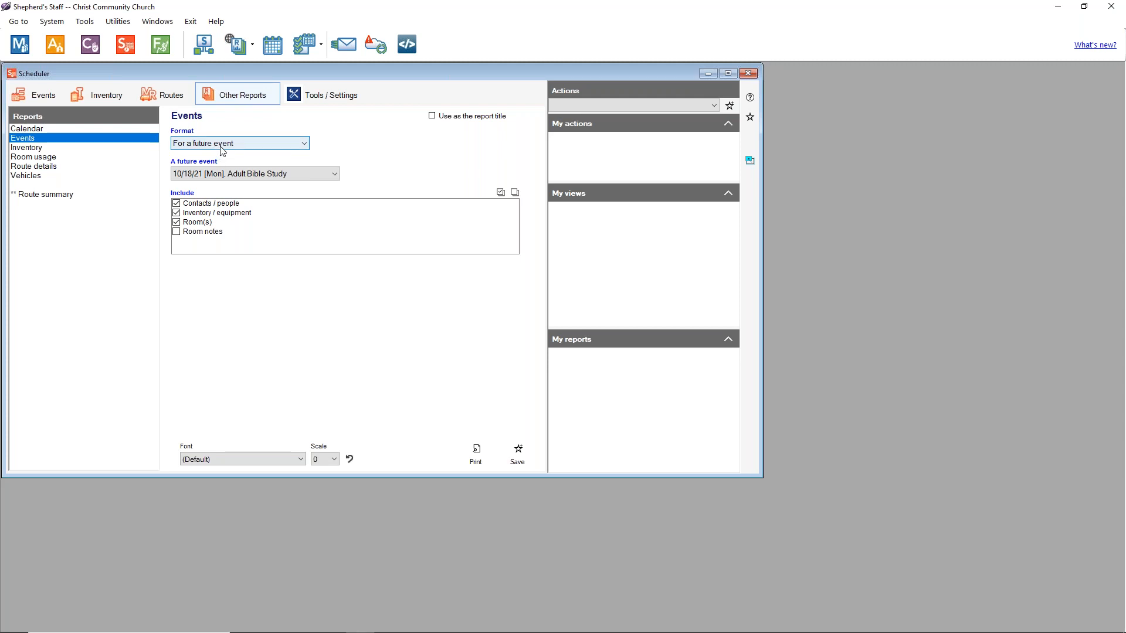
{"action": "left_click", "coordinate": [476, 455]}
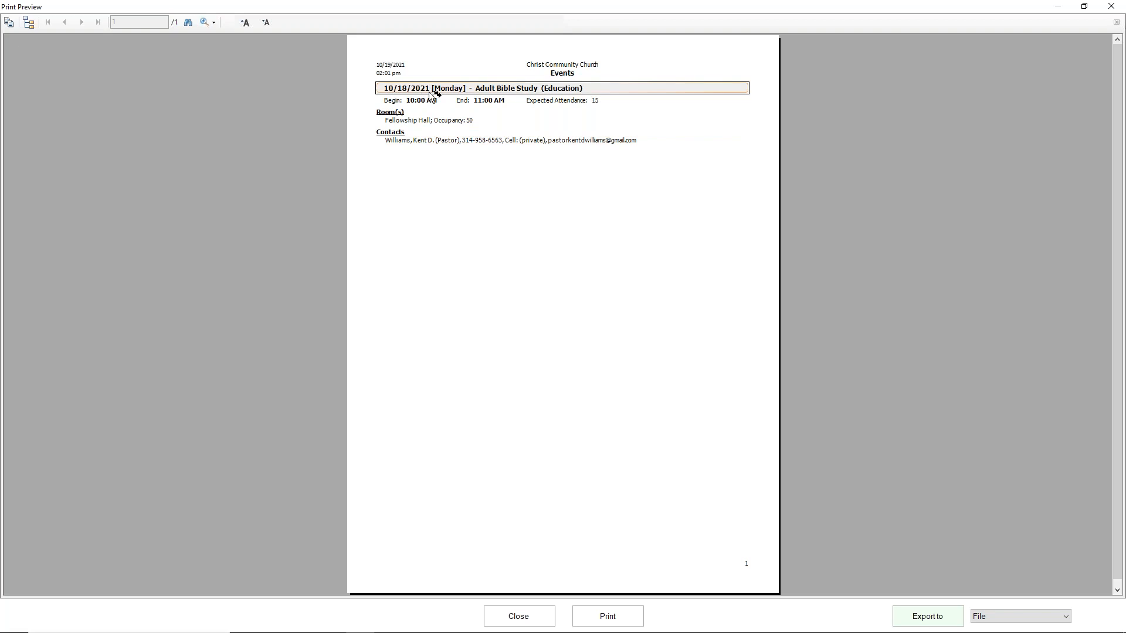
{"action": "left_click", "coordinate": [521, 616]}
Step: Keep the current future event, switch to the past-event format, then go to Inventory settings
{"action": "left_click", "coordinate": [288, 175]}
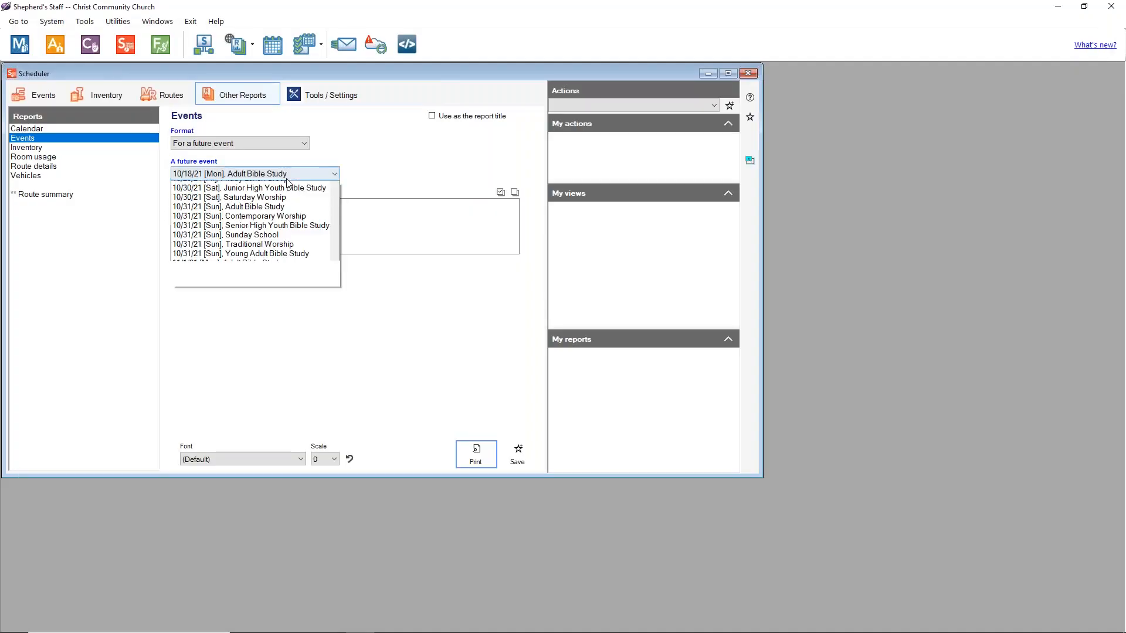
{"action": "left_click", "coordinate": [286, 174]}
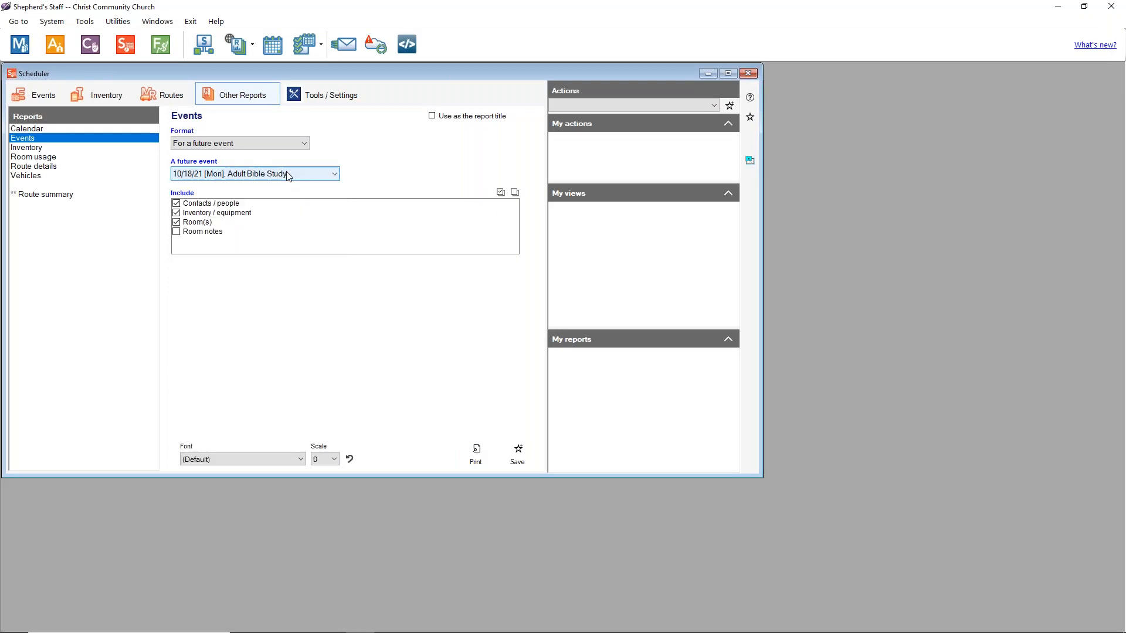
{"action": "left_click", "coordinate": [281, 144]}
{"action": "left_click", "coordinate": [232, 175]}
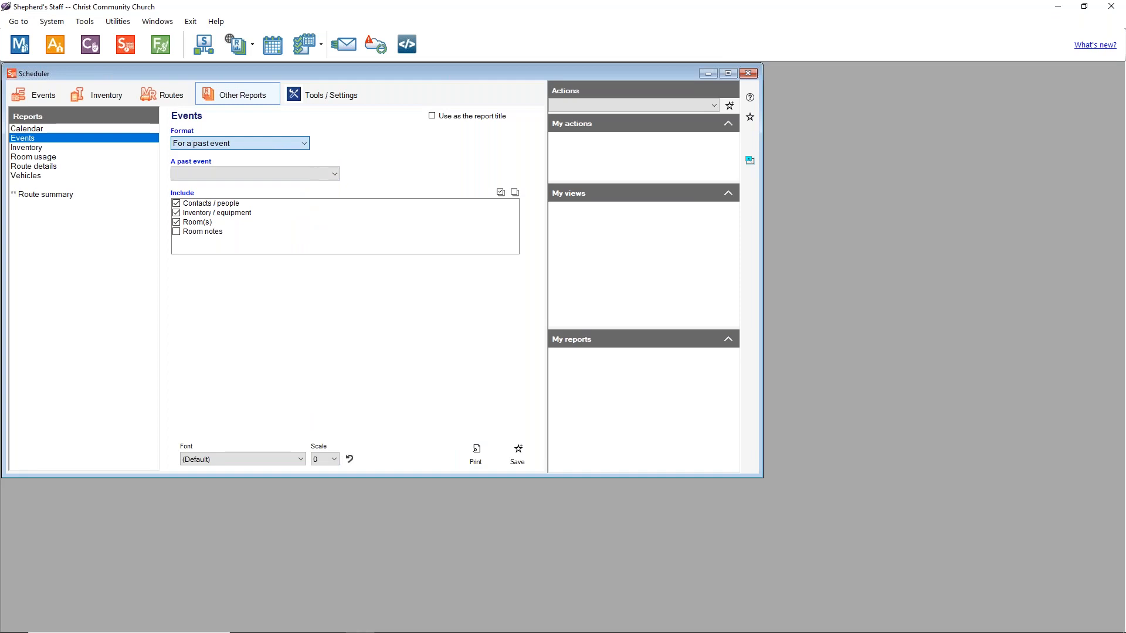
{"action": "left_click", "coordinate": [52, 148]}
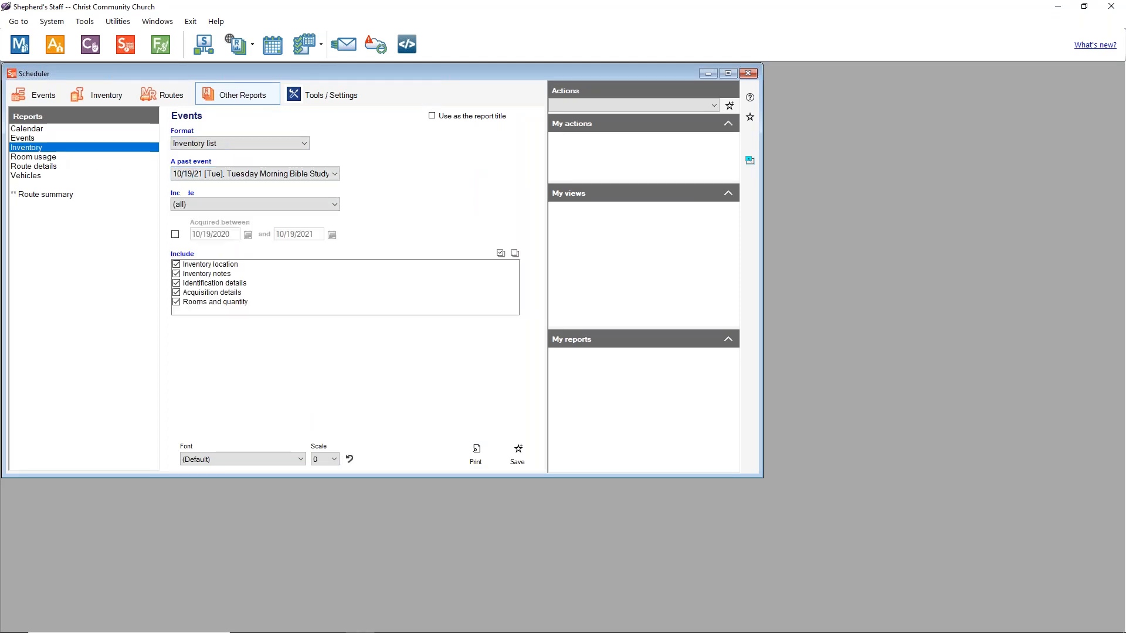
Step: Review the format, status, inventory type, room, room type and location choices, keeping defaults
{"action": "left_click", "coordinate": [287, 143]}
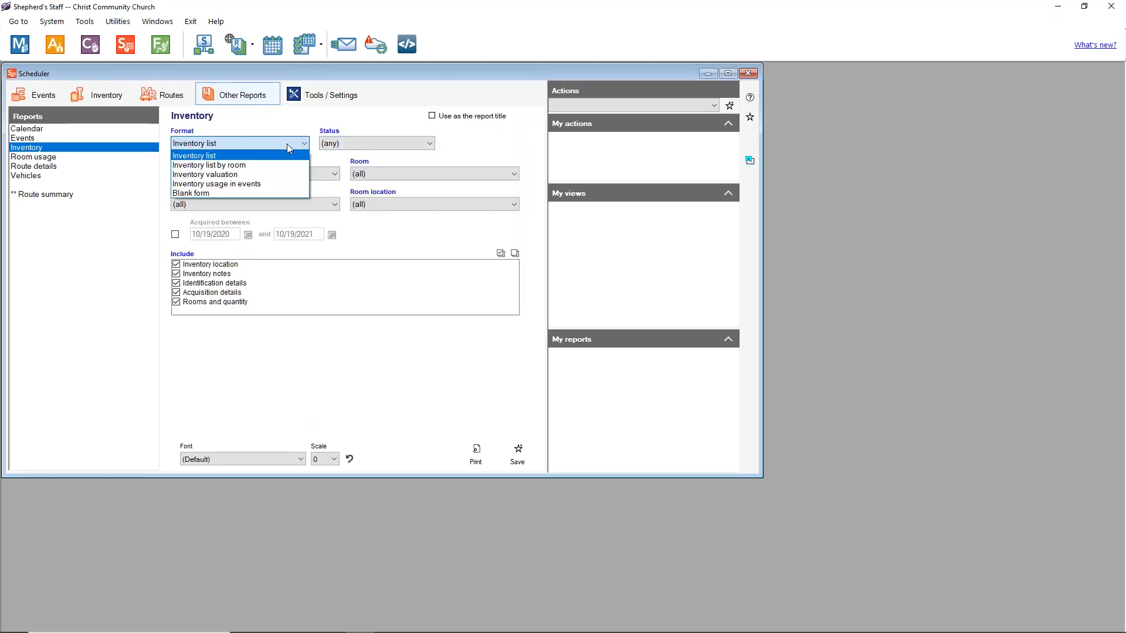
{"action": "left_click", "coordinate": [287, 143]}
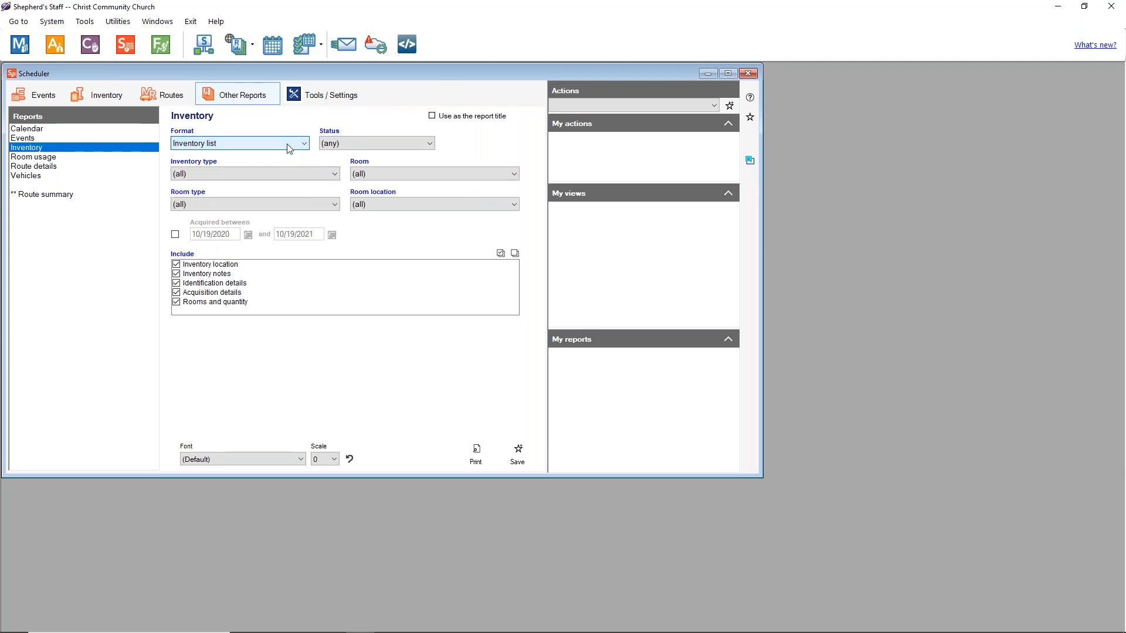
{"action": "left_click", "coordinate": [371, 144]}
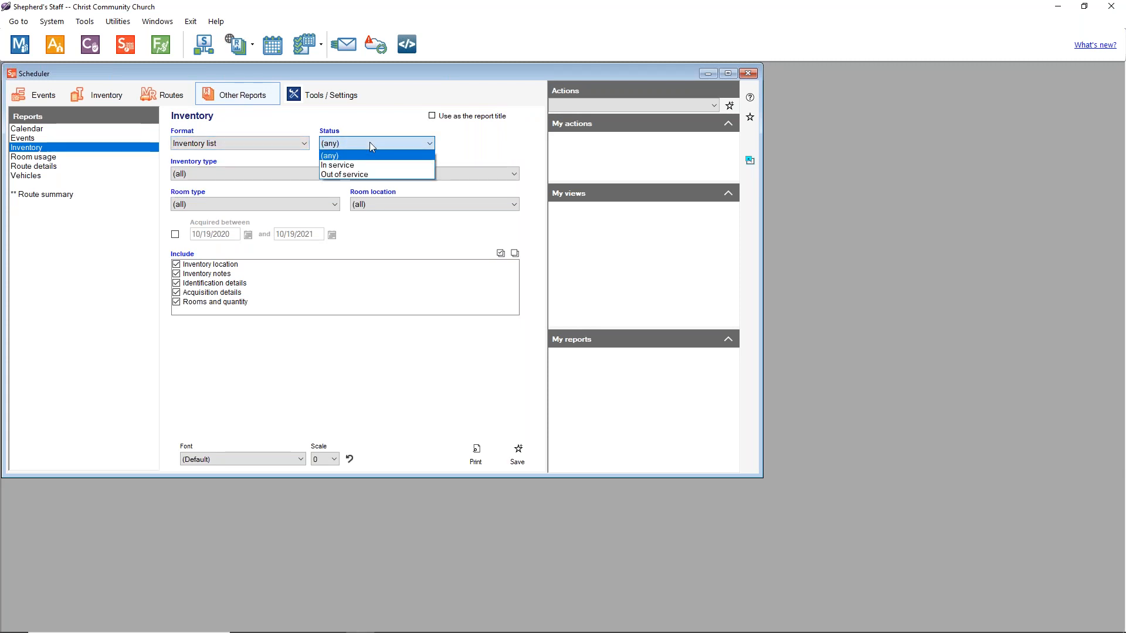
{"action": "left_click", "coordinate": [338, 155]}
{"action": "left_click", "coordinate": [277, 179]}
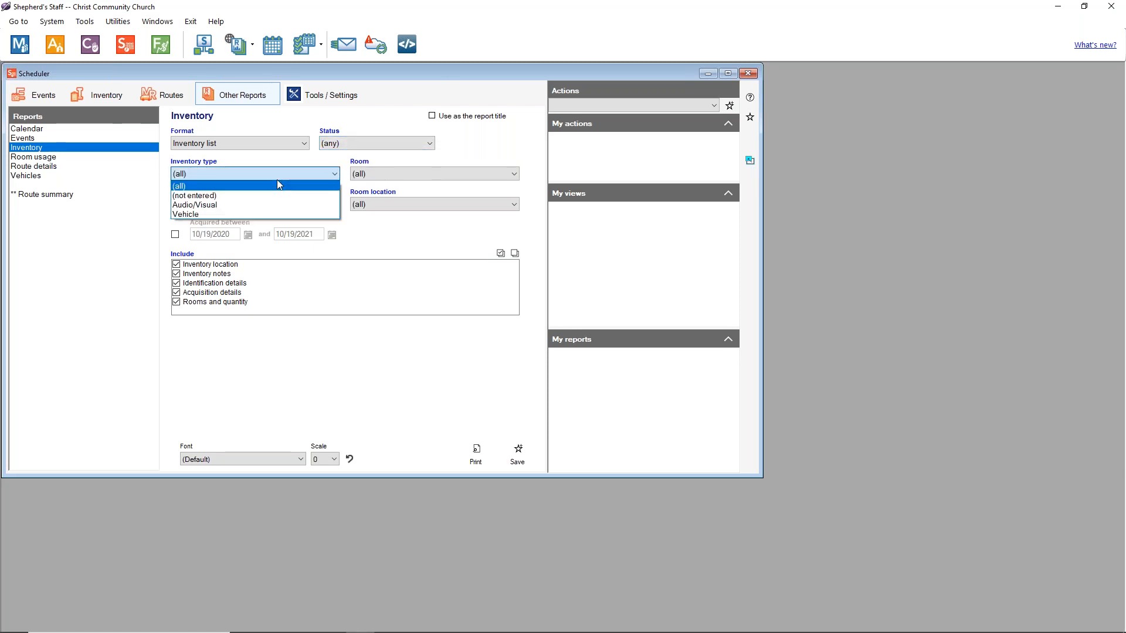
{"action": "left_click", "coordinate": [277, 186]}
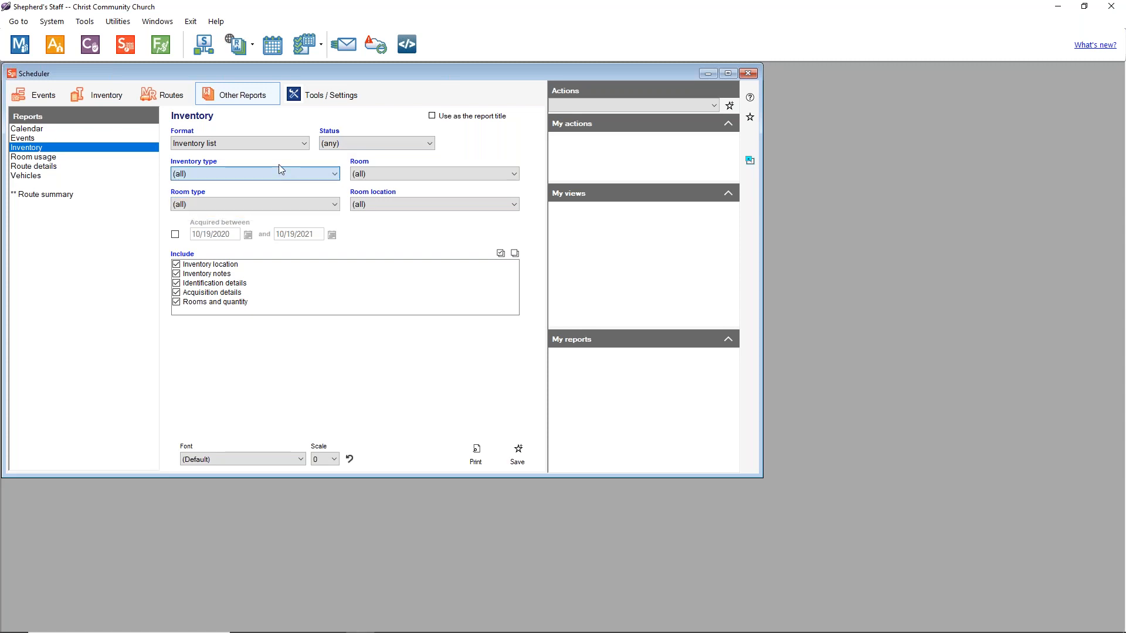
{"action": "left_click", "coordinate": [434, 173]}
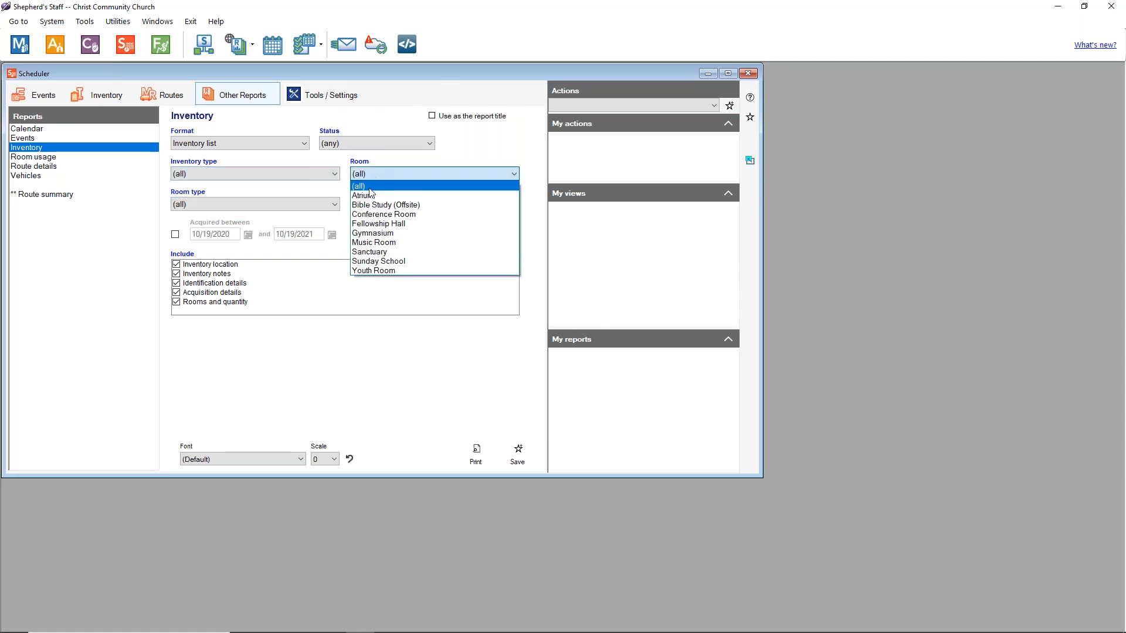
{"action": "left_click", "coordinate": [300, 190]}
{"action": "left_click", "coordinate": [284, 203]}
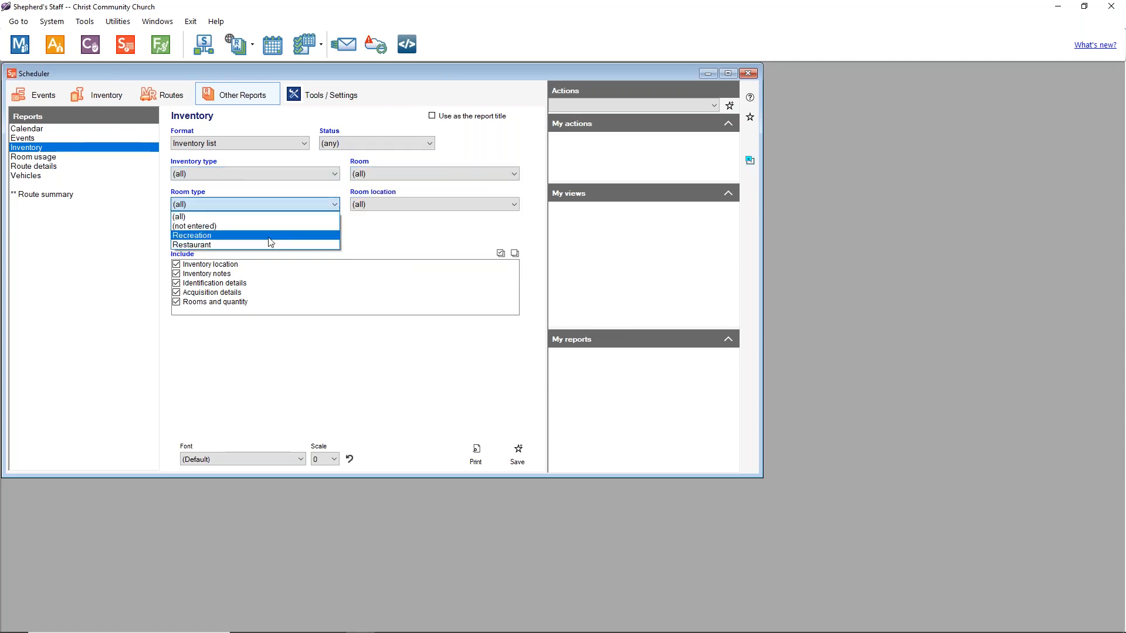
{"action": "left_click", "coordinate": [264, 216]}
{"action": "left_click", "coordinate": [370, 203]}
{"action": "left_click", "coordinate": [385, 213]}
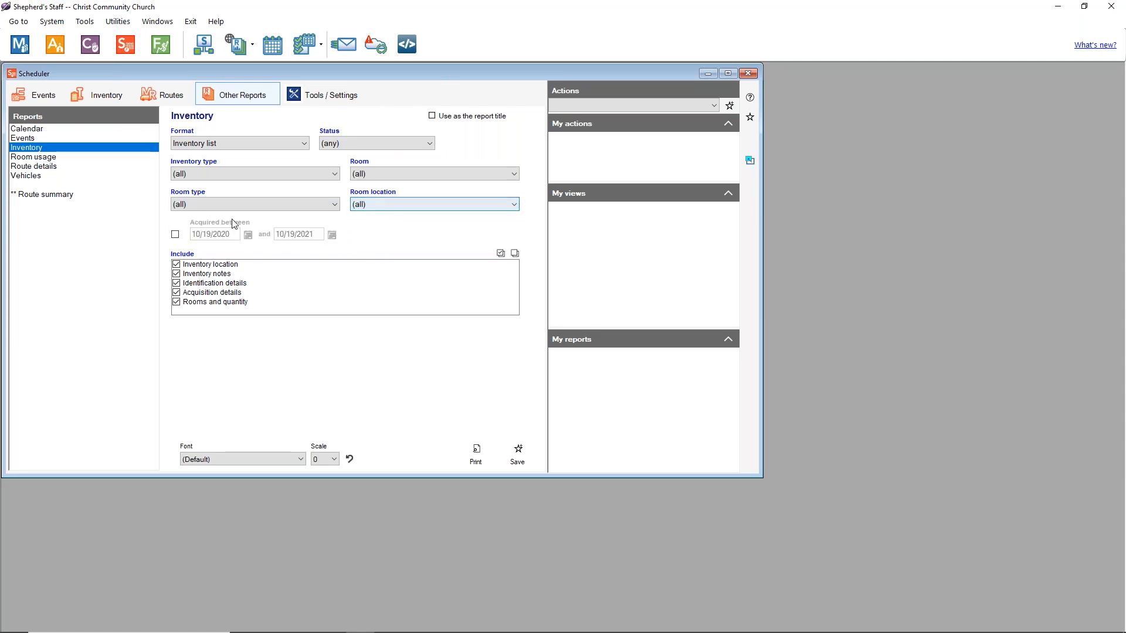
Step: Limit the inventory report to Audio/Visual items that are In service, all rooms
{"action": "left_click", "coordinate": [237, 174]}
{"action": "left_click", "coordinate": [192, 213]}
{"action": "left_click", "coordinate": [393, 173]}
{"action": "left_click", "coordinate": [394, 173]}
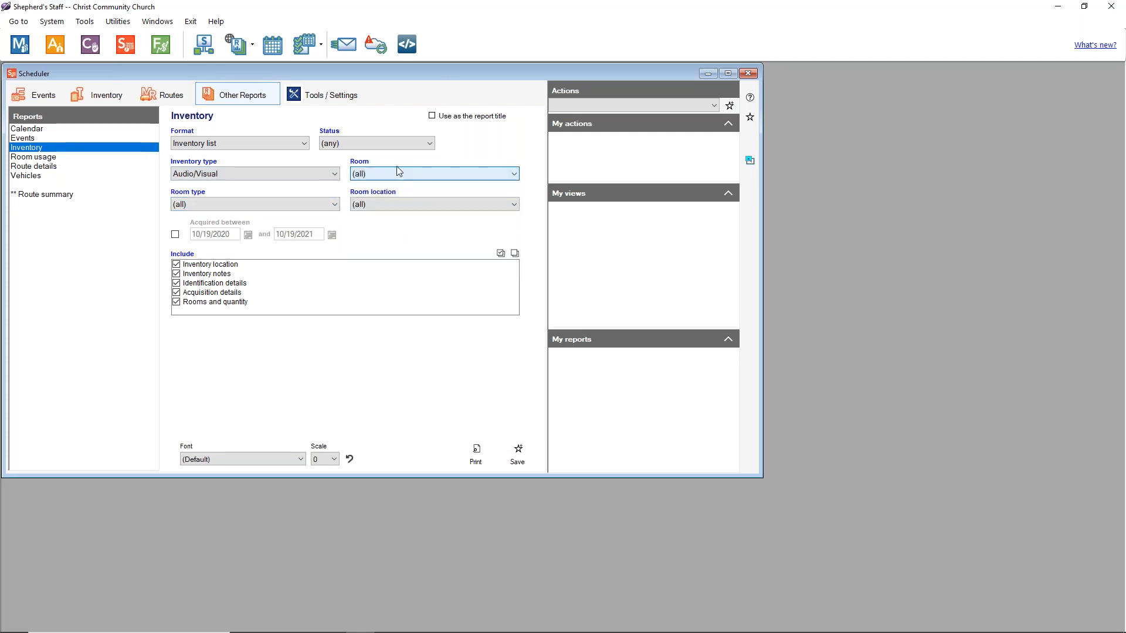
{"action": "left_click", "coordinate": [402, 142]}
{"action": "left_click", "coordinate": [367, 164]}
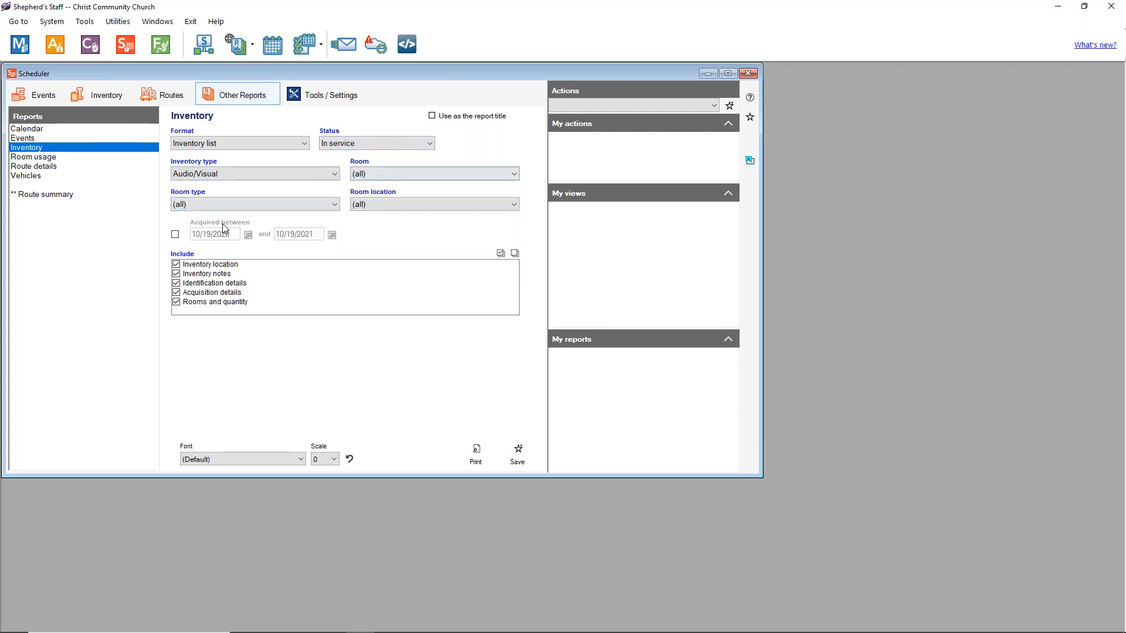
{"action": "left_click", "coordinate": [401, 209]}
{"action": "left_click", "coordinate": [404, 212]}
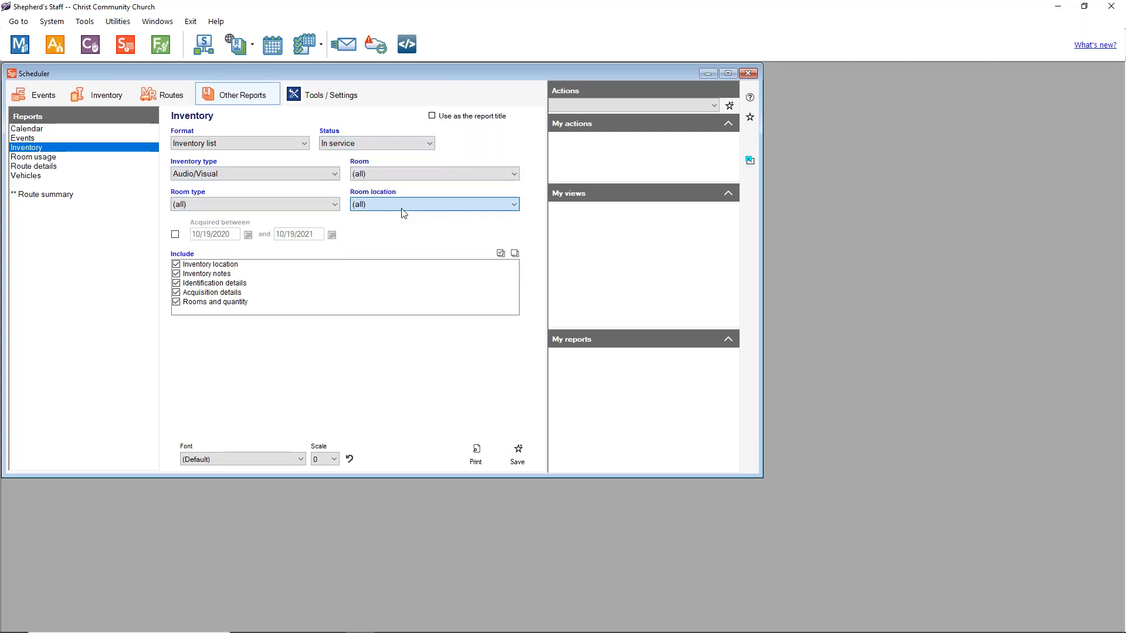
Step: Try the by-room, valuation, usage-in-events and Blank form formats, returning to Inventory list
{"action": "left_click", "coordinate": [291, 141]}
{"action": "left_click", "coordinate": [264, 153]}
{"action": "left_click", "coordinate": [265, 145]}
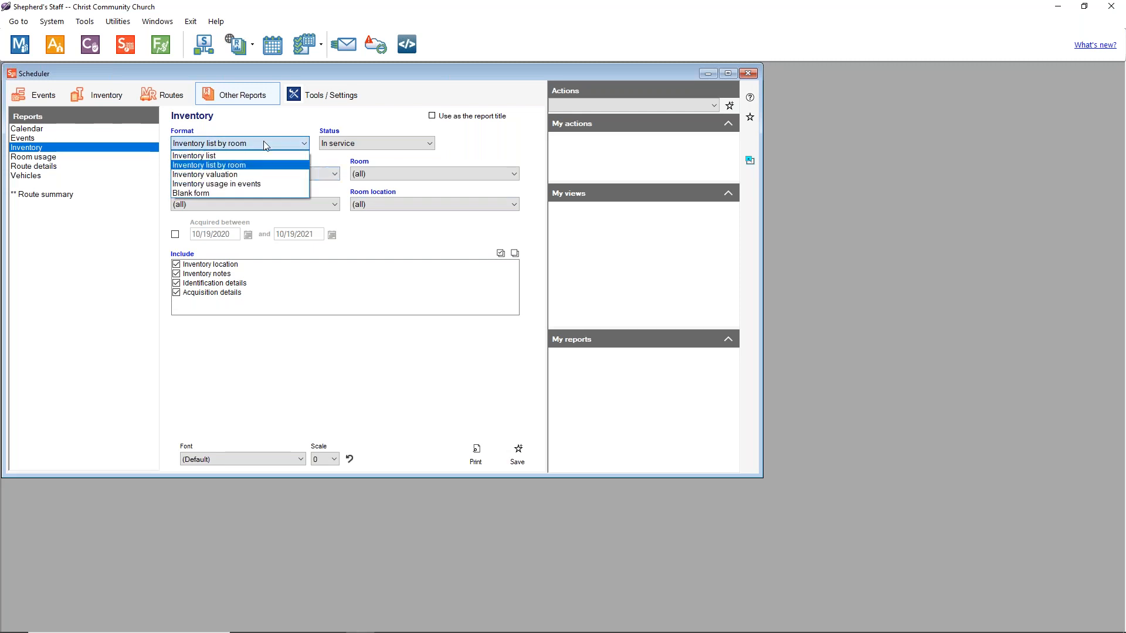
{"action": "left_click", "coordinate": [258, 174]}
{"action": "left_click", "coordinate": [272, 144]}
{"action": "left_click", "coordinate": [253, 185]}
{"action": "left_click", "coordinate": [258, 143]}
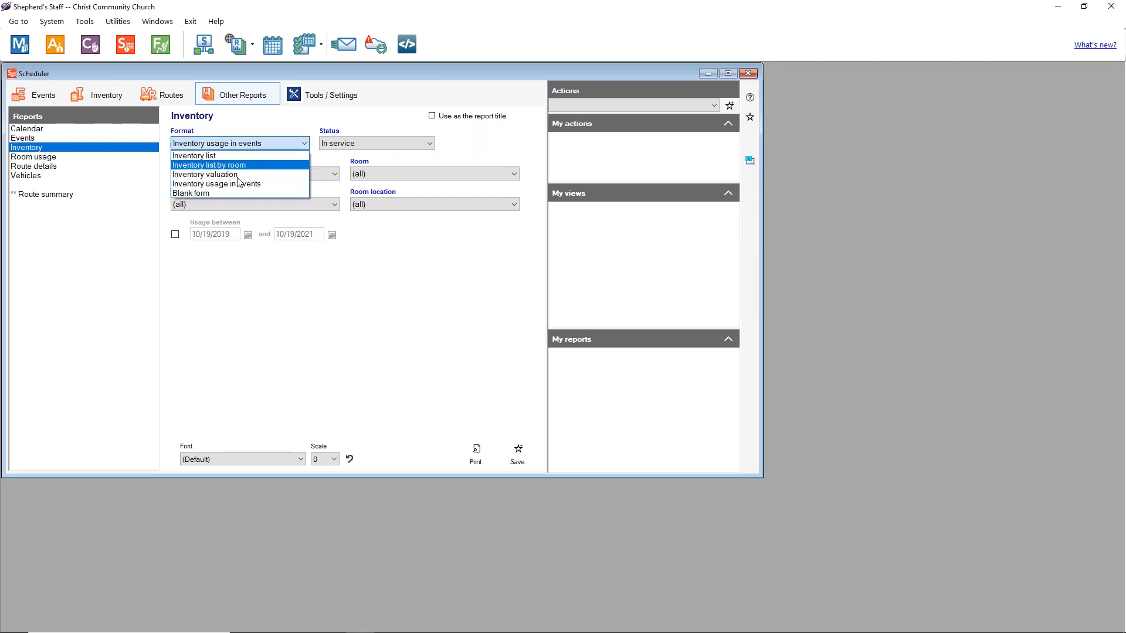
{"action": "left_click", "coordinate": [228, 193]}
{"action": "left_click", "coordinate": [237, 144]}
{"action": "left_click", "coordinate": [226, 166]}
{"action": "left_click", "coordinate": [247, 144]}
{"action": "left_click", "coordinate": [194, 155]}
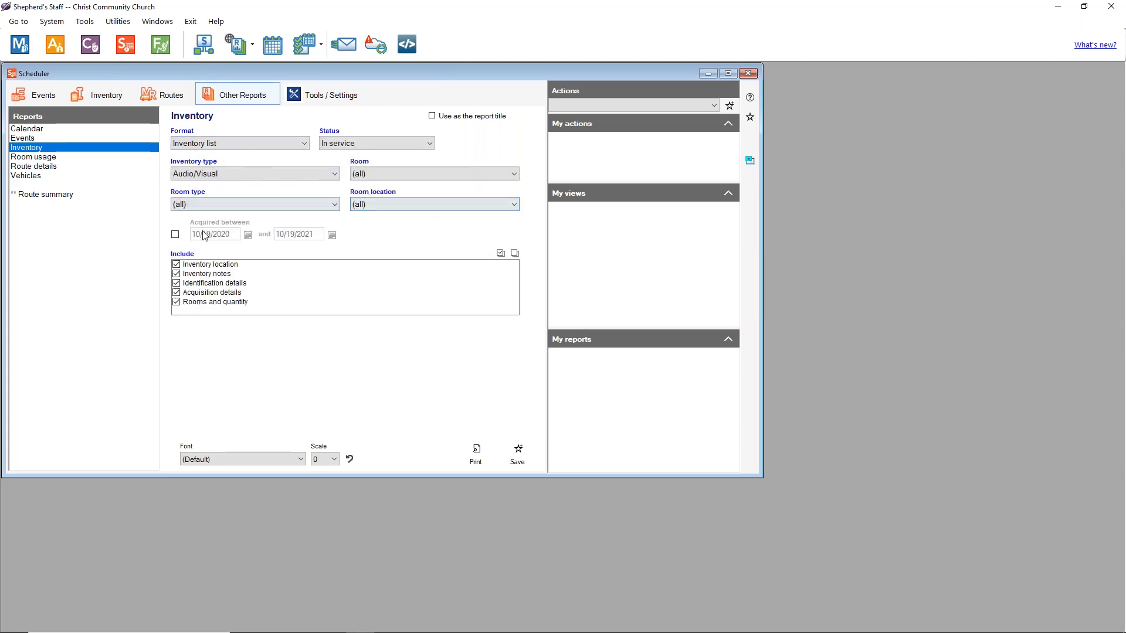
Step: Leave the acquisition date range unrestricted and preview the inventory report
{"action": "left_click", "coordinate": [175, 235]}
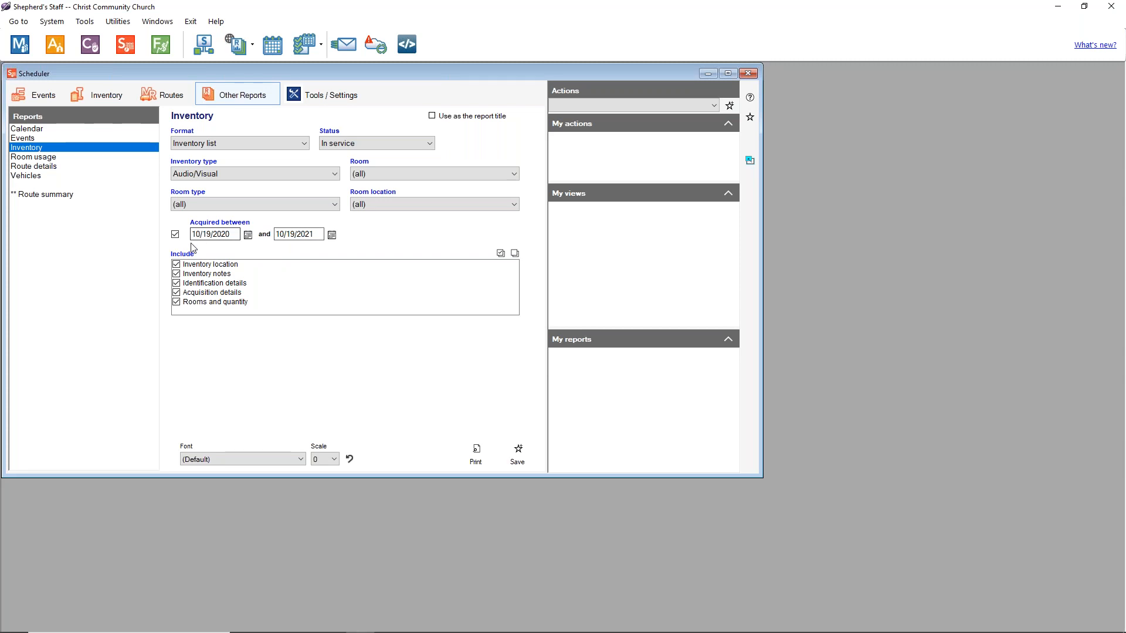
{"action": "left_click", "coordinate": [176, 235]}
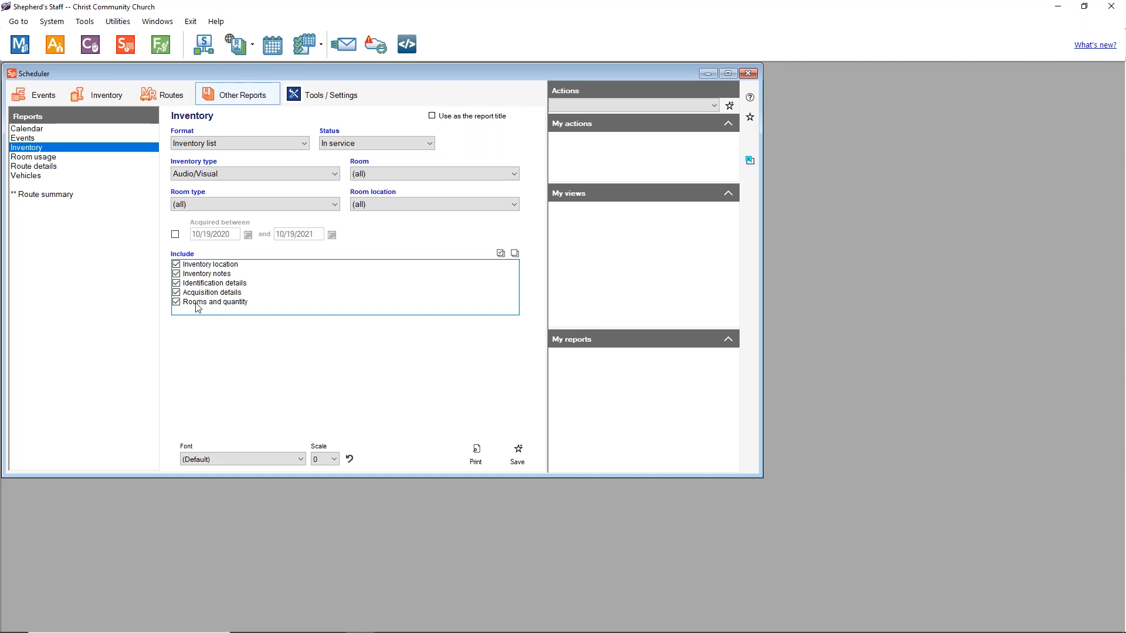
{"action": "left_click", "coordinate": [475, 455]}
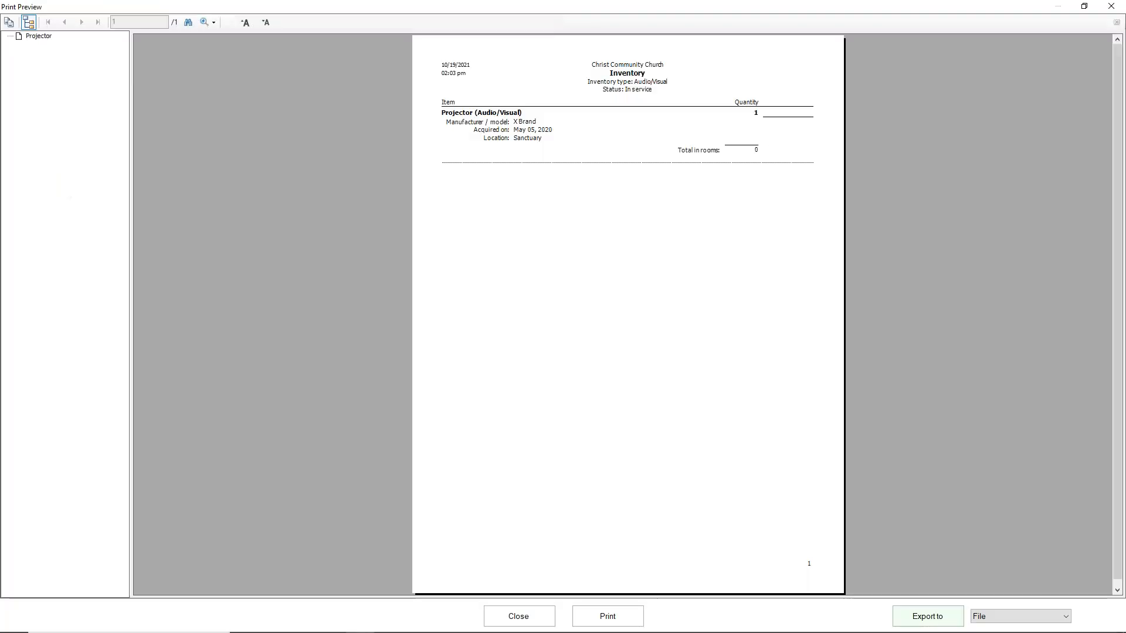
Step: Check the Projector entry in the Audio/Visual preview, then set Inventory type to (all)
{"action": "left_click", "coordinate": [42, 37]}
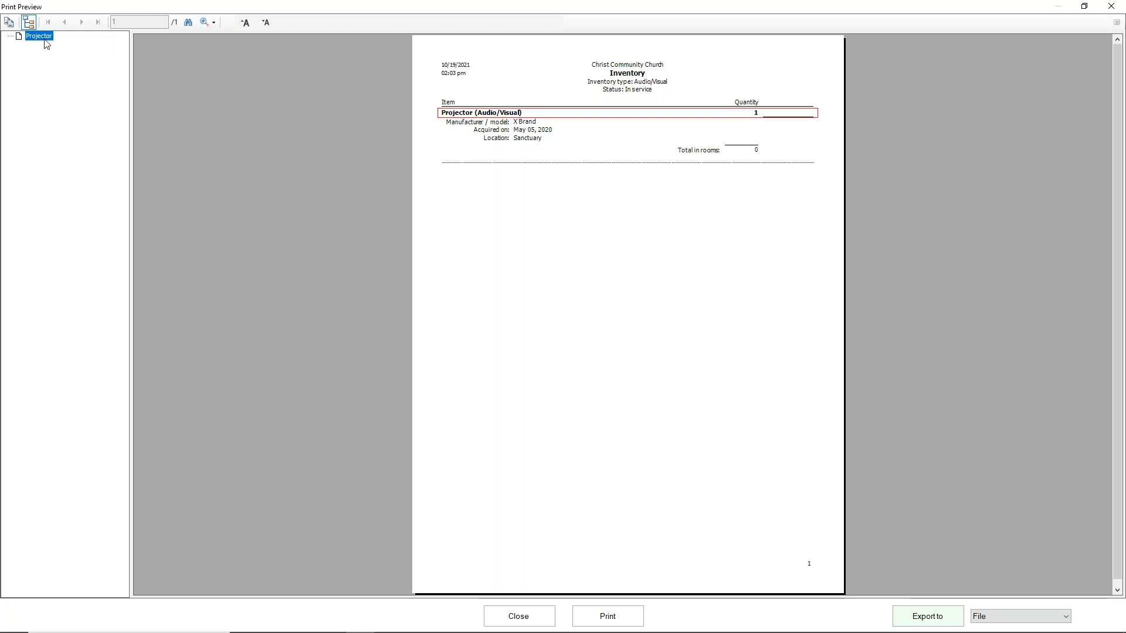
{"action": "left_click", "coordinate": [516, 614]}
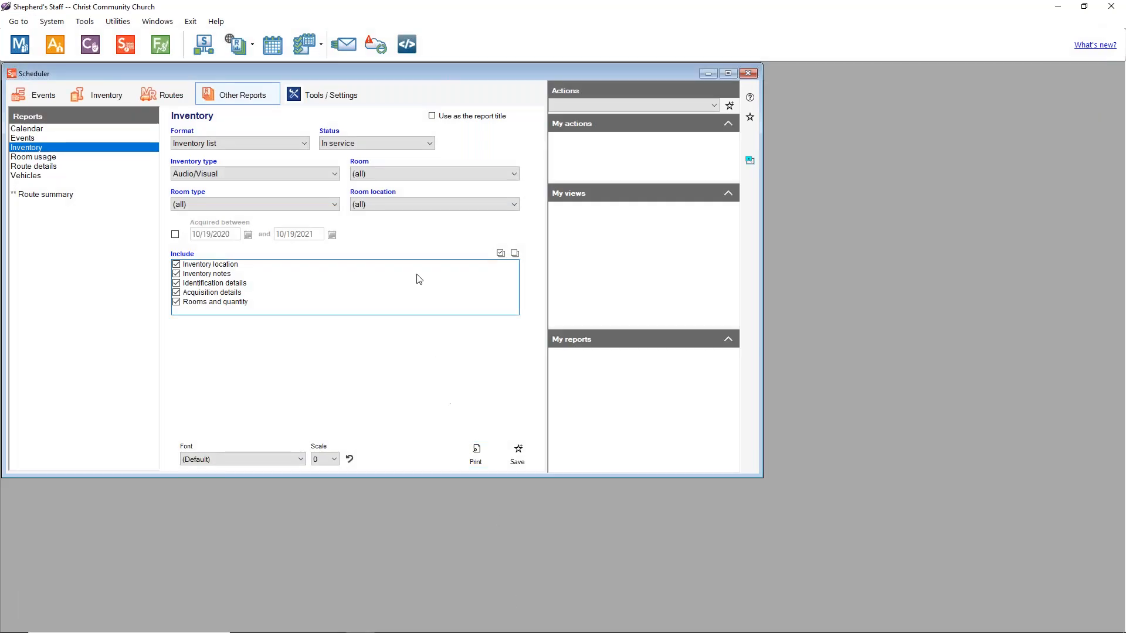
{"action": "left_click", "coordinate": [328, 174]}
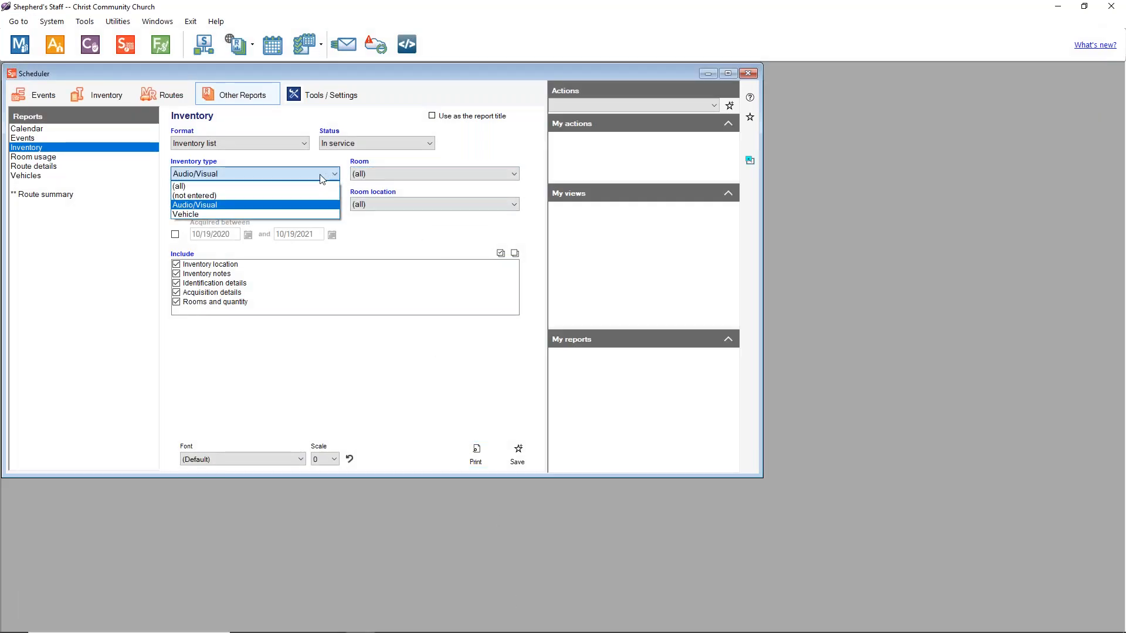
{"action": "left_click", "coordinate": [208, 187]}
Step: Preview the In service inventory for all types, then move to Room usage settings
{"action": "left_click", "coordinate": [475, 455]}
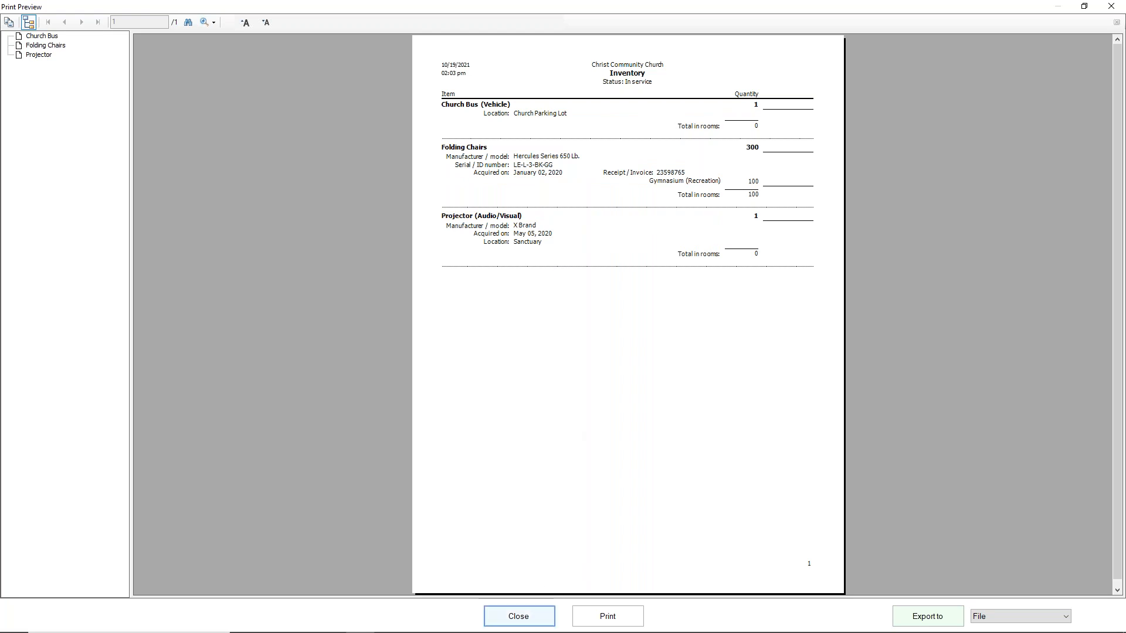
{"action": "left_click", "coordinate": [521, 615]}
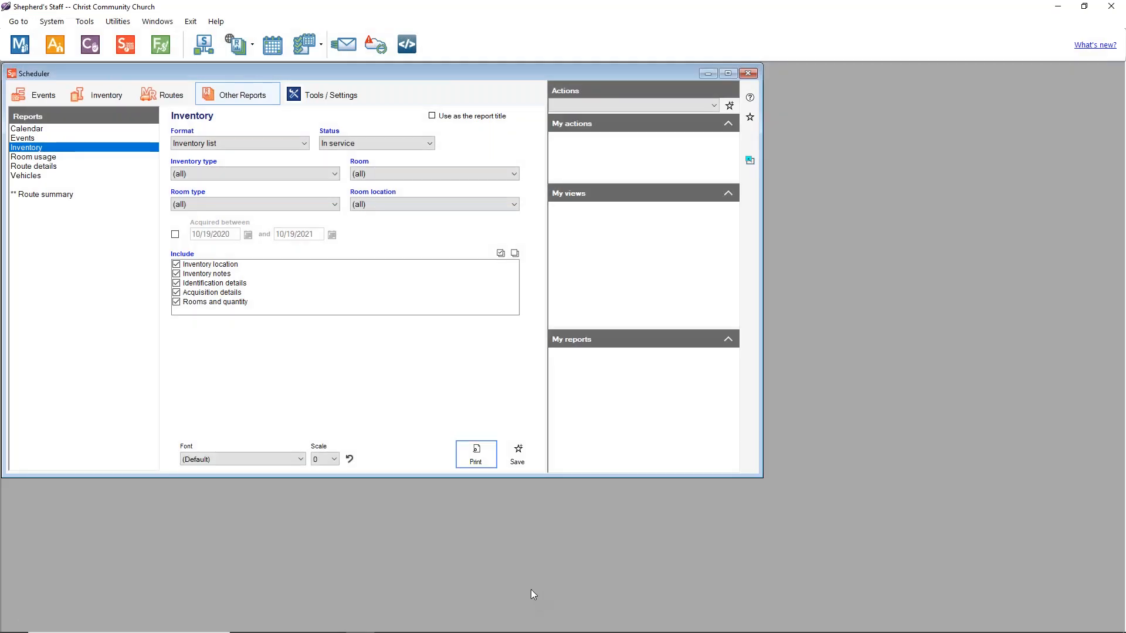
{"action": "left_click", "coordinate": [52, 157]}
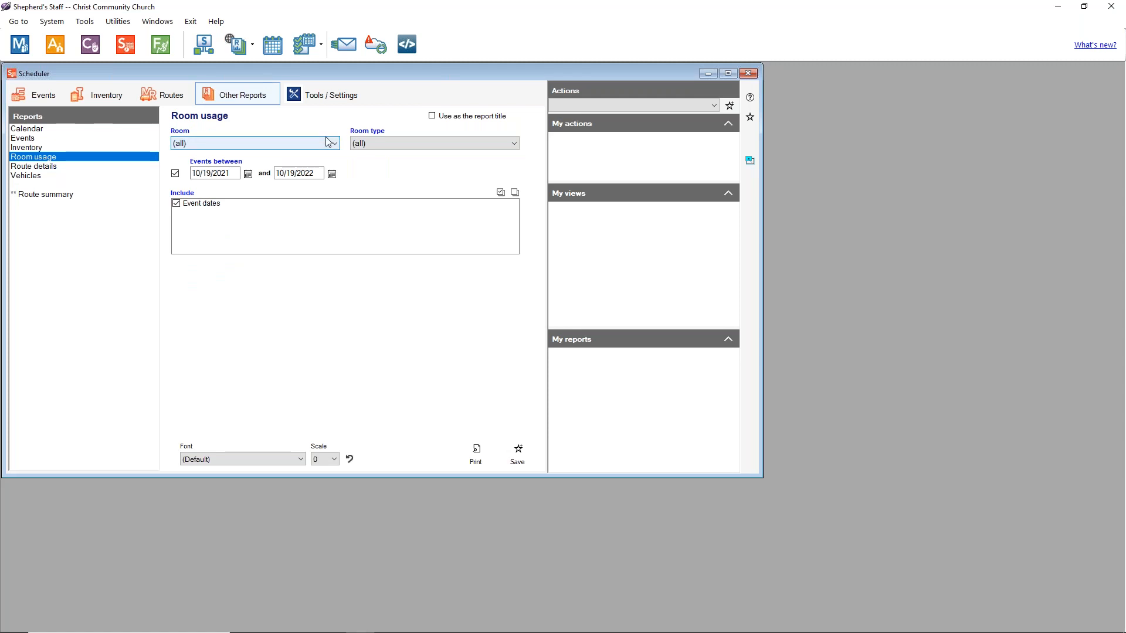
Step: Preview Sanctuary room usage with all room types (156 occurrences), then close it
{"action": "left_click", "coordinate": [309, 145]}
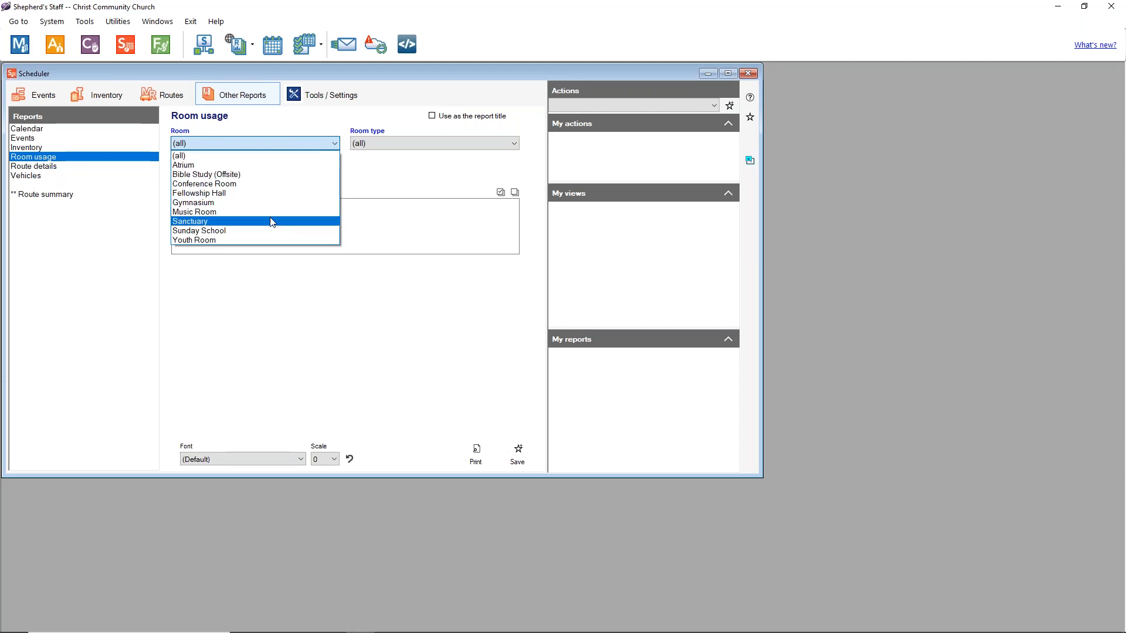
{"action": "left_click", "coordinate": [238, 227]}
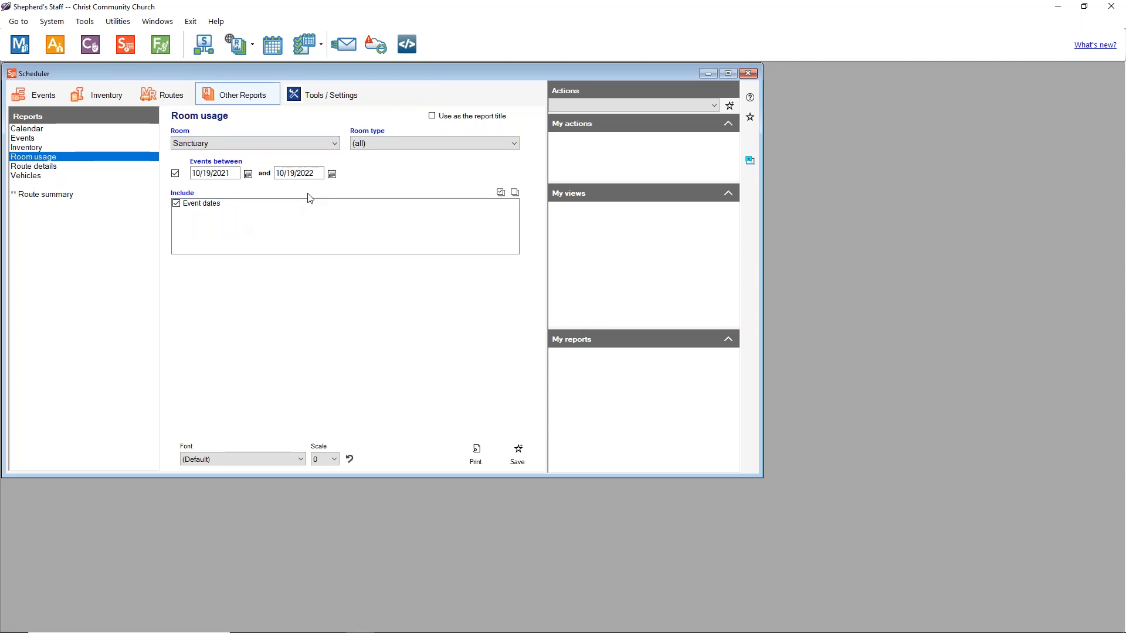
{"action": "left_click", "coordinate": [463, 145]}
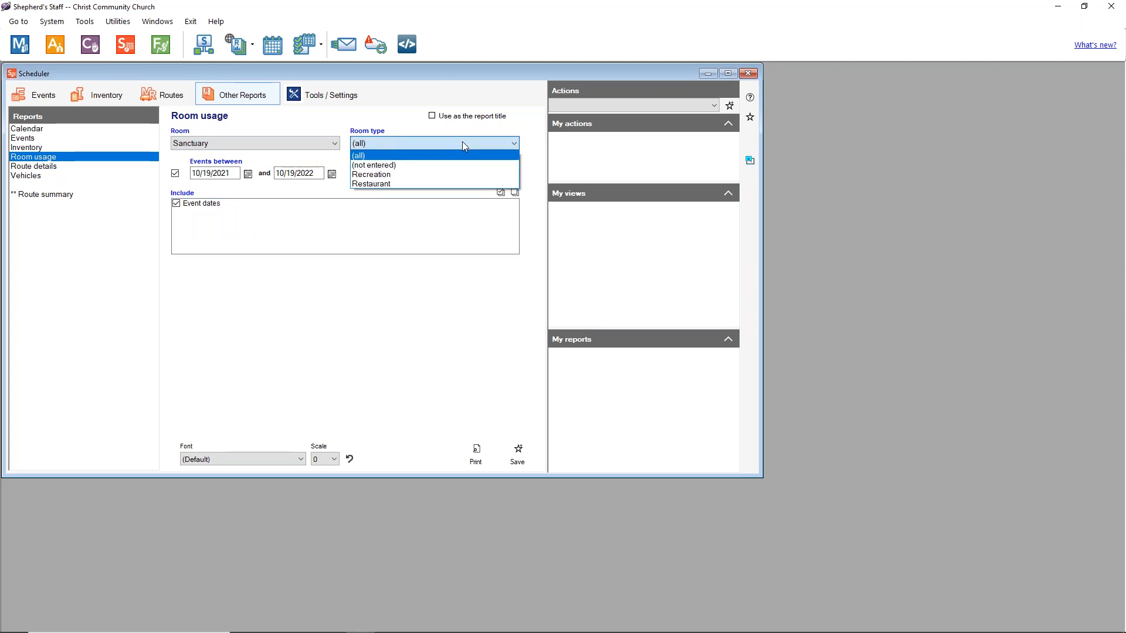
{"action": "left_click", "coordinate": [444, 155]}
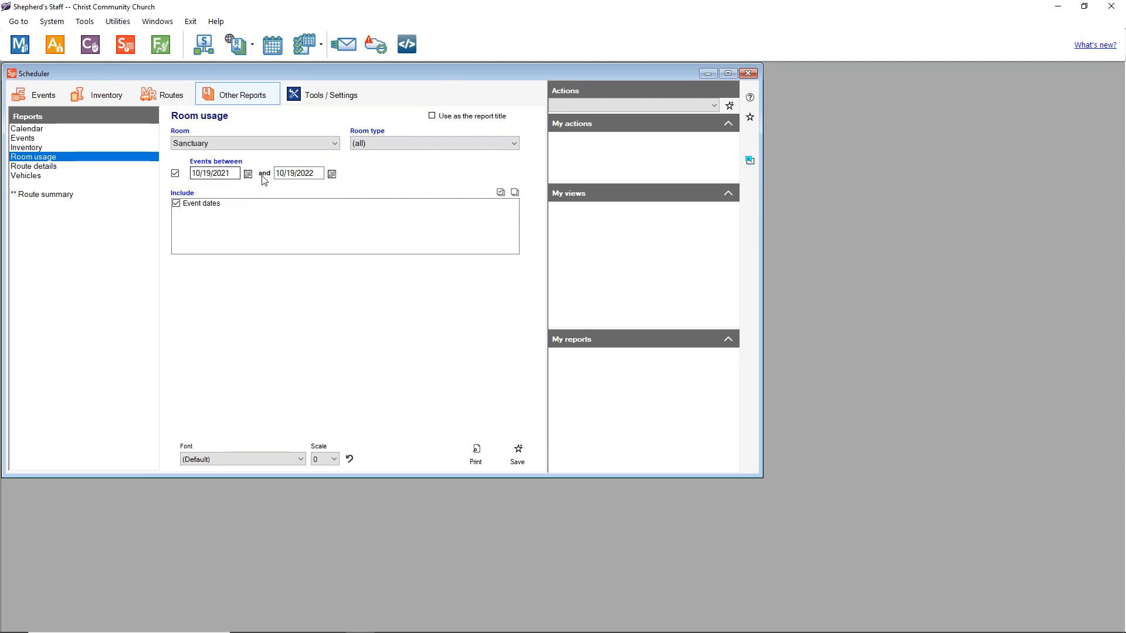
{"action": "left_click", "coordinate": [475, 454]}
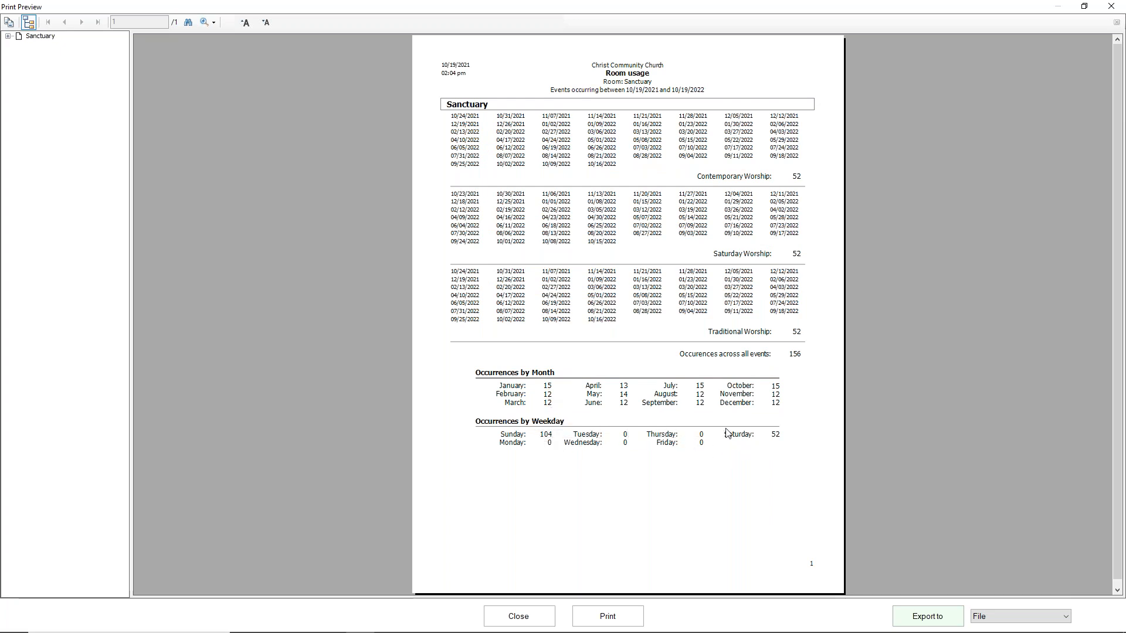
{"action": "left_click", "coordinate": [519, 616]}
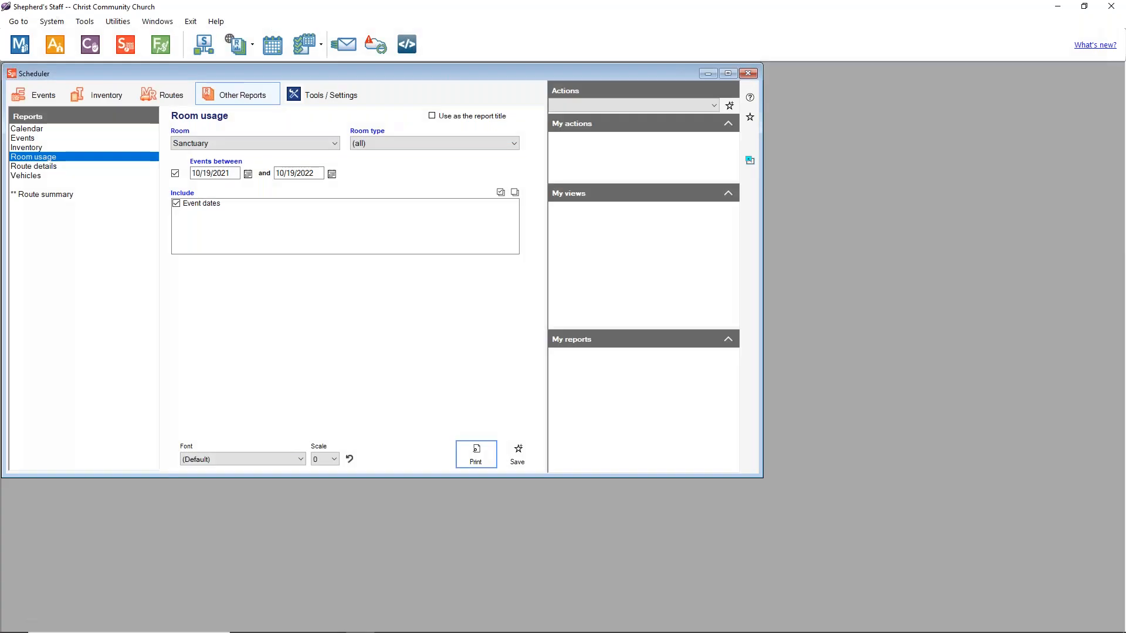
Step: Open the Vehicles report, keeping the Vehicle list format and all vehicle types
{"action": "left_click", "coordinate": [37, 176]}
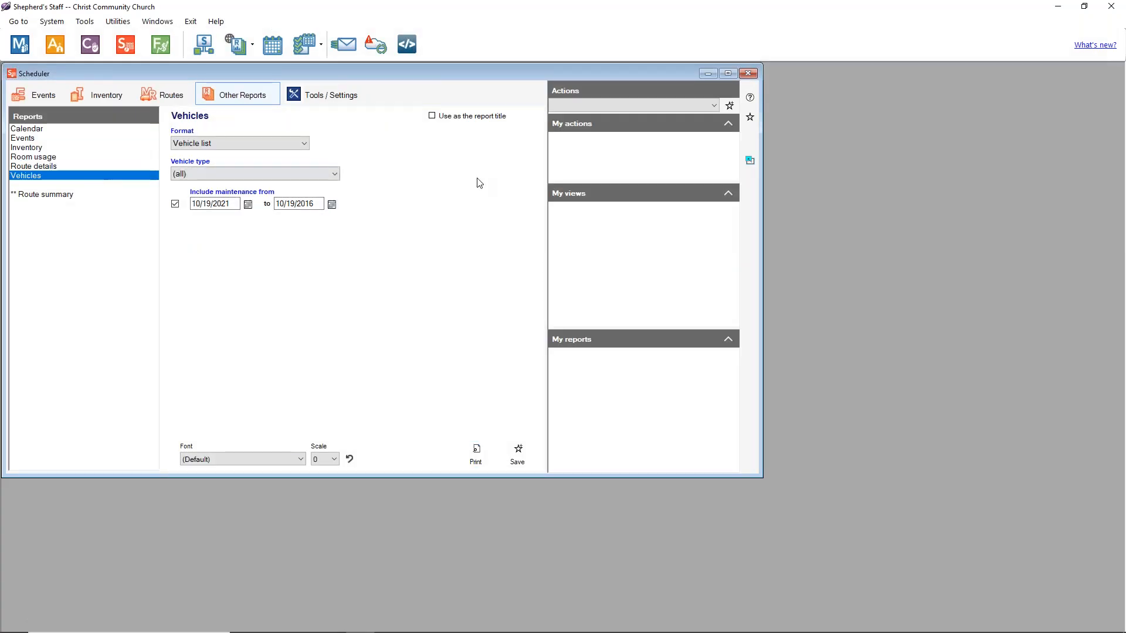
{"action": "left_click", "coordinate": [296, 143]}
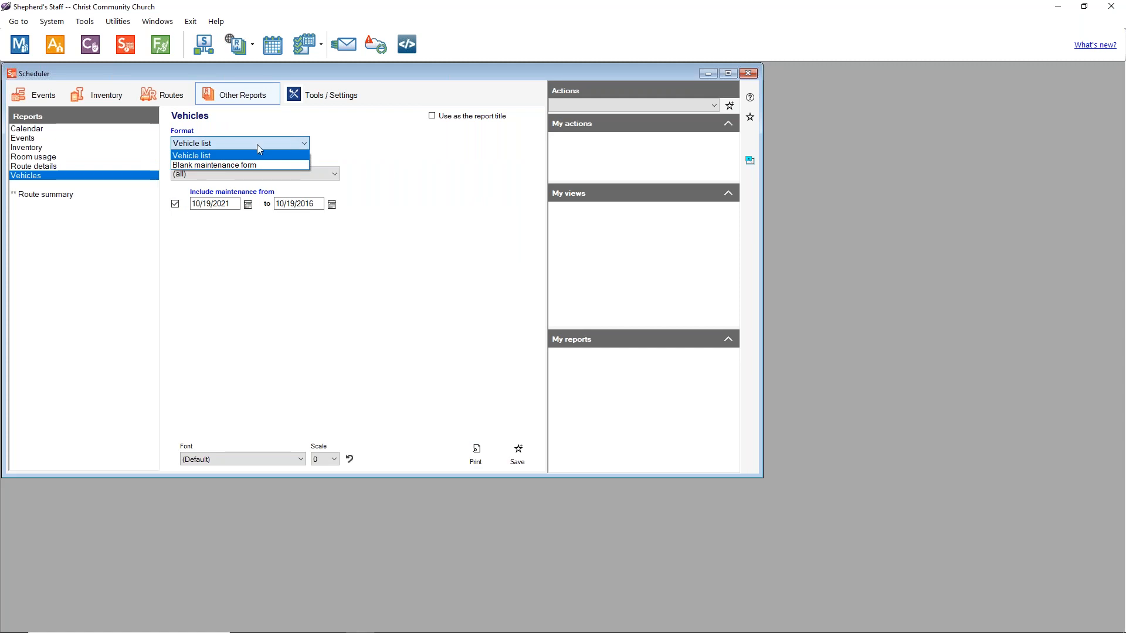
{"action": "left_click", "coordinate": [293, 143]}
{"action": "left_click", "coordinate": [240, 170]}
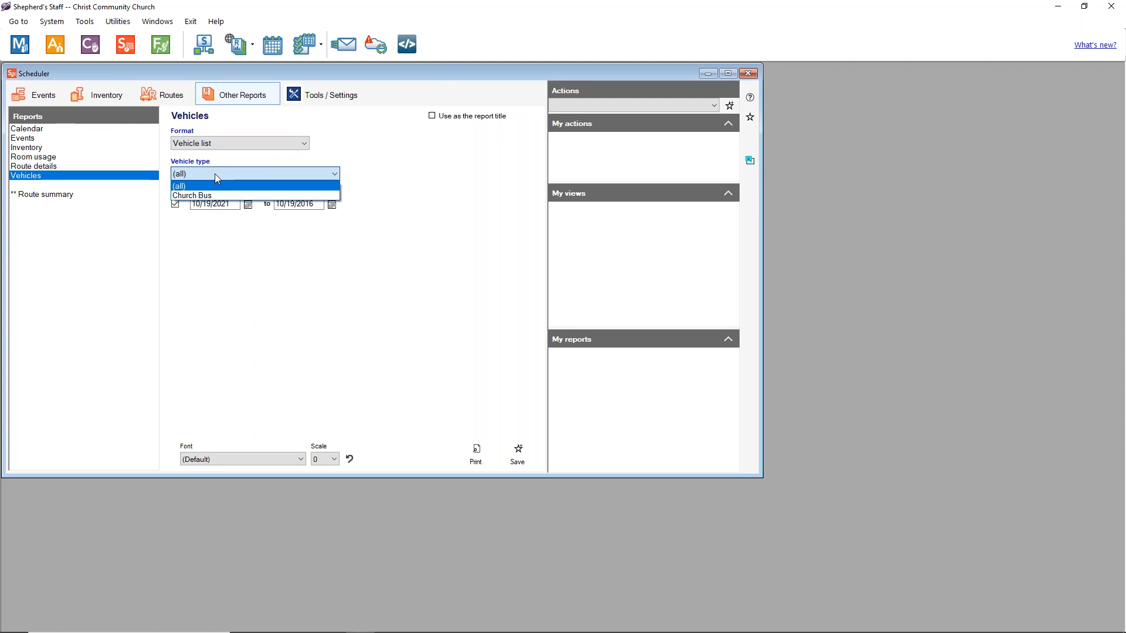
{"action": "left_click", "coordinate": [215, 174]}
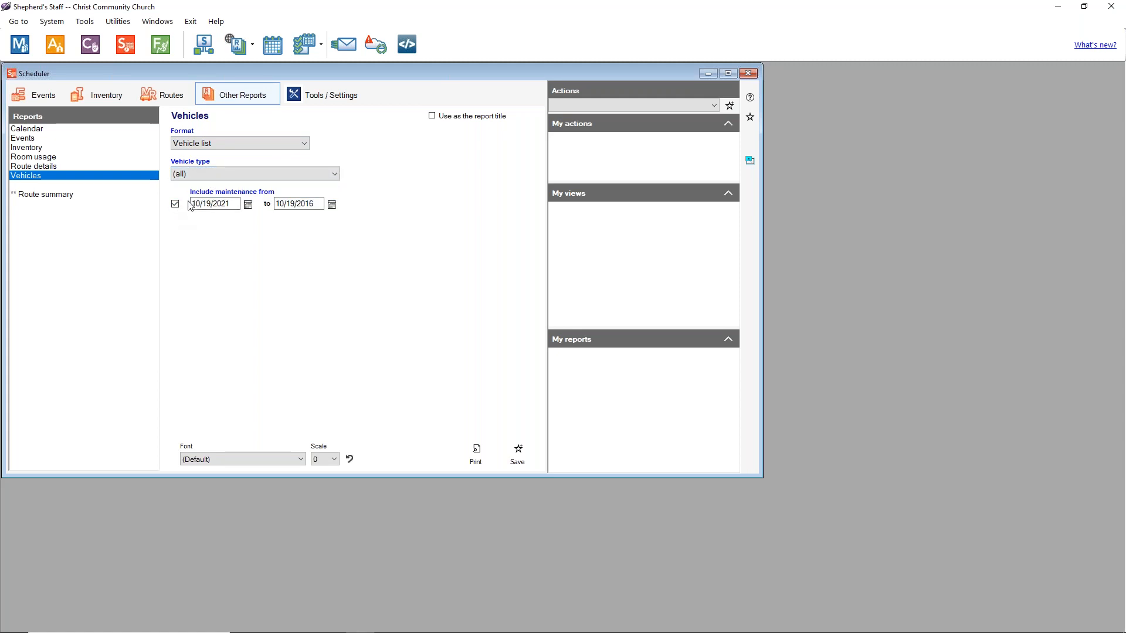
Step: Correct maintenance dates to 10/19/2016–10/19/2021, then preview and close the Church Bus list
{"action": "left_click", "coordinate": [319, 204]}
{"action": "left_click", "coordinate": [236, 203]}
{"action": "key", "text": "BackSpace"}
{"action": "left_click", "coordinate": [321, 204]}
{"action": "left_click", "coordinate": [475, 453]}
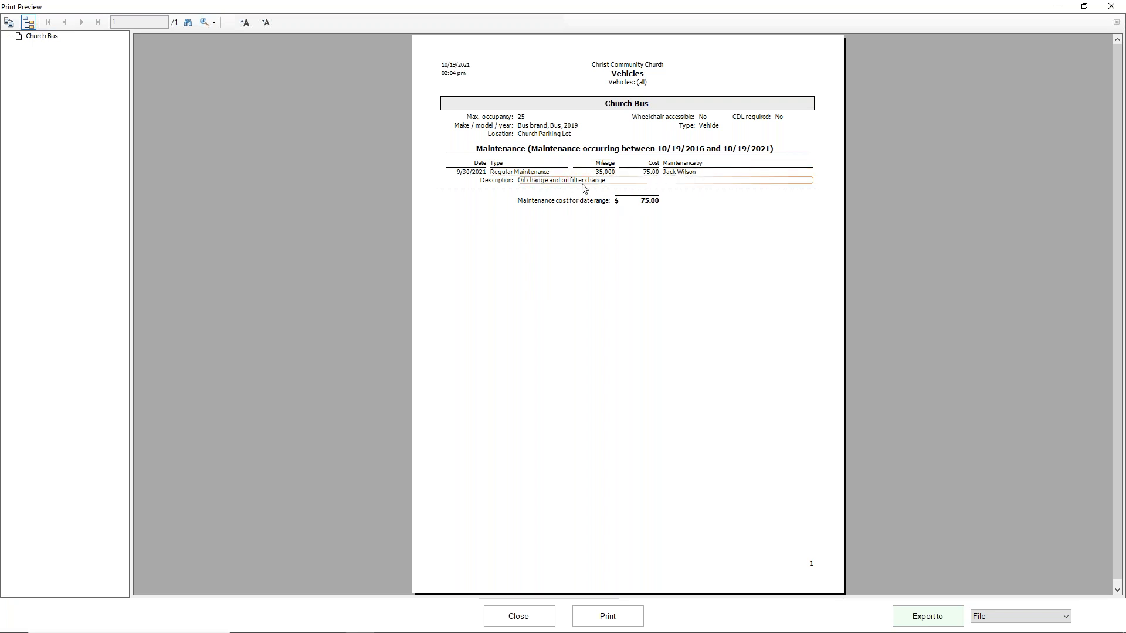
{"action": "left_click", "coordinate": [518, 616]}
{"action": "left_click", "coordinate": [275, 143]}
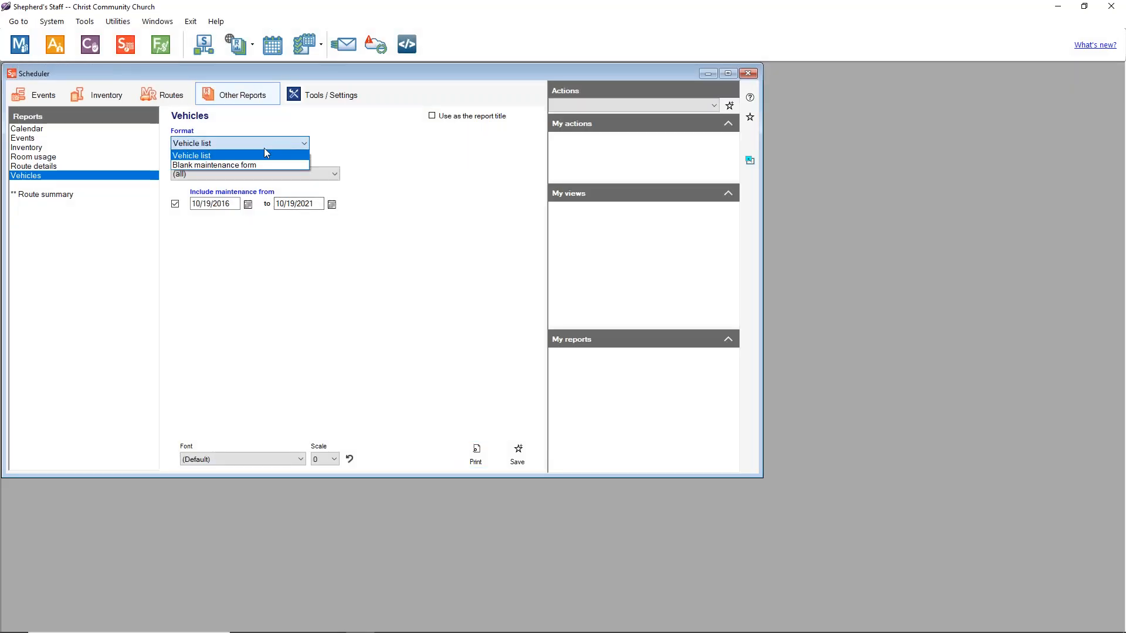
Step: Switch the Vehicles format to Blank maintenance form, preview the empty form, and close it
{"action": "left_click", "coordinate": [249, 165]}
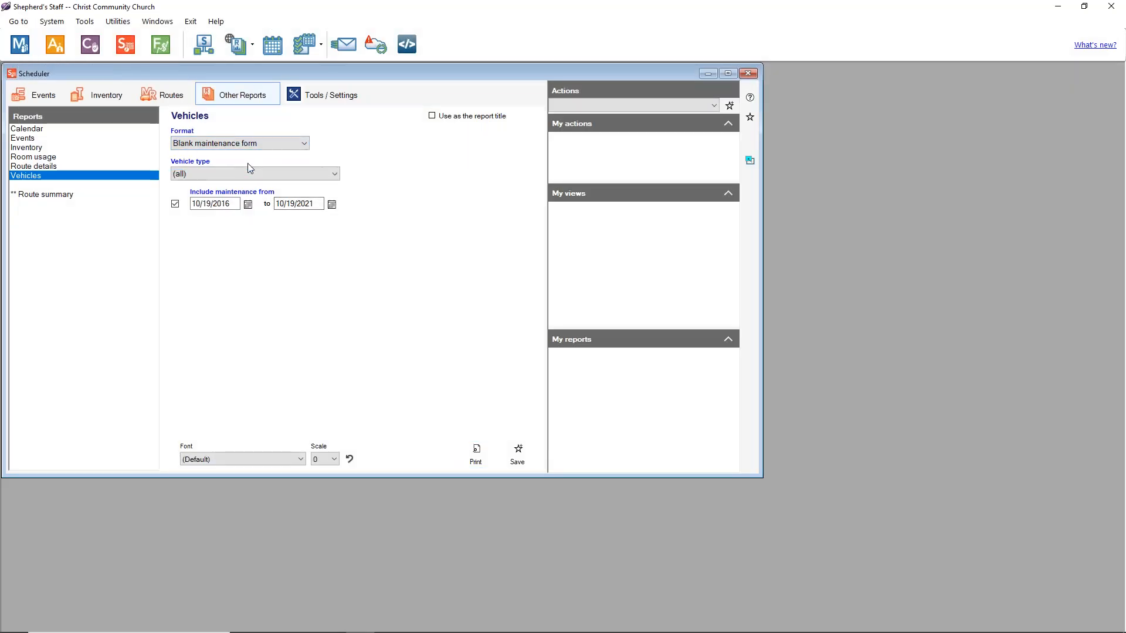
{"action": "left_click", "coordinate": [475, 454]}
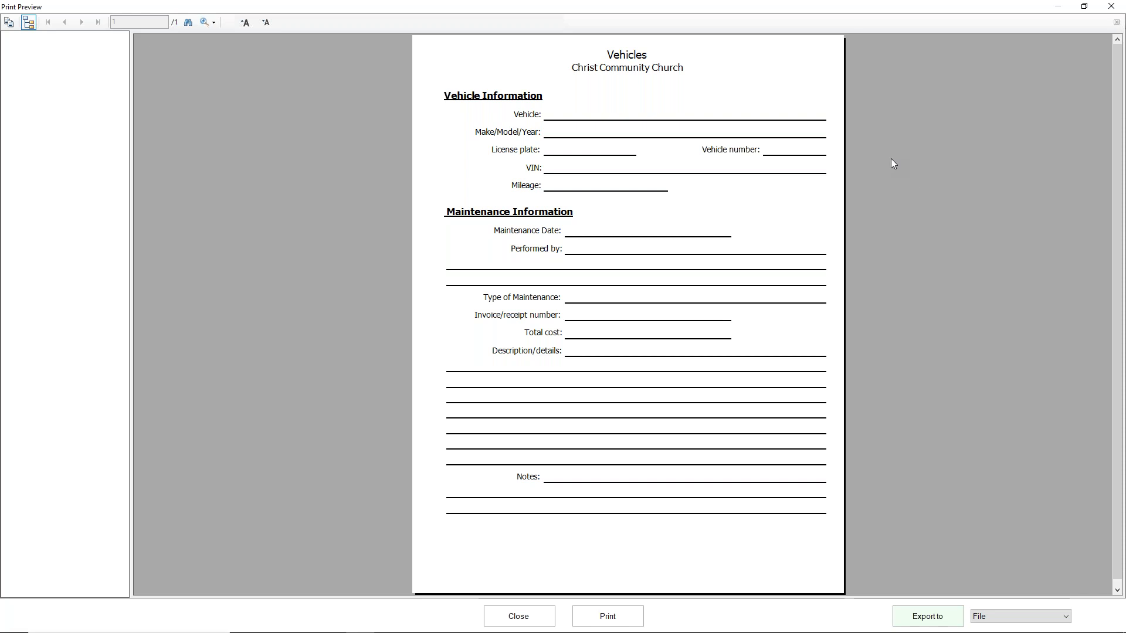
{"action": "left_click", "coordinate": [536, 619]}
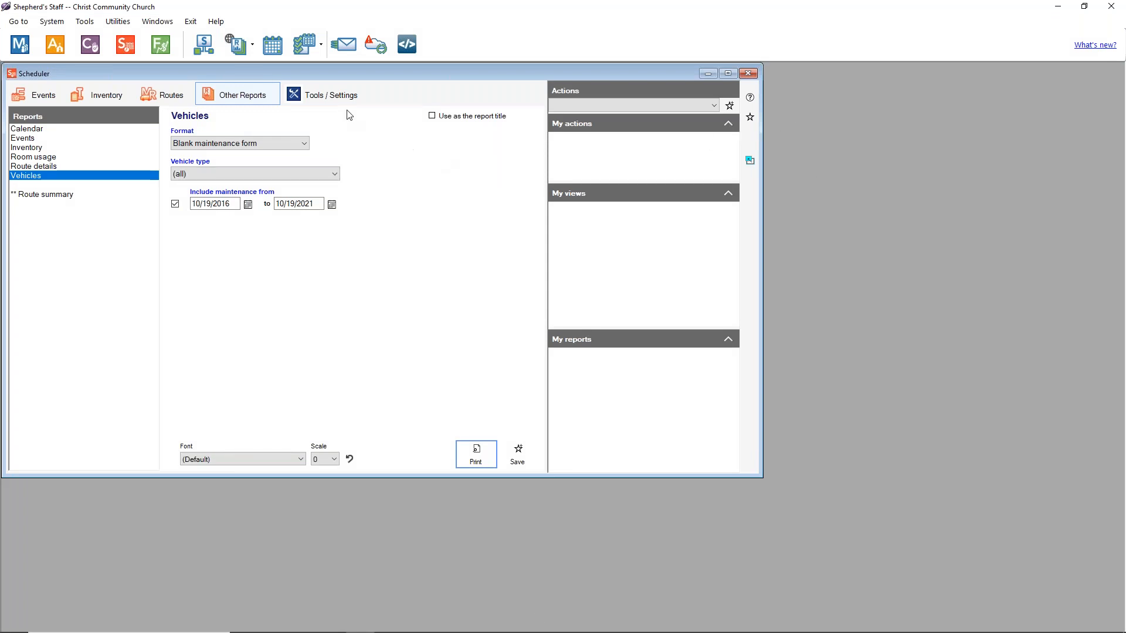
{"action": "left_click", "coordinate": [339, 97]}
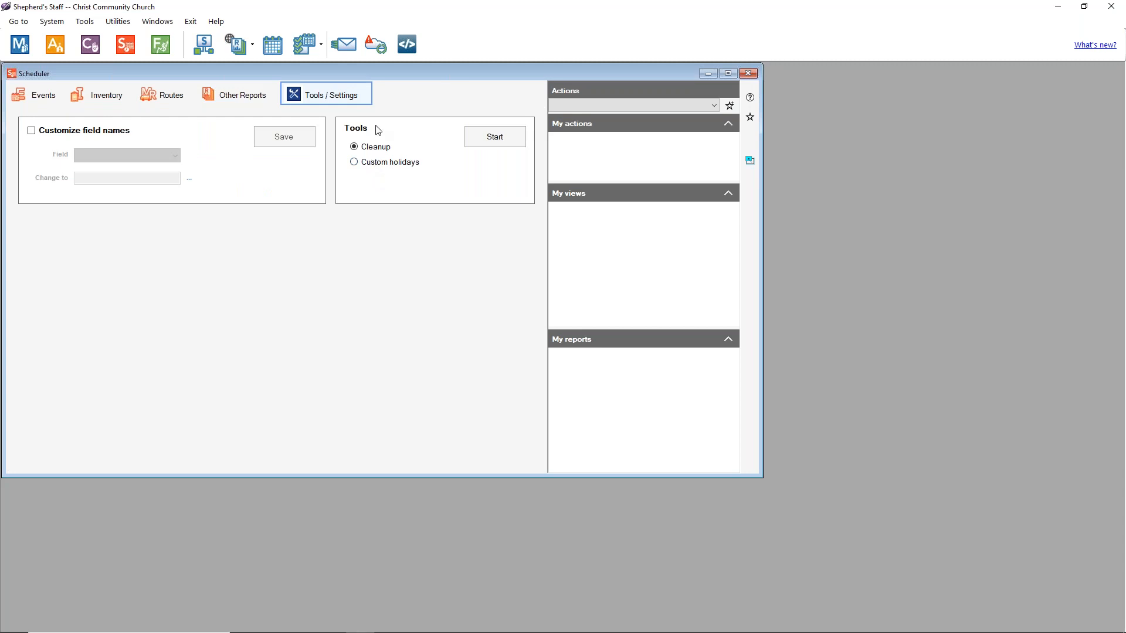
Step: Enable Customize field names, rename Checkbox 1 to 'Background Check', and save
{"action": "left_click", "coordinate": [33, 130]}
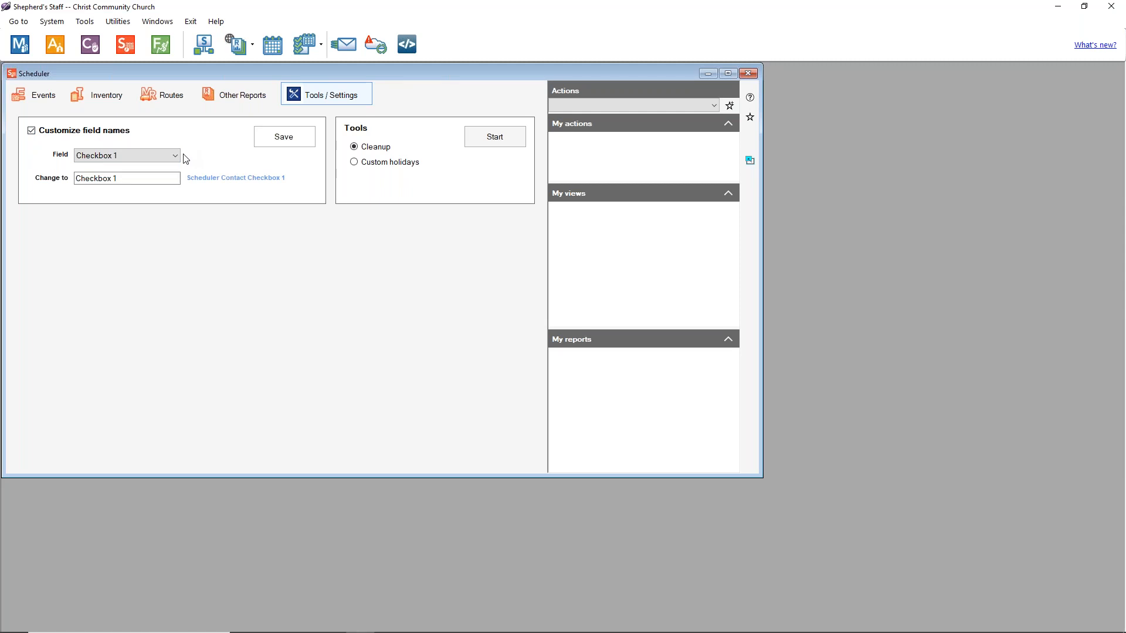
{"action": "left_click", "coordinate": [174, 155]}
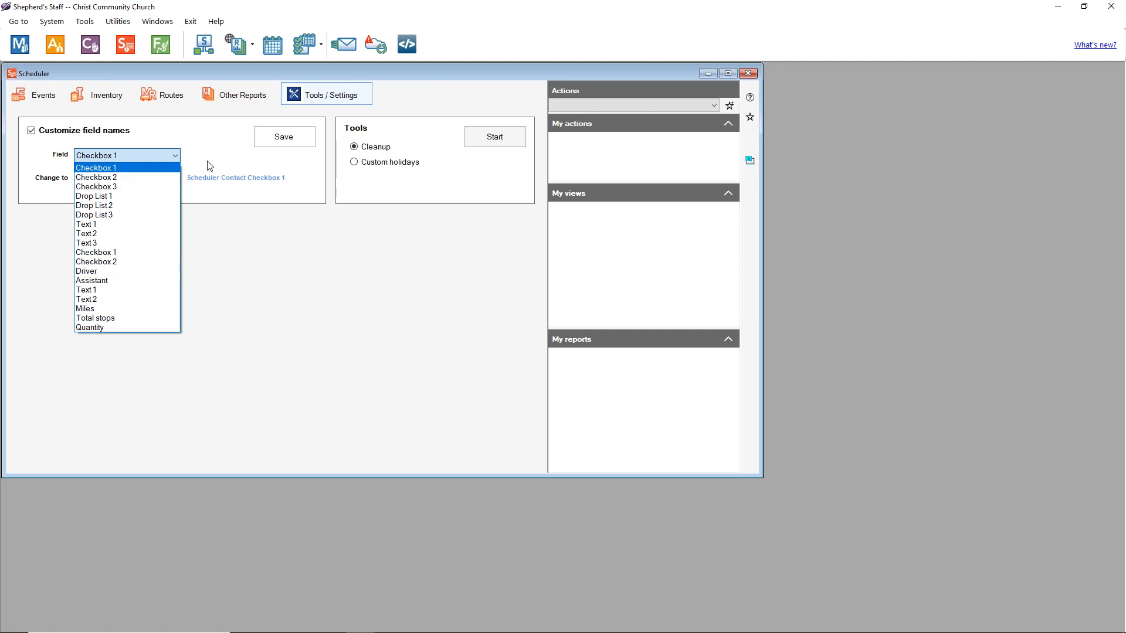
{"action": "left_click", "coordinate": [158, 170]}
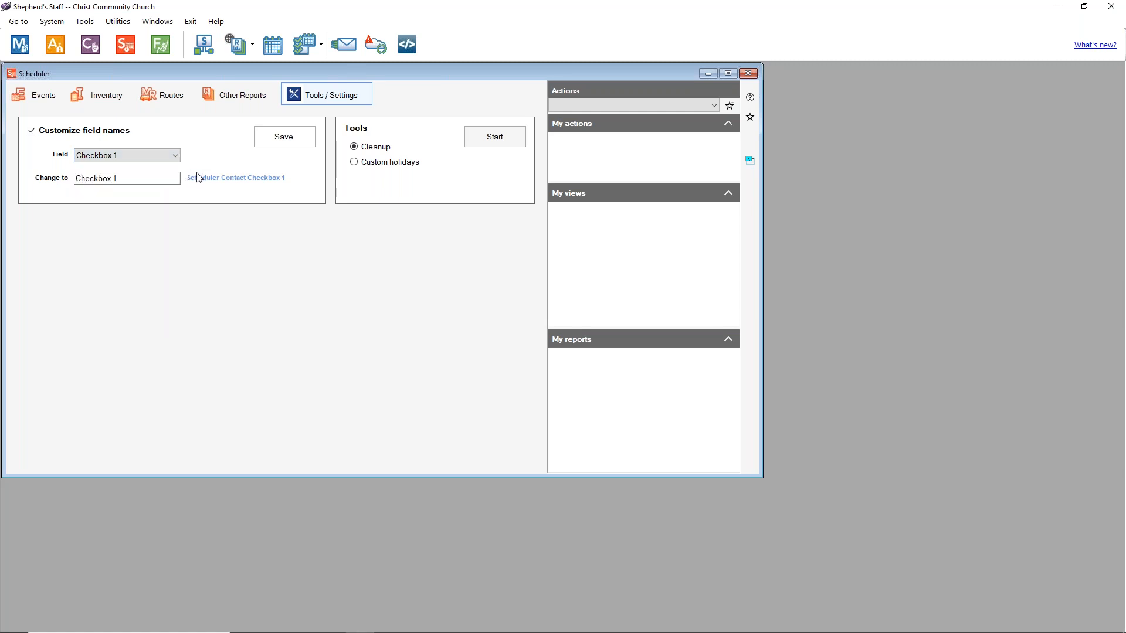
{"action": "left_click_drag", "start_coordinate": [162, 179], "coordinate": [65, 168]}
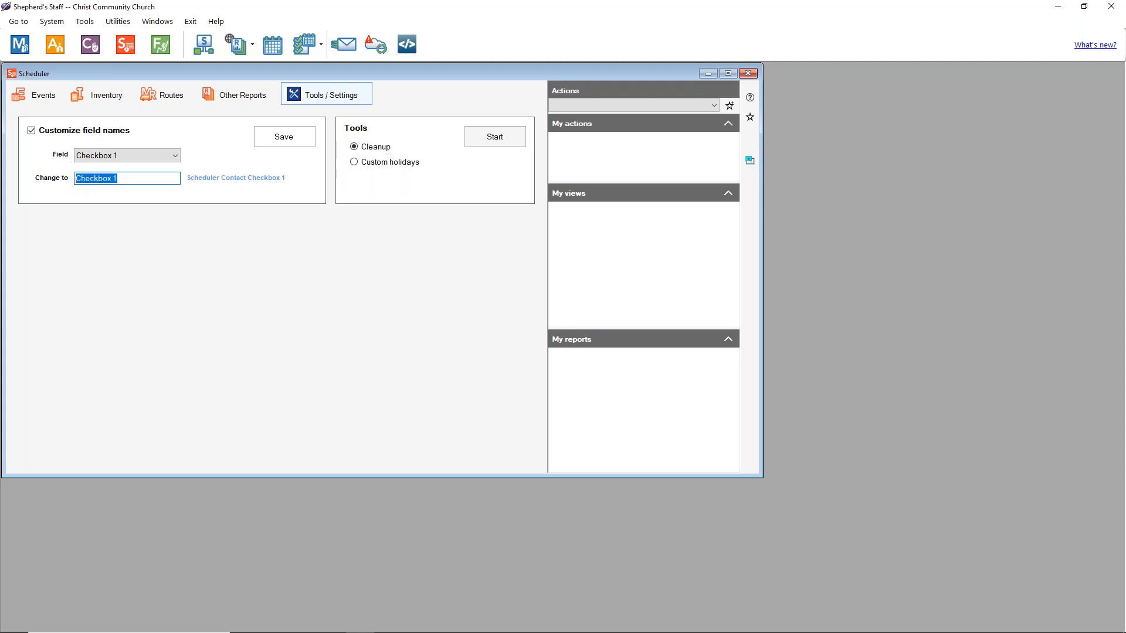
{"action": "type", "text": "Background Check"}
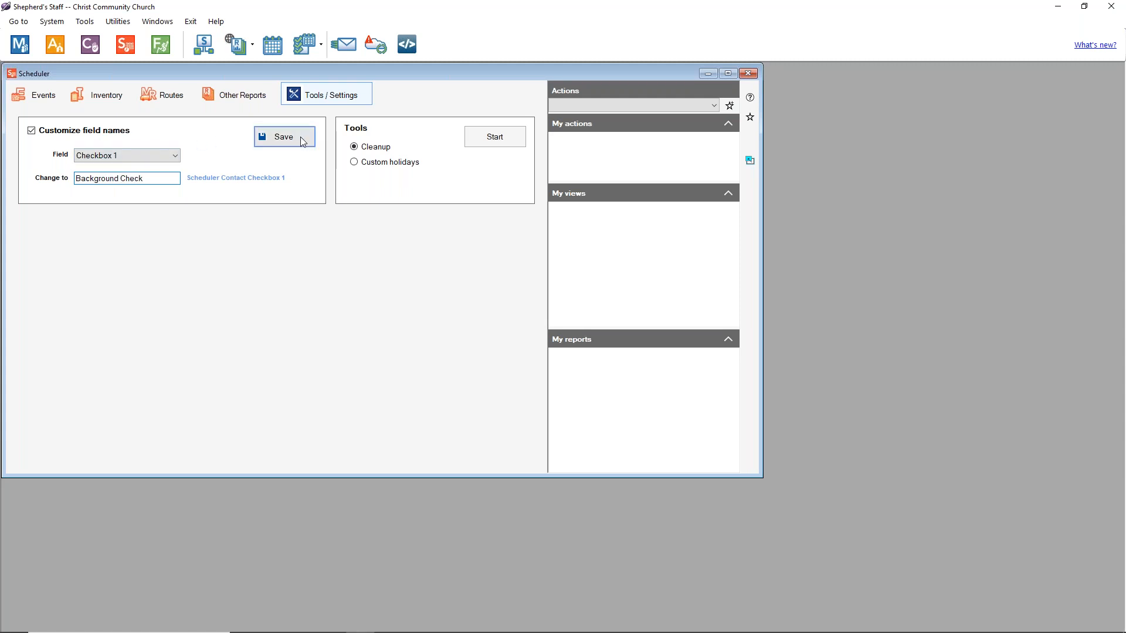
{"action": "left_click", "coordinate": [304, 139]}
Step: Confirm the rename, then exit Shepherd's Staff declining database backup and optimization
{"action": "left_click", "coordinate": [589, 364]}
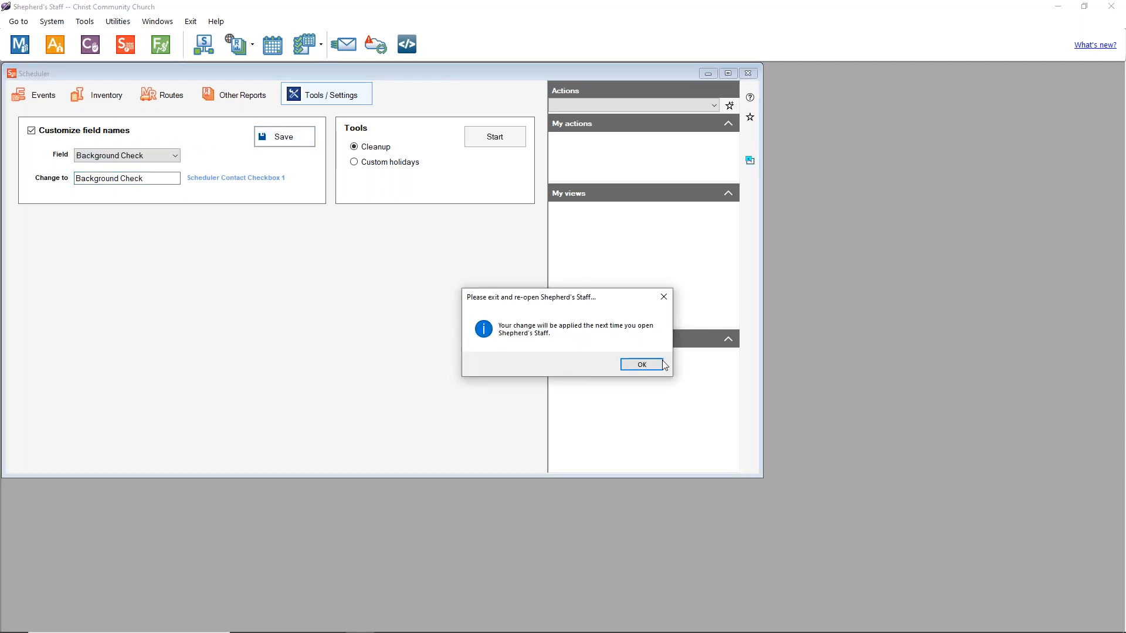
{"action": "left_click", "coordinate": [642, 362]}
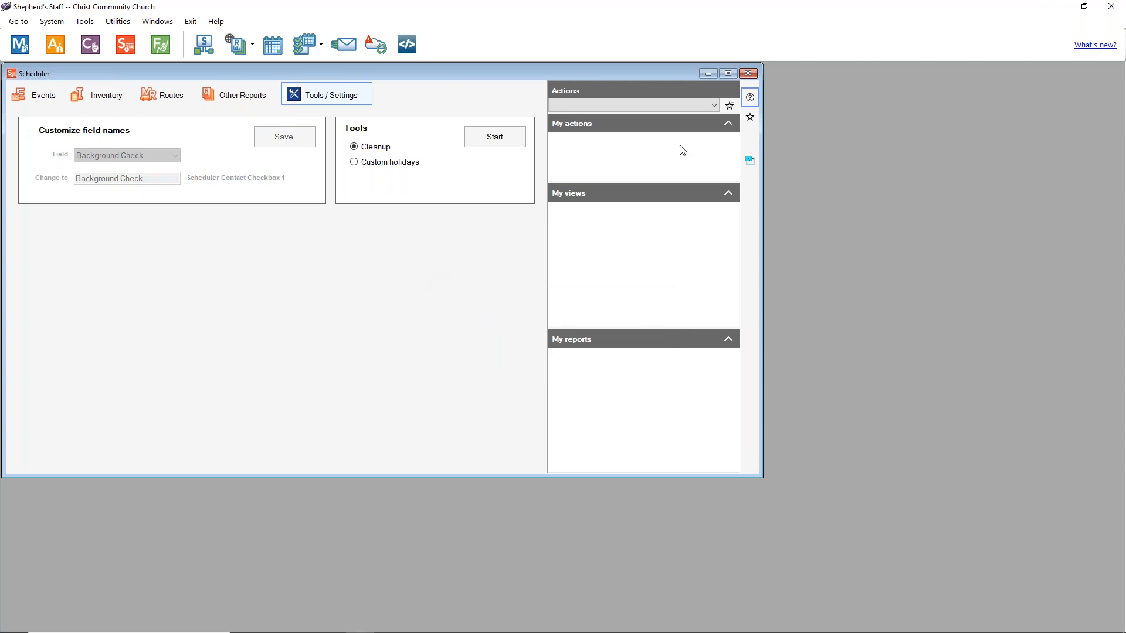
{"action": "left_click", "coordinate": [1111, 7]}
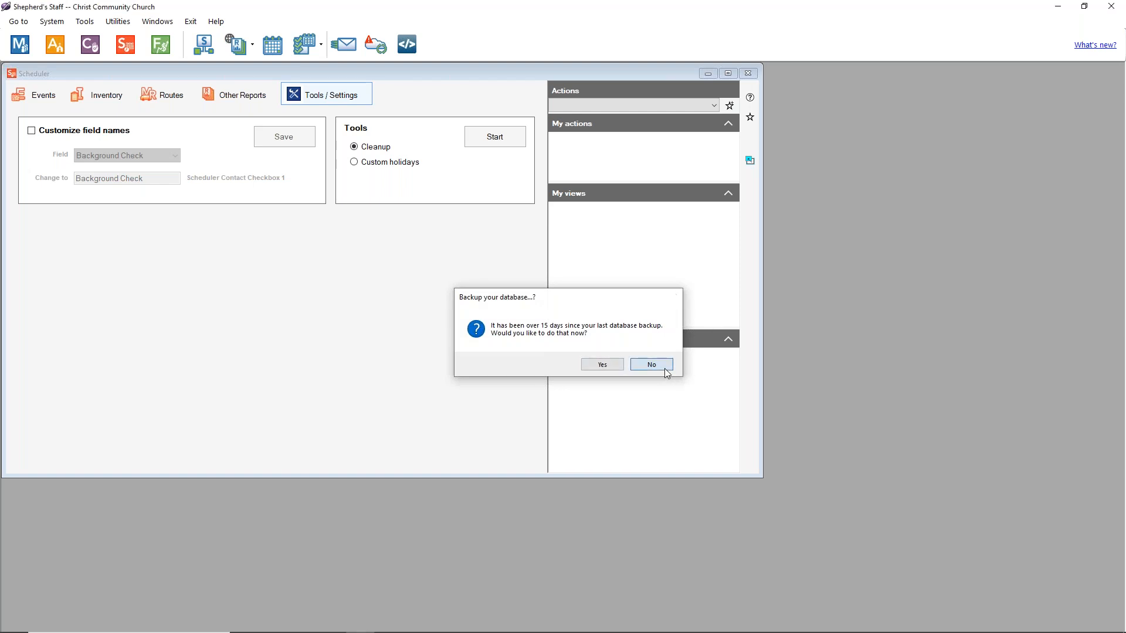
{"action": "left_click", "coordinate": [650, 364]}
{"action": "left_click", "coordinate": [646, 366]}
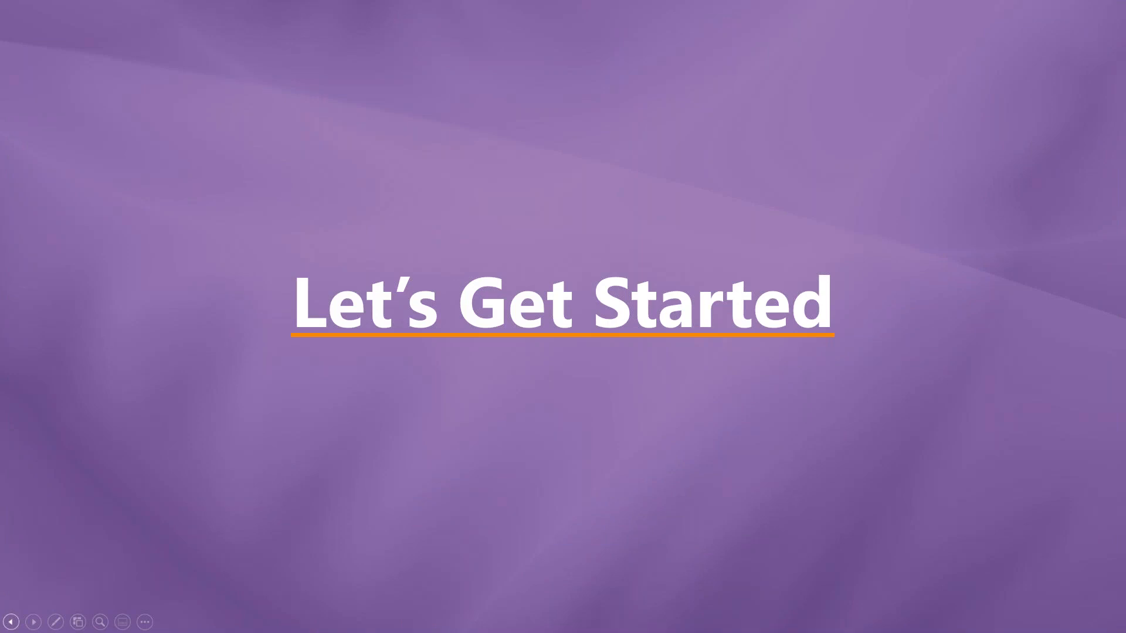
{"action": "key", "text": "super"}
Step: Relaunch Shepherd's Staff from Start search, sign in with the admin login, and open the Scheduler events list
{"action": "type", "text": "shep"}
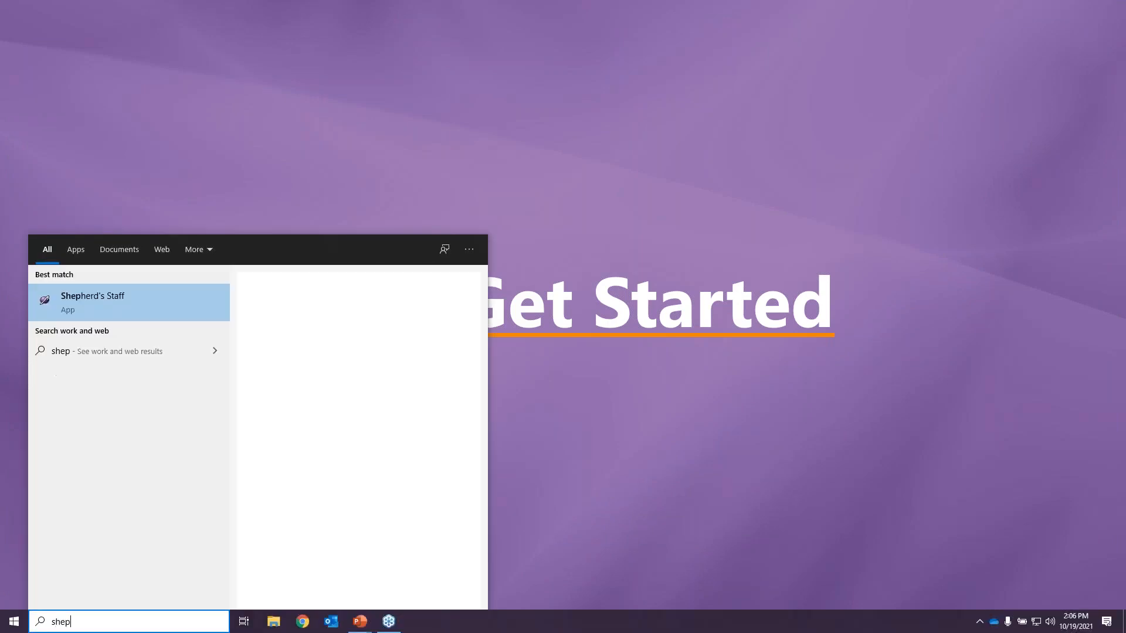
{"action": "left_click", "coordinate": [96, 290]}
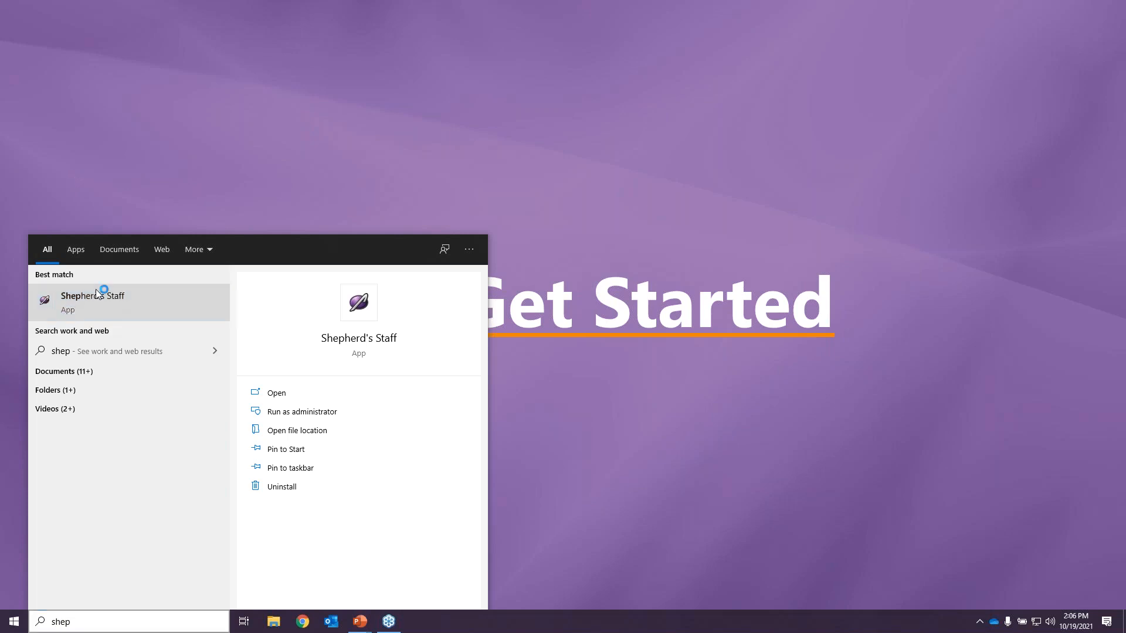
{"action": "type", "text": "SYSADMIN"}
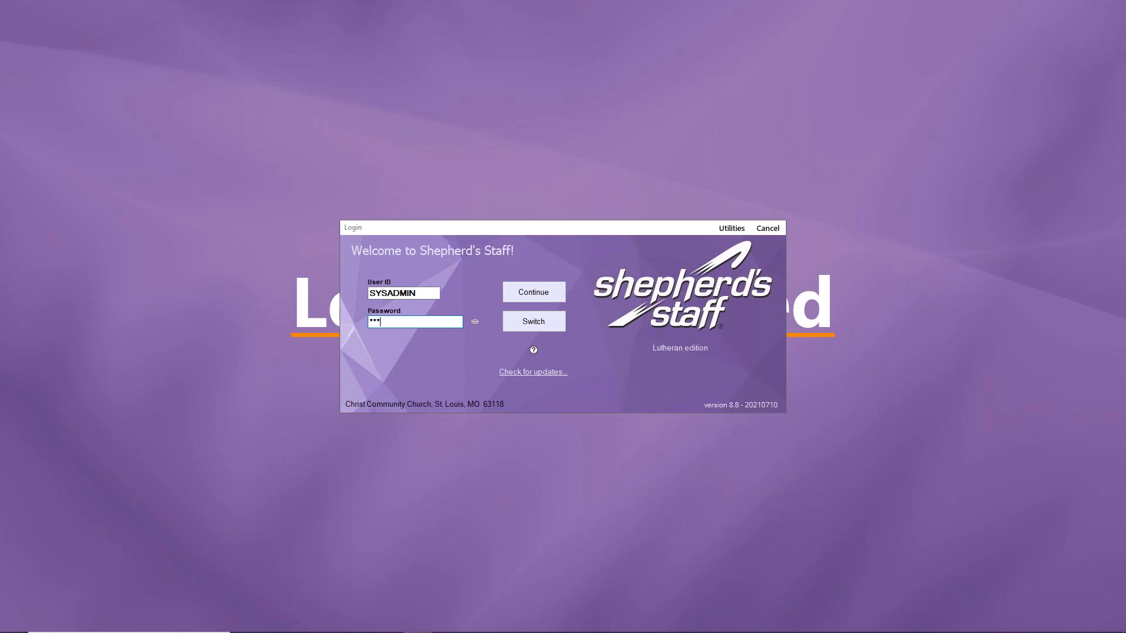
{"action": "key", "text": "Return"}
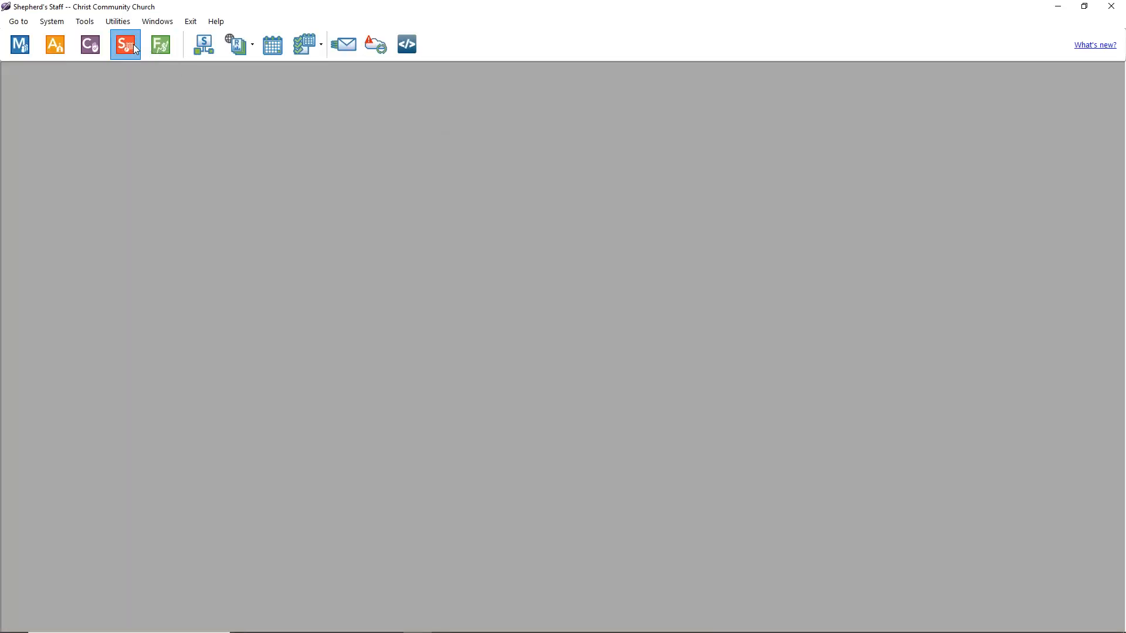
{"action": "left_click", "coordinate": [134, 48]}
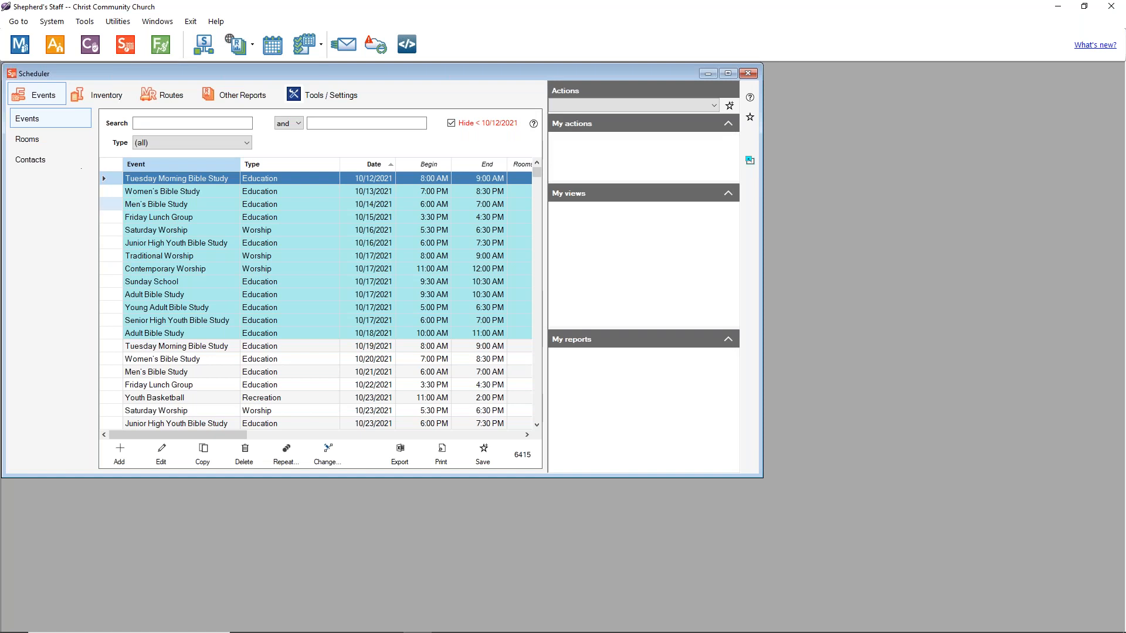
Step: Tick Background Check on the Music Ministry contact's Other tab and save the contact
{"action": "left_click", "coordinate": [52, 159]}
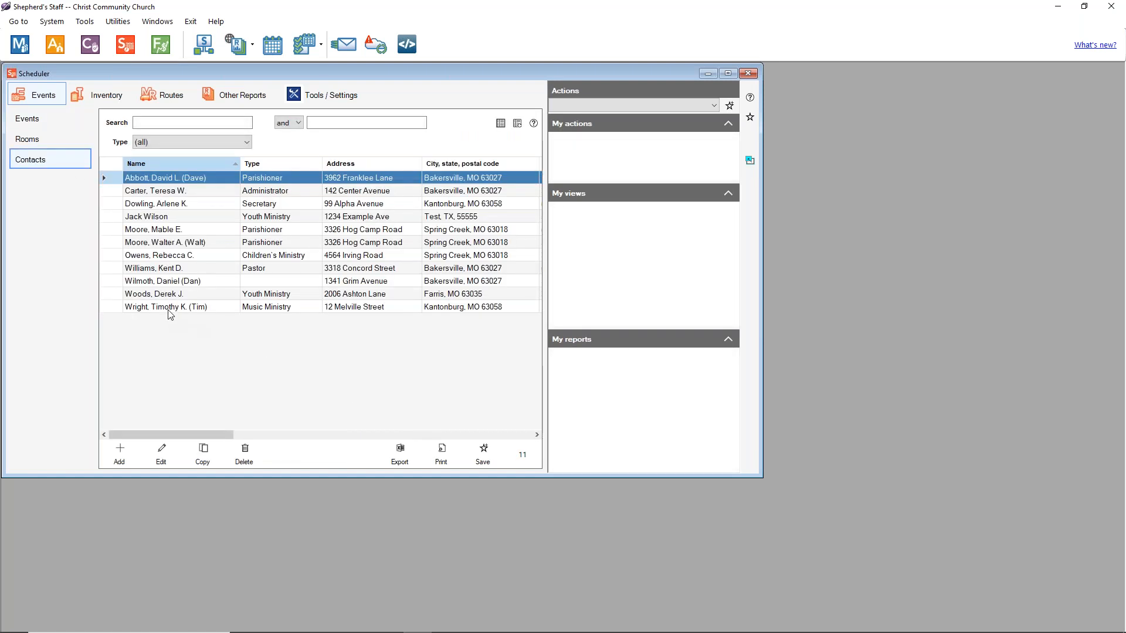
{"action": "left_click", "coordinate": [169, 309]}
{"action": "double_click", "coordinate": [170, 311]}
{"action": "left_click", "coordinate": [500, 259]}
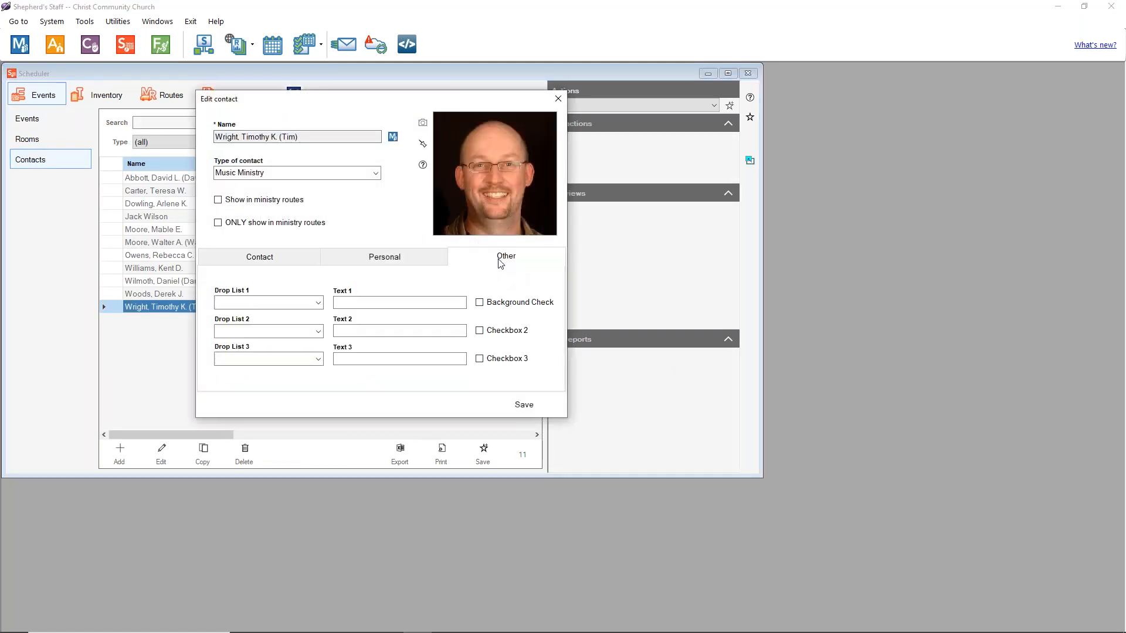
{"action": "left_click", "coordinate": [480, 303]}
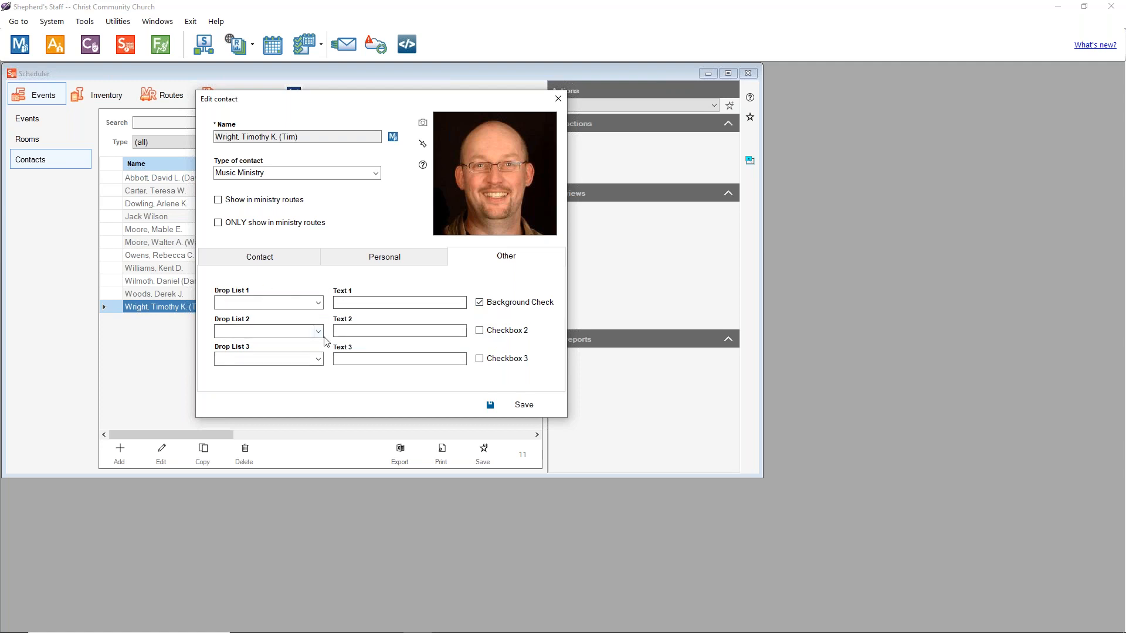
{"action": "left_click", "coordinate": [524, 407]}
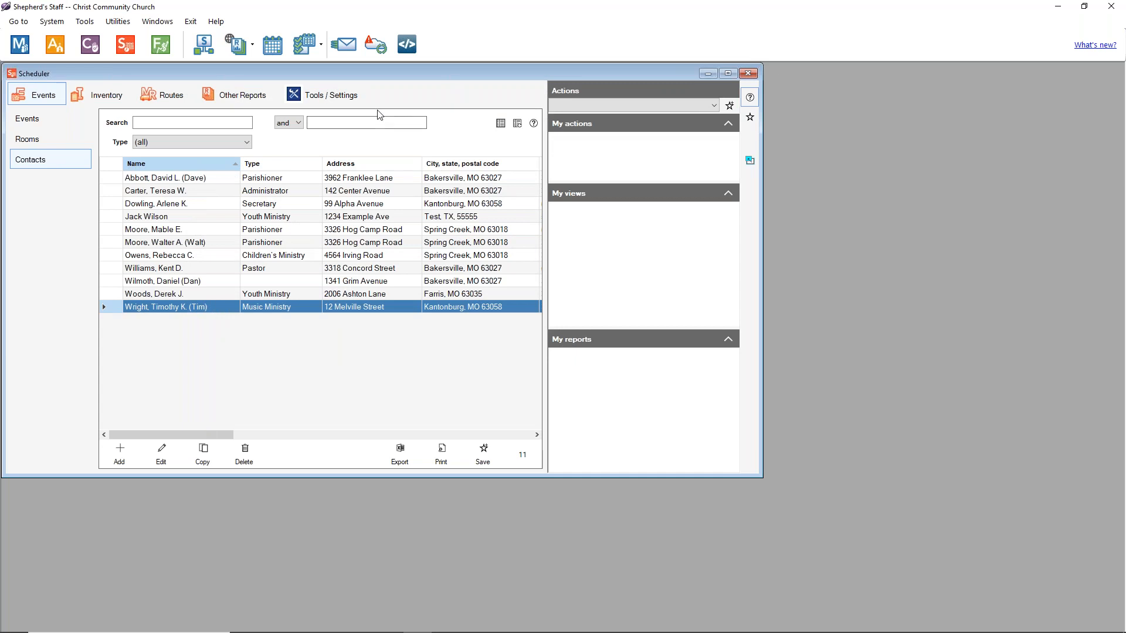
{"action": "left_click", "coordinate": [292, 93]}
Step: Review the renamable Scheduler fields, leave Text 1 selected, and switch off Customize field names
{"action": "left_click", "coordinate": [31, 131]}
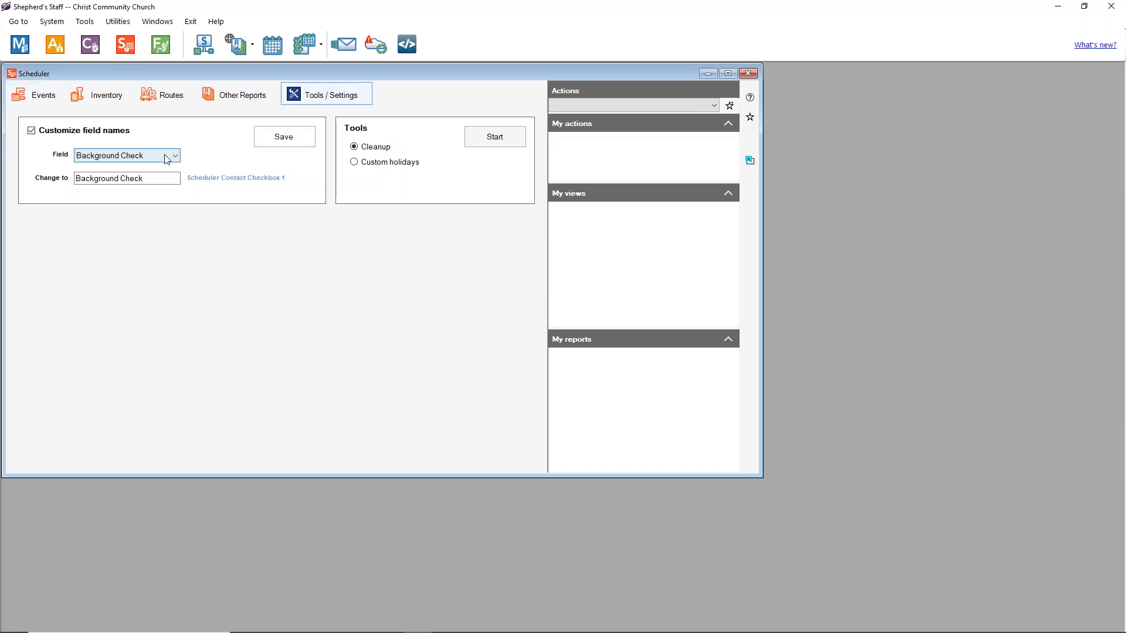
{"action": "left_click", "coordinate": [165, 155]}
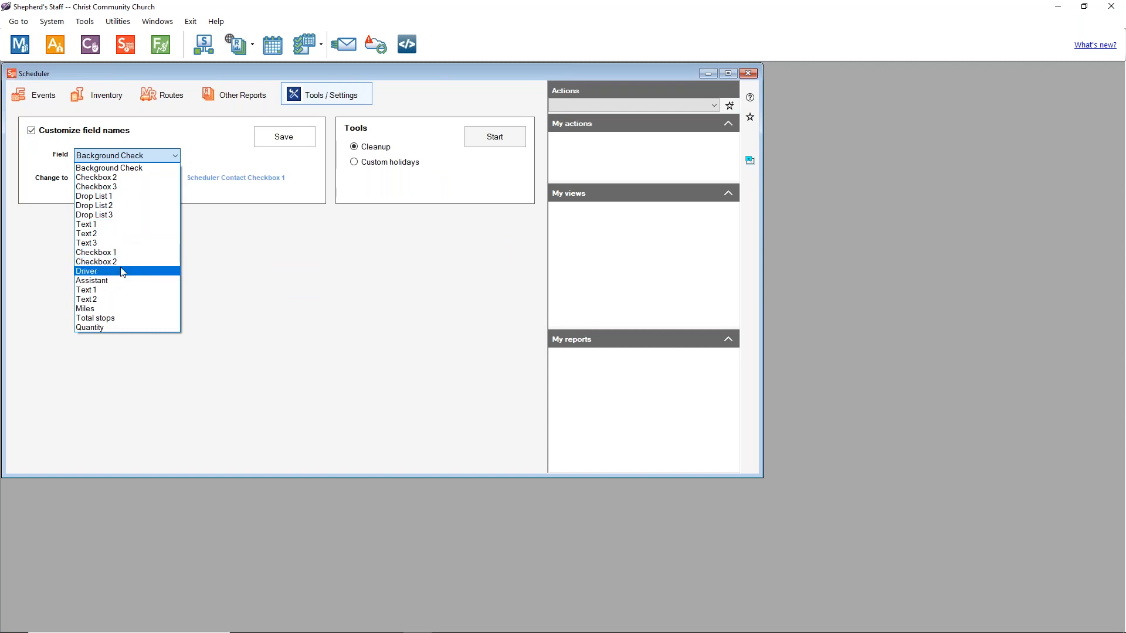
{"action": "left_click", "coordinate": [114, 227]}
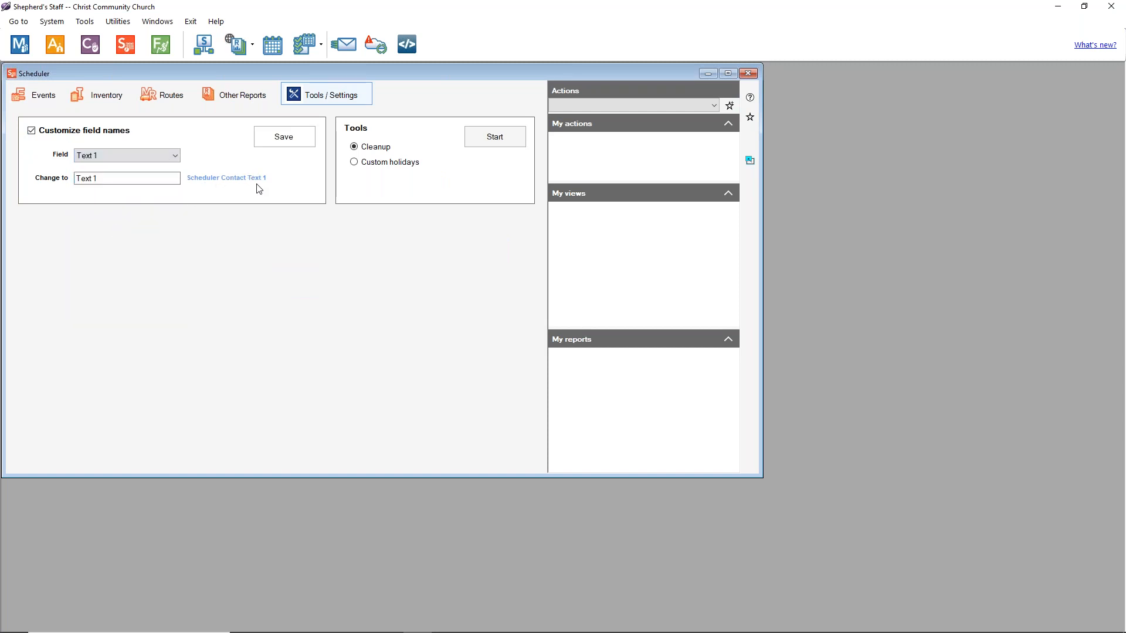
{"action": "left_click", "coordinate": [173, 163]}
{"action": "left_click", "coordinate": [173, 158]}
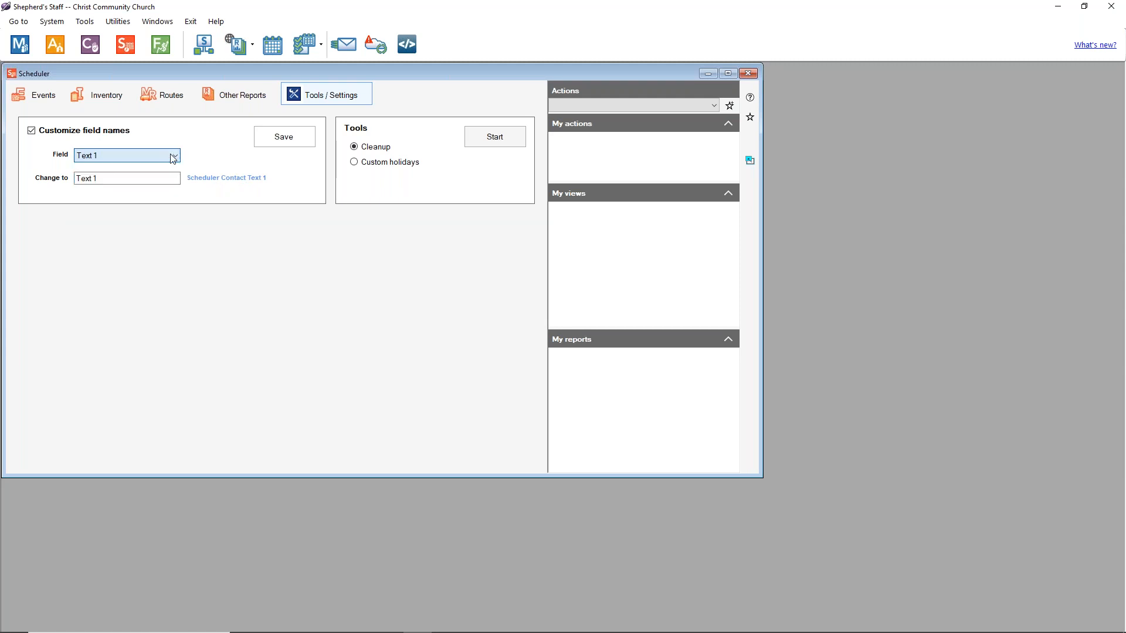
{"action": "left_click", "coordinate": [68, 133]}
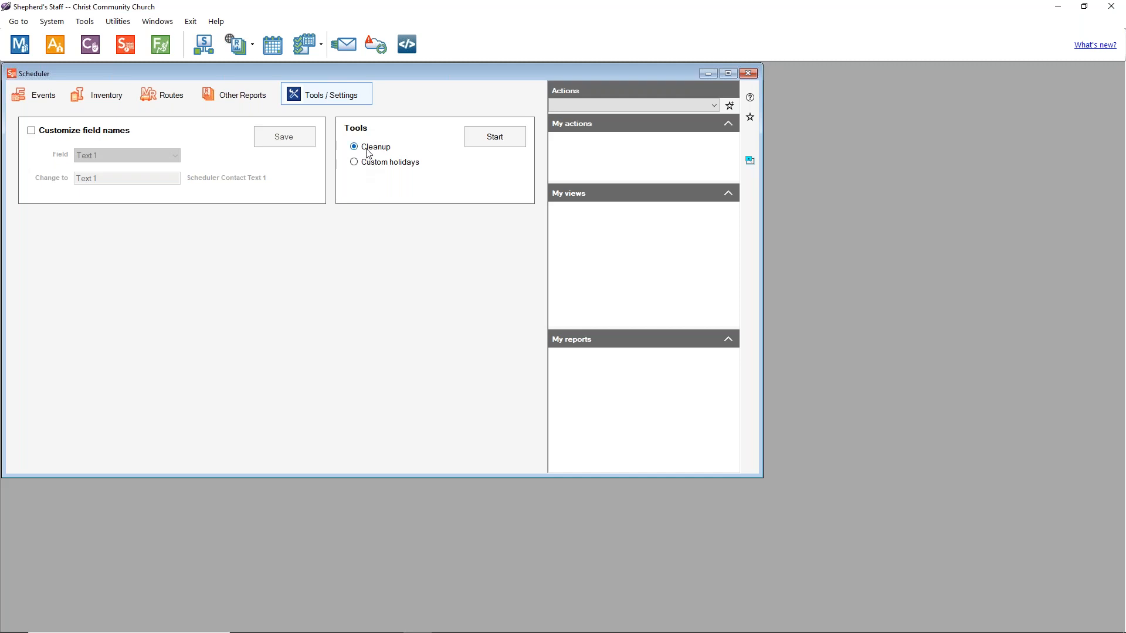
Step: Start the Cleanup tool and limit it to Worship events
{"action": "left_click", "coordinate": [486, 138]}
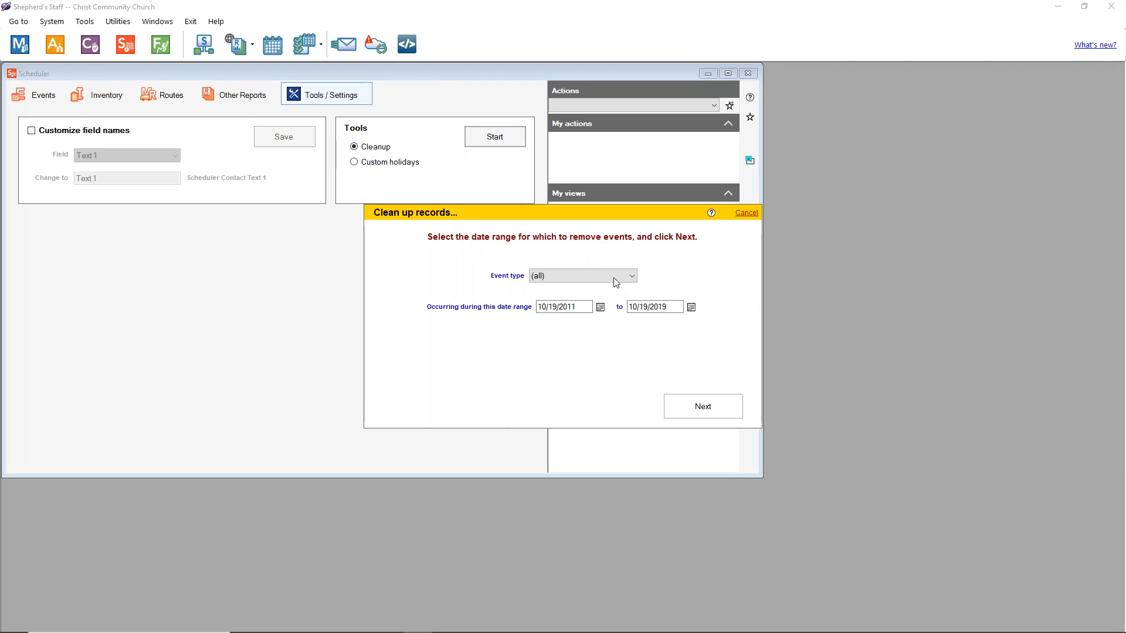
{"action": "left_click", "coordinate": [630, 279]}
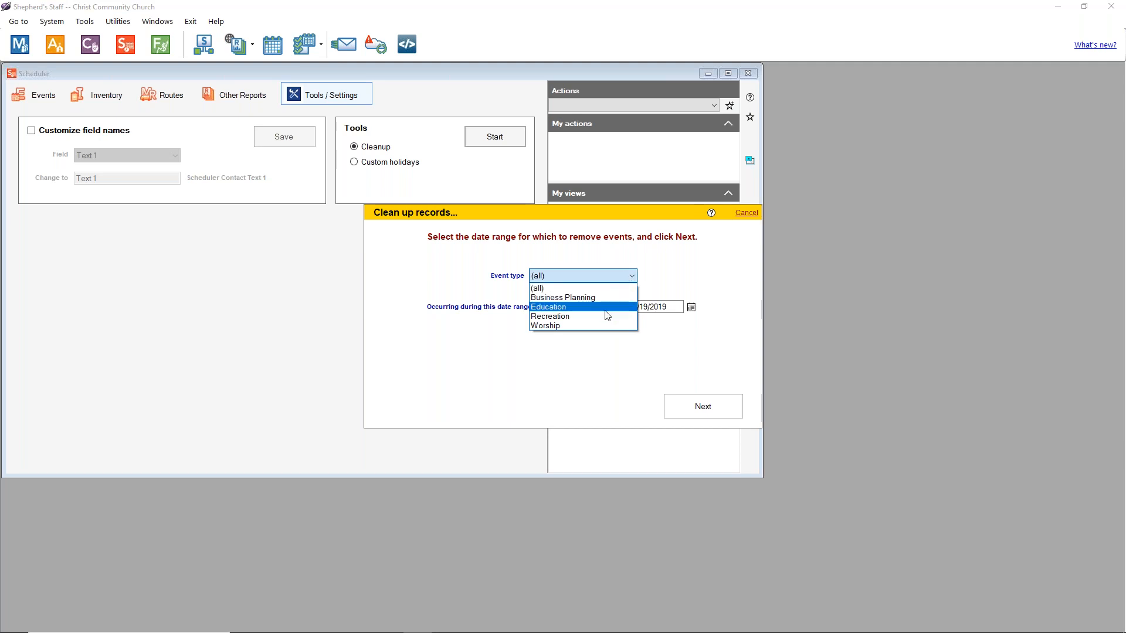
{"action": "left_click", "coordinate": [604, 325]}
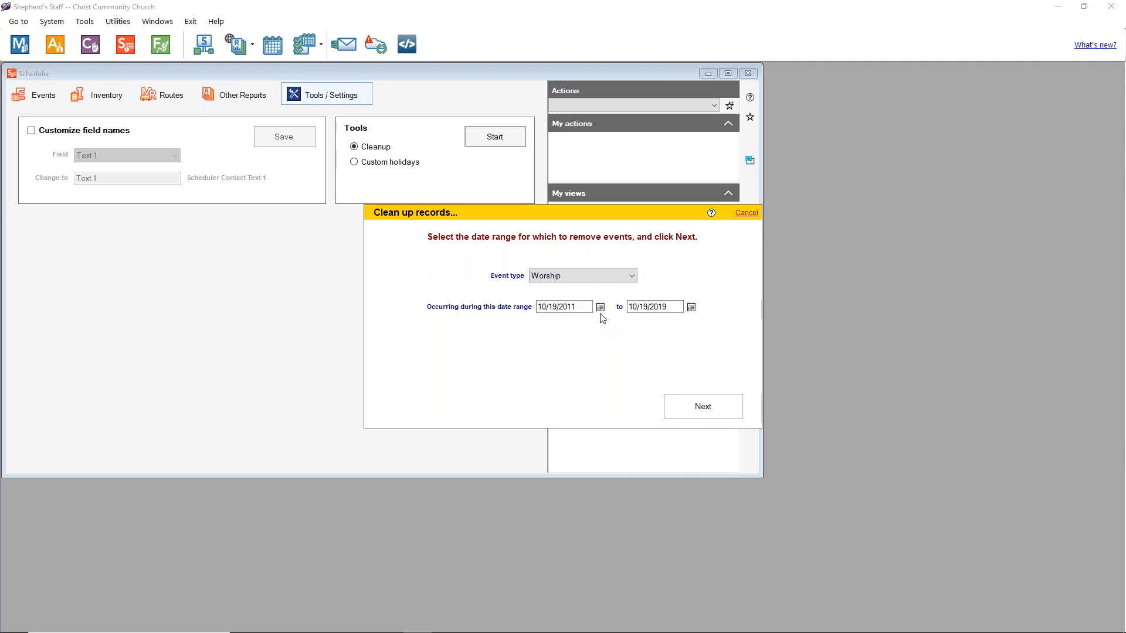
Step: Set the cleanup date range from 1/1/2012 to 12/31/2015
{"action": "left_click", "coordinate": [692, 306]}
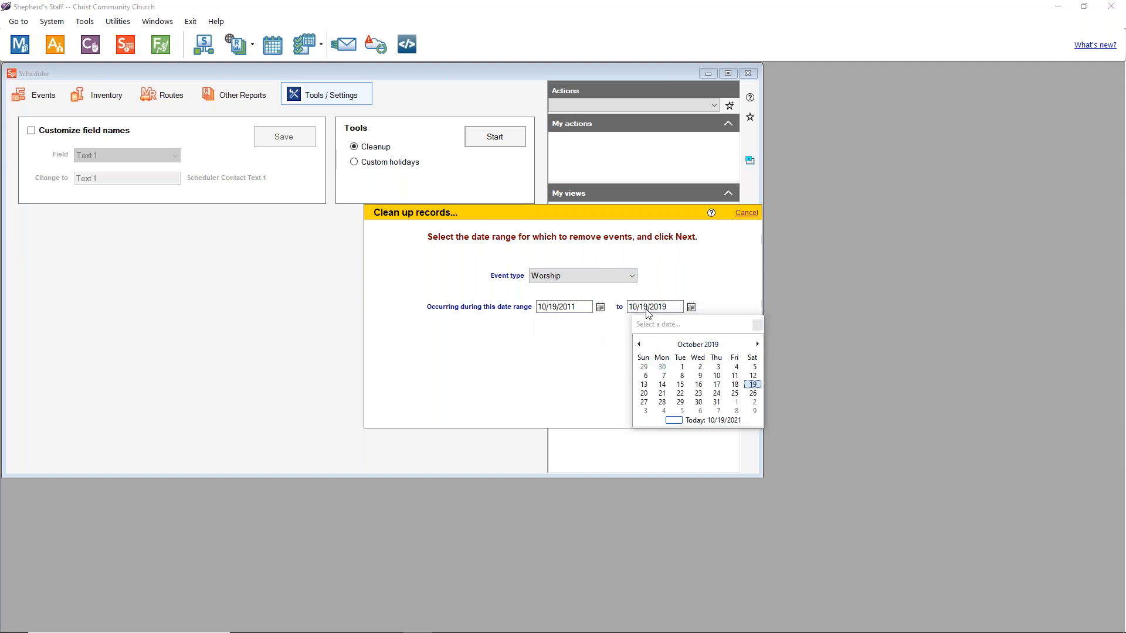
{"action": "left_click", "coordinate": [757, 326]}
{"action": "left_click", "coordinate": [588, 305]}
{"action": "key", "text": "BackSpace"}
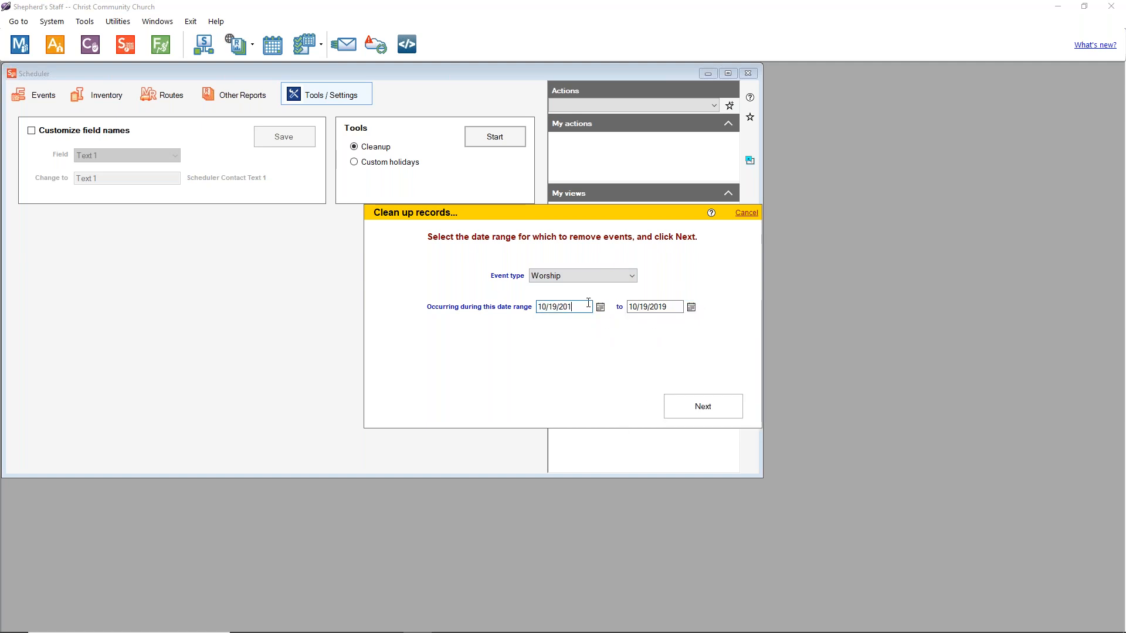
{"action": "type", "text": "2"}
{"action": "left_click_drag", "start_coordinate": [589, 307], "coordinate": [389, 292]}
{"action": "type", "text": "1/1/2012"}
{"action": "left_click", "coordinate": [666, 308]}
{"action": "key", "text": "BackSpace"}
{"action": "key", "text": "BackSpace"}
{"action": "key", "text": "BackSpace"}
{"action": "key", "text": "BackSpace"}
{"action": "key", "text": "BackSpace"}
{"action": "key", "text": "BackSpace"}
{"action": "key", "text": "BackSpace"}
{"action": "key", "text": "BackSpace"}
{"action": "key", "text": "BackSpace"}
{"action": "key", "text": "BackSpace"}
{"action": "type", "text": "12/"}
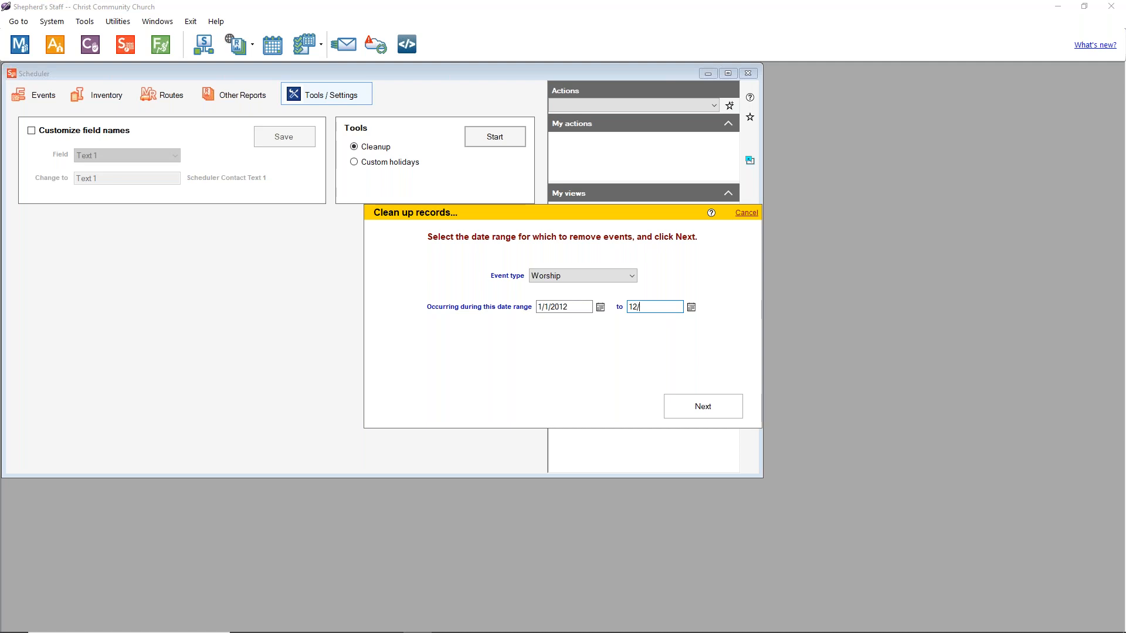
{"action": "type", "text": "31/2015"}
Step: Preview and scroll through the 626 Worship events the cleanup would purge
{"action": "left_click", "coordinate": [703, 406]}
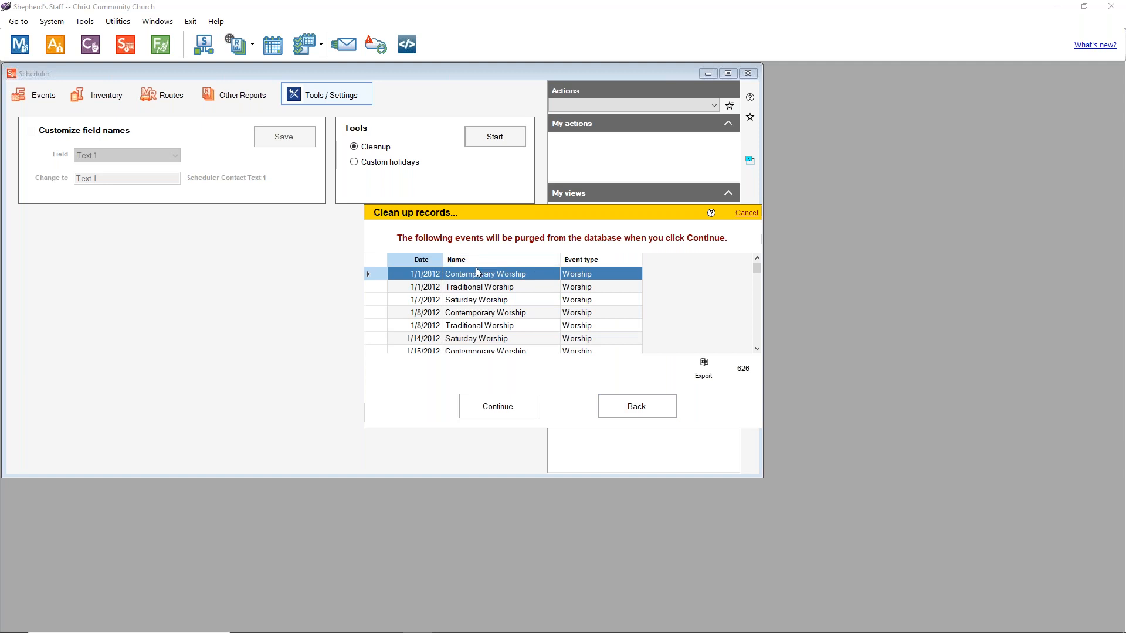
{"action": "scroll", "coordinate": [475, 274], "scroll_direction": "down", "scroll_amount": 20}
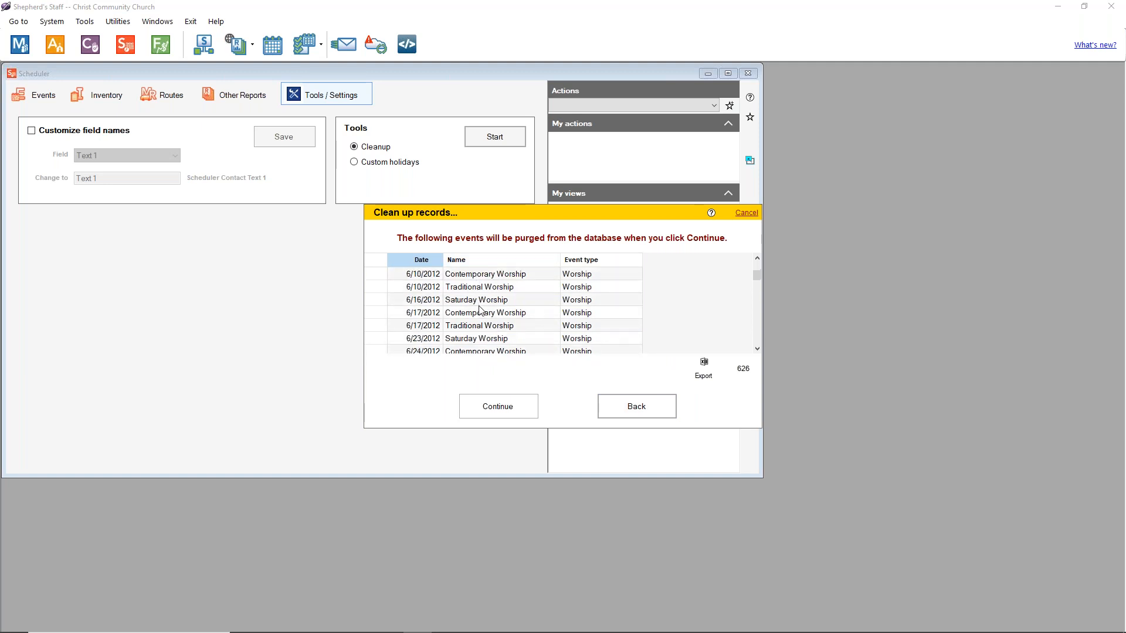
{"action": "scroll", "coordinate": [488, 304], "scroll_direction": "down", "scroll_amount": 20}
{"action": "scroll", "coordinate": [489, 303], "scroll_direction": "down", "scroll_amount": 20}
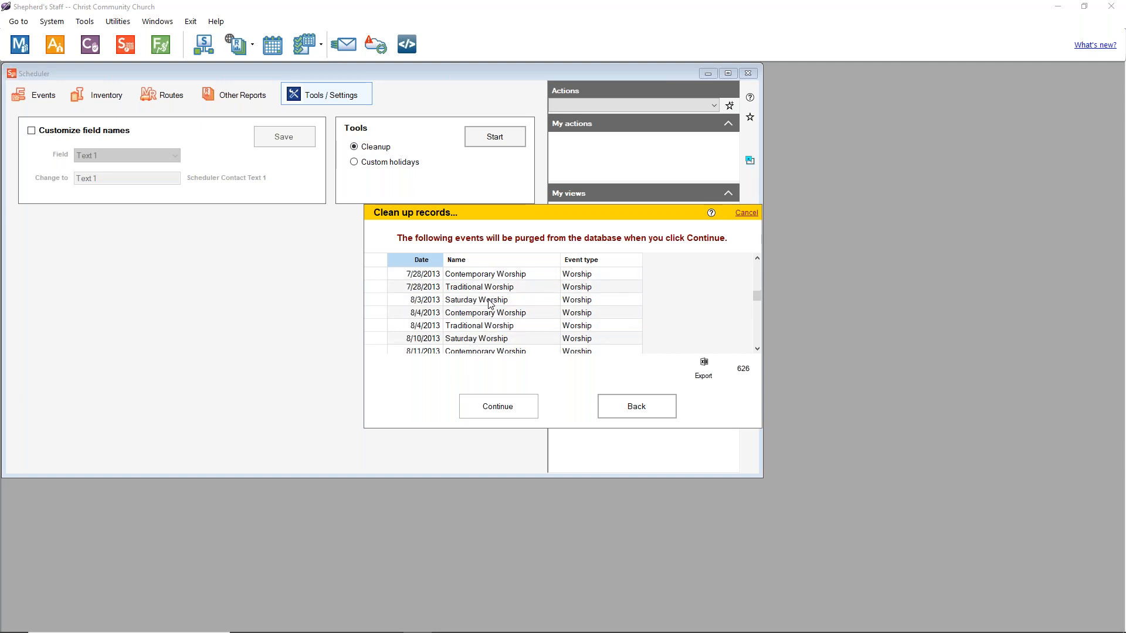
{"action": "scroll", "coordinate": [489, 302], "scroll_direction": "down", "scroll_amount": 9}
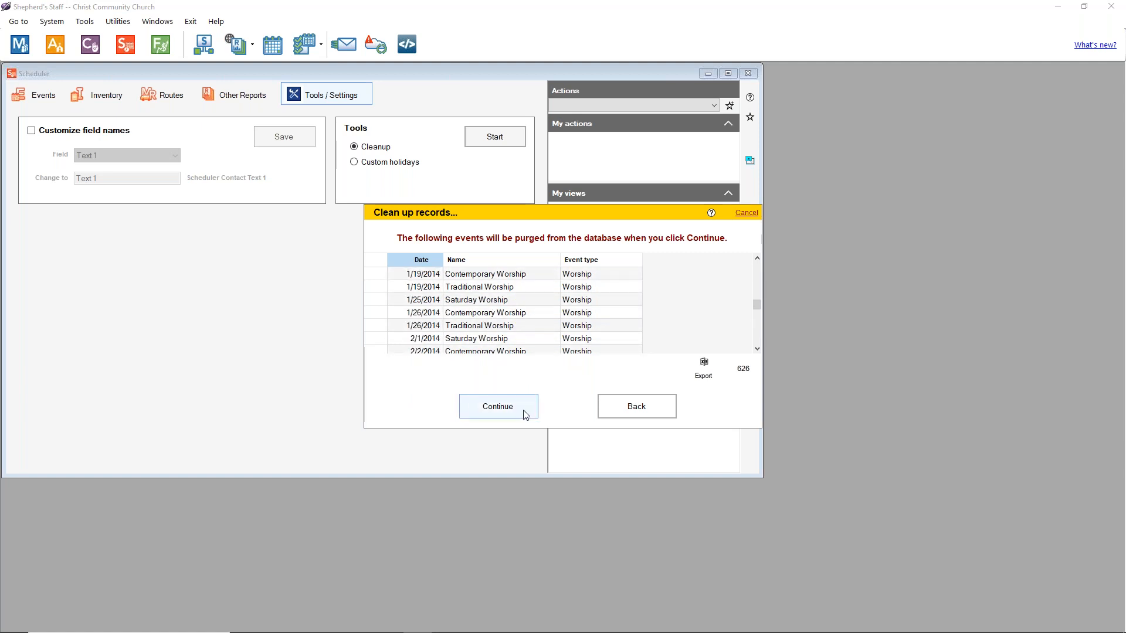
{"action": "scroll", "coordinate": [524, 314], "scroll_direction": "down", "scroll_amount": 18}
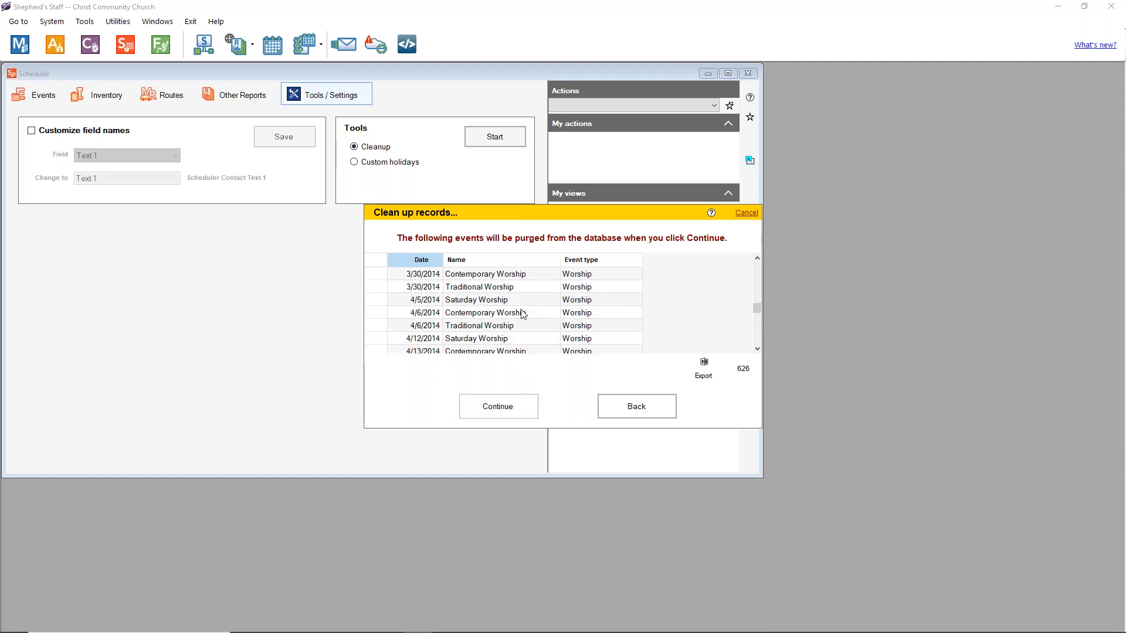
{"action": "scroll", "coordinate": [523, 314], "scroll_direction": "down", "scroll_amount": 20}
{"action": "scroll", "coordinate": [527, 316], "scroll_direction": "down", "scroll_amount": 15}
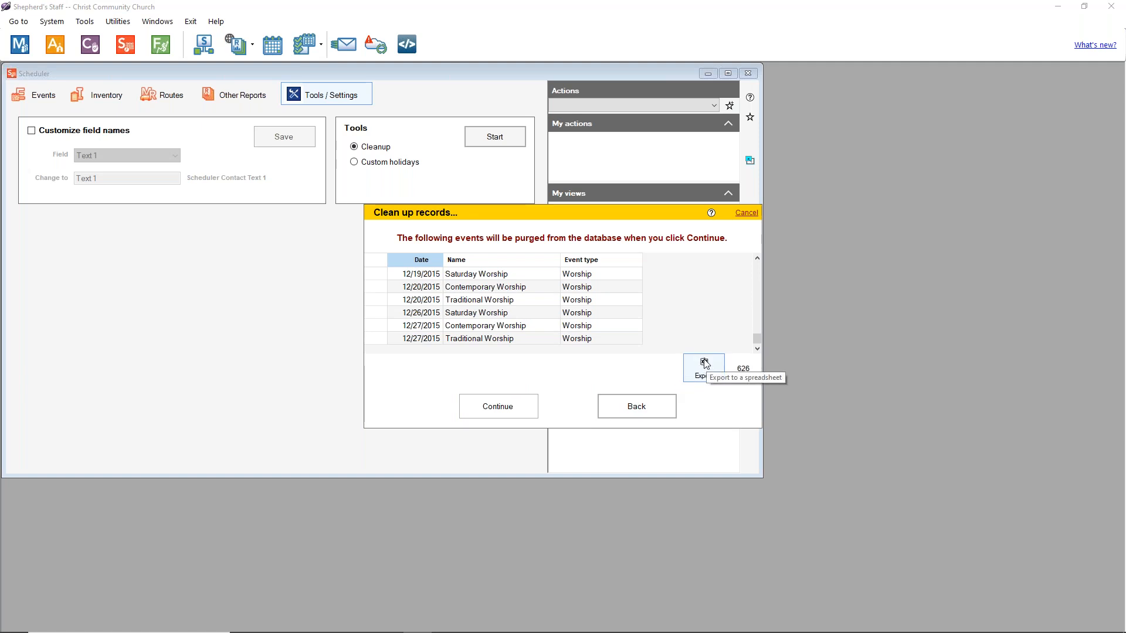
Step: Cancel the cleanup without purging and start the Custom holidays tool
{"action": "left_click", "coordinate": [662, 407]}
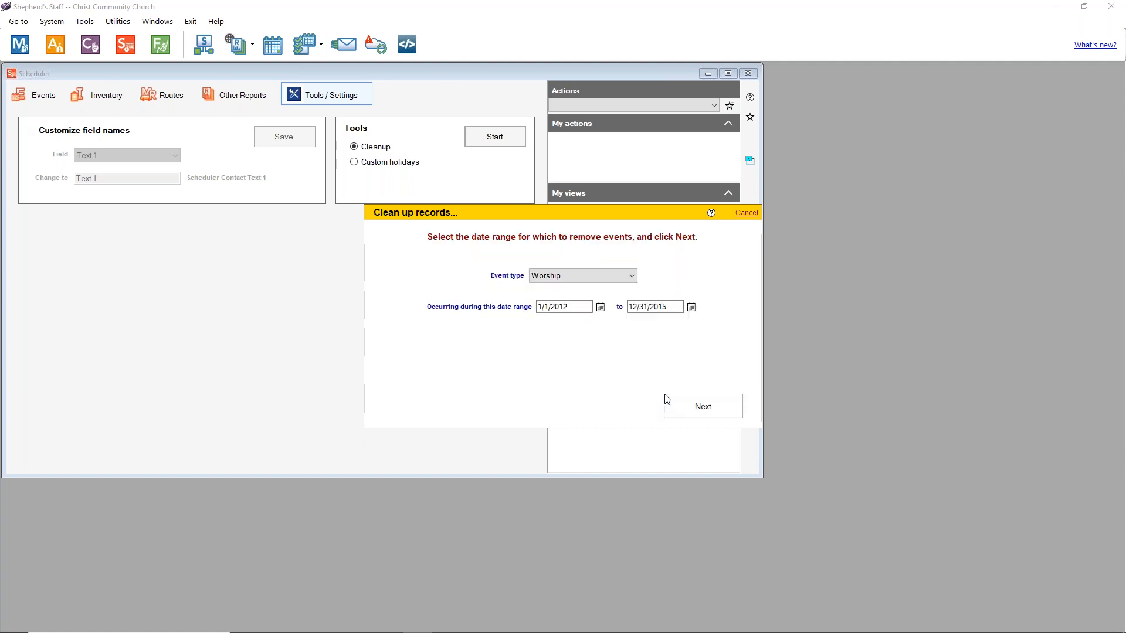
{"action": "left_click", "coordinate": [747, 212]}
{"action": "left_click", "coordinate": [391, 163]}
{"action": "left_click", "coordinate": [478, 144]}
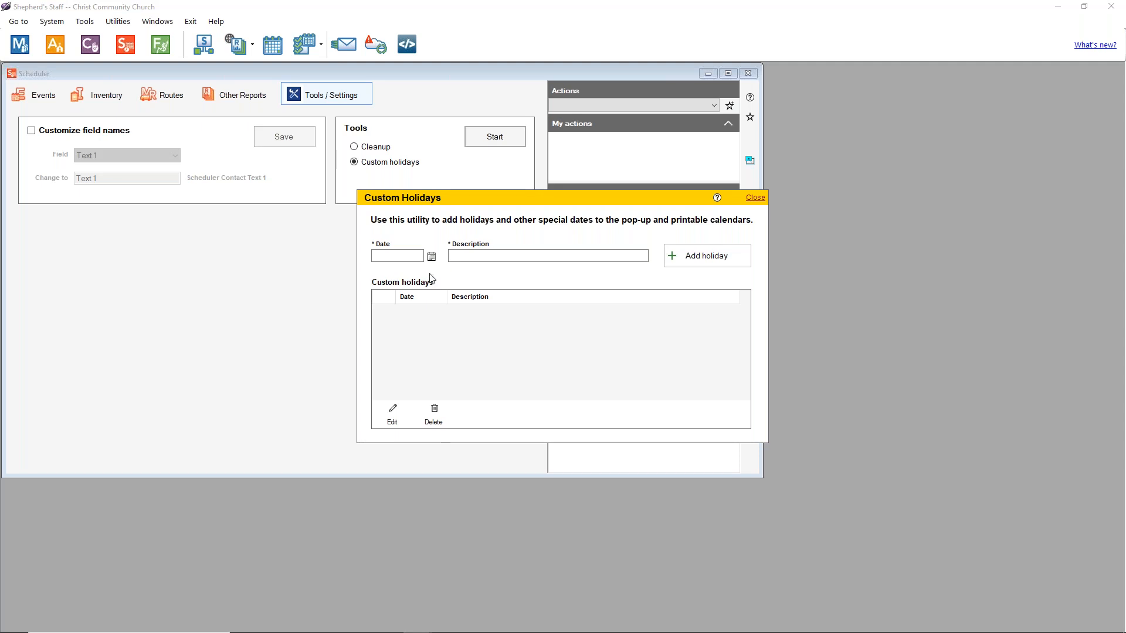
Step: Add a custom holiday on 11/12/2021 described as 'Christ Community Church 100th Anniv'
{"action": "left_click", "coordinate": [431, 257]}
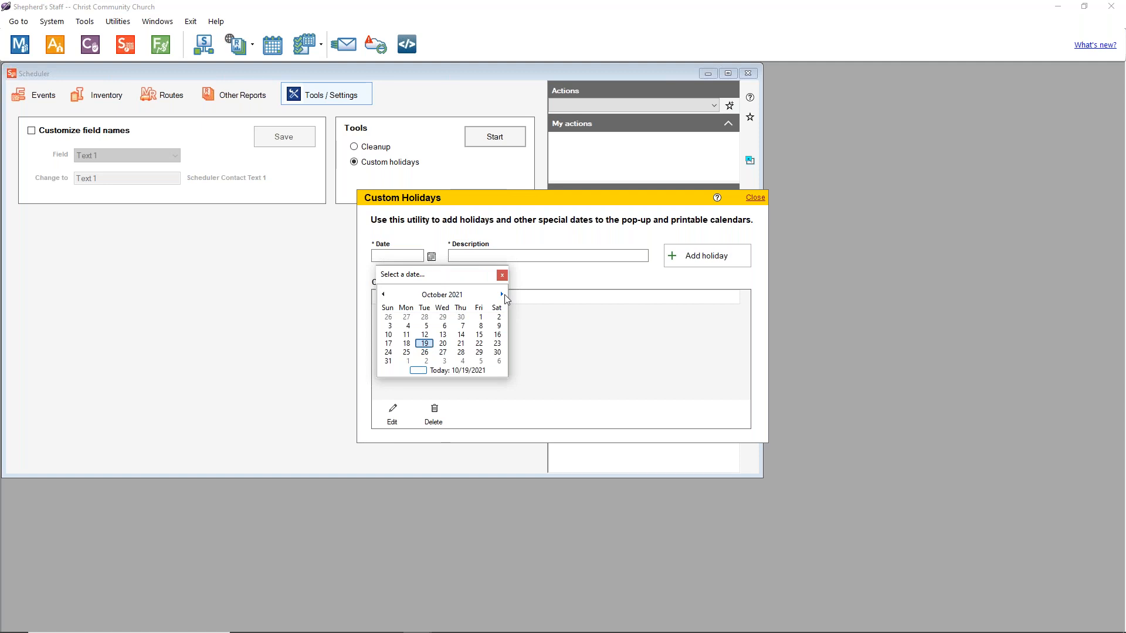
{"action": "left_click", "coordinate": [502, 294]}
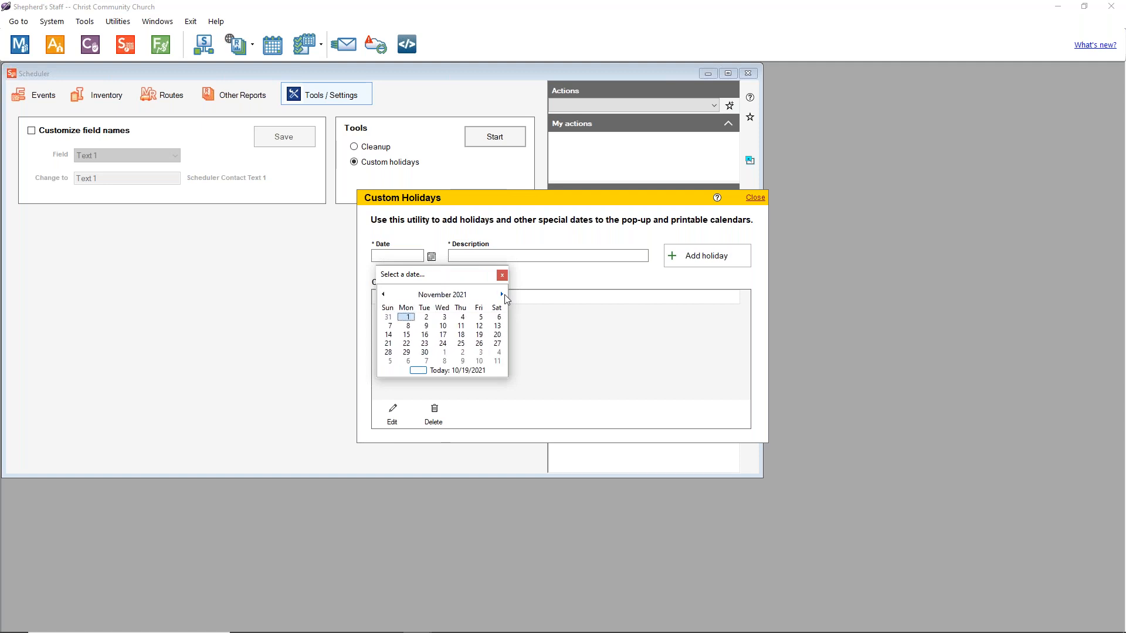
{"action": "left_click", "coordinate": [480, 328]}
{"action": "left_click", "coordinate": [499, 255]}
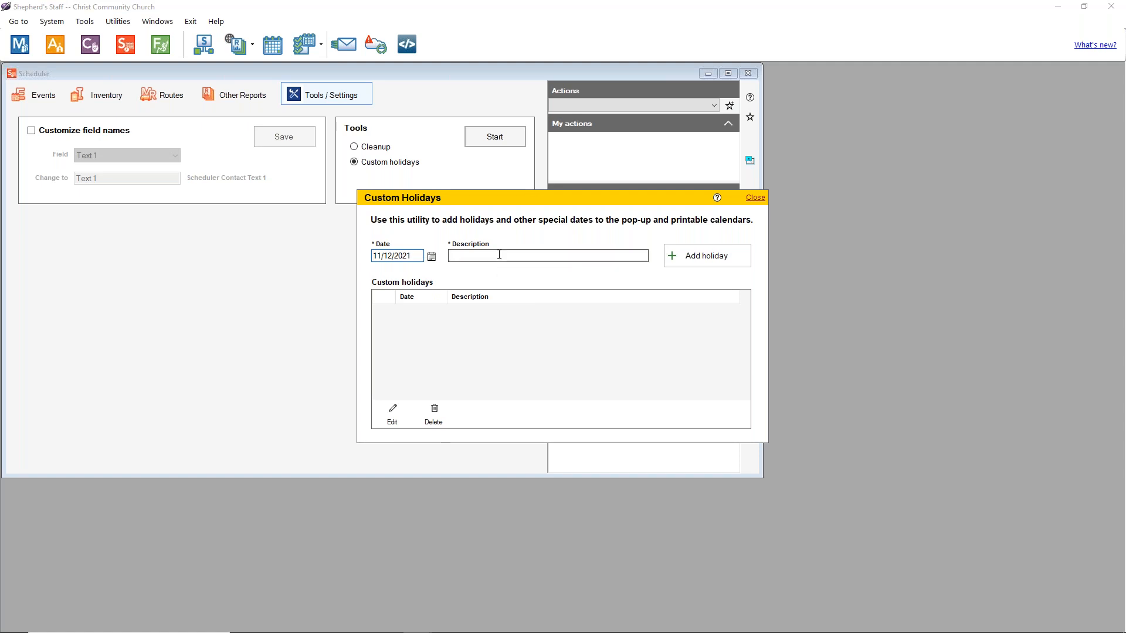
{"action": "type", "text": "Christ Community Church 100th Anniv"}
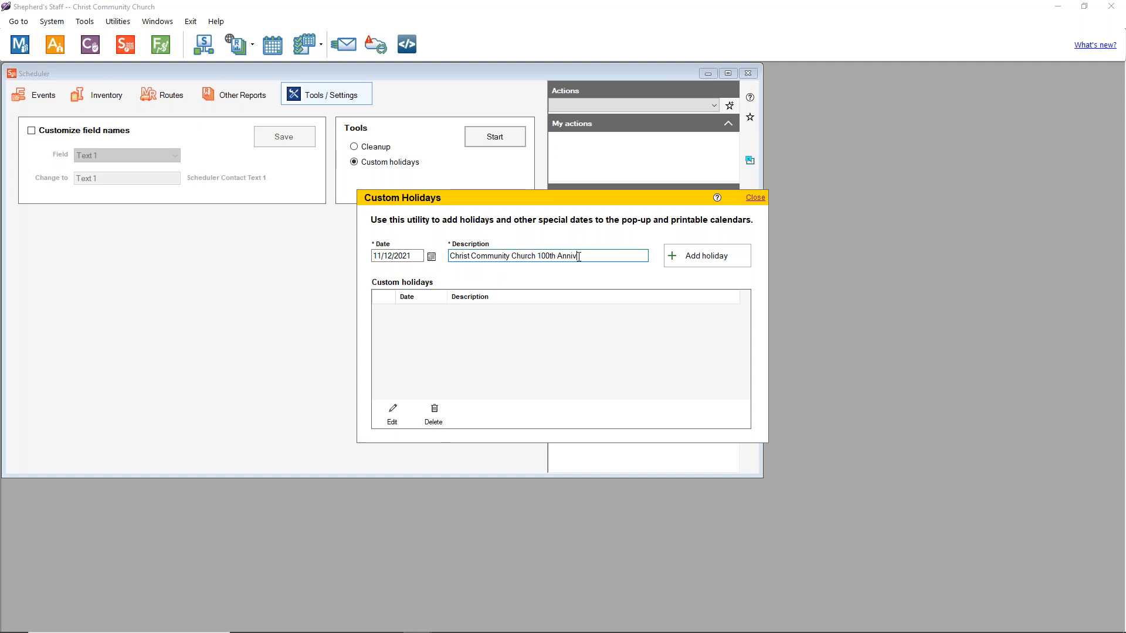
{"action": "left_click", "coordinate": [701, 256]}
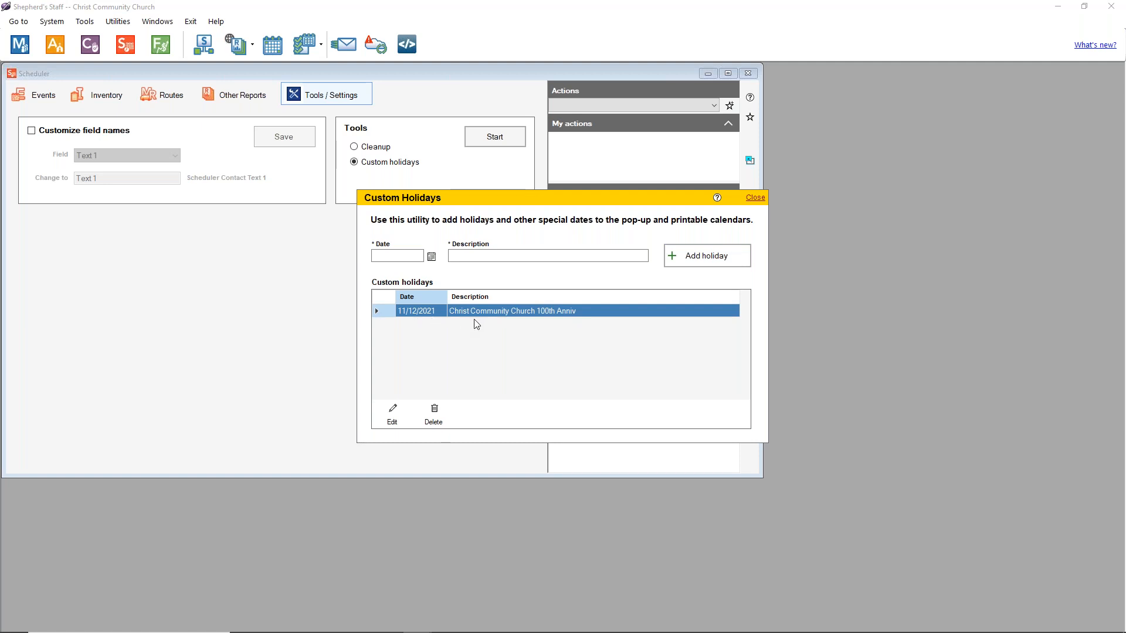
Step: Open the 100th Anniv holiday in edit mode, cancel unchanged, and close Custom Holidays
{"action": "left_click", "coordinate": [392, 413]}
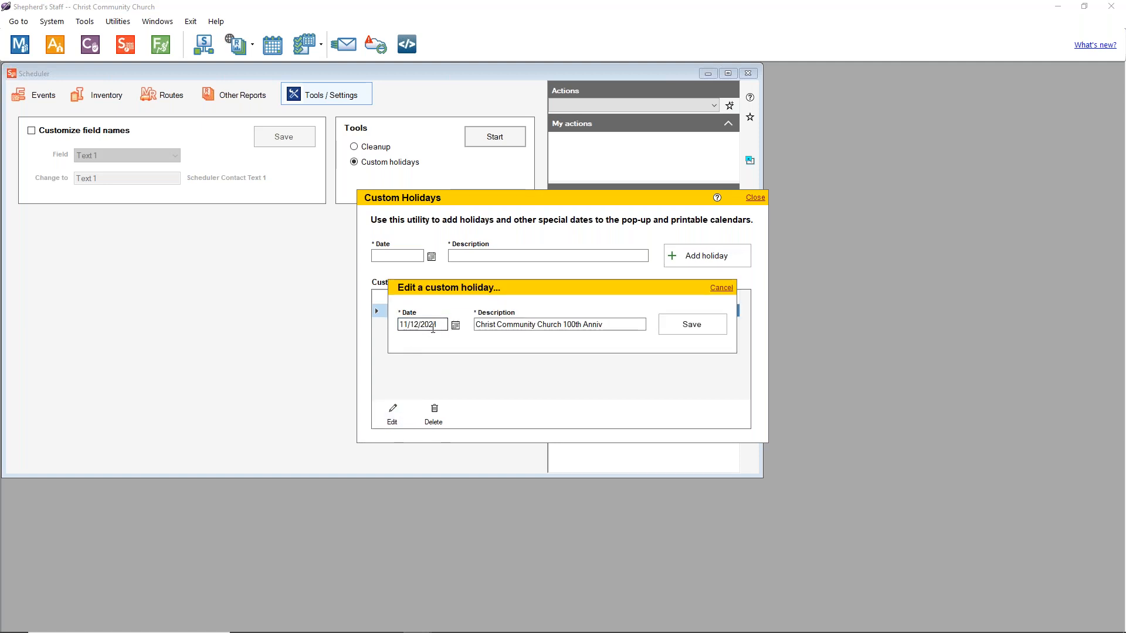
{"action": "left_click", "coordinate": [721, 288]}
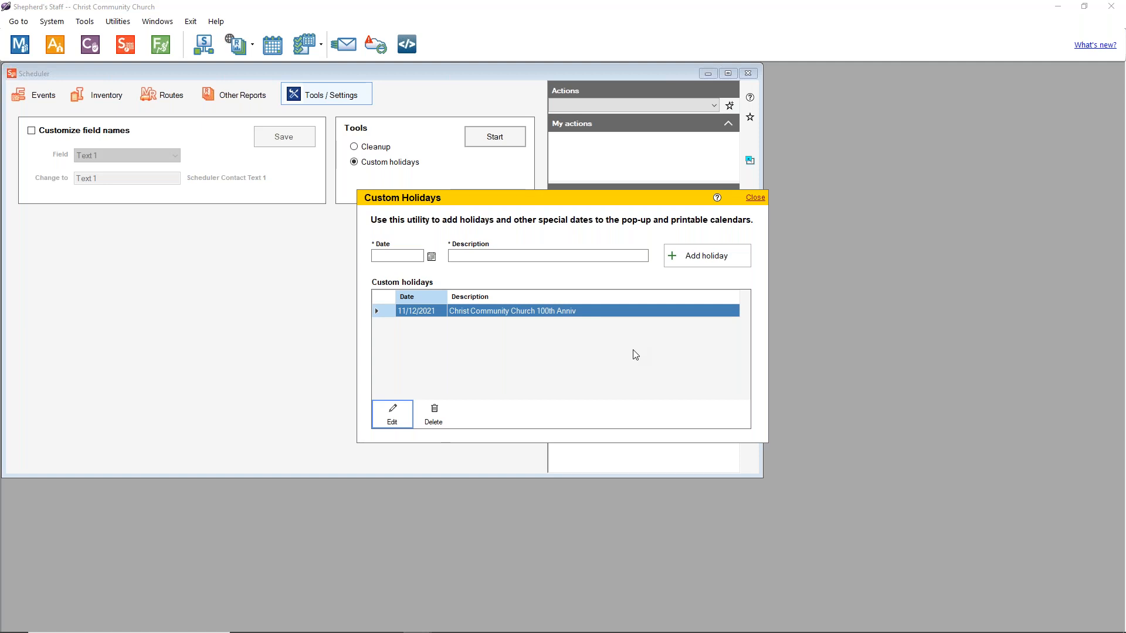
{"action": "left_click", "coordinate": [754, 198]}
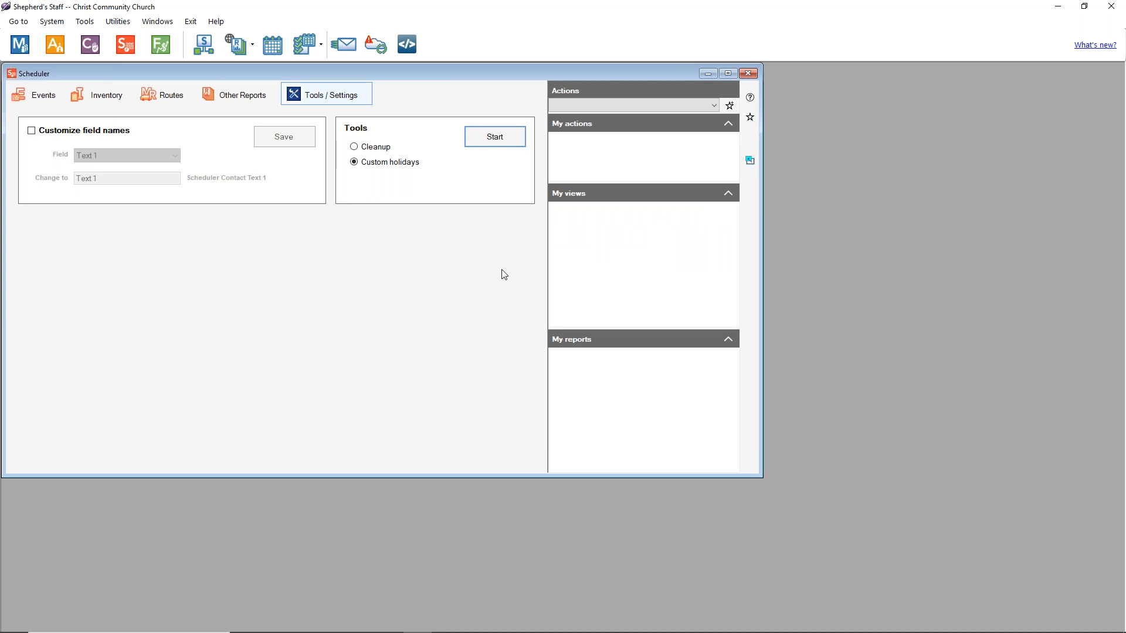
Step: Return to the PowerPoint slide show and advance to the Quiz slide
{"action": "key", "text": "alt"}
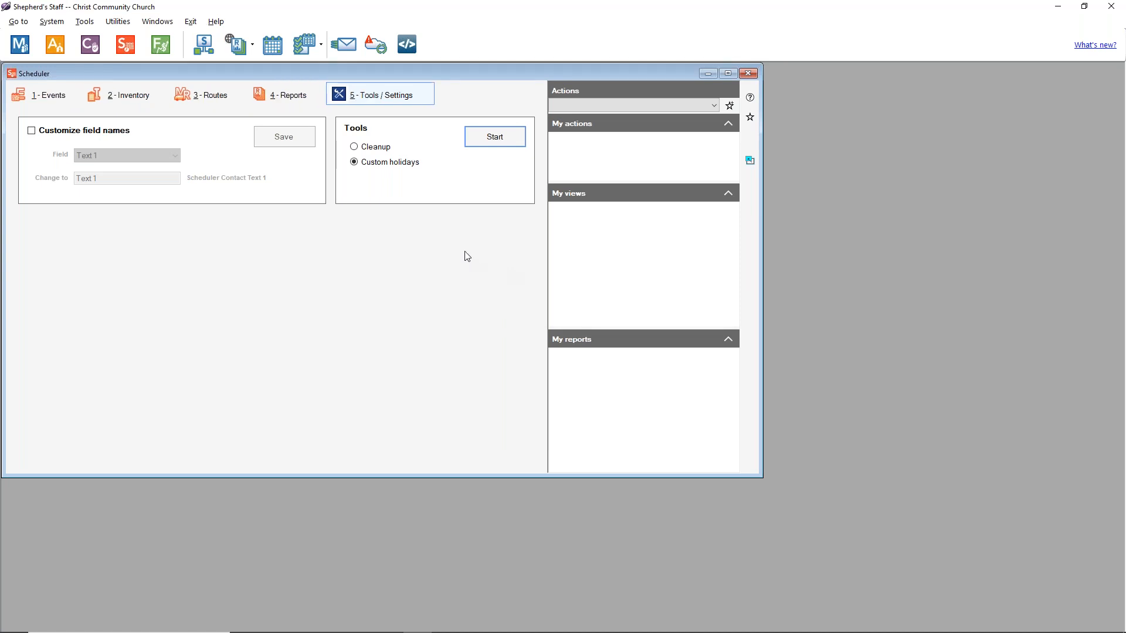
{"action": "key", "text": "alt+Tab"}
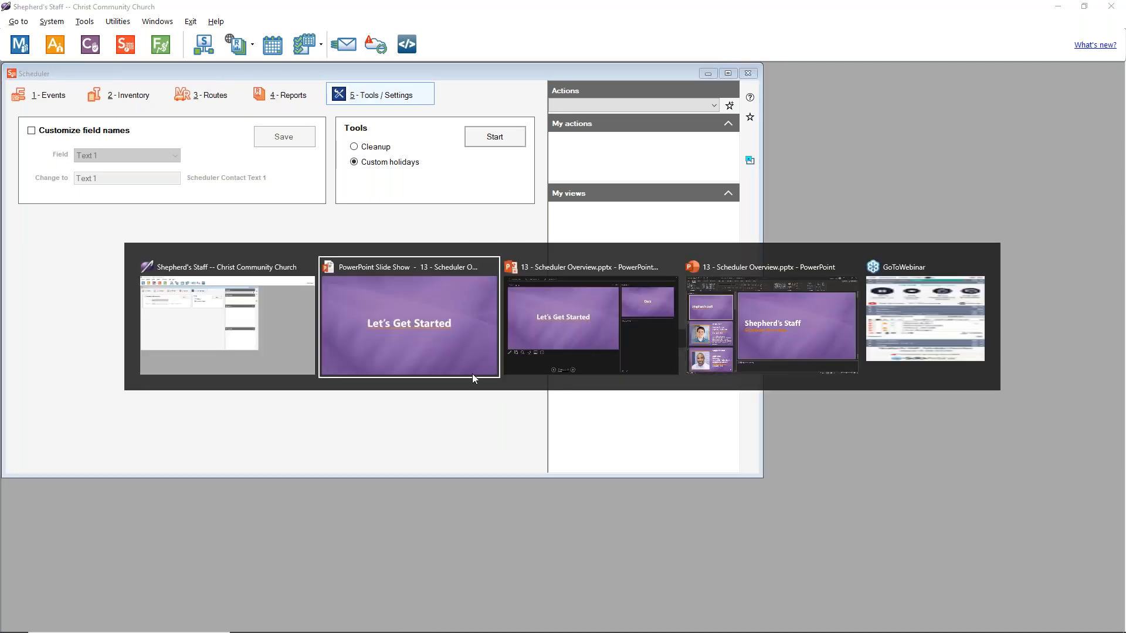
{"action": "left_click", "coordinate": [461, 353]}
{"action": "left_click", "coordinate": [983, 453]}
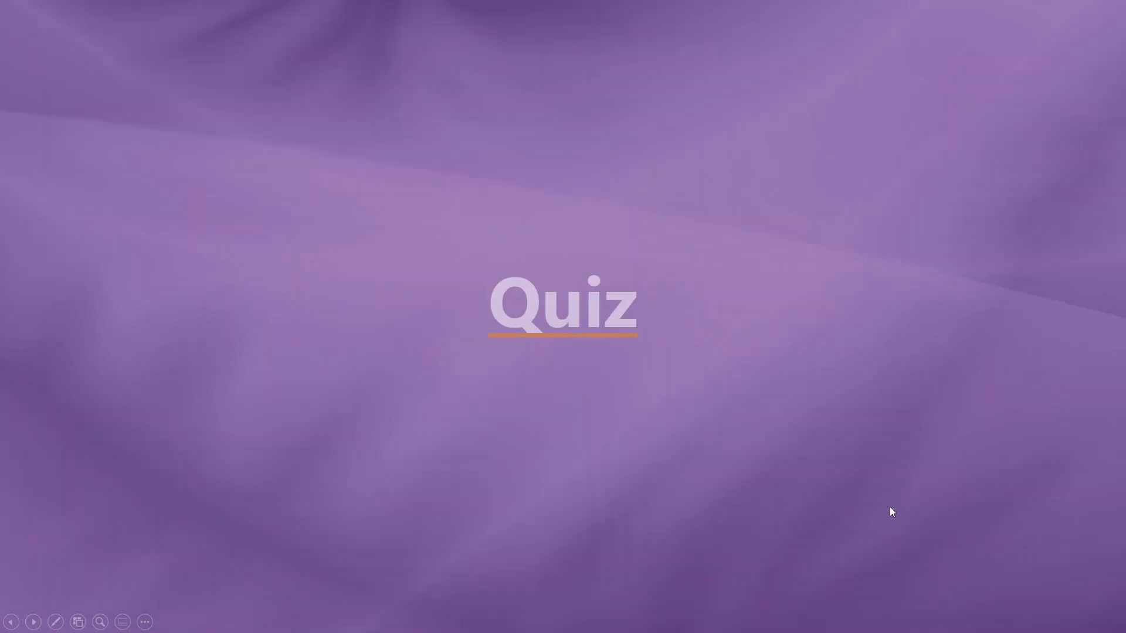